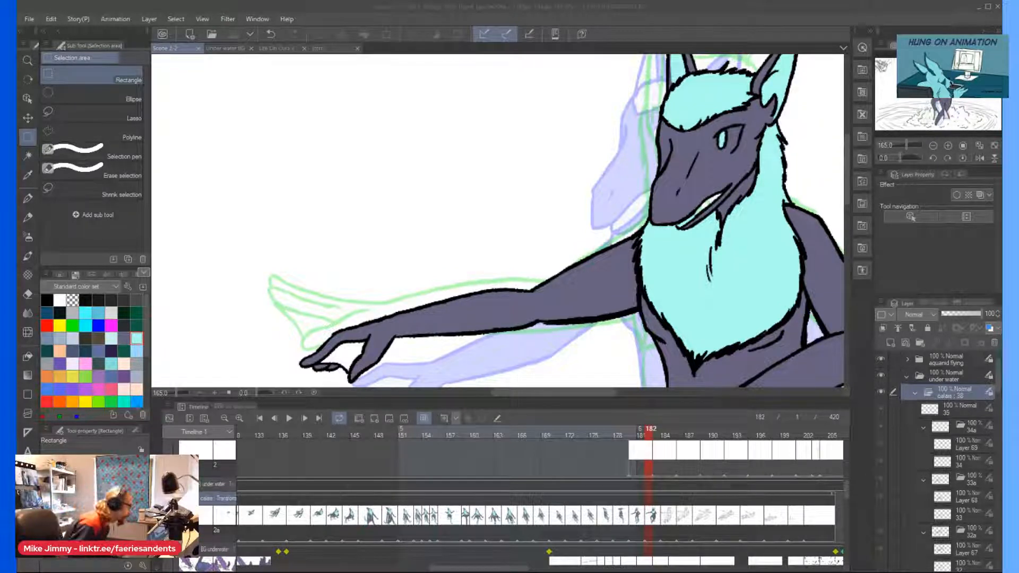
Locate the character's cel track under the under water folder in the timeline and go to cel 27a.
click(641, 513)
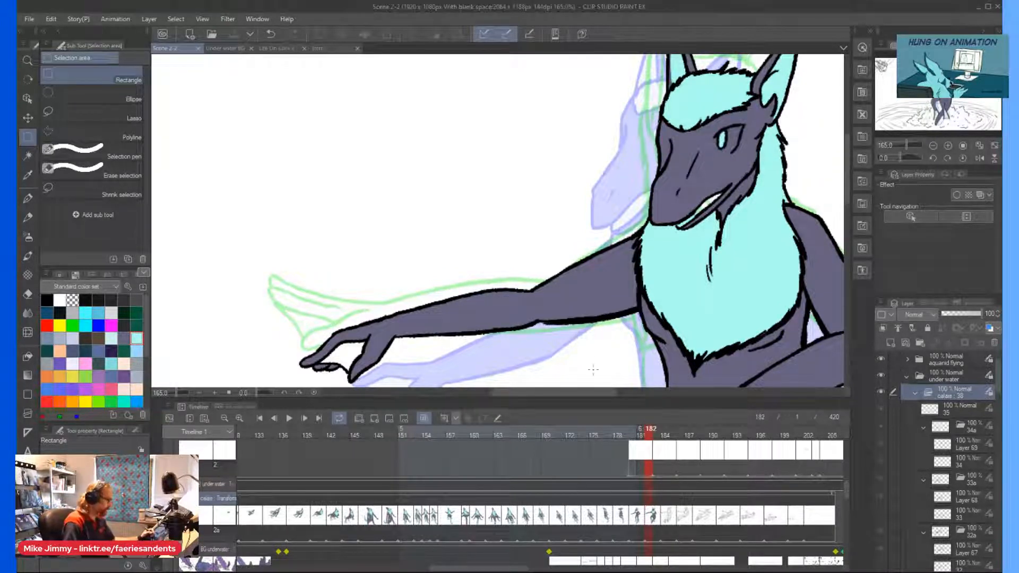
drag(999, 387, 1001, 427)
click(637, 514)
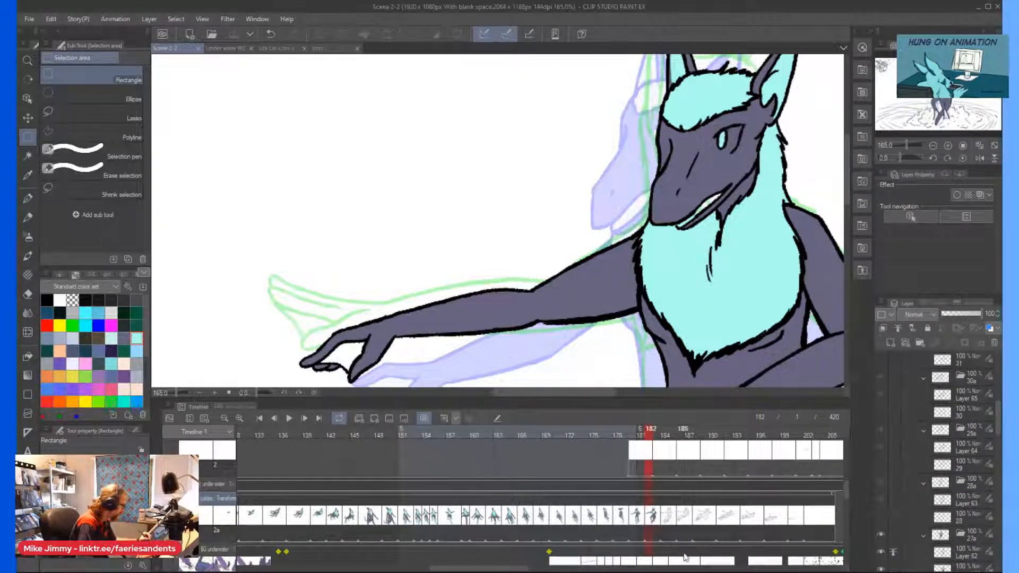
right_click(649, 524)
click(651, 534)
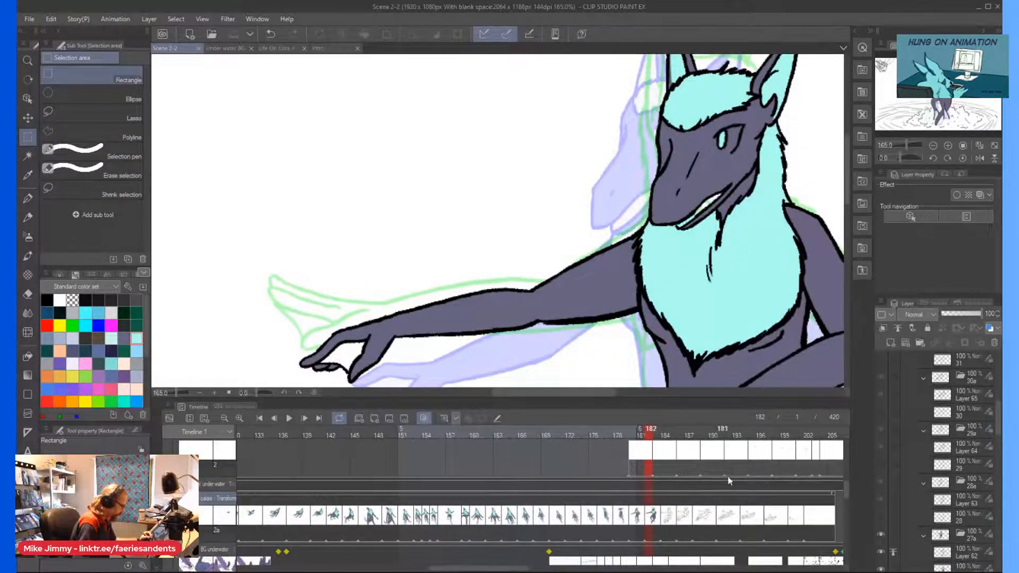
click(955, 463)
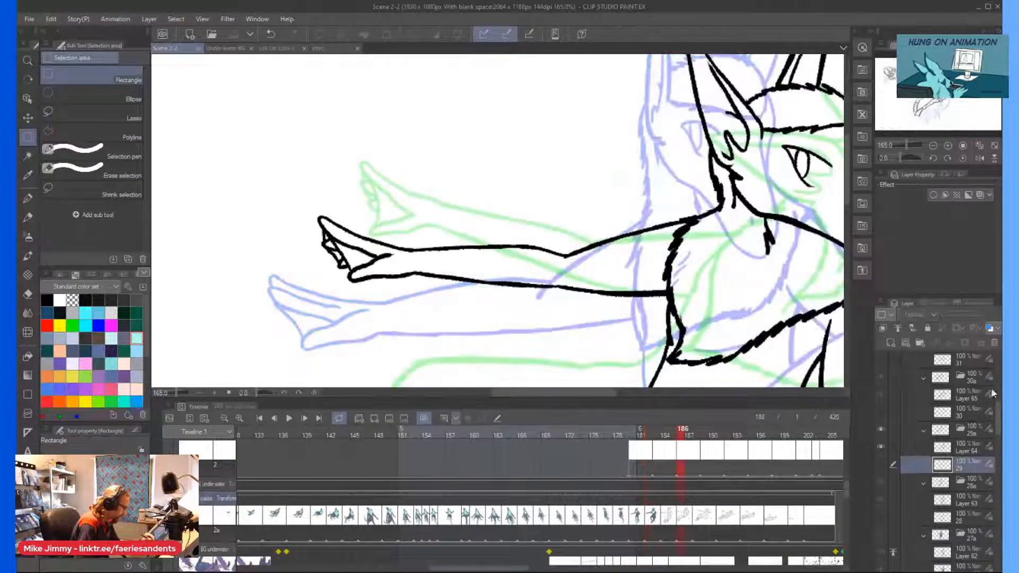
drag(846, 492, 848, 473)
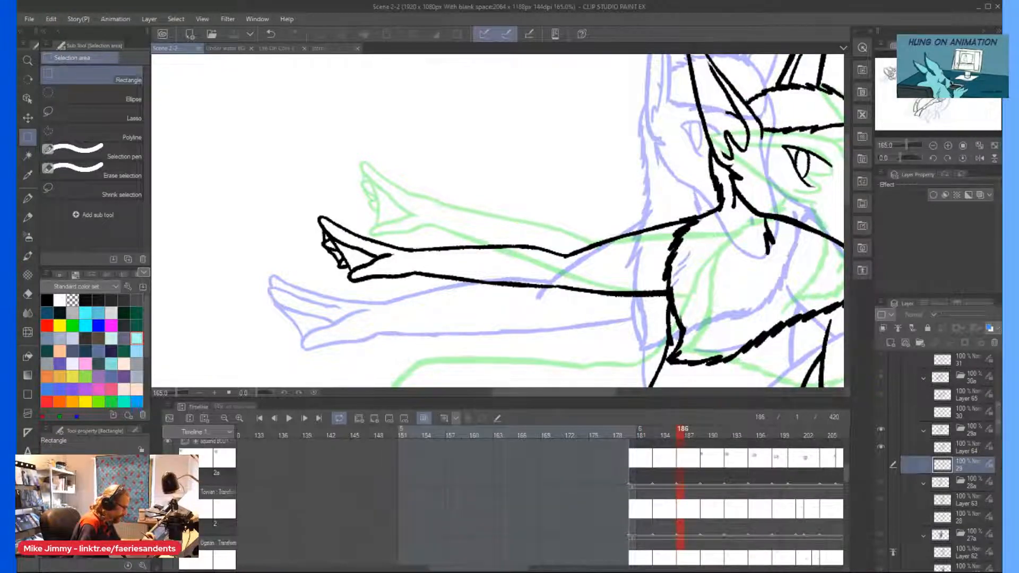
scroll(991, 351, up, 5)
click(947, 386)
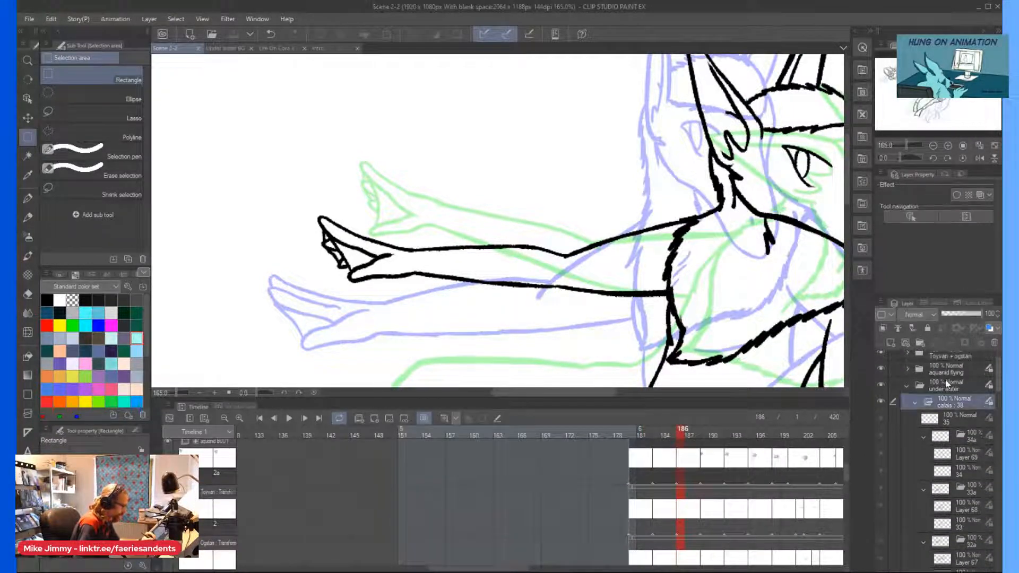
click(479, 417)
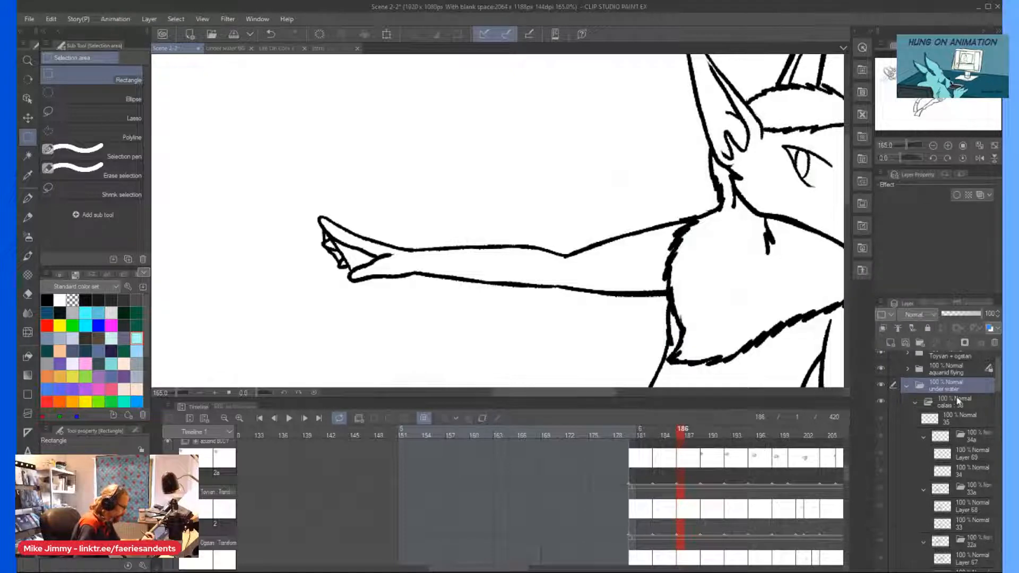
drag(997, 380, 1000, 421)
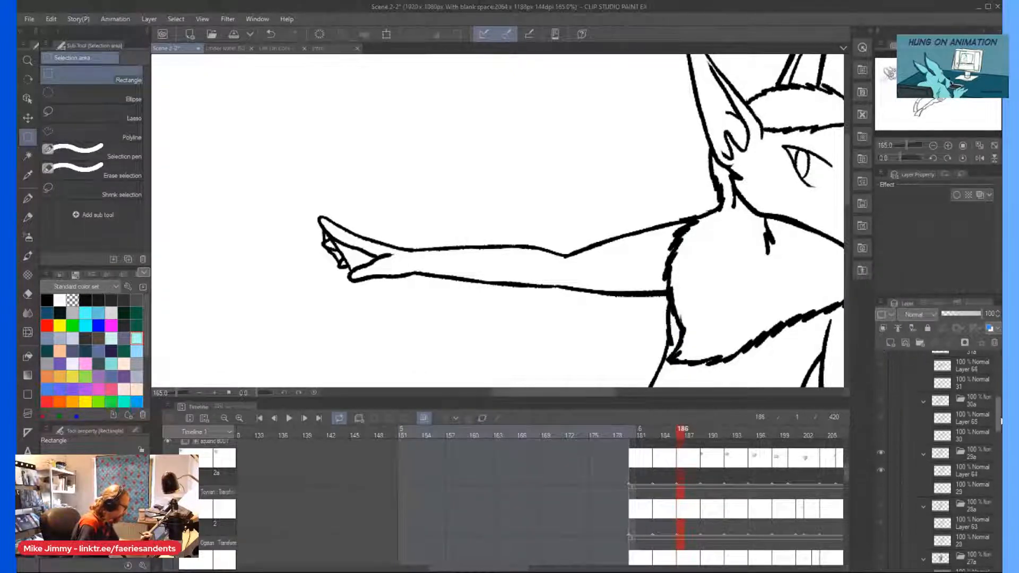
drag(845, 476, 846, 503)
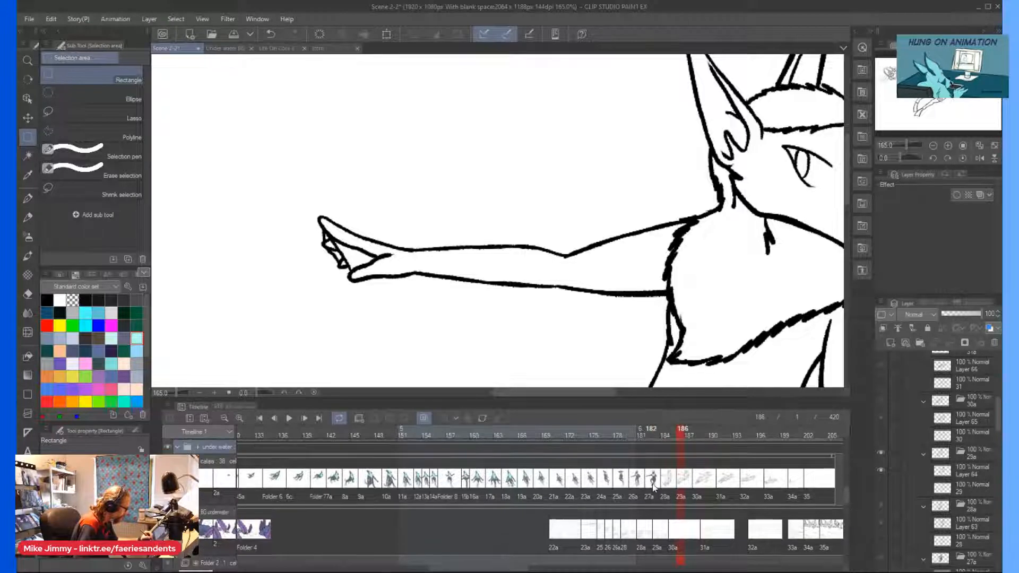
click(653, 480)
Paint the white of the character's eye pale mint with the Real G-Pen INK.
scroll(669, 116, up, 4)
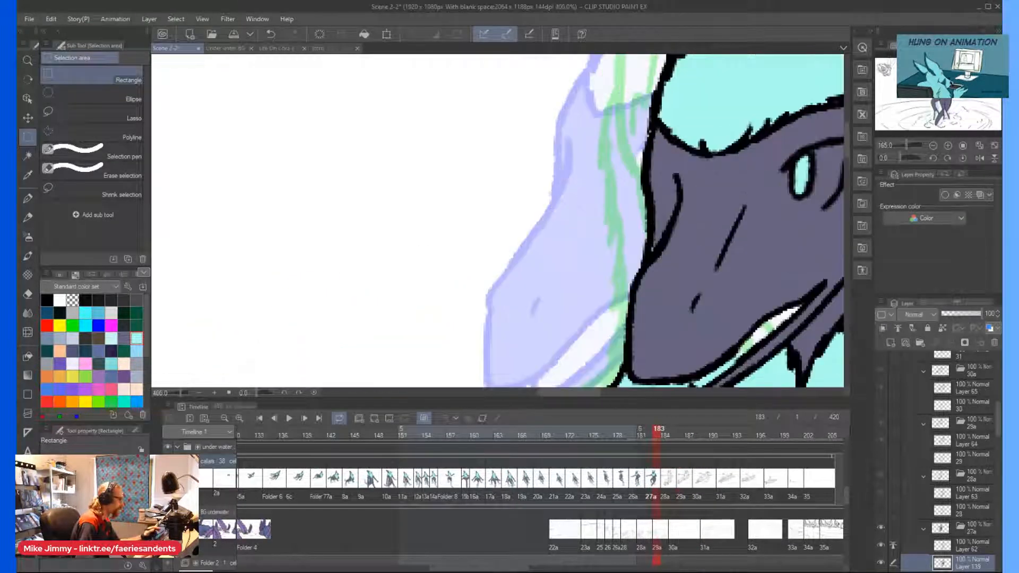
scroll(653, 221, right, 4)
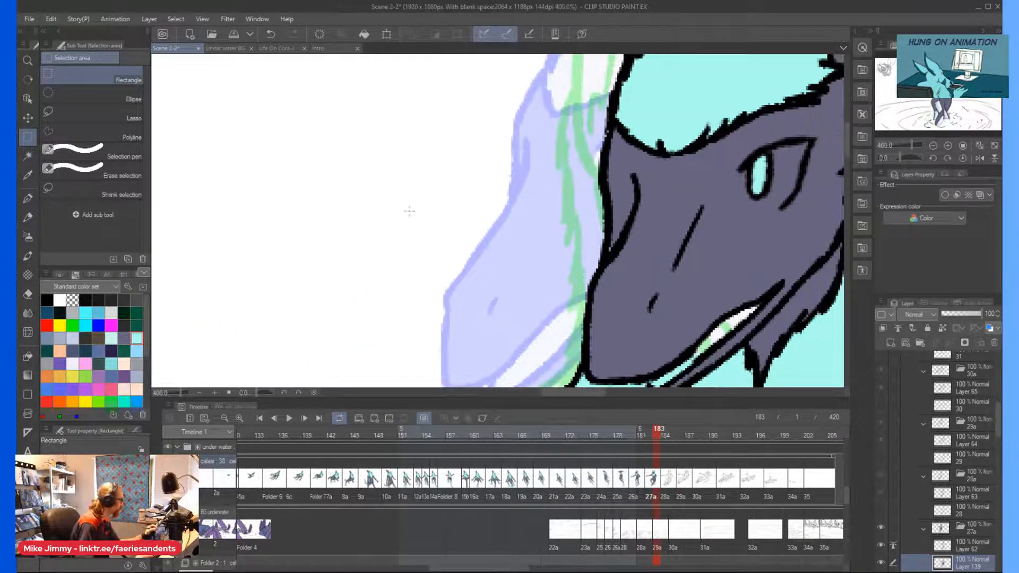
click(28, 201)
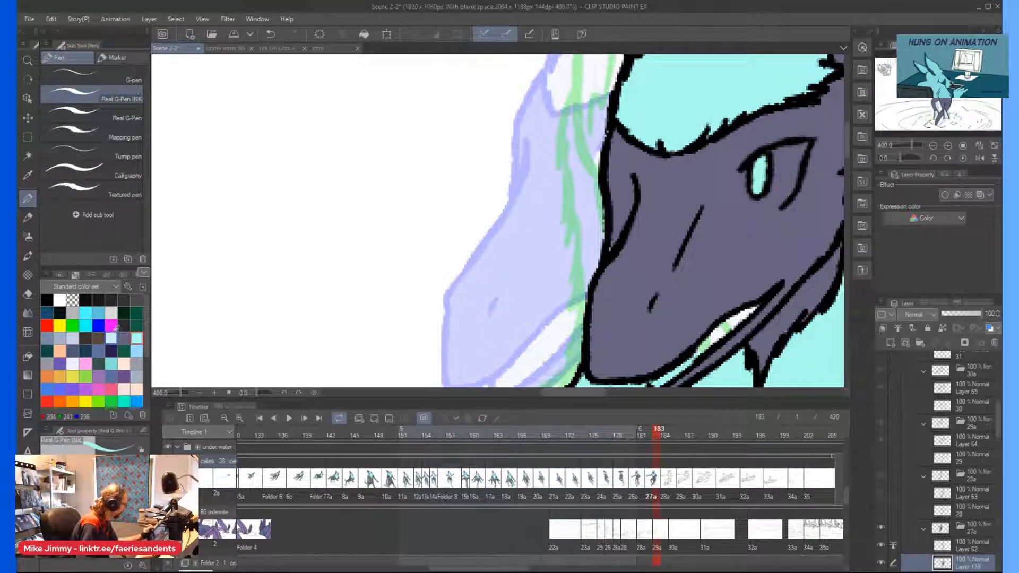
scroll(823, 155, up, 2)
scroll(715, 149, down, 1)
mouse_move(730, 133)
mouse_down()
mouse_move(711, 154)
mouse_move(685, 135)
mouse_move(666, 146)
mouse_move(674, 181)
mouse_move(658, 233)
mouse_move(669, 223)
mouse_move(650, 247)
mouse_move(678, 239)
mouse_move(711, 164)
mouse_move(650, 255)
mouse_move(619, 239)
mouse_move(623, 253)
mouse_move(600, 186)
mouse_move(613, 223)
mouse_move(603, 191)
mouse_move(658, 258)
mouse_move(637, 262)
mouse_move(610, 233)
mouse_move(615, 268)
mouse_up()
scroll(616, 268, down, 2)
scroll(579, 220, down, 2)
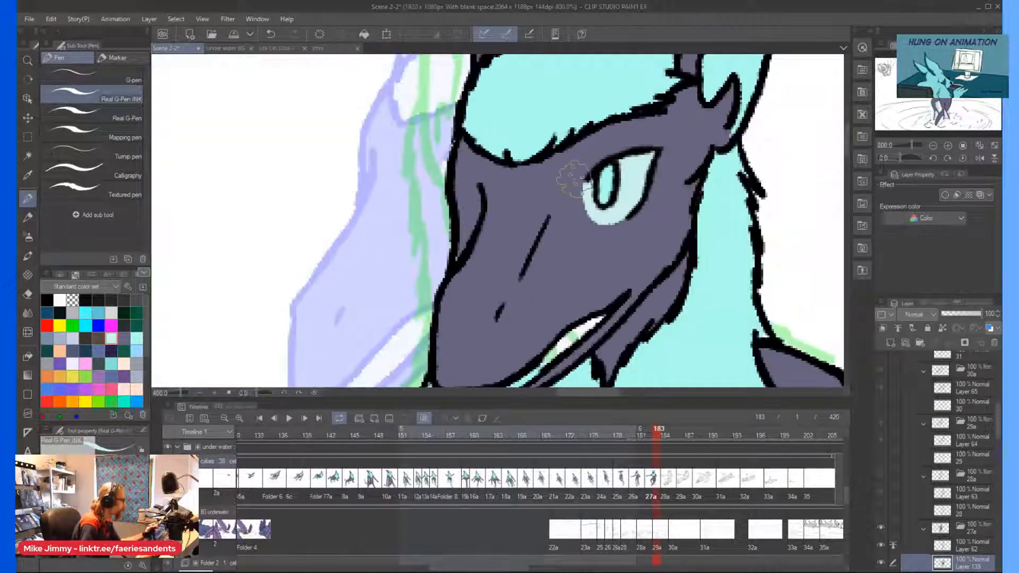
Paint the teeth area inside the character's open mouth pale mint.
scroll(505, 296, up, 2)
scroll(552, 234, down, 1)
scroll(717, 191, up, 2)
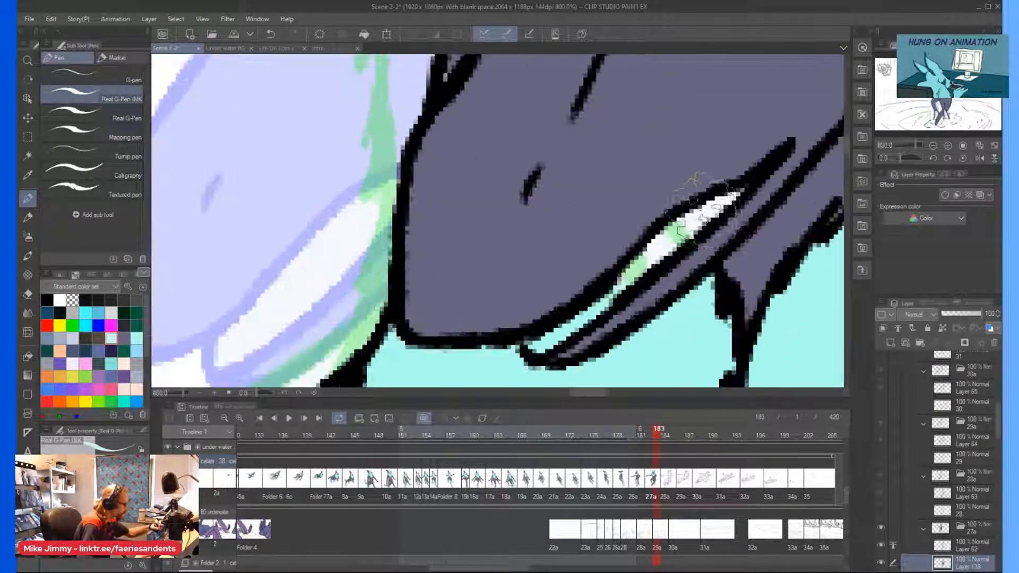
mouse_move(727, 197)
mouse_down()
mouse_move(557, 335)
mouse_move(525, 348)
mouse_up()
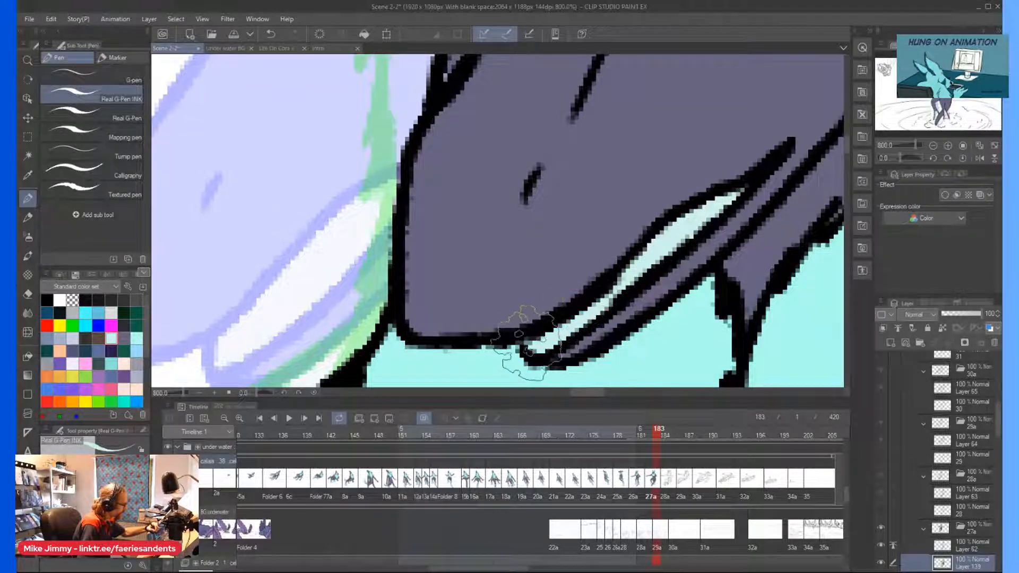
Pick light cyan from the Standard color set as the drawing color.
scroll(539, 284, down, 3)
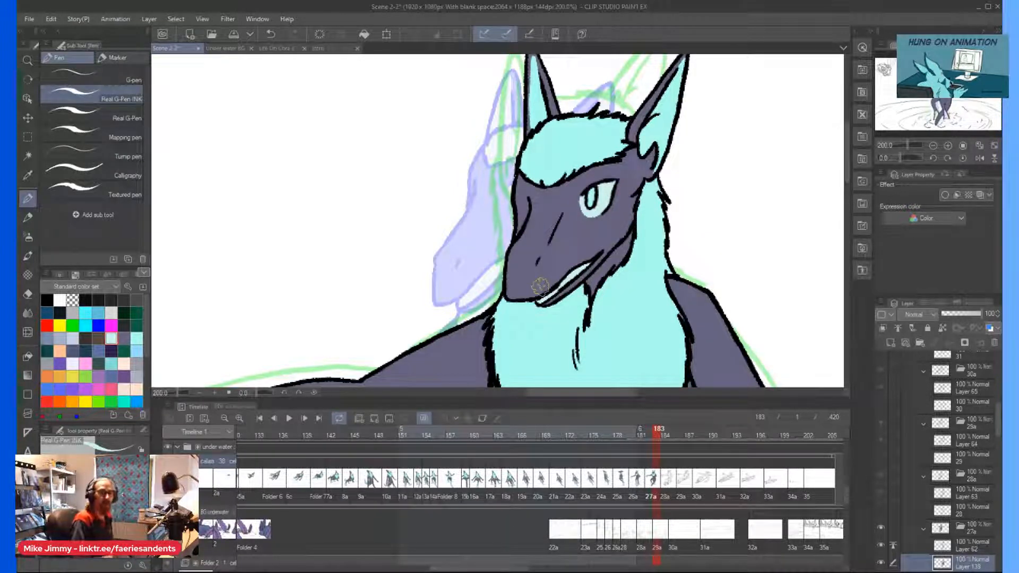
scroll(540, 287, down, 4)
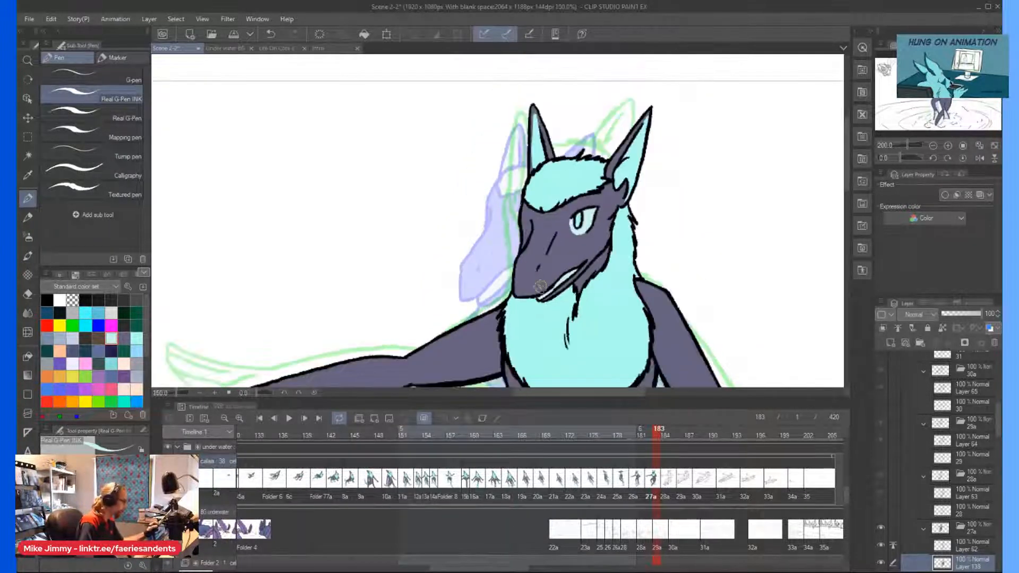
scroll(530, 379, up, 4)
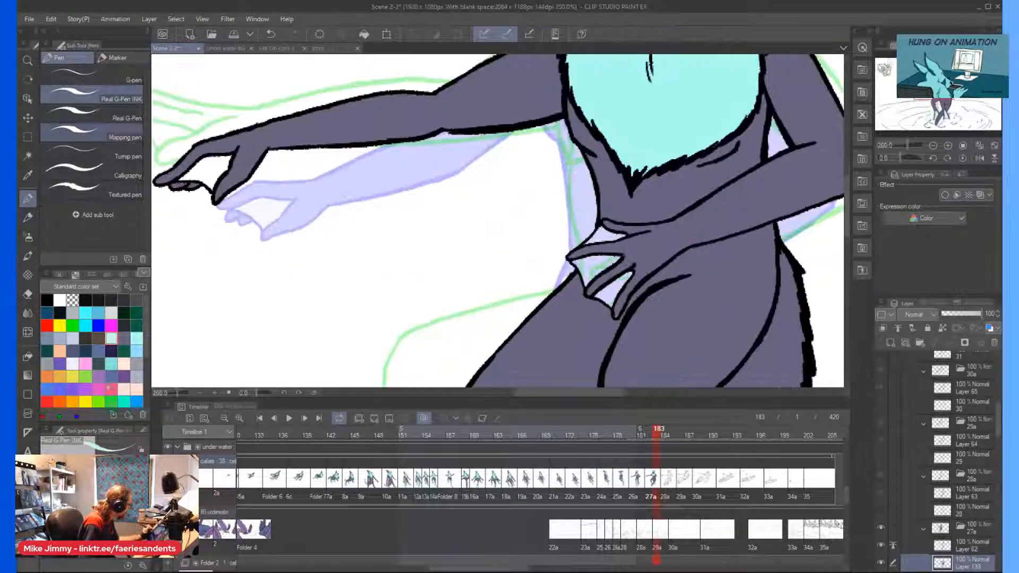
click(136, 338)
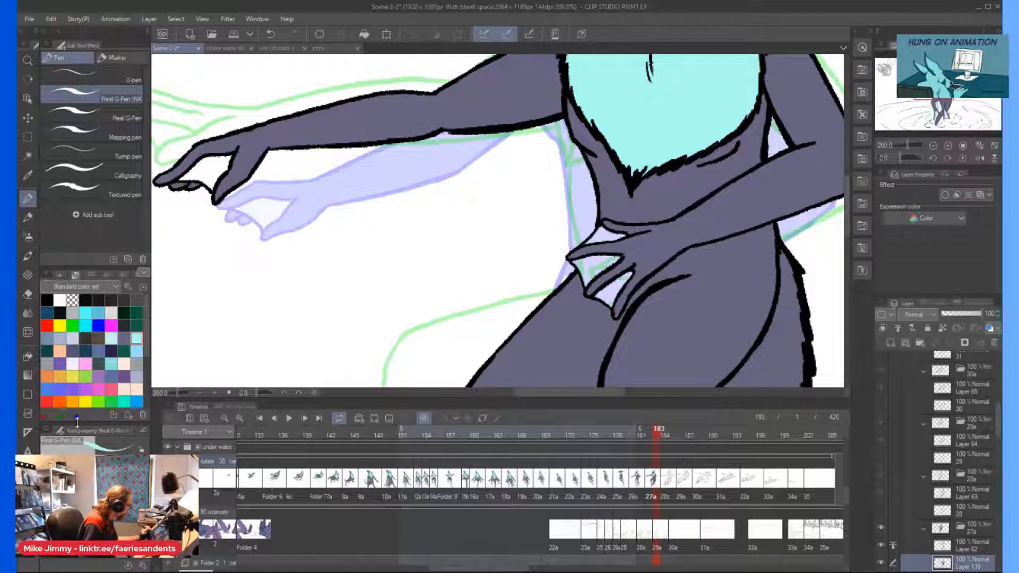
Try to fill the finger webbing of the hand on the hip with light cyan using Enclose and fill.
click(28, 357)
scroll(538, 293, up, 3)
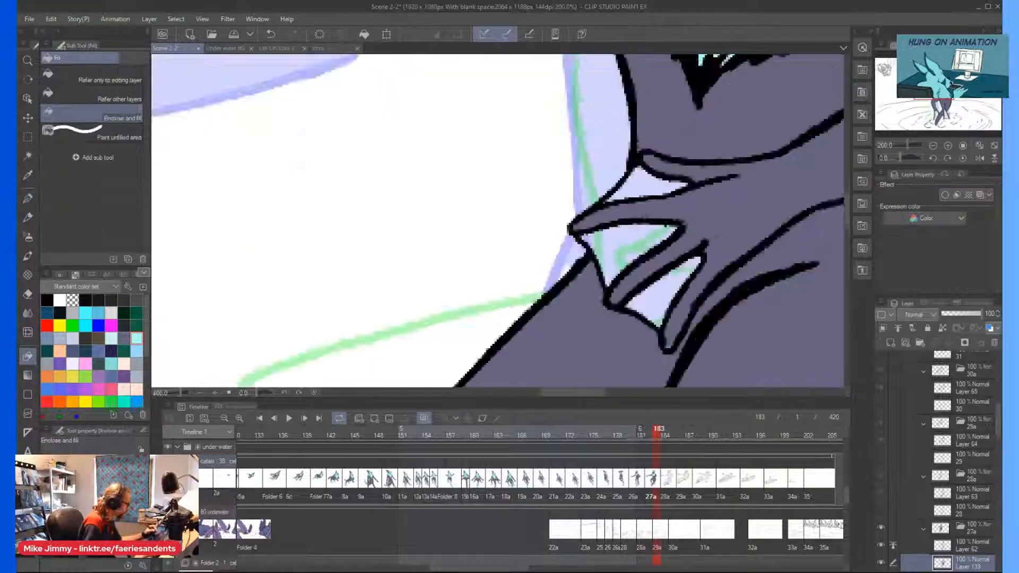
drag(741, 313, 706, 258)
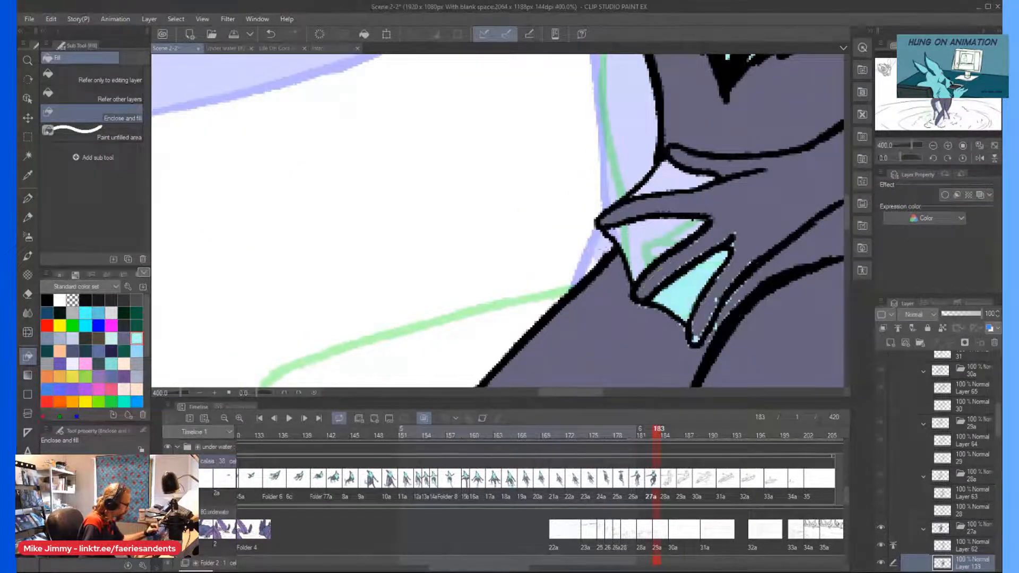
key(ctrl+z)
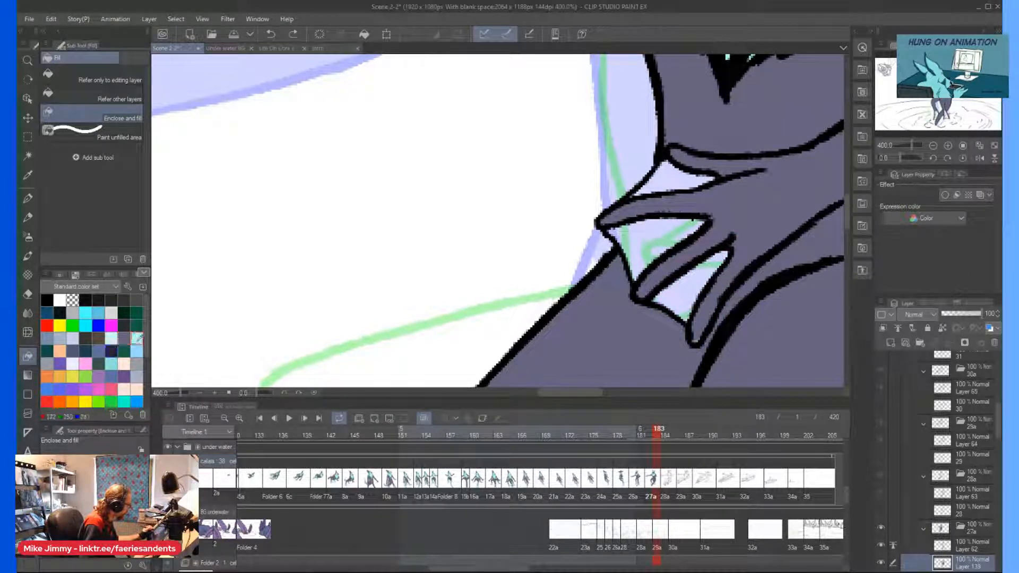
Paint the finger webbing of the hand on the hip light cyan, using the Mapping pen for the larger areas.
click(28, 198)
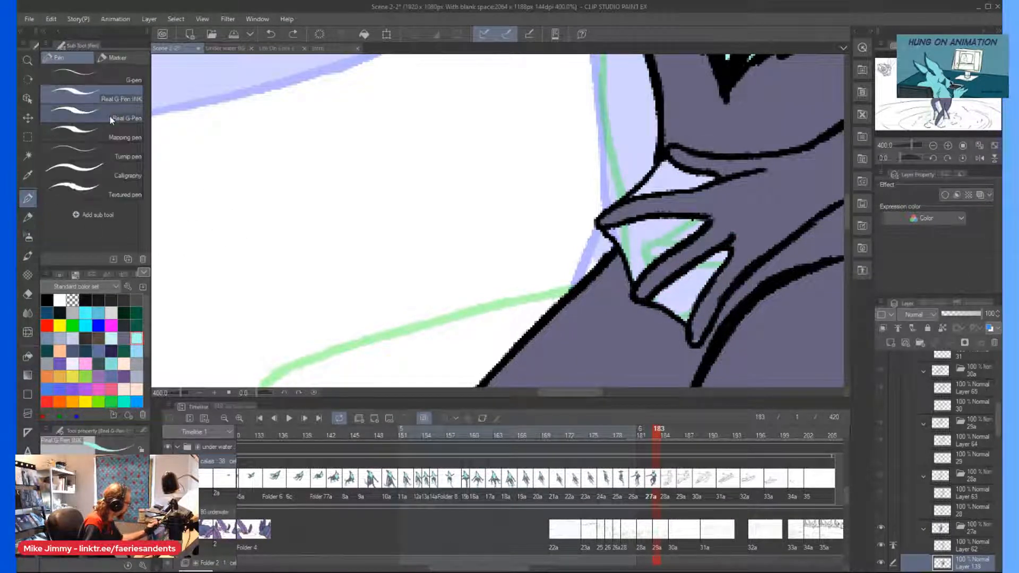
drag(722, 256, 690, 297)
click(114, 139)
drag(673, 228, 685, 186)
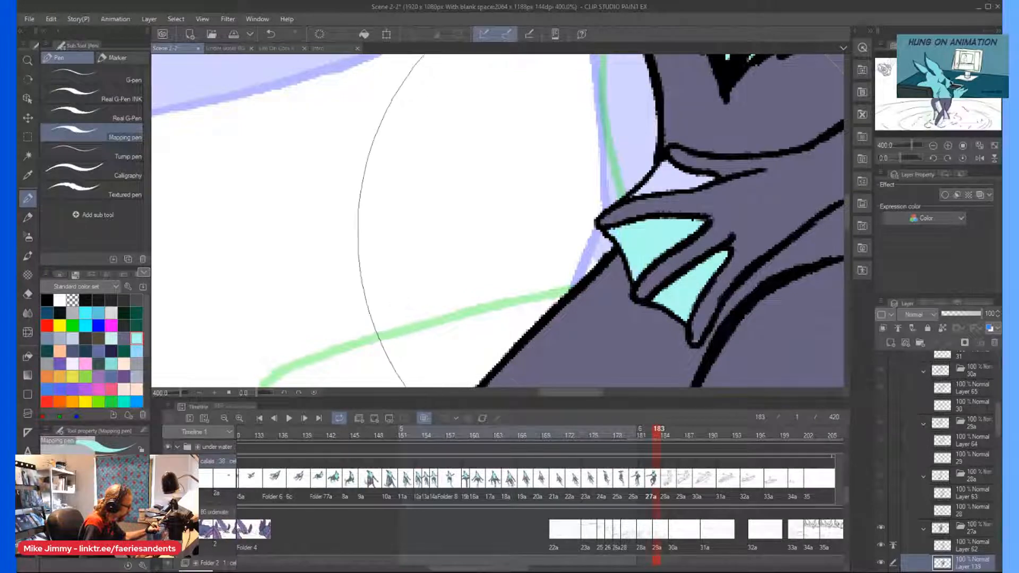
Paint the webbing of the outstretched hand light cyan with the Mapping pen.
scroll(645, 135, down, 5)
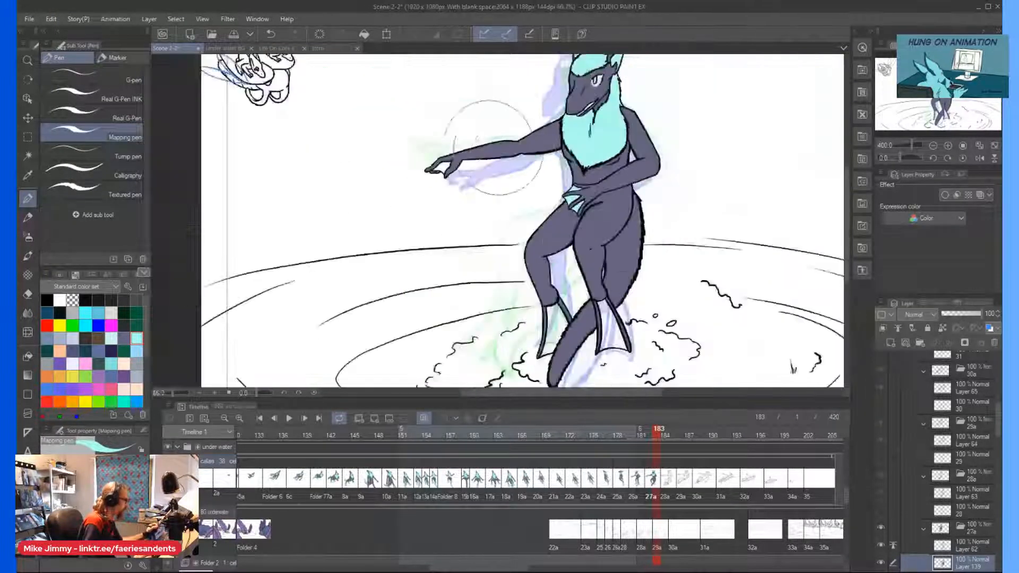
scroll(446, 173, up, 3)
drag(463, 178, 468, 176)
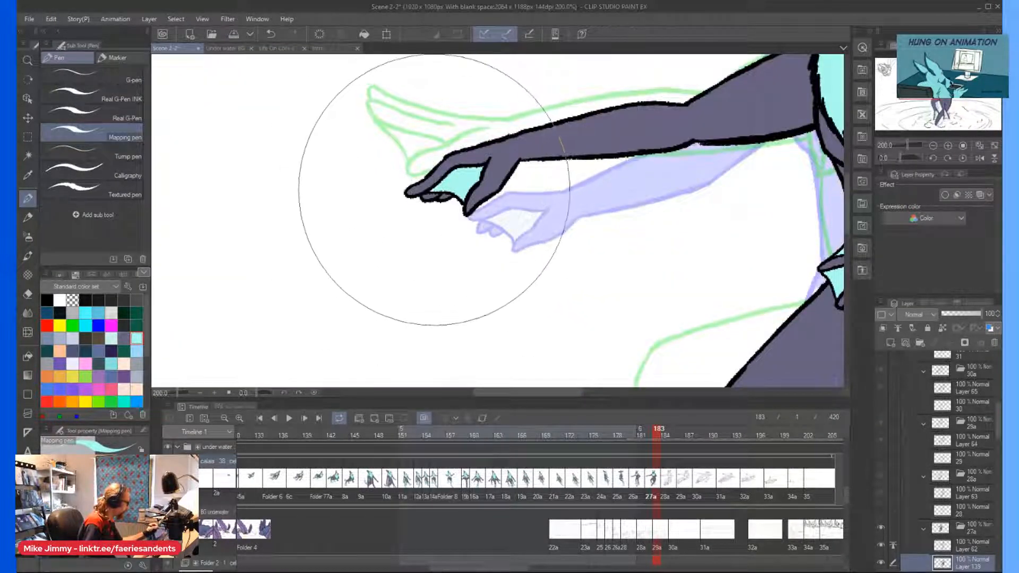
Paint the webbing of both feet light cyan with the Mapping pen.
scroll(410, 141, down, 4)
scroll(520, 303, up, 3)
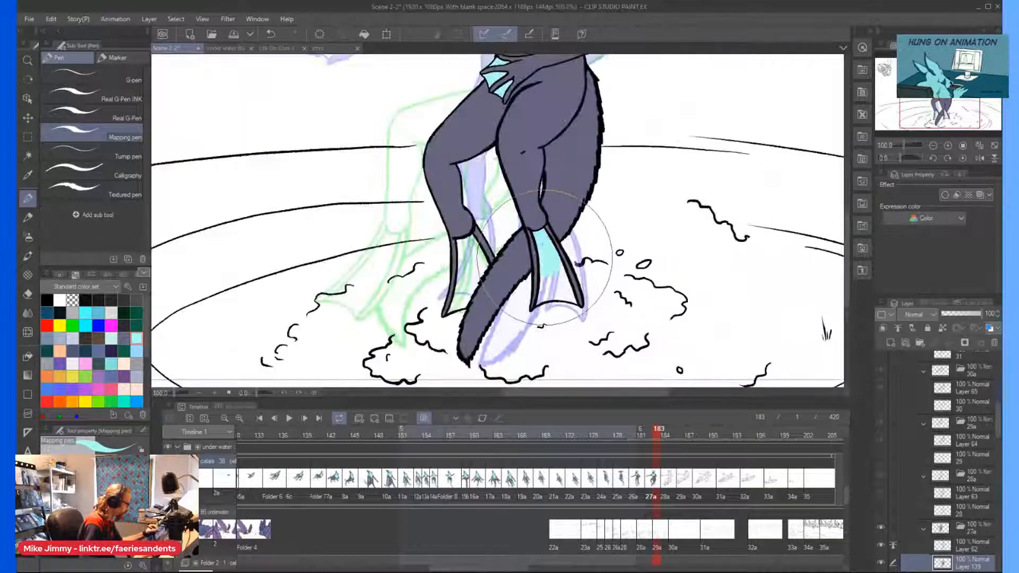
click(470, 266)
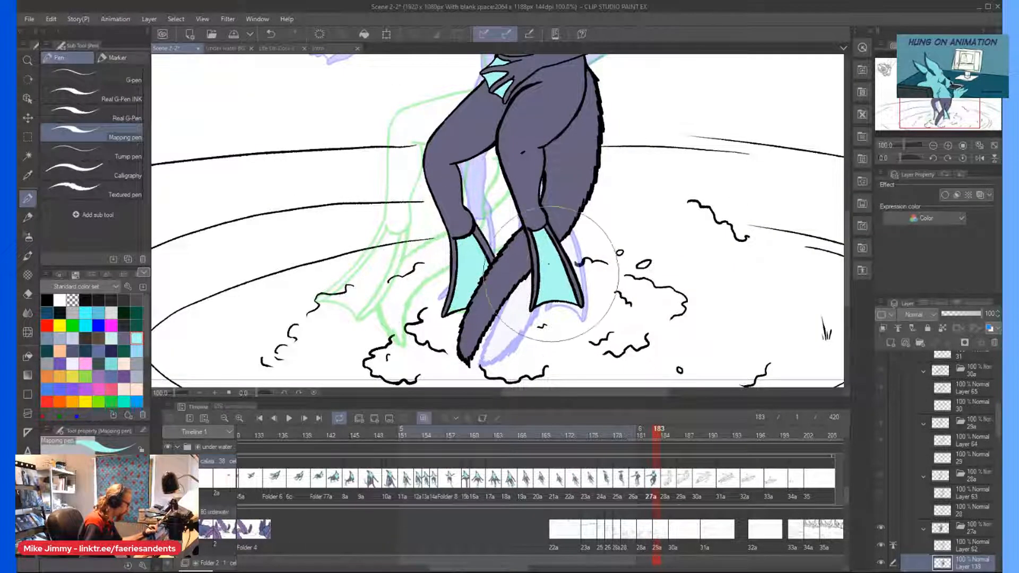
Paint four light cyan spots on the shoulder of the bent arm with the Real G-Pen.
scroll(502, 98, down, 3)
scroll(502, 99, up, 3)
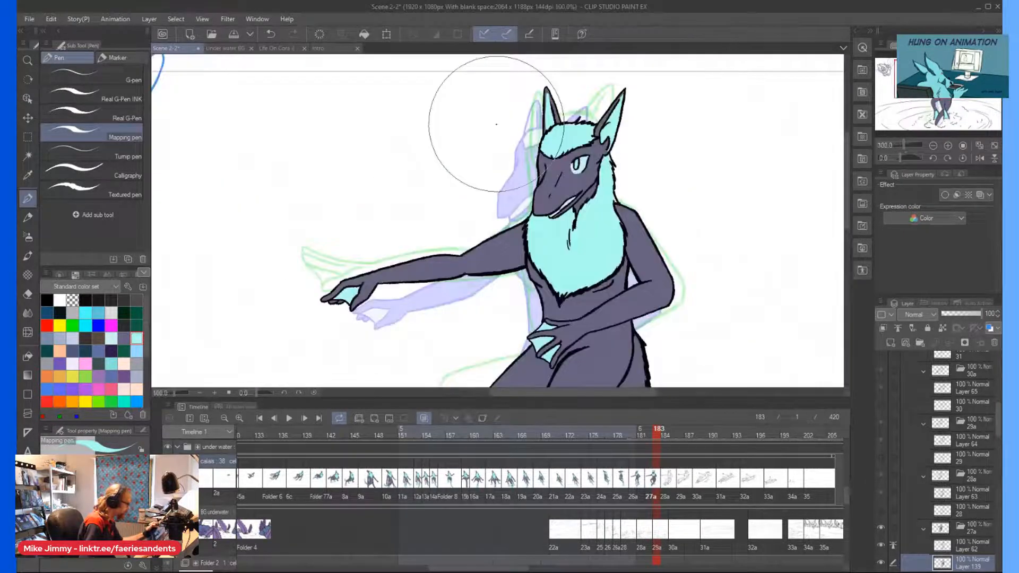
click(104, 101)
click(110, 125)
scroll(626, 219, up, 4)
drag(651, 228, 642, 209)
drag(633, 263, 636, 275)
drag(608, 214, 608, 221)
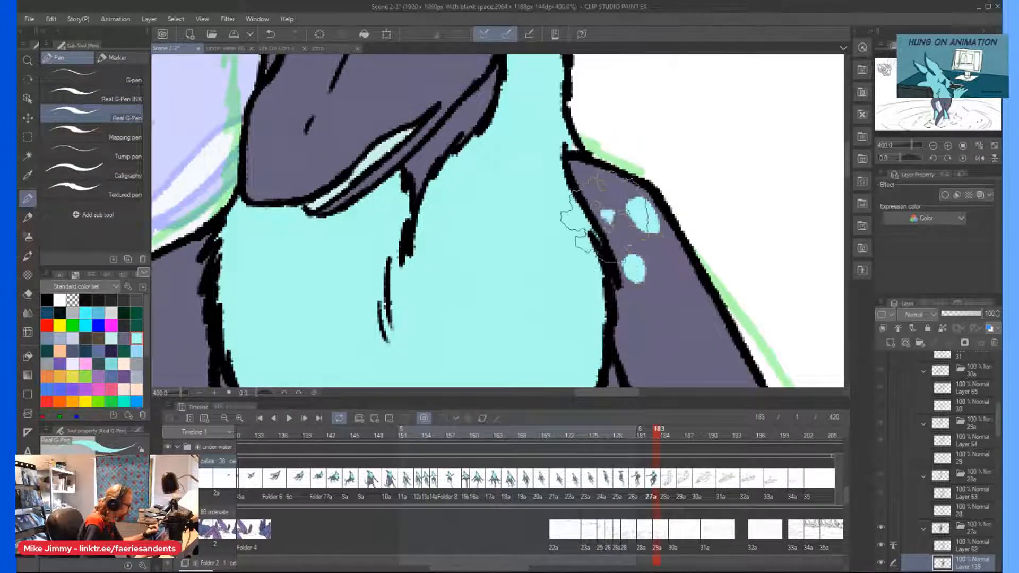
mouse_move(670, 265)
mouse_down()
mouse_move(680, 281)
mouse_move(682, 273)
mouse_up()
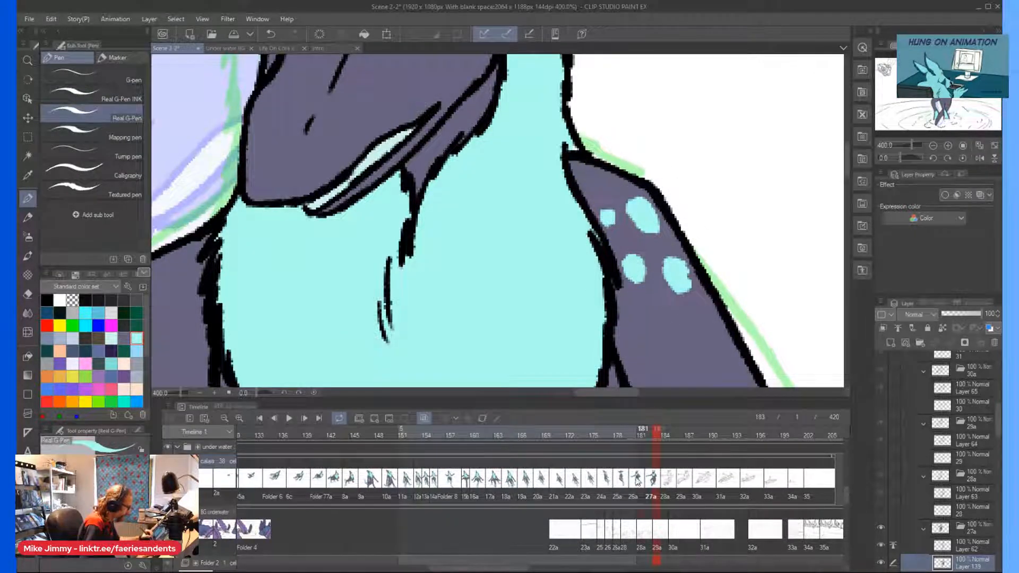
Compare the shoulder markings with the previous cel, and add two more light cyan spots above and below the existing ones.
click(638, 483)
key(ctrl+minus)
key(ctrl+minus)
click(644, 481)
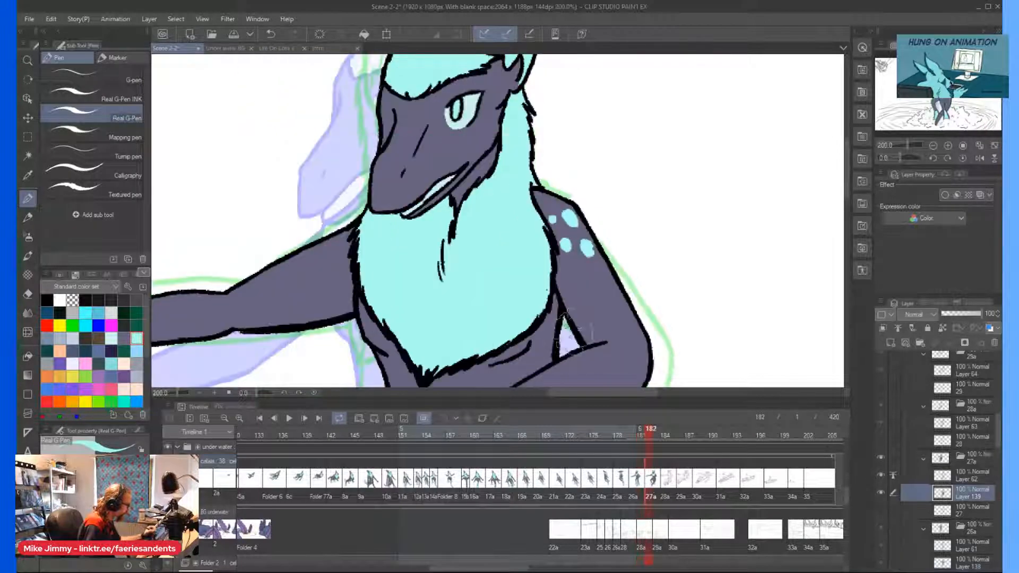
key(ctrl+plus)
key(ctrl+plus)
mouse_move(567, 195)
mouse_down()
mouse_move(585, 195)
mouse_move(577, 204)
mouse_up()
drag(630, 322, 630, 328)
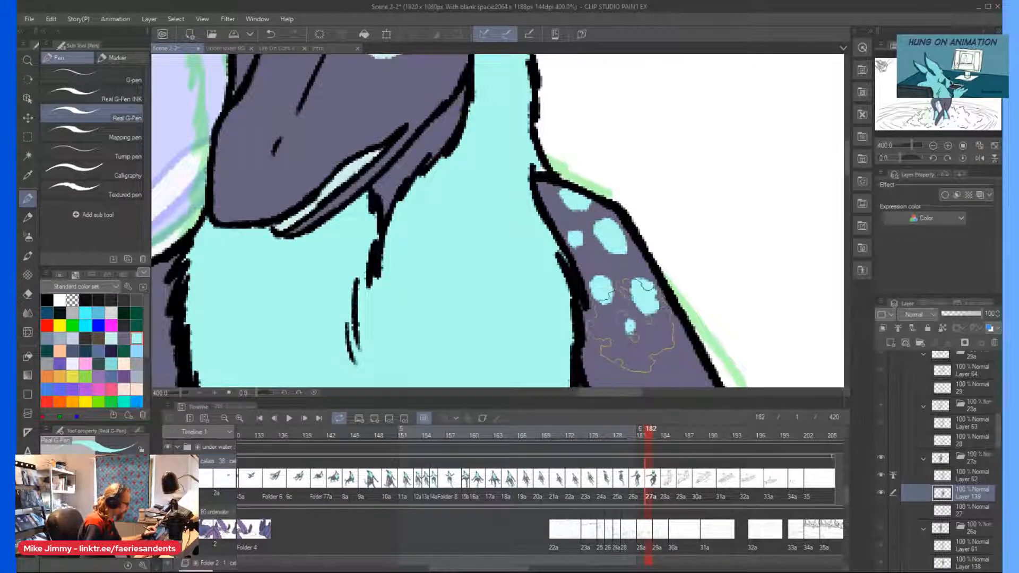
Paint a cluster of light cyan spots on the character's cheek below the eye with the Real G-Pen.
key(ctrl+minus)
key(ctrl+minus)
key(ctrl+minus)
key(ctrl+minus)
key(ctrl+plus)
key(ctrl+plus)
key(ctrl+plus)
key(ctrl+plus)
key(ctrl+plus)
key(ctrl+plus)
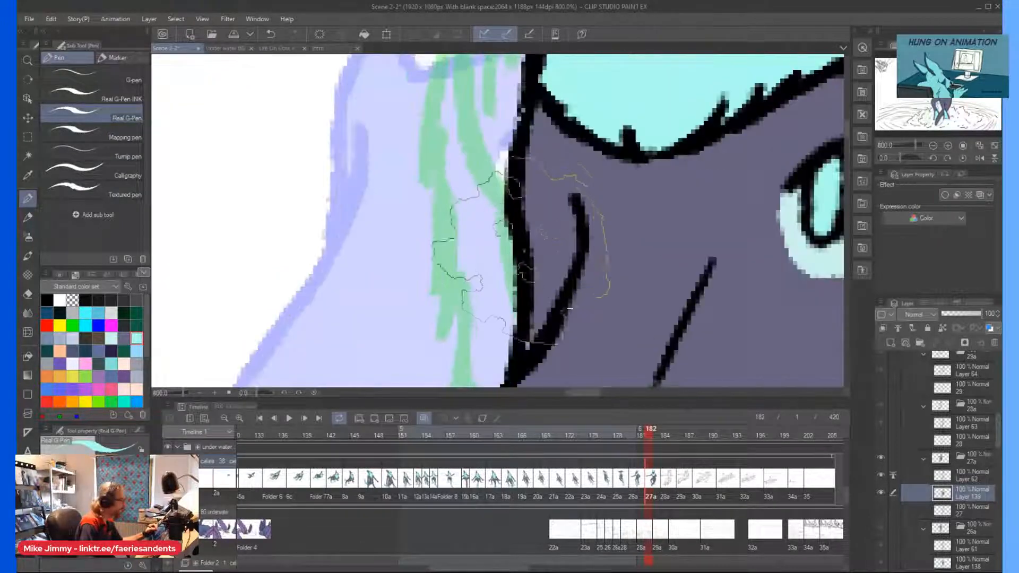
key(ctrl+minus)
click(734, 275)
drag(734, 276, 732, 284)
drag(770, 247, 764, 260)
click(746, 236)
click(764, 228)
click(709, 267)
Paint light cyan spots on the shoulder of the outstretched arm and on both thighs with the Real G-Pen.
scroll(666, 235, down, 4)
scroll(599, 283, up, 3)
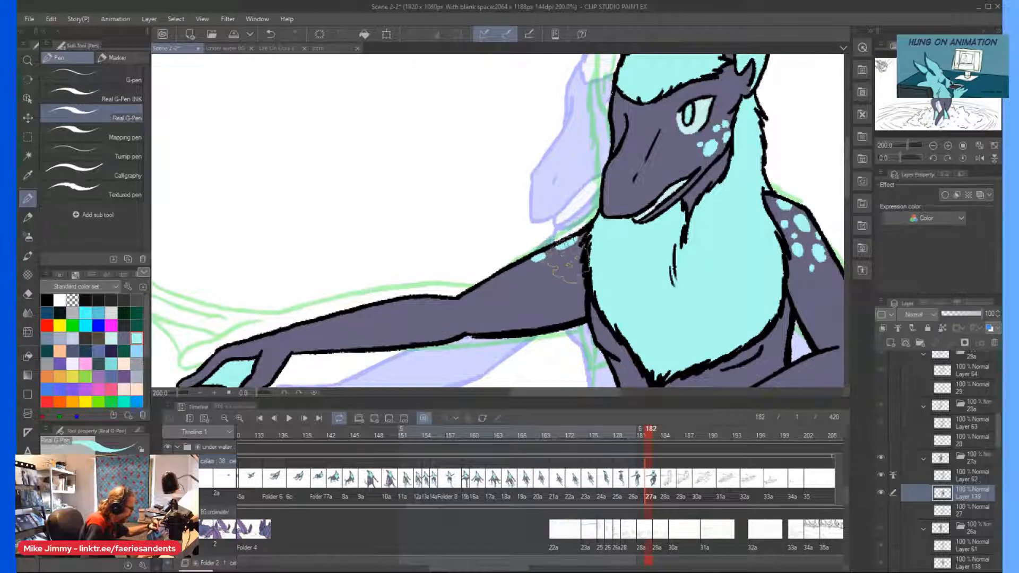
scroll(565, 242, down, 3)
scroll(590, 336, up, 3)
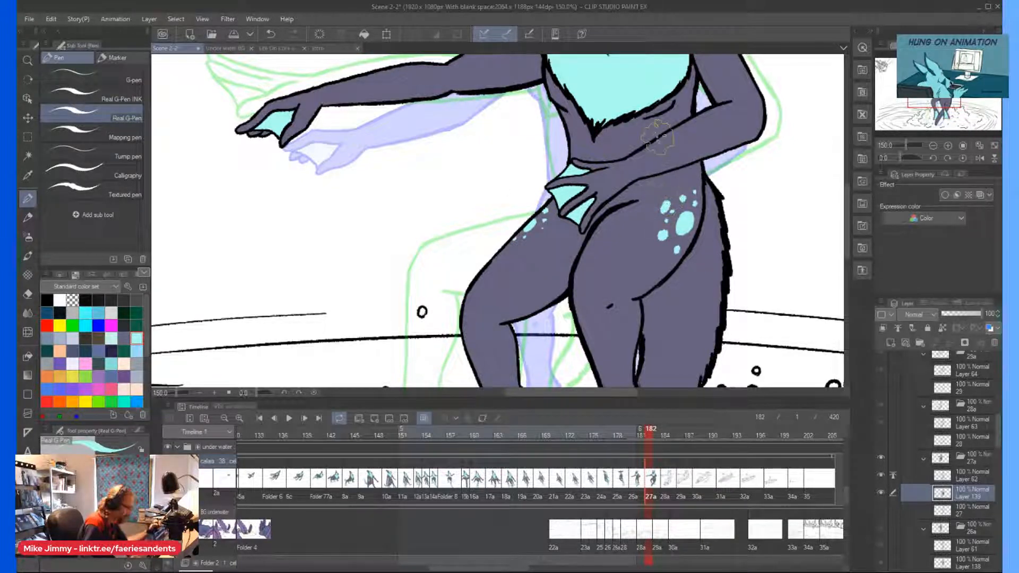
Draw a curved light cyan edge line across the lower tail, between the two webbed feet.
scroll(658, 133, down, 2)
scroll(661, 213, up, 2)
scroll(559, 150, down, 2)
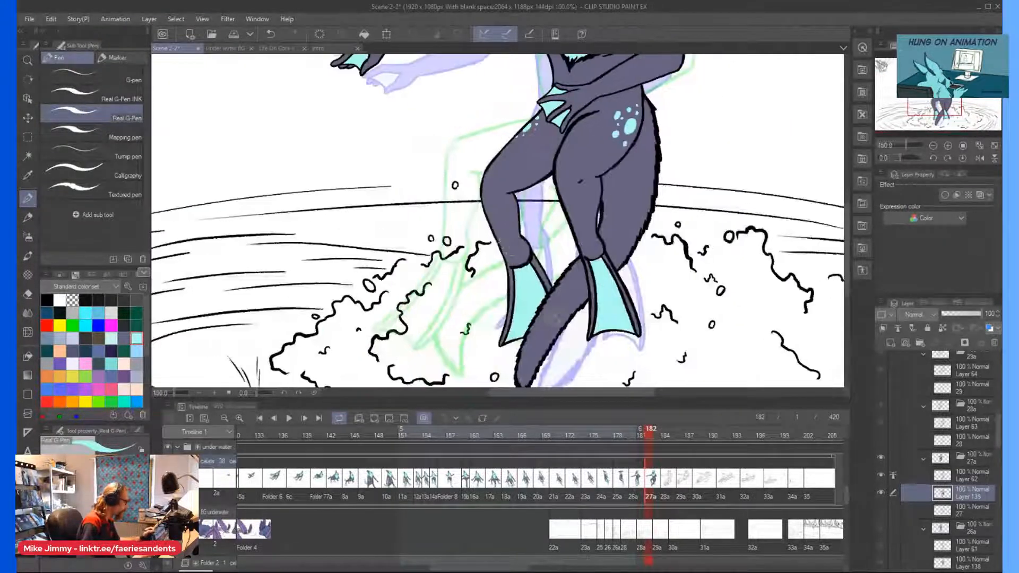
scroll(546, 239, up, 2)
scroll(541, 266, down, 2)
scroll(538, 276, up, 2)
drag(534, 275, 579, 277)
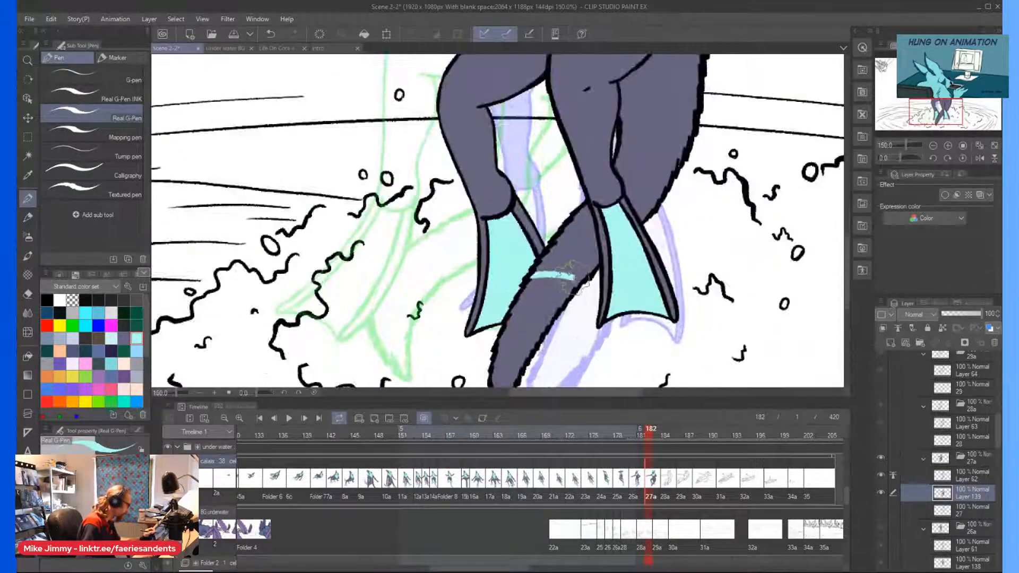
scroll(504, 207, down, 2)
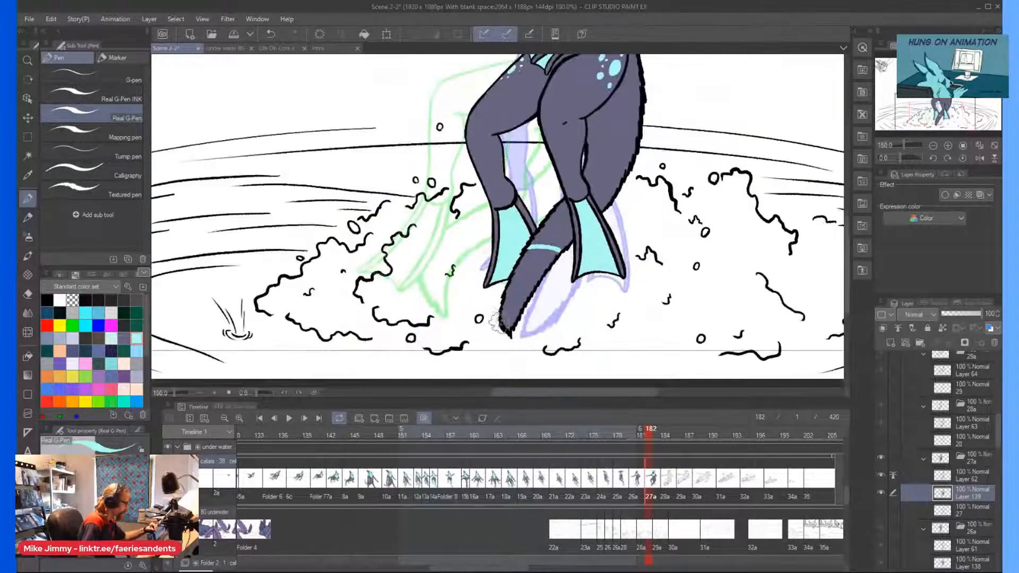
Outline and fill the tail tip below the curved edge line with light cyan.
scroll(573, 221, up, 2)
drag(565, 215, 578, 223)
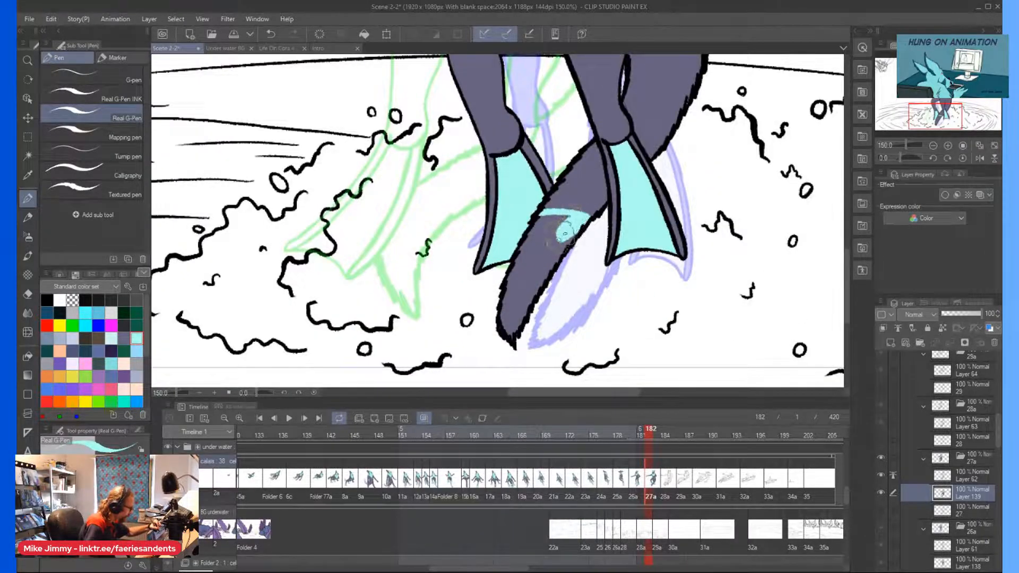
drag(534, 229, 516, 252)
drag(512, 325, 524, 307)
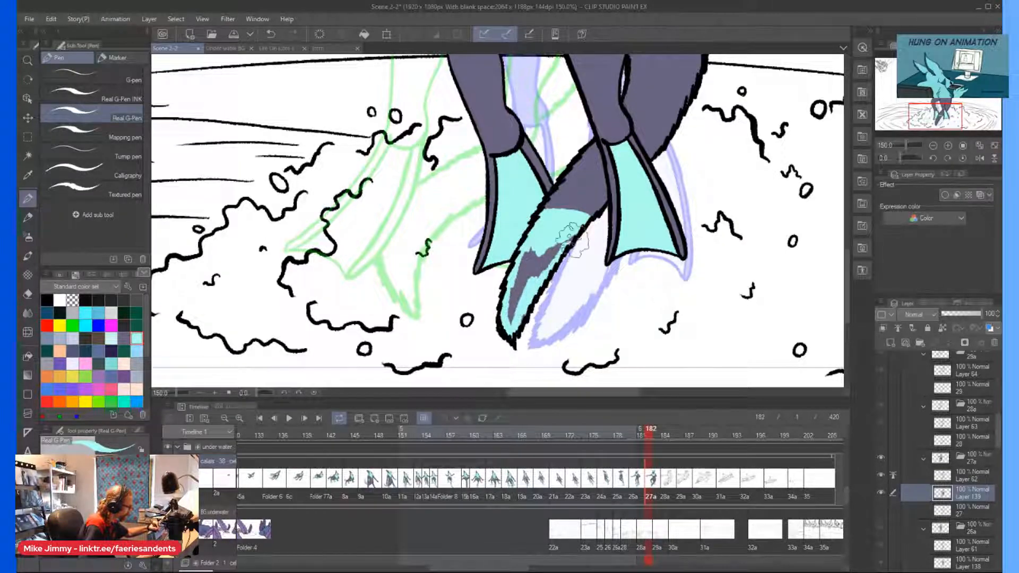
drag(571, 234, 509, 321)
drag(538, 281, 513, 295)
Paint the tail section between the feet light cyan, leaving a dark stripe above the cyan tip.
scroll(542, 150, up, 2)
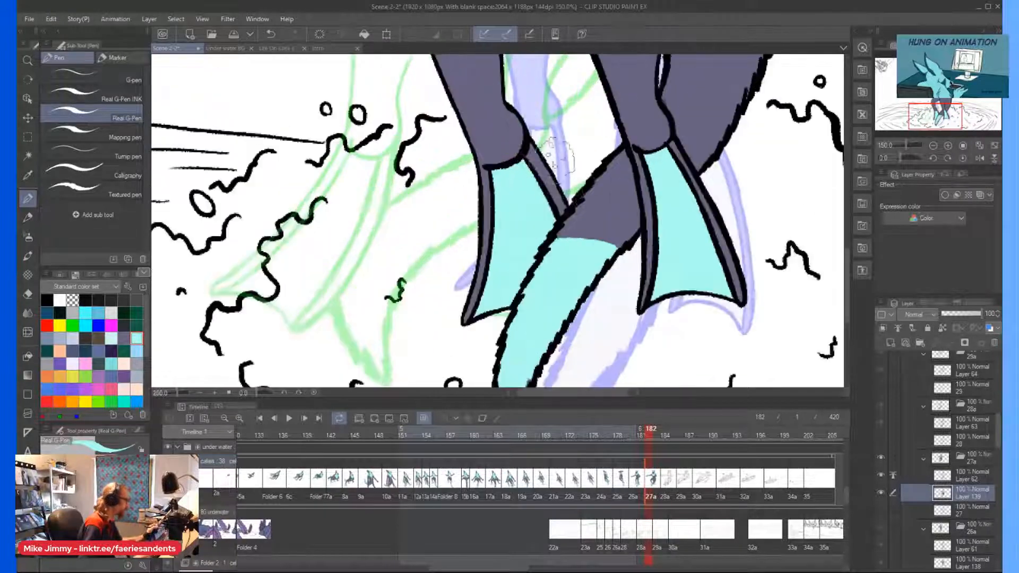
mouse_move(584, 200)
mouse_down()
mouse_move(627, 206)
mouse_move(635, 180)
mouse_move(638, 204)
mouse_move(619, 151)
mouse_move(619, 167)
mouse_move(606, 160)
mouse_move(586, 177)
mouse_move(606, 161)
mouse_move(618, 186)
mouse_up()
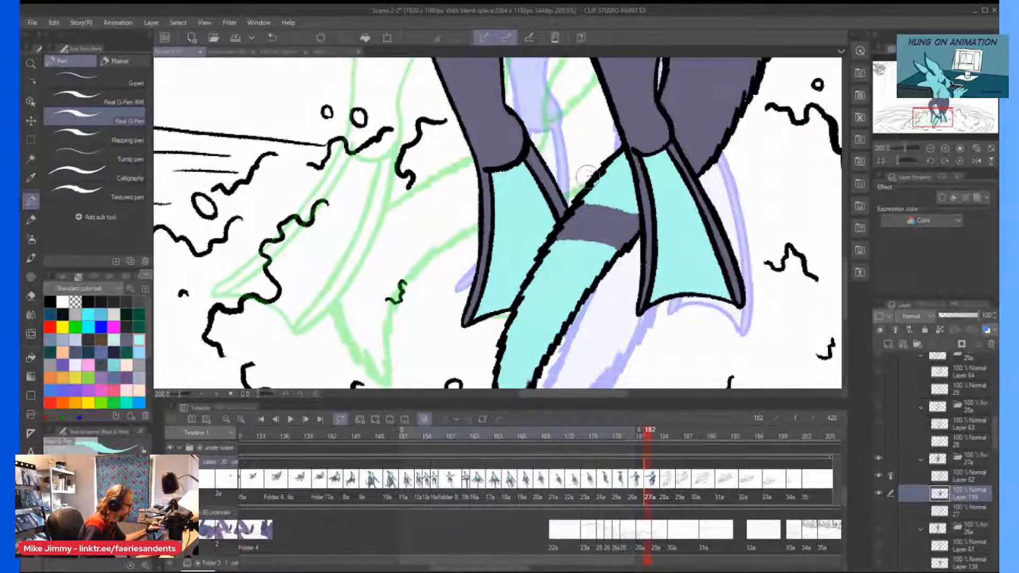
scroll(592, 164, down, 1)
scroll(610, 194, up, 3)
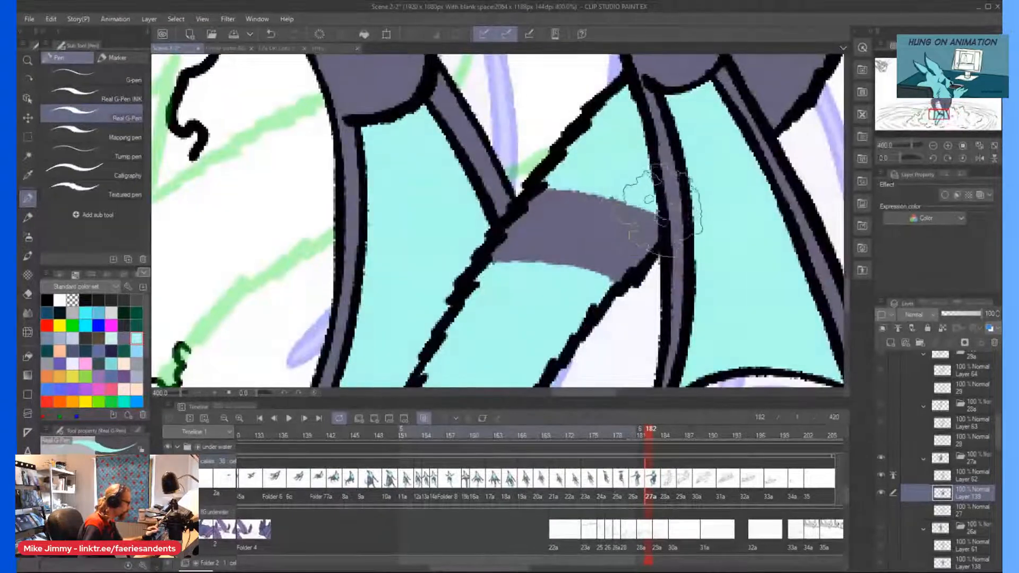
Extend the light cyan tail band to the section behind the ankle, with a curved upper edge, and fill it.
scroll(598, 231, down, 4)
scroll(610, 88, up, 3)
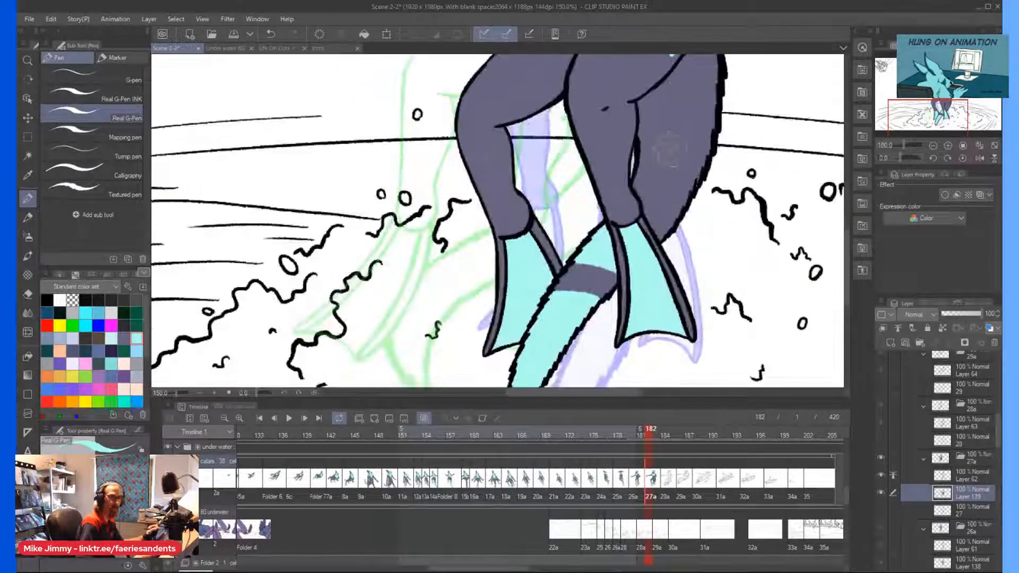
drag(652, 213, 720, 227)
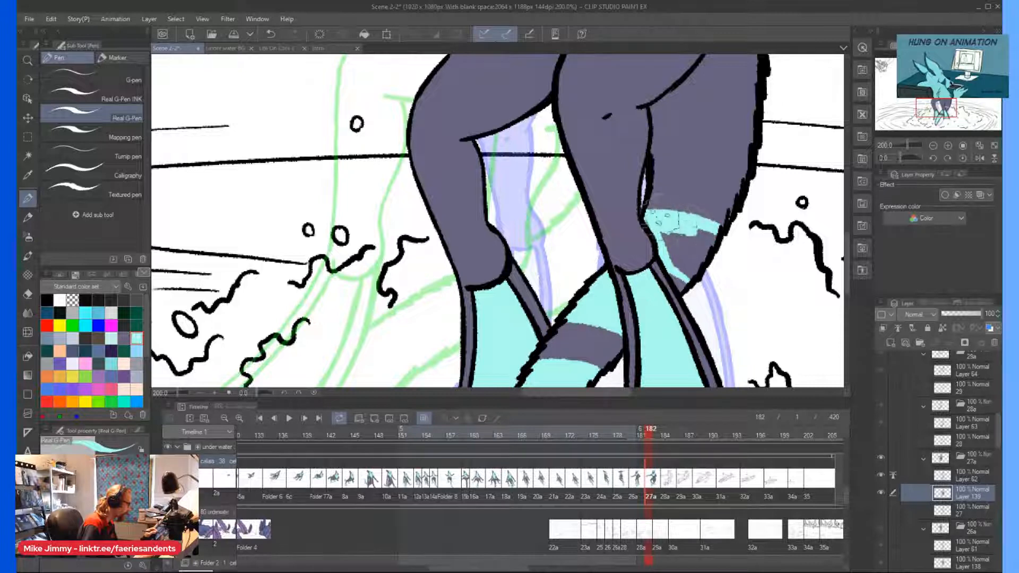
mouse_move(713, 245)
mouse_down()
mouse_move(682, 267)
mouse_move(692, 242)
mouse_up()
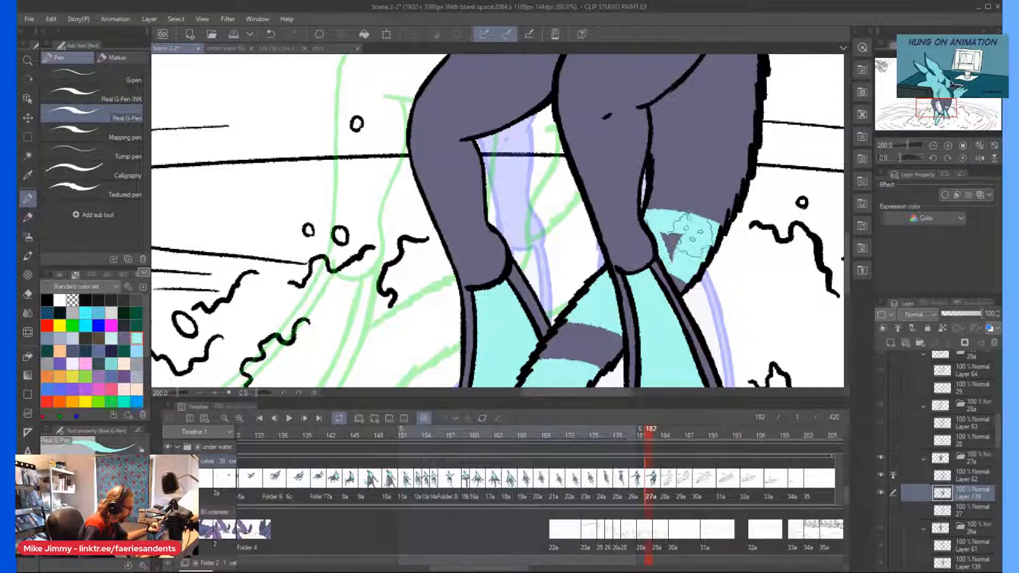
Paint light cyan spots along the base of the tail beside the hip.
scroll(572, 115, down, 3)
mouse_move(631, 73)
mouse_down()
mouse_move(668, 123)
mouse_move(650, 143)
mouse_up()
scroll(659, 100, up, 3)
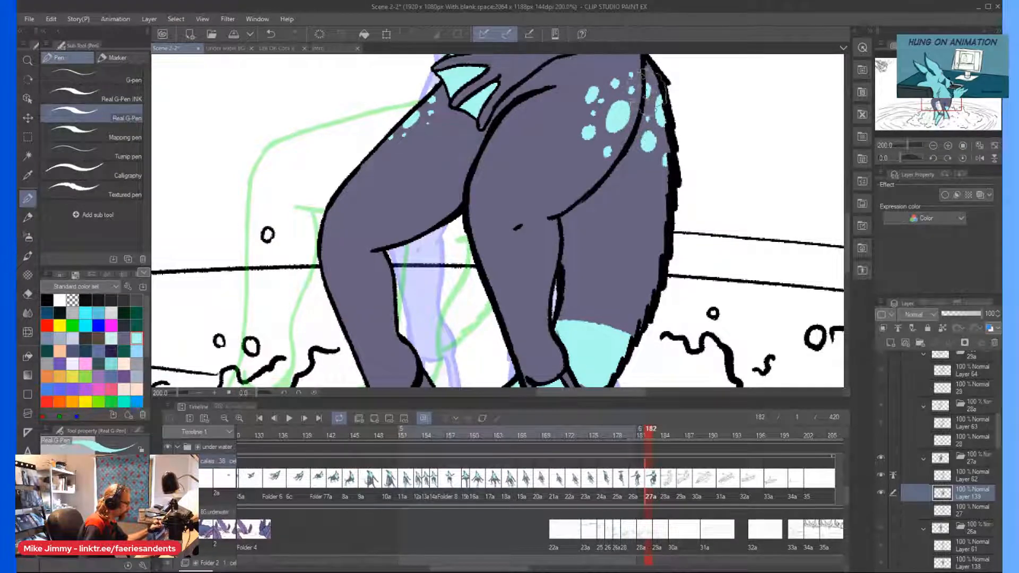
View the whole colored character in cel 27a and save the scene file.
scroll(606, 83, down, 4)
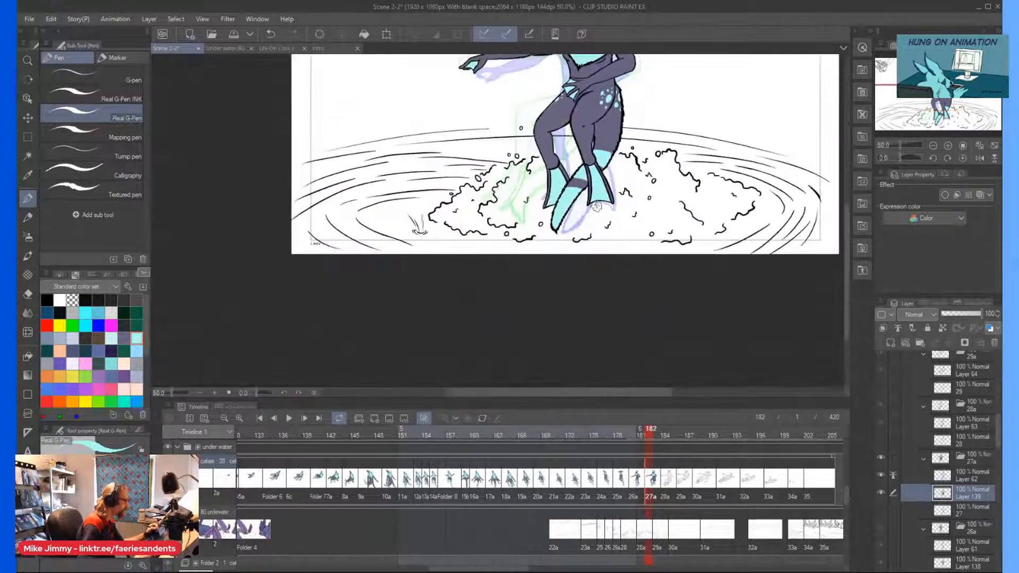
scroll(571, 185, up, 2)
scroll(518, 95, up, 2)
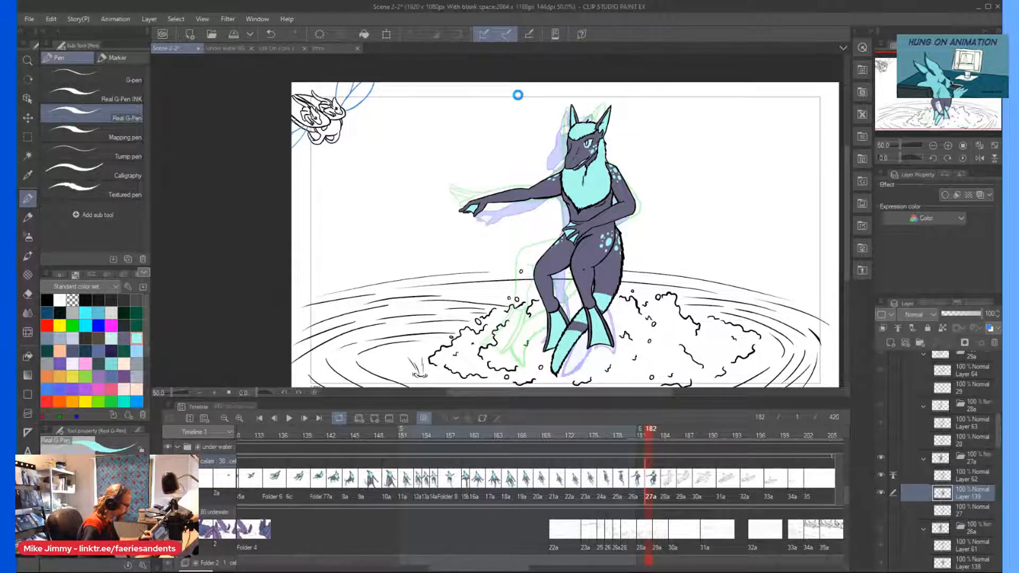
key(ctrl+s)
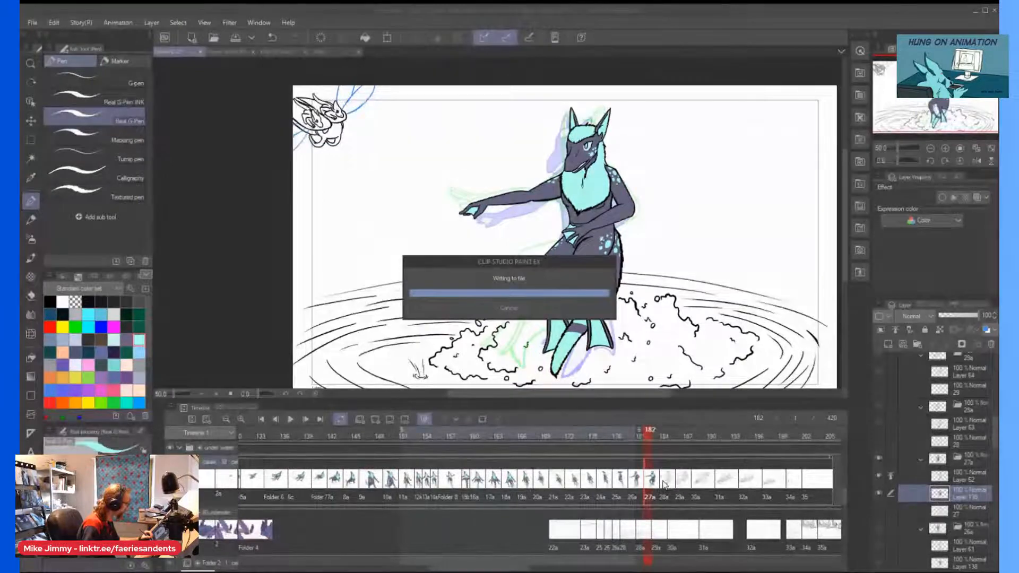
Switch to cel 28a, add a raster layer beneath its line art, and select the Mapping pen.
click(664, 480)
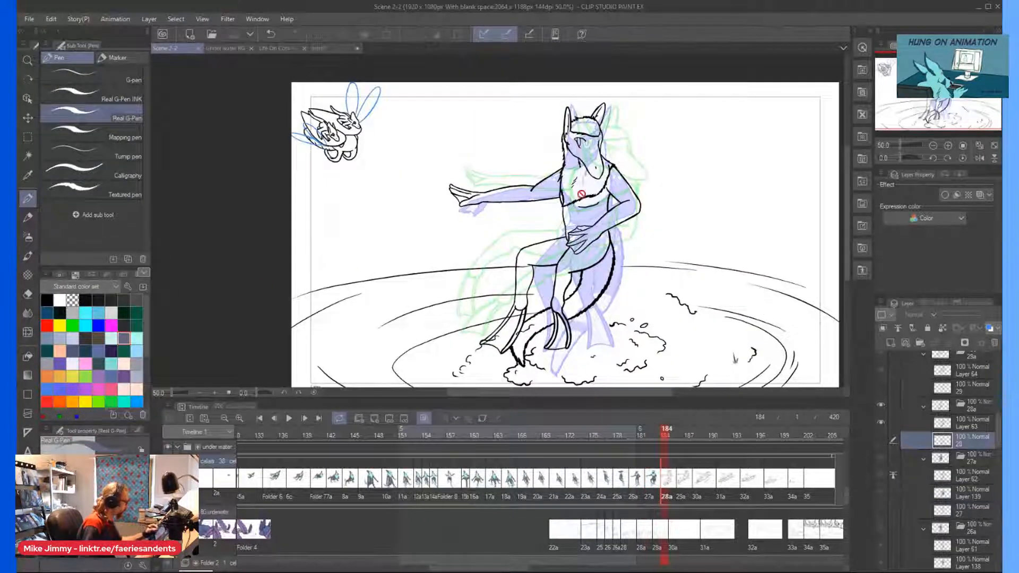
scroll(588, 86, up, 3)
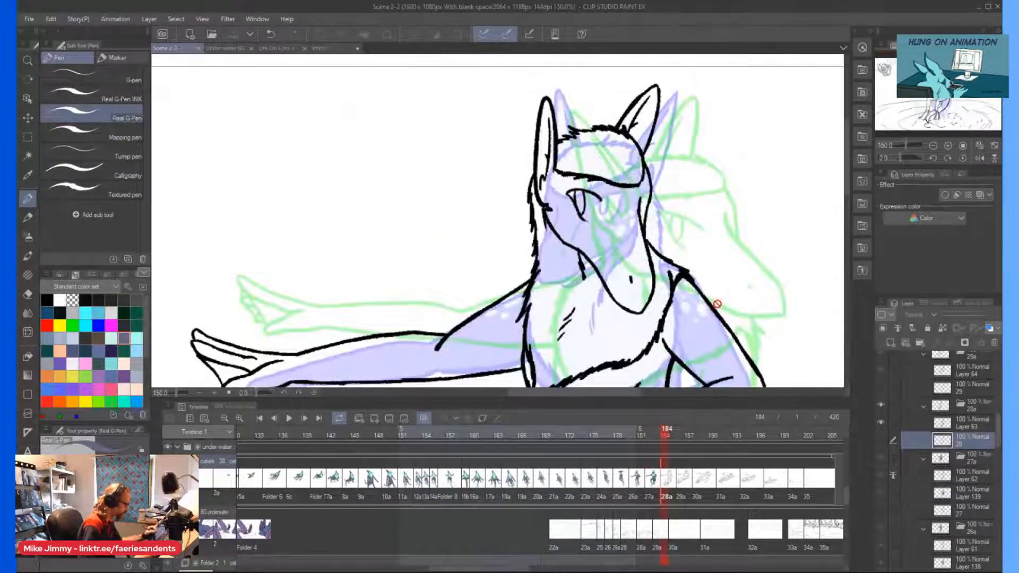
click(892, 342)
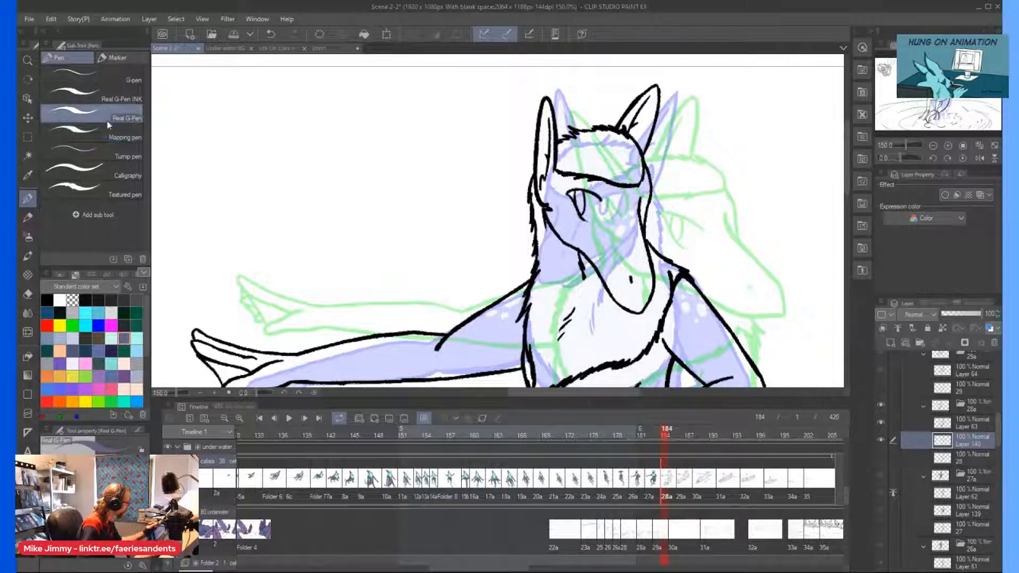
click(102, 138)
click(628, 205)
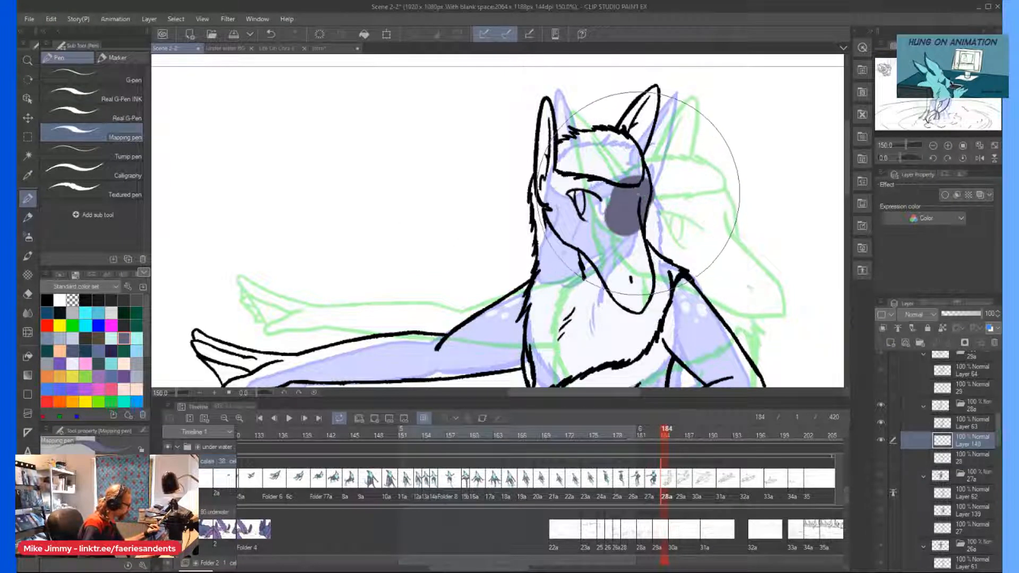
key(ctrl+z)
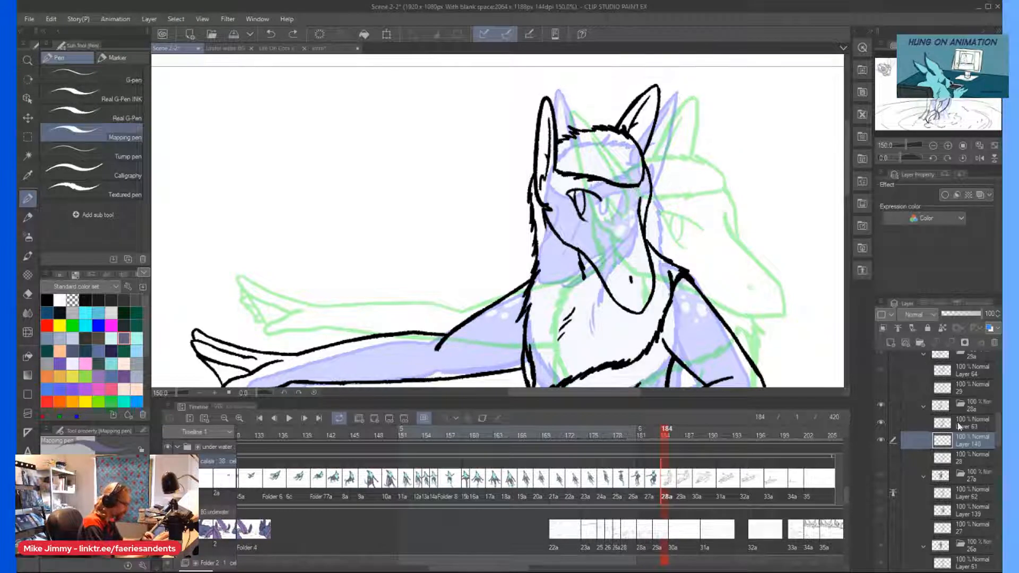
Set cel 28a's line art layer as the reference layer, and return to the new color layer.
click(962, 423)
click(901, 343)
click(902, 342)
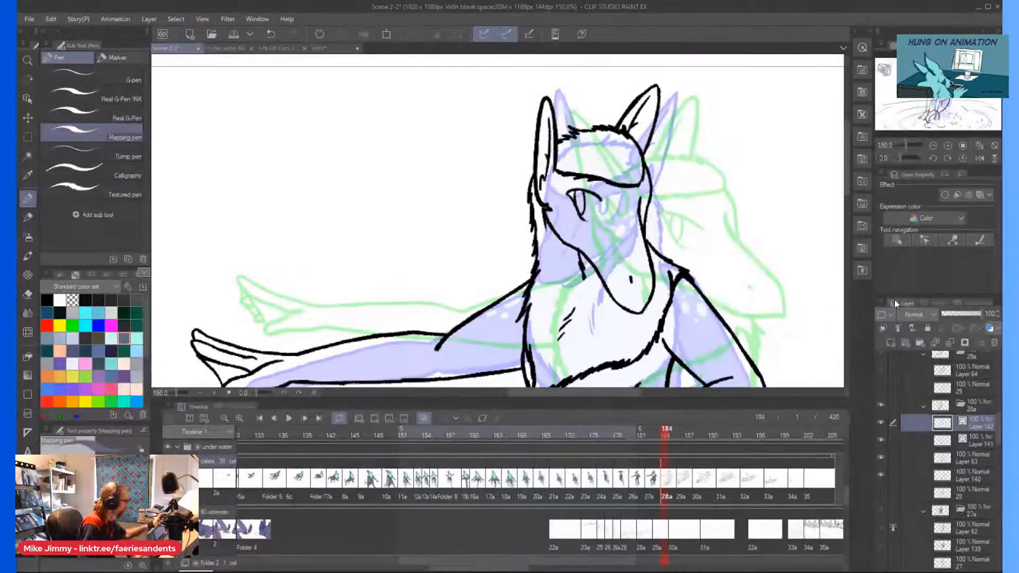
key(ctrl+z)
key(ctrl+z)
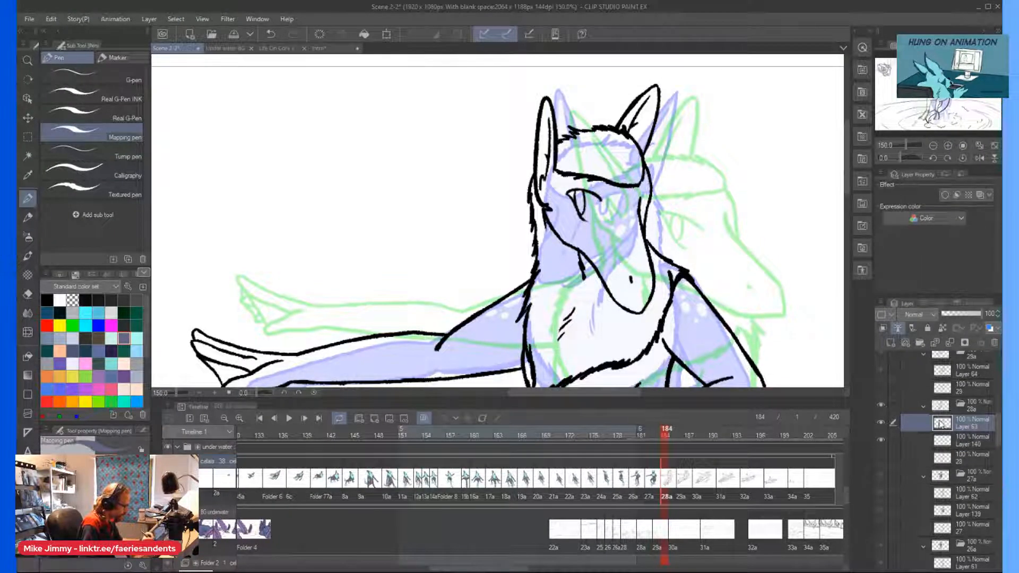
click(950, 440)
Paint the character's face, ears, bent arm and torso dark purple-grey with the Mapping pen.
mouse_move(636, 202)
mouse_down()
mouse_move(644, 182)
mouse_move(610, 199)
mouse_move(562, 191)
mouse_move(527, 171)
mouse_move(523, 102)
mouse_move(701, 64)
mouse_up()
mouse_move(557, 212)
mouse_down()
mouse_move(615, 250)
mouse_move(631, 223)
mouse_move(594, 190)
mouse_move(590, 205)
mouse_move(607, 175)
mouse_move(626, 250)
mouse_move(584, 272)
mouse_move(562, 260)
mouse_move(522, 300)
mouse_move(539, 305)
mouse_move(517, 292)
mouse_up()
scroll(528, 160, down, 3)
scroll(582, 229, up, 2)
mouse_move(552, 234)
mouse_down()
mouse_move(556, 268)
mouse_move(532, 279)
mouse_move(523, 263)
mouse_move(492, 259)
mouse_move(493, 292)
mouse_up()
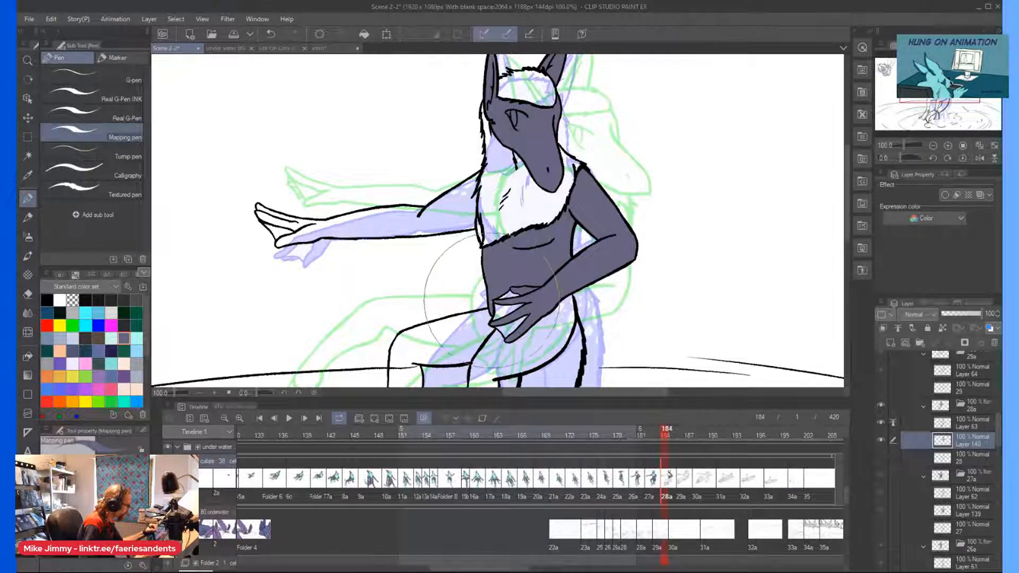
Fill the outstretched arm and its hand with dark purple-grey, leaving the webbing between the fingers unpainted.
scroll(479, 229, up, 2)
click(480, 234)
mouse_move(456, 184)
mouse_down()
mouse_move(406, 107)
mouse_move(364, 170)
mouse_move(261, 193)
mouse_move(191, 226)
mouse_up()
scroll(187, 220, down, 3)
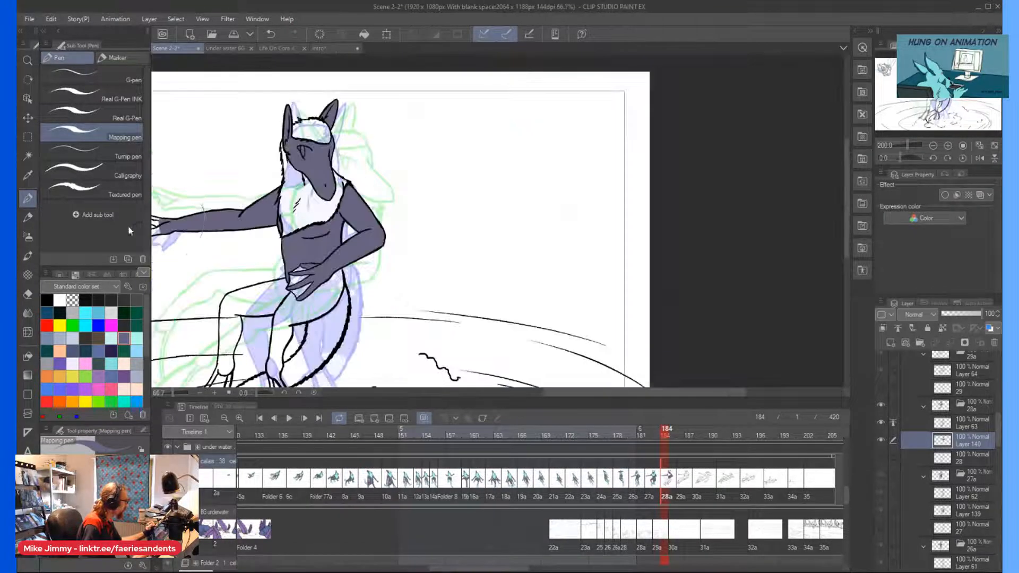
scroll(206, 210, left, 3)
scroll(210, 196, up, 1)
scroll(211, 187, up, 2)
mouse_move(244, 216)
mouse_down()
mouse_move(300, 221)
mouse_move(250, 216)
mouse_move(274, 216)
mouse_up()
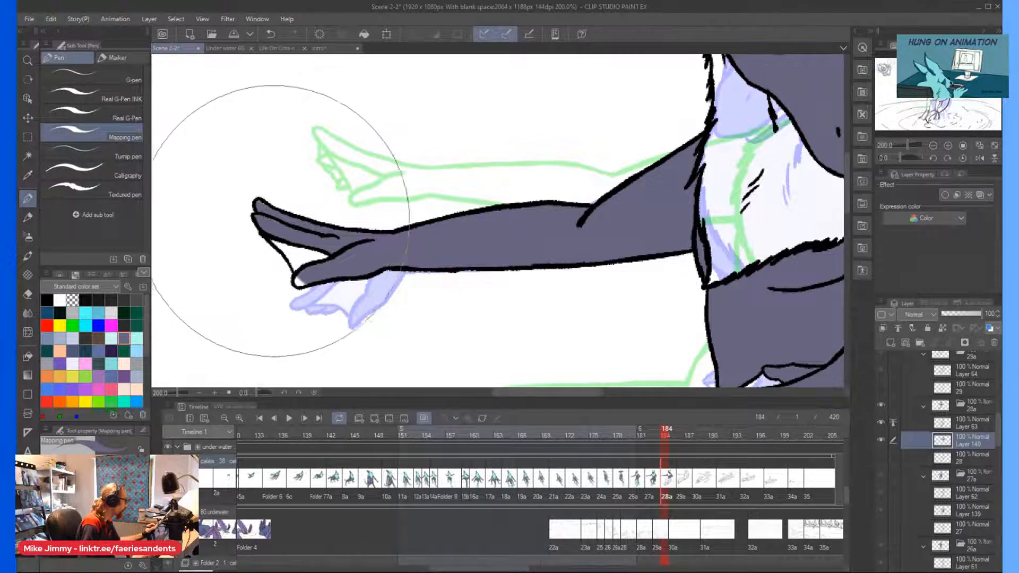
Paint the hip and the leg nearest the tail dark purple-grey down to the ankle.
scroll(316, 215, down, 3)
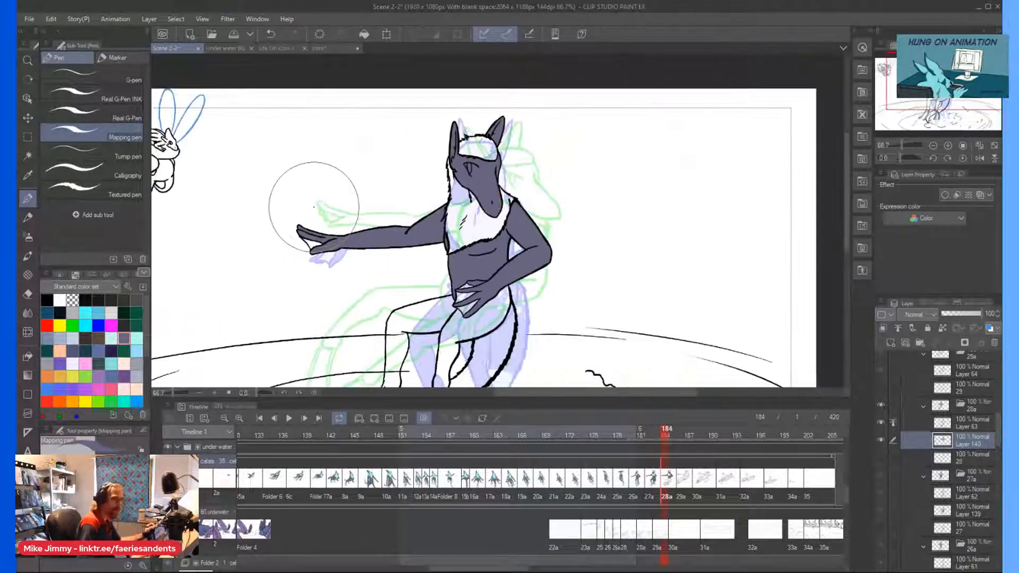
scroll(366, 222, down, 3)
scroll(428, 258, up, 1)
scroll(527, 258, up, 1)
mouse_move(528, 254)
mouse_down()
mouse_move(546, 216)
mouse_move(500, 268)
mouse_move(441, 292)
mouse_move(423, 322)
mouse_up()
scroll(423, 322, down, 3)
scroll(423, 322, down, 5)
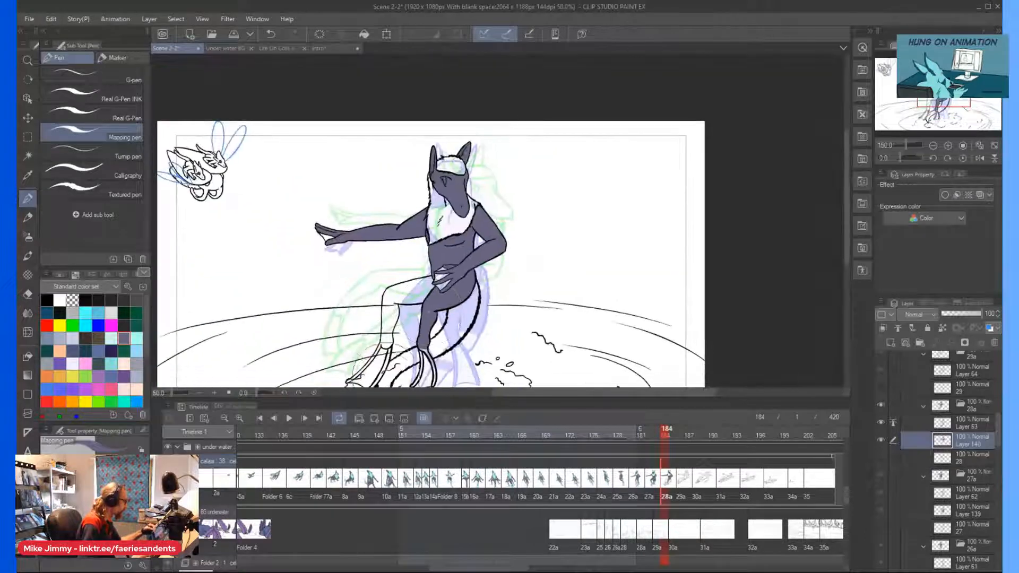
Fill the toes of both feet and the other leg with dark purple-grey, leaving the foot webbing unpainted.
scroll(398, 281, up, 2)
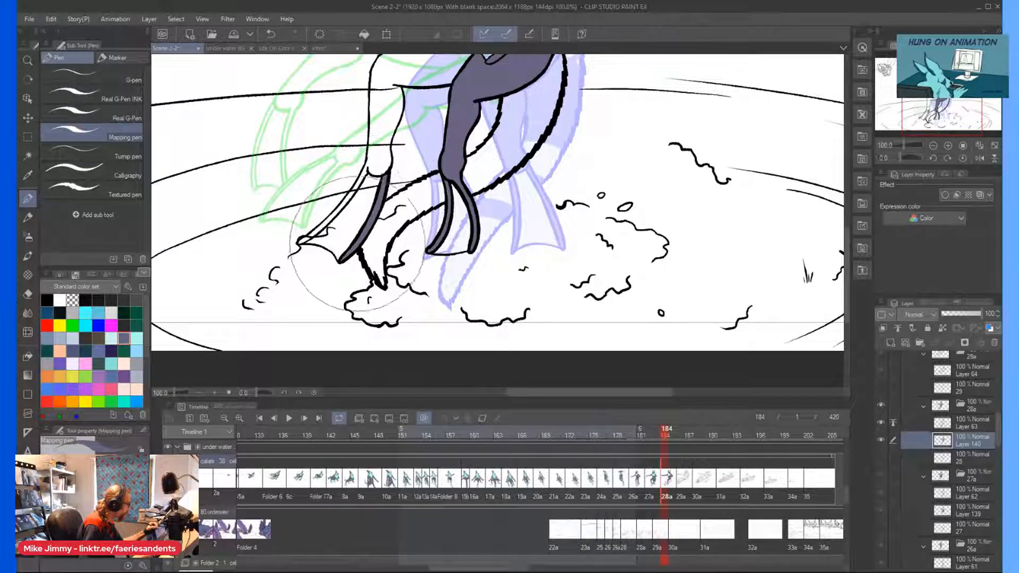
drag(341, 200, 305, 238)
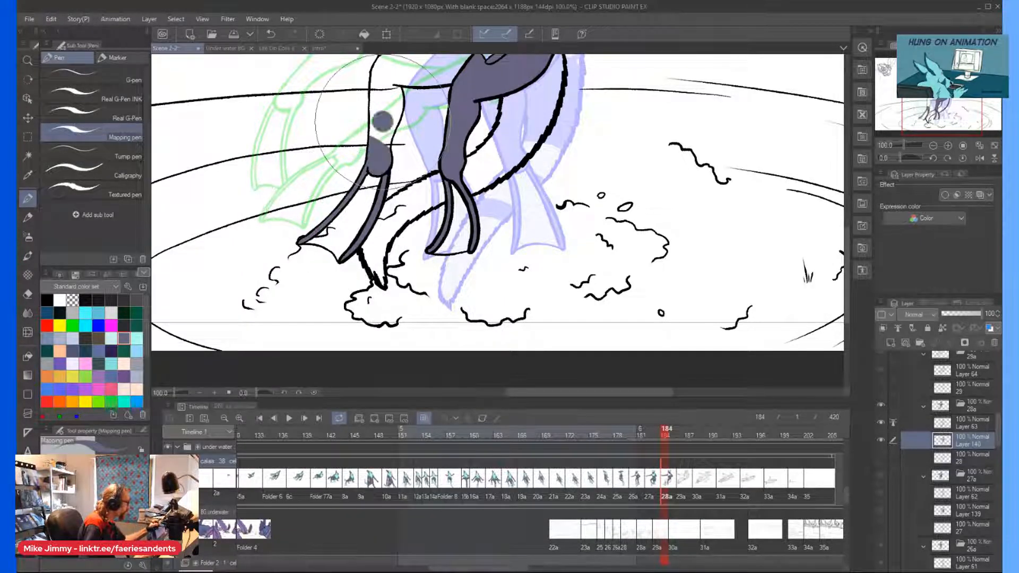
scroll(382, 122, down, 4)
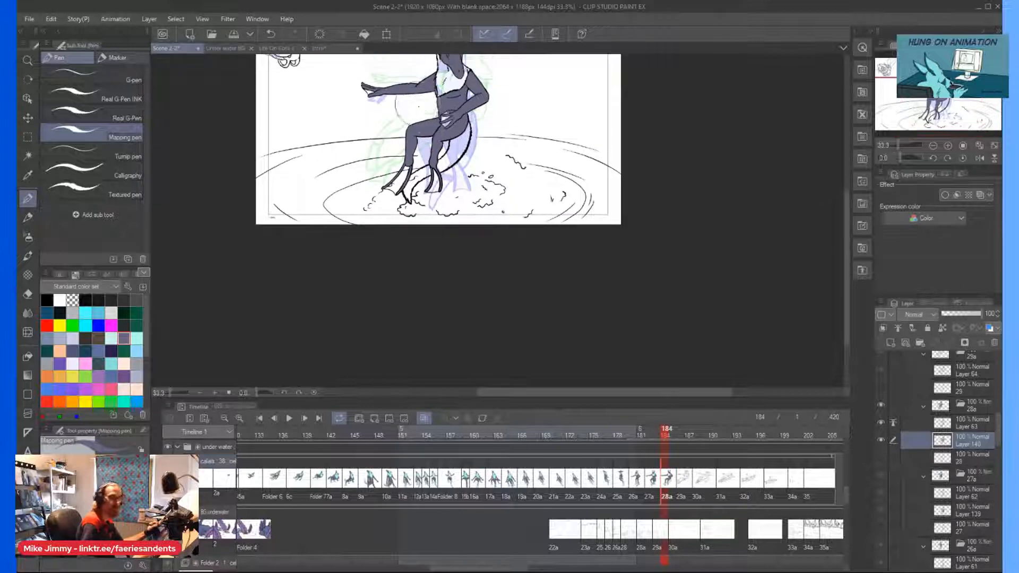
Fill the tail with dark purple-grey down to its tip, and choose light cyan as the drawing color.
scroll(414, 100, up, 2)
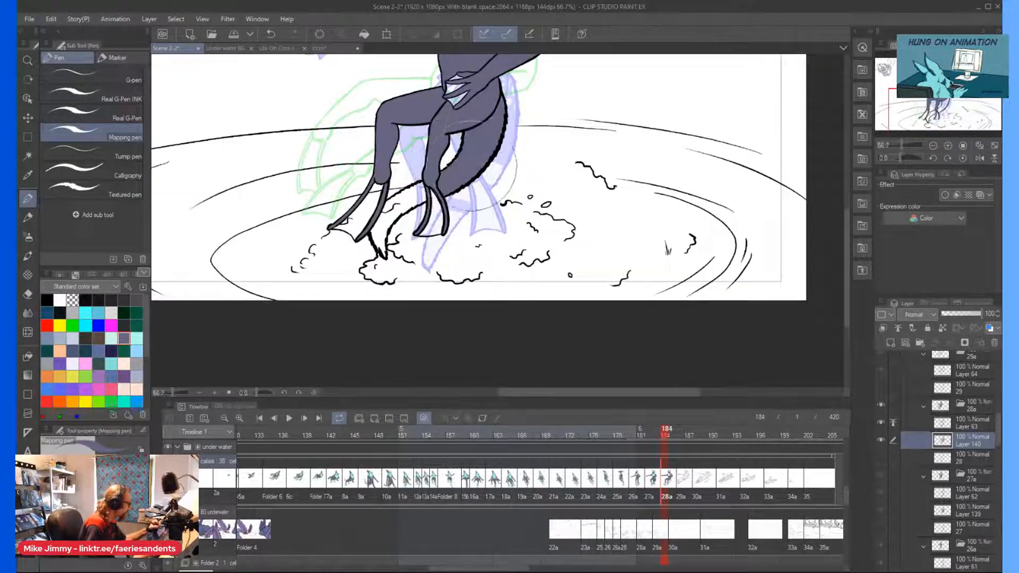
drag(387, 220, 414, 247)
scroll(185, 130, down, 1)
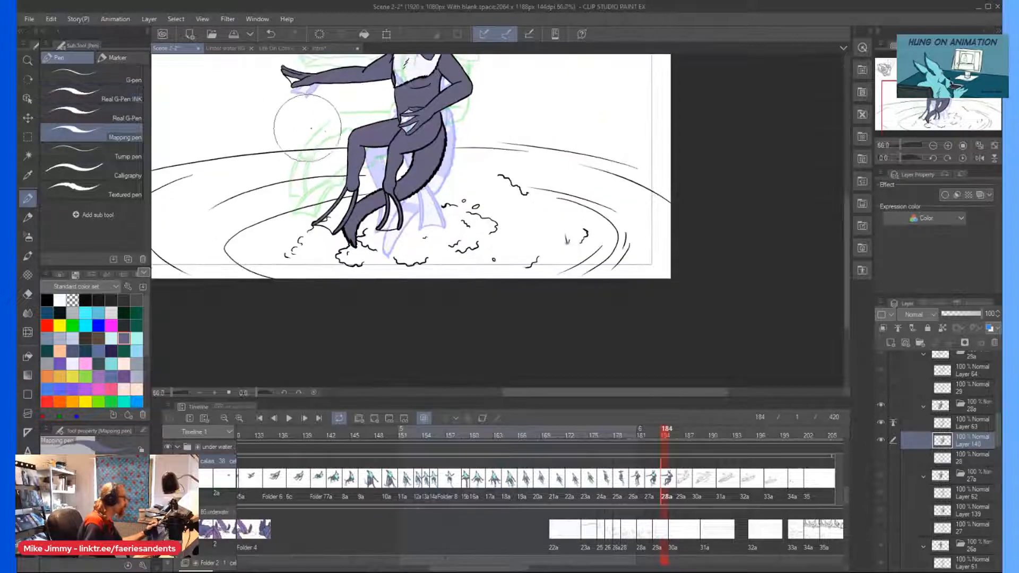
scroll(308, 129, up, 5)
click(137, 338)
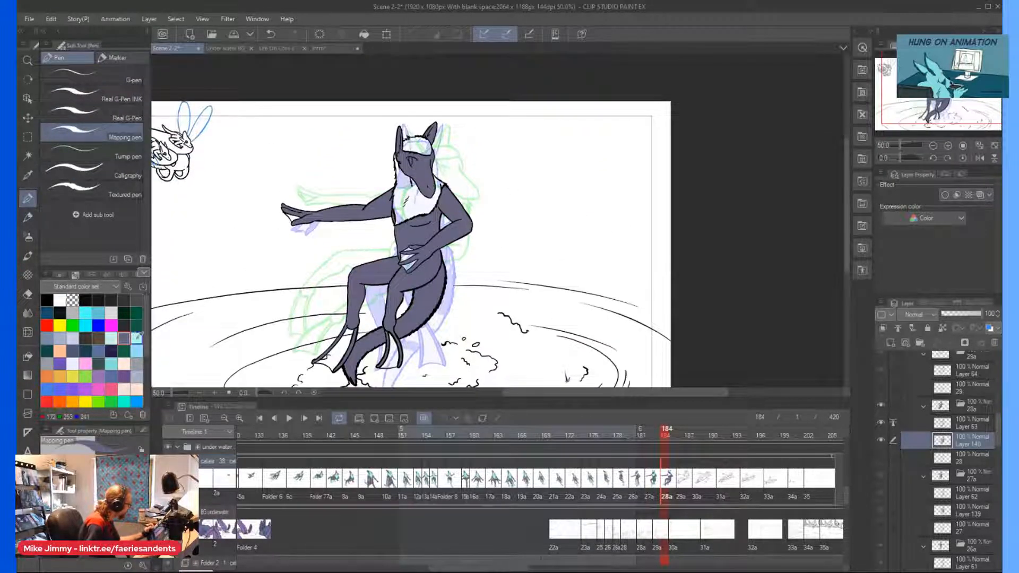
Fill the head tuft, the neck and chest fur, and the webbing of the hand on the hip with light cyan.
scroll(414, 154, up, 3)
mouse_move(438, 159)
mouse_down()
mouse_move(420, 125)
mouse_move(361, 194)
mouse_move(360, 182)
mouse_move(393, 310)
mouse_up()
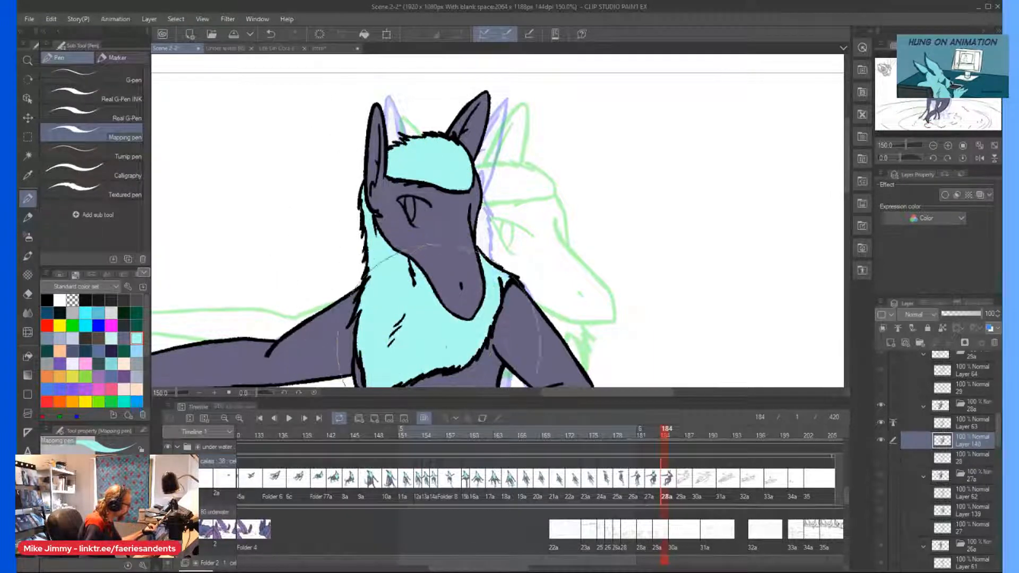
scroll(348, 223, down, 3)
scroll(362, 259, down, 1)
drag(352, 230, 362, 209)
scroll(405, 318, up, 4)
drag(437, 316, 444, 306)
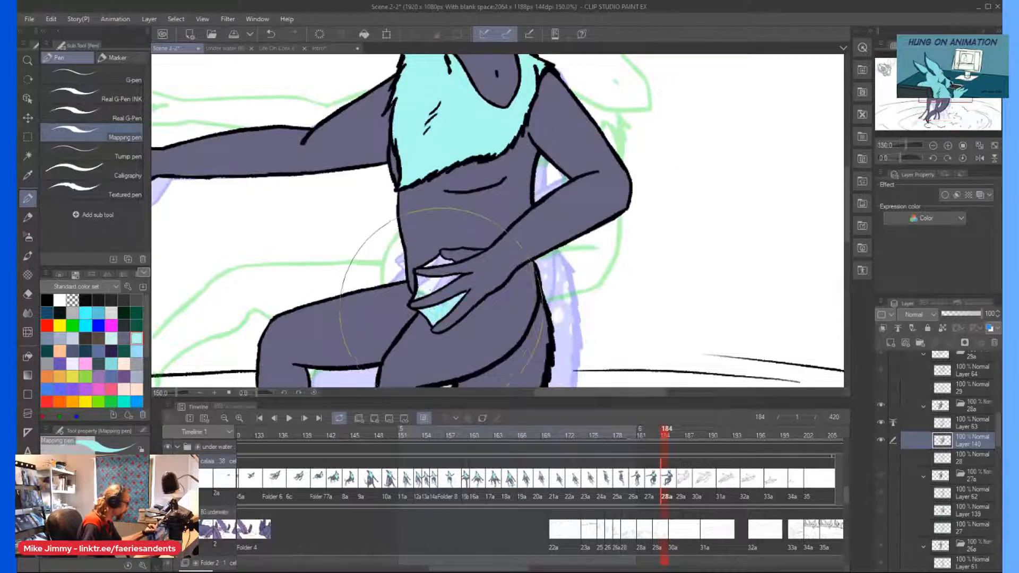
Fill the webbing of the outstretched hand and of both feet with light cyan.
scroll(294, 197, down, 3)
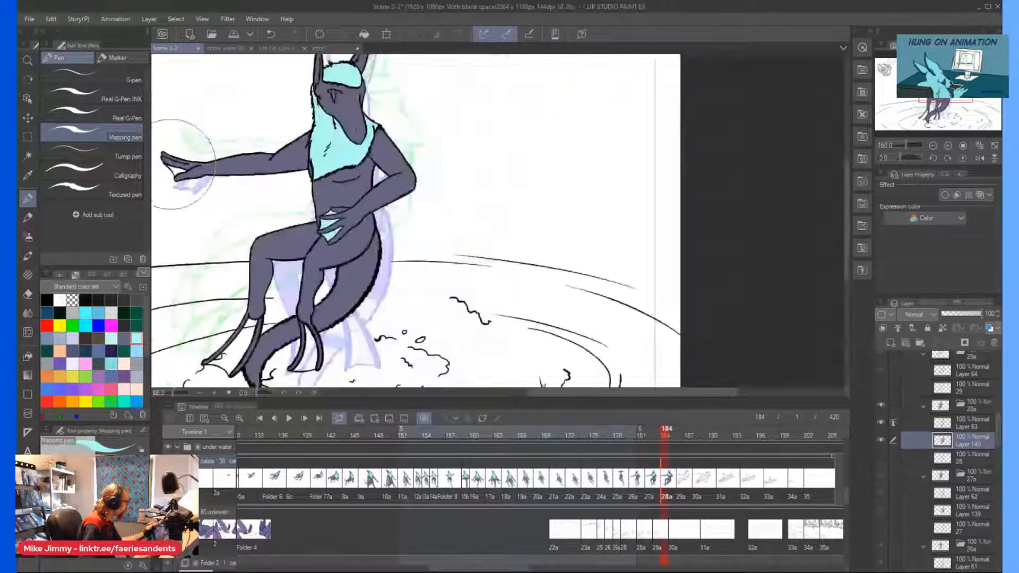
scroll(185, 168, up, 2)
scroll(207, 196, down, 4)
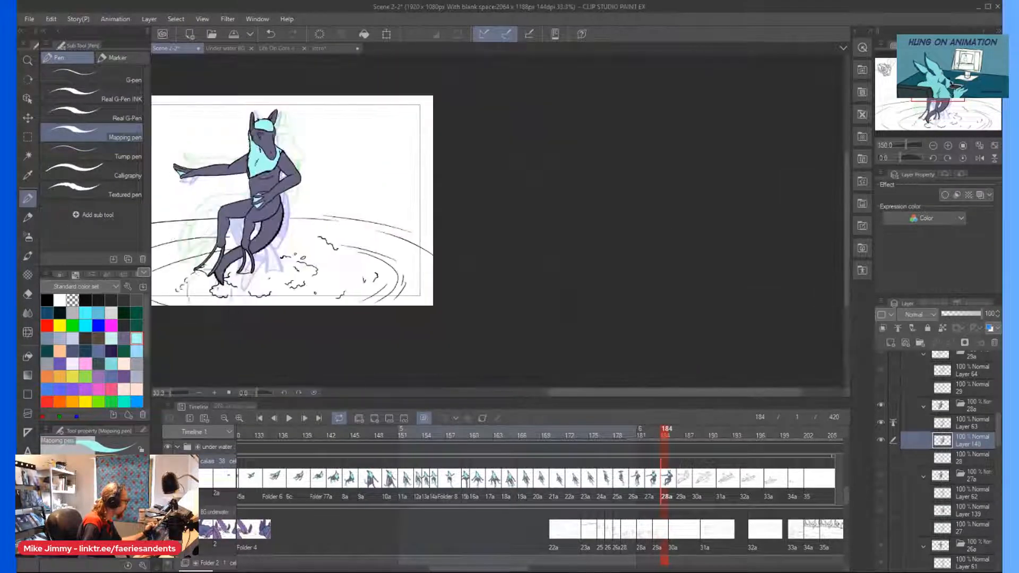
scroll(240, 289, up, 3)
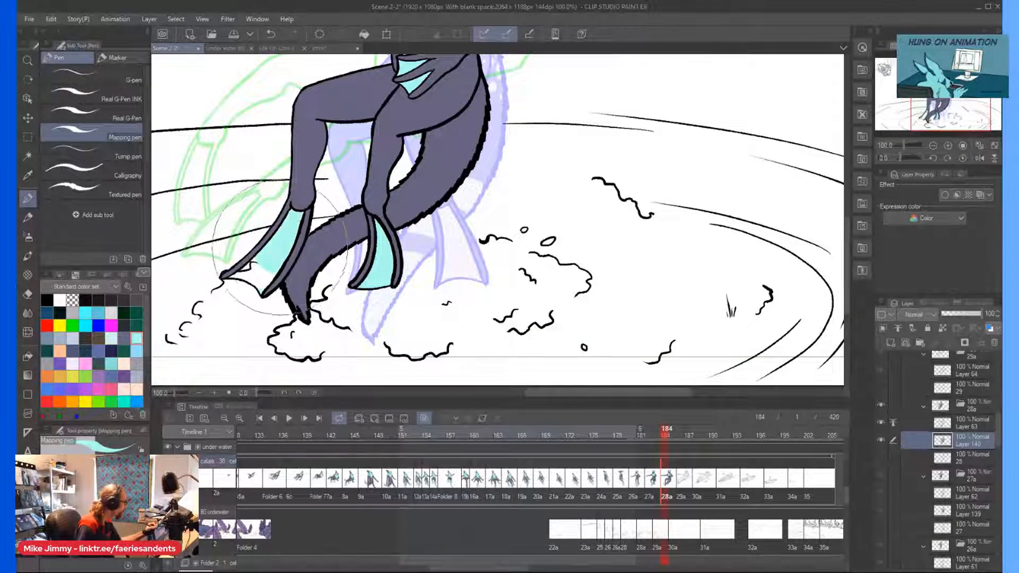
scroll(229, 241, down, 1)
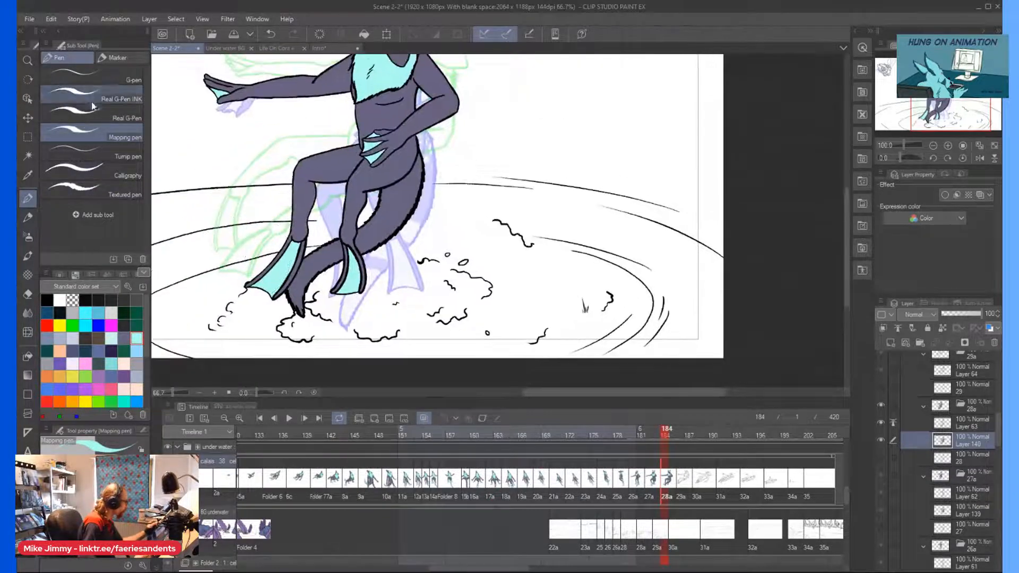
Switch to the Real G-Pen INK brush and paint the inside of the eye light cyan.
click(96, 99)
scroll(319, 160, down, 2)
scroll(319, 106, up, 5)
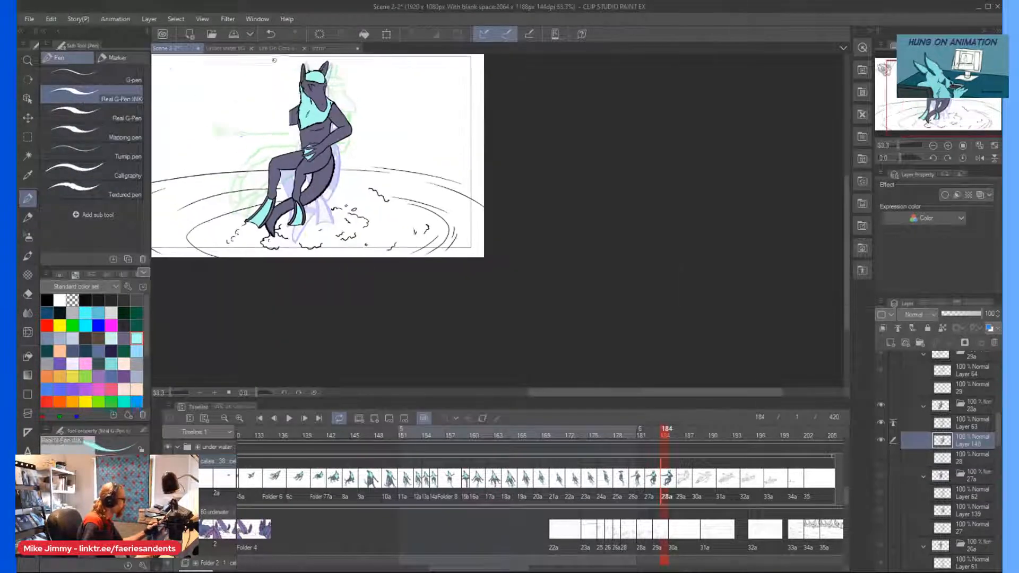
scroll(414, 159, up, 1)
scroll(457, 175, up, 2)
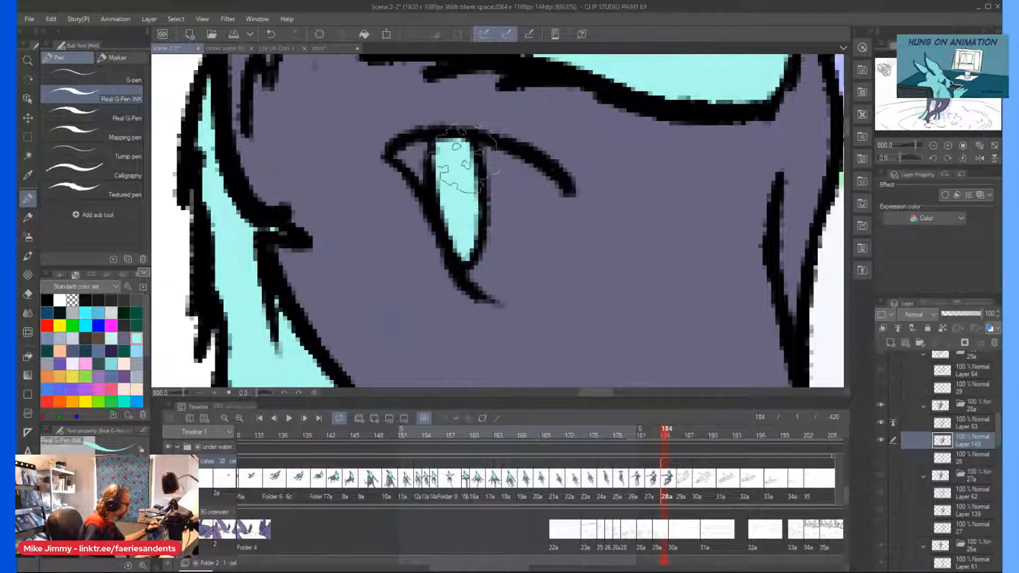
Paint a cluster of round light cyan spots in varying sizes on the cheek beside the eye.
scroll(462, 175, down, 4)
scroll(473, 191, up, 7)
scroll(471, 191, down, 5)
drag(506, 231, 517, 255)
drag(505, 168, 509, 179)
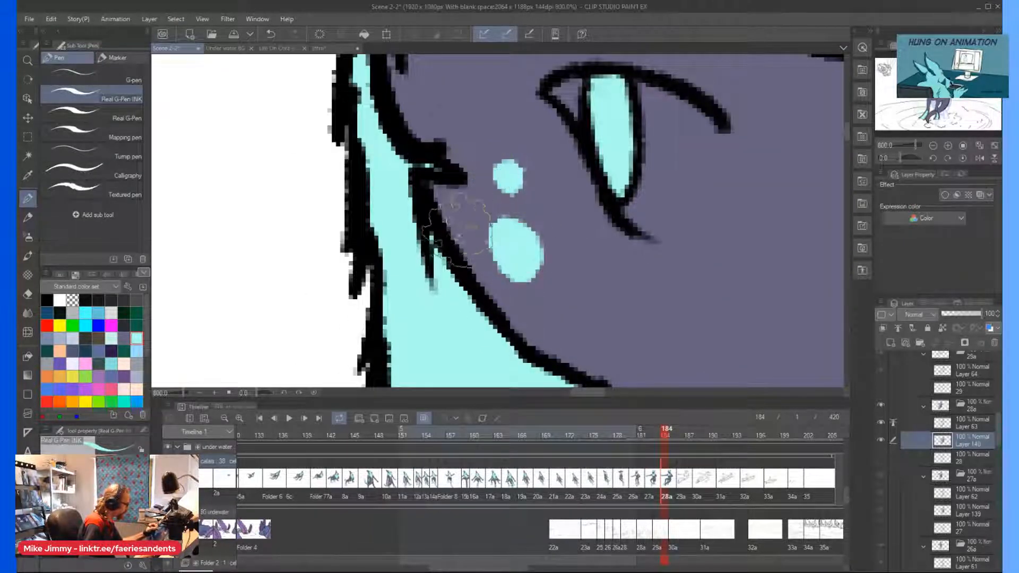
scroll(431, 208, down, 2)
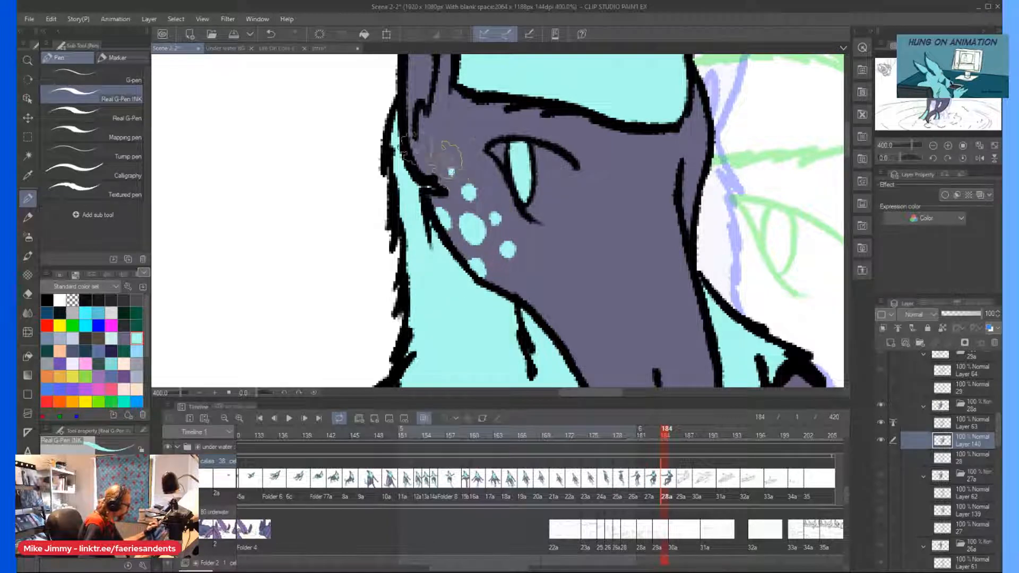
scroll(450, 172, down, 5)
scroll(476, 223, left, 1)
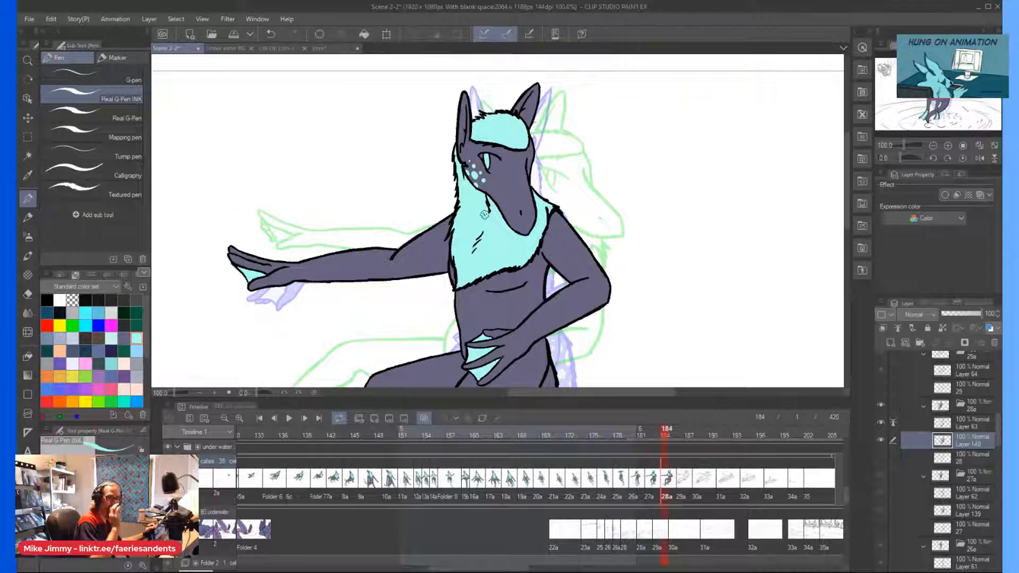
Paint light cyan spots of varying sizes on the shoulder of the bent arm.
scroll(484, 214, up, 5)
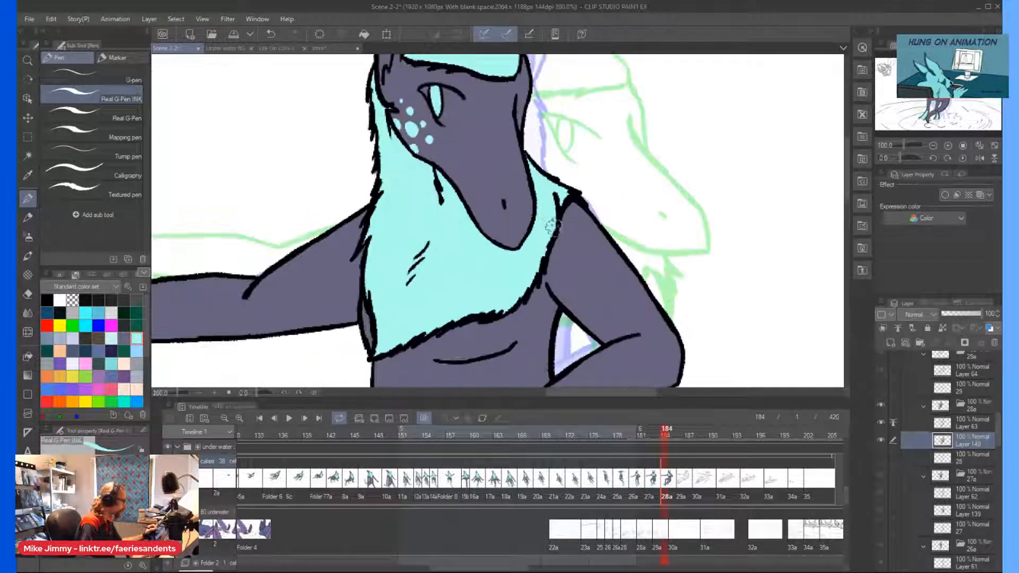
mouse_move(605, 191)
mouse_down()
mouse_move(618, 228)
mouse_move(608, 183)
mouse_up()
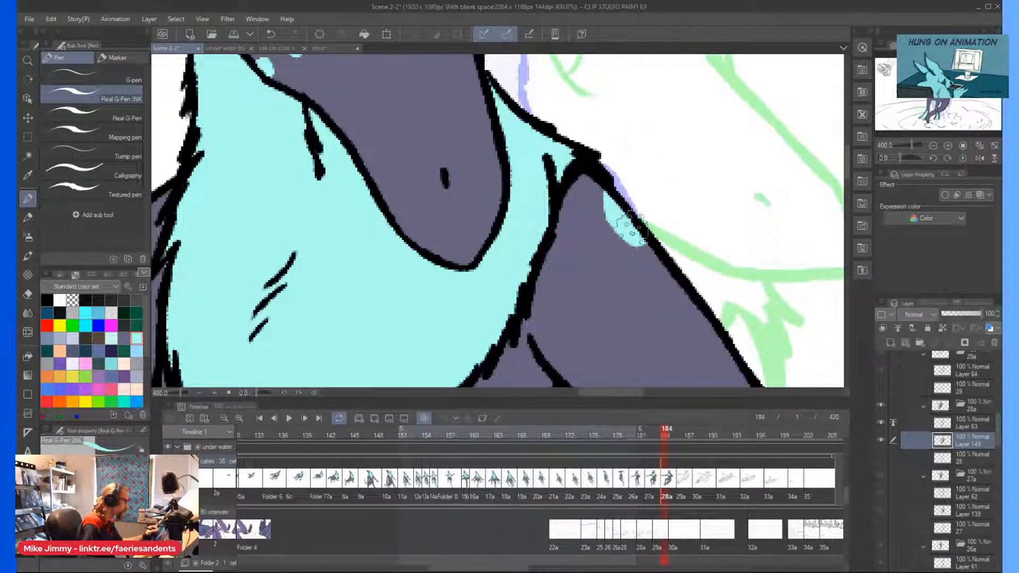
drag(578, 230, 580, 218)
drag(616, 269, 667, 281)
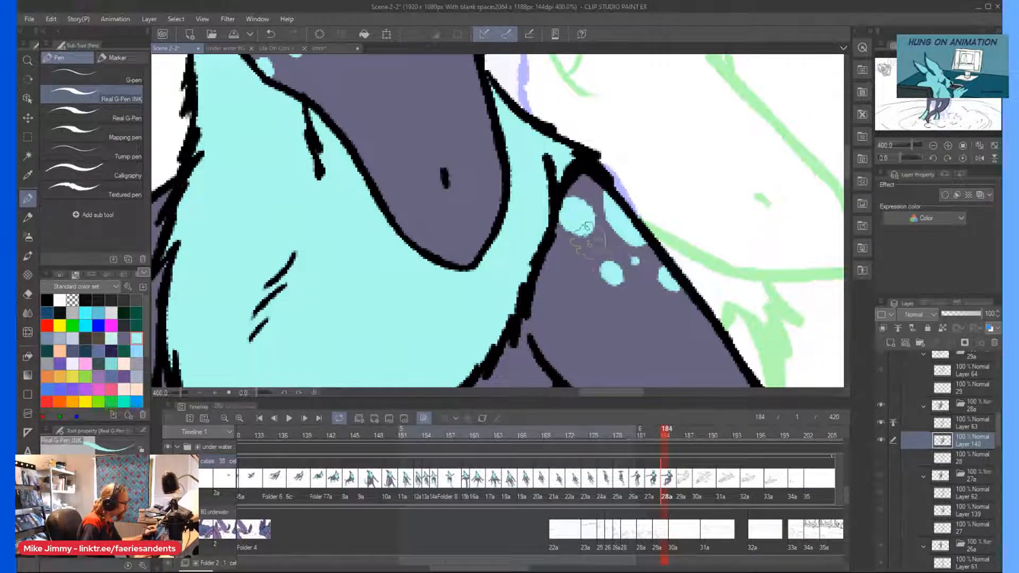
scroll(564, 239, down, 4)
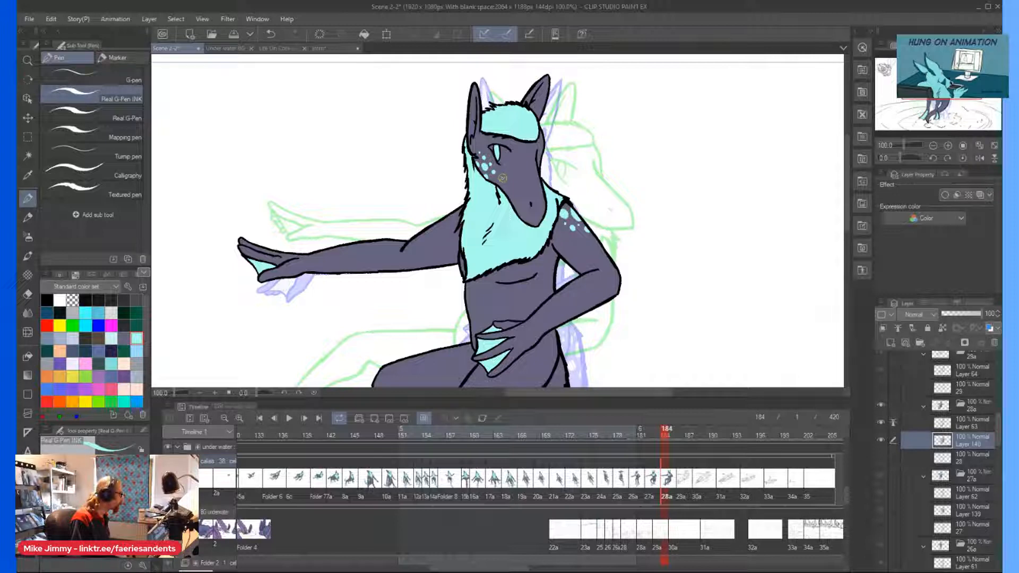
scroll(581, 232, up, 4)
click(592, 249)
click(567, 247)
Paint matching light cyan spots on the shoulder of the outstretched arm, next to the chest fur.
scroll(434, 181, down, 3)
scroll(374, 152, down, 1)
drag(260, 149, 411, 153)
scroll(375, 122, up, 1)
scroll(426, 119, up, 3)
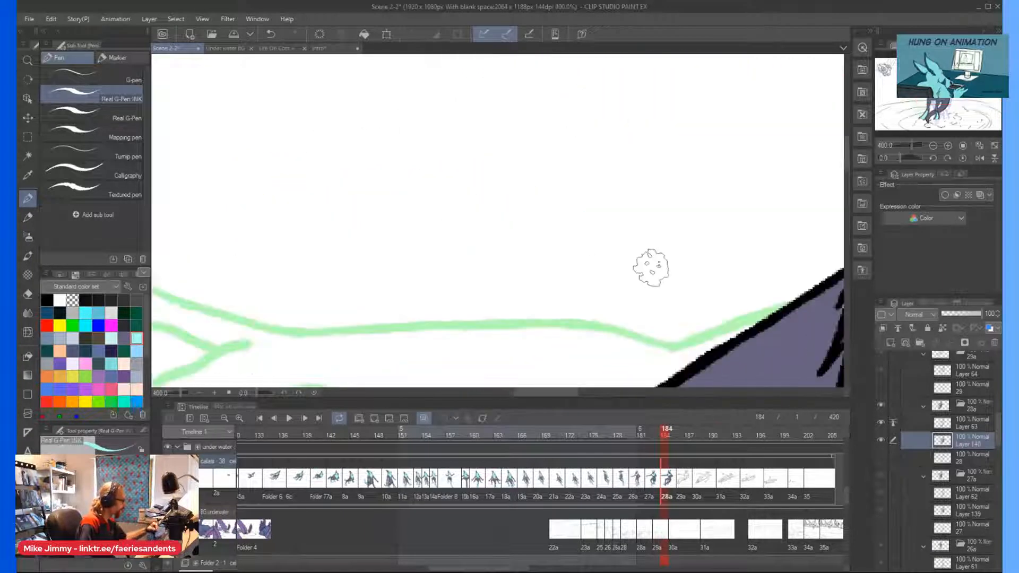
scroll(735, 239, down, 2)
scroll(751, 268, up, 2)
click(749, 257)
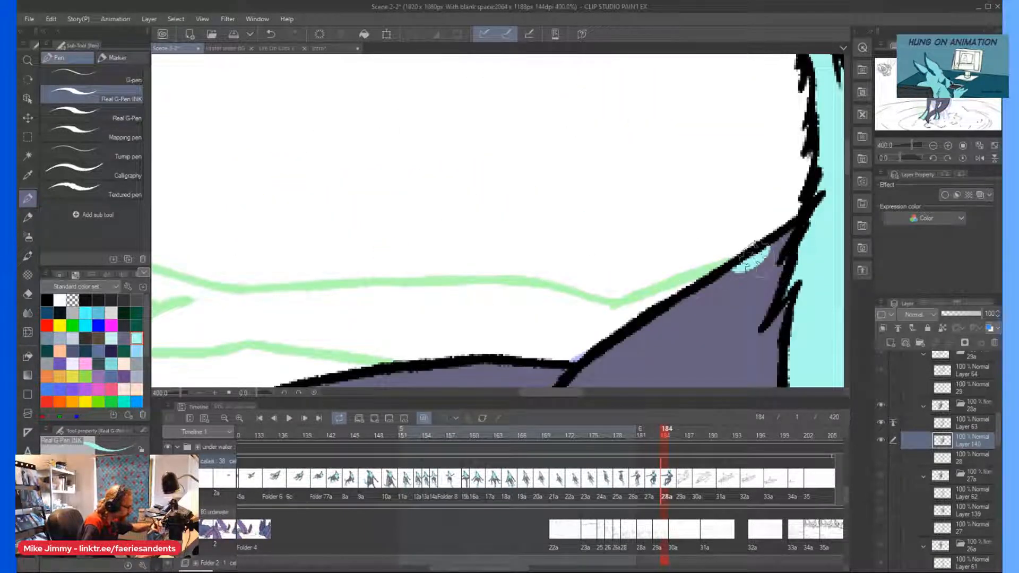
click(785, 272)
mouse_move(702, 293)
mouse_down()
mouse_move(720, 317)
mouse_move(741, 311)
mouse_up()
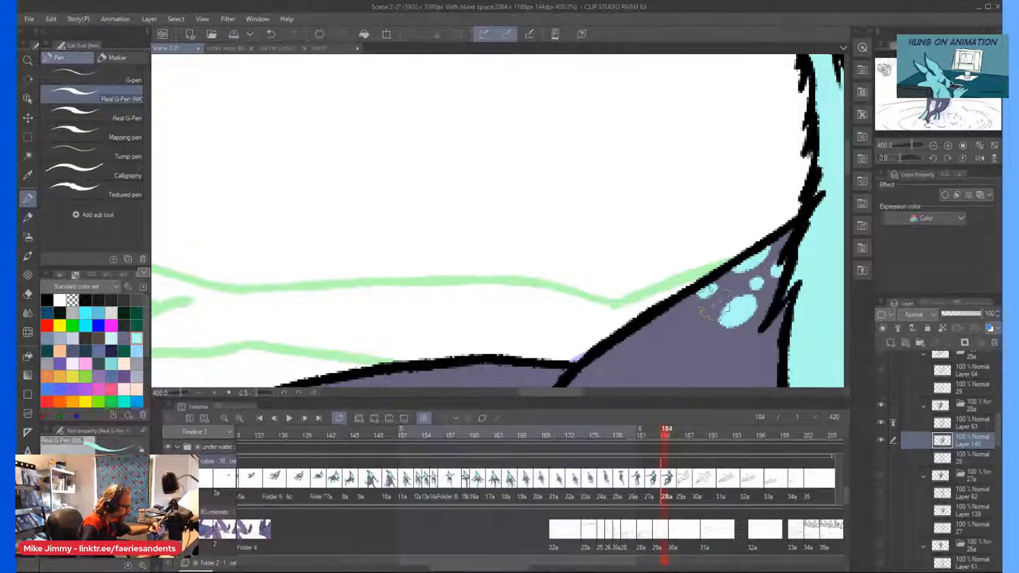
Paint light cyan spots on the hip below the bent arm and on the base of the tail.
scroll(740, 265, down, 3)
scroll(735, 260, down, 4)
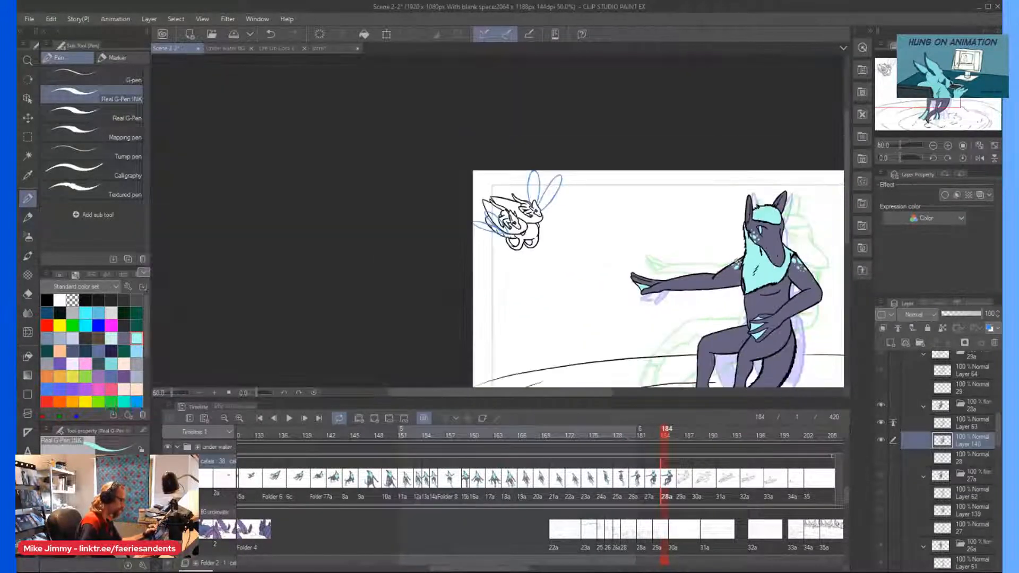
scroll(781, 245, down, 1)
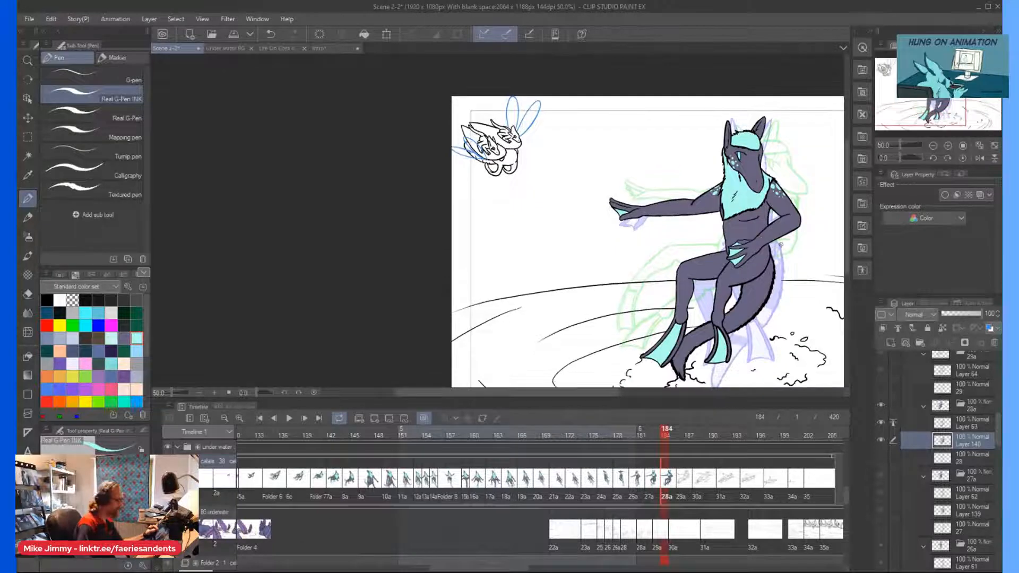
scroll(781, 225, up, 4)
drag(782, 225, 760, 266)
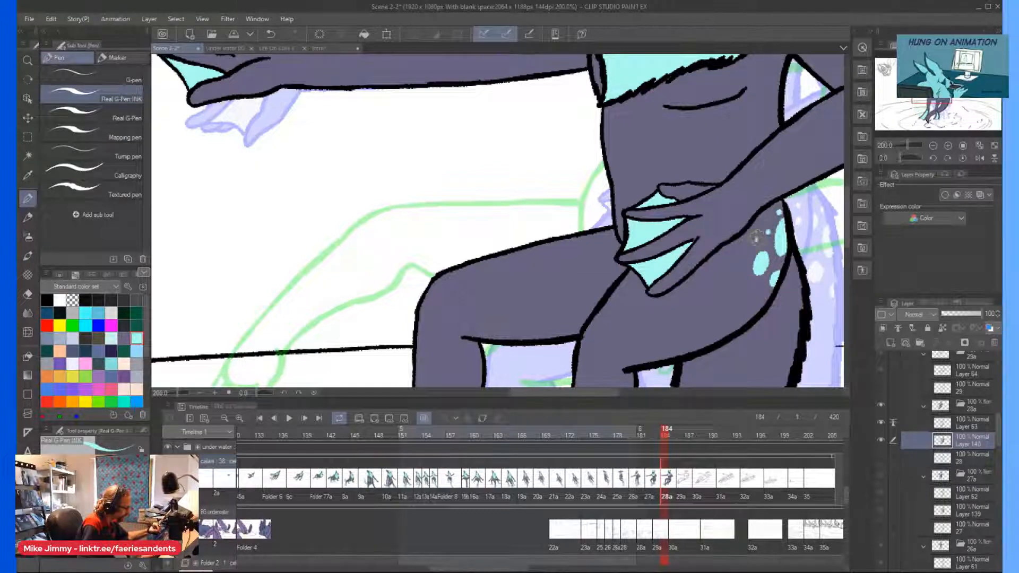
scroll(661, 260, down, 2)
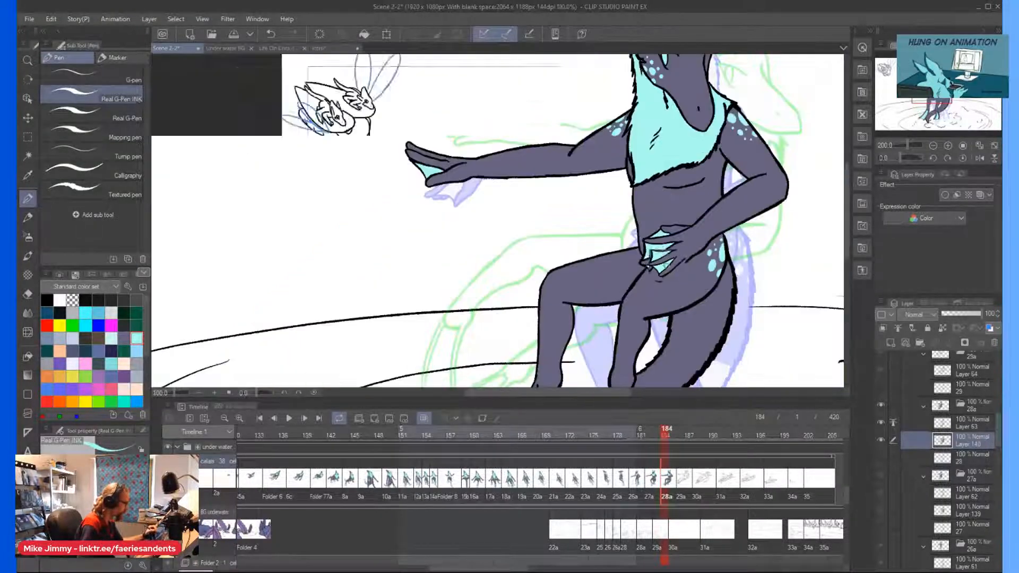
scroll(735, 313, up, 2)
mouse_move(716, 215)
mouse_down()
mouse_move(734, 244)
mouse_move(729, 210)
mouse_up()
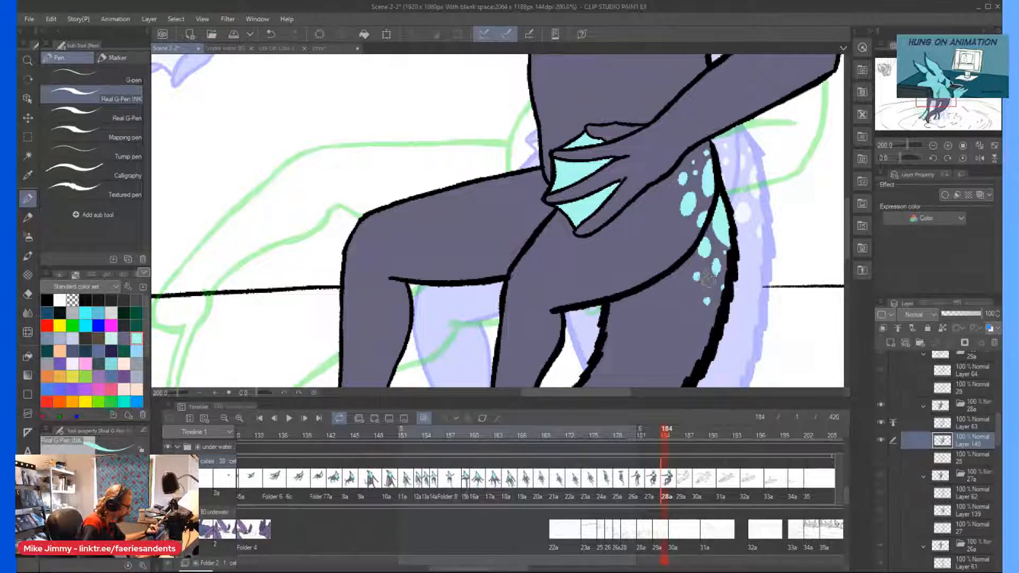
Draw a curved edge across the tail between the feet and fill the tail light cyan from there to its tip.
scroll(688, 263, down, 3)
scroll(626, 281, up, 3)
drag(620, 272, 653, 295)
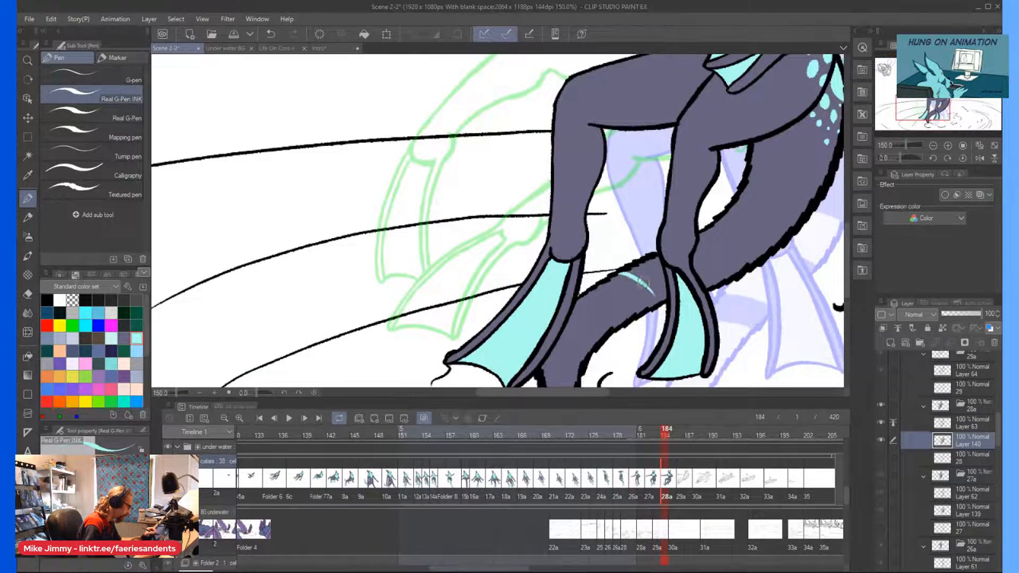
scroll(478, 243, down, 1)
scroll(523, 371, up, 1)
drag(550, 348, 550, 354)
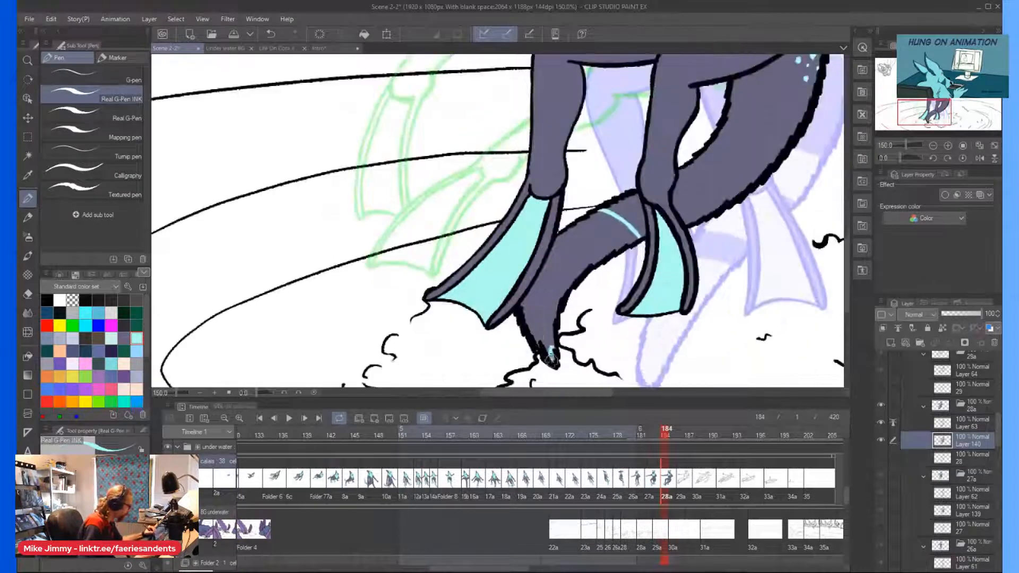
drag(530, 309, 537, 341)
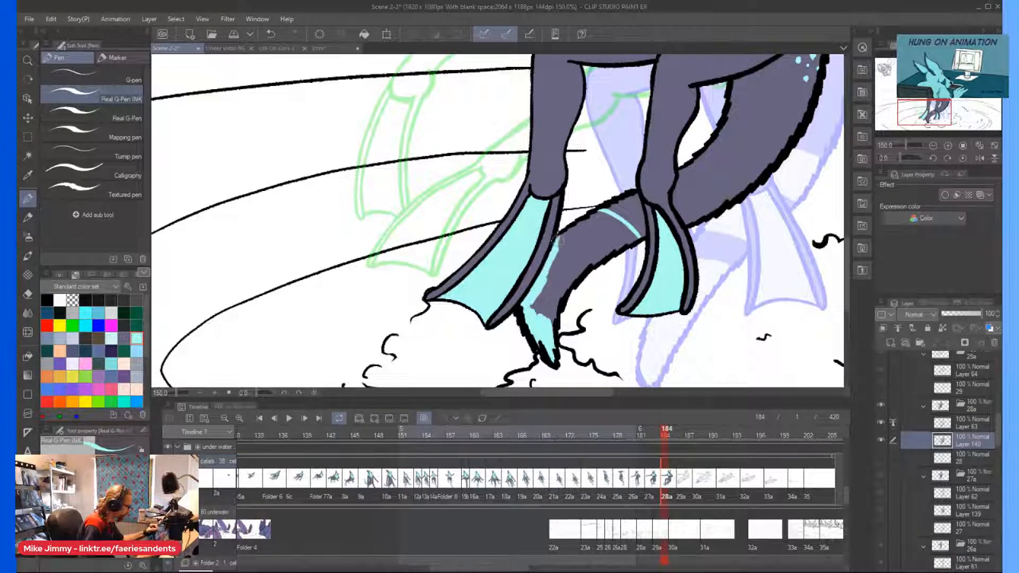
drag(610, 212, 574, 232)
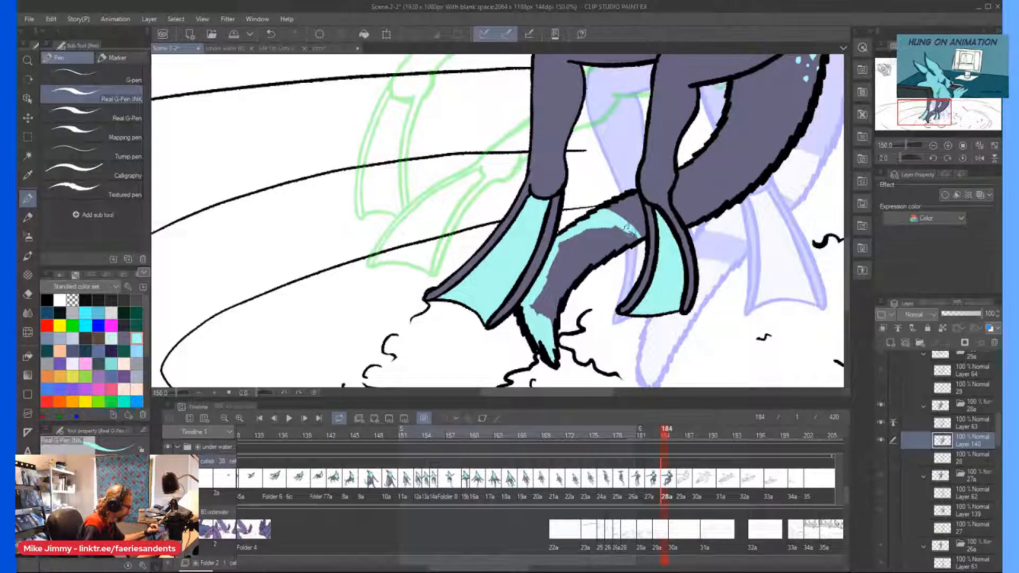
mouse_move(623, 241)
mouse_down()
mouse_move(599, 224)
mouse_move(591, 255)
mouse_move(602, 254)
mouse_move(573, 266)
mouse_move(546, 337)
mouse_move(597, 228)
mouse_move(541, 323)
mouse_move(564, 249)
mouse_move(531, 314)
mouse_up()
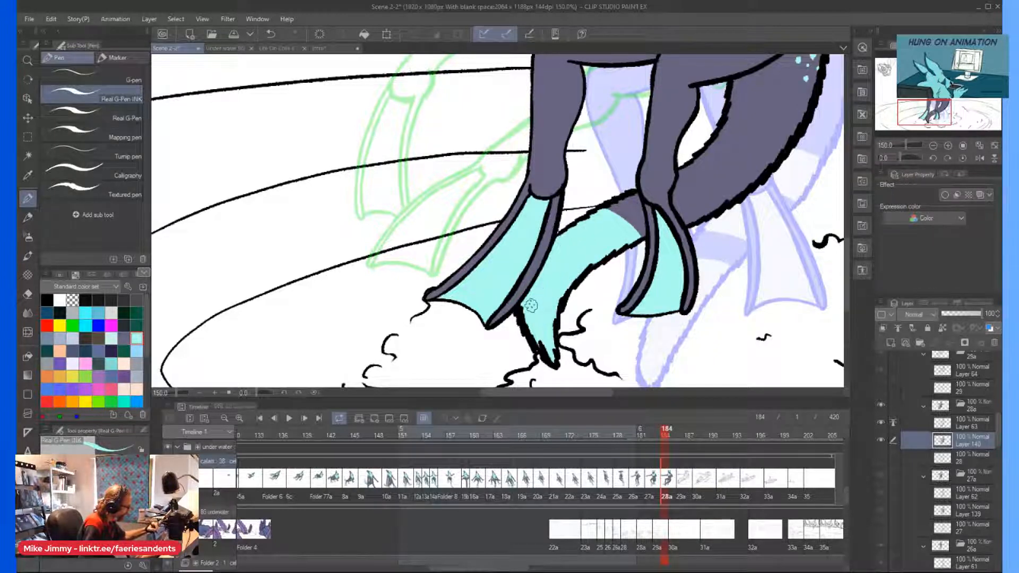
Outline and fill a light cyan band on the tail just behind the ankle, leaving a dark stripe before the tip.
scroll(661, 159, up, 1)
drag(672, 180, 718, 213)
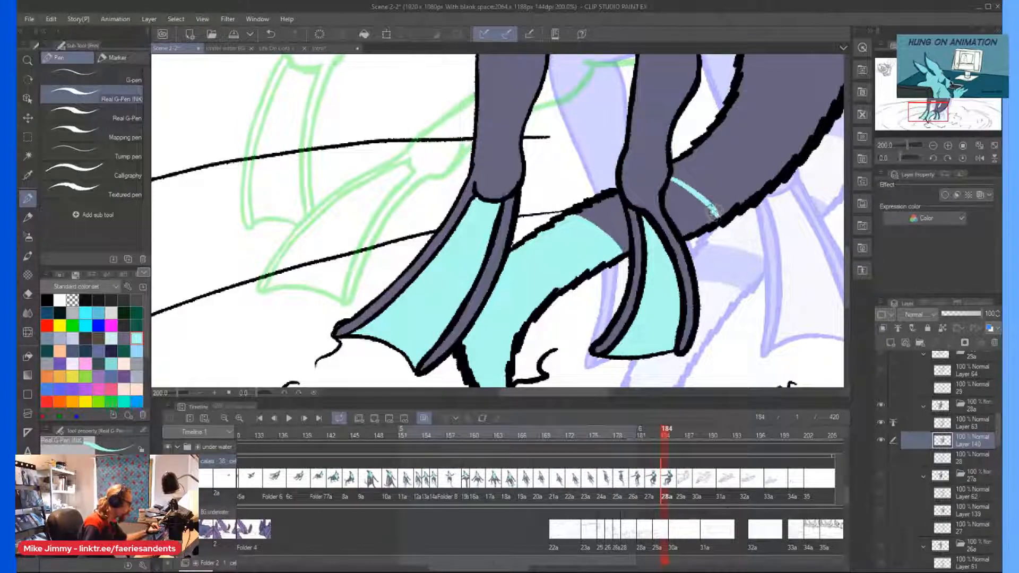
mouse_move(708, 209)
mouse_down()
mouse_move(686, 203)
mouse_move(690, 213)
mouse_move(675, 187)
mouse_move(670, 206)
mouse_move(671, 190)
mouse_move(685, 211)
mouse_up()
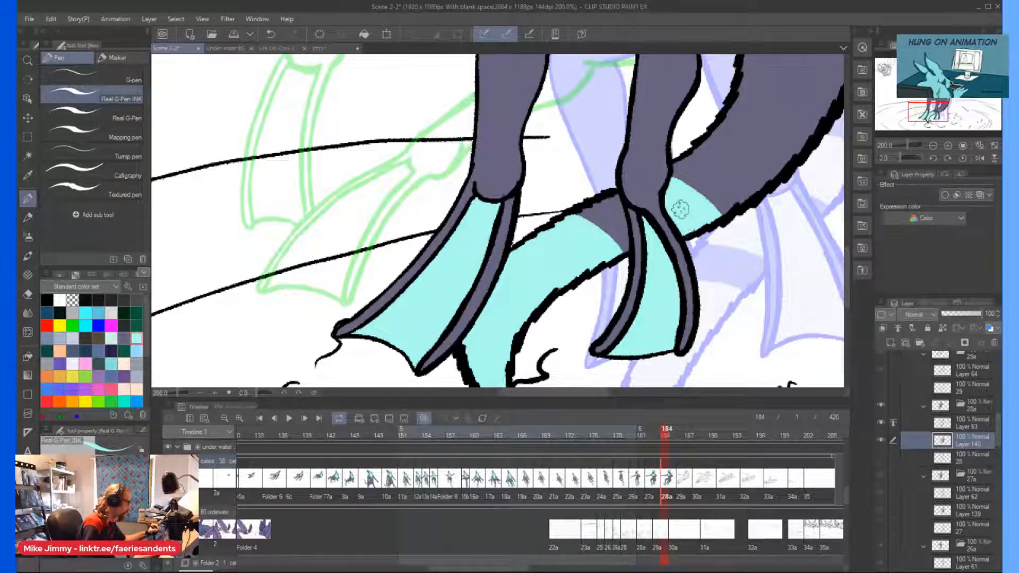
mouse_move(618, 201)
mouse_down()
mouse_move(604, 203)
mouse_move(629, 187)
mouse_move(618, 218)
mouse_up()
Paint a second, wider light cyan band higher up the tail, leaving a dark stripe between the two bands.
scroll(602, 186, down, 2)
key(^)
key(^)
key(^)
key(^)
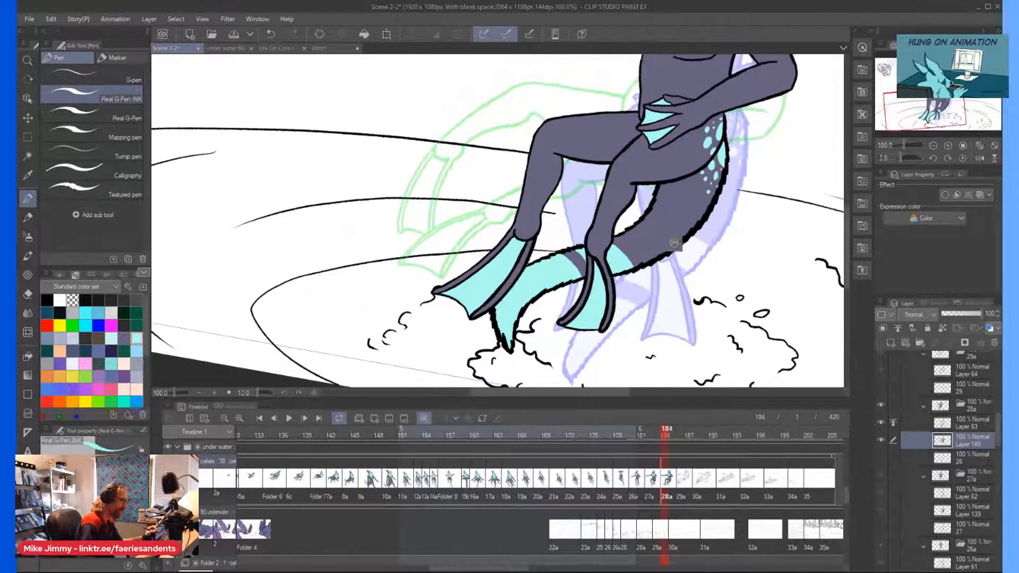
scroll(505, 231, up, 2)
drag(576, 281, 636, 330)
mouse_move(630, 255)
mouse_down()
mouse_move(686, 306)
mouse_move(640, 268)
mouse_move(630, 271)
mouse_move(650, 281)
mouse_move(634, 271)
mouse_move(586, 282)
mouse_move(650, 331)
mouse_move(678, 306)
mouse_move(680, 318)
mouse_move(614, 276)
mouse_move(618, 292)
mouse_move(603, 272)
mouse_up()
key(minus)
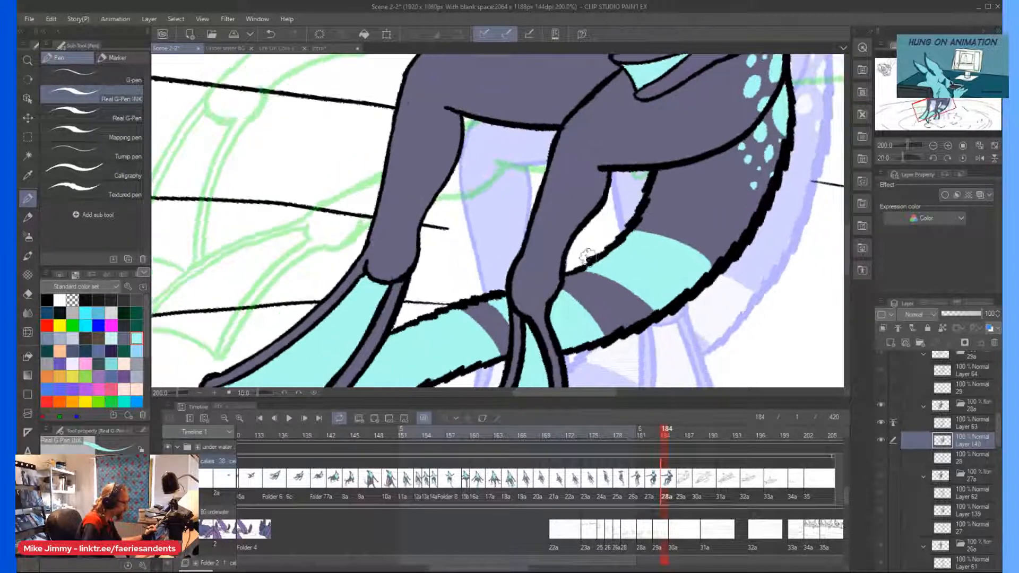
Paint light cyan spots along the upper edge of the far thigh, next to the hand on the hip.
scroll(579, 248, down, 4)
key(minus)
key(minus)
scroll(568, 170, up, 6)
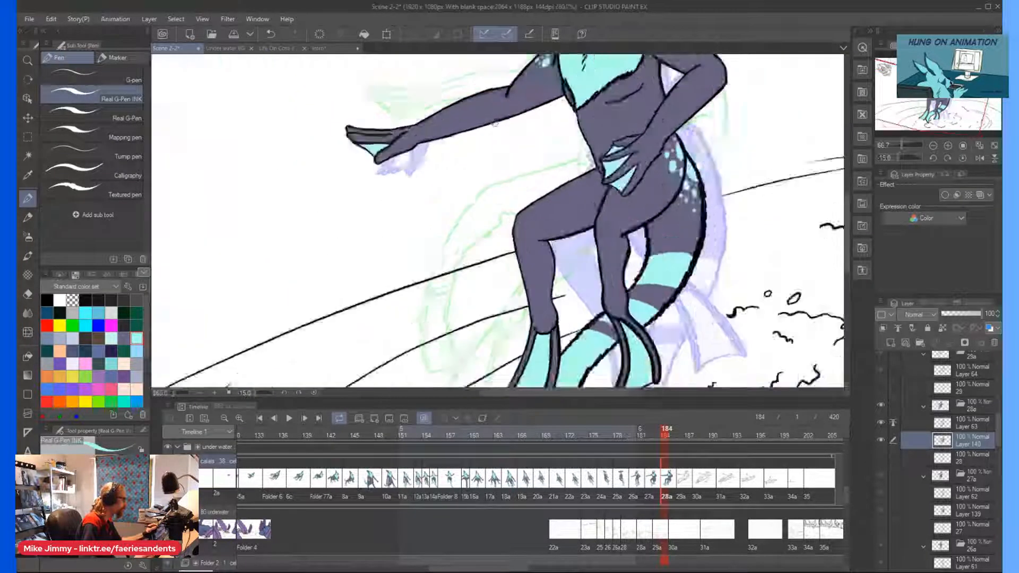
mouse_move(637, 211)
mouse_down()
mouse_move(672, 204)
mouse_move(621, 222)
mouse_move(683, 205)
mouse_move(692, 209)
mouse_move(683, 217)
mouse_up()
mouse_move(616, 244)
mouse_down()
mouse_move(641, 250)
mouse_move(635, 259)
mouse_move(642, 251)
mouse_move(592, 241)
mouse_up()
click(668, 240)
drag(677, 199, 682, 194)
scroll(686, 154, down, 4)
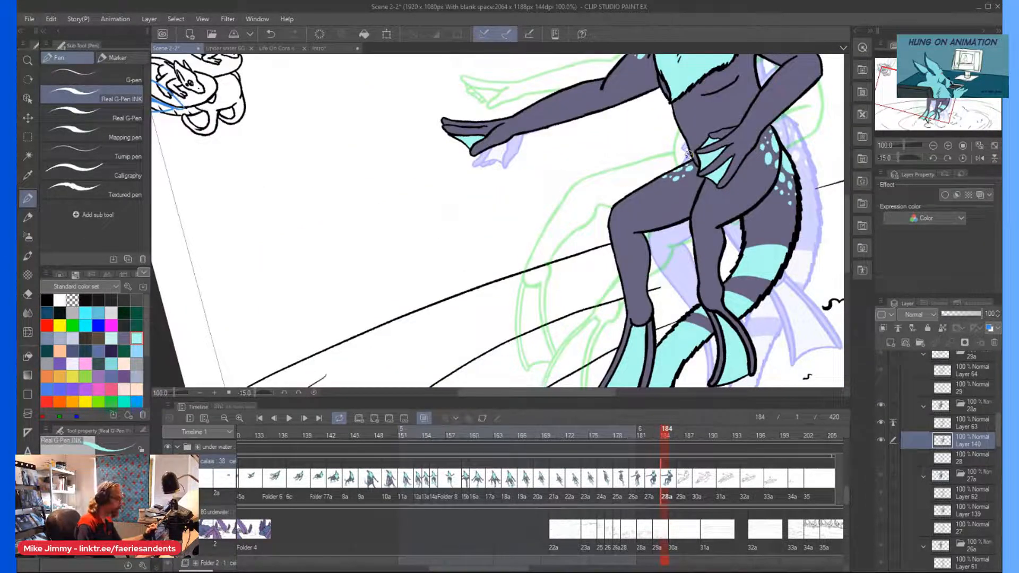
key(asciicircum)
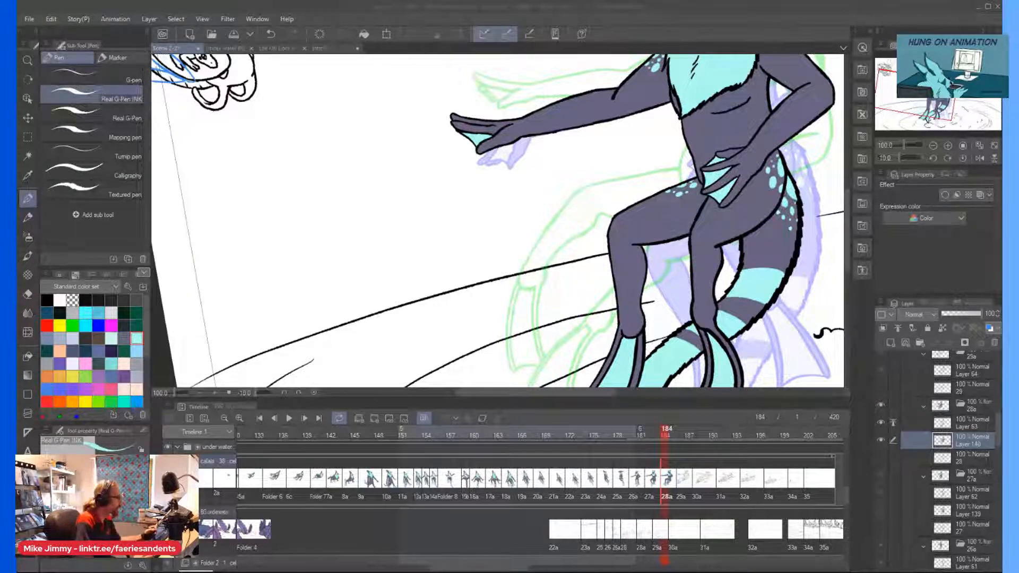
Paint the white of the character's eye on cel 28a pale cyan, around the slit pupil.
click(640, 26)
key(ctrl+minus)
key(ctrl+minus)
key(asciicircum)
key(asciicircum)
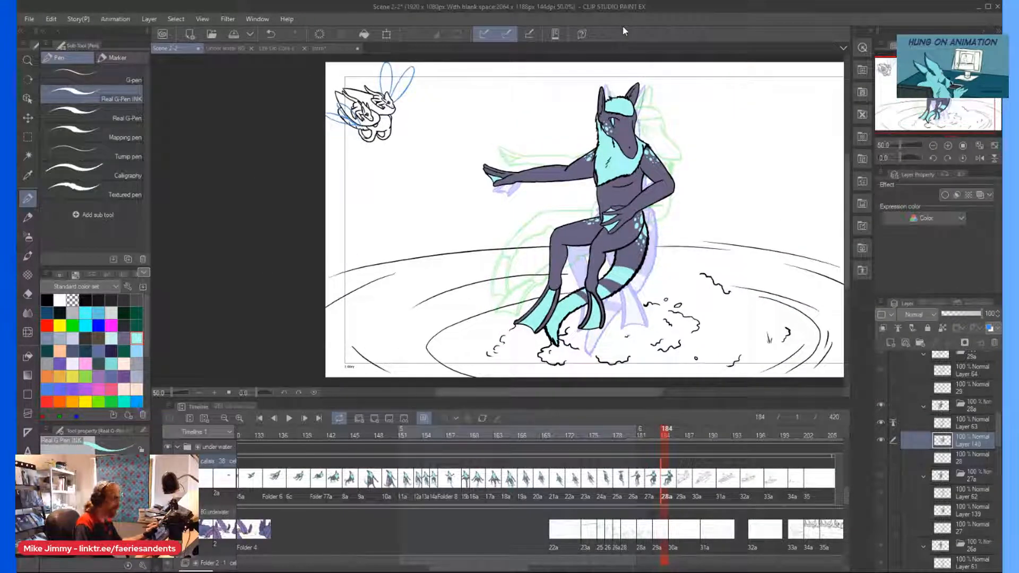
click(111, 339)
scroll(610, 115, up, 8)
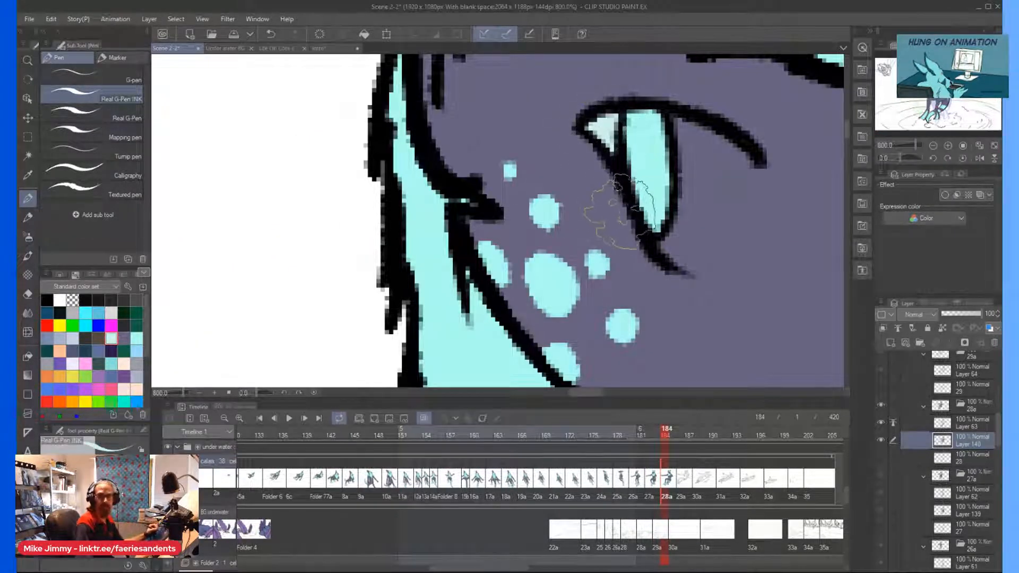
mouse_move(686, 271)
mouse_down()
mouse_move(698, 244)
mouse_move(701, 266)
mouse_move(748, 154)
mouse_move(733, 228)
mouse_move(752, 159)
mouse_move(738, 204)
mouse_move(738, 156)
mouse_move(727, 167)
mouse_move(716, 139)
mouse_move(679, 132)
mouse_move(676, 117)
mouse_move(682, 196)
mouse_move(673, 218)
mouse_move(685, 154)
mouse_move(670, 245)
mouse_move(695, 249)
mouse_move(725, 207)
mouse_move(709, 236)
mouse_move(717, 183)
mouse_move(698, 218)
mouse_move(693, 199)
mouse_move(674, 202)
mouse_move(682, 270)
mouse_move(690, 244)
mouse_up()
scroll(566, 169, down, 4)
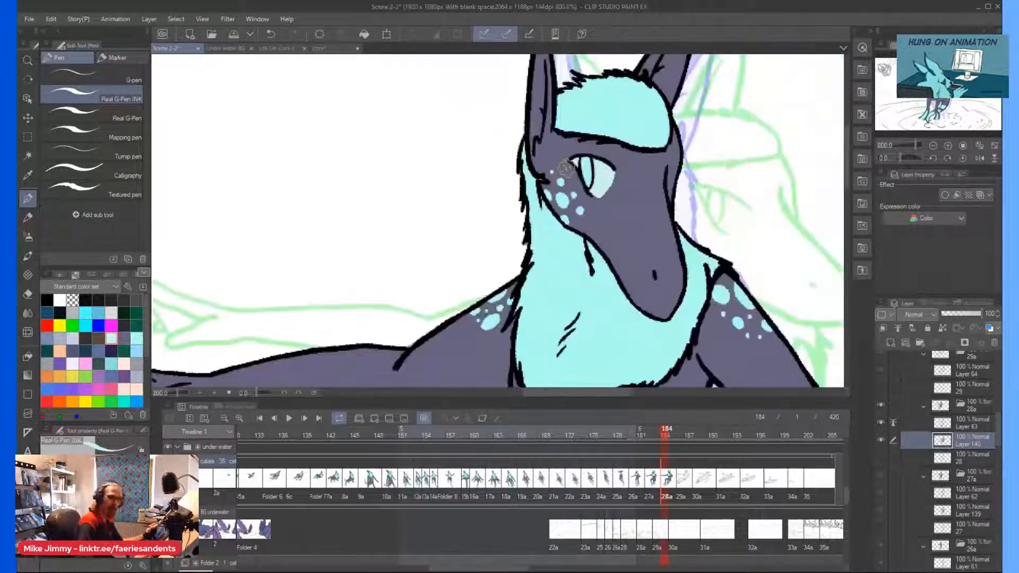
scroll(566, 169, down, 3)
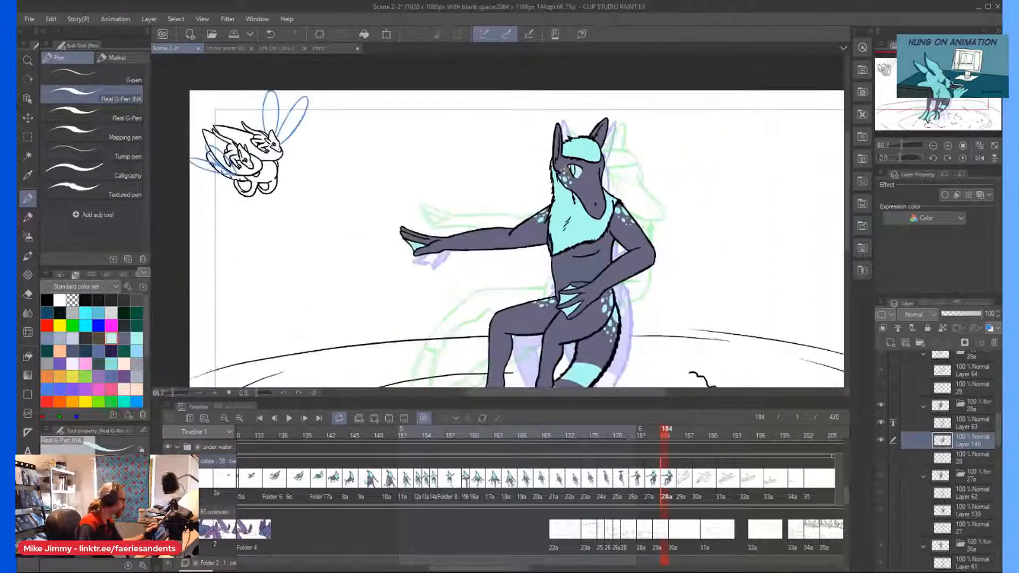
Paint the inside of the upright ear, on the outstretched-arm side of the head, light cyan.
scroll(566, 168, up, 3)
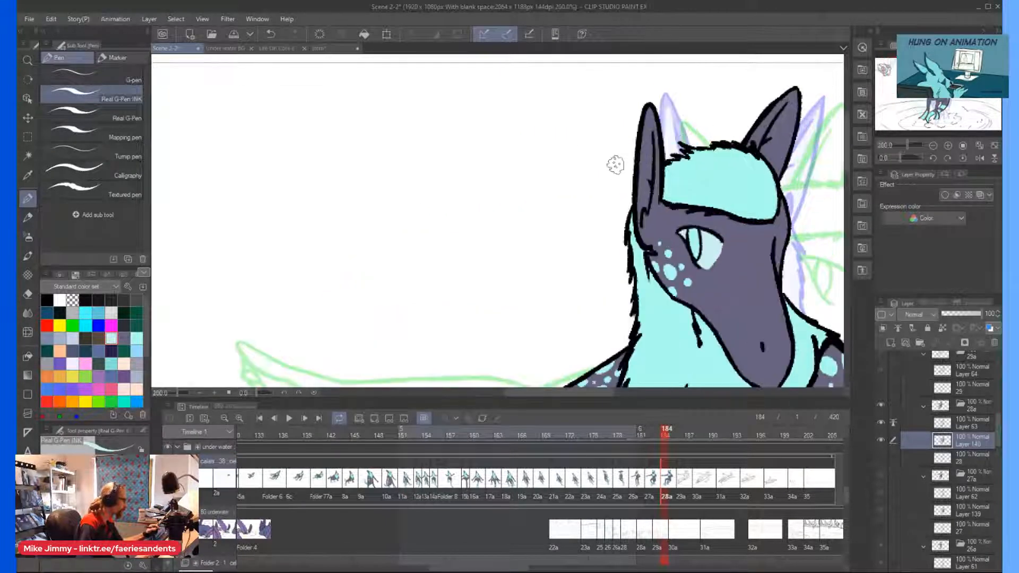
click(659, 486)
click(670, 480)
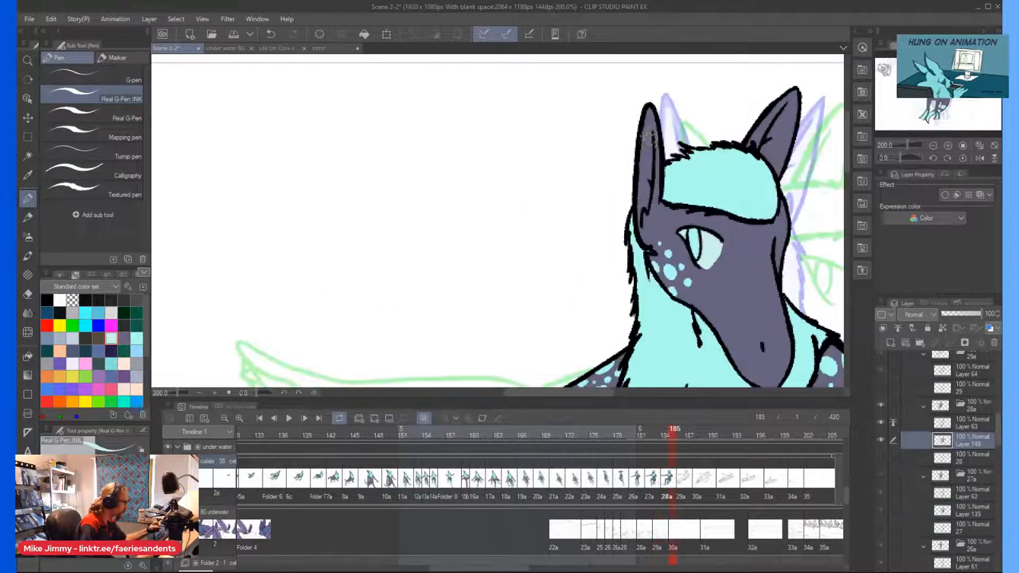
scroll(644, 249, up, 2)
mouse_move(644, 261)
mouse_down()
mouse_move(659, 135)
mouse_move(644, 74)
mouse_move(645, 248)
mouse_up()
click(136, 338)
mouse_move(647, 159)
mouse_down()
mouse_move(649, 68)
mouse_move(626, 297)
mouse_move(646, 210)
mouse_move(645, 162)
mouse_move(645, 239)
mouse_move(653, 138)
mouse_move(638, 260)
mouse_move(643, 120)
mouse_move(631, 258)
mouse_up()
Paint the inside of the other, tilted ear light cyan and save the file.
scroll(638, 183, down, 4)
scroll(719, 151, up, 1)
scroll(719, 151, up, 3)
mouse_move(711, 128)
mouse_down()
mouse_move(725, 97)
mouse_move(746, 91)
mouse_move(708, 223)
mouse_move(732, 120)
mouse_move(708, 199)
mouse_move(689, 220)
mouse_move(726, 109)
mouse_move(675, 194)
mouse_move(718, 114)
mouse_move(689, 177)
mouse_up()
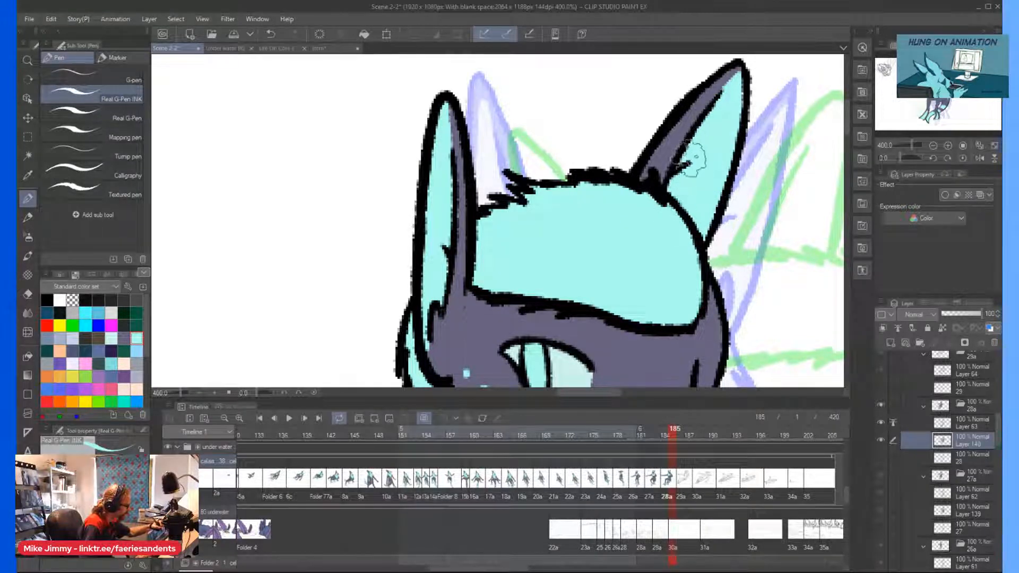
scroll(692, 148, down, 3)
scroll(692, 147, down, 3)
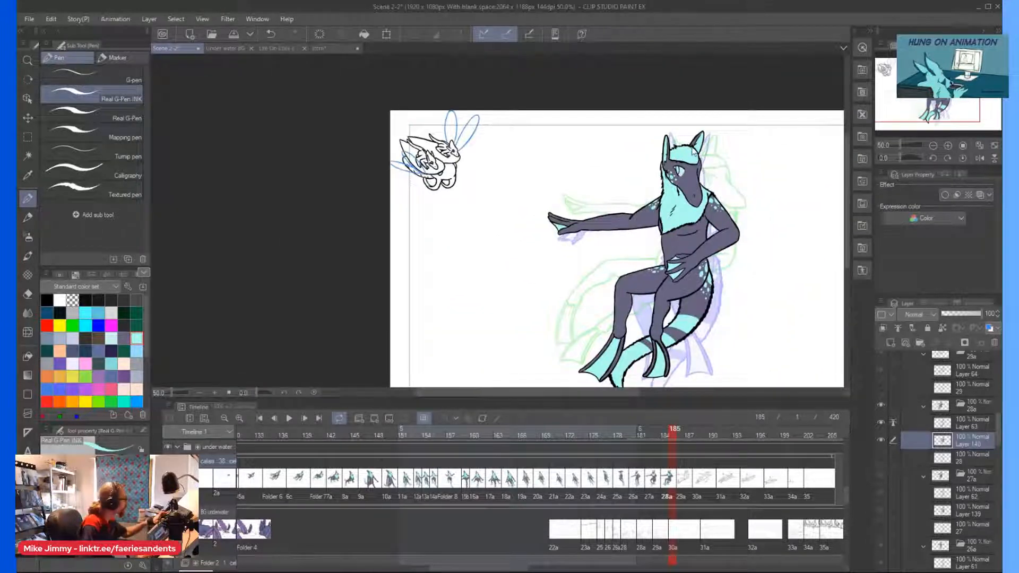
key(ctrl+s)
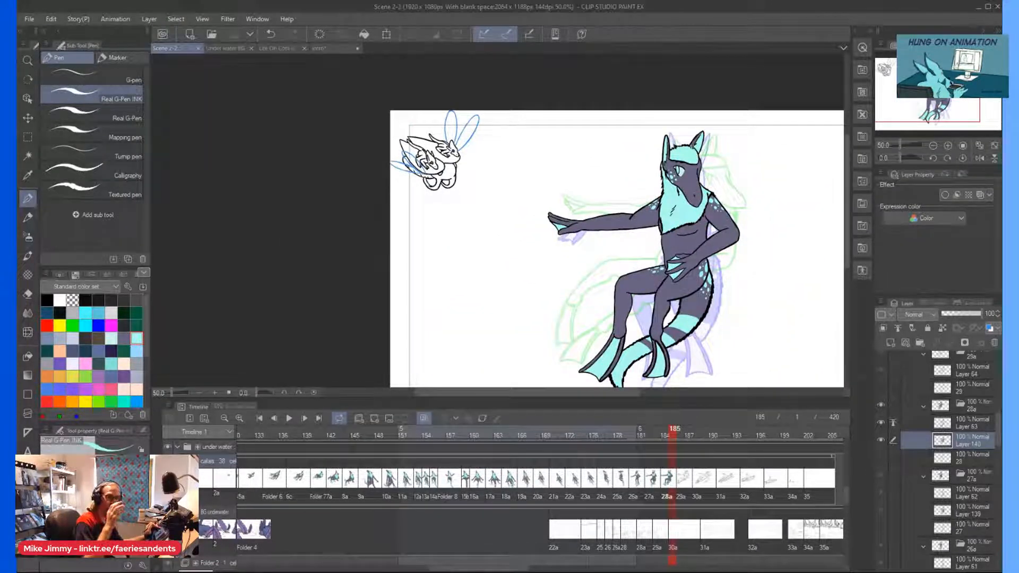
Add small light cyan spots to the lower edge of the spot cluster at the base of the tail.
scroll(692, 147, down, 1)
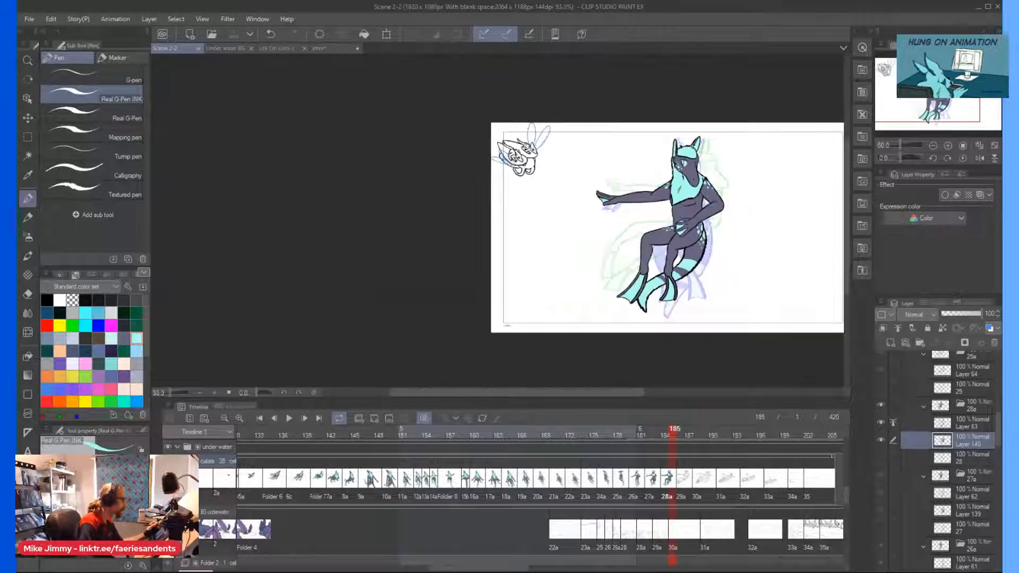
scroll(634, 204, up, 2)
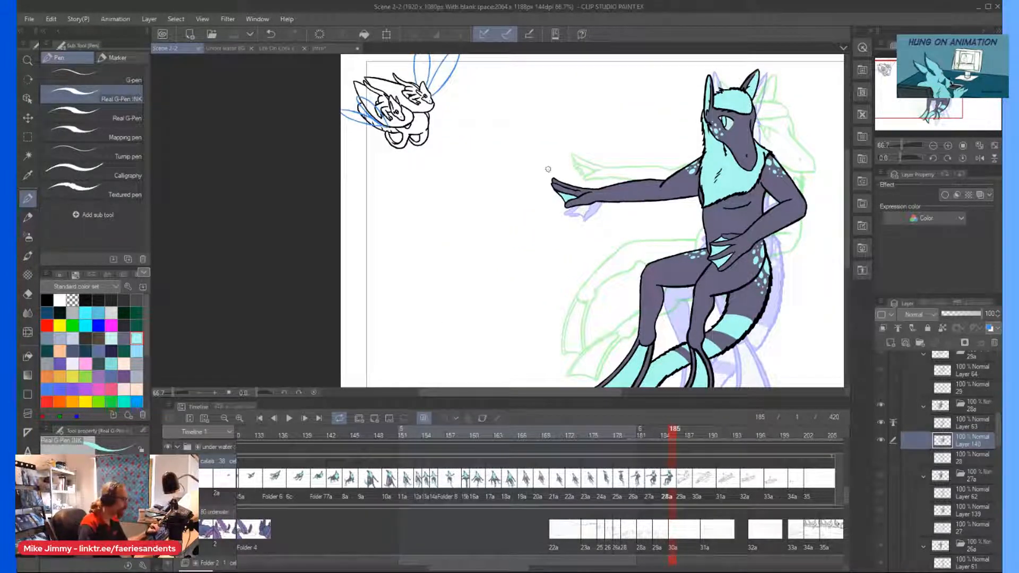
scroll(744, 260, up, 4)
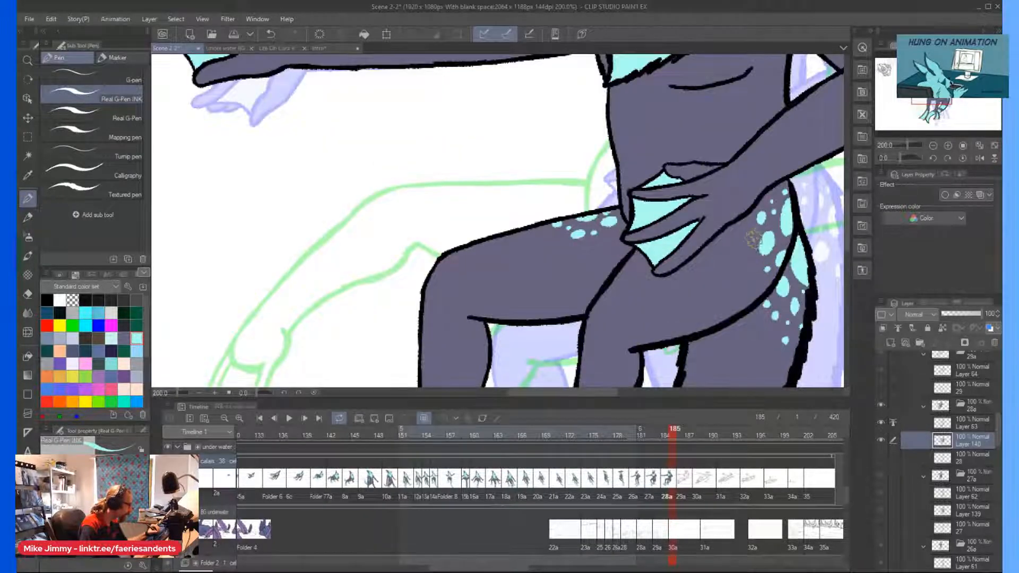
scroll(771, 225, down, 3)
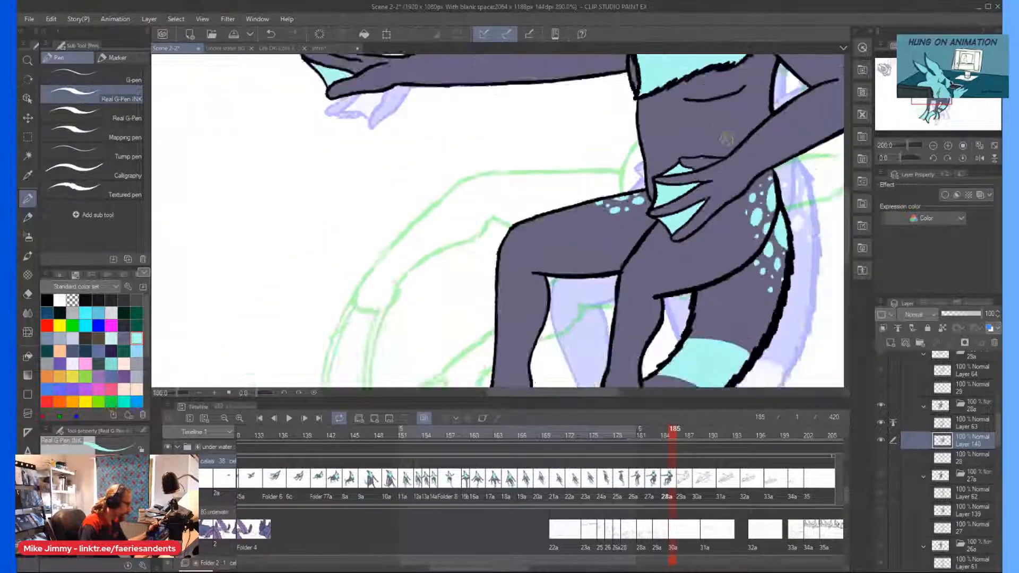
scroll(742, 228, up, 5)
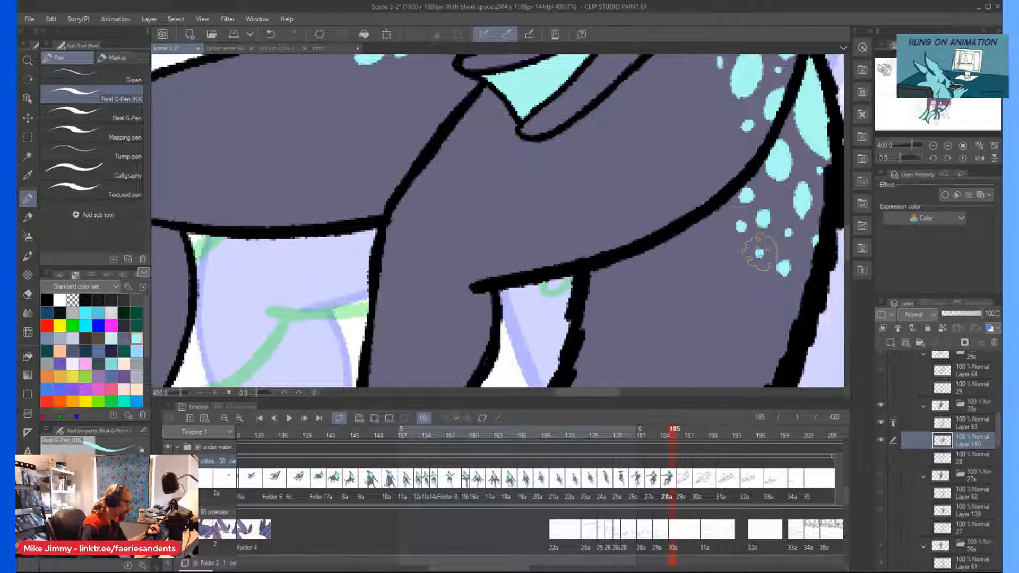
scroll(780, 135, down, 4)
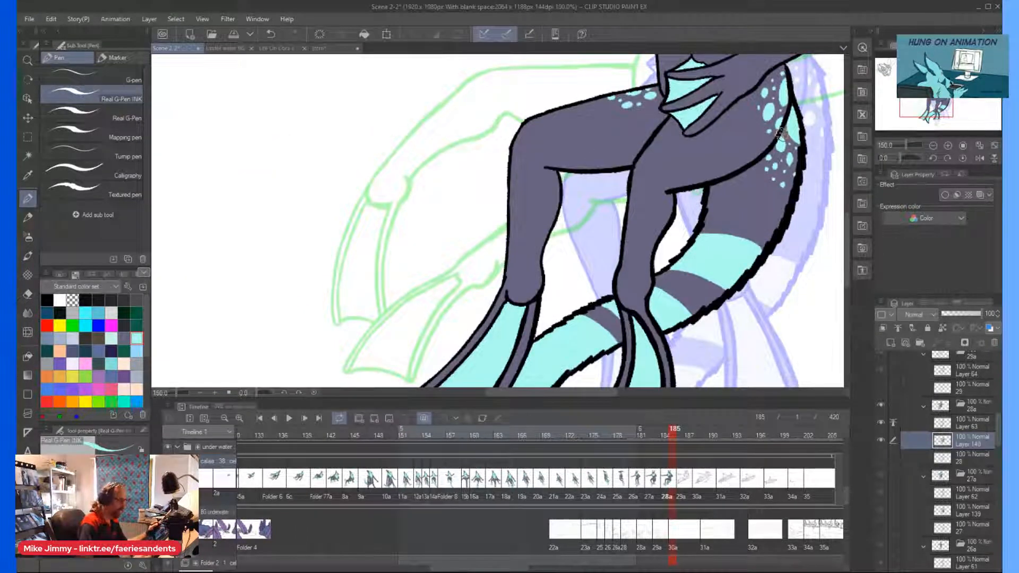
scroll(779, 134, down, 2)
scroll(781, 134, up, 2)
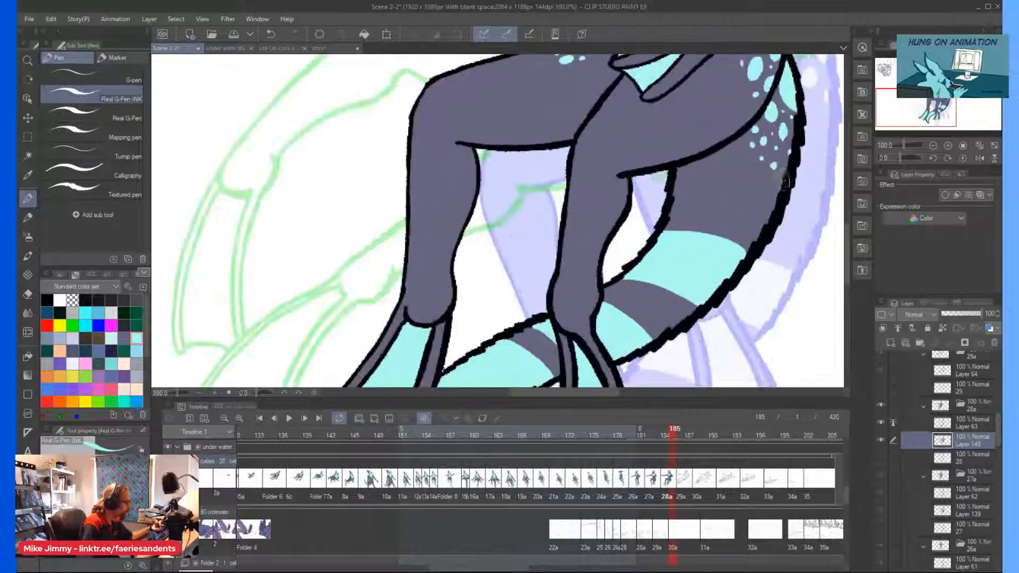
scroll(778, 157, down, 3)
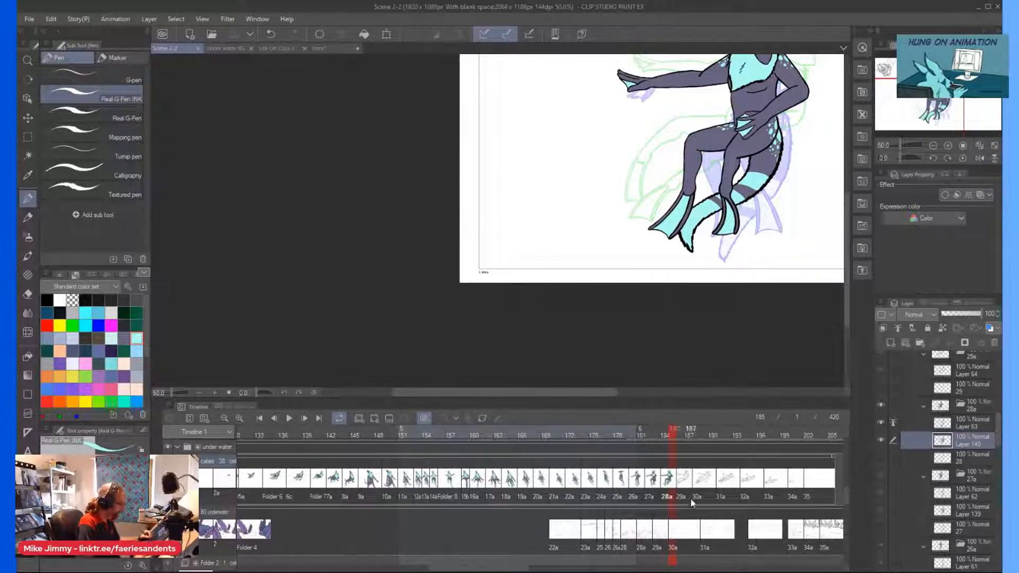
Go to cel 29a at frame 186 and choose the Mapping pen with the dark grey-purple body color.
click(679, 476)
scroll(602, 175, down, 2)
scroll(671, 116, up, 2)
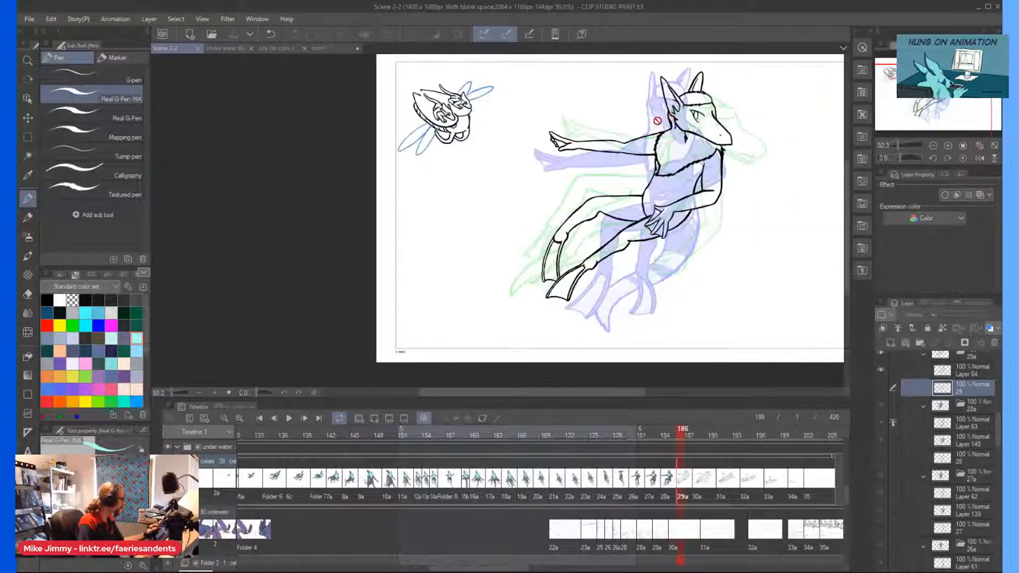
click(125, 337)
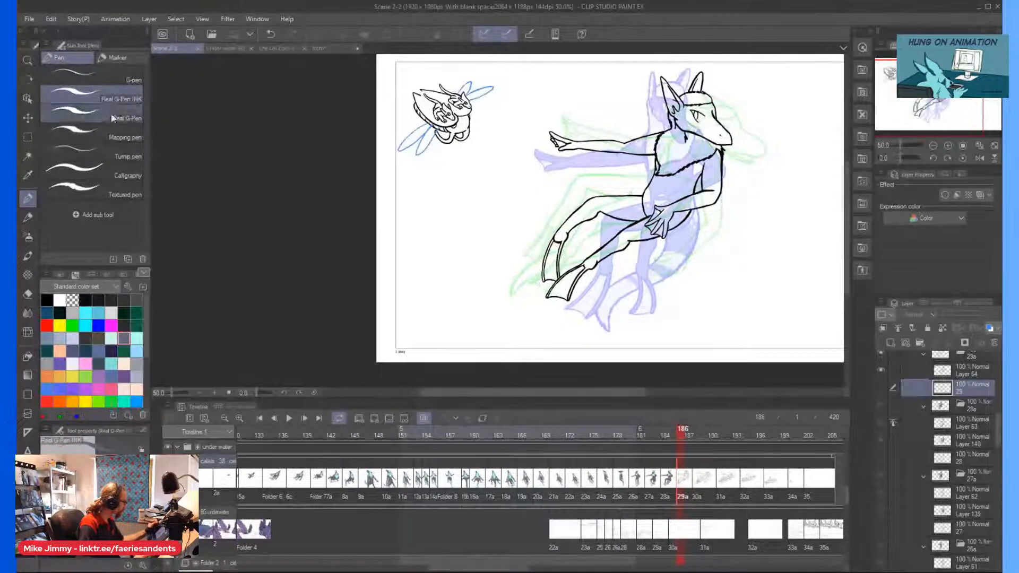
click(113, 134)
scroll(677, 101, up, 3)
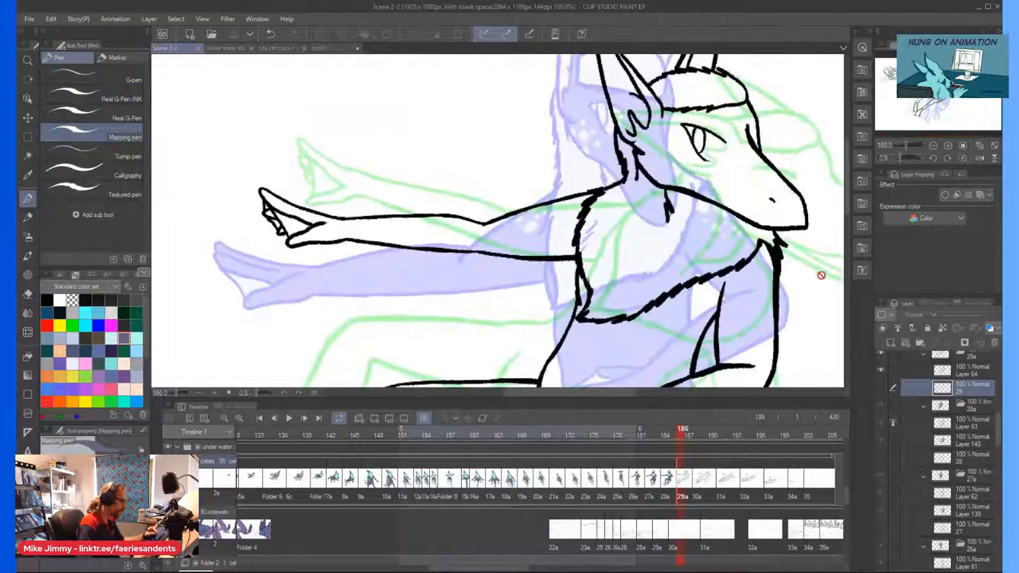
Add a new layer beneath cel 29a's line art and make Layer 64 the reference layer.
scroll(886, 390, up, 3)
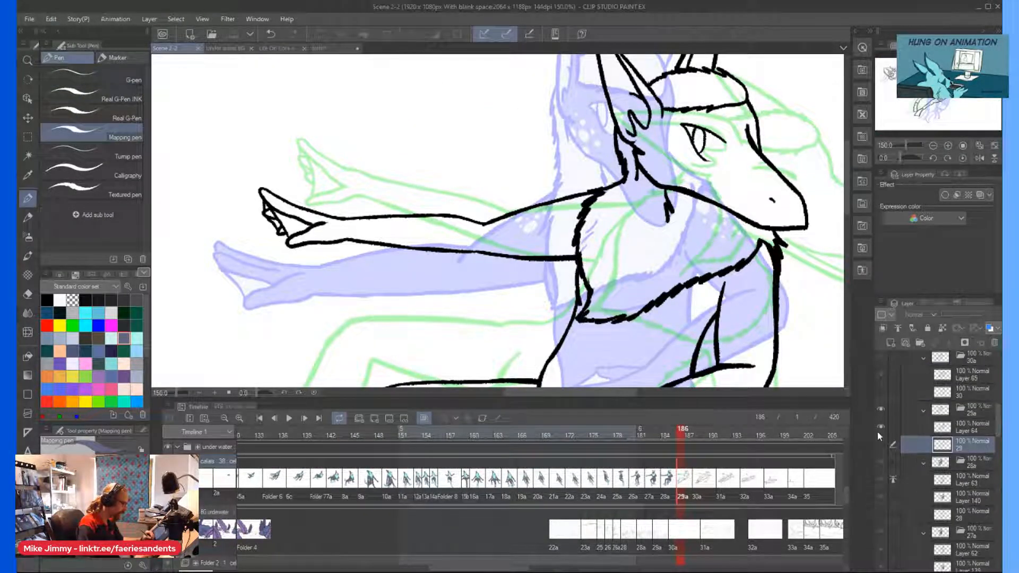
click(943, 428)
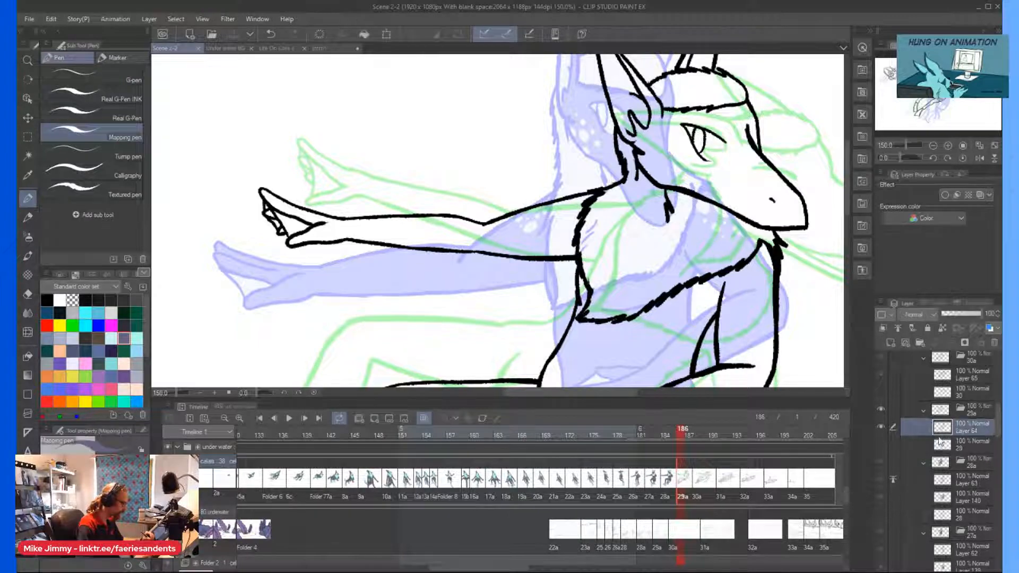
click(890, 345)
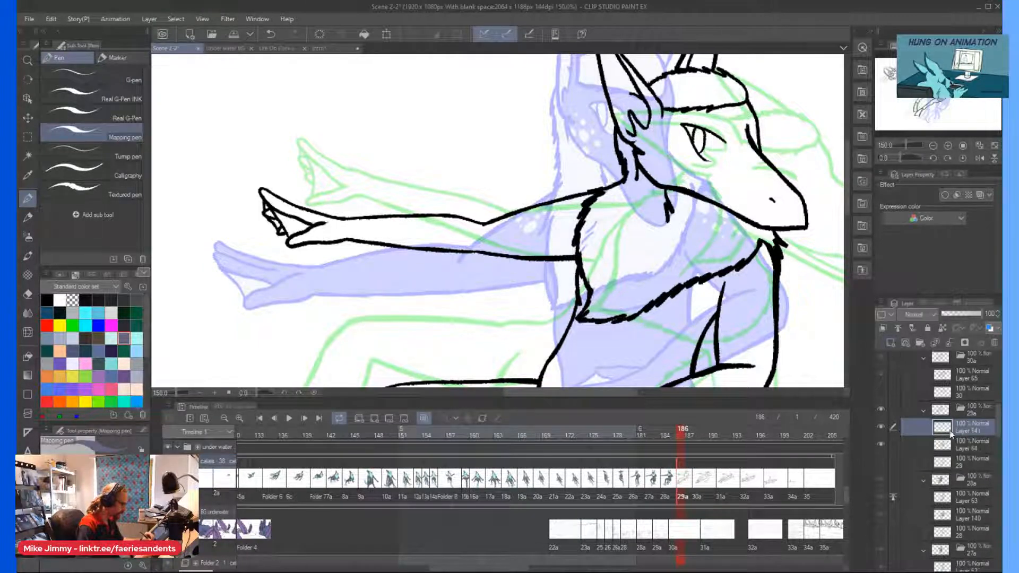
click(942, 445)
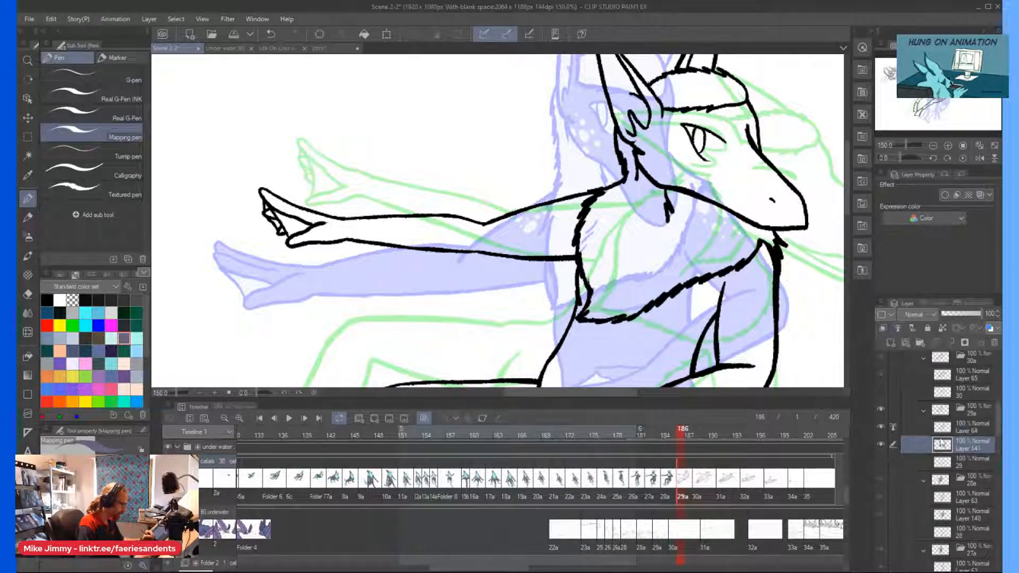
Fill the head and both ears dark grey-purple, leaving the eye and the forehead fur uncolored.
mouse_move(751, 175)
mouse_down()
mouse_move(764, 144)
mouse_move(732, 159)
mouse_move(743, 154)
mouse_move(669, 122)
mouse_move(616, 66)
mouse_up()
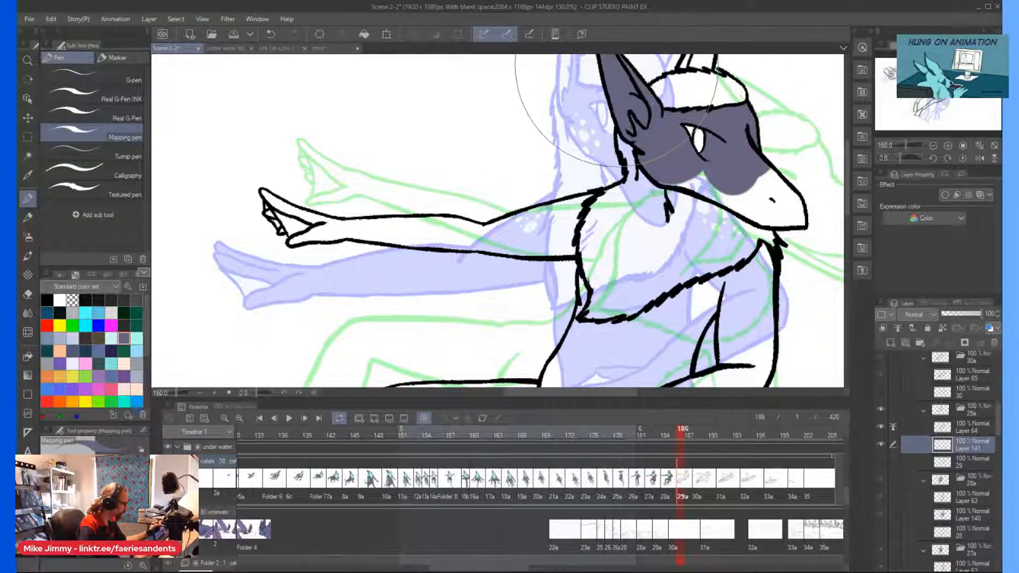
scroll(617, 67, down, 2)
scroll(620, 99, up, 1)
drag(682, 101, 680, 99)
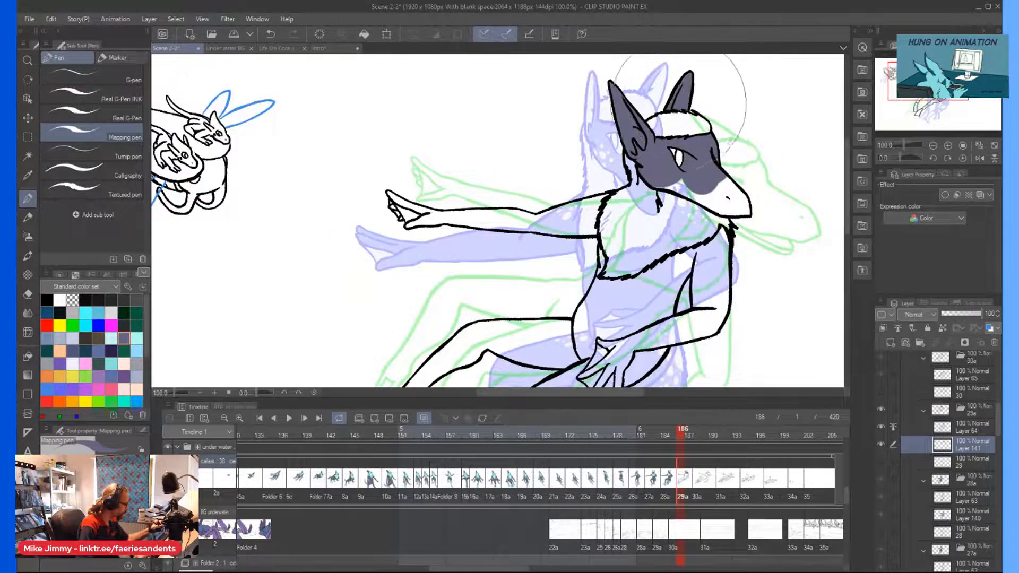
scroll(642, 184, up, 1)
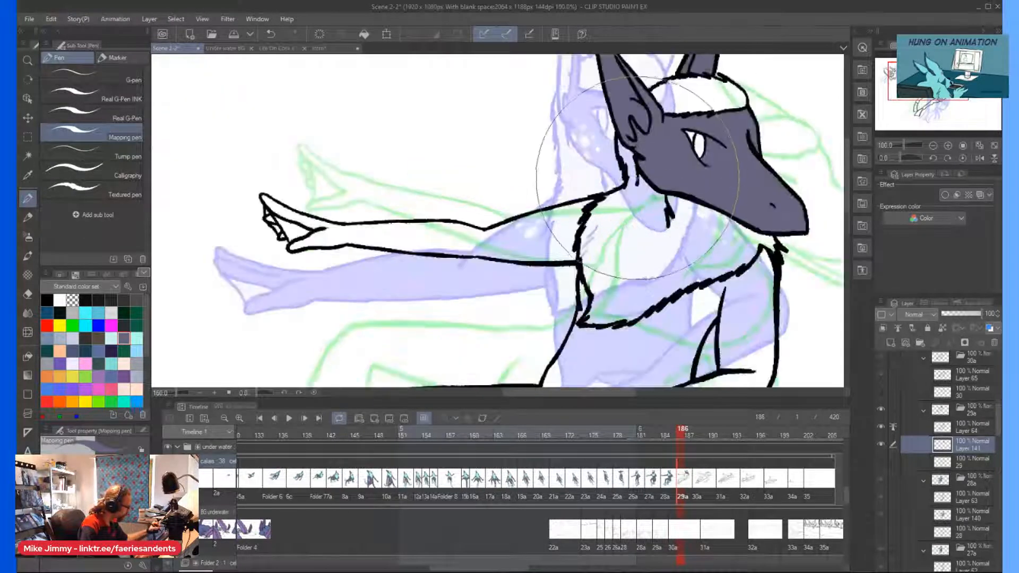
Fill the shaded neck patch under the jaw and the outstretched arm and hand dark grey-purple.
scroll(637, 175, up, 1)
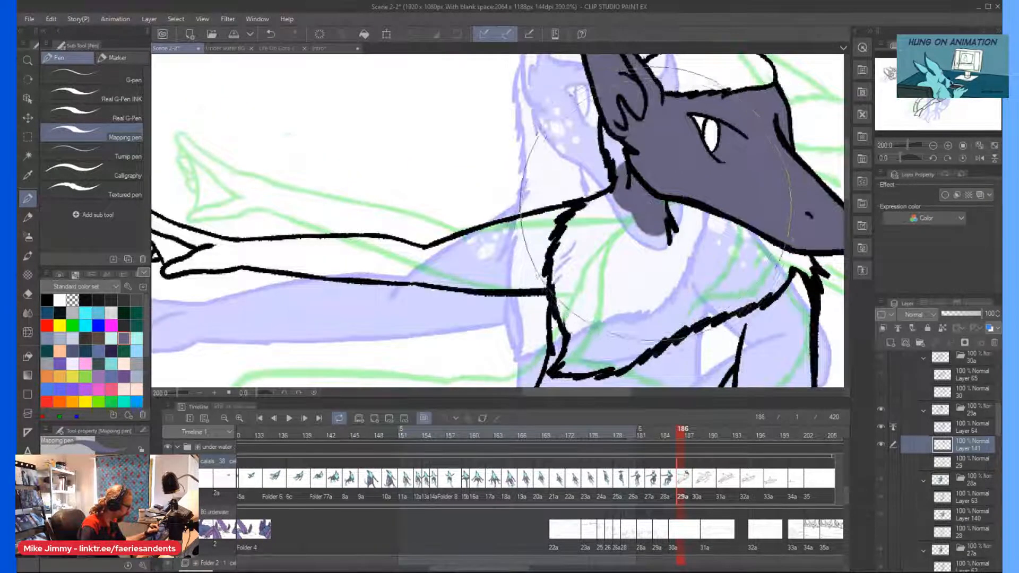
scroll(583, 130, down, 2)
scroll(576, 127, down, 1)
mouse_move(563, 170)
mouse_down()
mouse_move(555, 175)
mouse_move(557, 160)
mouse_move(549, 170)
mouse_move(411, 166)
mouse_up()
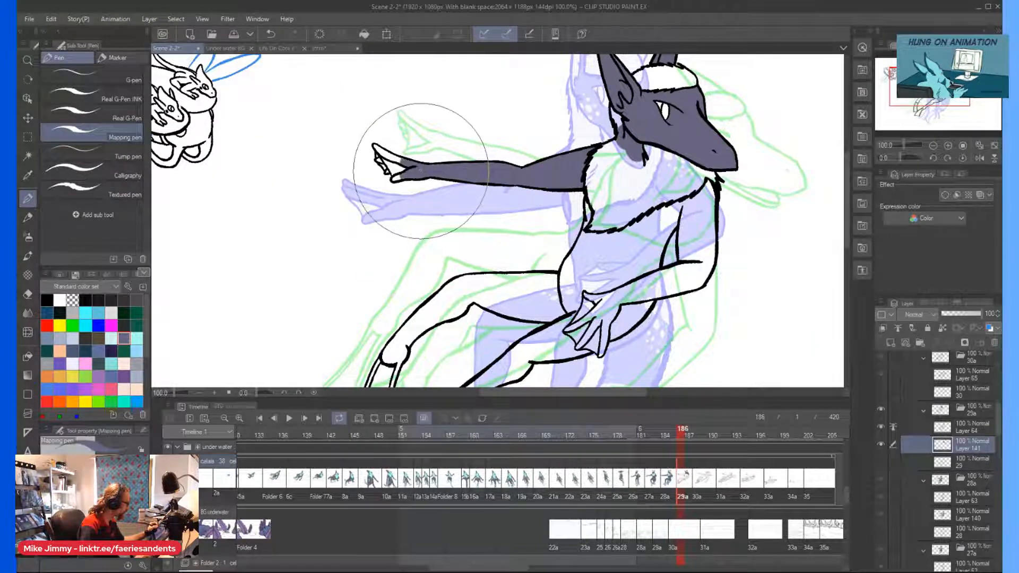
scroll(416, 167, up, 1)
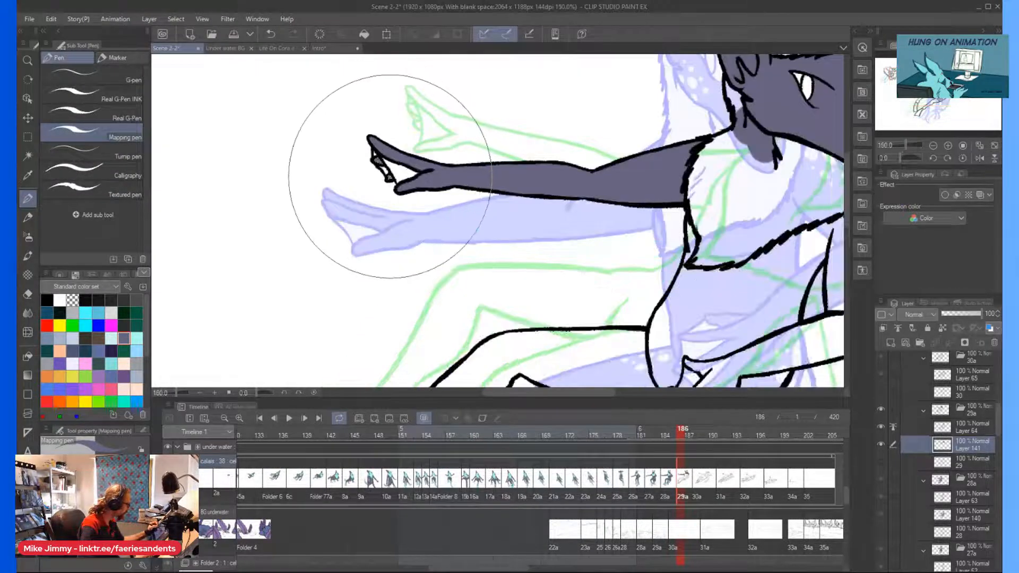
Fill the torso below the chest fur and the bent arm and hand dark grey-purple.
scroll(379, 148, down, 1)
mouse_move(589, 213)
mouse_down()
mouse_move(596, 228)
mouse_move(570, 316)
mouse_move(508, 293)
mouse_move(470, 259)
mouse_up()
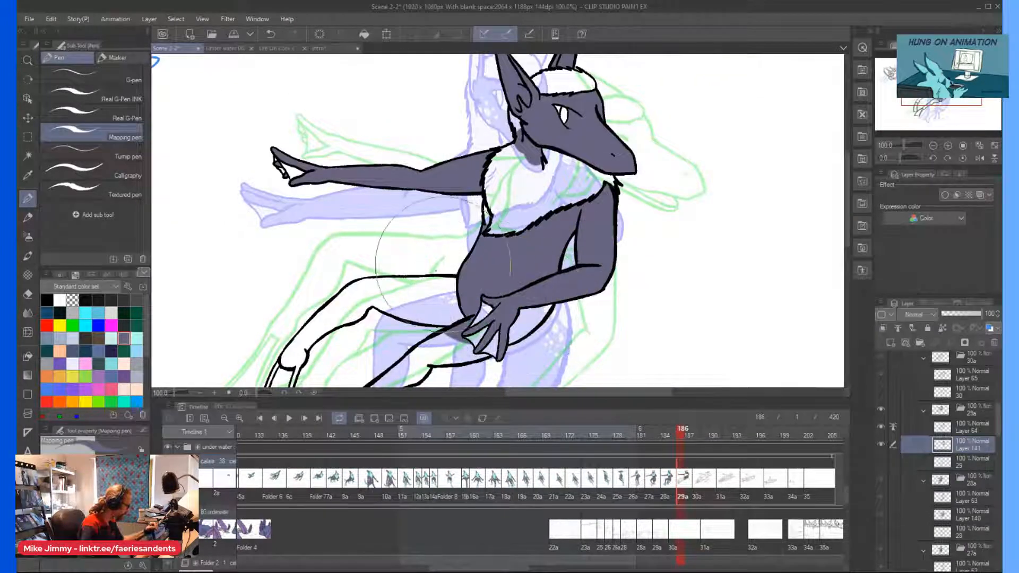
scroll(408, 291, down, 2)
scroll(409, 286, up, 2)
scroll(372, 292, down, 3)
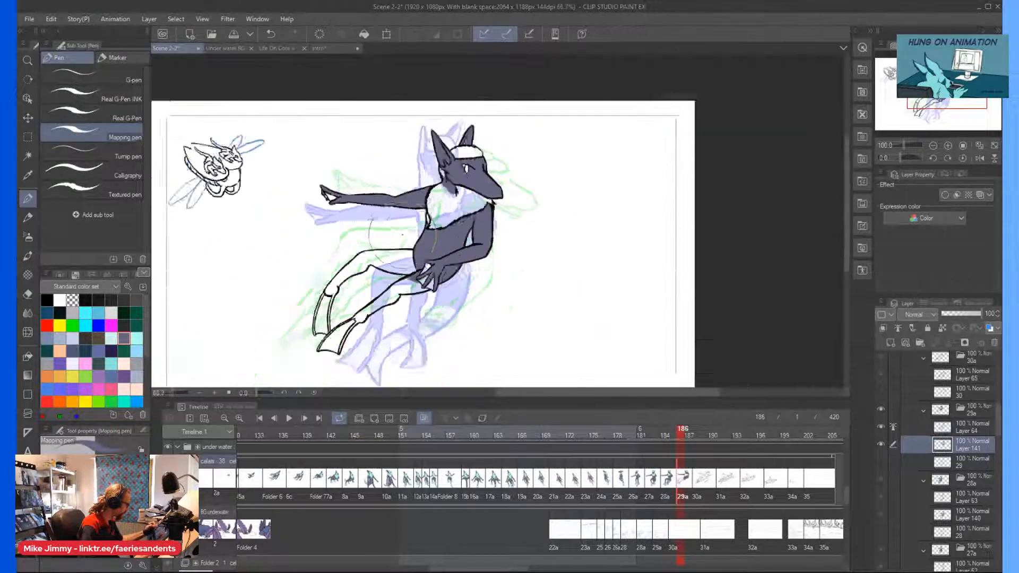
Fill the near leg, its ankle and the narrow flipper ribs dark grey-purple, leaving the flipper webbing uncolored.
scroll(332, 295, up, 3)
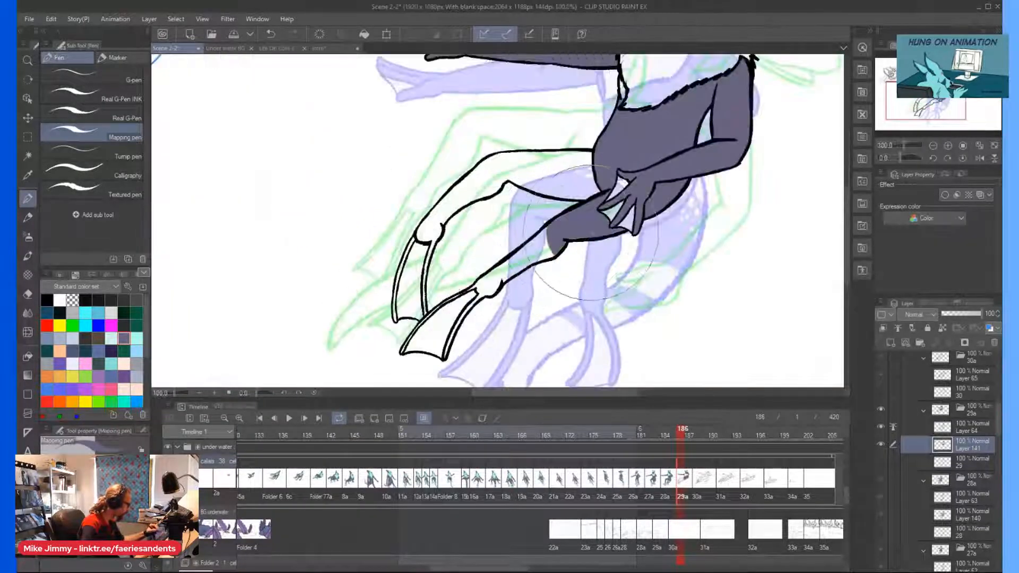
drag(533, 240, 504, 272)
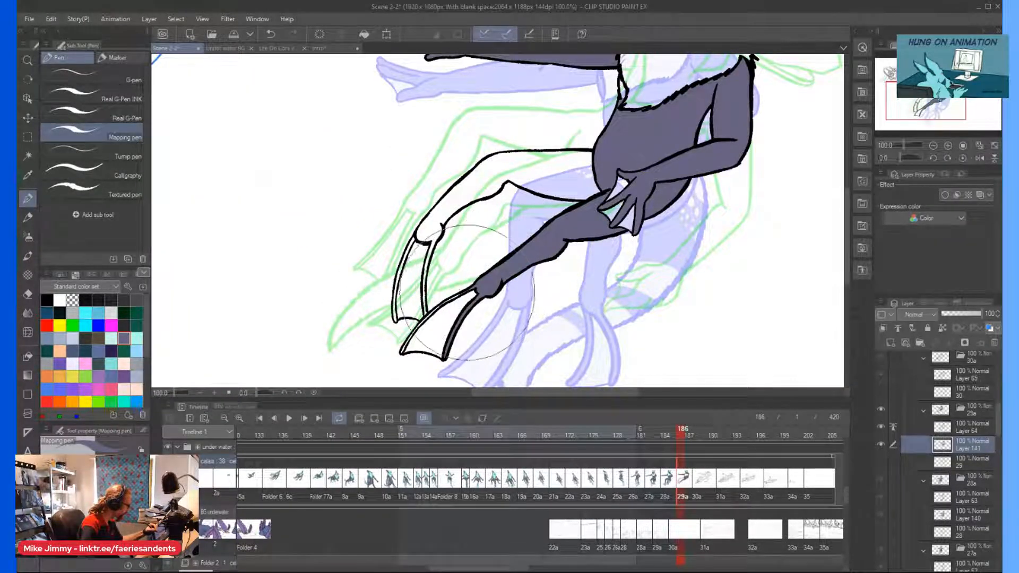
scroll(436, 283, up, 2)
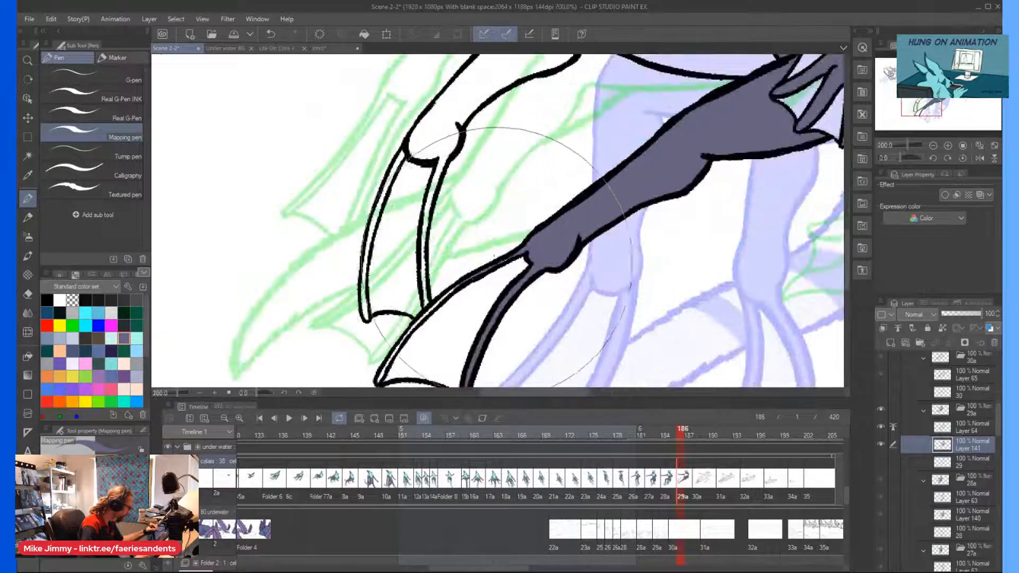
scroll(494, 256, up, 3)
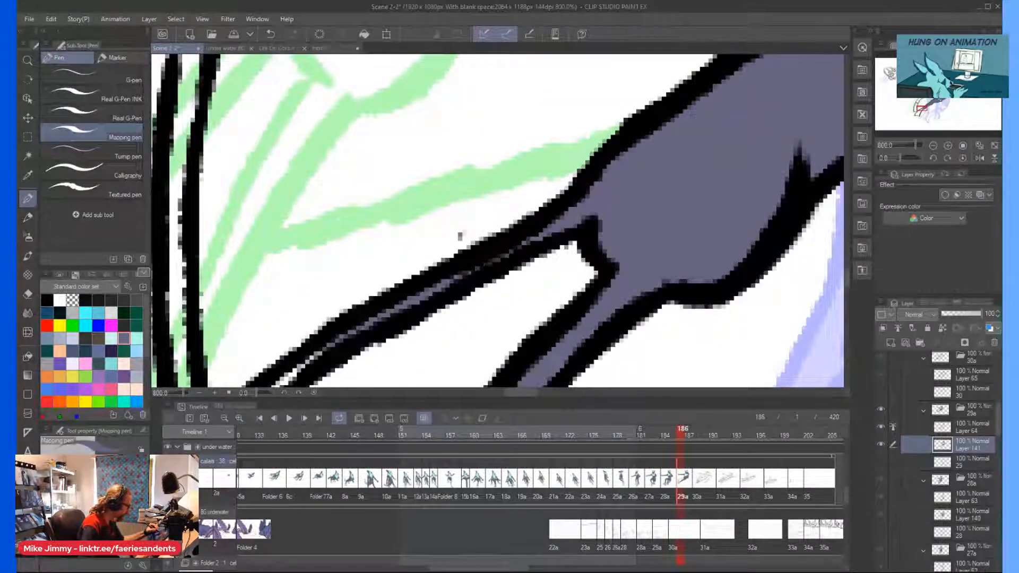
scroll(495, 256, down, 3)
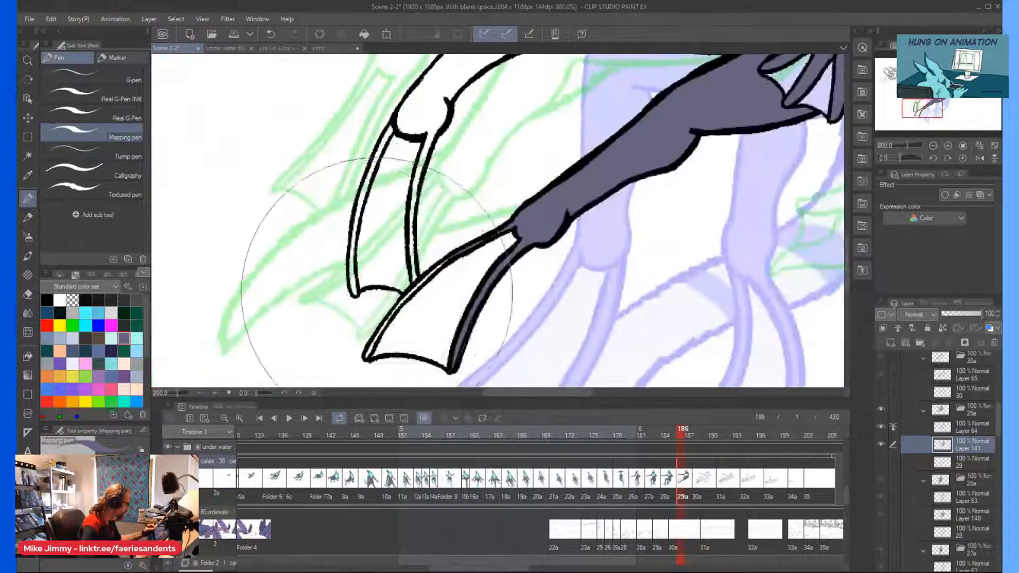
scroll(383, 338, up, 2)
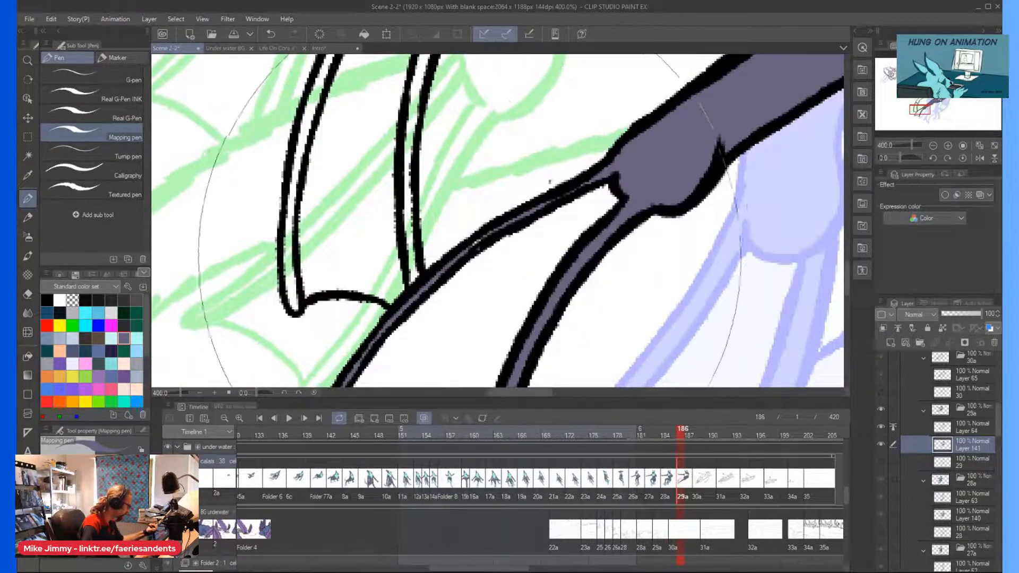
Fill the far leg, its ankle and both flipper ribs dark grey-purple, leaving the webbing uncolored.
scroll(382, 338, down, 3)
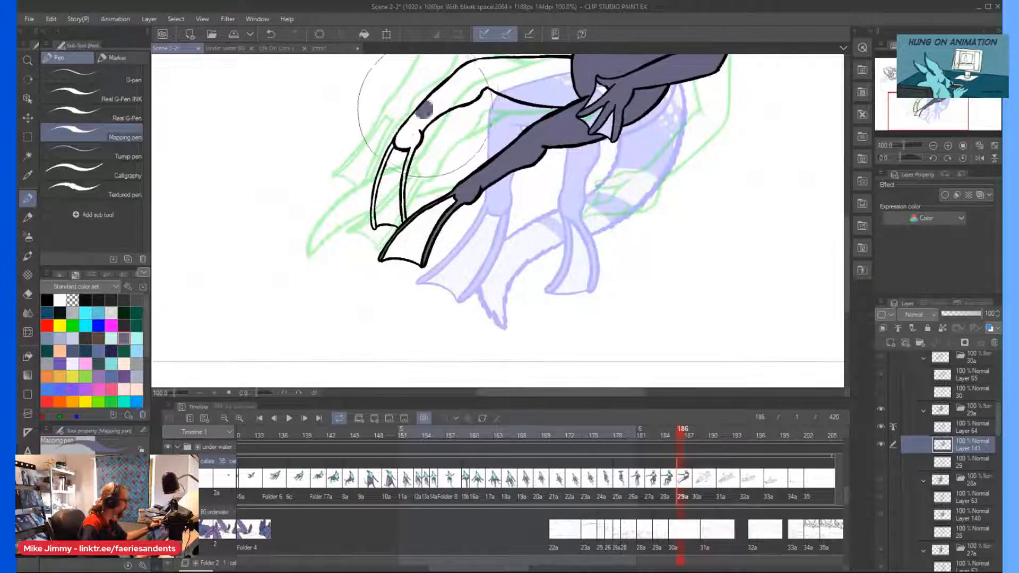
drag(420, 122, 508, 84)
scroll(404, 148, up, 2)
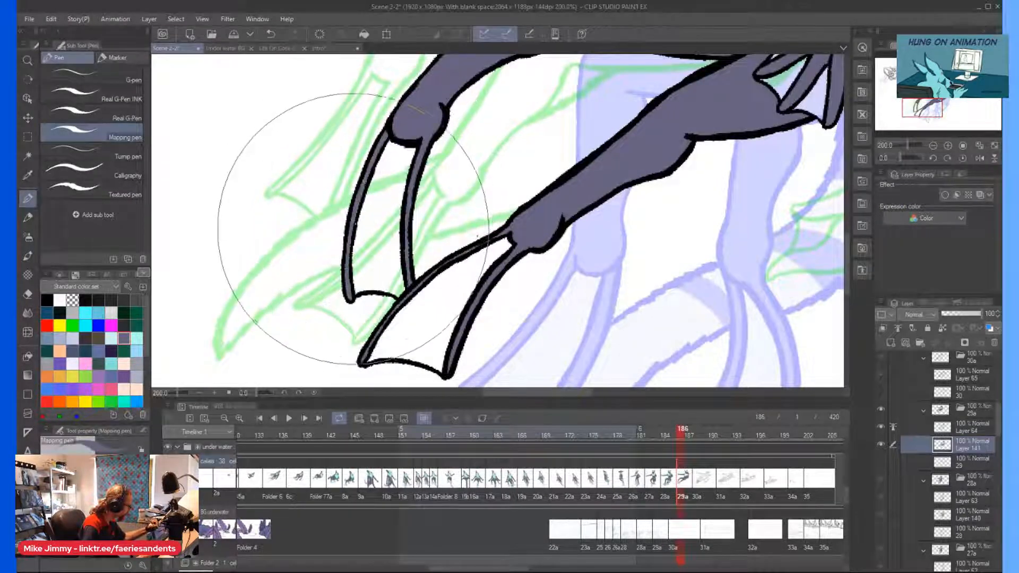
scroll(286, 207, down, 1)
Show rough sketch layer 29 and ink the tail's upper outer edge in black on Layer 64 with the Real G-Pen INK.
click(959, 466)
key(ctrl+minus)
key(ctrl+minus)
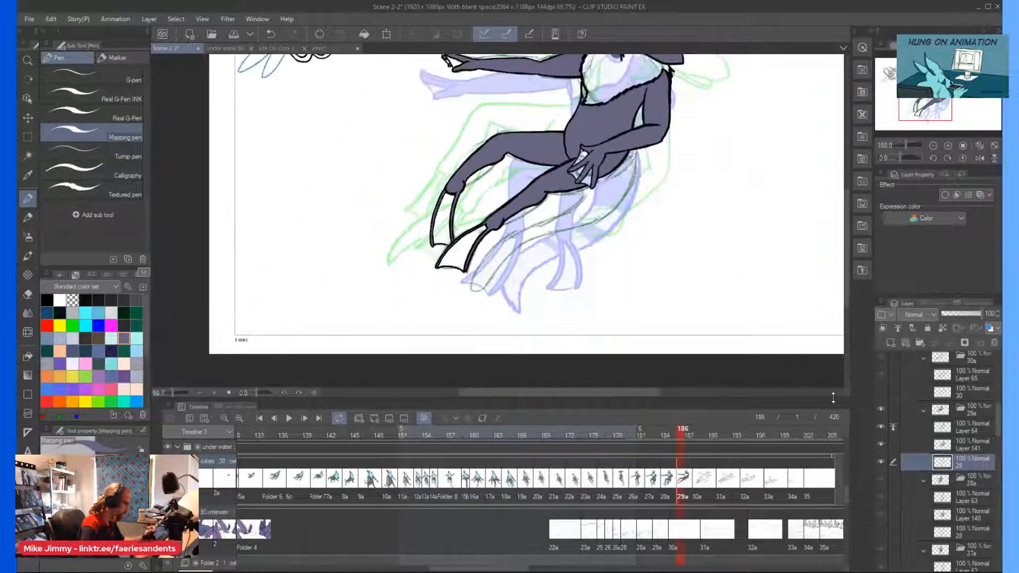
click(105, 98)
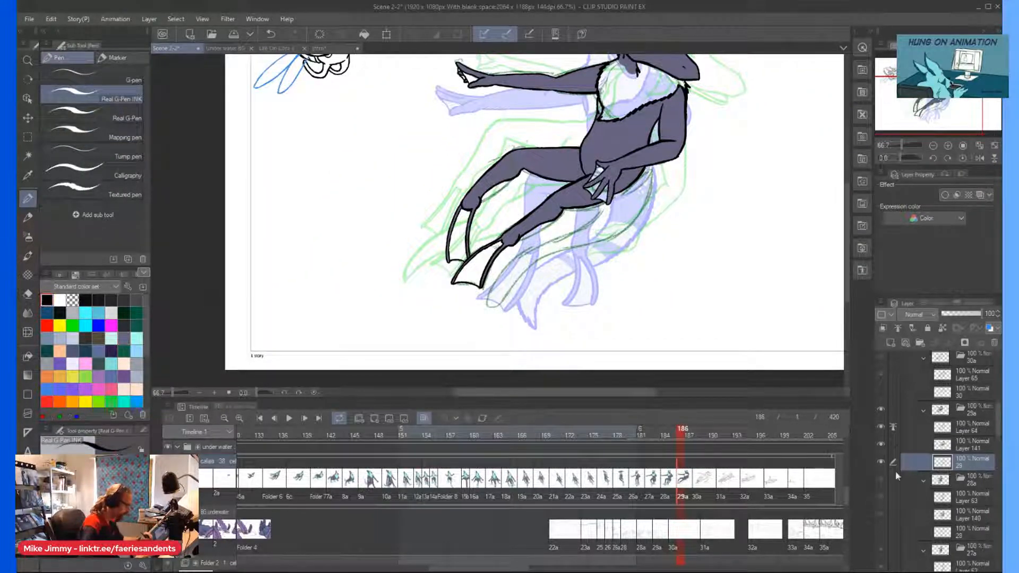
click(929, 424)
scroll(585, 219, up, 3)
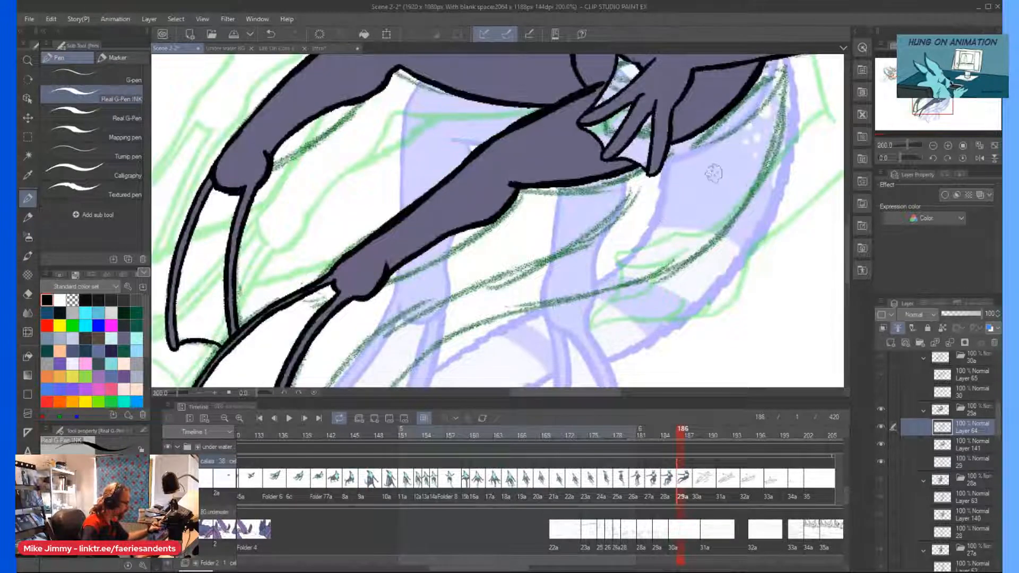
scroll(767, 80, up, 2)
scroll(773, 110, down, 3)
scroll(784, 94, up, 1)
drag(784, 93, 789, 127)
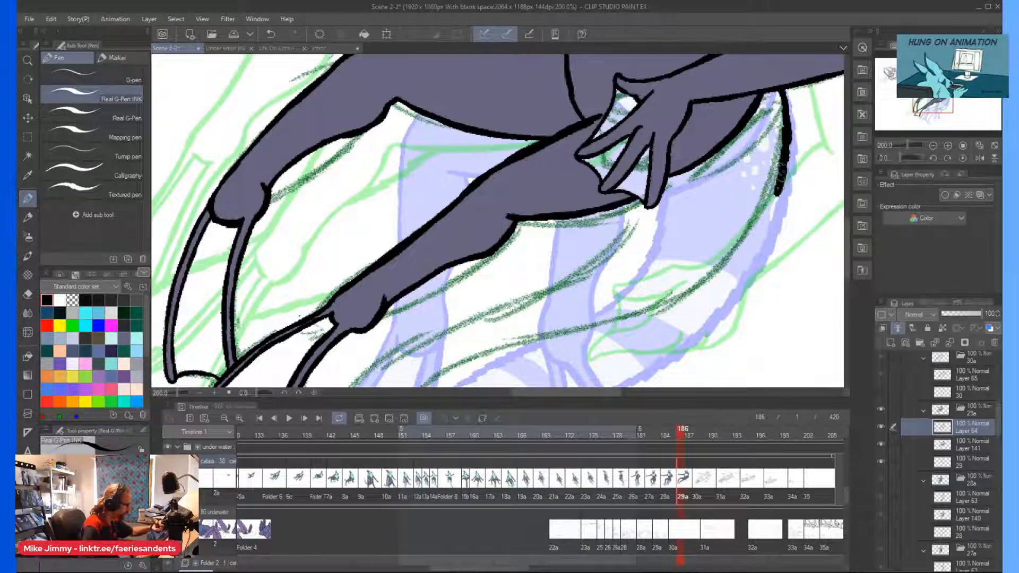
drag(737, 250, 713, 281)
Ink the rest of the tail's outer edge down to the tip and its inner edge back to the hip in furry black strokes.
scroll(701, 227, down, 3)
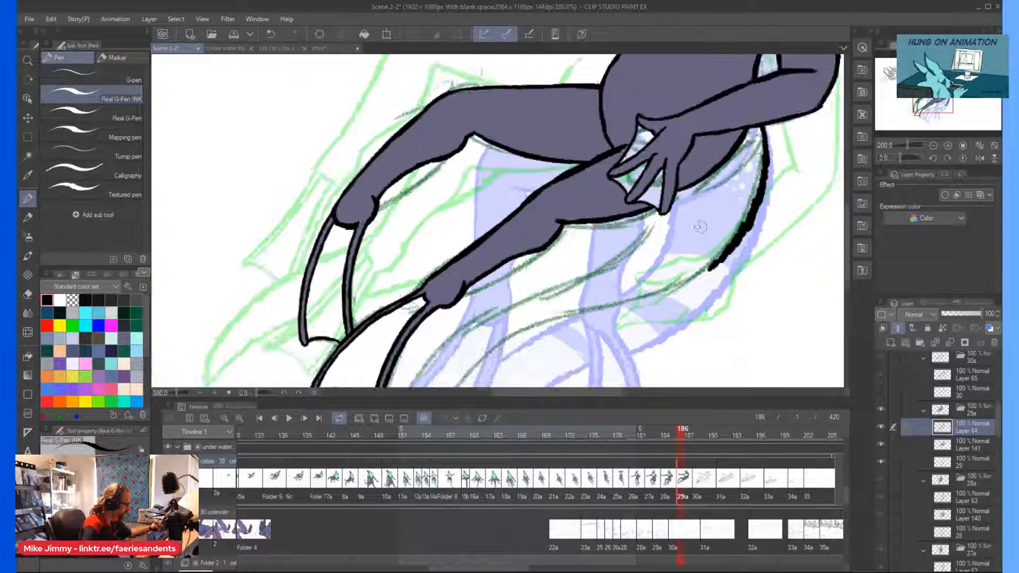
key(minus)
key(minus)
key(minus)
key(minus)
key(minus)
key(minus)
key(minus)
key(minus)
key(minus)
scroll(701, 227, up, 3)
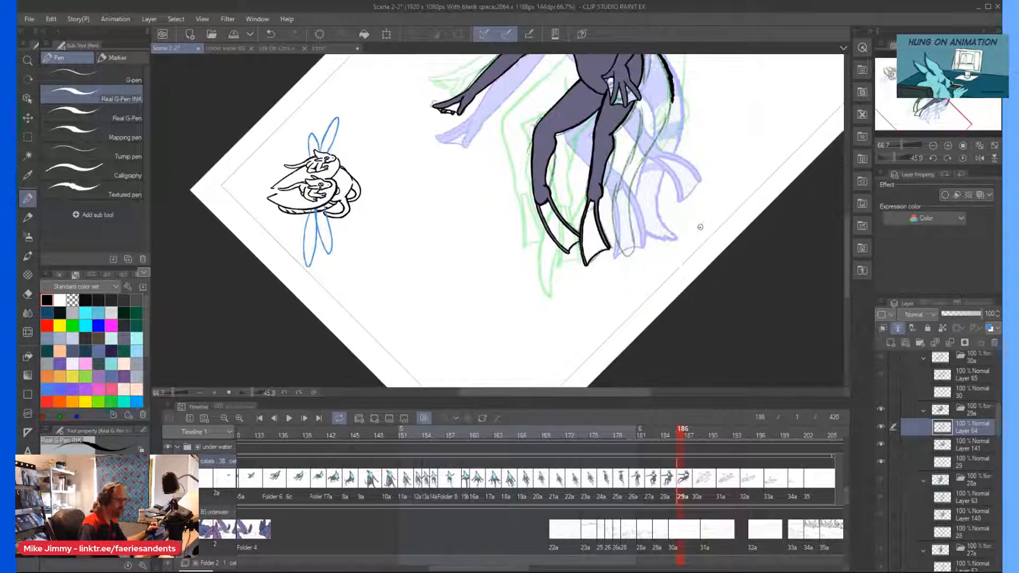
scroll(671, 149, up, 2)
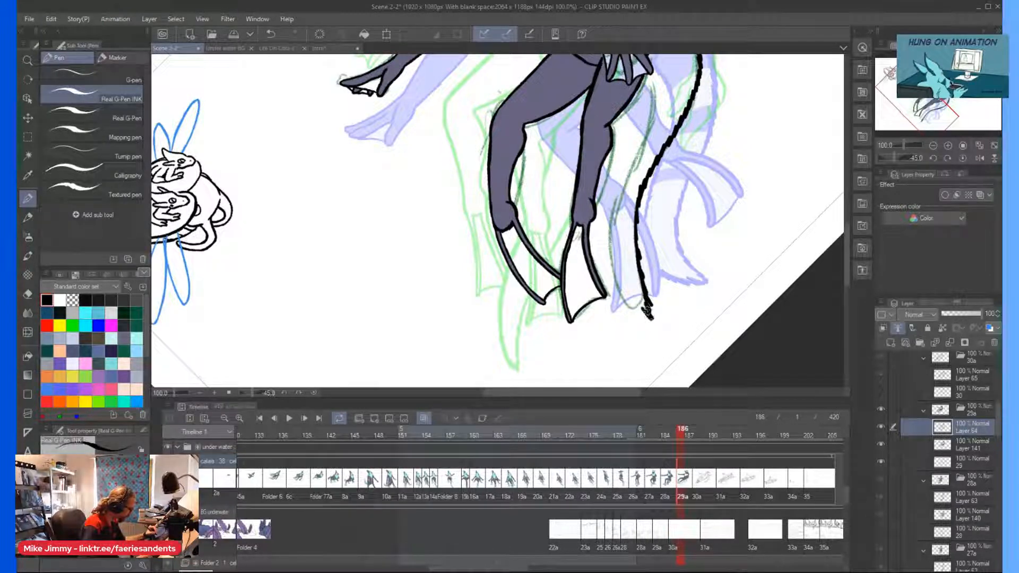
drag(618, 101, 619, 106)
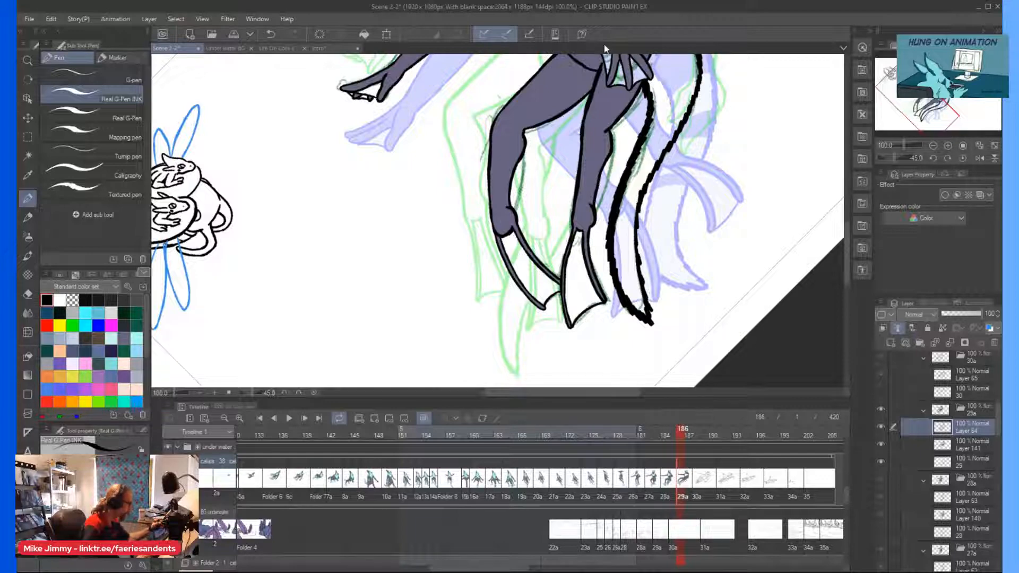
Fill the whole tail dark grey-purple on Layer 141 with the Mapping pen, from the hip to the tip.
key(ctrl+minus)
key(ctrl+minus)
key(asciicircum)
key(asciicircum)
key(asciicircum)
key(asciicircum)
key(asciicircum)
key(asciicircum)
key(asciicircum)
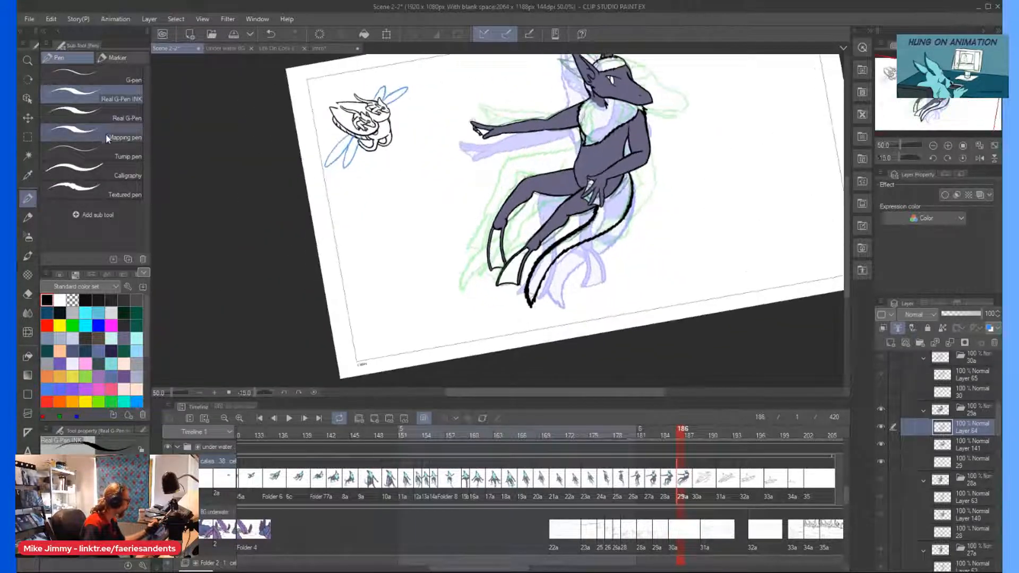
click(106, 138)
scroll(606, 210, up, 1)
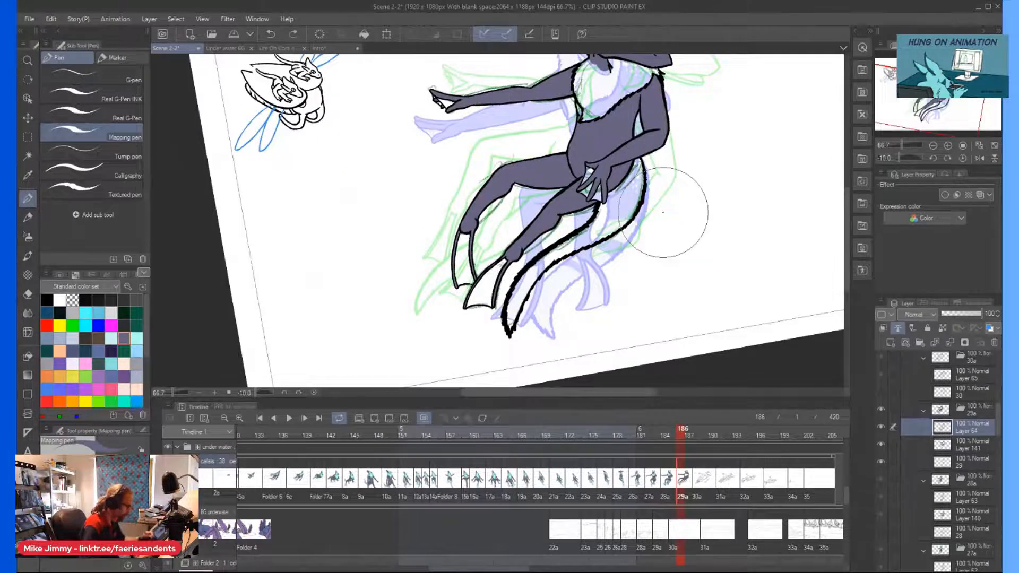
click(947, 439)
mouse_move(672, 206)
mouse_down()
mouse_move(630, 188)
mouse_move(614, 218)
mouse_up()
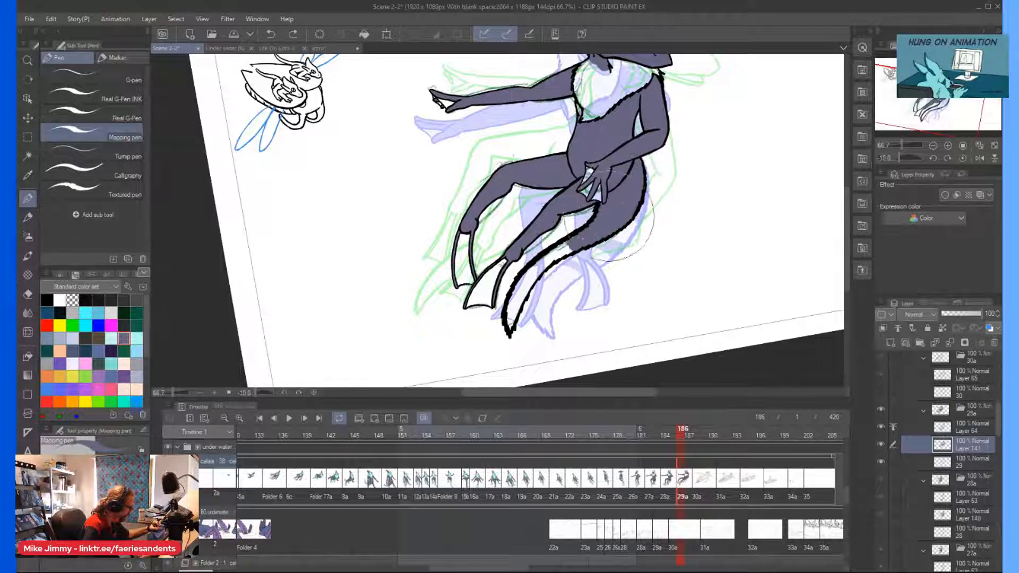
drag(560, 246, 523, 297)
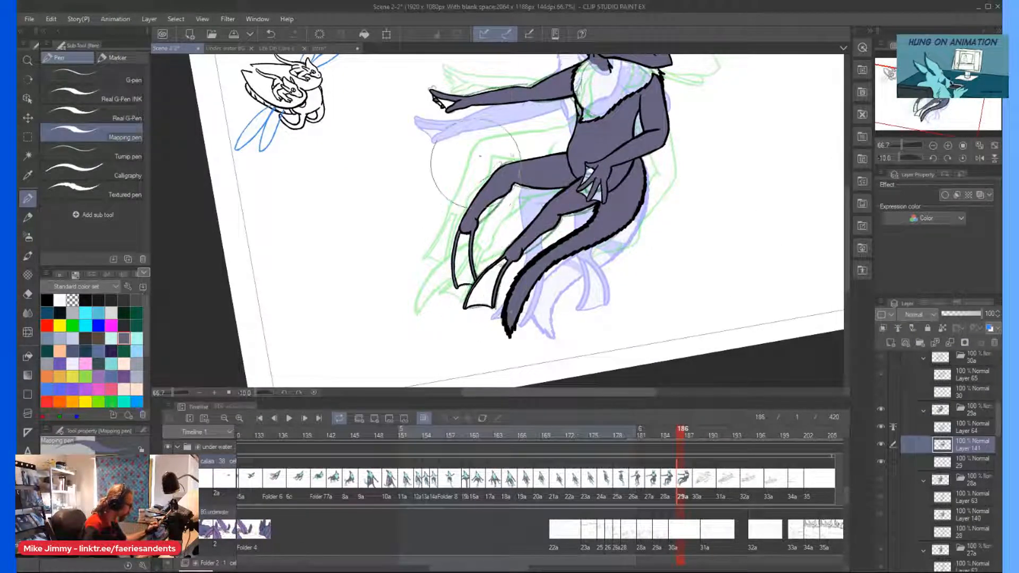
Fill the forehead fur light cyan on Layer 141.
key(ctrl+minus)
scroll(475, 175, up, 6)
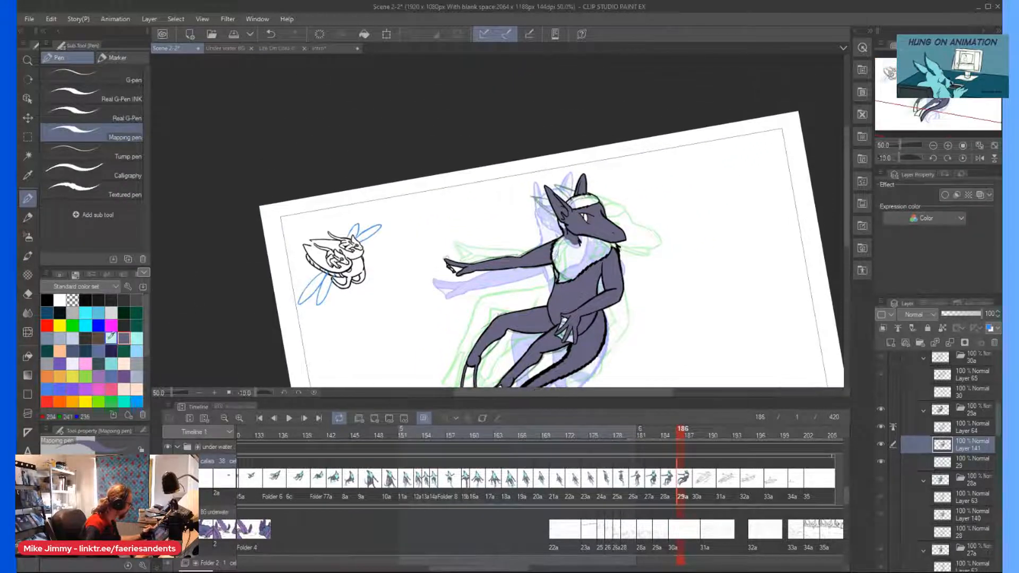
scroll(581, 205, up, 2)
drag(587, 189, 595, 190)
drag(543, 242, 555, 269)
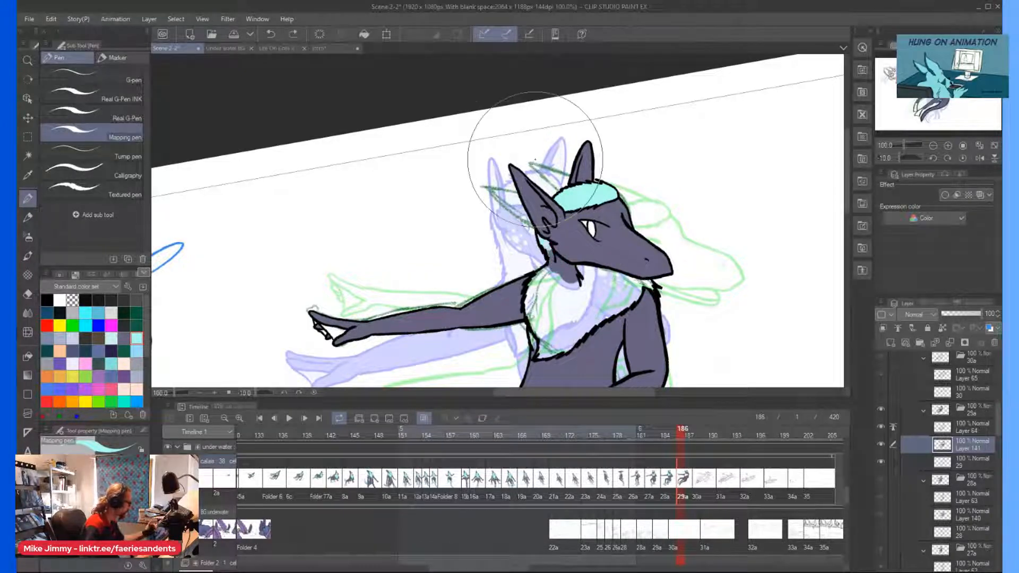
Paint the fur strip behind the jaw and down the neck light cyan with the Real G-Pen.
click(106, 113)
scroll(549, 268, up, 2)
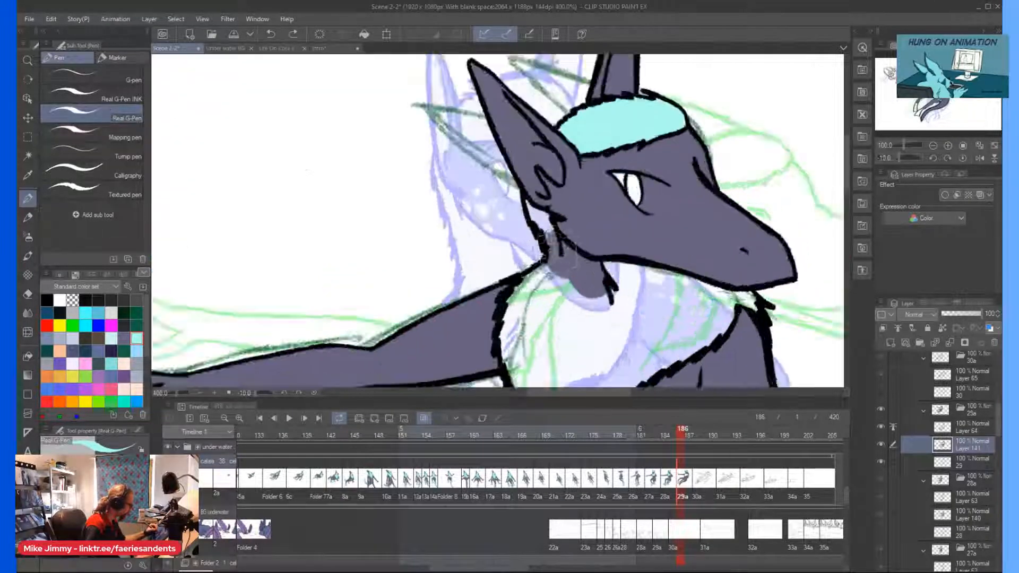
mouse_move(563, 266)
mouse_down()
mouse_move(625, 325)
mouse_move(636, 366)
mouse_move(605, 339)
mouse_move(518, 184)
mouse_move(563, 297)
mouse_up()
scroll(552, 281, down, 2)
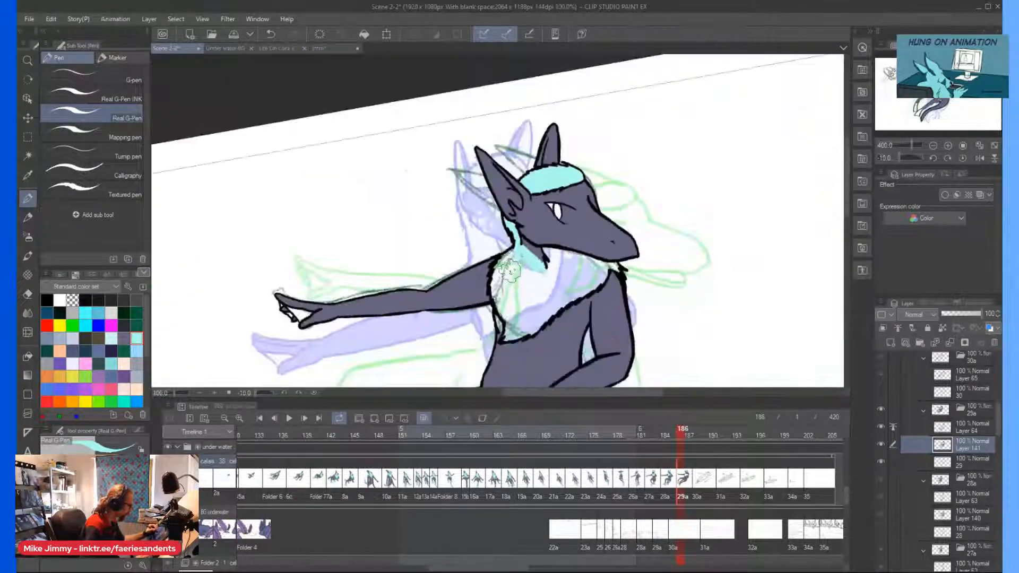
Paint the chest fur light cyan from beneath the jaw across to its edge at the outstretched arm, redoing the first stroke.
scroll(546, 268, up, 2)
mouse_move(530, 239)
mouse_down()
mouse_move(512, 160)
mouse_move(637, 195)
mouse_move(614, 158)
mouse_up()
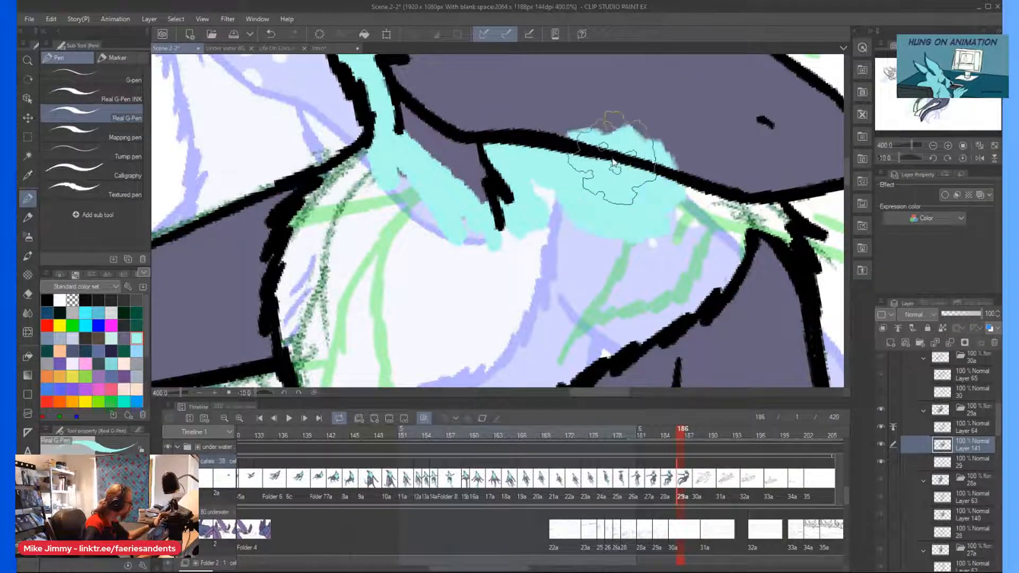
key(ctrl+z)
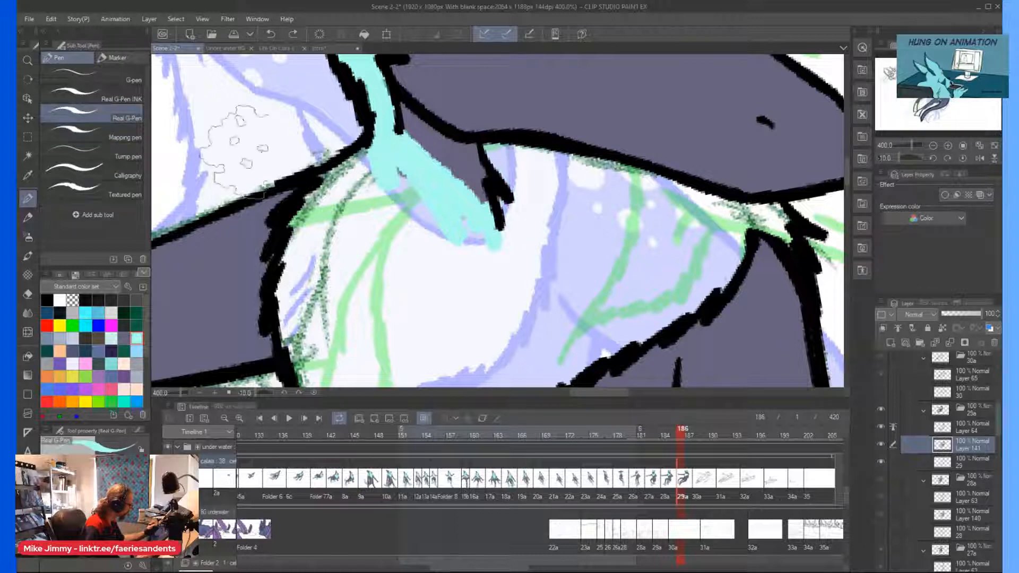
mouse_move(765, 213)
mouse_down()
mouse_move(782, 230)
mouse_move(746, 209)
mouse_move(756, 220)
mouse_move(582, 169)
mouse_move(620, 172)
mouse_move(490, 150)
mouse_move(544, 202)
mouse_move(517, 199)
mouse_move(504, 212)
mouse_move(510, 226)
mouse_move(556, 177)
mouse_move(661, 209)
mouse_move(690, 236)
mouse_up()
scroll(602, 196, down, 3)
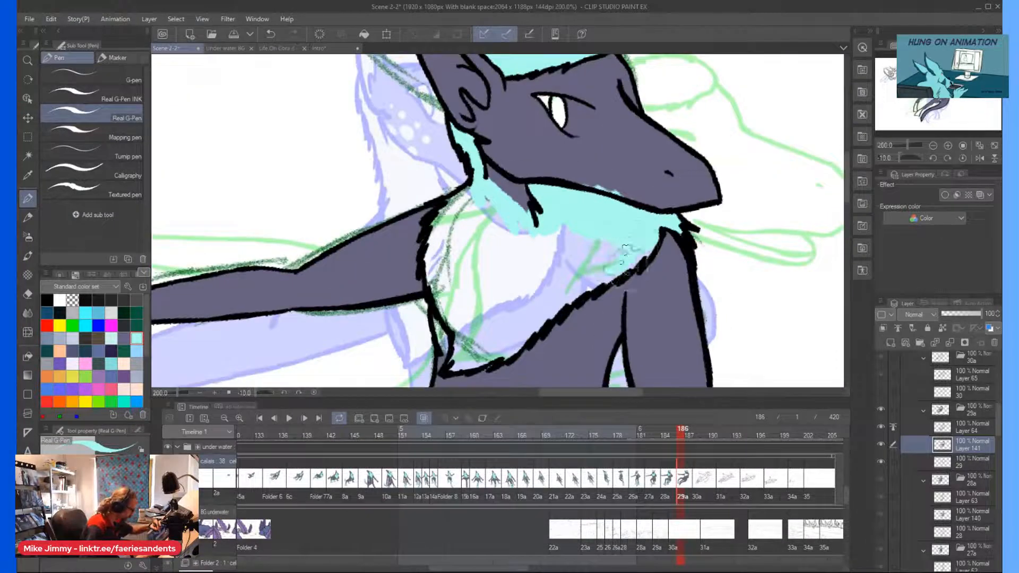
mouse_move(585, 278)
mouse_down()
mouse_move(581, 229)
mouse_move(539, 287)
mouse_move(557, 269)
mouse_move(498, 234)
mouse_move(495, 273)
mouse_move(493, 242)
mouse_up()
scroll(460, 234, up, 3)
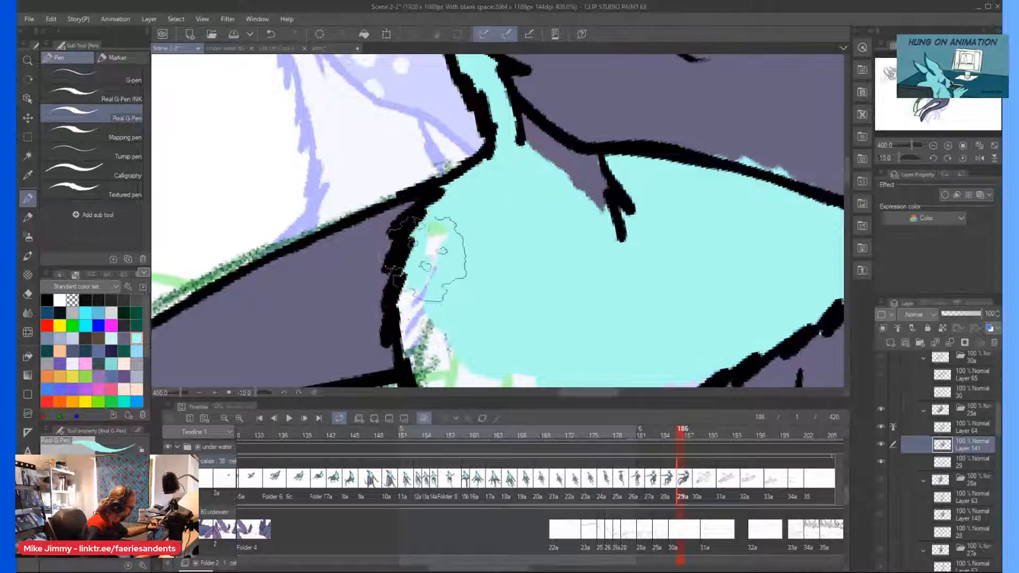
scroll(409, 266, down, 6)
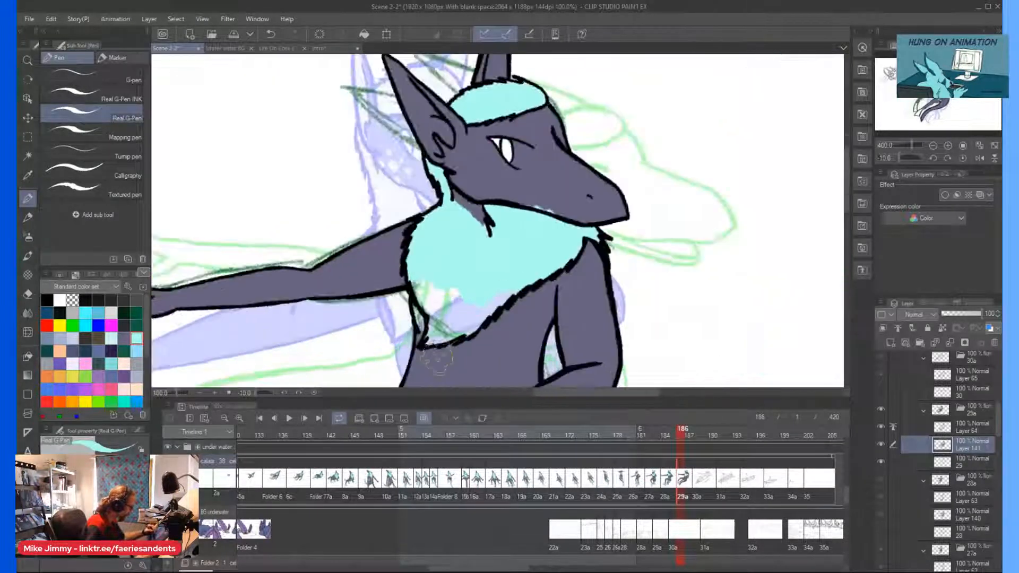
Hide sketch layer 29 and fill the remaining lower point of the chest fur light cyan up to the line art.
scroll(408, 258, up, 6)
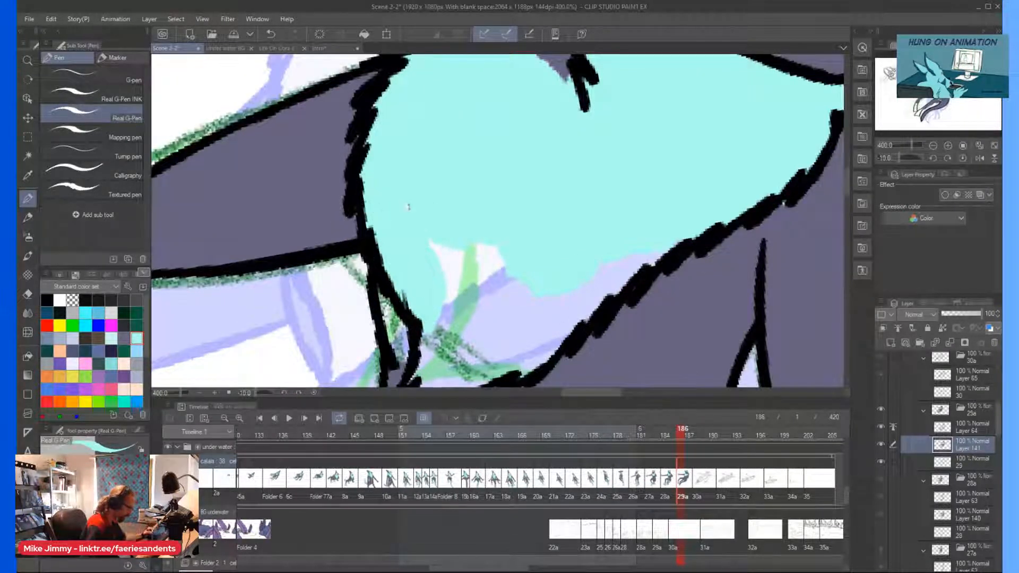
click(881, 463)
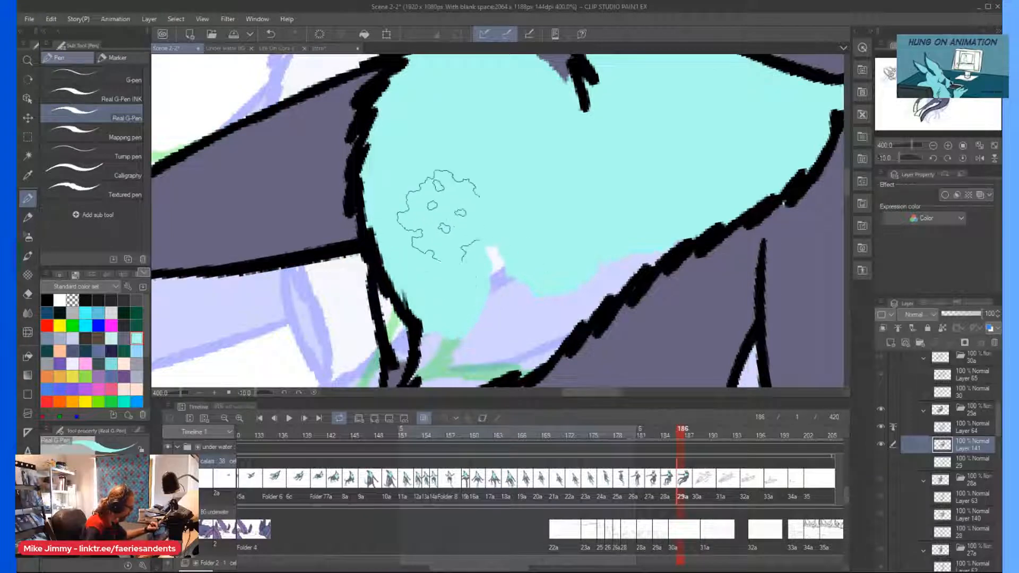
mouse_move(488, 313)
mouse_down()
mouse_move(520, 310)
mouse_move(557, 272)
mouse_move(573, 273)
mouse_move(570, 304)
mouse_move(584, 303)
mouse_move(651, 236)
mouse_move(674, 235)
mouse_move(539, 263)
mouse_move(560, 238)
mouse_move(625, 242)
mouse_move(621, 255)
mouse_move(669, 208)
mouse_move(591, 266)
mouse_move(512, 298)
mouse_move(568, 265)
mouse_move(556, 266)
mouse_move(583, 241)
mouse_move(528, 266)
mouse_up()
scroll(571, 228, down, 4)
scroll(546, 263, up, 4)
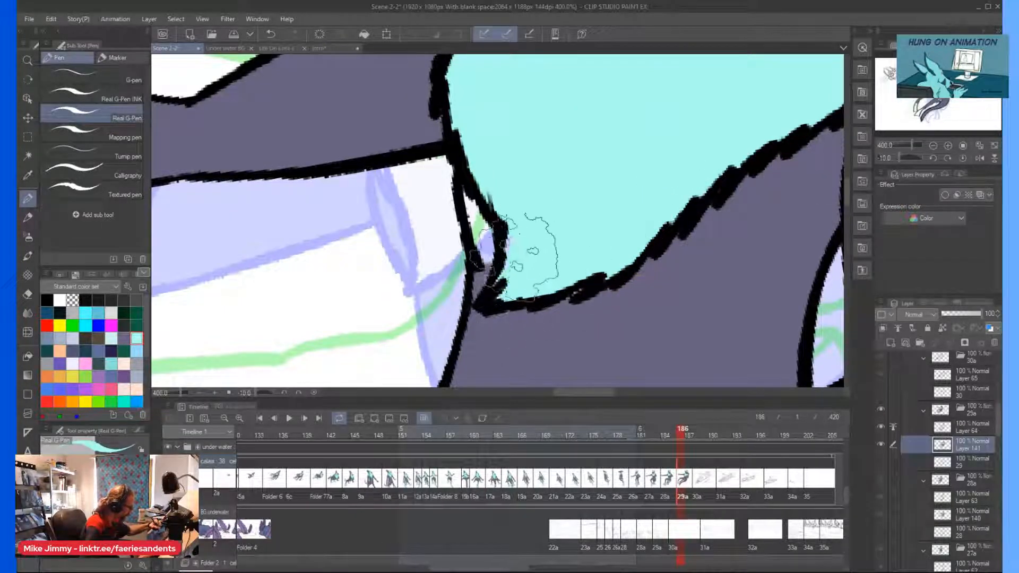
scroll(522, 148, down, 3)
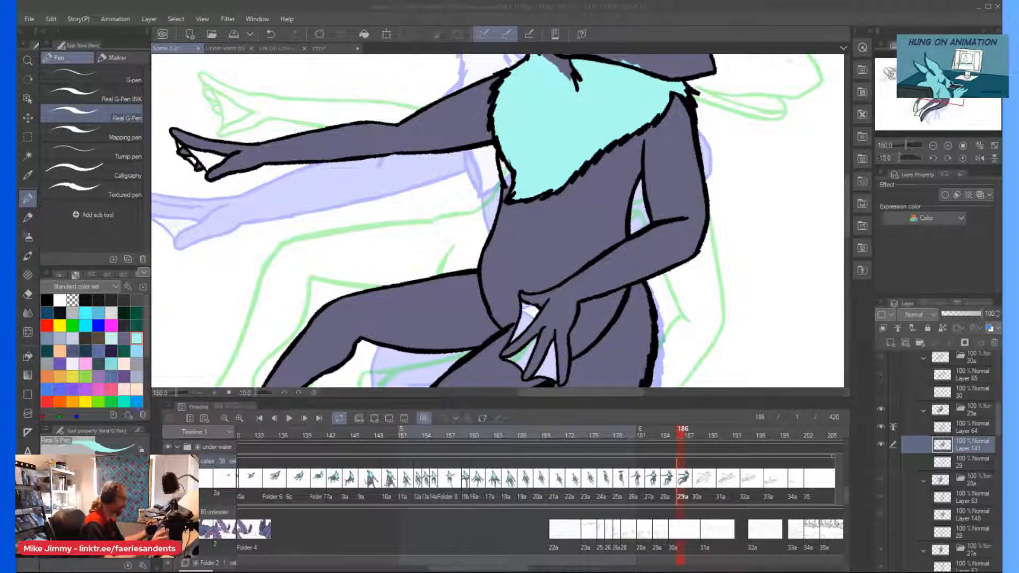
Fill the webbing between the fingers of both hands light cyan on Layer 141 with the Mapping pen.
click(124, 340)
click(106, 135)
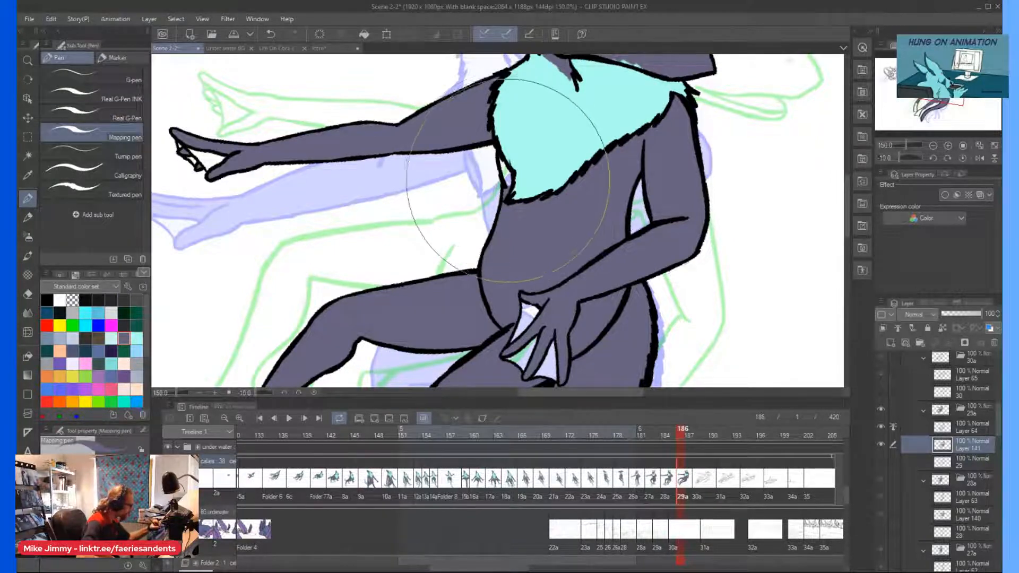
scroll(489, 123, down, 1)
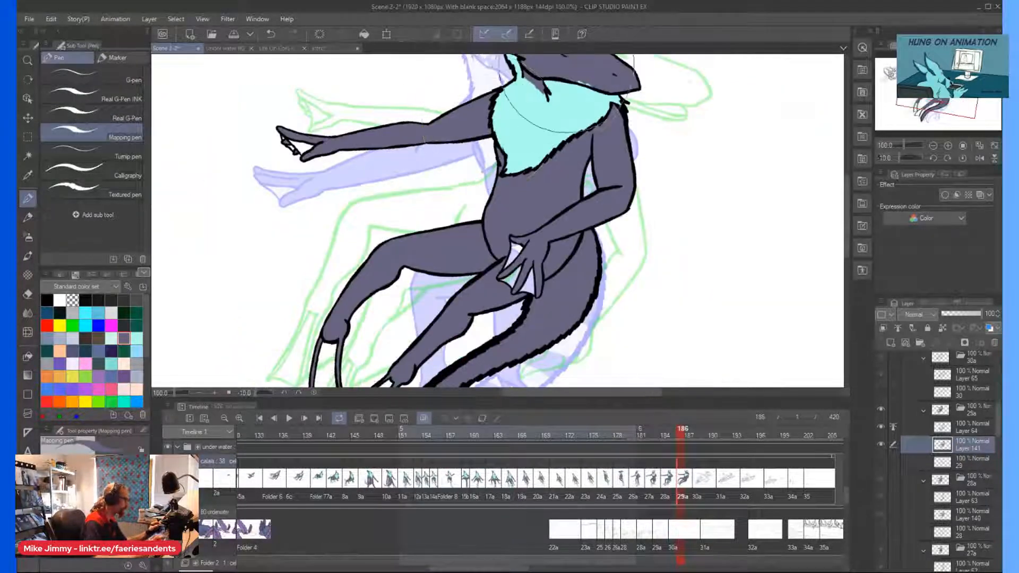
scroll(578, 90, up, 1)
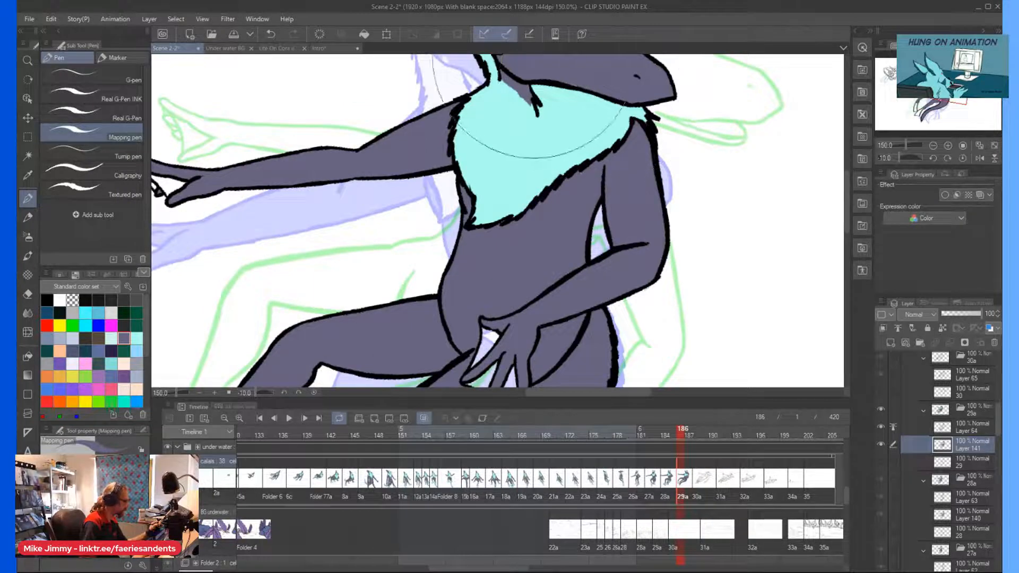
scroll(499, 209, down, 1)
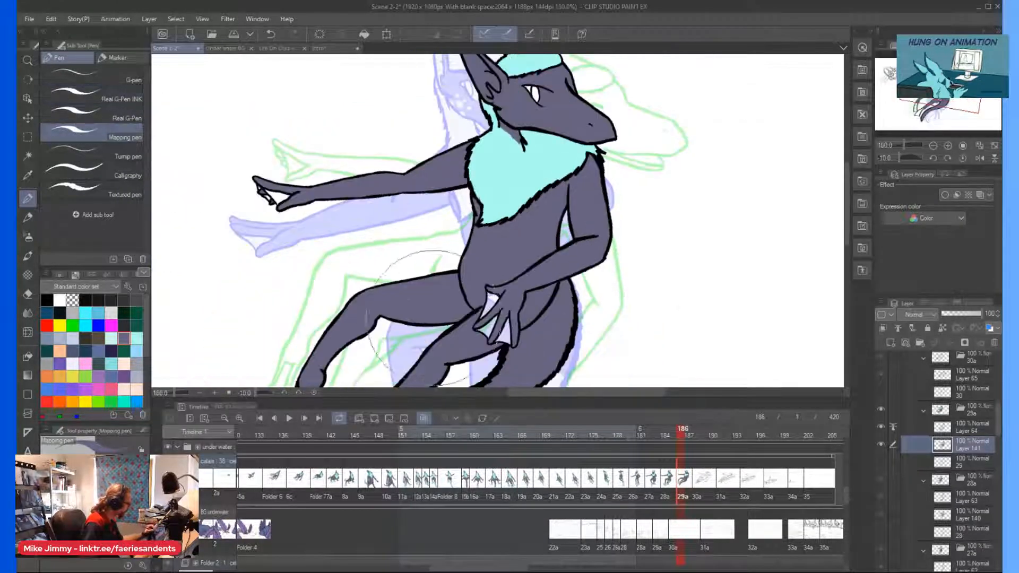
drag(496, 297, 492, 301)
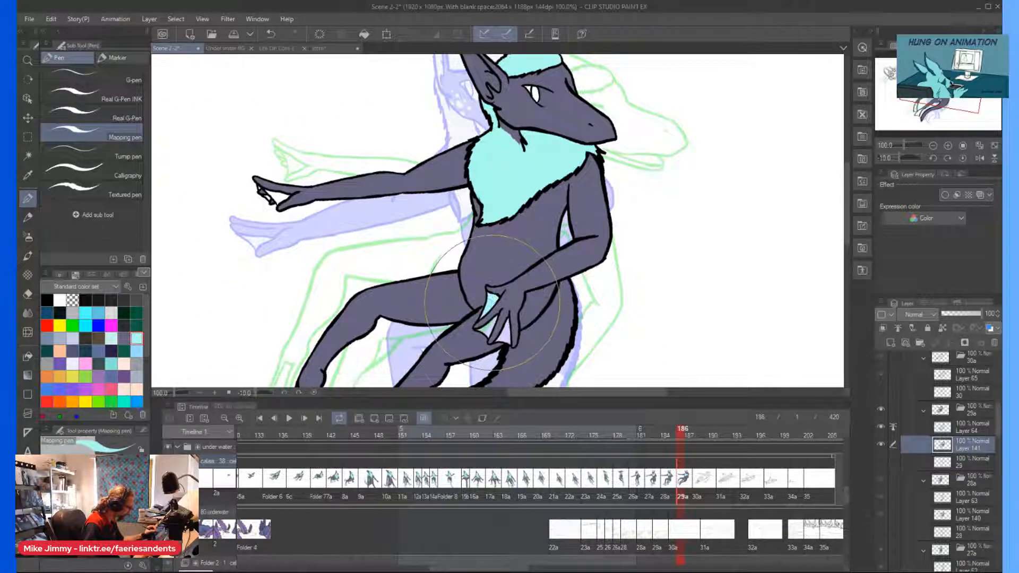
scroll(268, 209, up, 2)
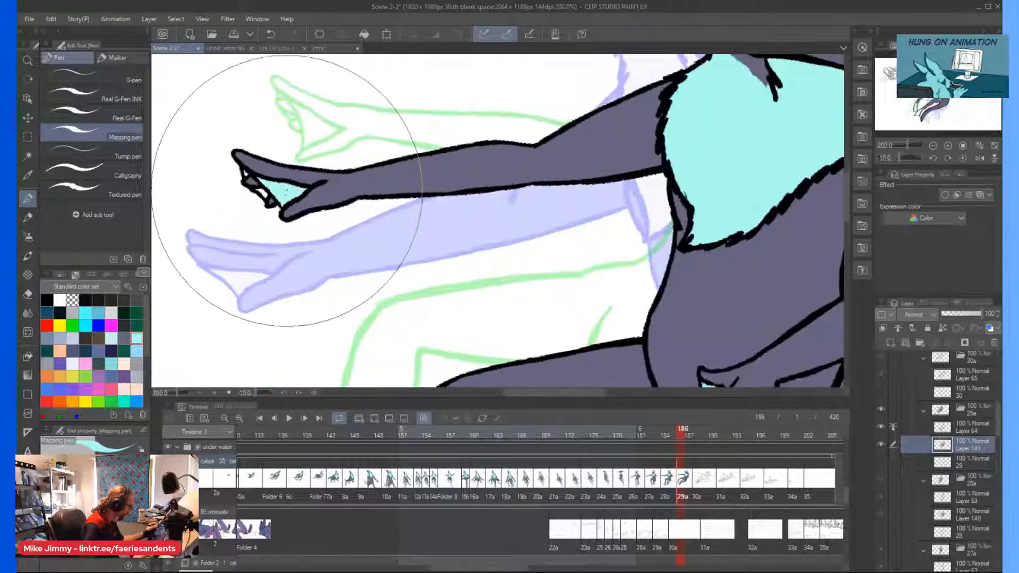
scroll(224, 169, down, 4)
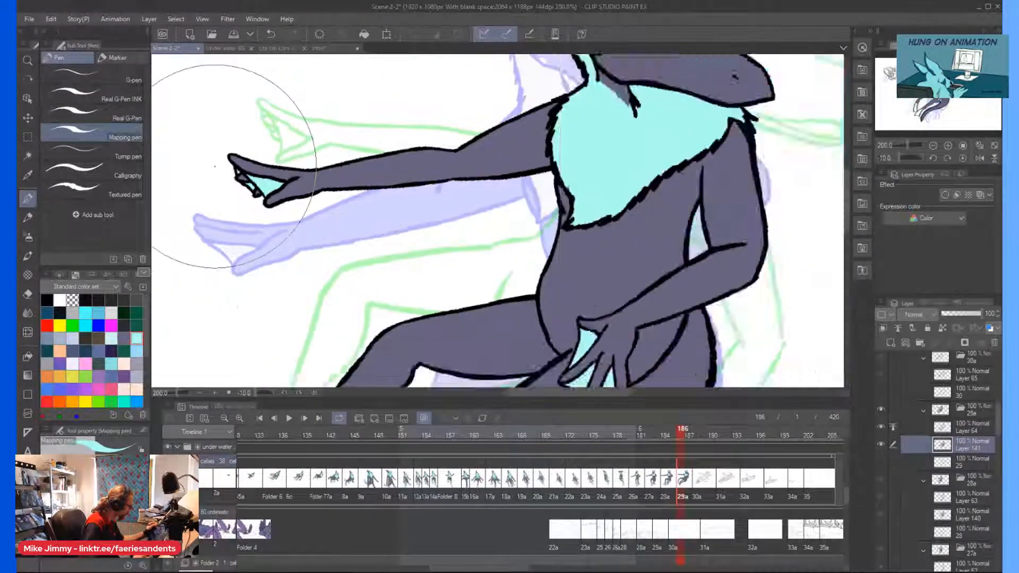
Fill the webbing of both feet light cyan up to the line art.
scroll(269, 311, up, 2)
mouse_move(270, 312)
mouse_down()
mouse_move(291, 280)
mouse_move(235, 269)
mouse_move(235, 245)
mouse_up()
scroll(176, 97, down, 3)
key(^)
key(^)
drag(167, 68, 198, 101)
Dot light cyan spots along the upper edge of the outstretched arm's shoulder with the Real G-Pen.
click(96, 108)
scroll(340, 143, up, 3)
scroll(340, 143, left, 2)
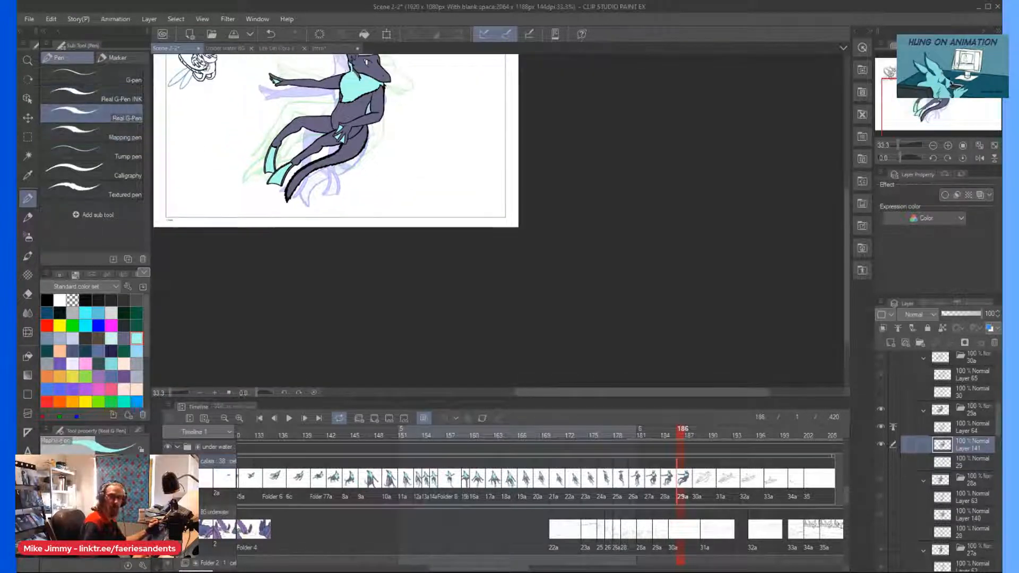
scroll(291, 154, up, 10)
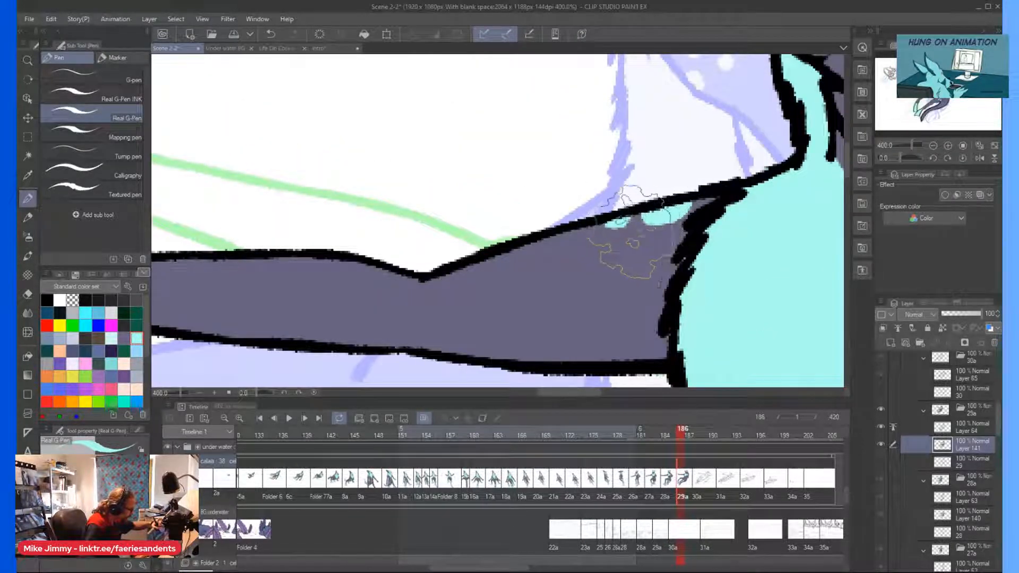
scroll(714, 199, down, 5)
scroll(682, 185, up, 5)
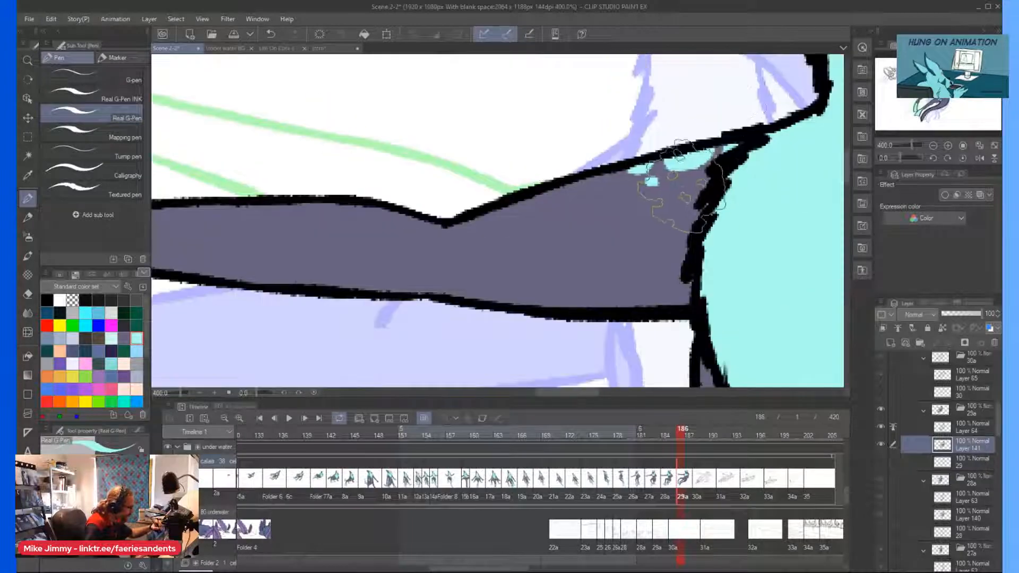
scroll(682, 187, down, 5)
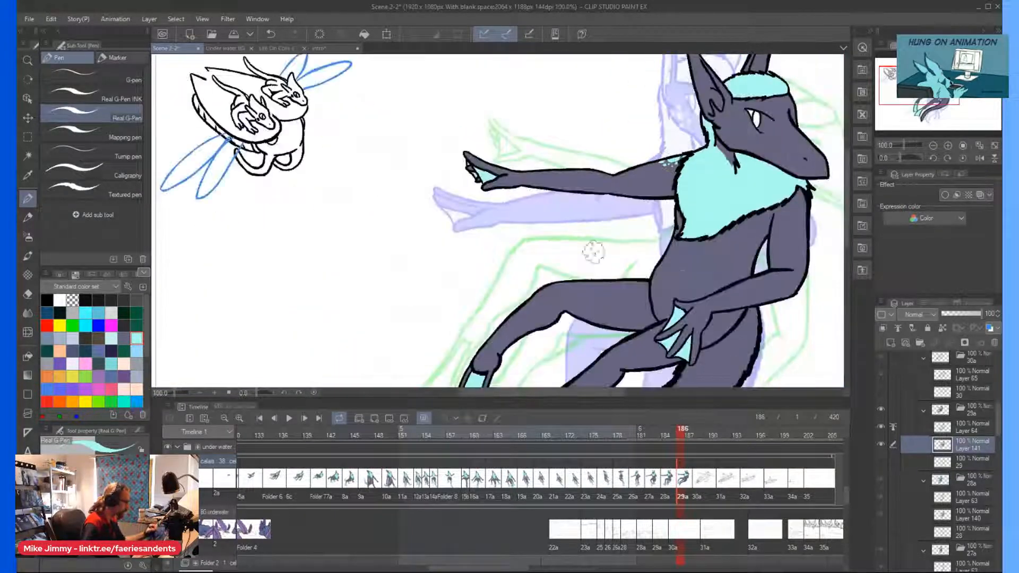
Paint light cyan spots on the shoulder of the bent arm, just below the chest fur.
scroll(769, 214, up, 5)
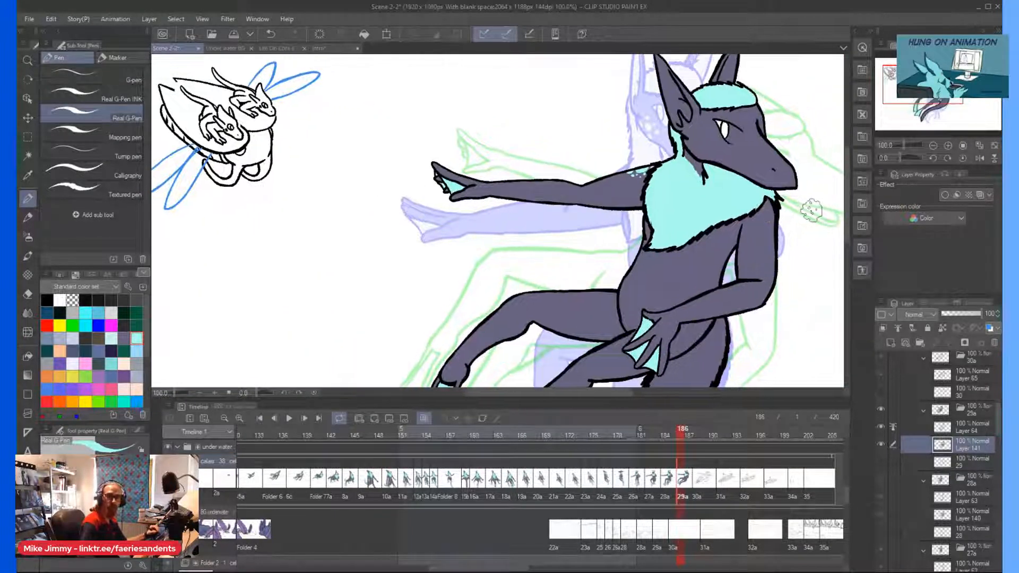
mouse_move(748, 212)
mouse_down()
mouse_move(739, 254)
mouse_move(738, 207)
mouse_move(761, 207)
mouse_up()
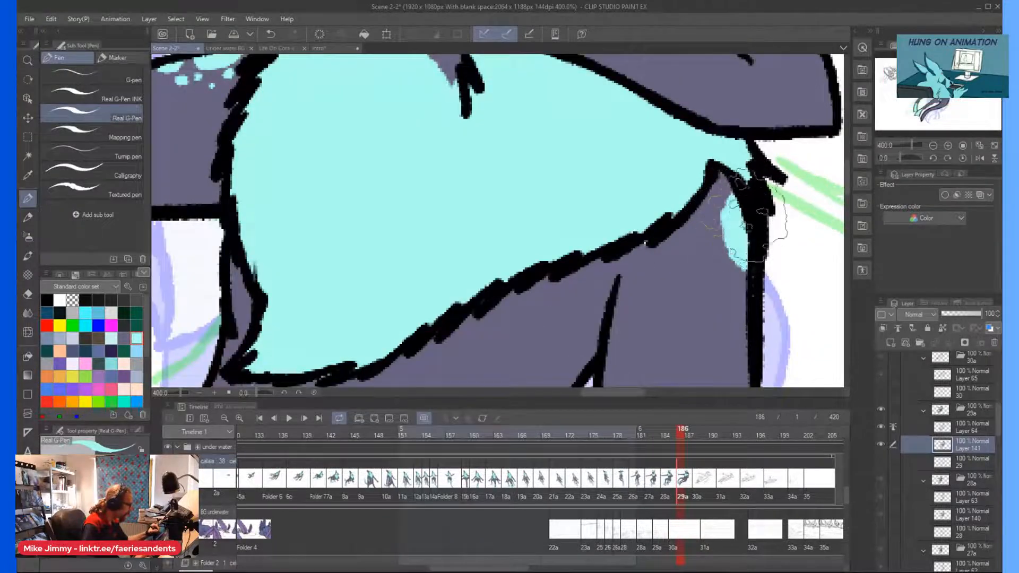
drag(748, 244, 724, 284)
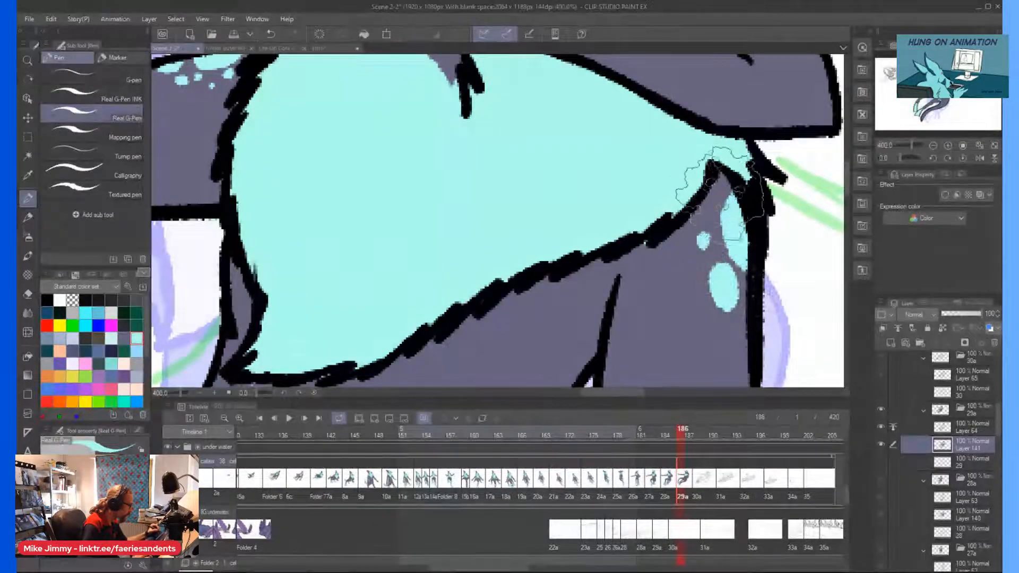
scroll(627, 209, down, 6)
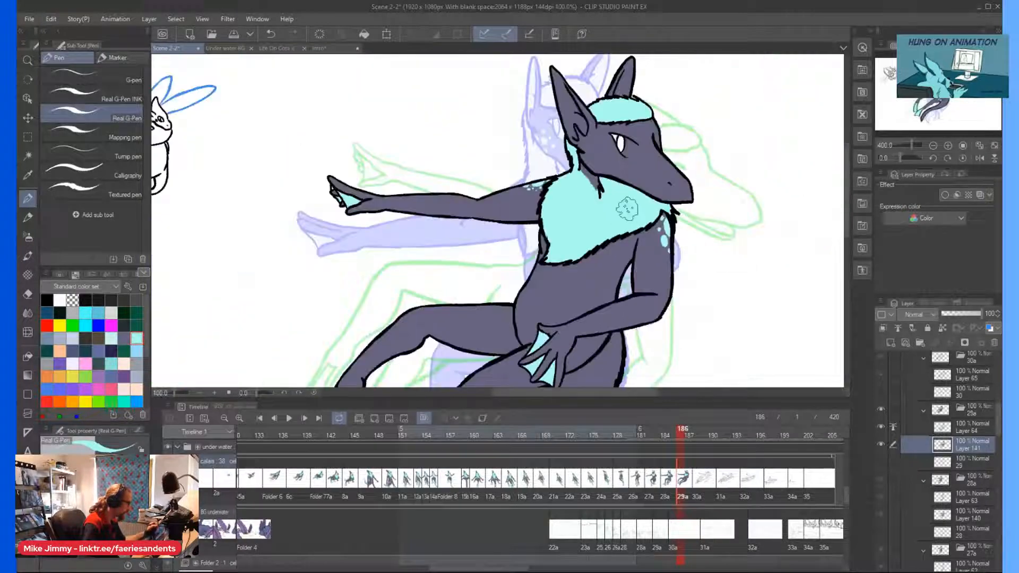
Color the iris of the eye and the inside of the near ear light cyan.
scroll(634, 160, up, 6)
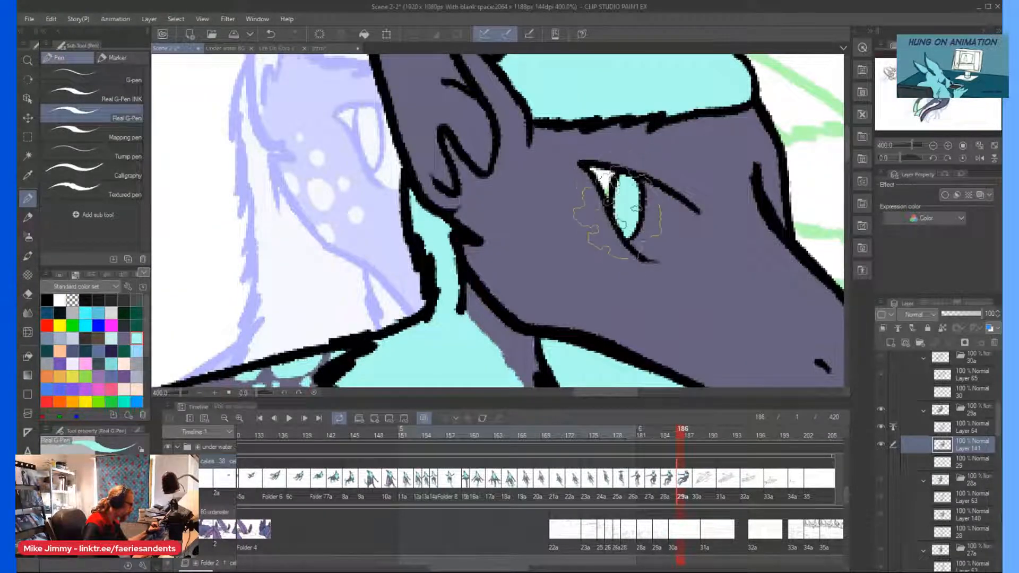
scroll(617, 209, down, 6)
scroll(556, 114, up, 2)
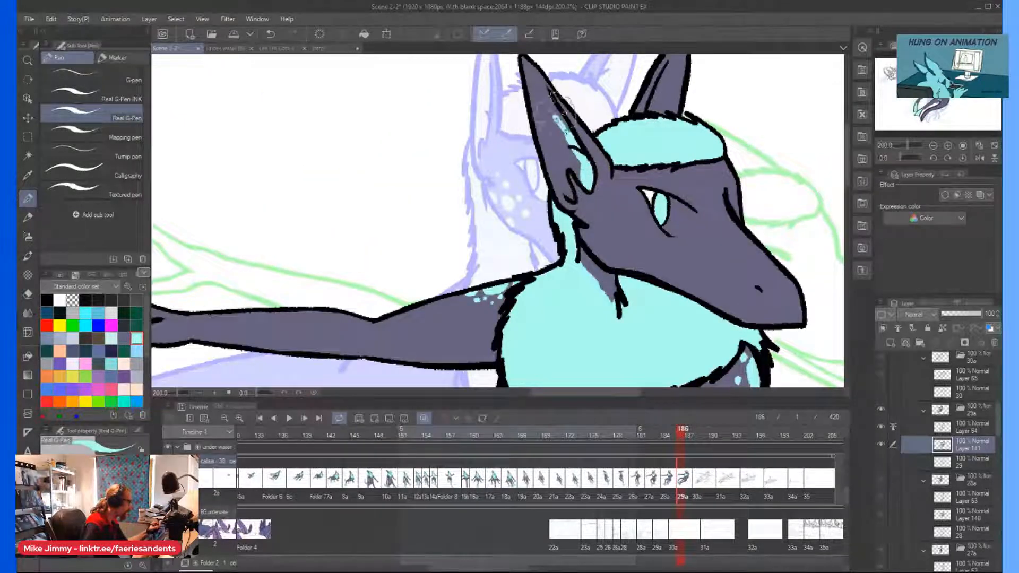
mouse_move(563, 120)
mouse_down()
mouse_move(524, 63)
mouse_move(548, 99)
mouse_up()
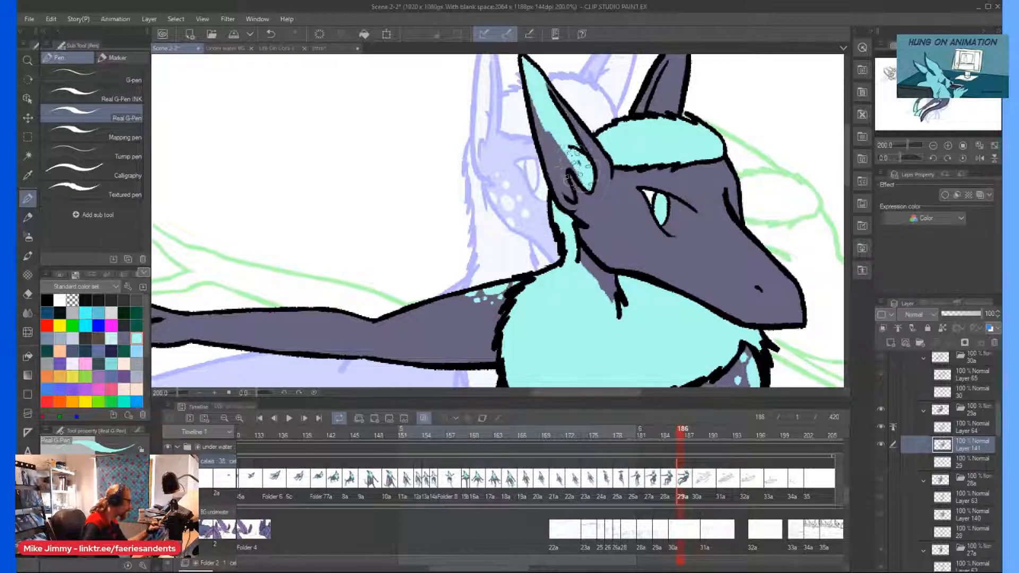
mouse_move(550, 127)
mouse_down()
mouse_move(528, 96)
mouse_move(543, 153)
mouse_up()
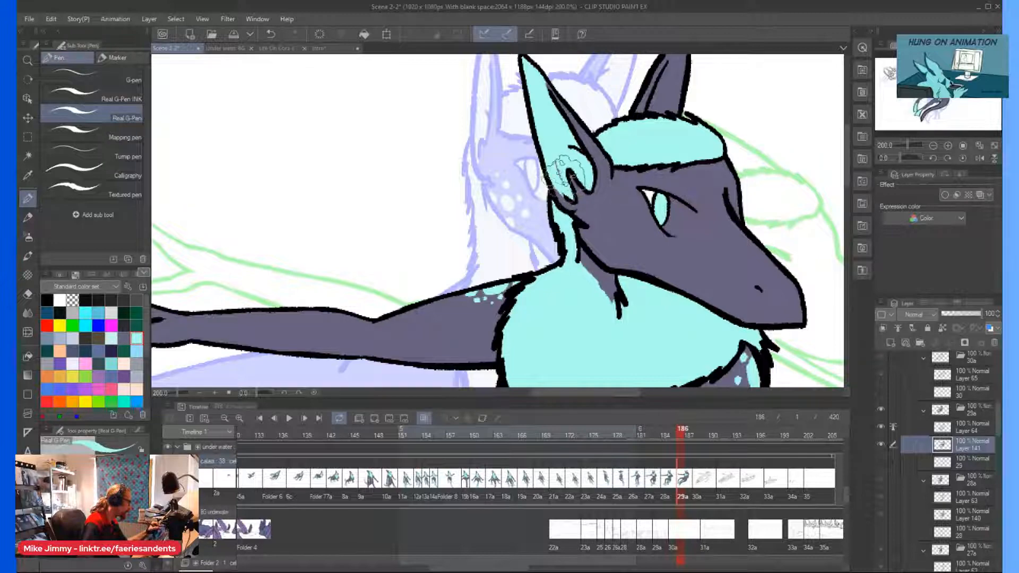
Paint the inside of the far ear light cyan.
scroll(558, 170, up, 4)
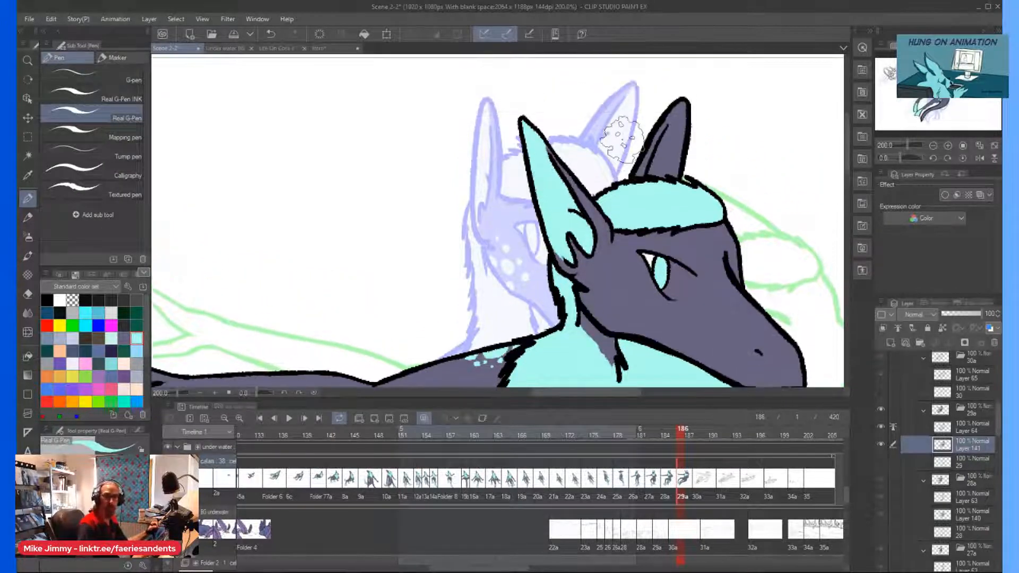
scroll(622, 140, up, 2)
mouse_move(709, 151)
mouse_down()
mouse_move(705, 158)
mouse_move(743, 87)
mouse_move(728, 125)
mouse_move(736, 218)
mouse_move(725, 204)
mouse_move(748, 117)
mouse_move(679, 222)
mouse_move(701, 149)
mouse_move(738, 98)
mouse_up()
scroll(717, 80, down, 6)
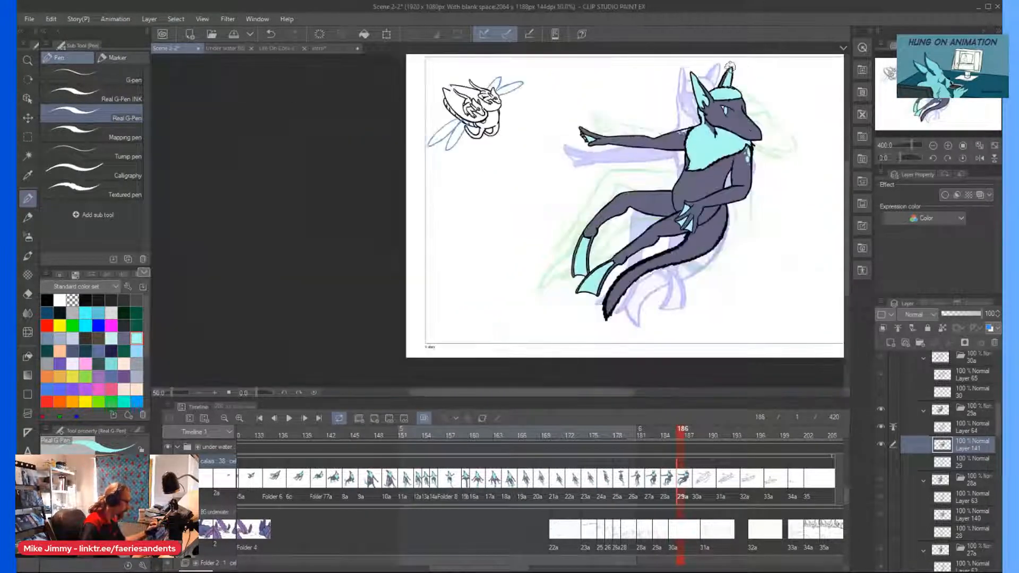
Paint a row of light cyan spots along the top of the raised thigh beside the hip.
scroll(716, 212, up, 1)
scroll(721, 211, up, 2)
scroll(682, 199, up, 4)
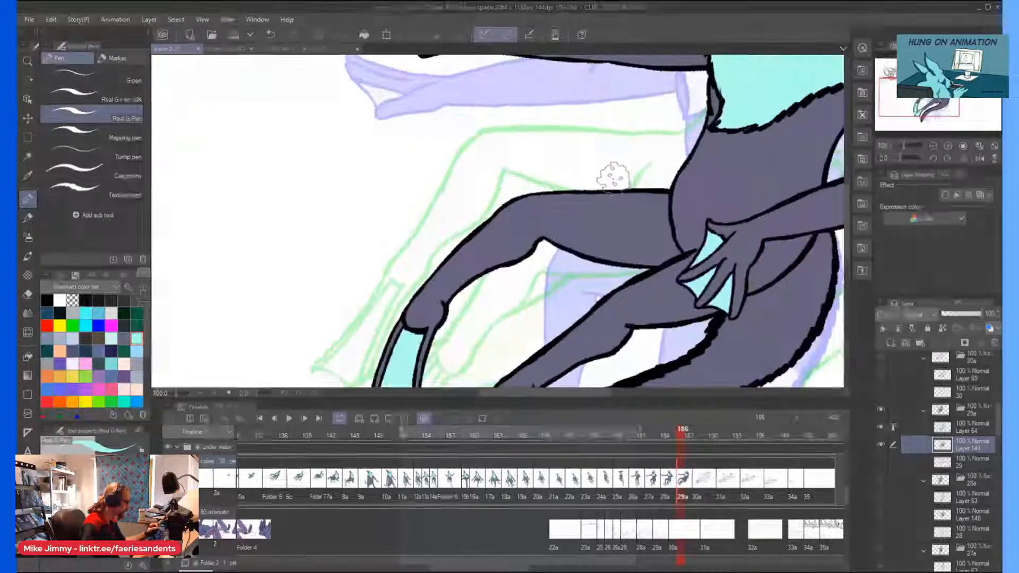
click(600, 196)
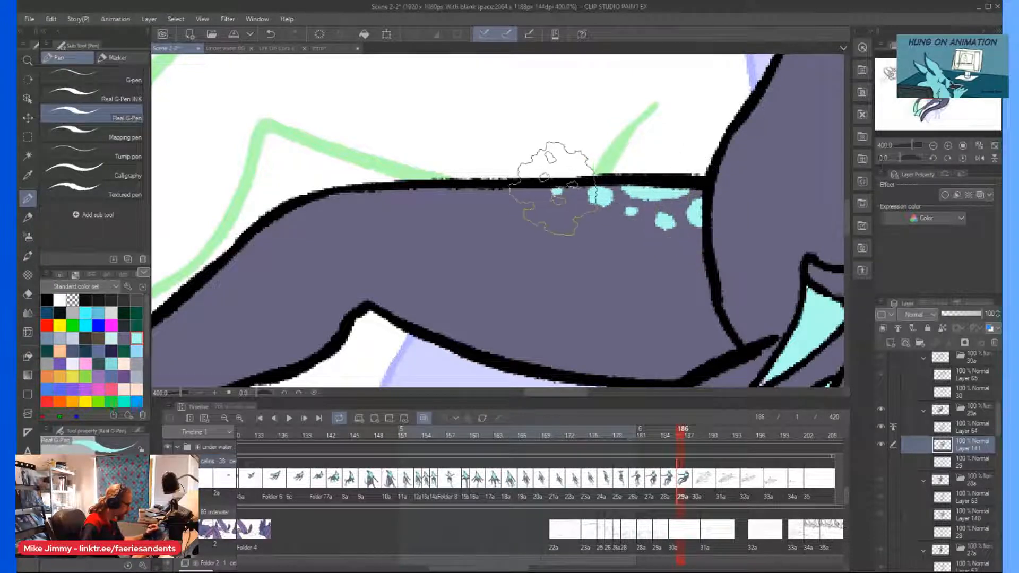
scroll(531, 154, down, 4)
Dot light cyan spots on the hip between the resting hand and the base of the tail.
scroll(684, 183, up, 3)
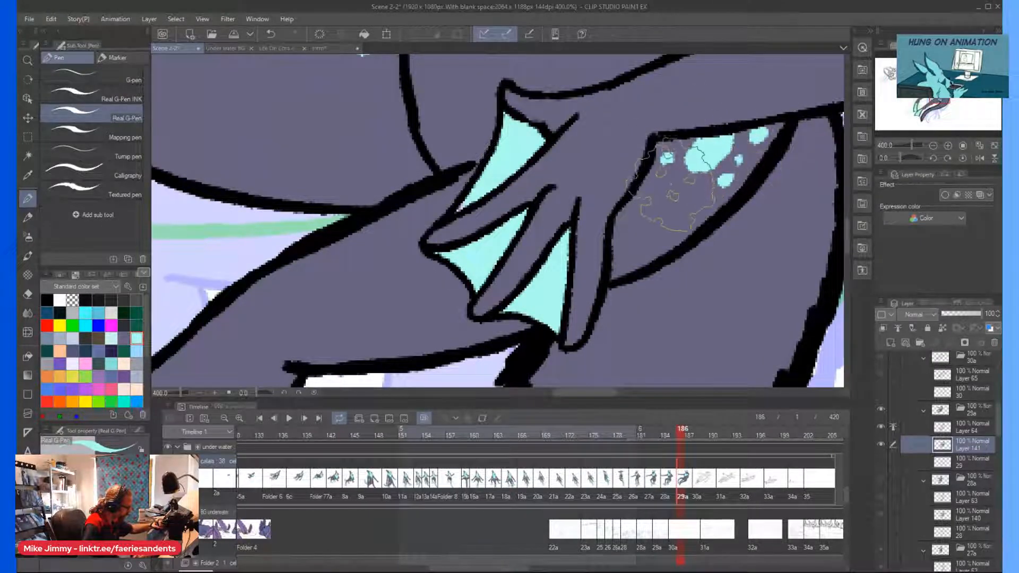
click(671, 184)
scroll(651, 109, down, 3)
Paint a cluster of large and small light cyan spots over the base of the tail.
scroll(719, 111, up, 3)
mouse_move(722, 102)
mouse_down()
mouse_move(734, 143)
mouse_move(728, 104)
mouse_move(739, 114)
mouse_move(706, 93)
mouse_up()
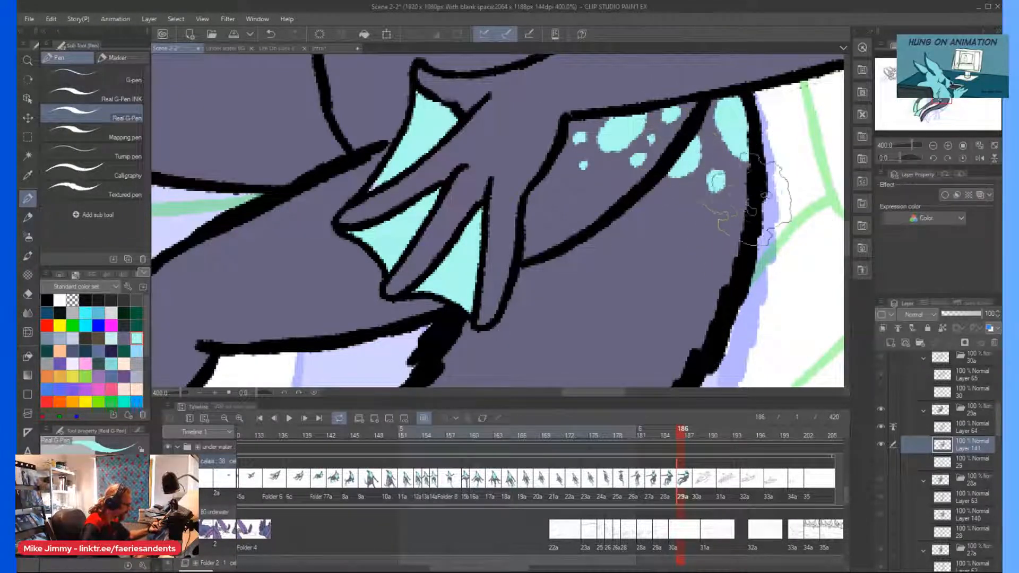
drag(743, 205, 739, 245)
click(707, 210)
click(736, 175)
drag(678, 205, 685, 225)
click(707, 248)
click(719, 237)
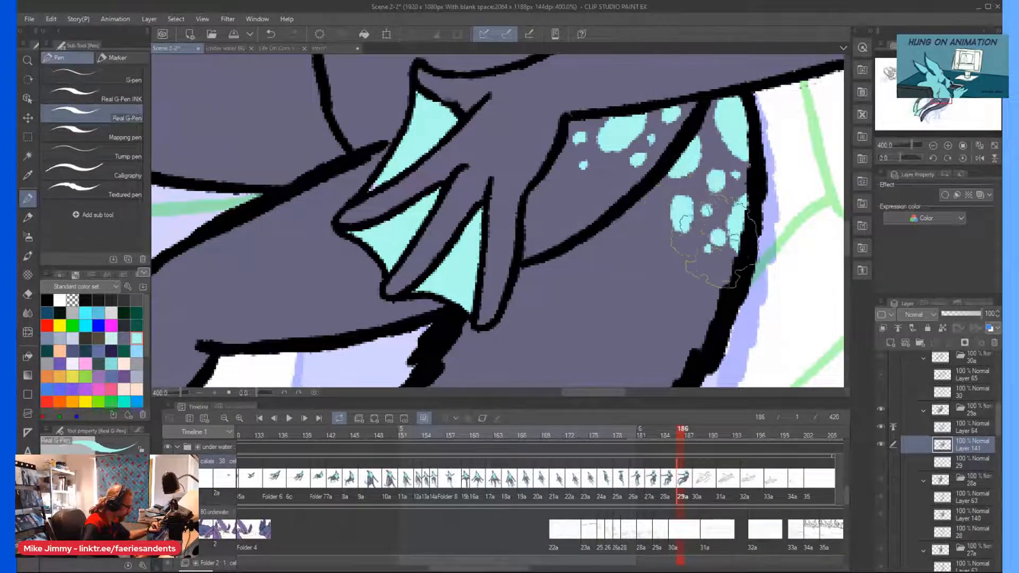
scroll(679, 223, down, 8)
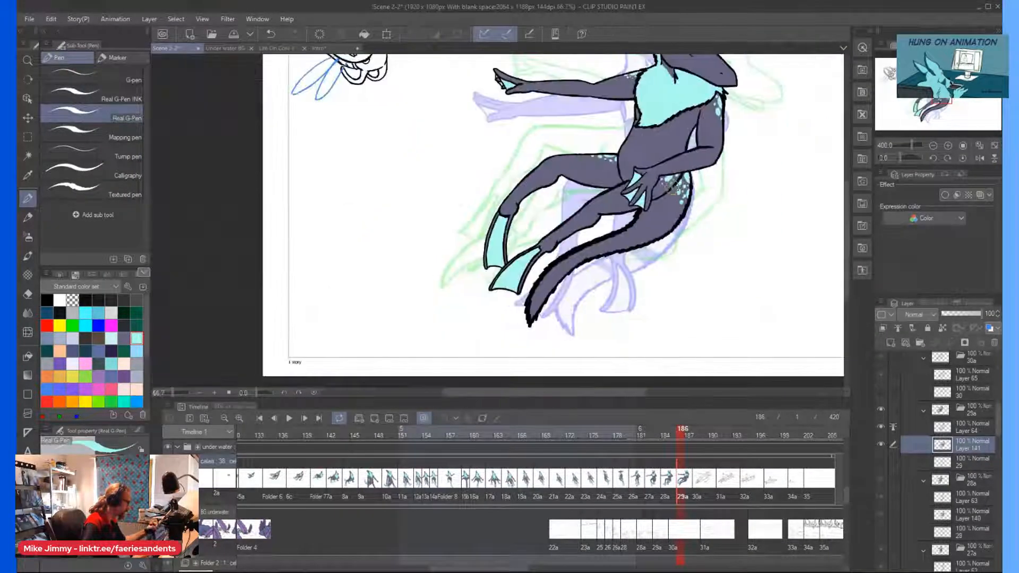
Outline the tail tip's marking with a curved upper edge and fill it light cyan down to the point.
scroll(554, 290, up, 3)
drag(602, 268, 586, 280)
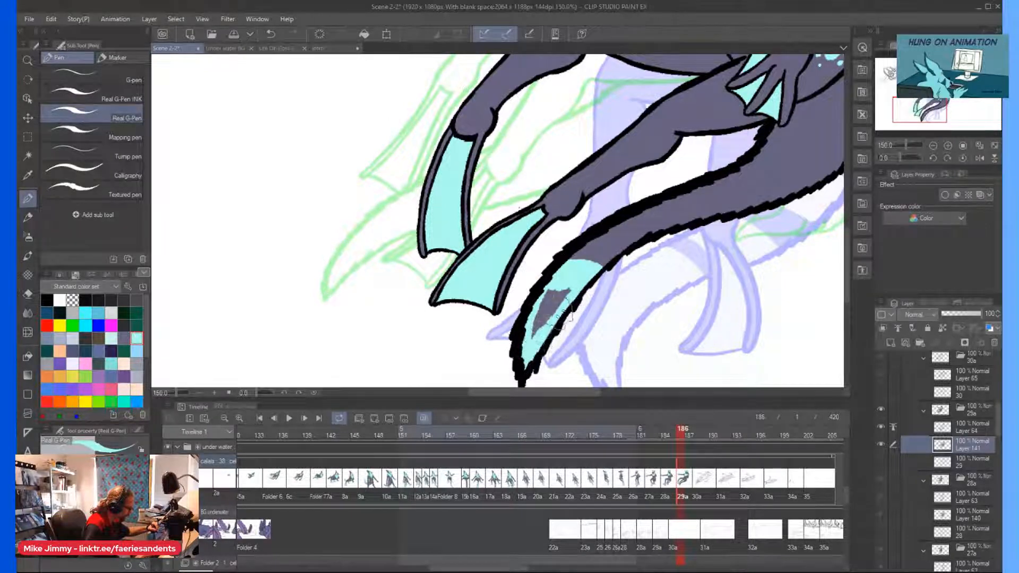
drag(535, 334, 542, 307)
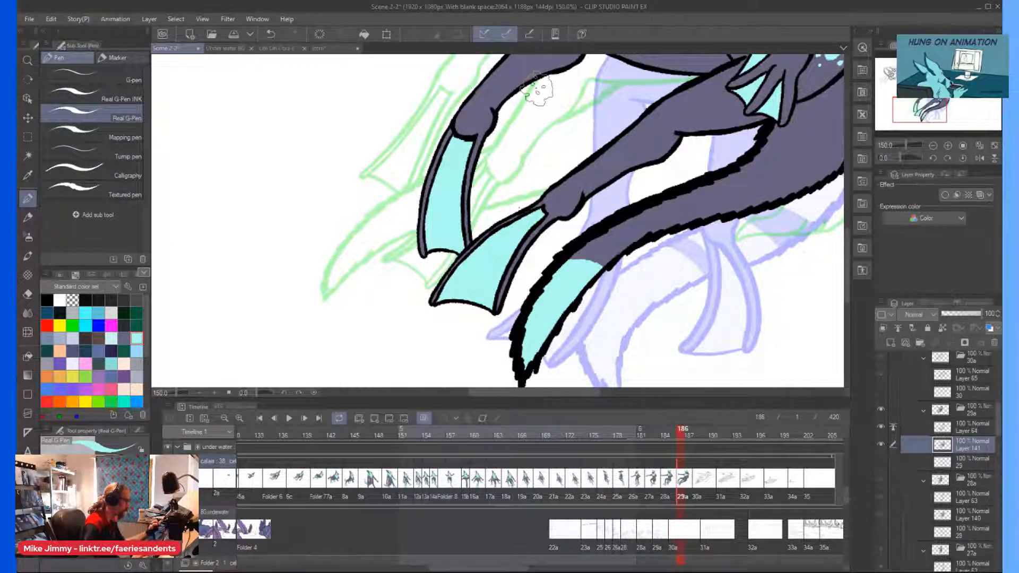
scroll(531, 171, down, 1)
Paint two light cyan bands across the tail above its tip, separated by narrow grey-purple gaps, and save the scene.
scroll(605, 208, up, 1)
scroll(525, 228, up, 1)
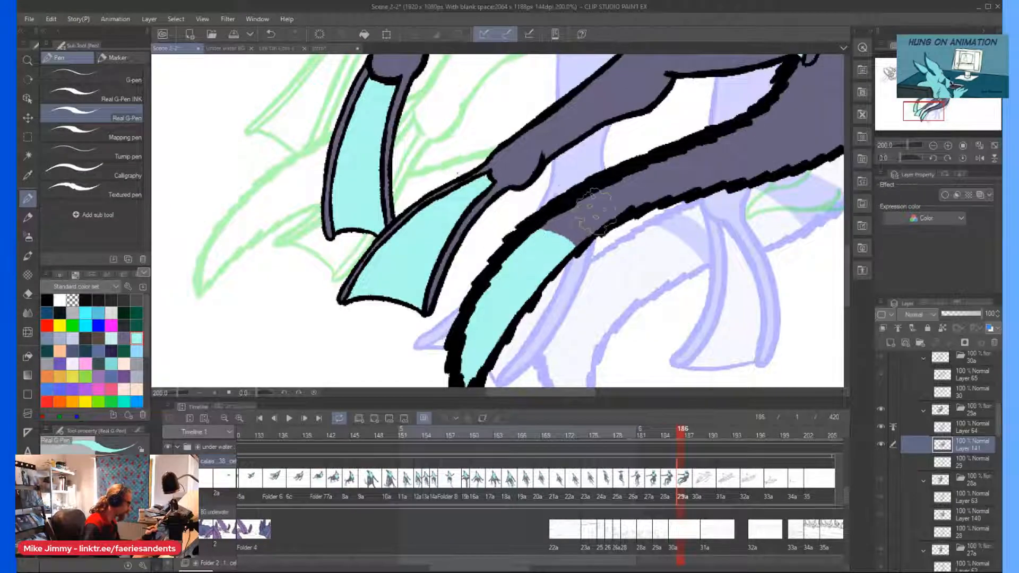
drag(573, 205, 602, 223)
mouse_move(622, 178)
mouse_down()
mouse_move(658, 197)
mouse_move(611, 168)
mouse_move(645, 195)
mouse_move(599, 184)
mouse_move(627, 211)
mouse_move(602, 212)
mouse_up()
scroll(644, 150, down, 1)
drag(709, 84, 673, 127)
scroll(674, 129, up, 1)
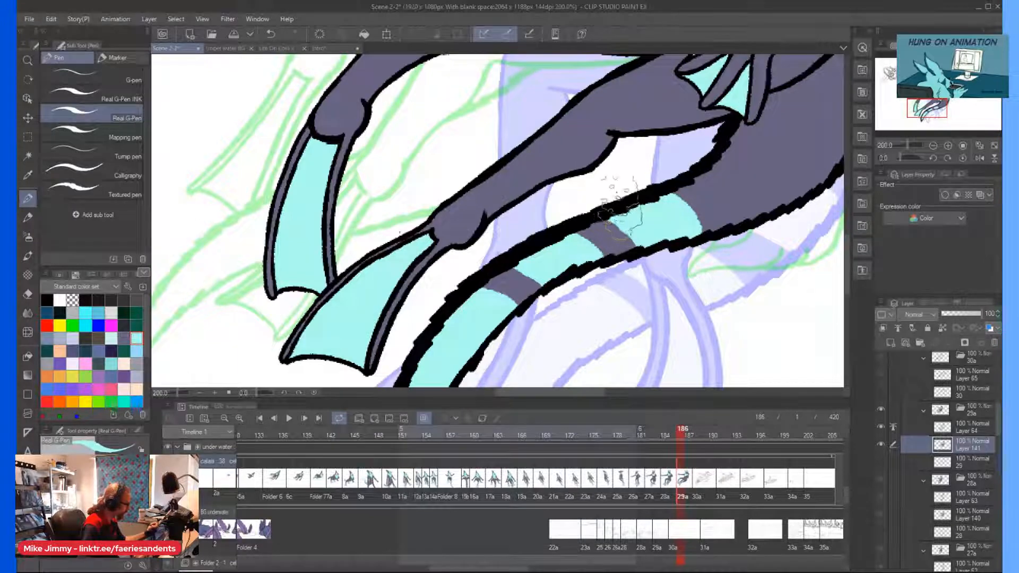
scroll(618, 207, down, 4)
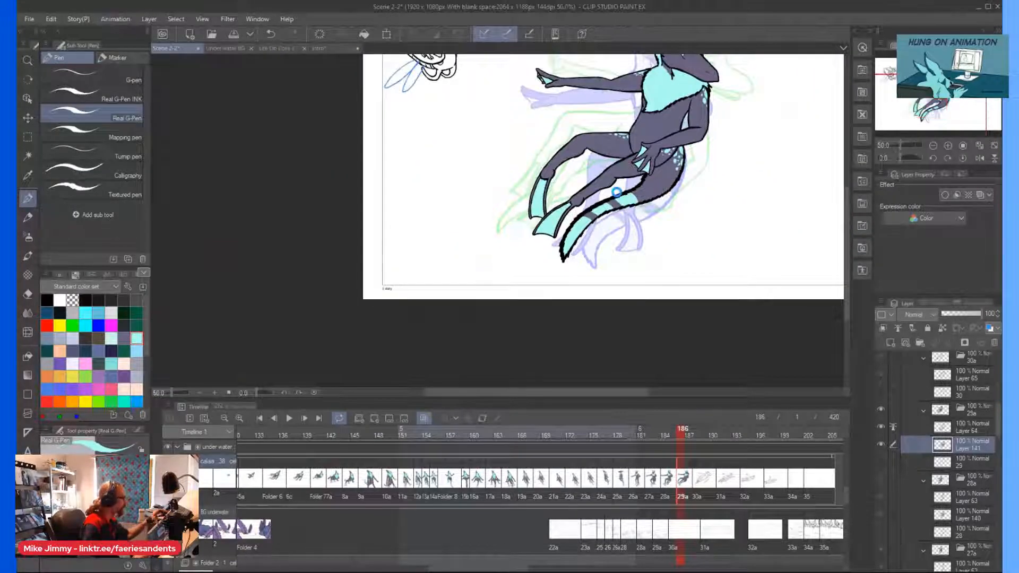
key(ctrl+s)
Paint the eye white of cel 29a pale cyan on both sides of the iris, rounding its outer edge.
scroll(617, 192, up, 3)
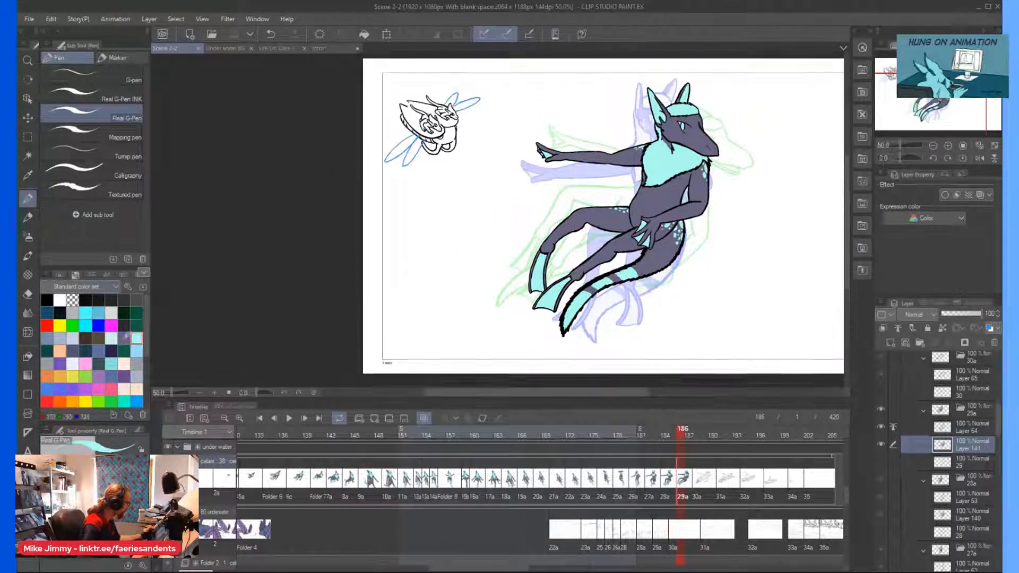
scroll(682, 205, up, 8)
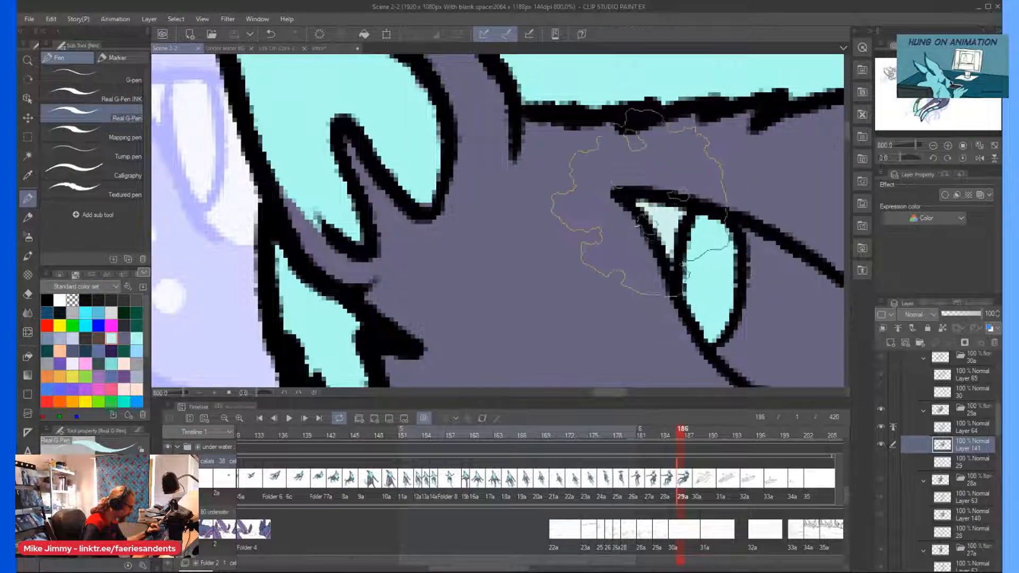
scroll(681, 201, down, 2)
scroll(701, 286, up, 2)
mouse_move(678, 286)
mouse_down()
mouse_move(711, 272)
mouse_move(786, 204)
mouse_move(732, 149)
mouse_move(669, 139)
mouse_move(706, 242)
mouse_up()
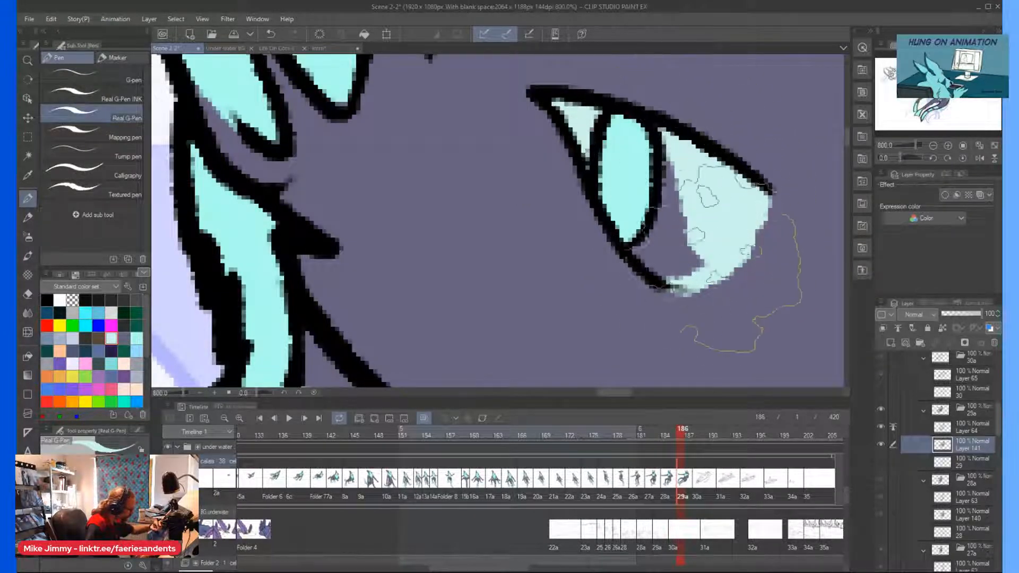
mouse_move(682, 167)
mouse_down()
mouse_move(658, 252)
mouse_move(677, 171)
mouse_move(643, 252)
mouse_up()
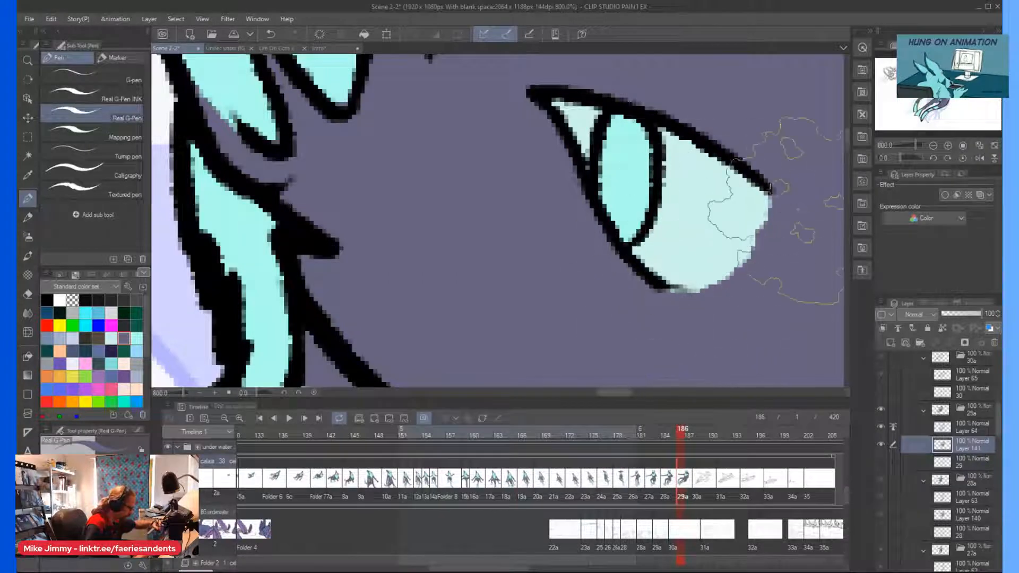
scroll(764, 249, down, 8)
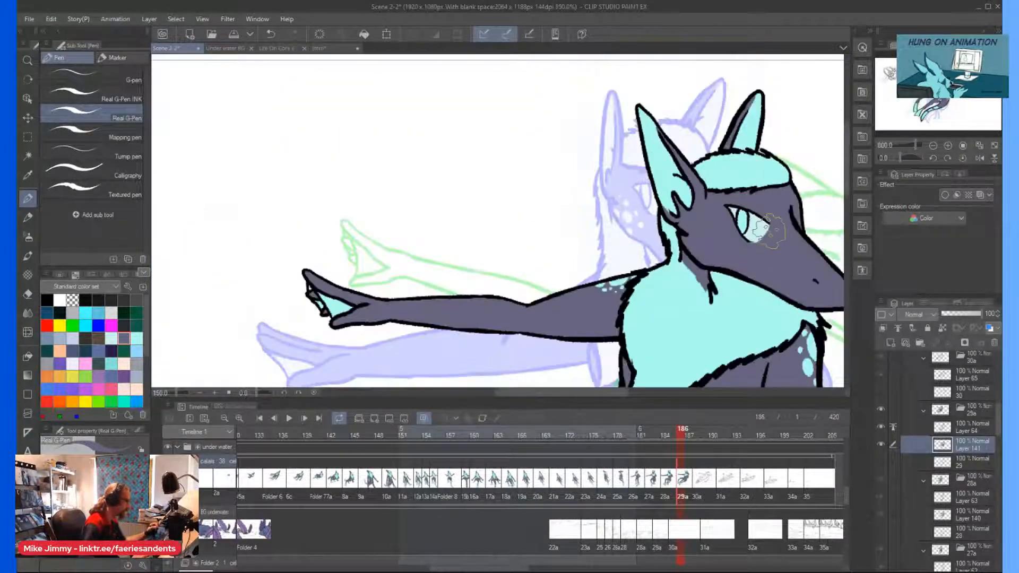
Dot a cluster of large and small light cyan spots on the cheek below the ear, and save the scene.
scroll(783, 252, up, 1)
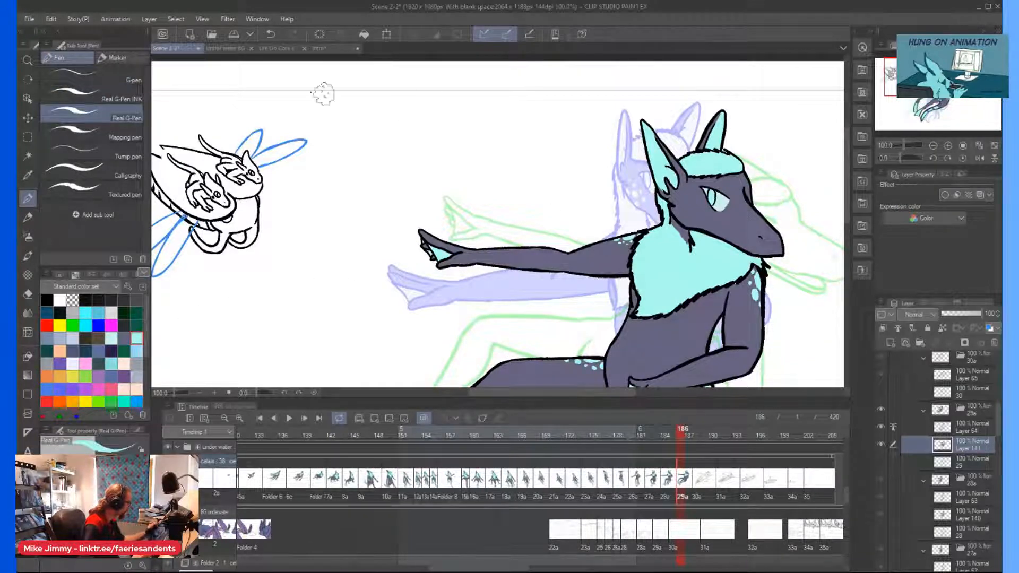
scroll(681, 212, up, 1)
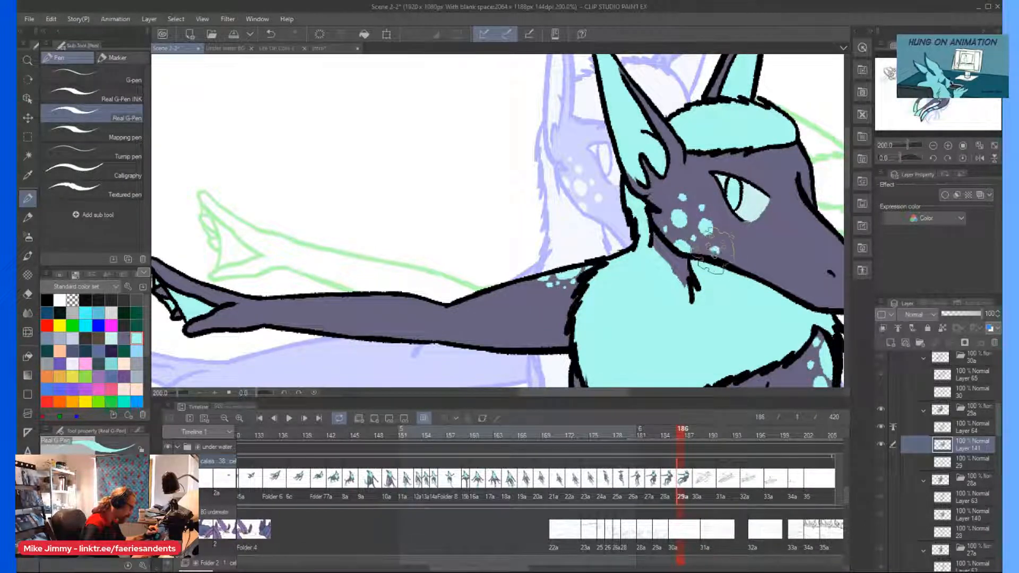
scroll(586, 148, down, 3)
scroll(586, 148, down, 1)
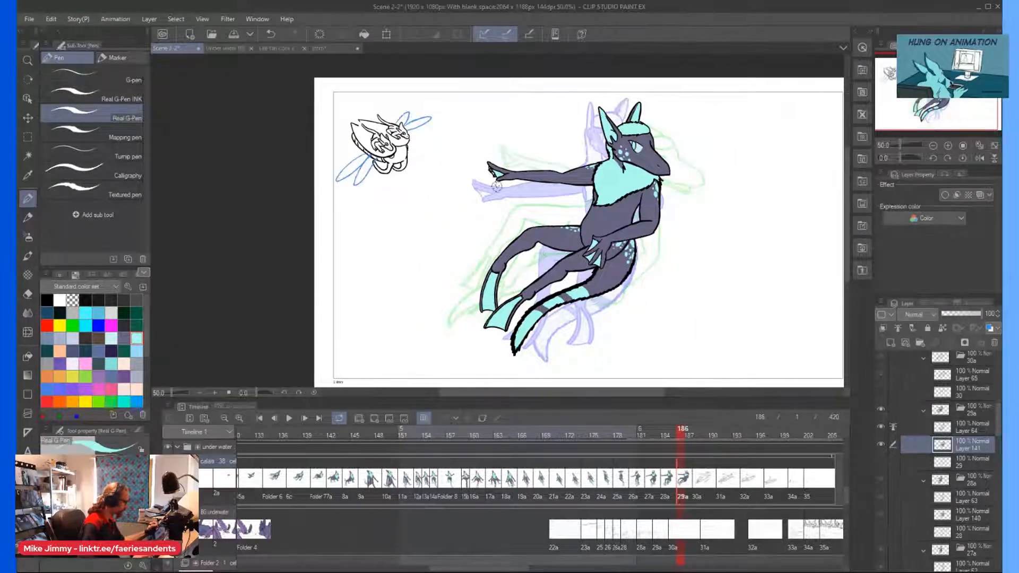
key(ctrl+s)
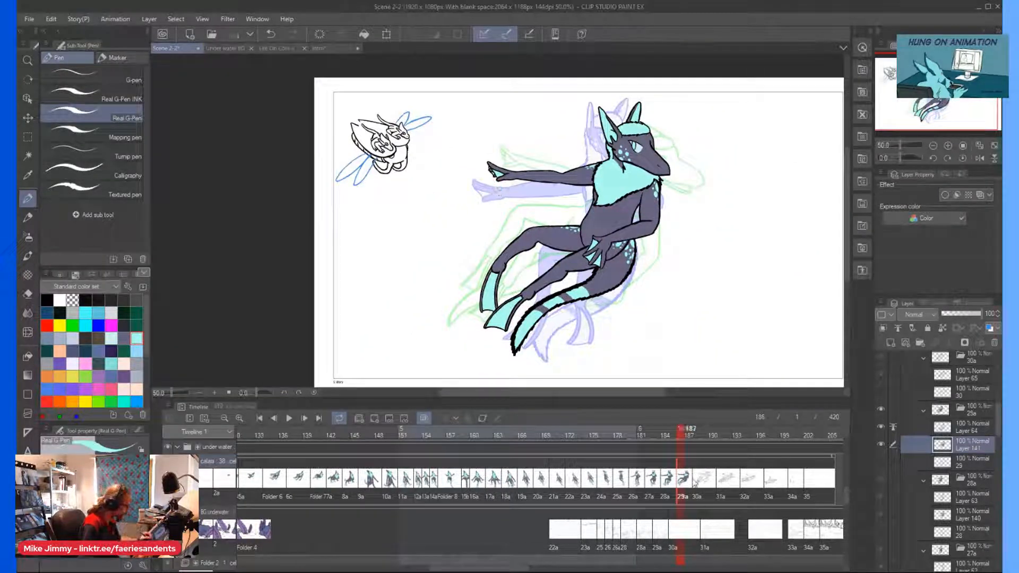
Go to cel 30a, add a raster layer beneath Layer 65, set Layer 65 as the reference layer, and make the new layer active.
click(698, 471)
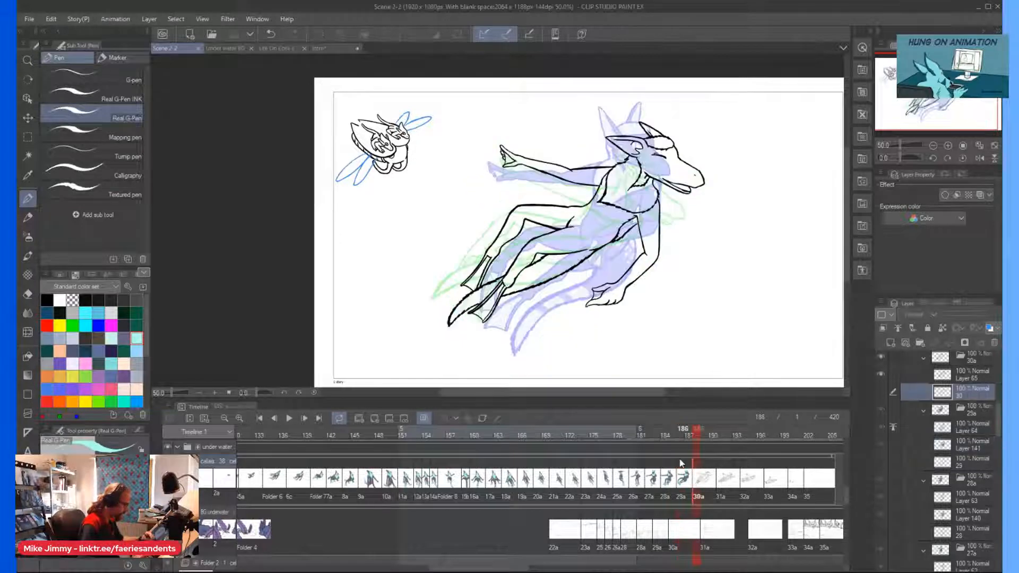
click(887, 343)
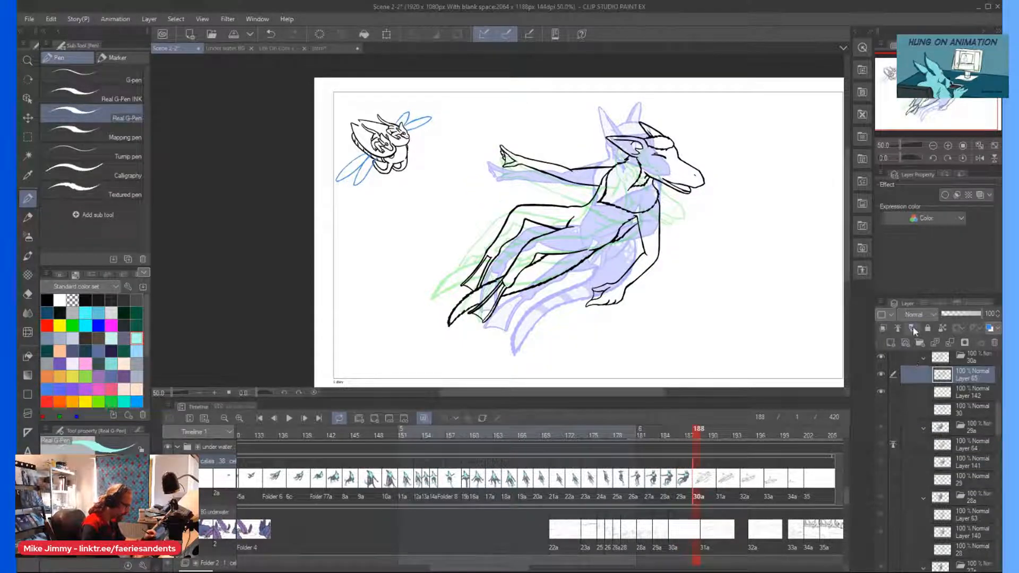
click(936, 393)
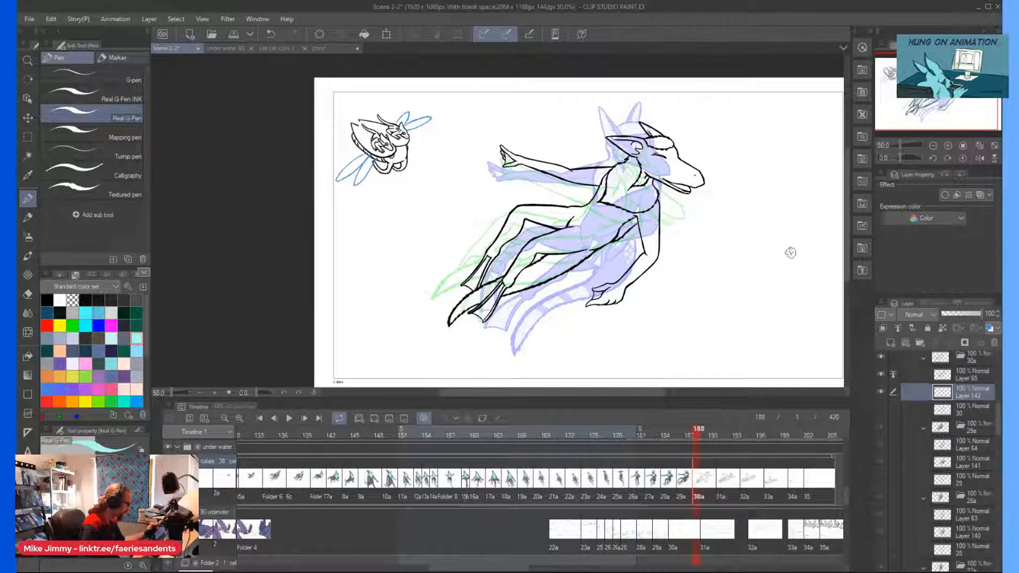
Fill the head, snout and ears of cel 30a grey-purple with the Mapping pen, leaving the head tuft and chest fur unpainted.
scroll(646, 159, up, 2)
drag(655, 149, 628, 165)
scroll(656, 143, up, 1)
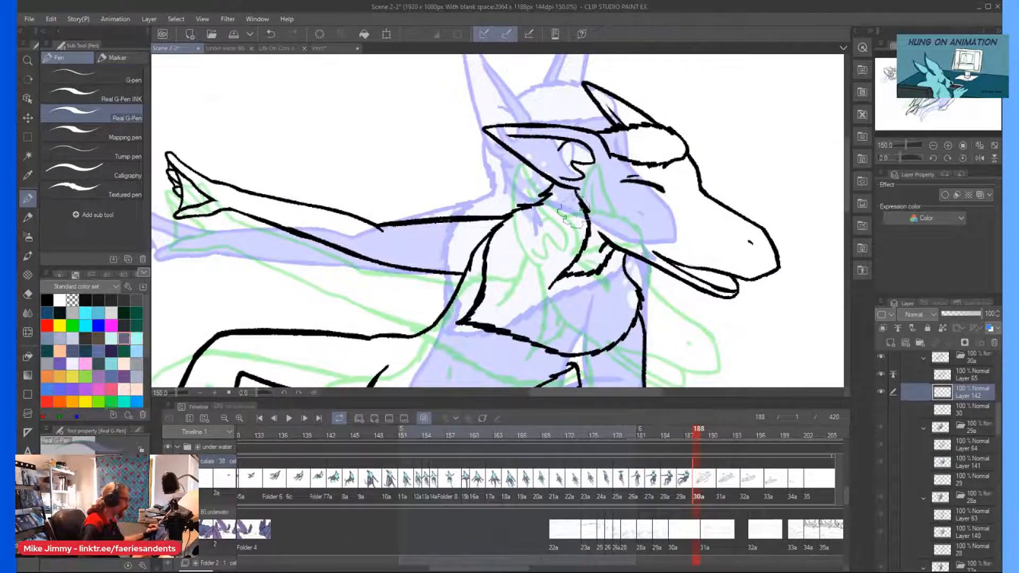
click(113, 137)
mouse_move(618, 208)
mouse_down()
mouse_move(543, 149)
mouse_move(710, 242)
mouse_move(611, 172)
mouse_move(624, 114)
mouse_up()
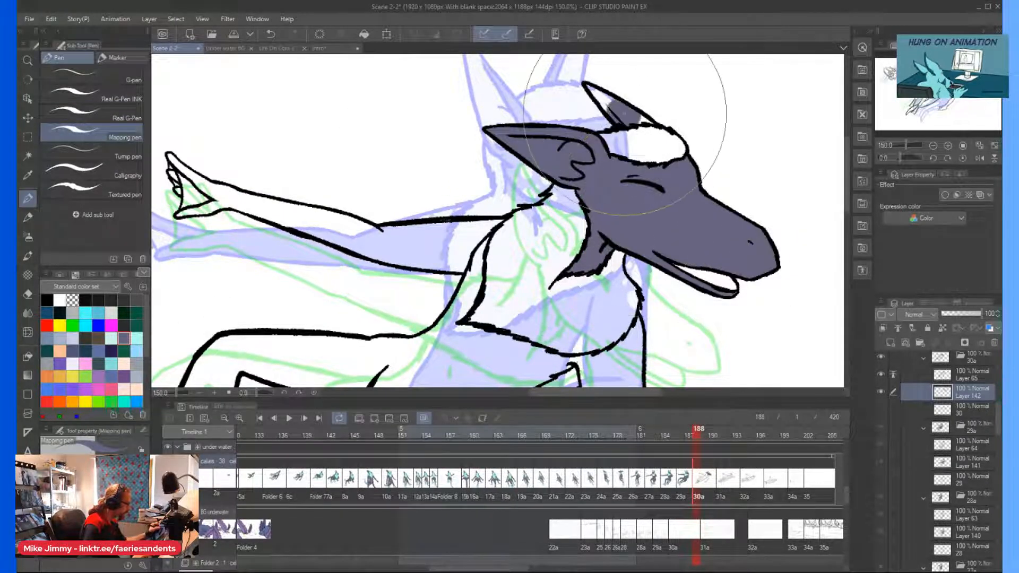
Fill the lowered arm grey-purple from the shoulder to the fingertips.
scroll(530, 212, down, 2)
scroll(501, 279, up, 1)
mouse_move(503, 278)
mouse_down()
mouse_move(502, 263)
mouse_move(502, 324)
mouse_move(468, 372)
mouse_up()
scroll(444, 376, down, 2)
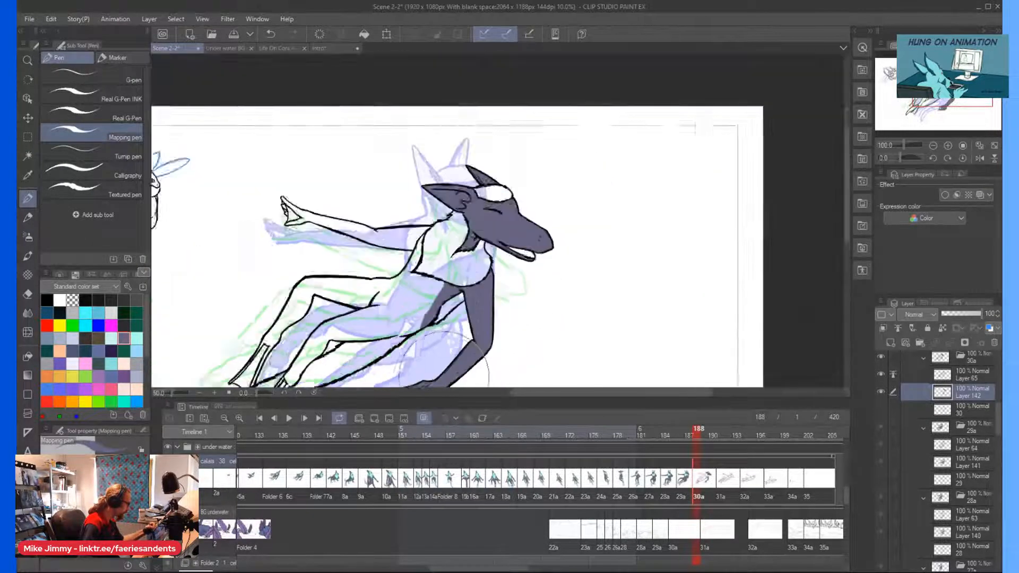
scroll(444, 366, down, 1)
scroll(410, 341, up, 2)
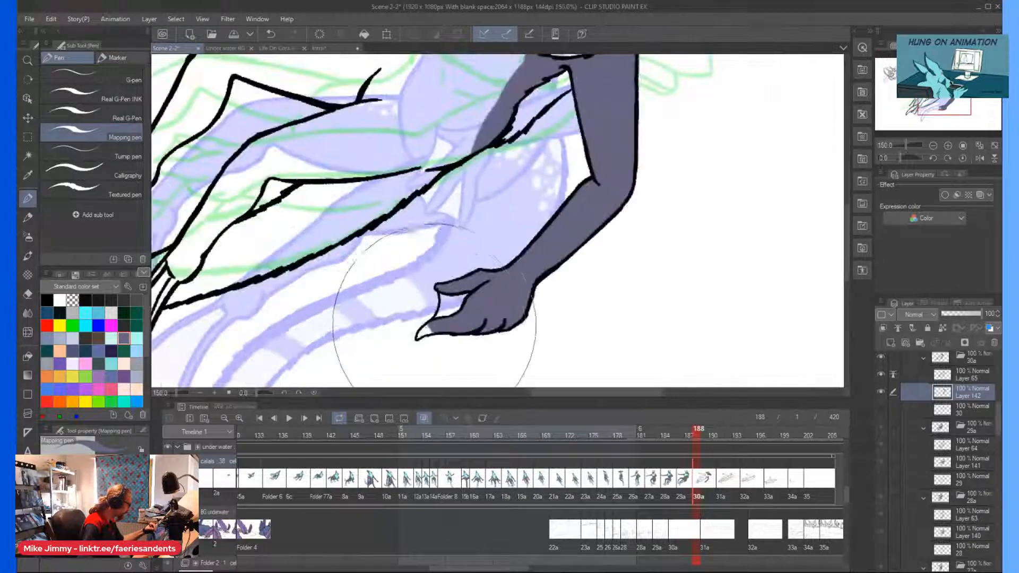
scroll(420, 318, down, 3)
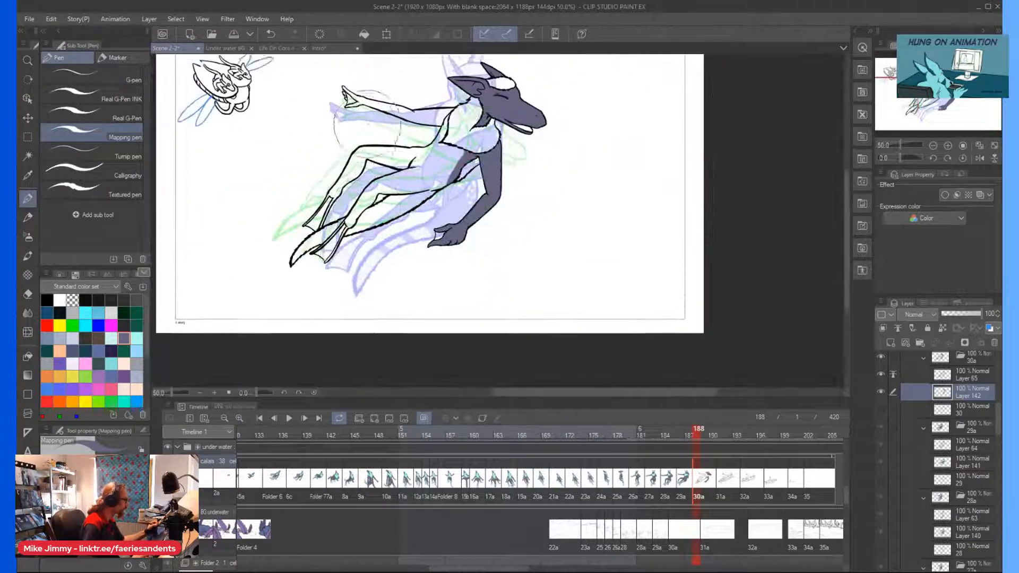
Fill the torso, both thighs, the near lower leg and the base of the tail grey-purple.
scroll(436, 124, up, 2)
mouse_move(460, 138)
mouse_down()
mouse_move(441, 194)
mouse_move(372, 255)
mouse_move(308, 276)
mouse_move(287, 324)
mouse_move(275, 326)
mouse_up()
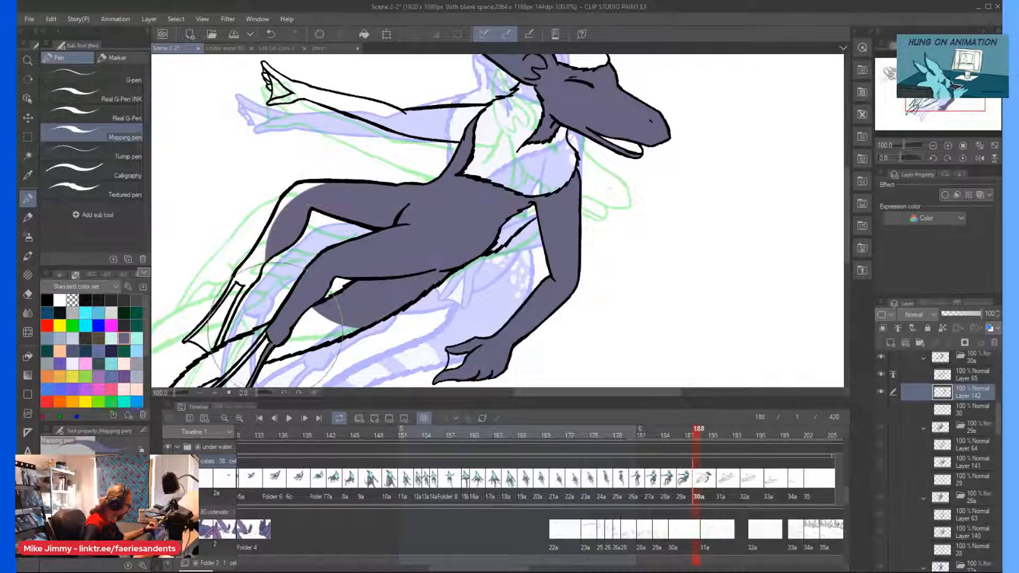
scroll(275, 325, down, 2)
scroll(270, 318, up, 4)
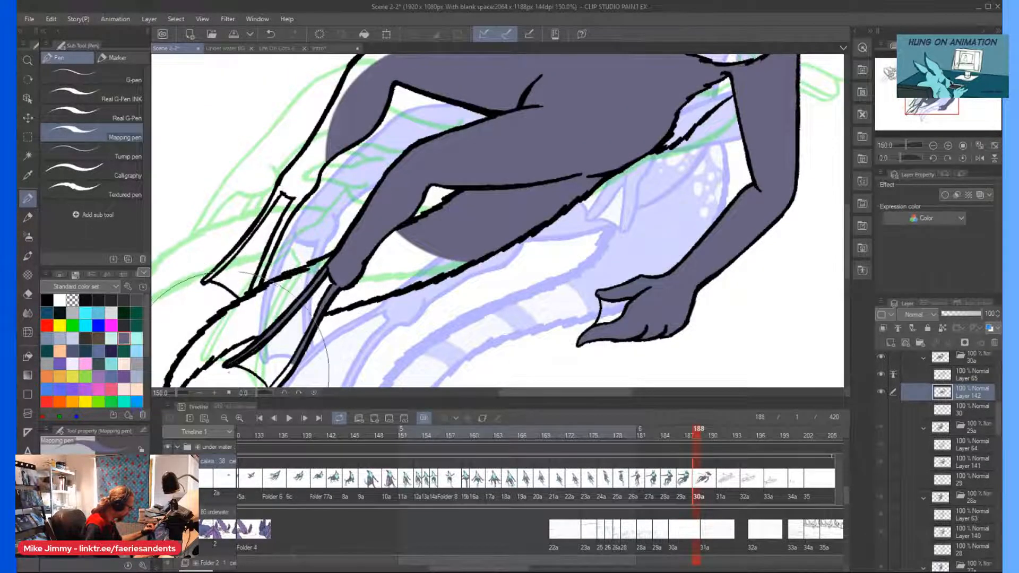
scroll(236, 366, down, 3)
scroll(273, 316, up, 4)
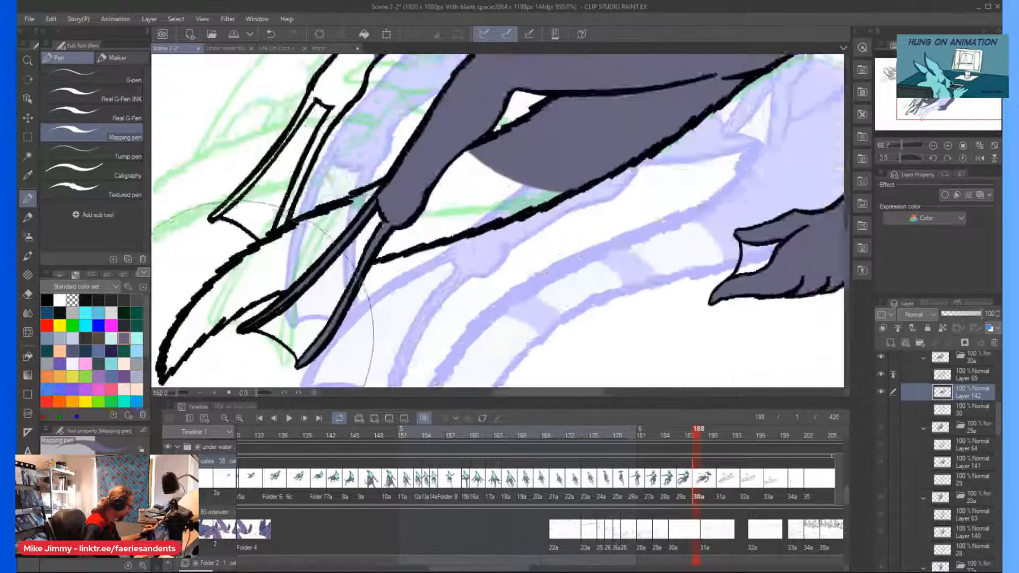
Fill the narrow toes of the near foot and the rest of the tail to its tip grey-purple.
scroll(250, 329, up, 5)
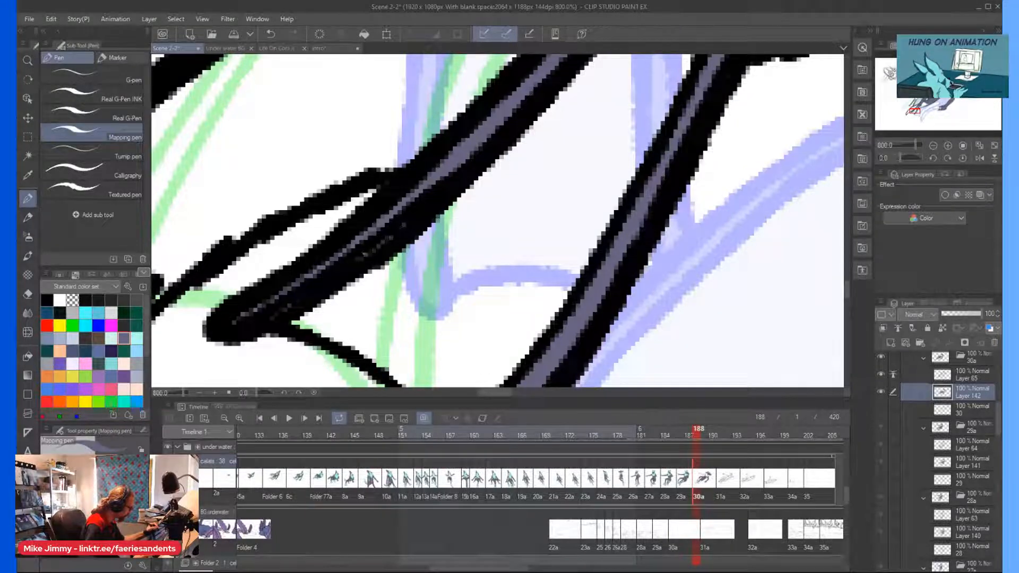
scroll(398, 238, down, 3)
scroll(496, 162, down, 3)
mouse_move(497, 152)
mouse_down()
mouse_move(403, 168)
mouse_move(361, 200)
mouse_up()
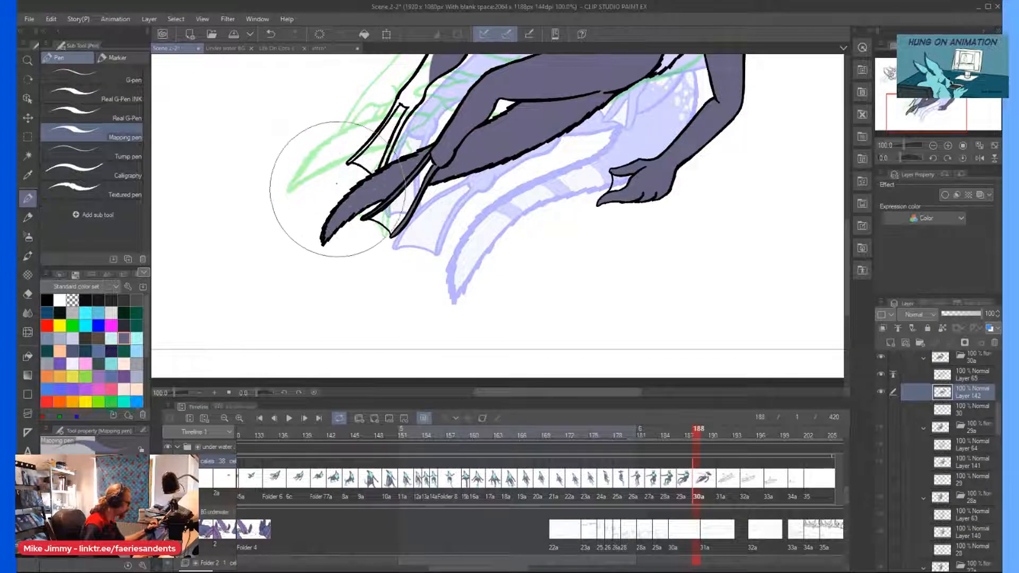
scroll(345, 202, up, 6)
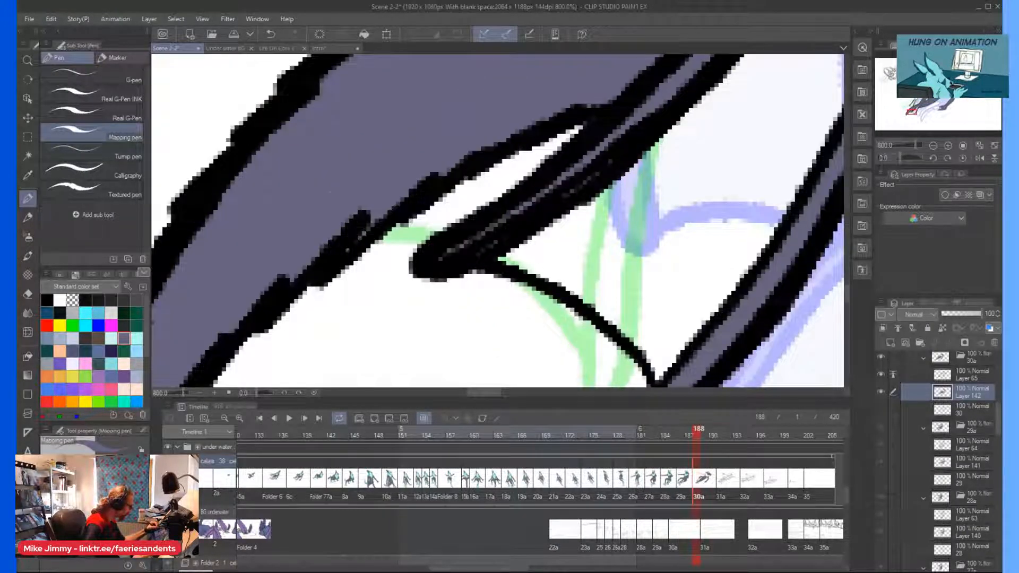
Fill the far shin and its foot's toes grey-purple, and cover the unpainted gap at the bent knee.
scroll(329, 176, down, 7)
scroll(371, 160, up, 2)
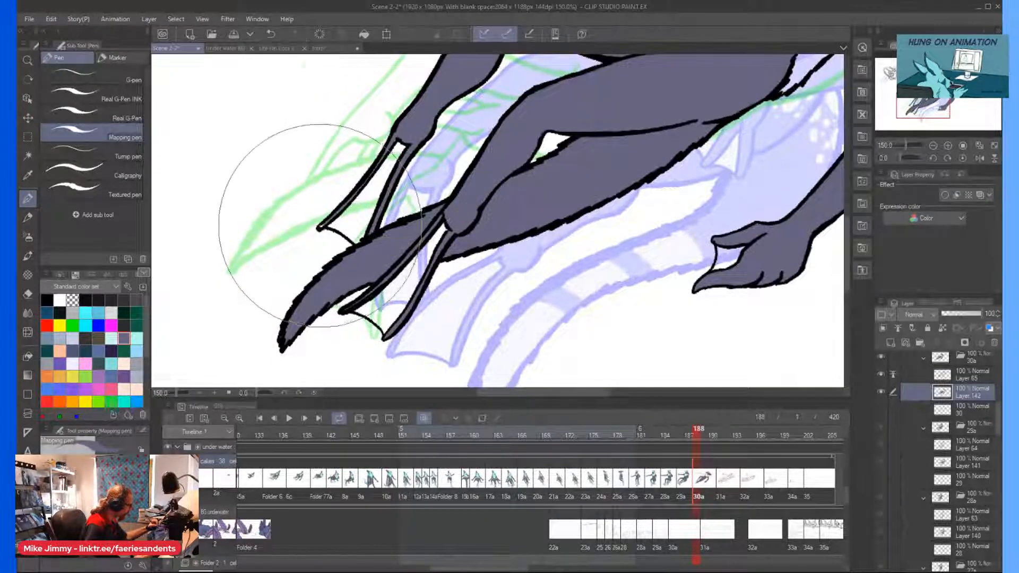
scroll(314, 228, up, 3)
scroll(440, 223, down, 6)
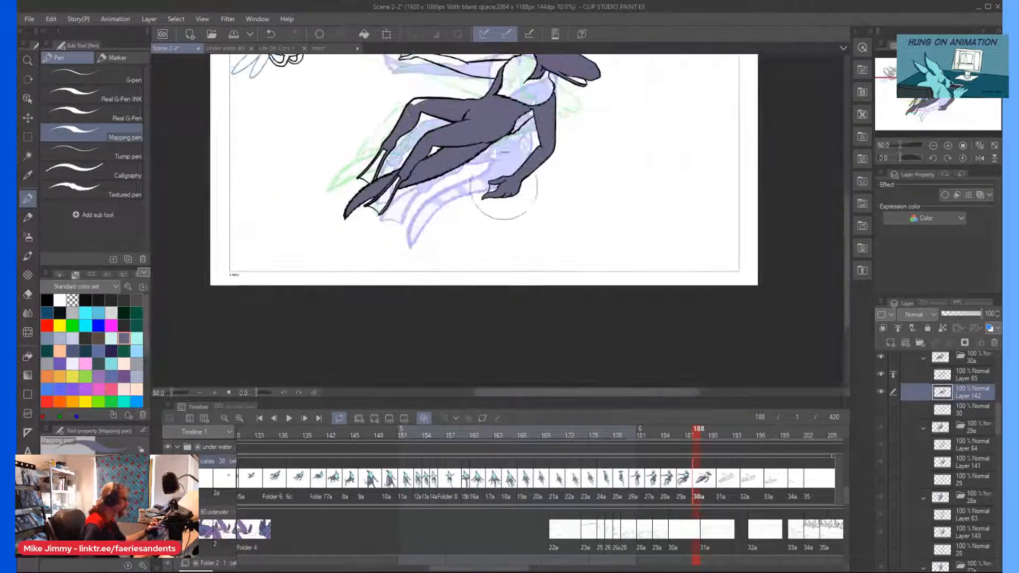
scroll(491, 183, up, 3)
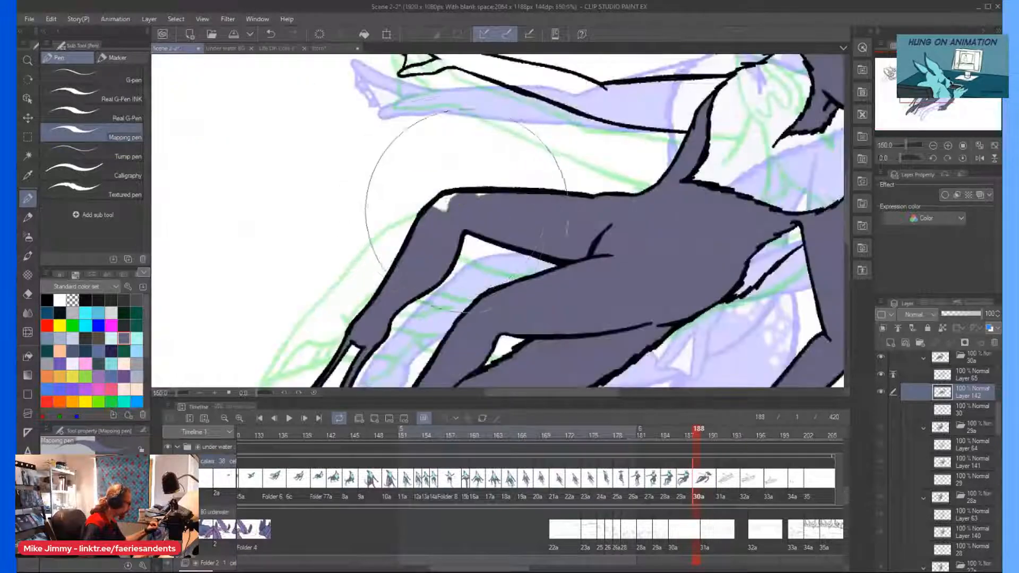
scroll(450, 215, down, 1)
scroll(632, 309, down, 1)
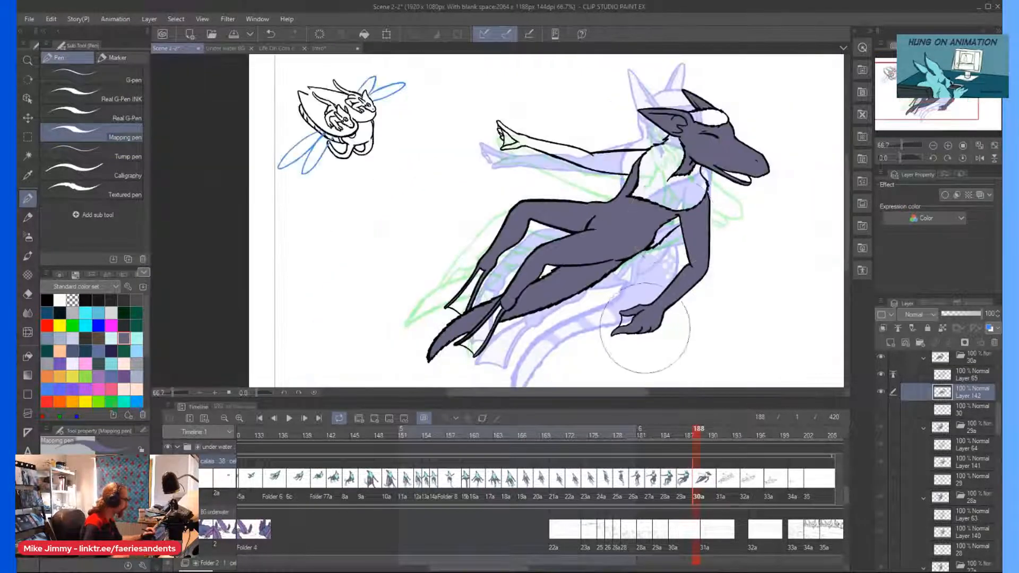
Fill the chest and neck fur and the head tuft light cyan.
mouse_move(641, 138)
mouse_down()
mouse_move(624, 154)
mouse_move(652, 157)
mouse_up()
scroll(649, 180, up, 2)
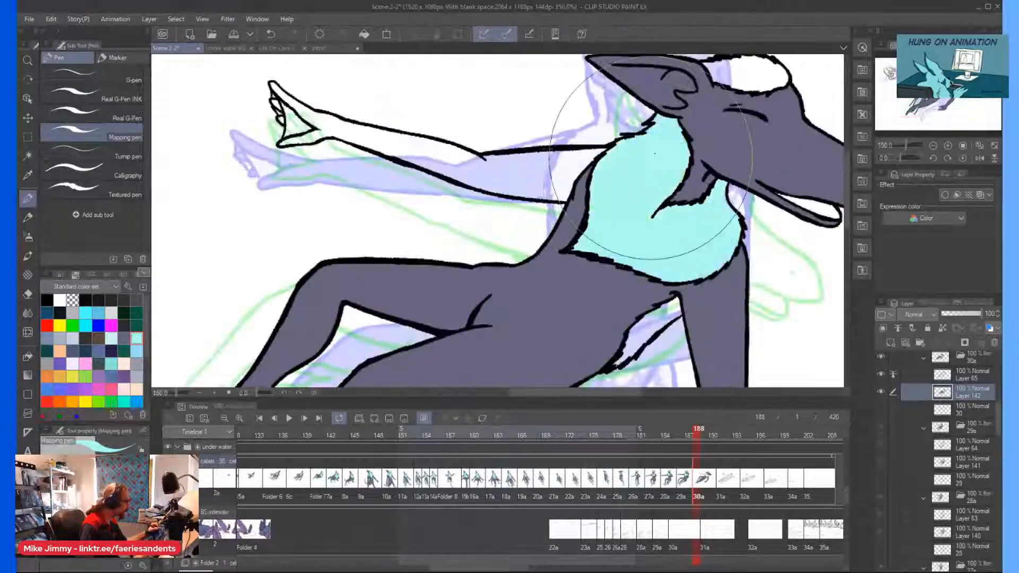
click(743, 75)
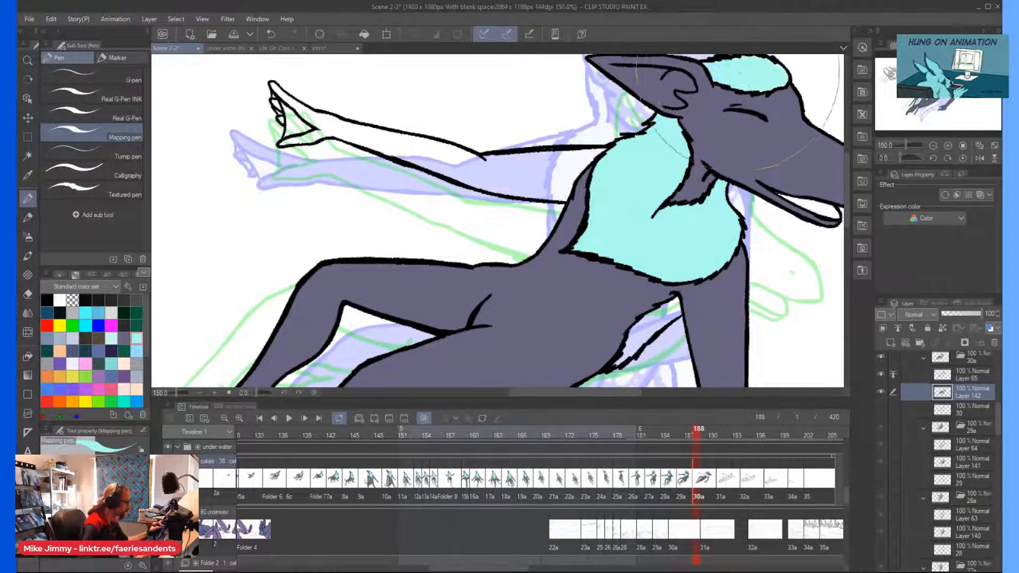
Fill the webbing between the thumb and fingers of the outstretched hand light cyan, including the small gaps between fingers.
scroll(817, 212, down, 1)
scroll(815, 207, up, 1)
scroll(812, 204, down, 3)
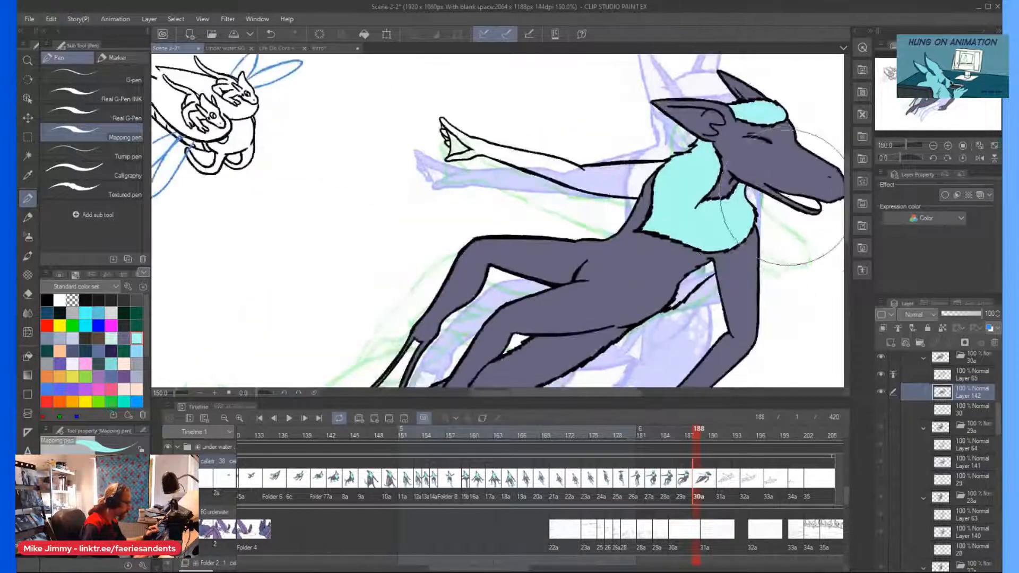
scroll(589, 133, up, 3)
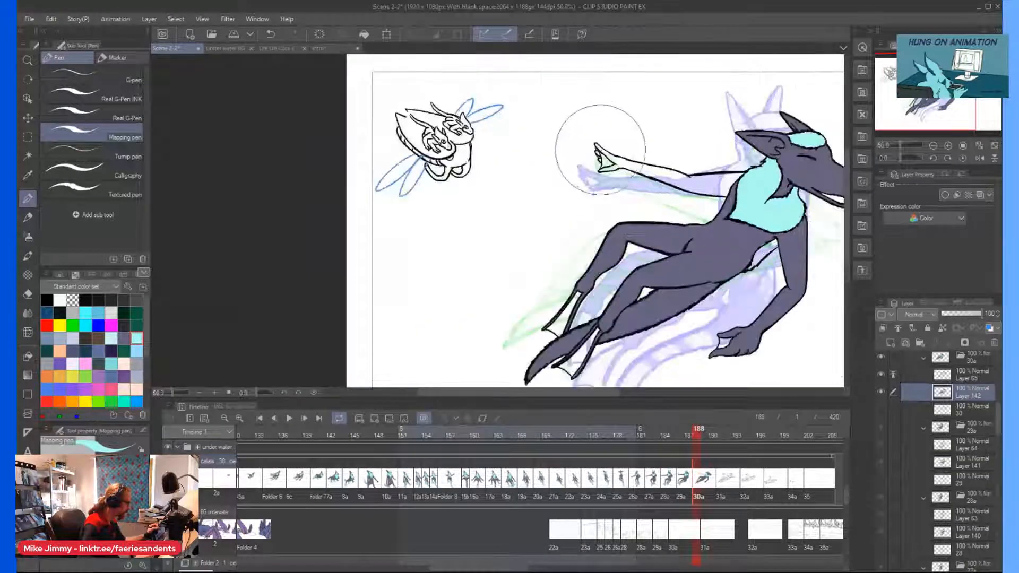
scroll(585, 141, up, 1)
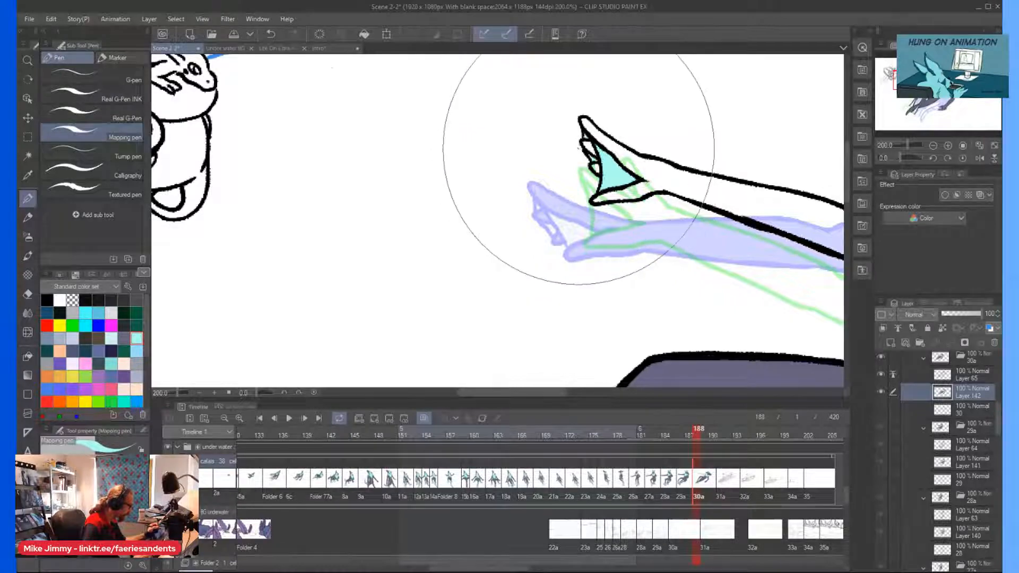
scroll(589, 154, up, 2)
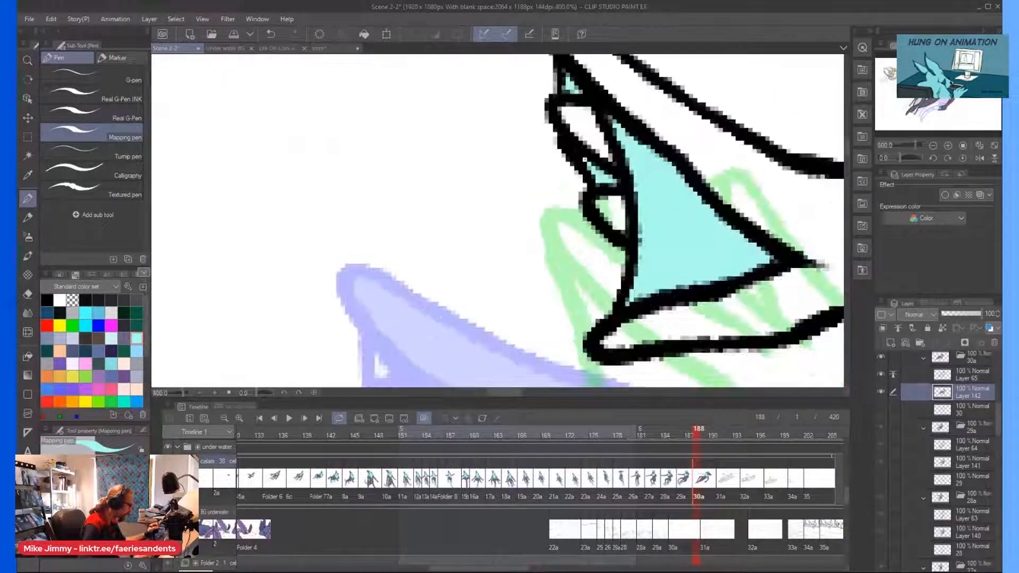
Fill the webbing of both feet light cyan.
scroll(512, 114, down, 6)
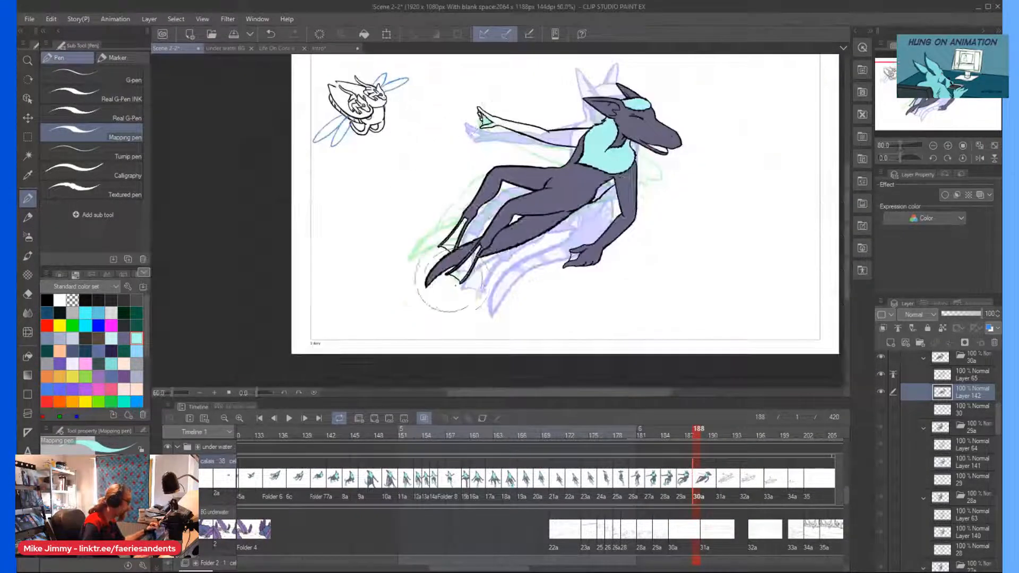
scroll(432, 280, up, 3)
click(479, 251)
click(404, 144)
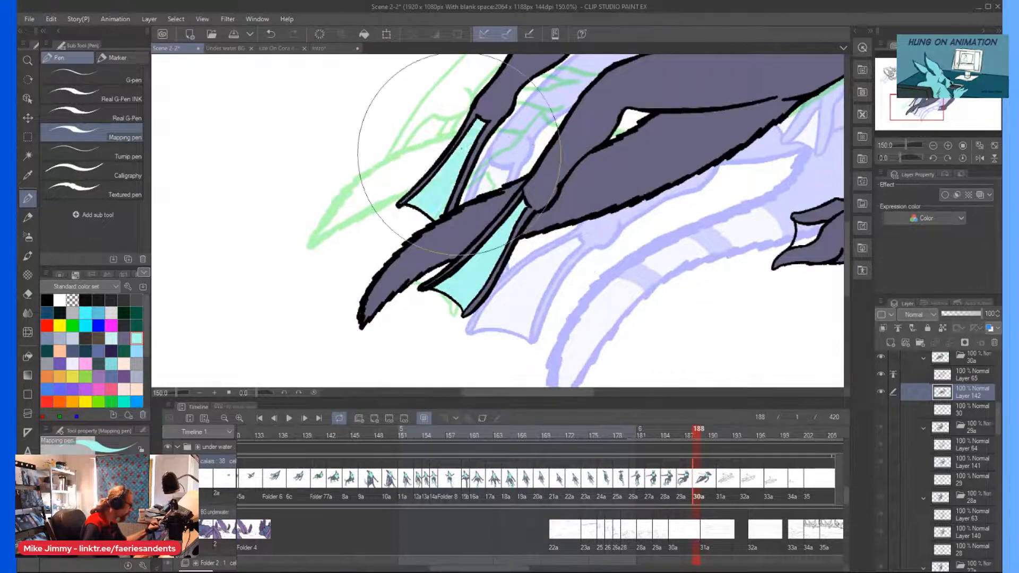
Fill the outstretched arm grey-purple from the shoulder to the hand.
scroll(411, 109, down, 3)
scroll(552, 175, up, 2)
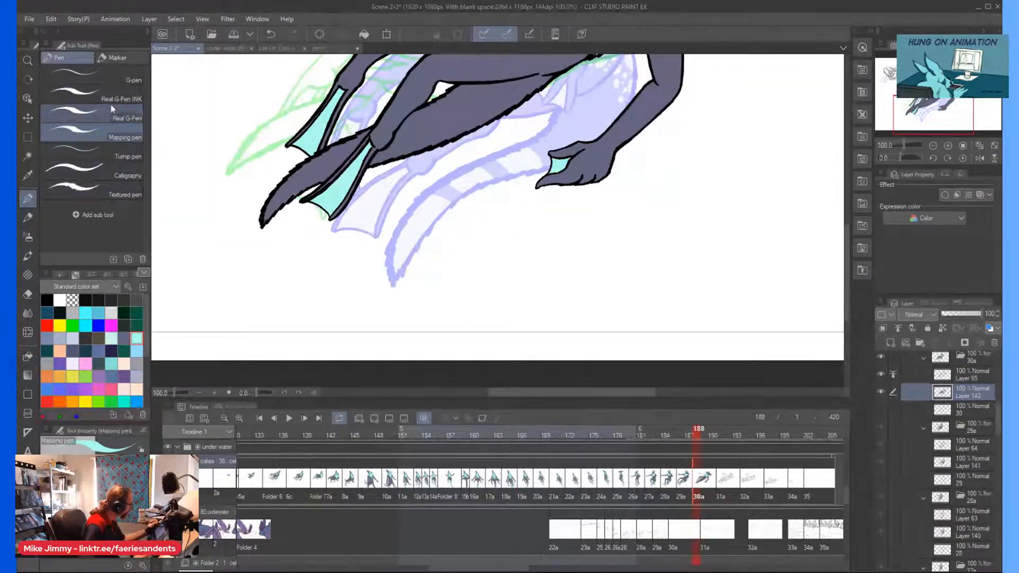
key(ctrl+minus)
key(ctrl+minus)
key(ctrl+minus)
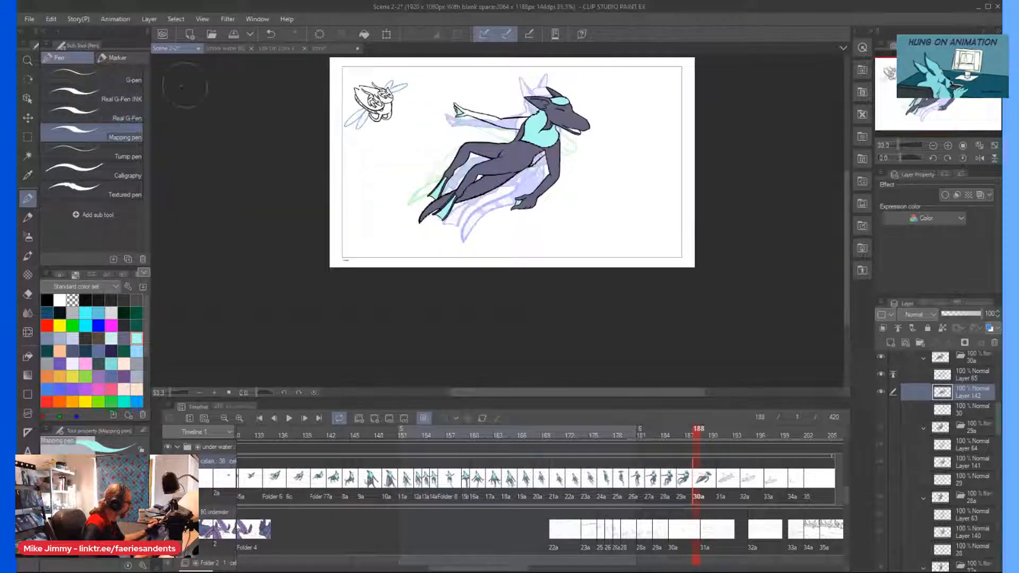
click(124, 338)
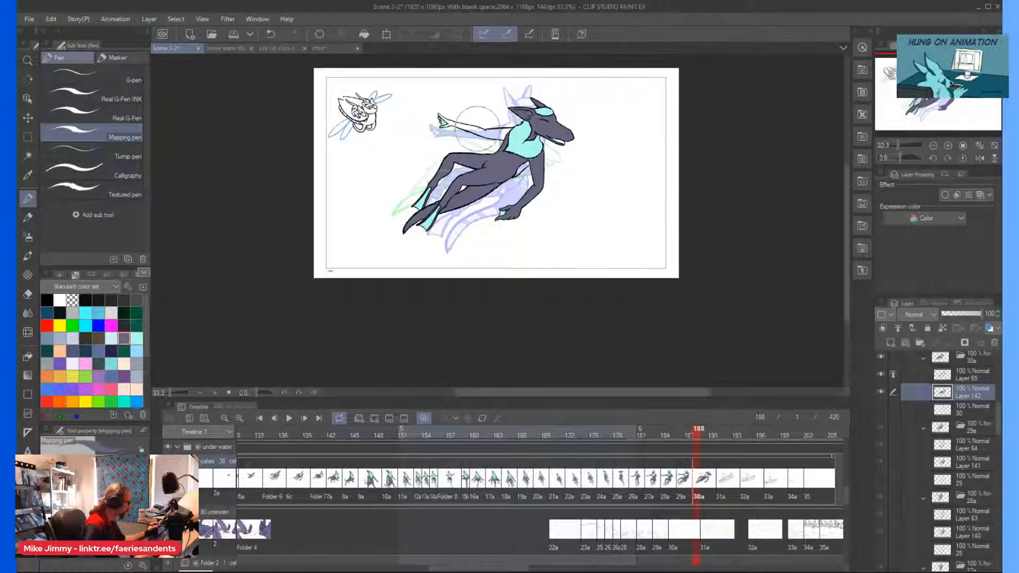
scroll(502, 136, up, 2)
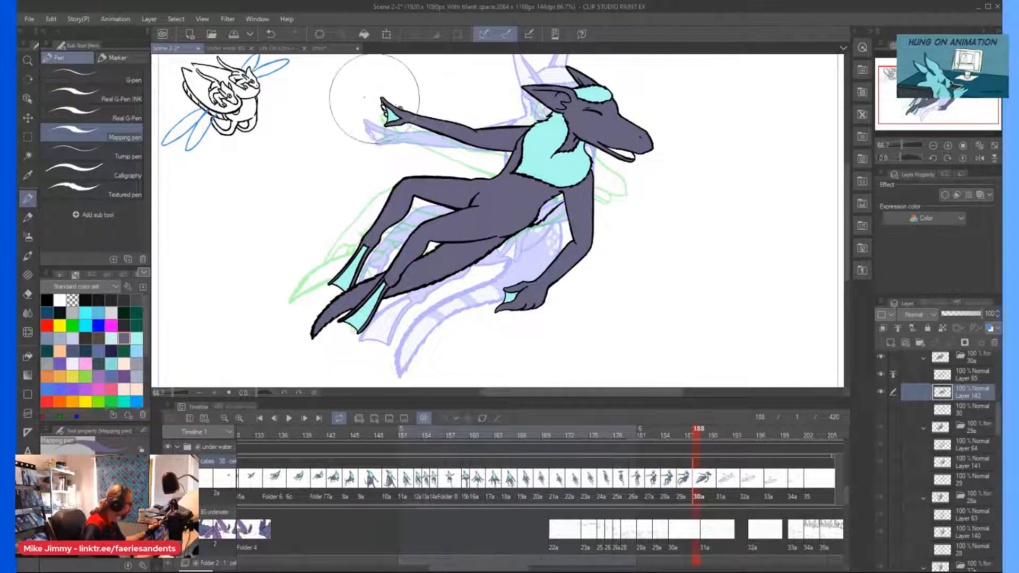
Fill the fingers of the outstretched hand grey-purple and check the arm's outline near the shoulder for unpainted gaps.
scroll(401, 111, up, 3)
key(])
key(])
key(])
key(])
key(])
key(])
key(])
key(])
key(])
key(])
key(])
key(])
drag(407, 139, 396, 124)
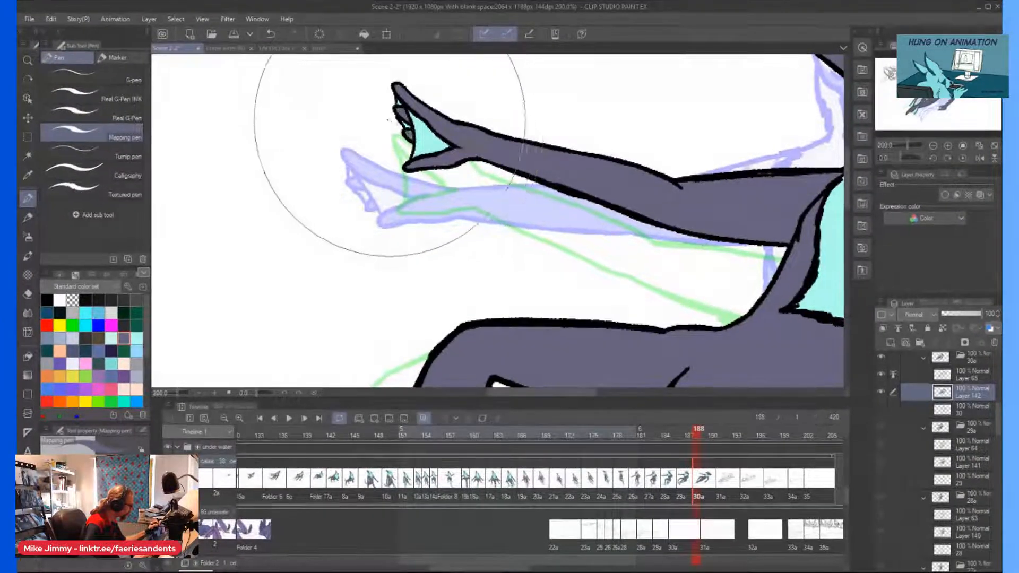
scroll(395, 156, down, 4)
scroll(419, 154, up, 7)
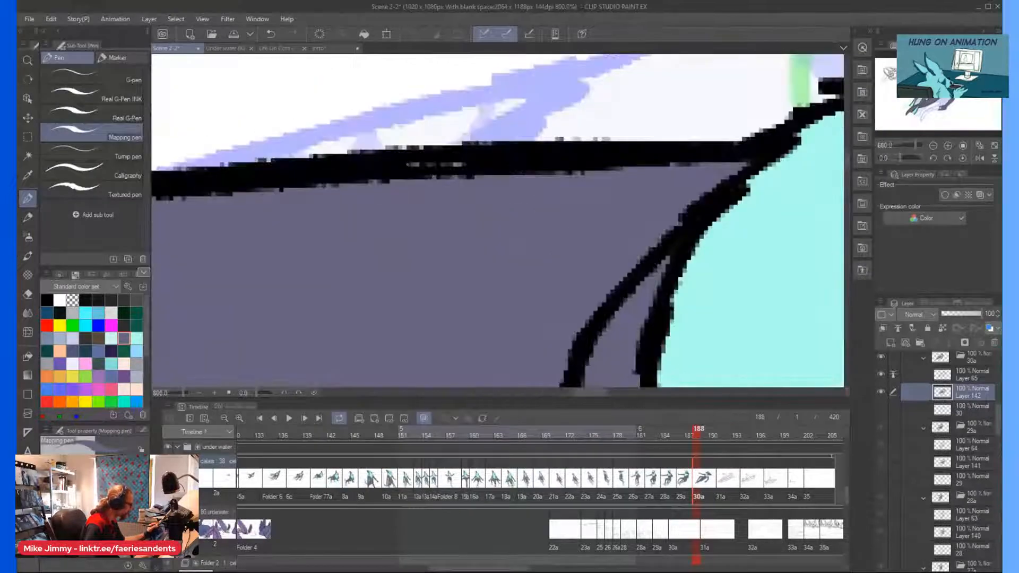
scroll(260, 121, down, 6)
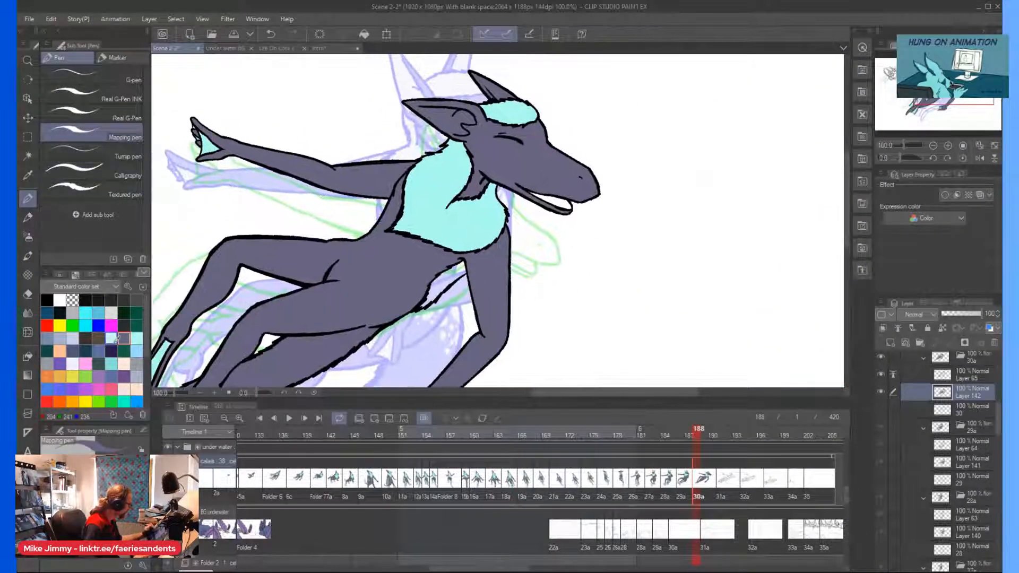
Fill the inside of the open mouth with the paler cyan.
scroll(566, 212, up, 4)
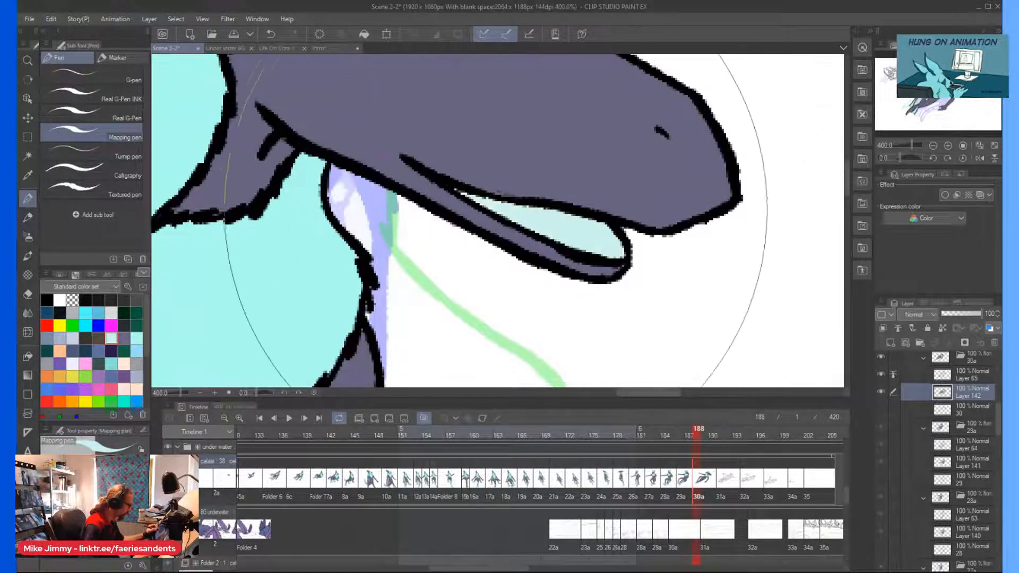
scroll(361, 176, down, 2)
scroll(361, 180, down, 3)
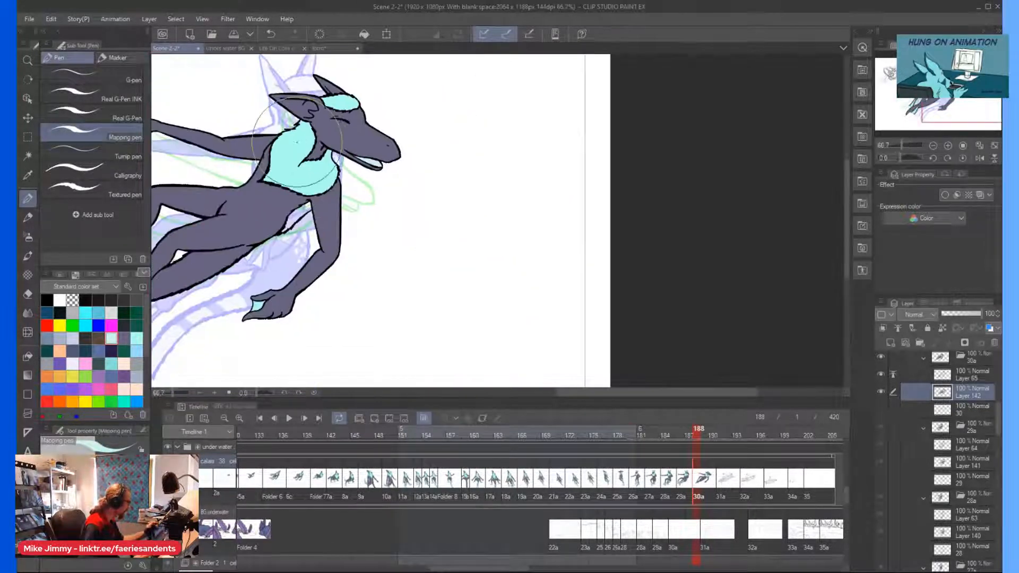
Fill the narrow fur patch along the belly beside the hanging arm light cyan.
scroll(372, 212, up, 2)
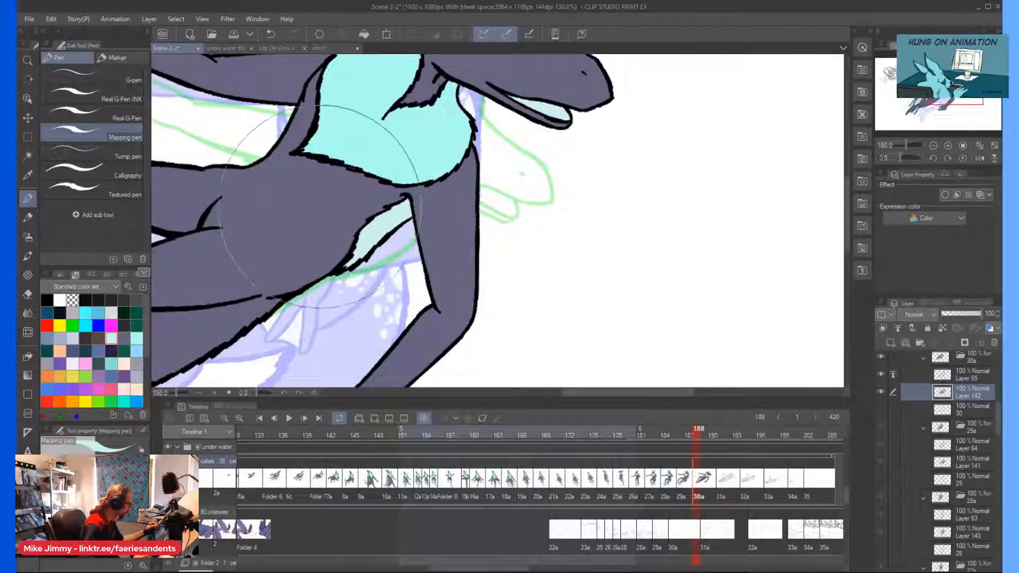
click(369, 235)
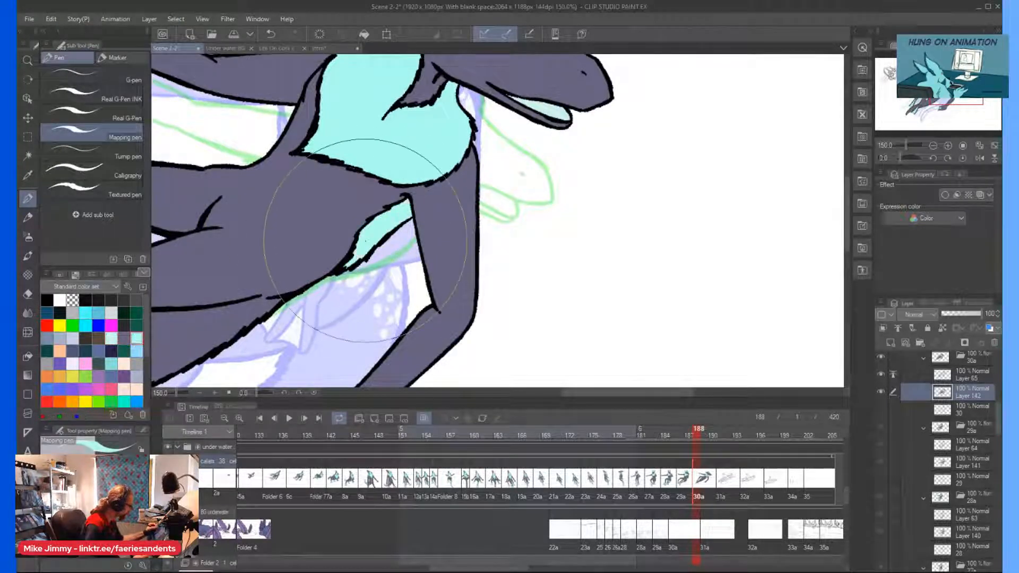
scroll(364, 235, down, 3)
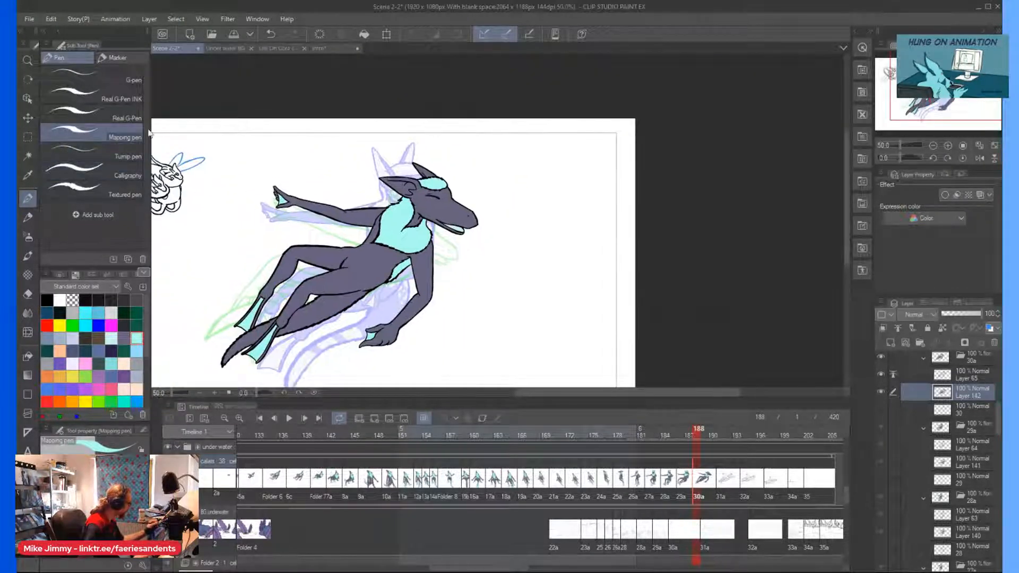
Paint the inside of the near ear light cyan with the Real G-Pen, leaving its upper rim grey-purple.
click(118, 99)
scroll(404, 186, up, 8)
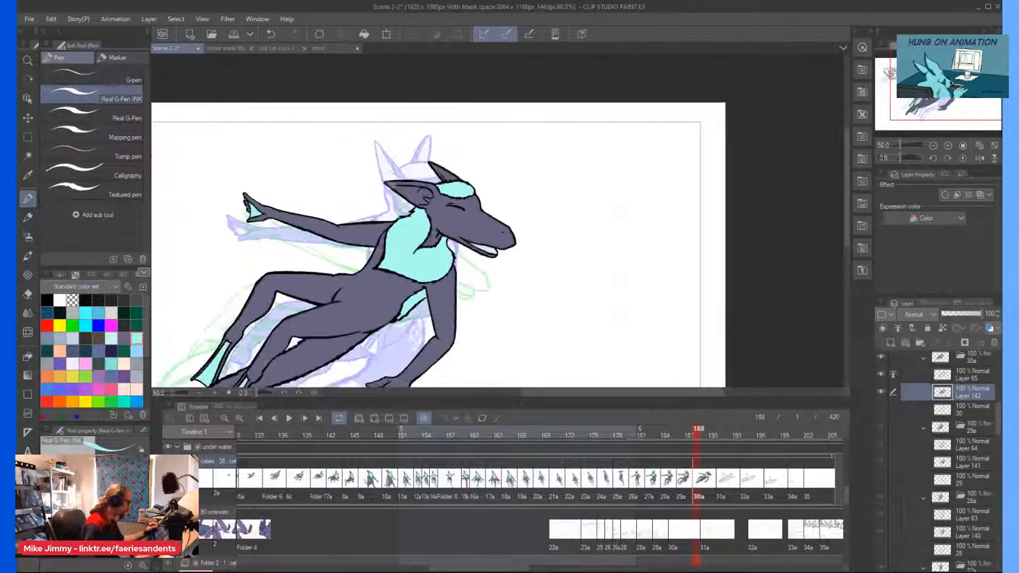
click(119, 118)
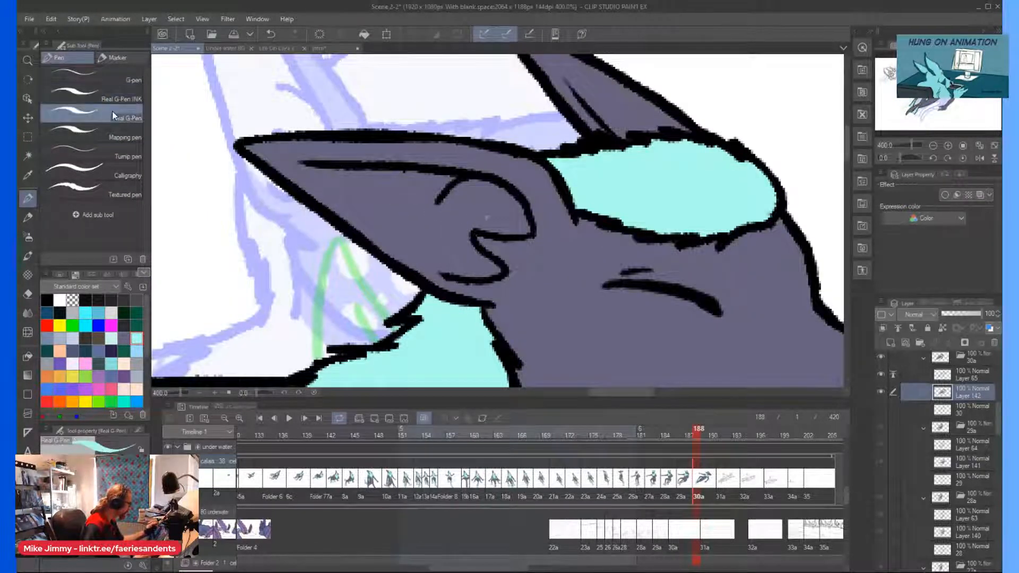
mouse_move(509, 215)
mouse_down()
mouse_move(528, 228)
mouse_move(483, 192)
mouse_move(335, 178)
mouse_move(435, 186)
mouse_move(251, 151)
mouse_move(340, 178)
mouse_move(242, 146)
mouse_move(345, 202)
mouse_move(343, 215)
mouse_move(422, 266)
mouse_move(475, 268)
mouse_up()
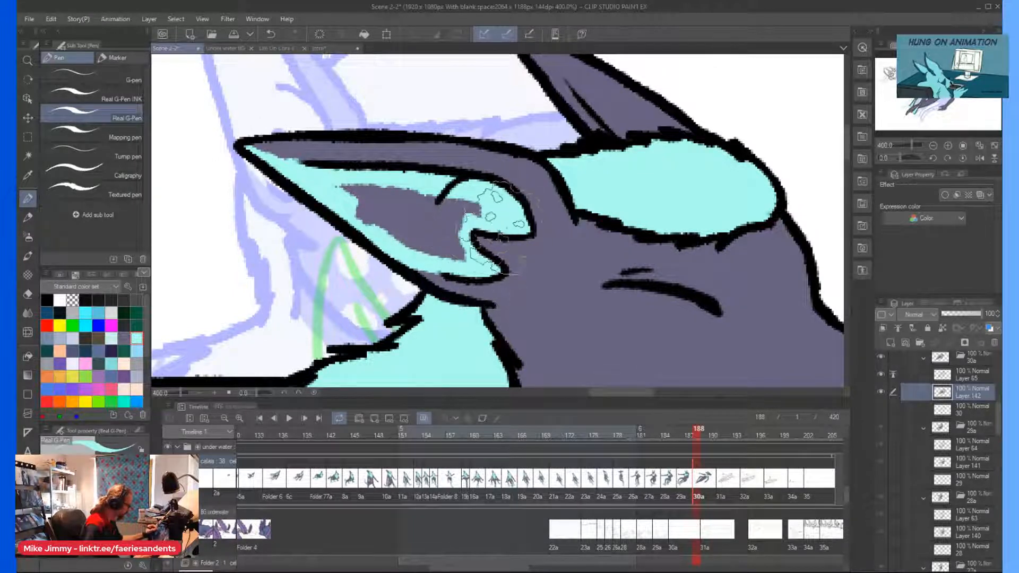
mouse_move(398, 211)
mouse_down()
mouse_move(334, 187)
mouse_move(421, 244)
mouse_move(352, 200)
mouse_up()
scroll(426, 191, down, 3)
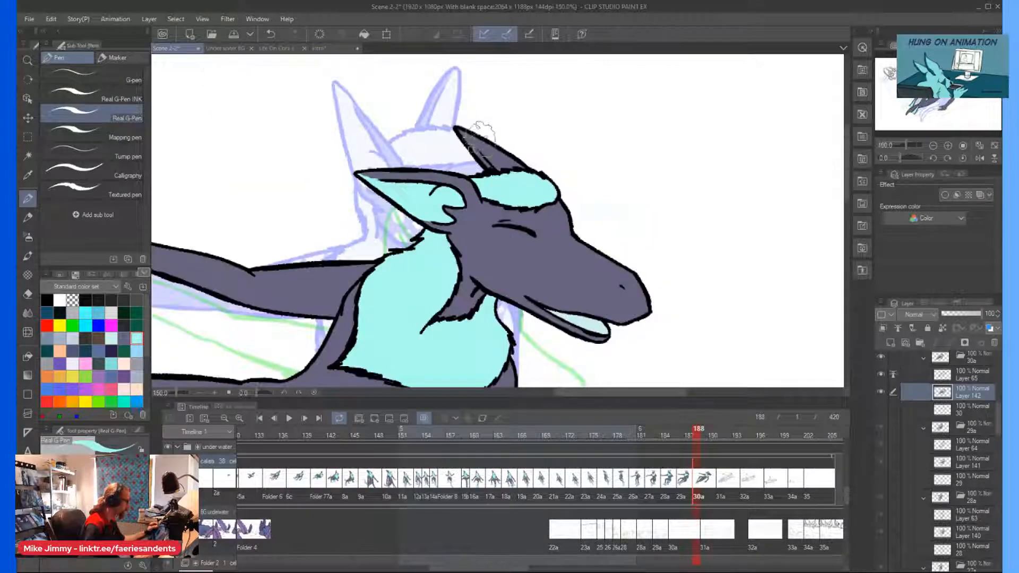
Paint the inside of the far ear light cyan up to its inner fold line.
scroll(486, 136, up, 3)
drag(475, 151, 534, 220)
mouse_move(470, 138)
mouse_down()
mouse_move(604, 223)
mouse_move(515, 180)
mouse_up()
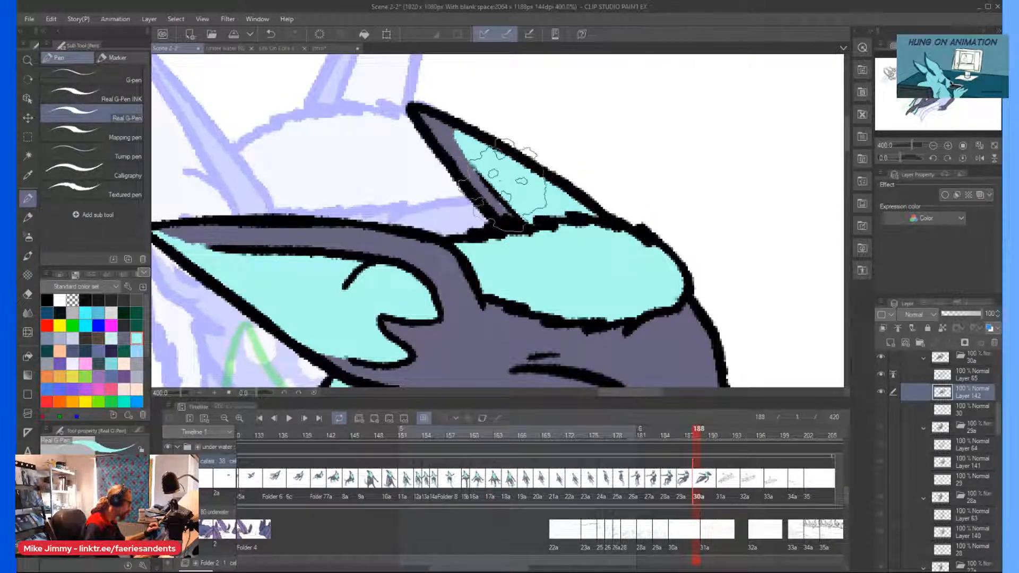
Paint a cluster of large and small light cyan spots on the cheek below the closed eye.
scroll(415, 131, down, 5)
scroll(424, 185, up, 2)
scroll(424, 186, up, 3)
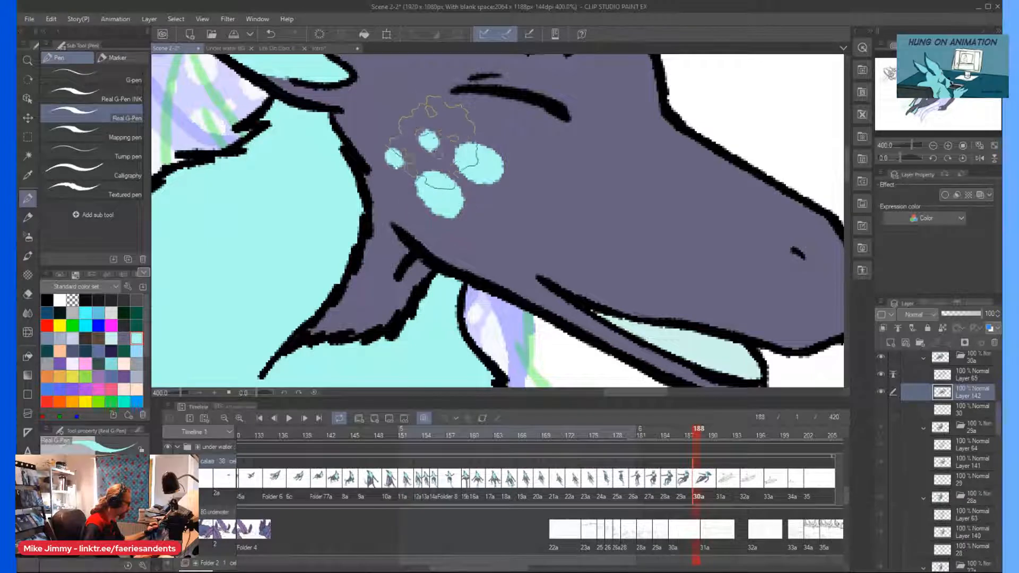
drag(393, 207, 403, 212)
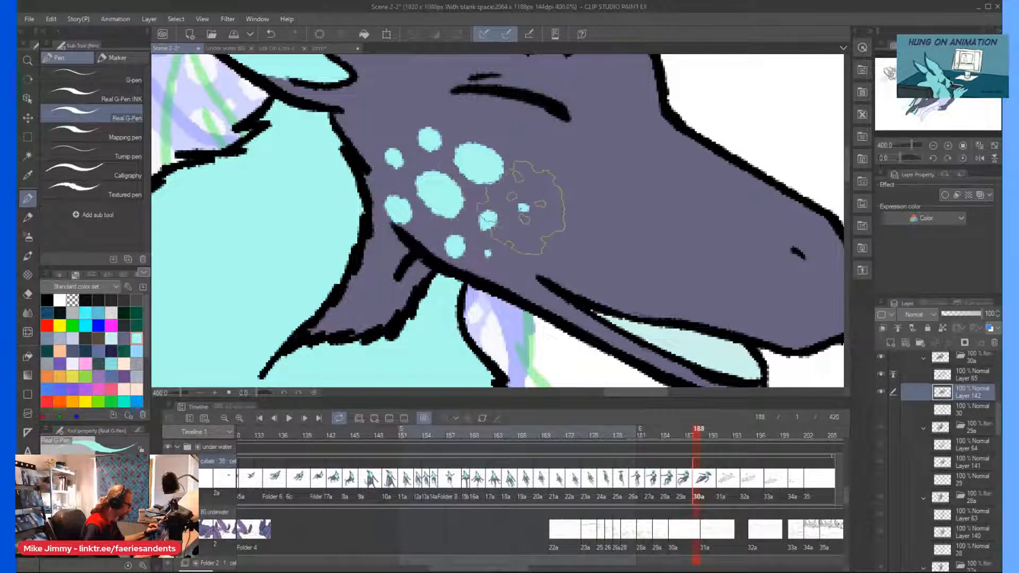
Paint a light cyan oval spot on the upper part of the hanging arm, just below the chest fur.
scroll(450, 158, down, 4)
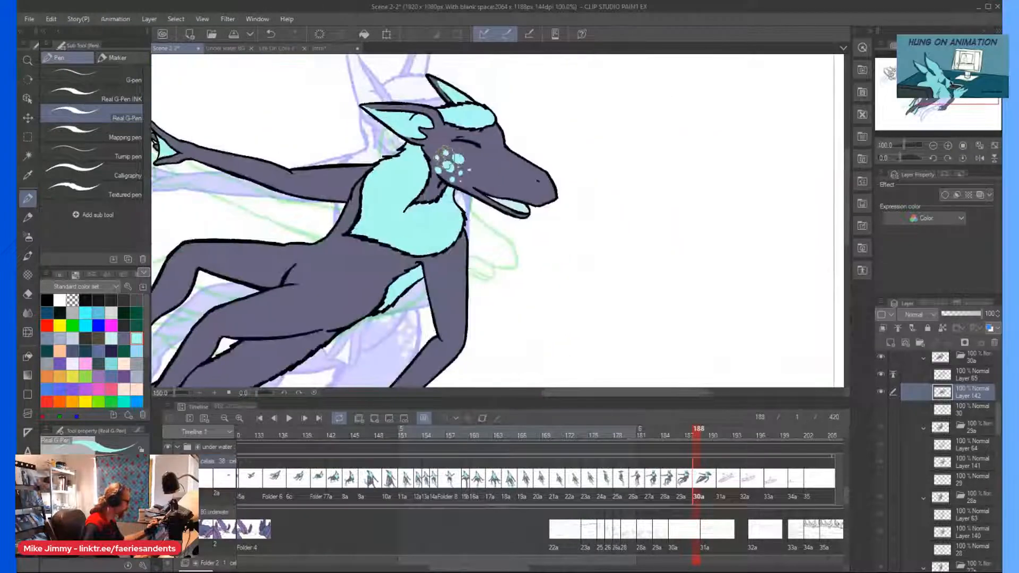
scroll(444, 270, up, 2)
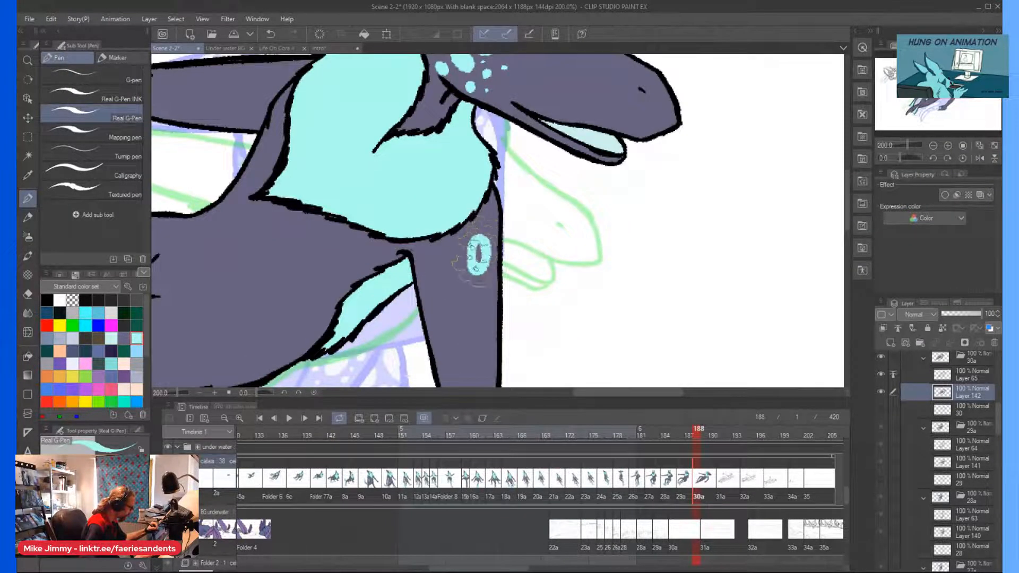
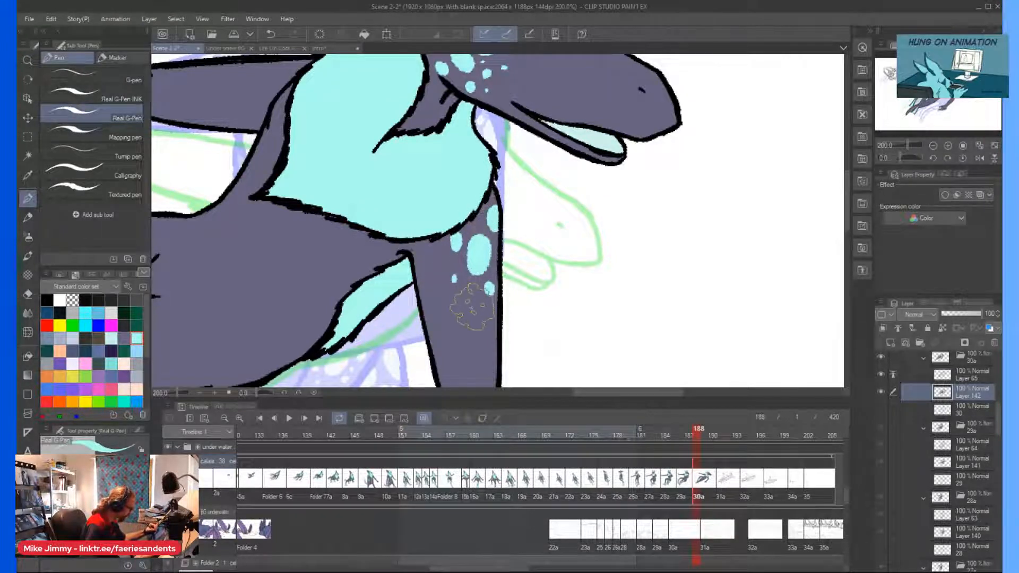
Paint small light cyan spots on the upper part of the outstretched arm, beside the chest fur.
scroll(448, 255, down, 4)
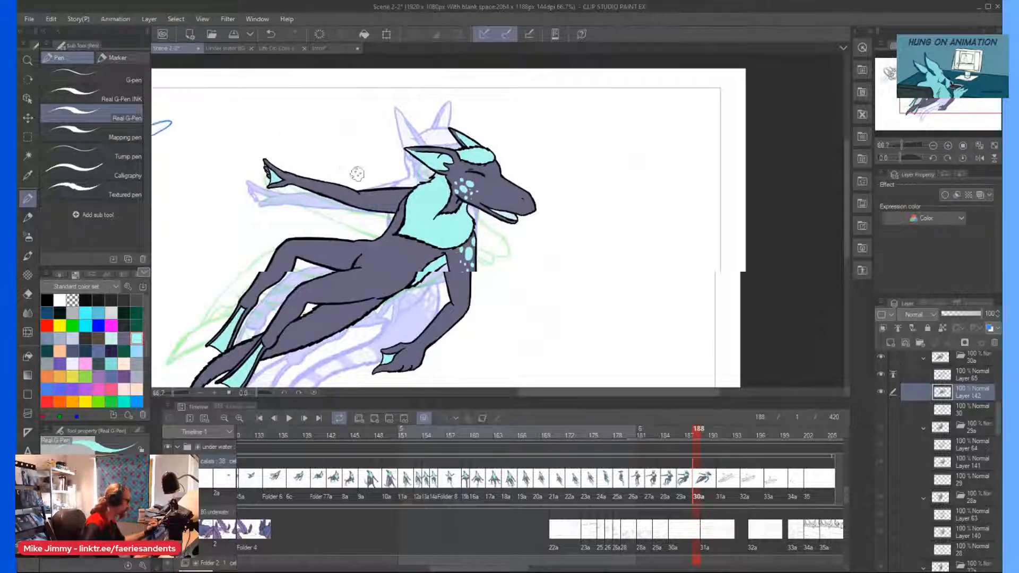
scroll(346, 163, up, 4)
drag(565, 230, 527, 240)
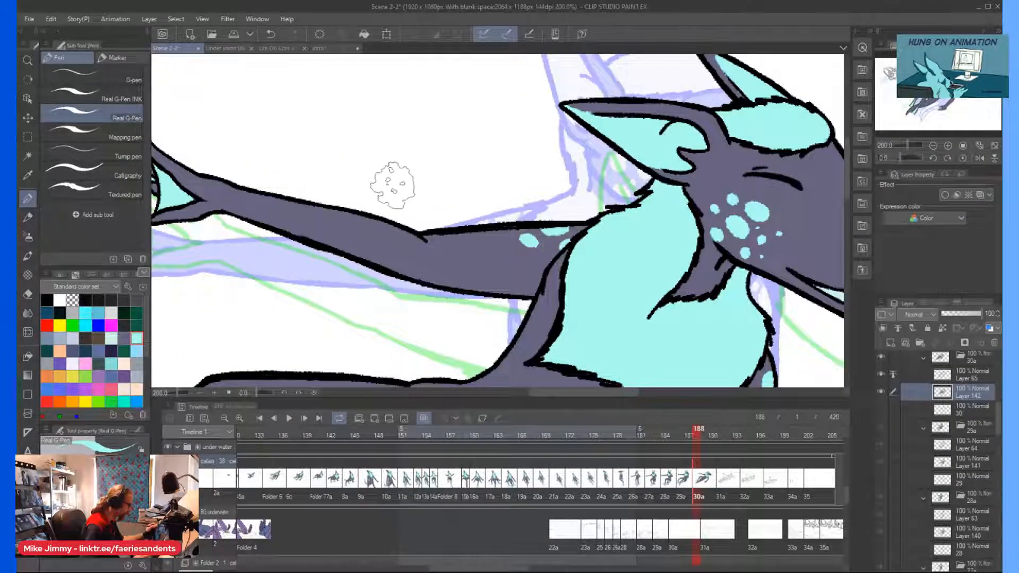
scroll(393, 186, down, 4)
scroll(416, 213, up, 4)
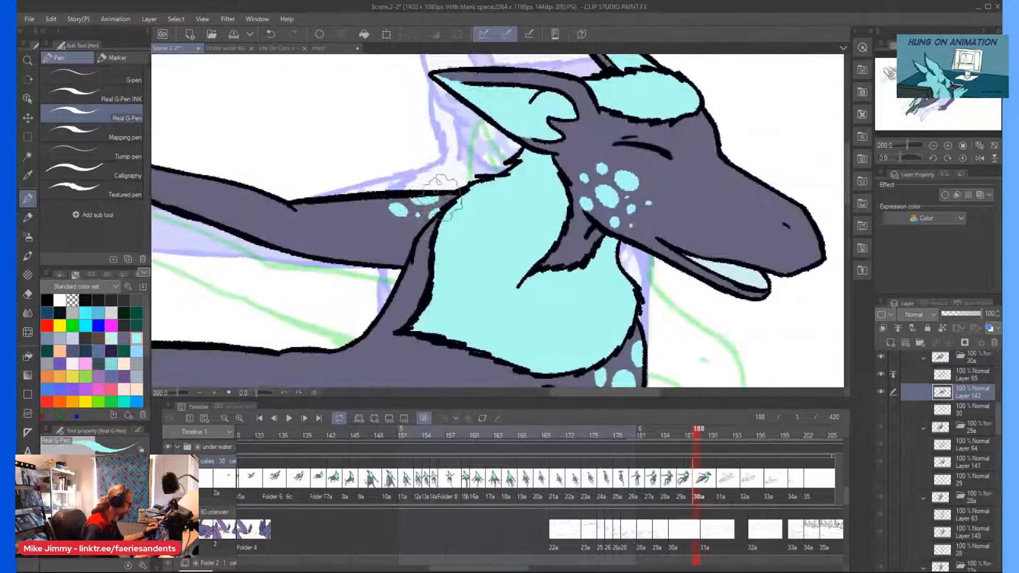
Paint the tail's end light cyan, from the near foot's ankle down to the pointed tip.
scroll(446, 196, down, 4)
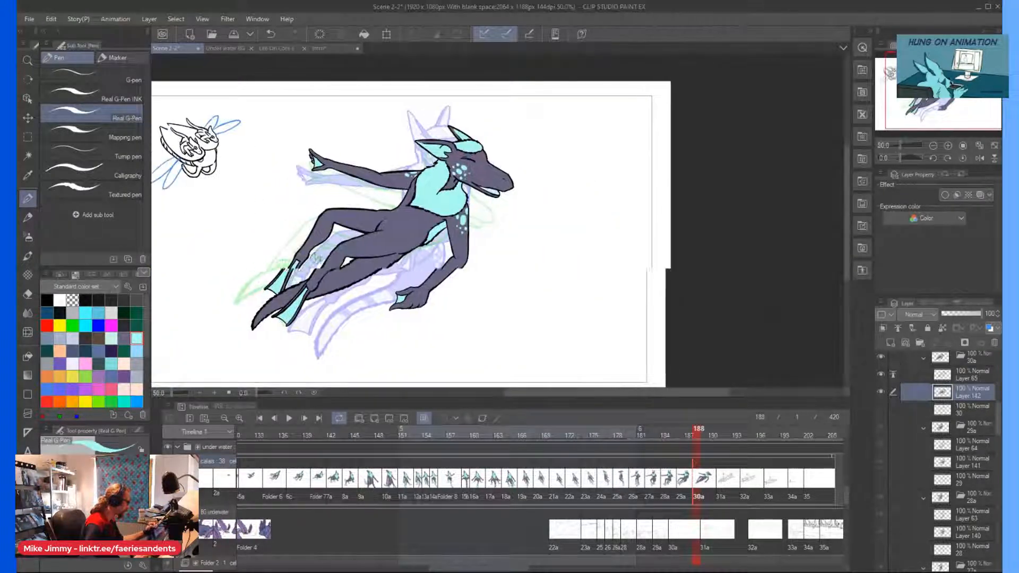
scroll(414, 257, up, 4)
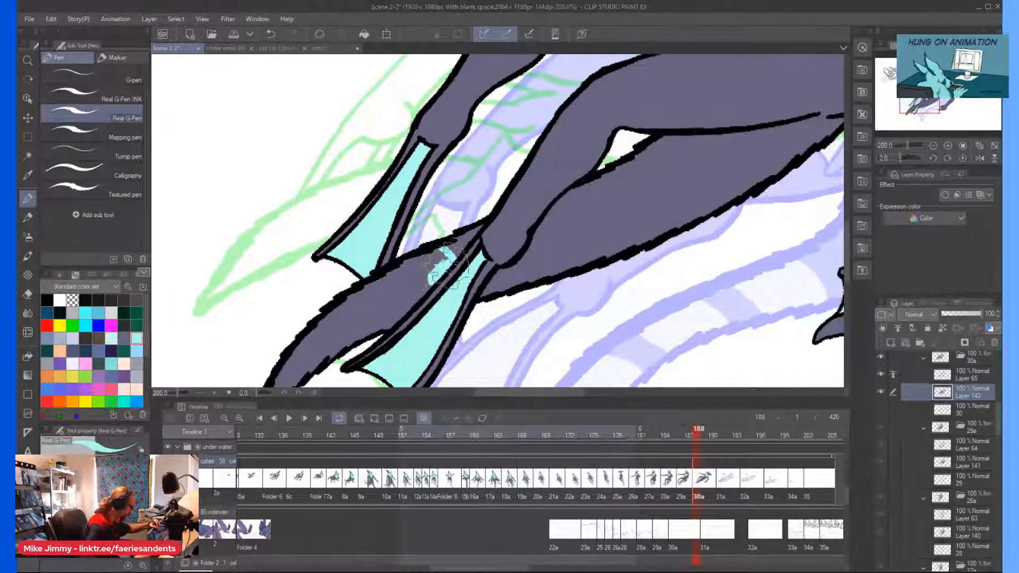
mouse_move(387, 277)
mouse_down()
mouse_move(401, 300)
mouse_move(430, 286)
mouse_move(385, 333)
mouse_move(408, 302)
mouse_move(390, 293)
mouse_move(361, 316)
mouse_up()
scroll(343, 254, down, 2)
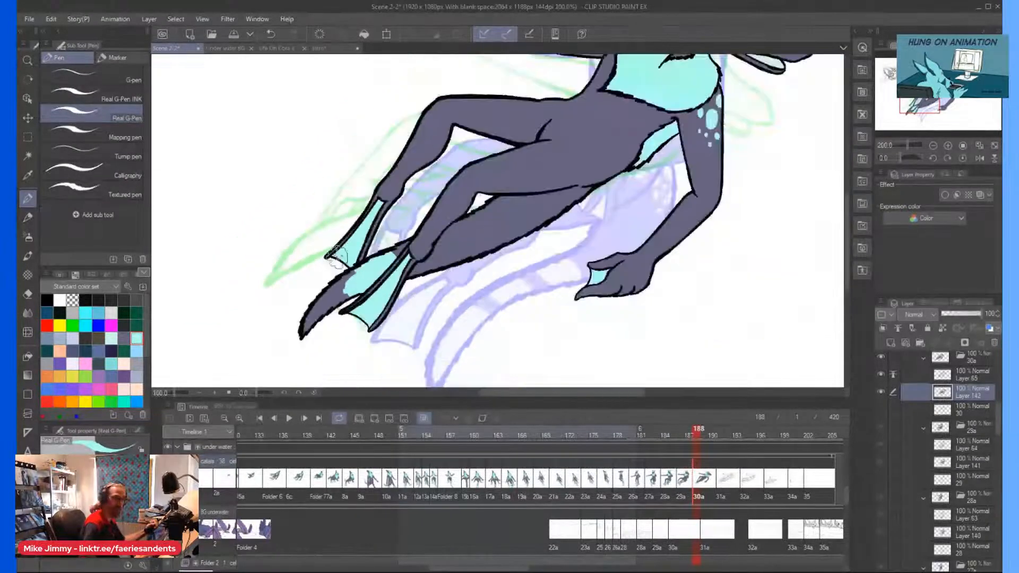
scroll(337, 256, left, 5)
scroll(455, 330, up, 2)
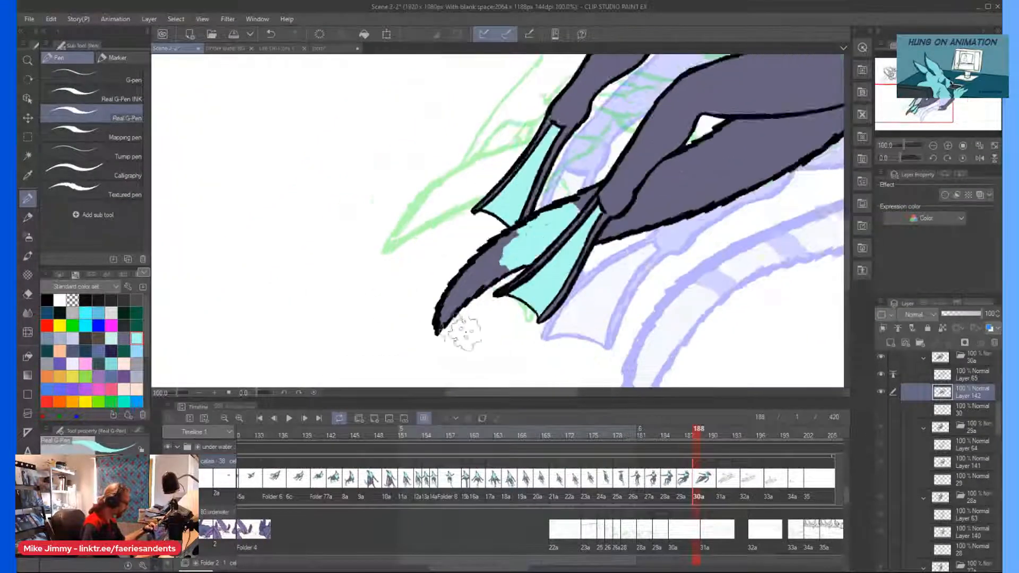
mouse_move(531, 234)
mouse_down()
mouse_move(506, 245)
mouse_move(500, 230)
mouse_move(538, 207)
mouse_move(467, 266)
mouse_move(437, 305)
mouse_move(437, 295)
mouse_move(427, 337)
mouse_move(504, 265)
mouse_move(488, 287)
mouse_move(473, 279)
mouse_move(458, 292)
mouse_up()
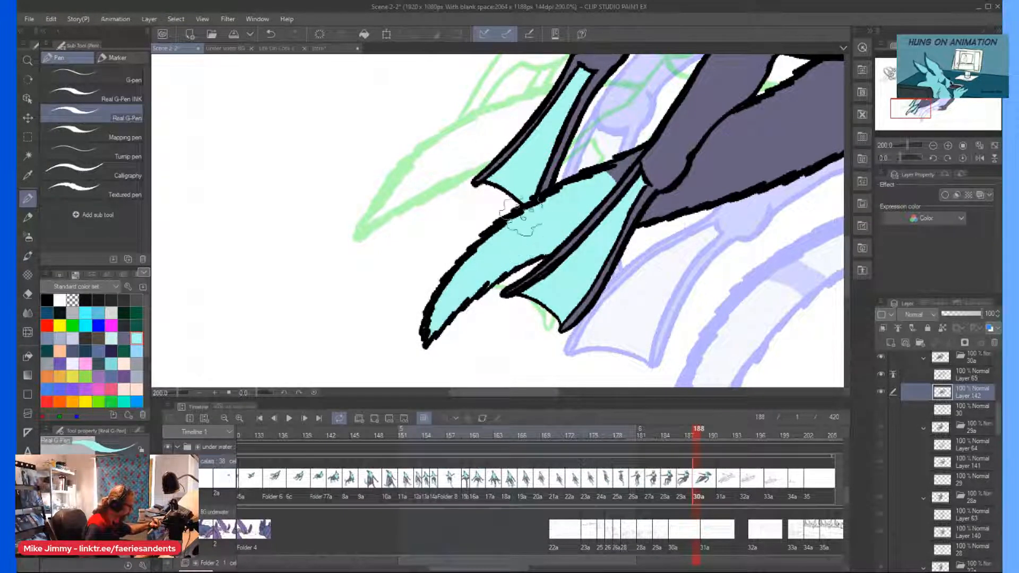
scroll(457, 292, down, 3)
Paint a wide light cyan band across the tail just above the near ankle, with curved edges.
scroll(606, 129, up, 2)
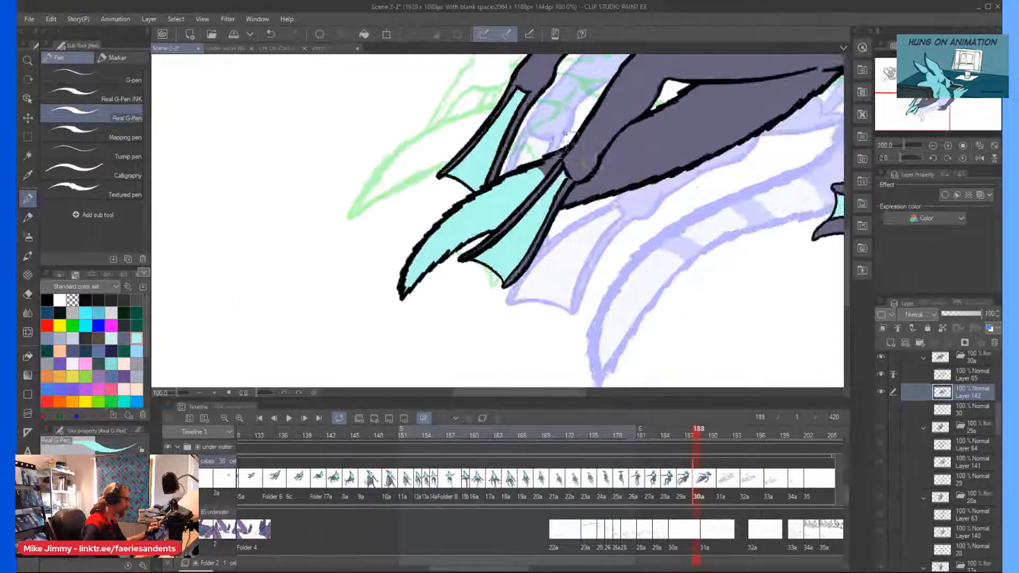
drag(606, 193, 620, 209)
drag(642, 137, 681, 183)
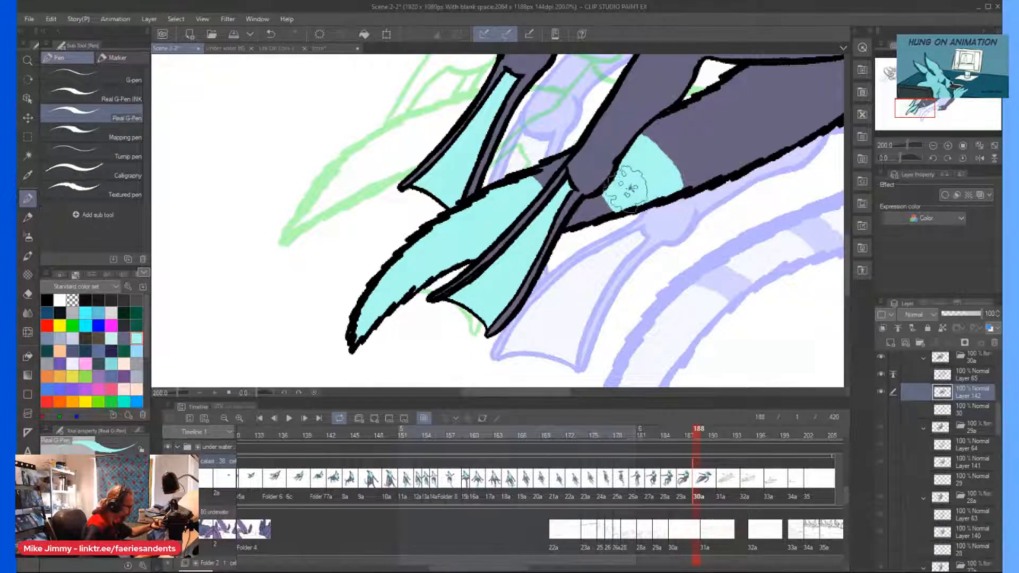
scroll(603, 167, down, 2)
drag(594, 178, 523, 195)
scroll(523, 196, up, 2)
scroll(517, 196, up, 3)
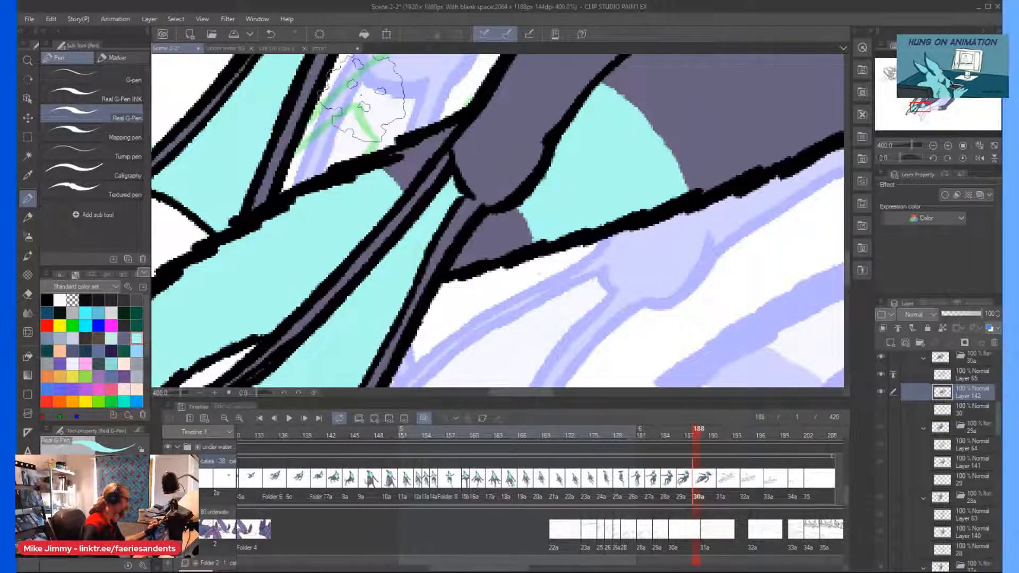
Outline and fill a second curved light cyan band across the tail, leaving a grey-purple stripe below it.
scroll(379, 100, down, 3)
mouse_move(484, 80)
mouse_down()
mouse_move(469, 95)
mouse_move(468, 204)
mouse_move(510, 255)
mouse_up()
scroll(459, 182, up, 1)
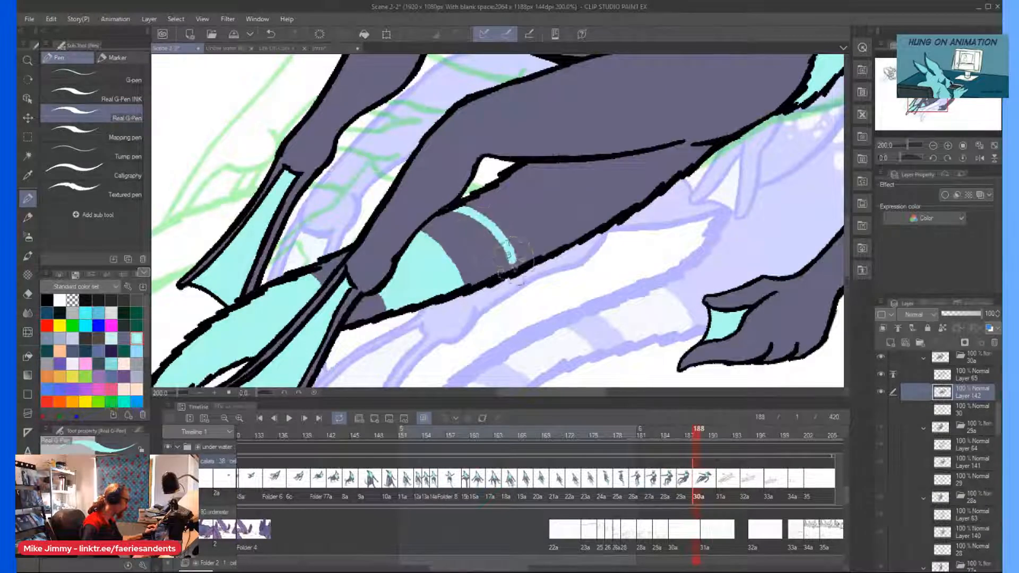
drag(521, 183, 560, 241)
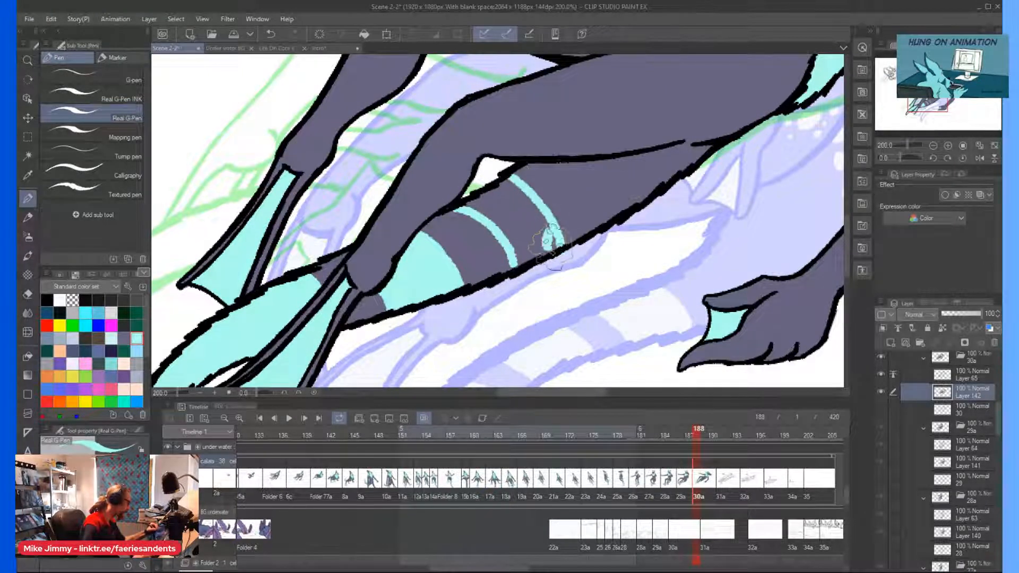
scroll(521, 268, up, 2)
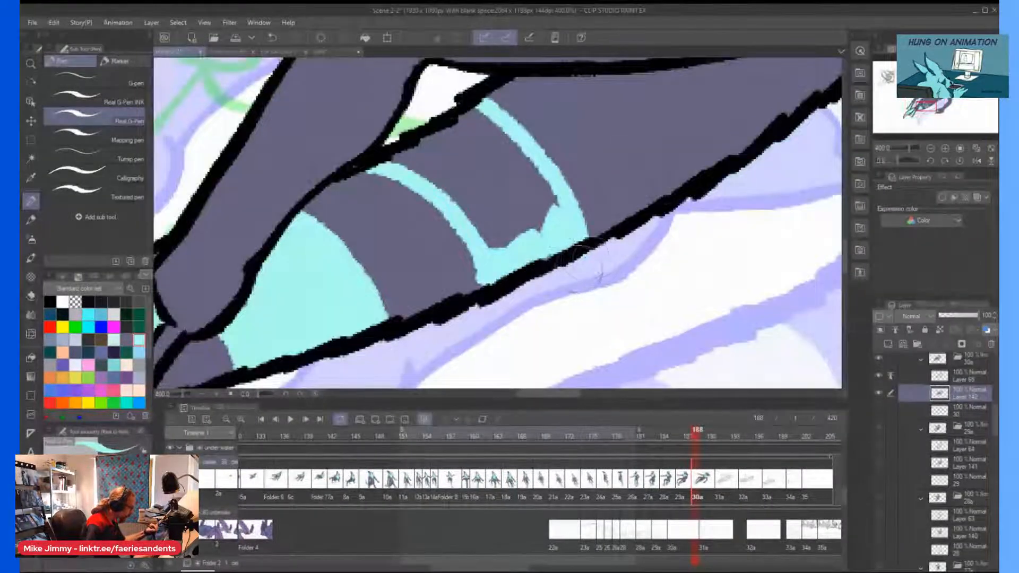
scroll(583, 260, down, 2)
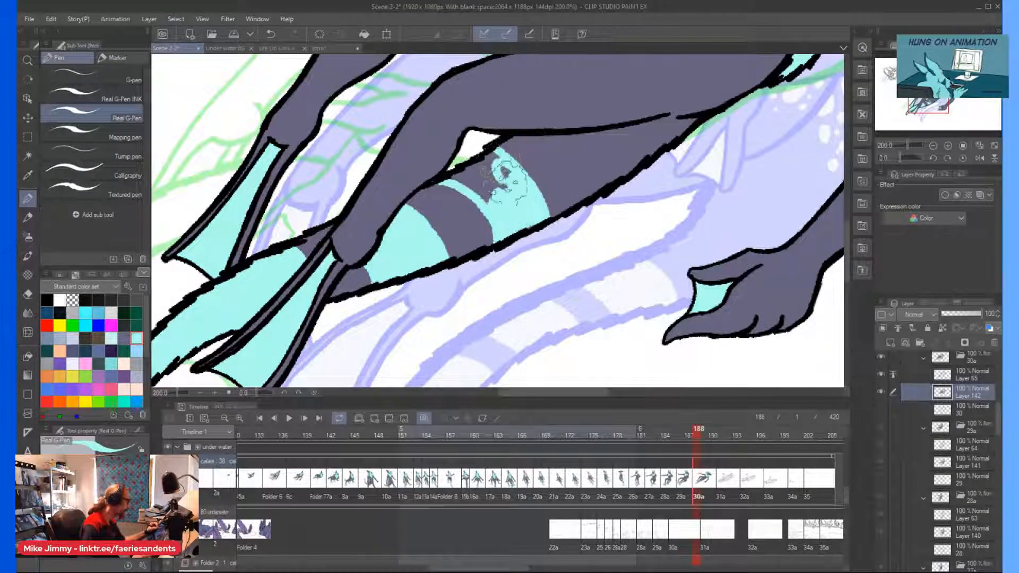
mouse_move(482, 170)
mouse_down()
mouse_move(454, 174)
mouse_move(492, 201)
mouse_up()
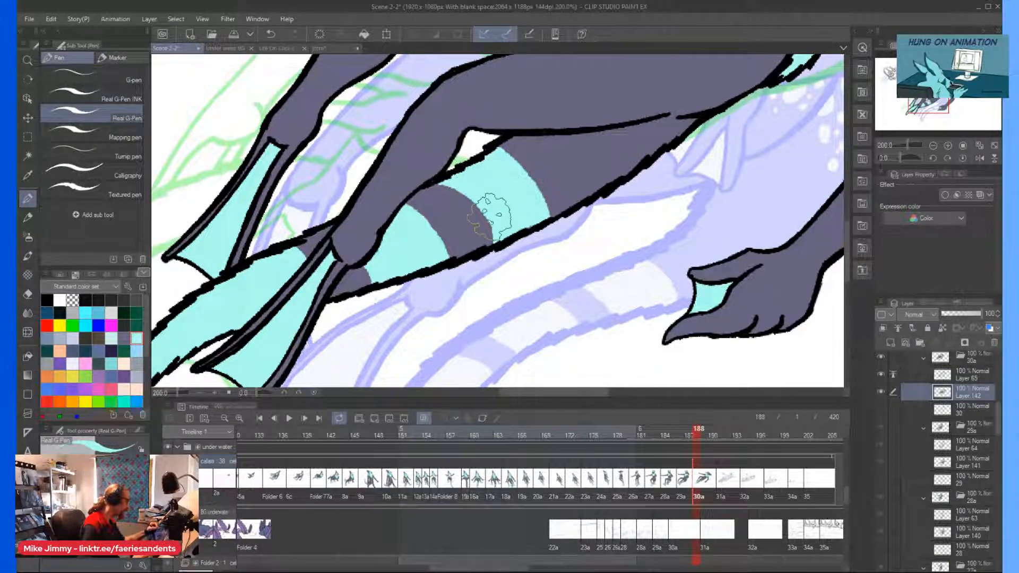
Paint a cluster of light cyan spots on the tail's base, just below the near thigh.
scroll(454, 164, down, 2)
scroll(568, 142, up, 2)
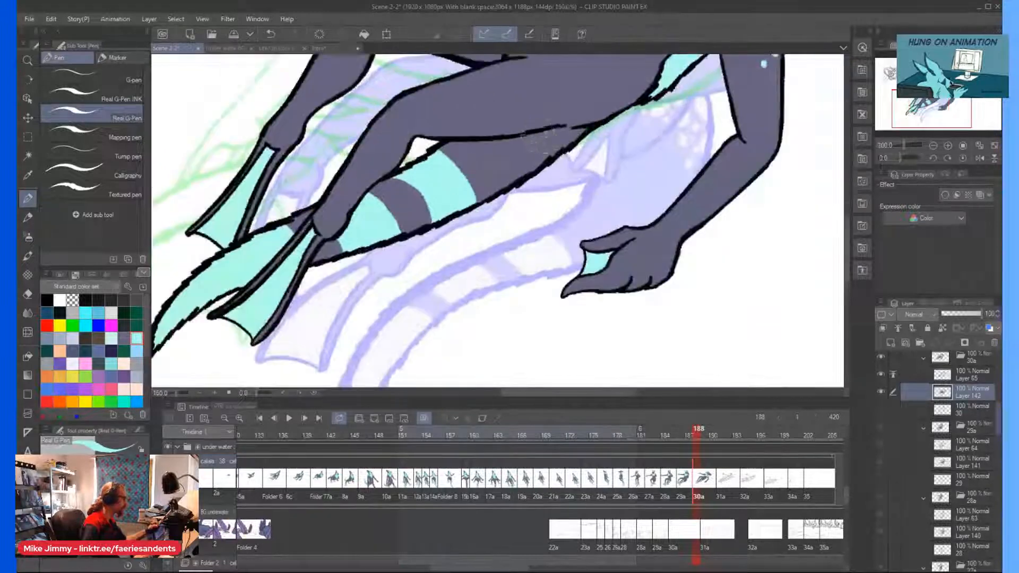
drag(586, 129, 568, 156)
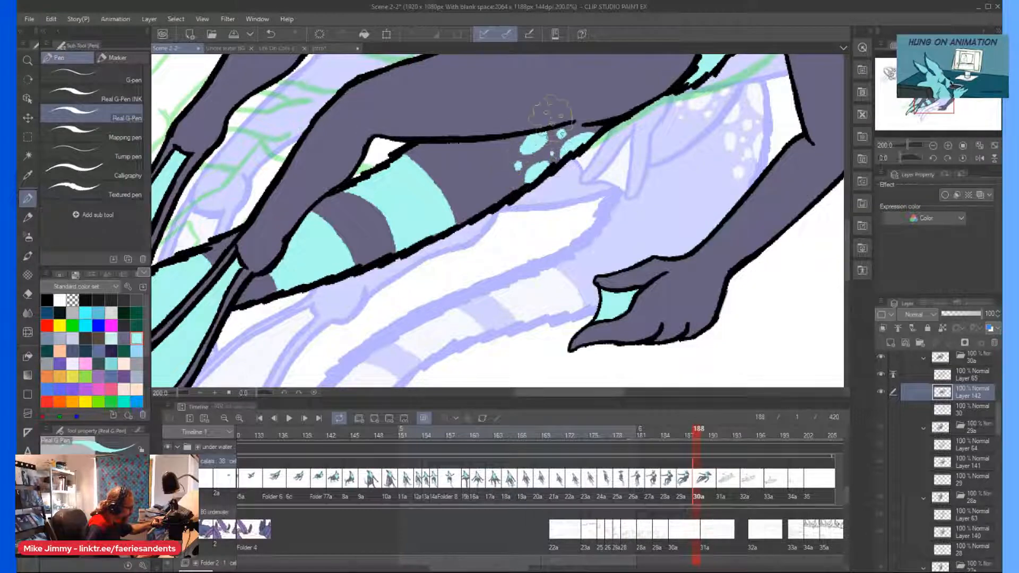
Paint light cyan spots along the lower and upper edges of the far thigh.
scroll(552, 149, down, 4)
scroll(470, 160, up, 3)
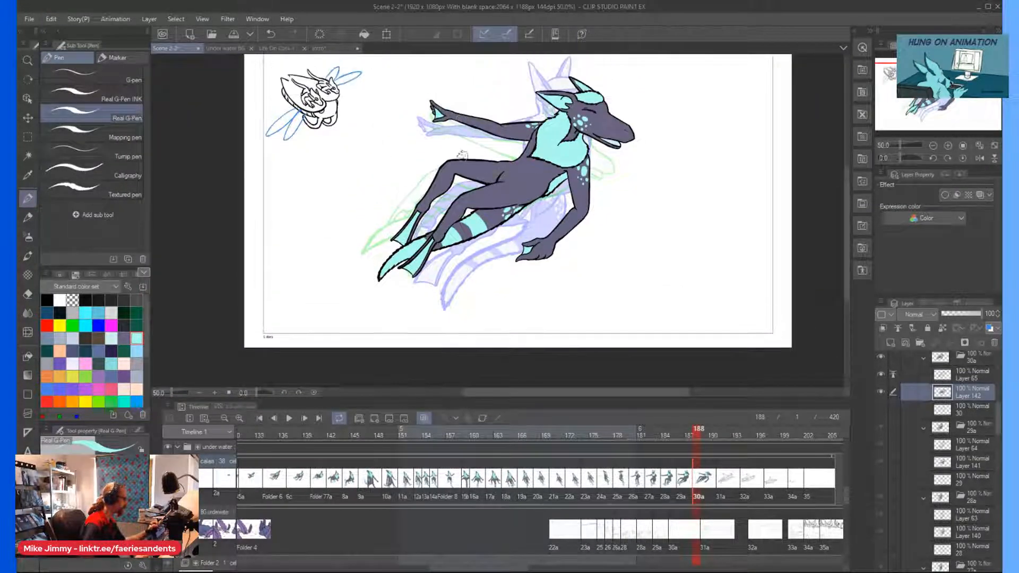
scroll(470, 165, up, 4)
drag(488, 190, 486, 190)
drag(549, 193, 498, 167)
mouse_move(569, 122)
mouse_down()
mouse_move(549, 122)
mouse_move(606, 121)
mouse_up()
click(572, 131)
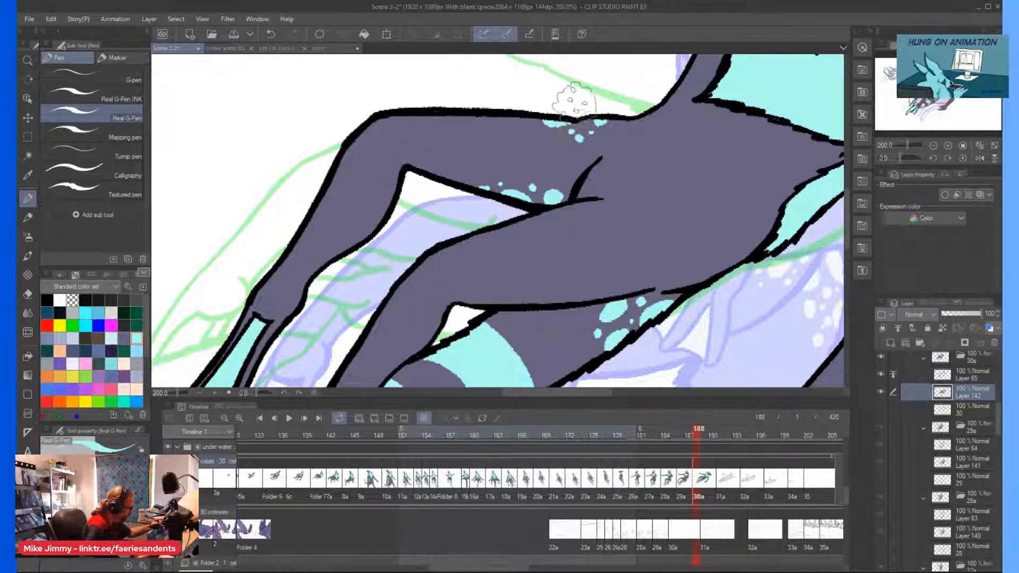
Paint large and small light cyan spots on the near thigh, continuing the cluster from the tail's base.
scroll(572, 98, down, 1)
scroll(597, 229, up, 1)
mouse_move(629, 239)
mouse_down()
mouse_move(592, 237)
mouse_move(624, 238)
mouse_up()
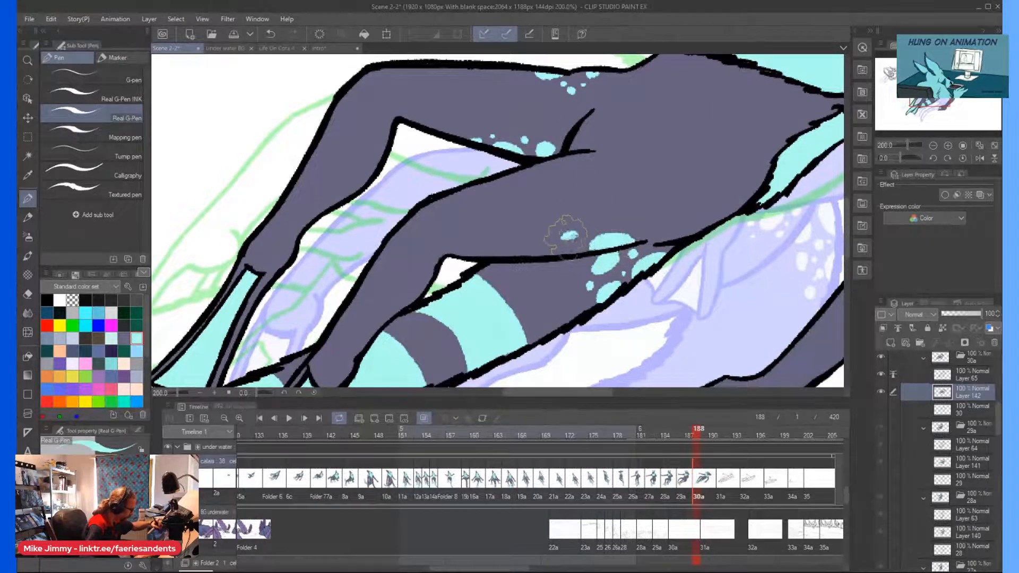
mouse_move(568, 255)
mouse_down()
mouse_move(584, 224)
mouse_move(643, 224)
mouse_move(599, 218)
mouse_up()
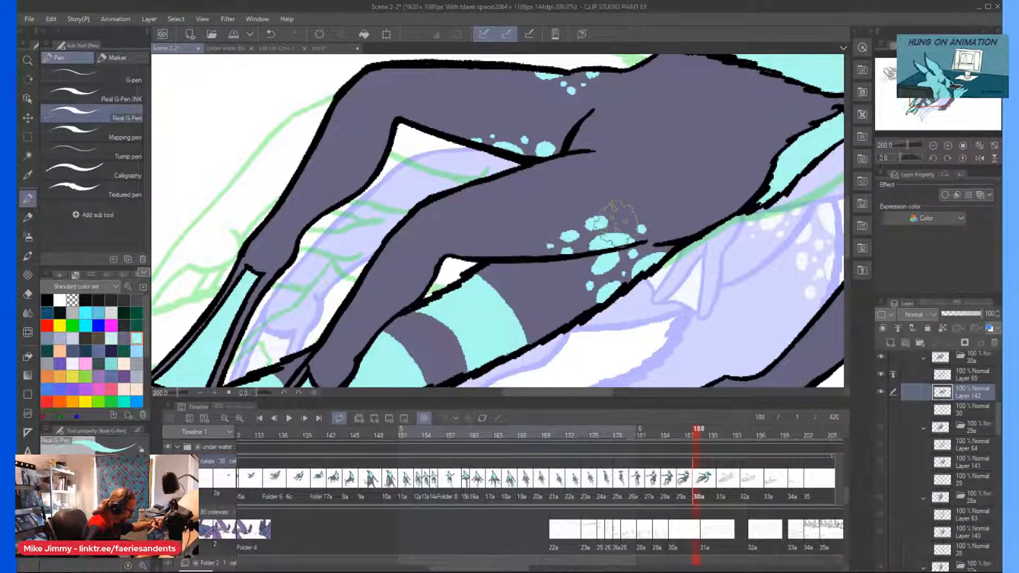
Paint a few light cyan spots on the hip along the edge of the belly patch.
scroll(608, 111, down, 2)
scroll(683, 122, up, 2)
mouse_move(675, 166)
mouse_down()
mouse_move(669, 176)
mouse_move(705, 113)
mouse_up()
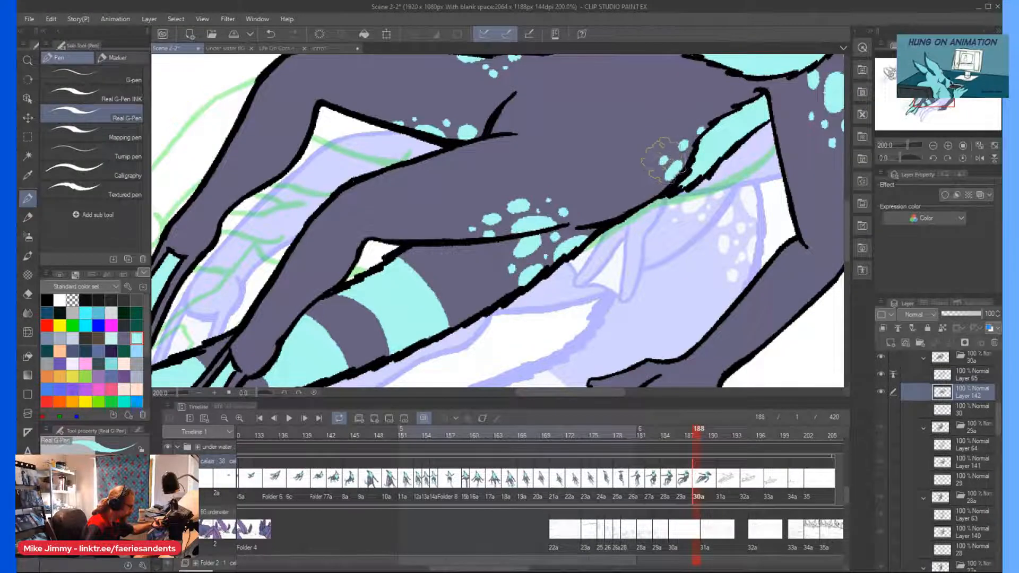
Save the scene with the finished cel 30a.
scroll(699, 115, down, 4)
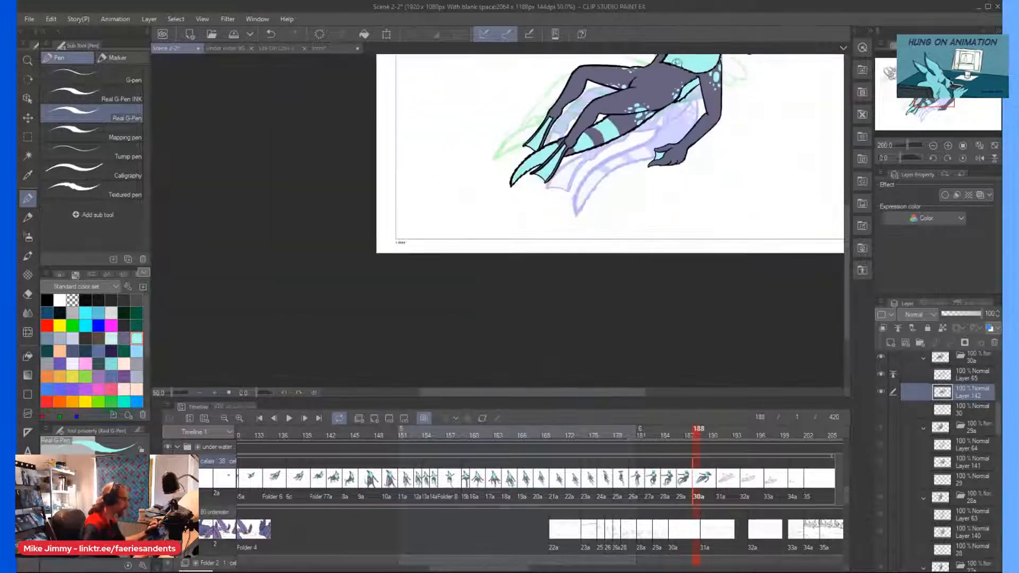
scroll(653, 282, up, 2)
drag(652, 277, 647, 316)
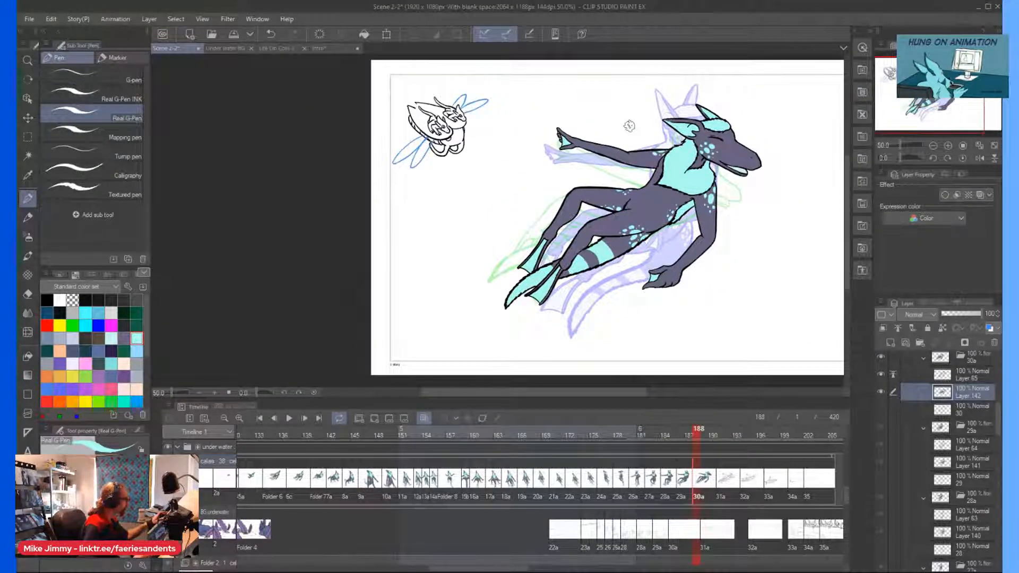
key(ctrl+s)
Go to cel 31a, set its line art layer as the reference layer, and add a new color layer below it.
click(713, 471)
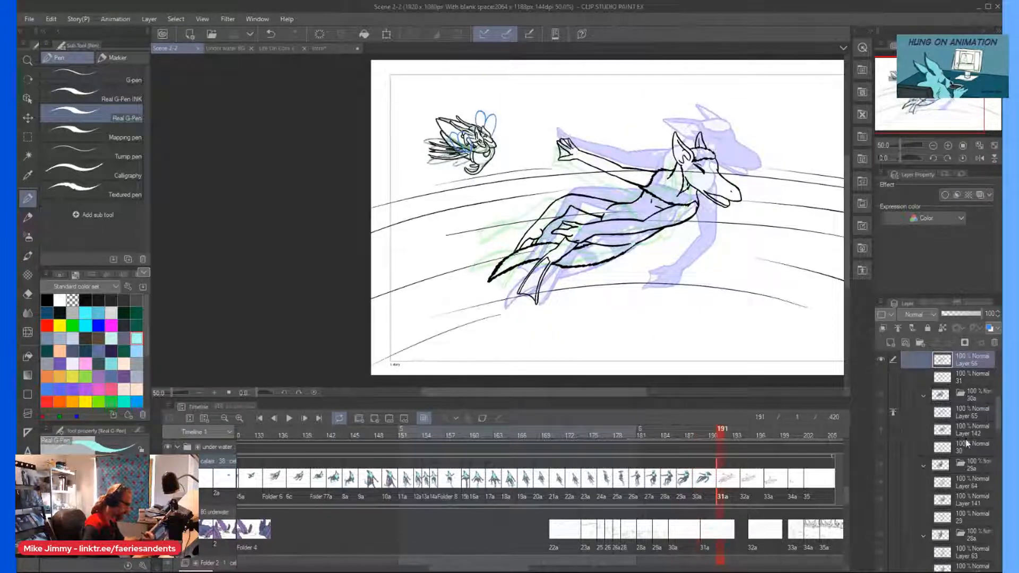
scroll(1000, 414, up, 3)
click(898, 329)
click(922, 457)
click(891, 343)
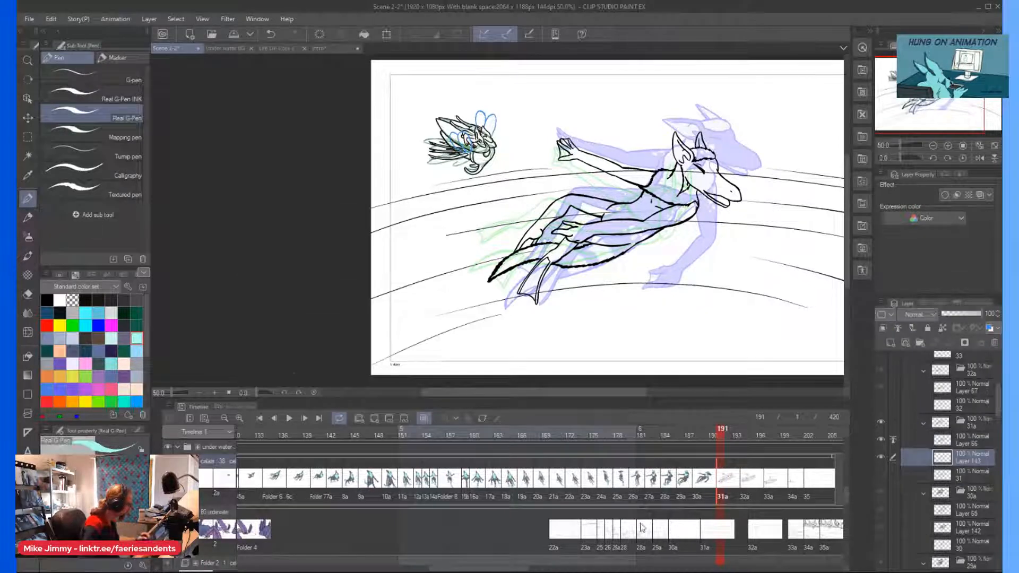
Fill cel 31a's head and near ear grey-purple with the Mapping pen.
click(90, 133)
scroll(682, 167, up, 2)
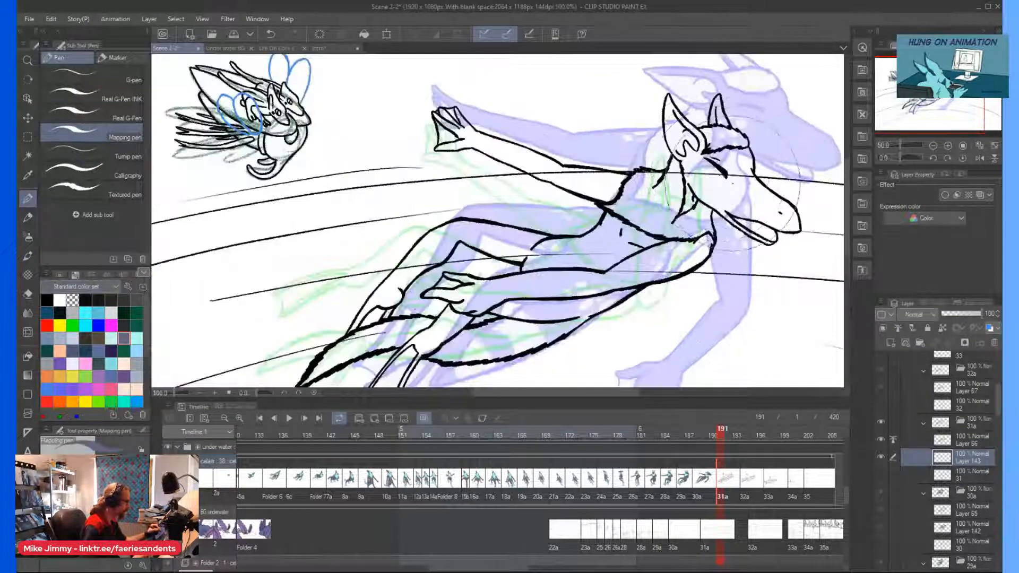
drag(745, 187, 727, 178)
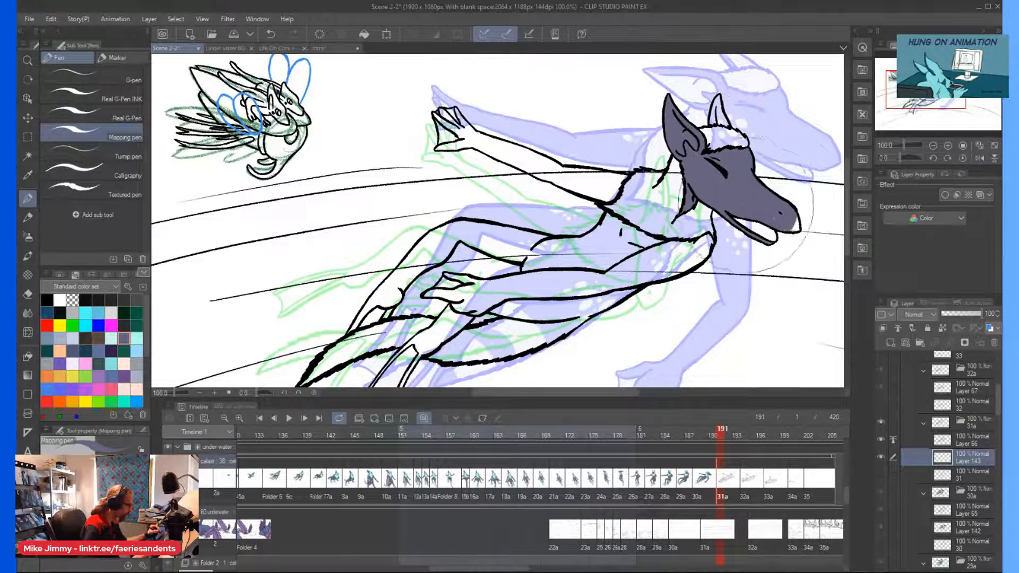
Fill the torso, both arms and the legs grey-purple within the line art.
mouse_move(690, 255)
mouse_down()
mouse_move(523, 289)
mouse_move(547, 250)
mouse_move(435, 249)
mouse_move(530, 228)
mouse_move(432, 241)
mouse_move(350, 318)
mouse_move(372, 308)
mouse_up()
mouse_move(599, 243)
mouse_down()
mouse_move(571, 174)
mouse_move(609, 187)
mouse_move(475, 137)
mouse_up()
mouse_move(518, 313)
mouse_down()
mouse_move(506, 256)
mouse_move(554, 271)
mouse_move(579, 258)
mouse_up()
mouse_move(510, 273)
mouse_down()
mouse_move(436, 292)
mouse_move(443, 272)
mouse_move(411, 295)
mouse_up()
Fill the tail's end and the remaining foot outlines grey-purple, leaving the foot webbing unpainted.
scroll(404, 276, down, 1)
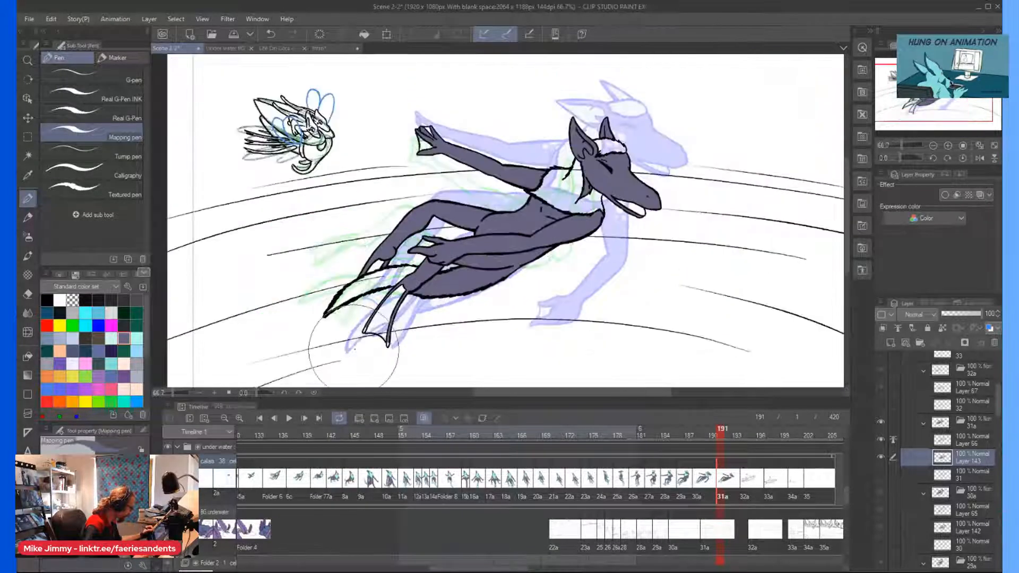
scroll(362, 339, up, 3)
mouse_move(427, 168)
mouse_down()
mouse_move(433, 159)
mouse_move(344, 183)
mouse_up()
scroll(333, 120, down, 2)
Color the open mouth pale cyan and fill the head tuft and chest fur light cyan.
scroll(403, 133, down, 3)
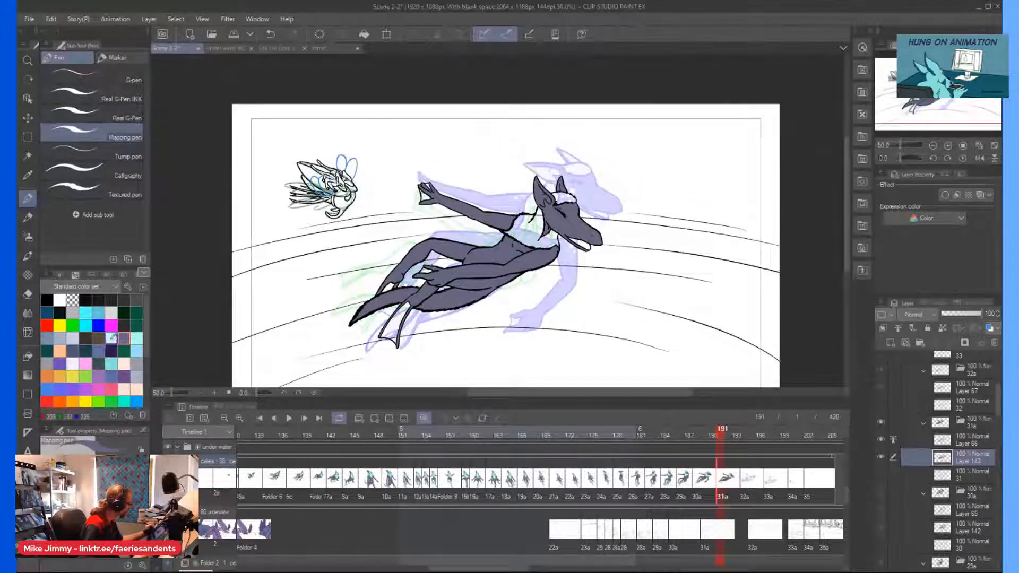
scroll(401, 245, up, 3)
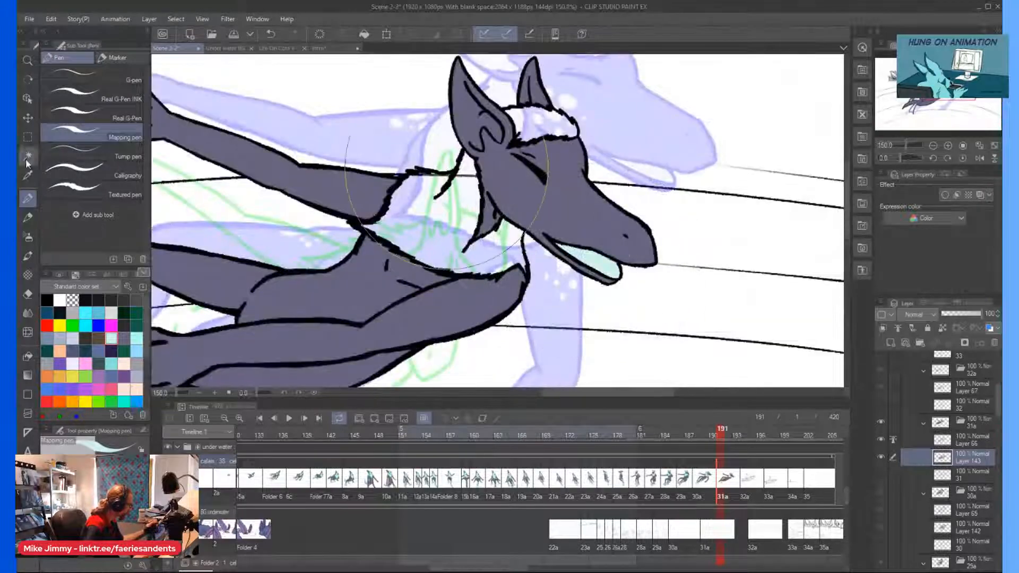
drag(549, 115, 539, 123)
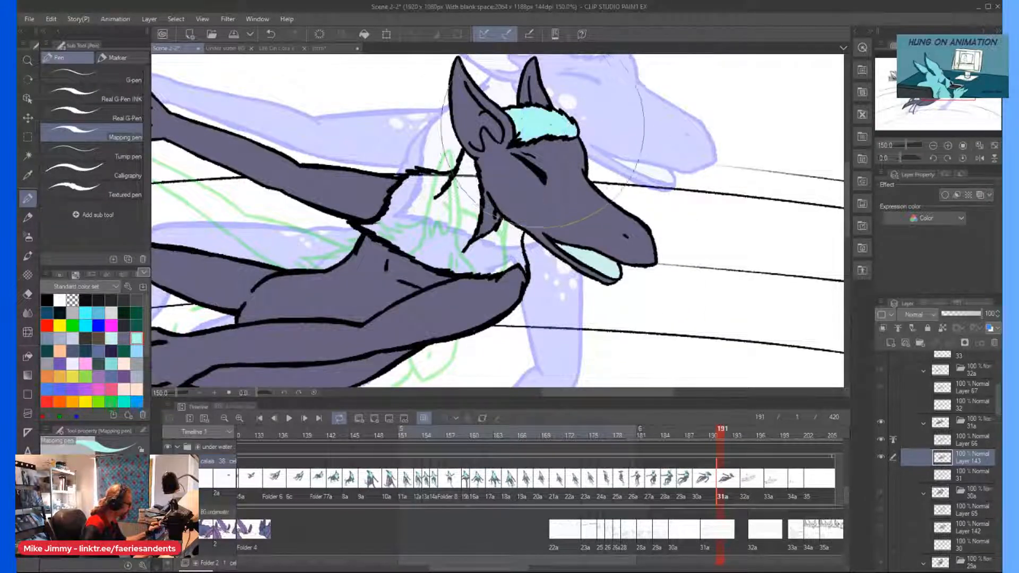
scroll(454, 249, down, 3)
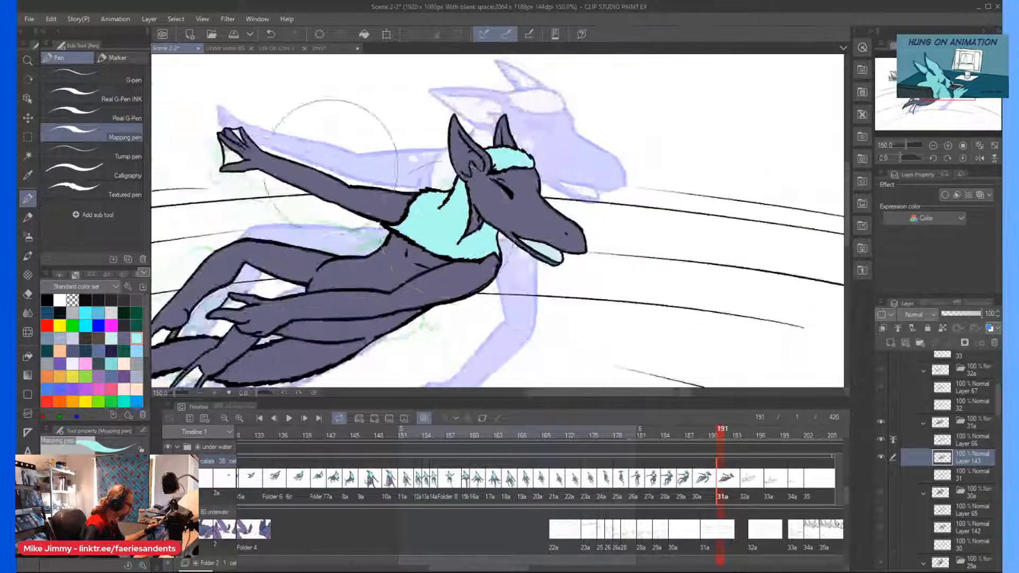
Fill the webbing of both hands and both feet on cel 31a light cyan.
scroll(194, 143, up, 3)
scroll(272, 169, up, 3)
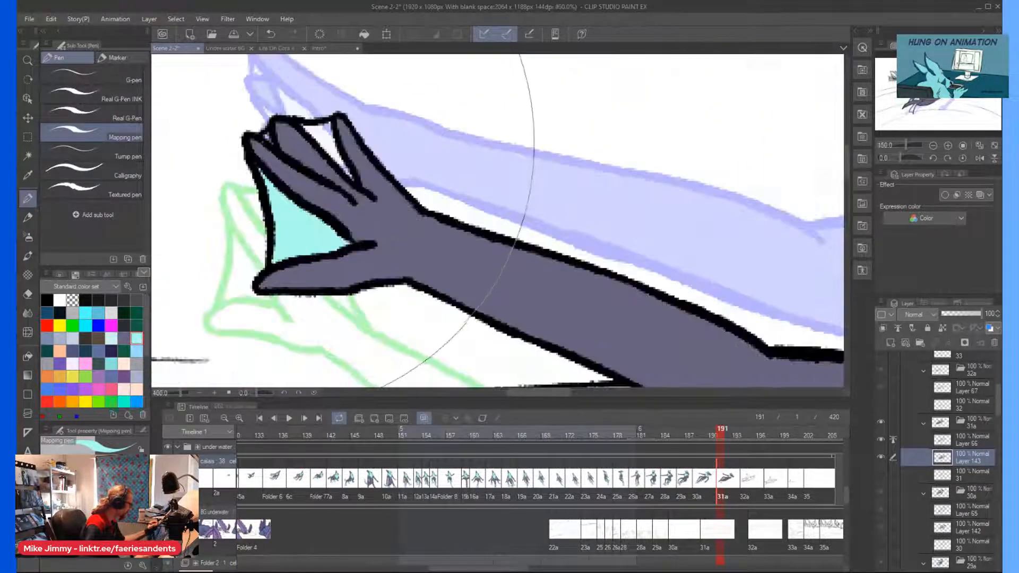
scroll(371, 159, down, 5)
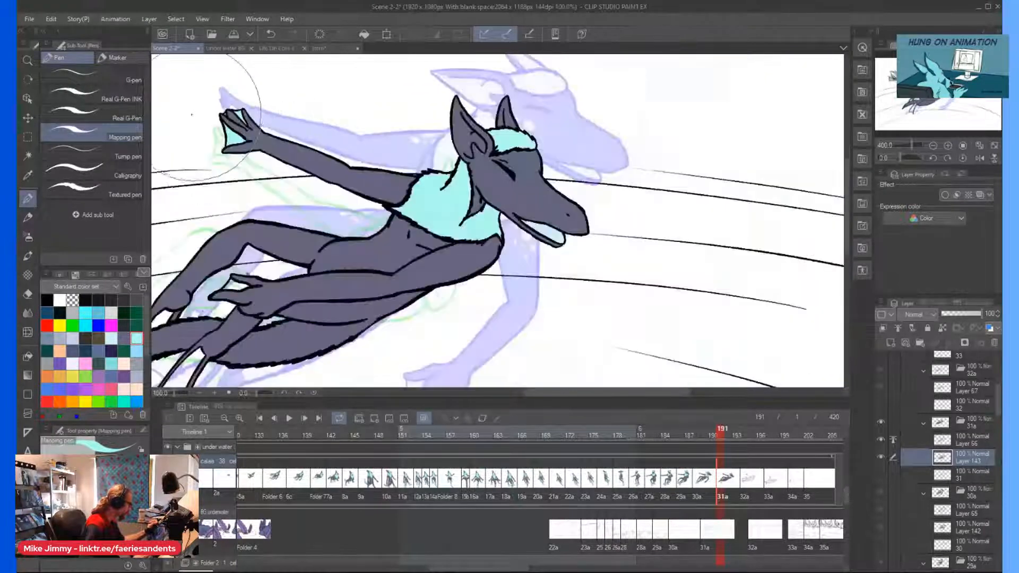
scroll(298, 235, up, 3)
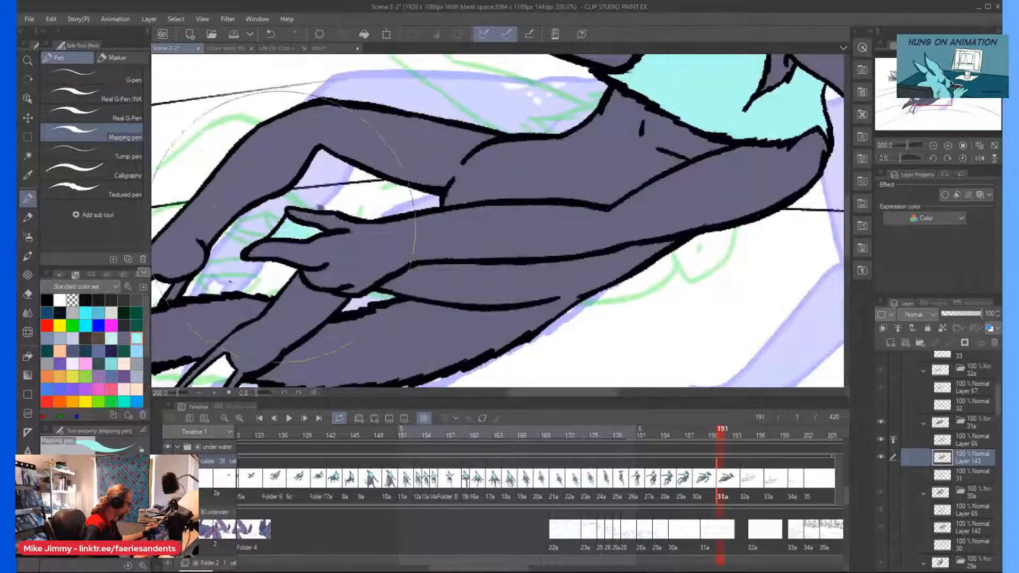
scroll(191, 250, down, 1)
scroll(298, 254, up, 4)
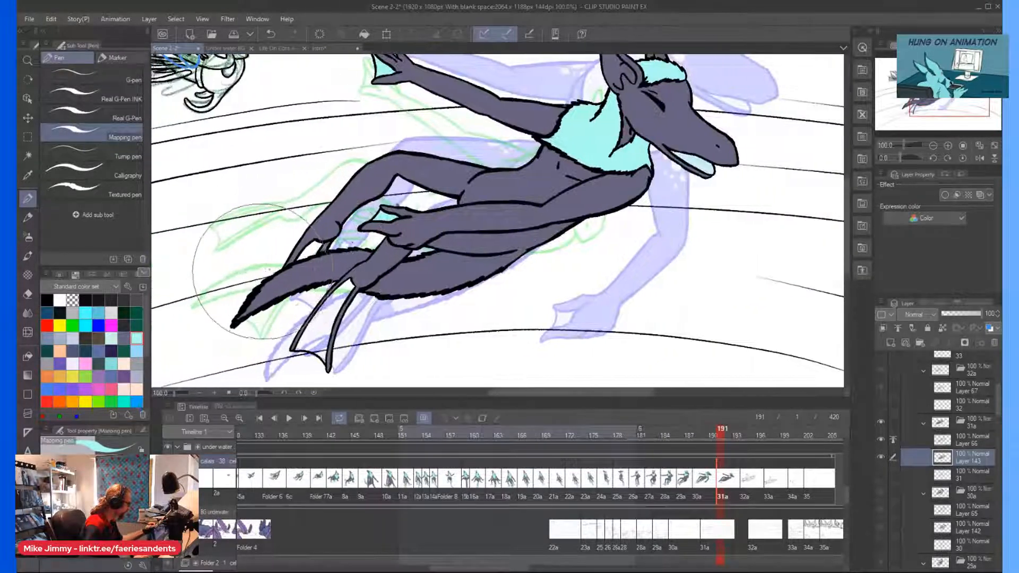
scroll(319, 318, down, 2)
scroll(317, 345, up, 2)
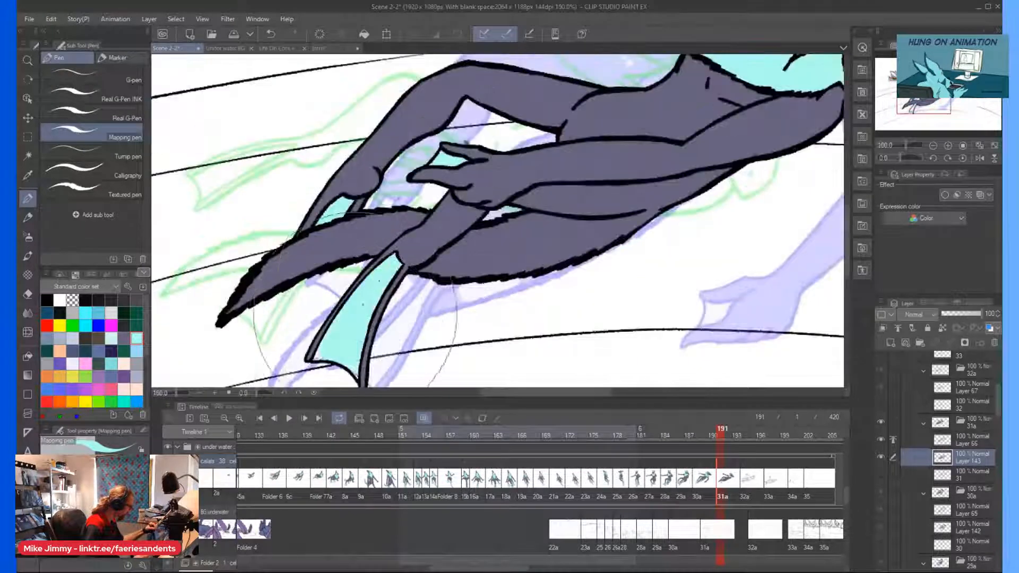
scroll(414, 303, down, 3)
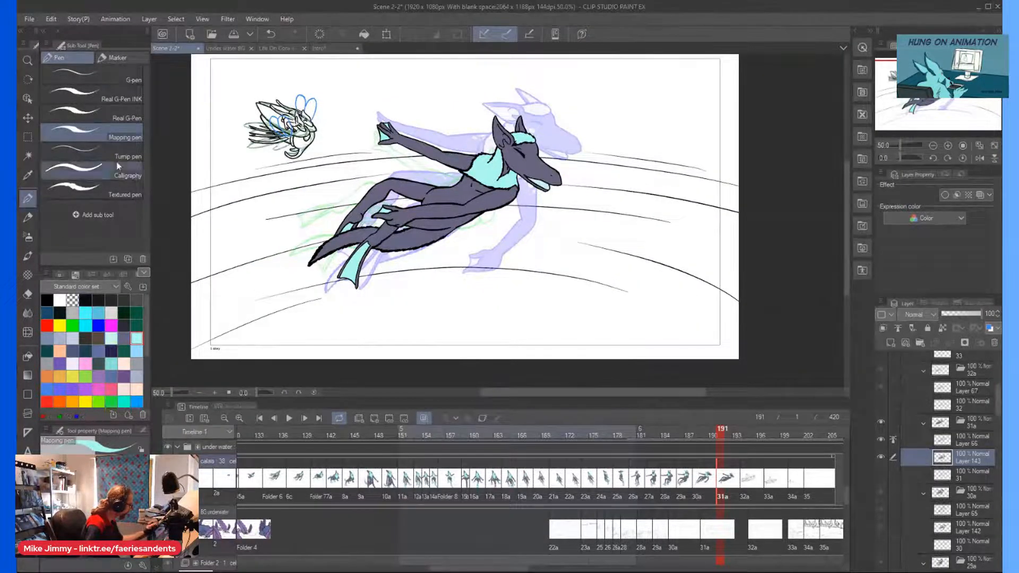
Paint the insides of both ears light cyan with the Real G-Pen, leaving grey-purple rims.
click(119, 95)
click(119, 115)
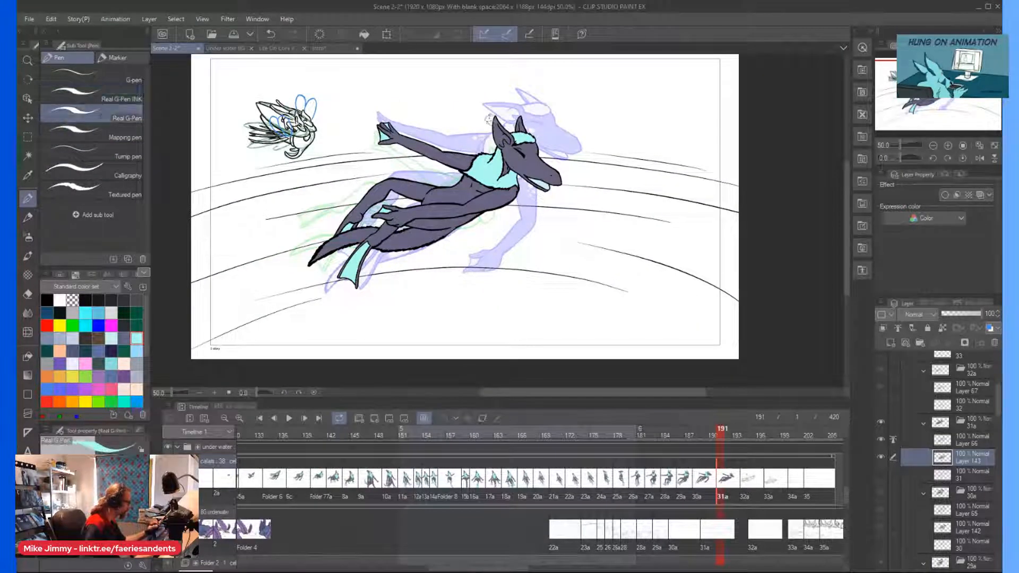
scroll(502, 135, up, 4)
scroll(574, 114, up, 2)
mouse_move(574, 114)
mouse_down()
mouse_move(563, 212)
mouse_move(574, 138)
mouse_move(595, 223)
mouse_up()
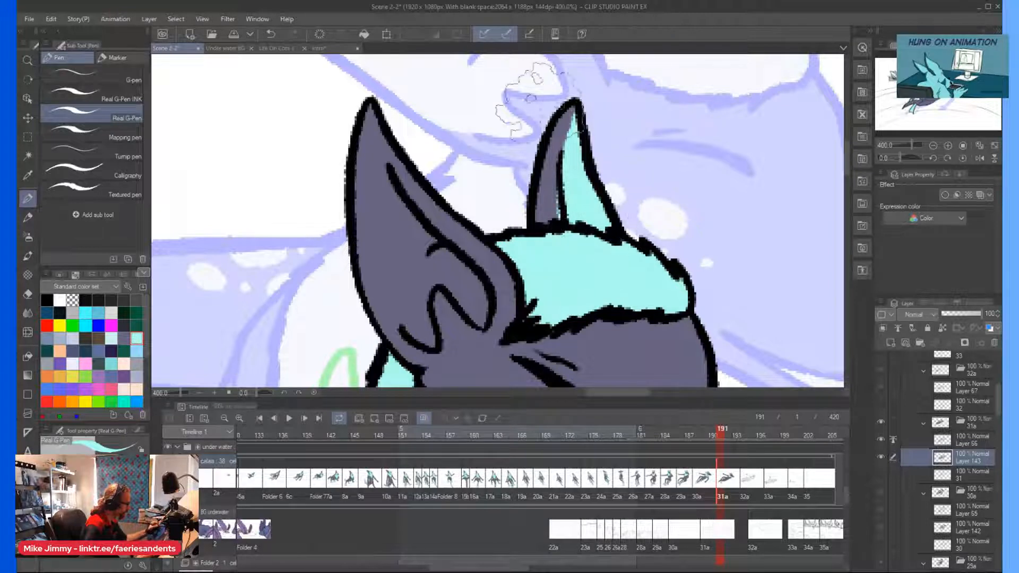
mouse_move(483, 301)
mouse_down()
mouse_move(484, 318)
mouse_move(437, 197)
mouse_move(376, 159)
mouse_move(364, 102)
mouse_move(352, 182)
mouse_move(370, 157)
mouse_move(355, 255)
mouse_move(345, 212)
mouse_move(388, 334)
mouse_move(433, 340)
mouse_move(422, 292)
mouse_up()
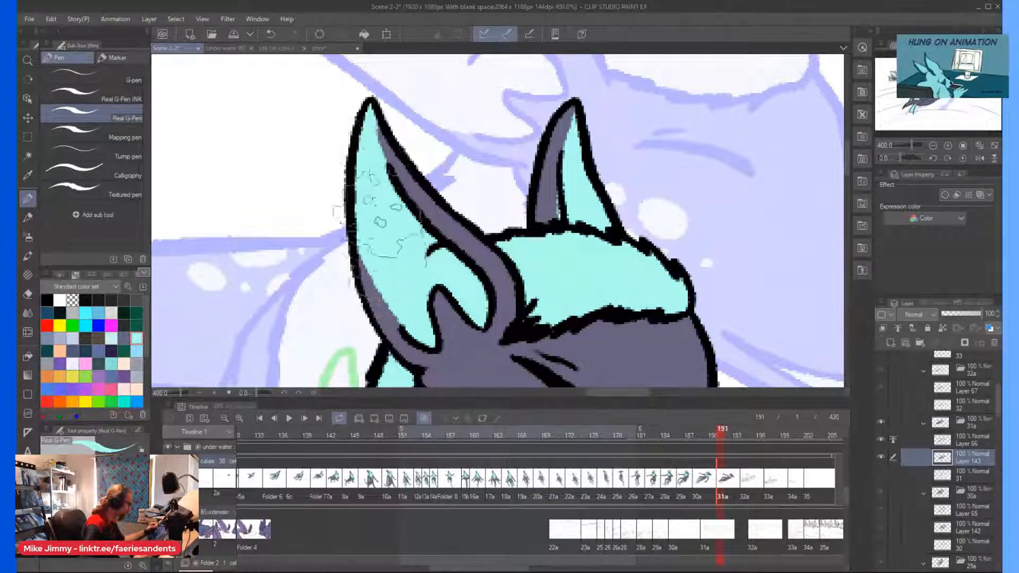
Dot light cyan spots of varying size on the cheek and on the outstretched arm beside the chest fur.
scroll(364, 172, down, 5)
scroll(374, 220, up, 2)
scroll(374, 218, up, 1)
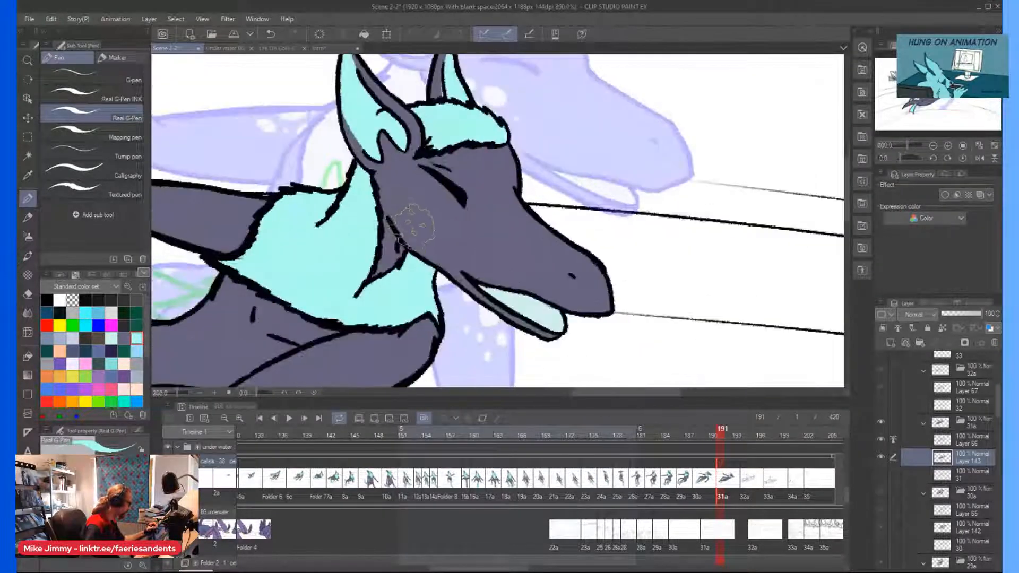
click(383, 199)
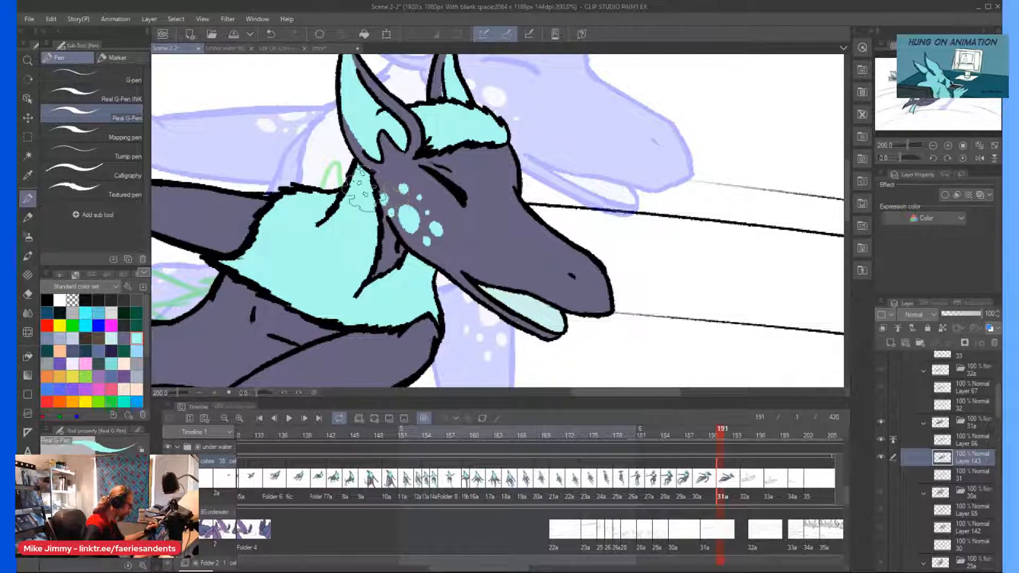
scroll(337, 167, down, 2)
drag(253, 154, 348, 151)
scroll(348, 142, up, 3)
mouse_move(435, 206)
mouse_down()
mouse_move(431, 172)
mouse_move(449, 194)
mouse_move(481, 202)
mouse_up()
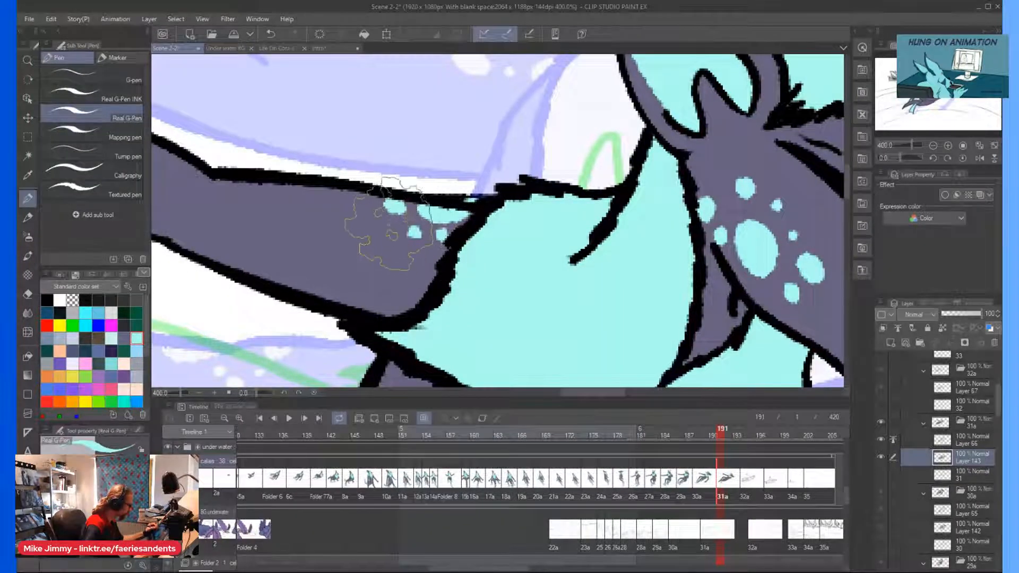
Add light cyan spots to the near shoulder, the raised thigh's upper edge and the lower flank beneath the near arm.
scroll(383, 233, down, 4)
scroll(481, 191, up, 4)
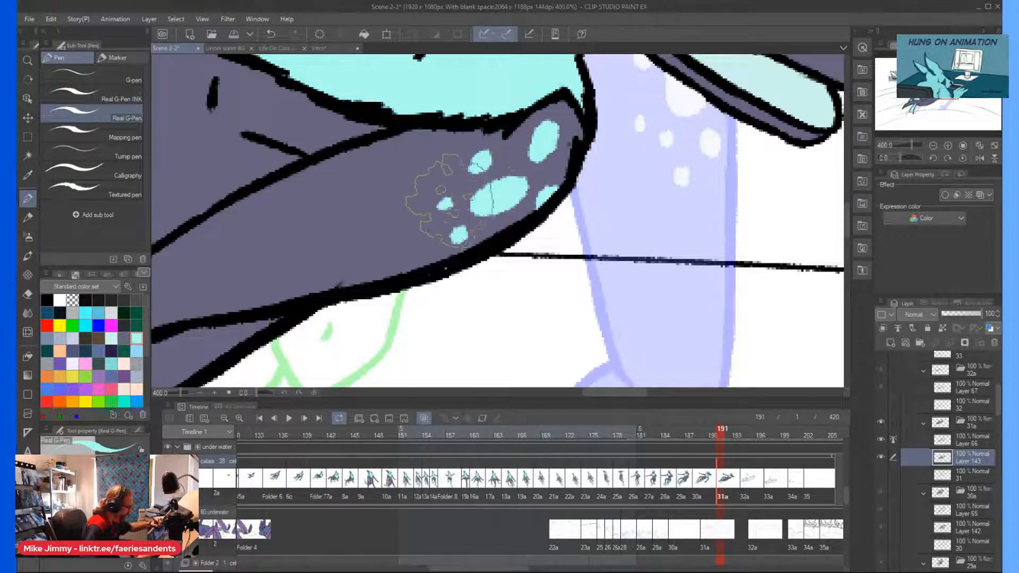
scroll(497, 220, down, 4)
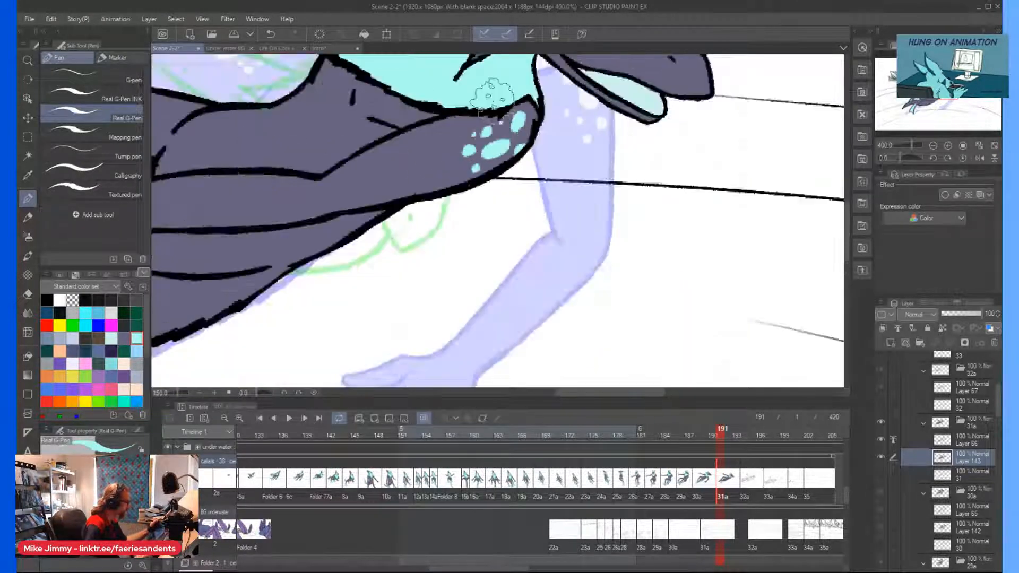
scroll(497, 220, up, 3)
scroll(463, 178, up, 3)
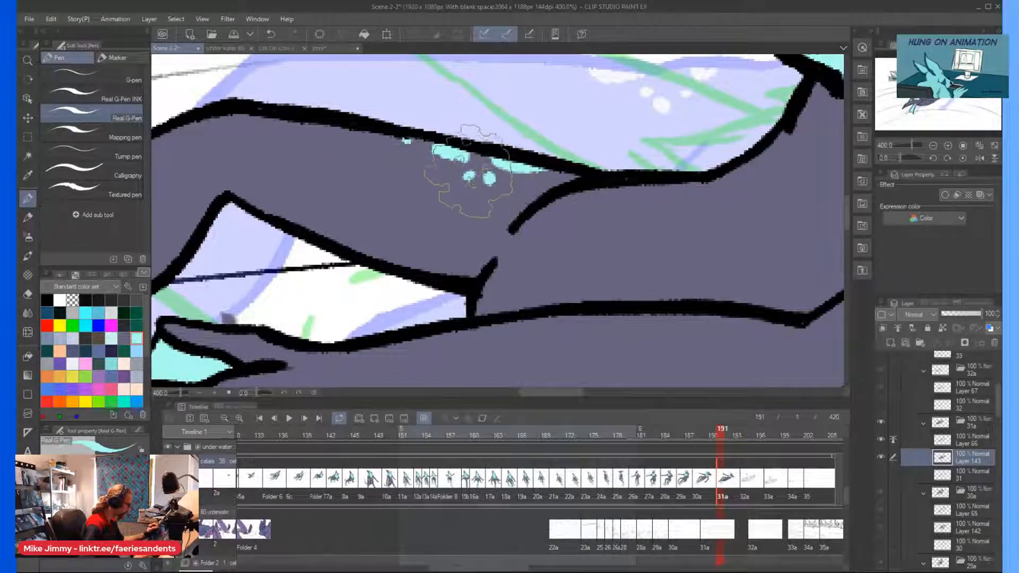
scroll(537, 187, down, 5)
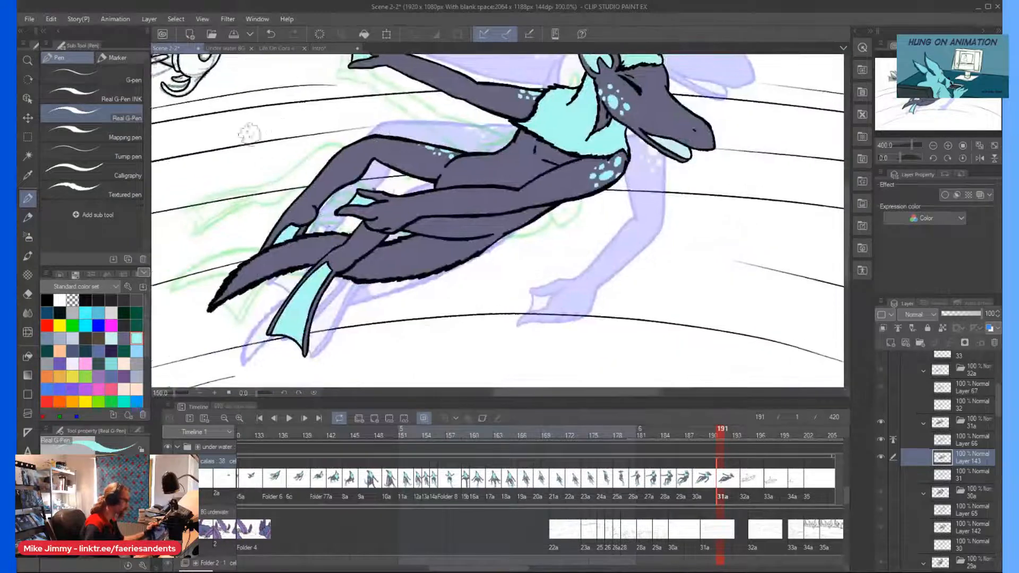
scroll(417, 267, up, 2)
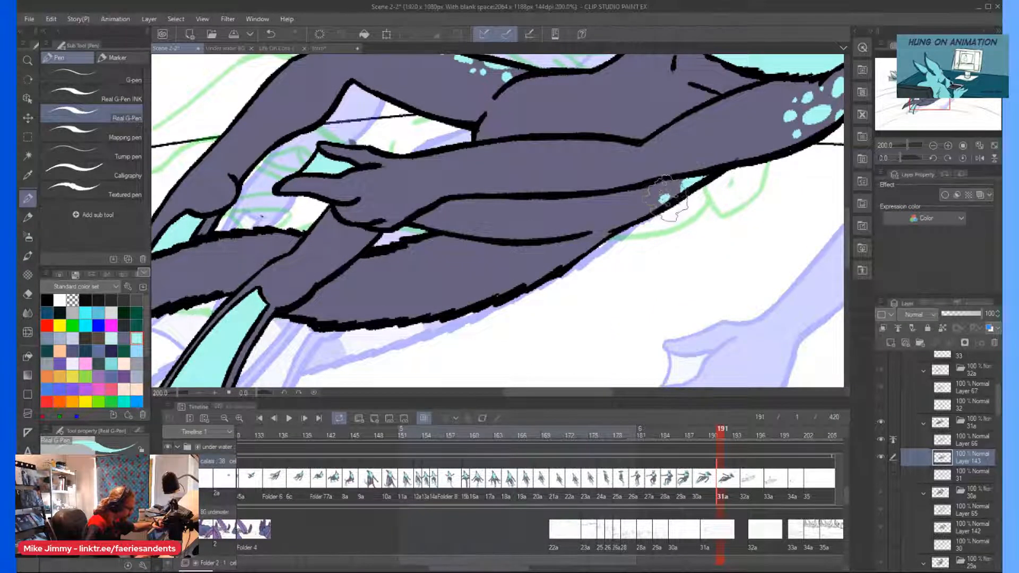
scroll(639, 119, down, 3)
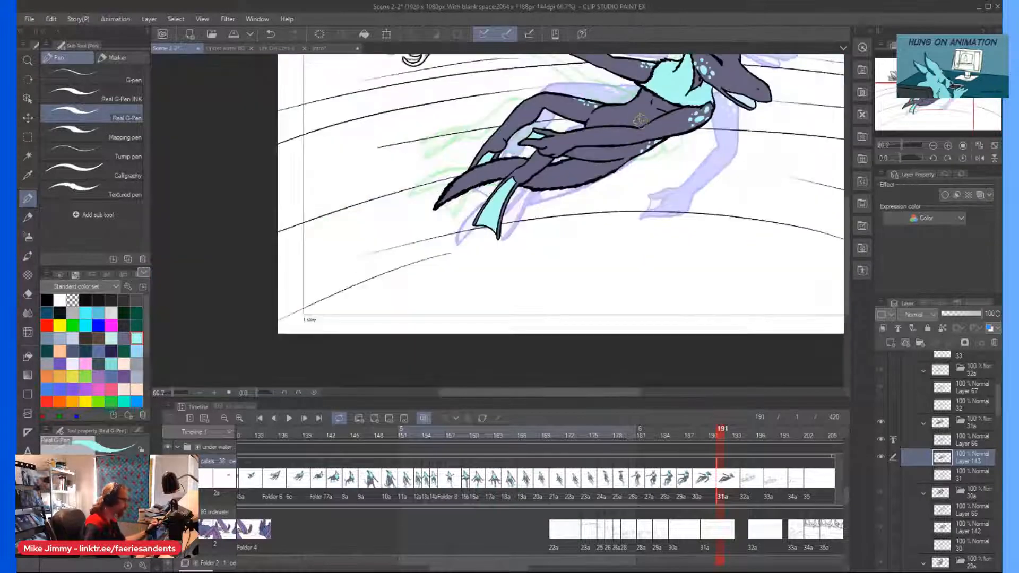
Fill the tail's end light cyan down to its tip, working within the line art.
key(minus)
key(minus)
key(minus)
key(minus)
key(minus)
key(minus)
key(minus)
key(minus)
key(minus)
key(minus)
key(minus)
key(minus)
key(minus)
scroll(461, 205, up, 4)
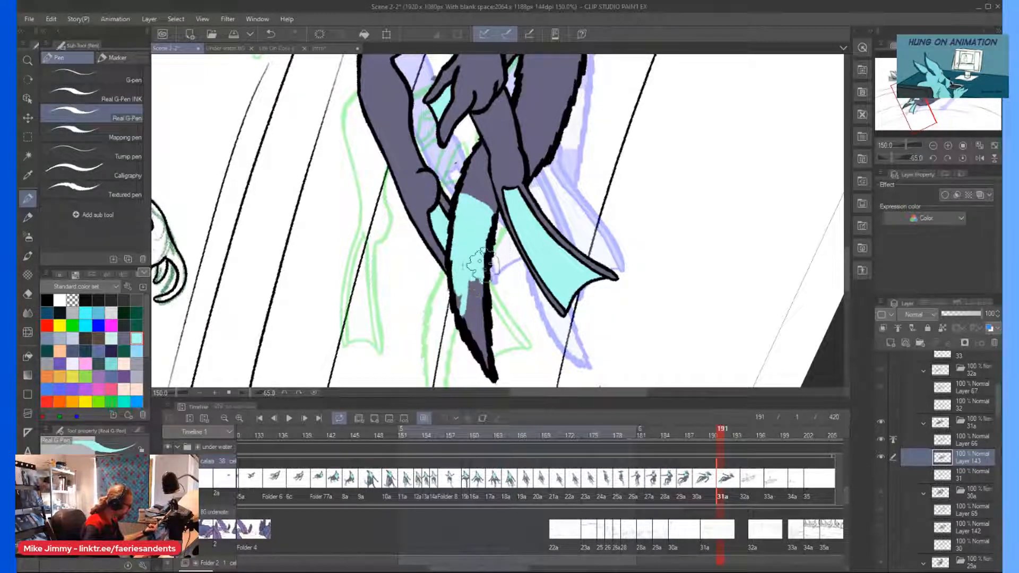
drag(479, 287, 481, 328)
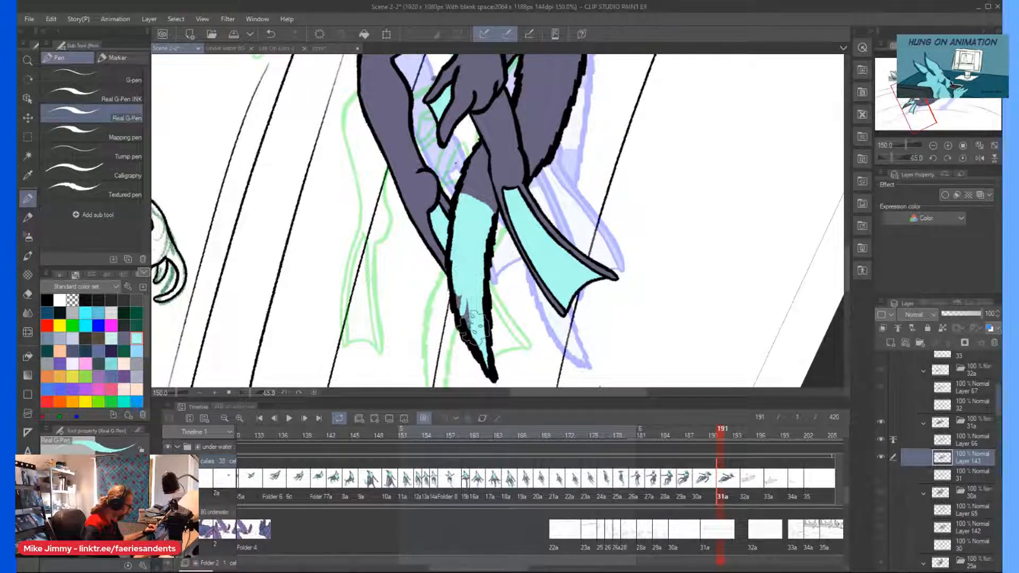
key(asciicircum)
key(asciicircum)
key(asciicircum)
key(asciicircum)
key(asciicircum)
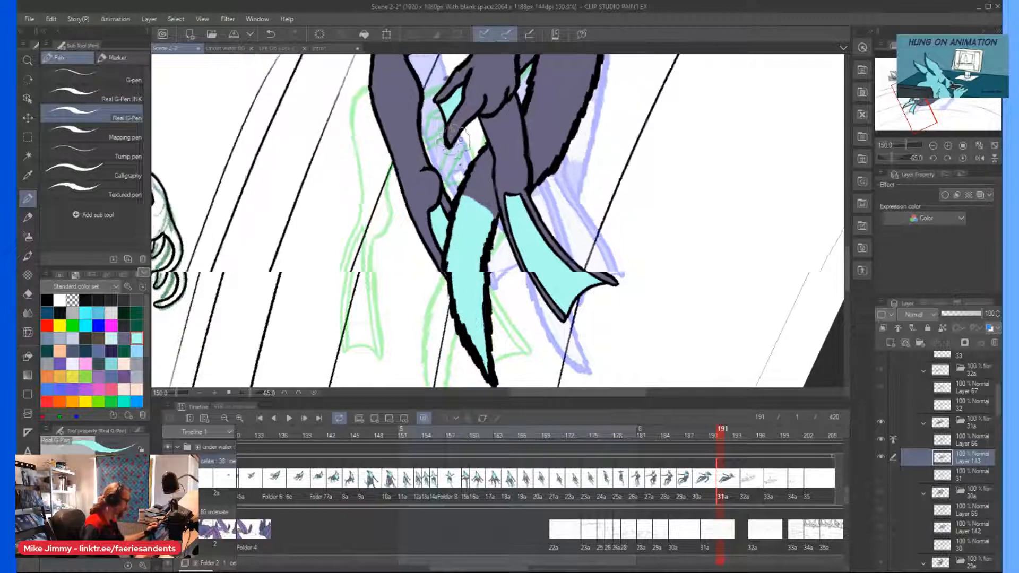
Paint a light cyan band across the tail beside the near leg, leaving a grey-purple stripe before the tail's cyan end.
key(ctrl+plus)
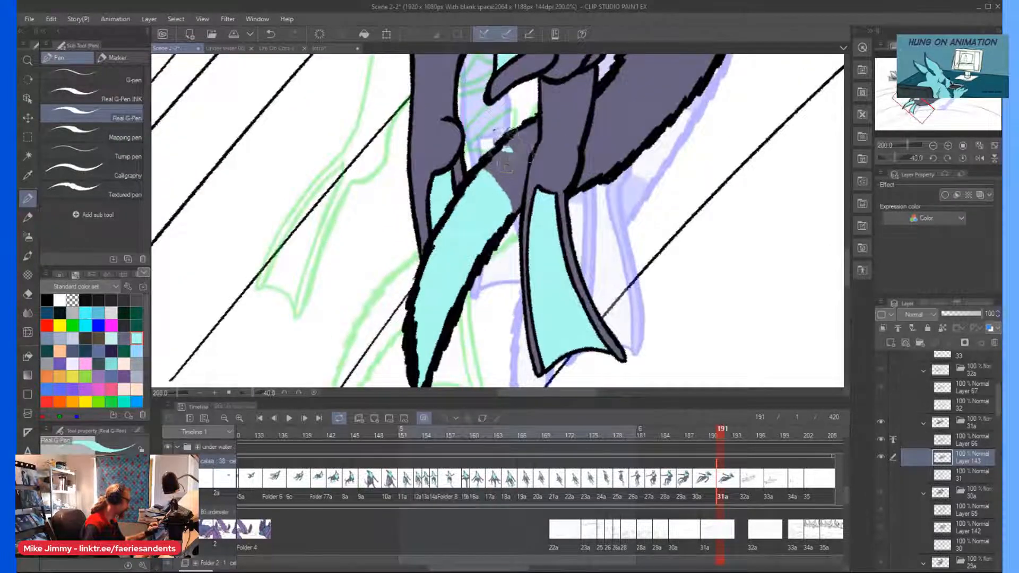
key(ctrl+plus)
key(ctrl+plus)
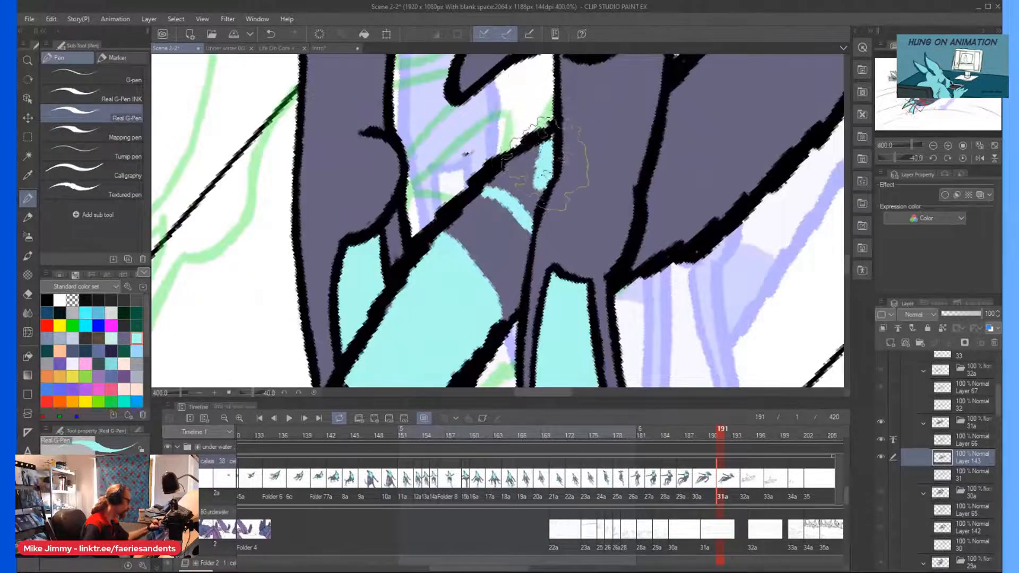
mouse_move(537, 196)
mouse_down()
mouse_move(525, 190)
mouse_move(534, 153)
mouse_move(519, 182)
mouse_move(512, 167)
mouse_up()
click(956, 440)
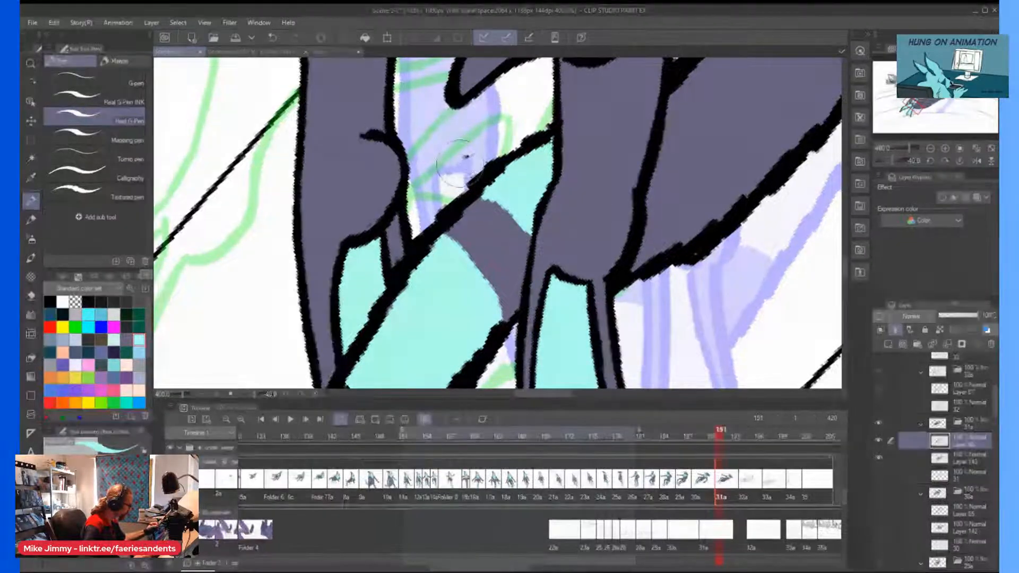
click(965, 460)
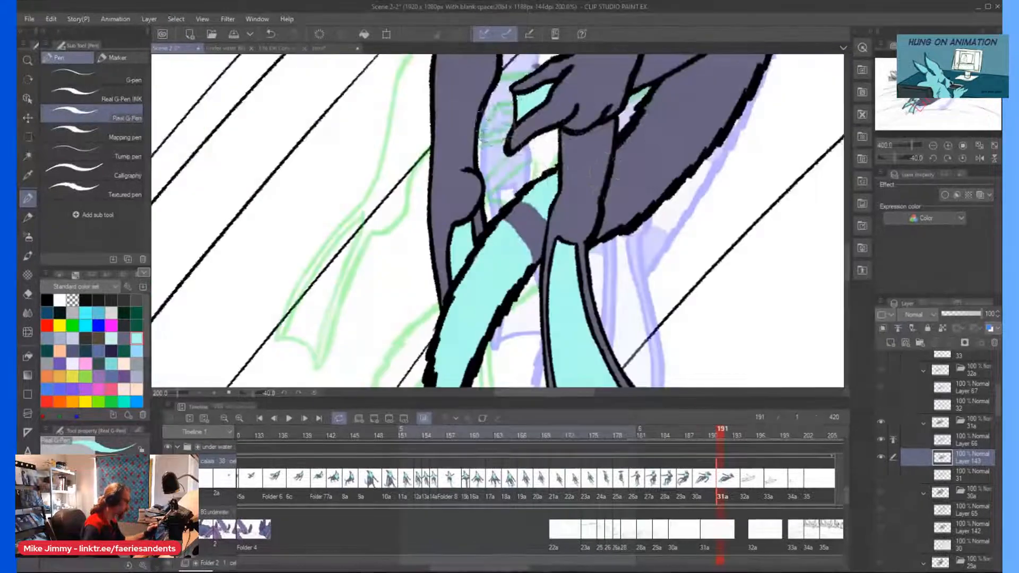
Continue the tail's light cyan markings on the body side of the near leg and outline a wider band there.
drag(614, 236, 587, 277)
scroll(583, 276, down, 3)
key(asciicircum)
key(asciicircum)
key(asciicircum)
scroll(611, 263, up, 1)
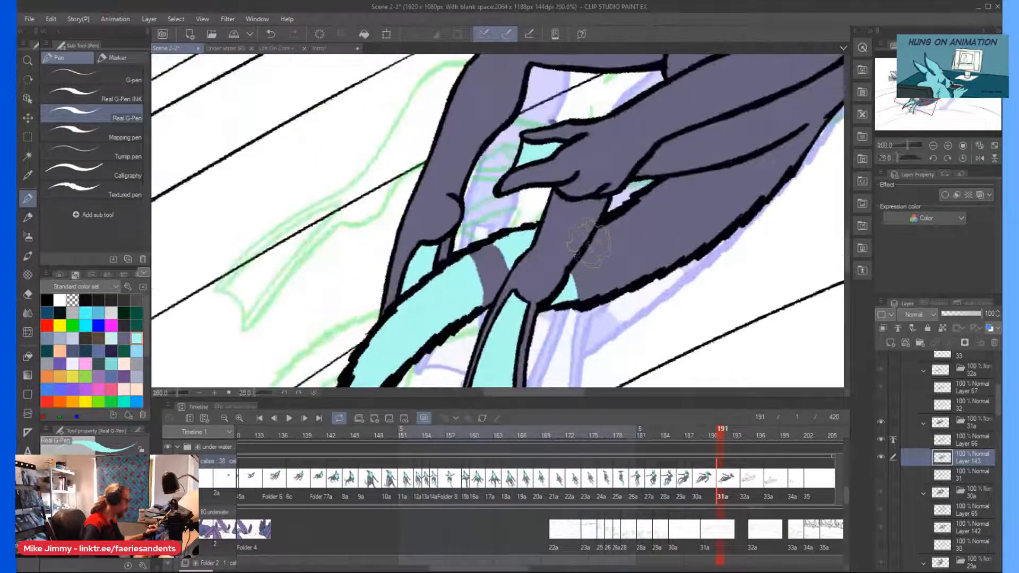
mouse_move(627, 228)
mouse_down()
mouse_move(662, 266)
mouse_move(606, 207)
mouse_move(626, 228)
mouse_move(600, 233)
mouse_up()
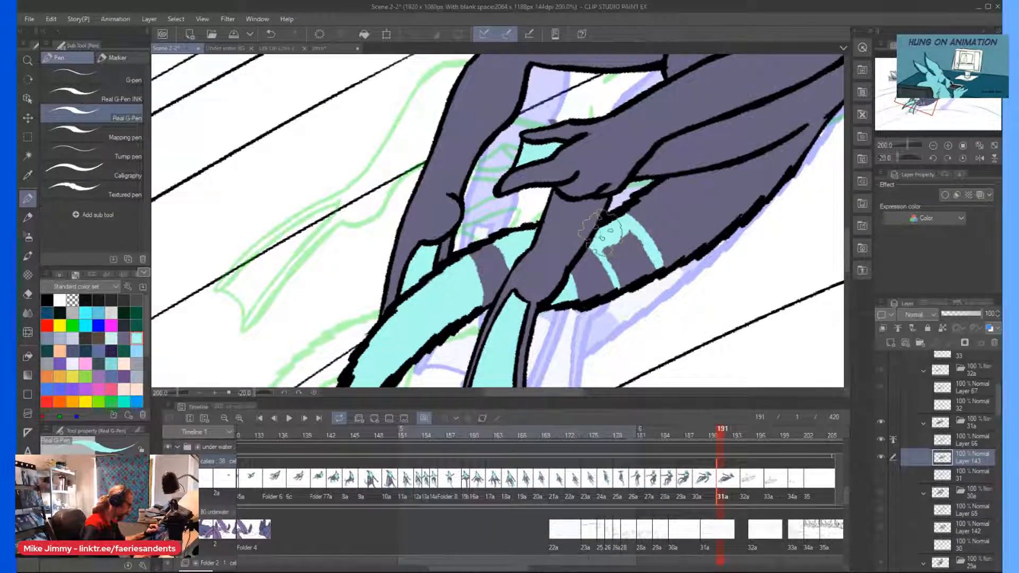
Fill the wide tail band light cyan and scatter cyan spots over the tail base and near thigh.
mouse_move(658, 261)
mouse_down()
mouse_move(622, 229)
mouse_move(619, 265)
mouse_up()
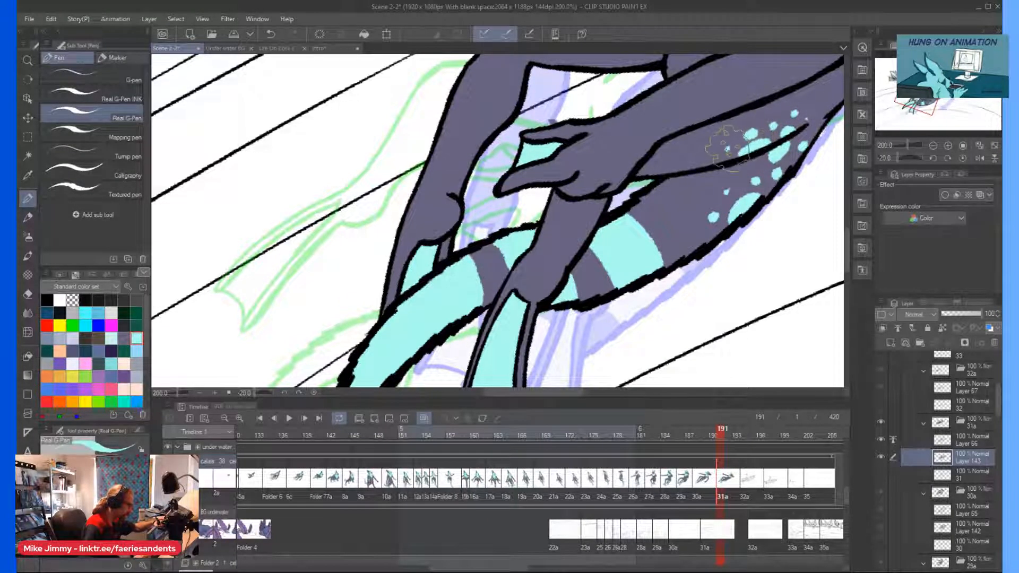
scroll(738, 140, down, 3)
key(asciicircum)
key(asciicircum)
key(asciicircum)
key(asciicircum)
key(asciicircum)
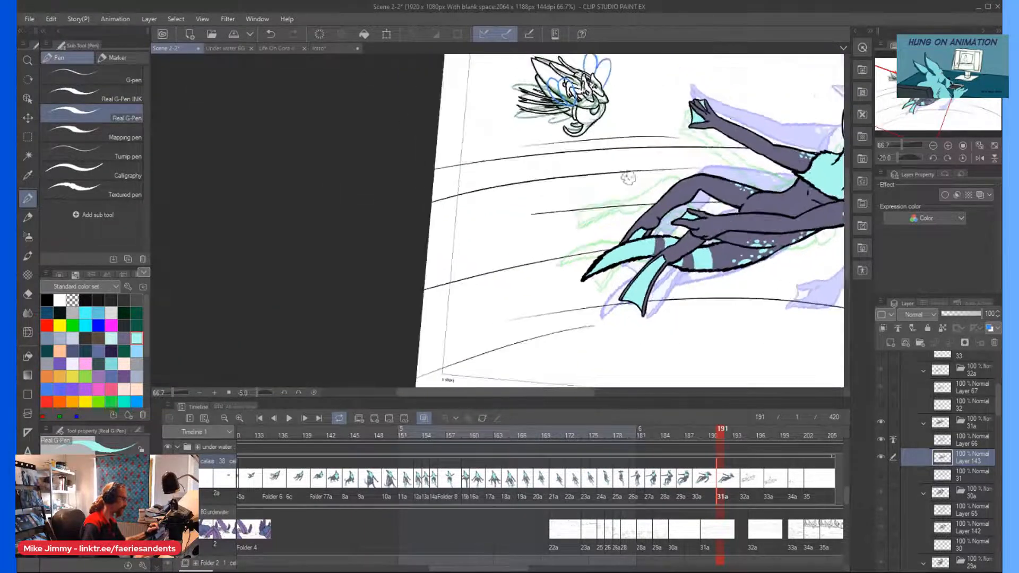
scroll(630, 179, down, 1)
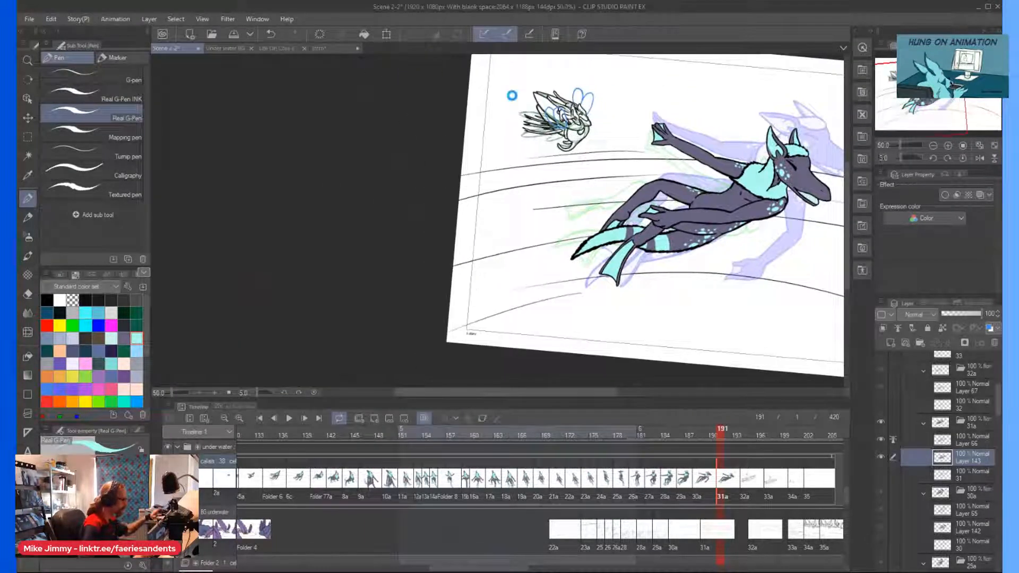
Add a new layer beneath cel 32a's line art for coloring, with the Mapping pen and grey-purple selected.
click(746, 489)
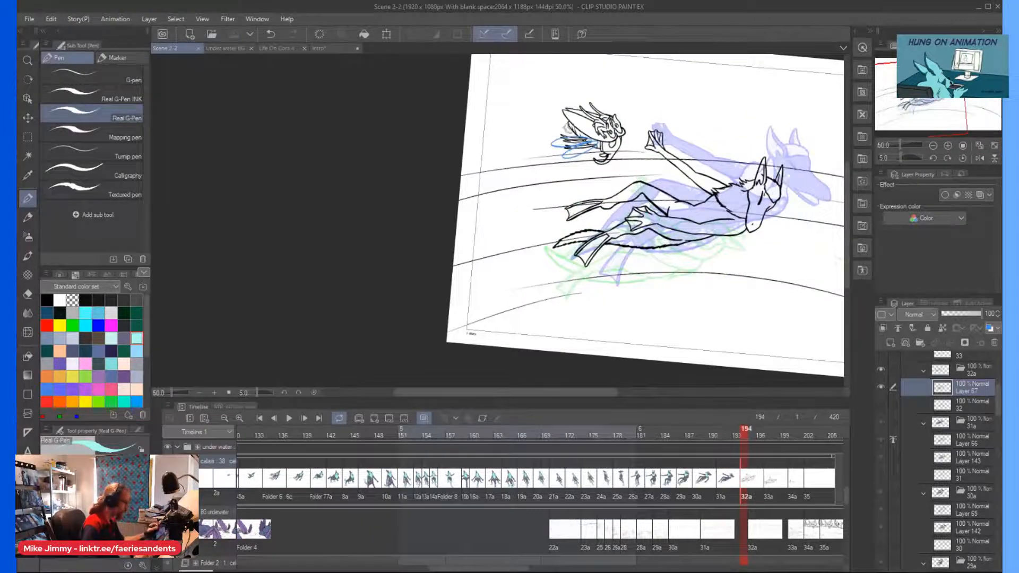
key(minus)
click(92, 135)
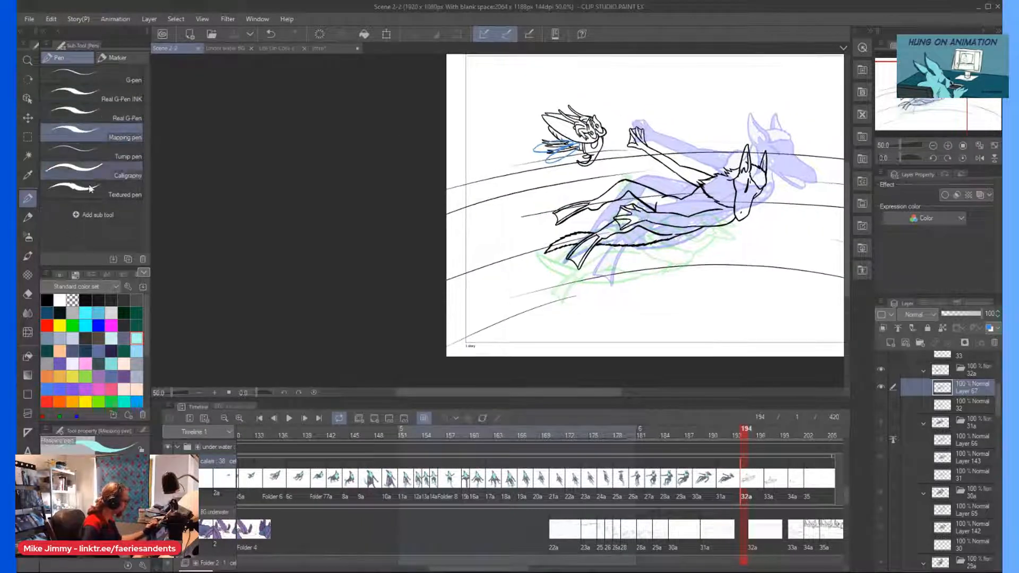
scroll(772, 226, up, 2)
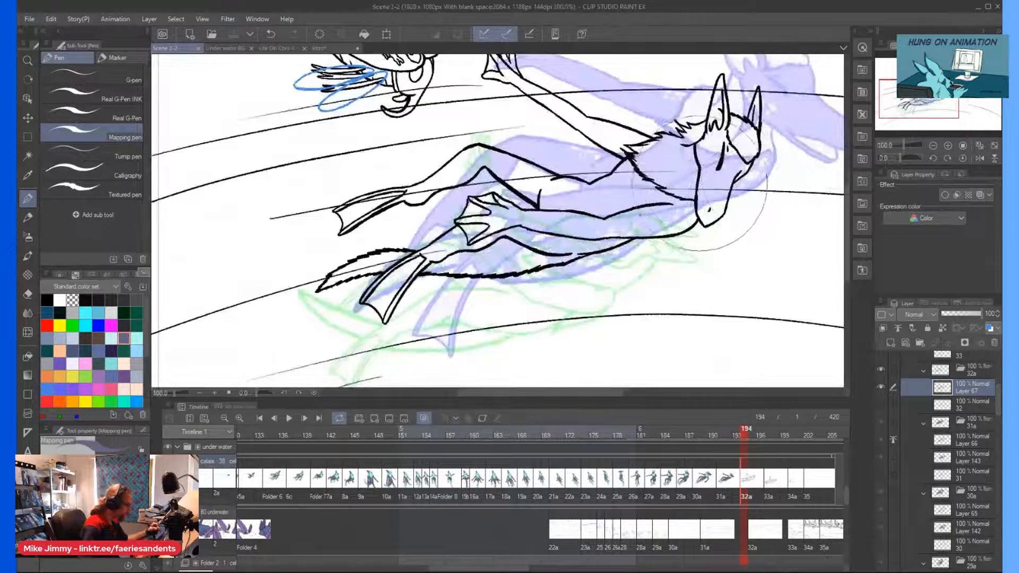
click(892, 343)
drag(943, 391, 943, 414)
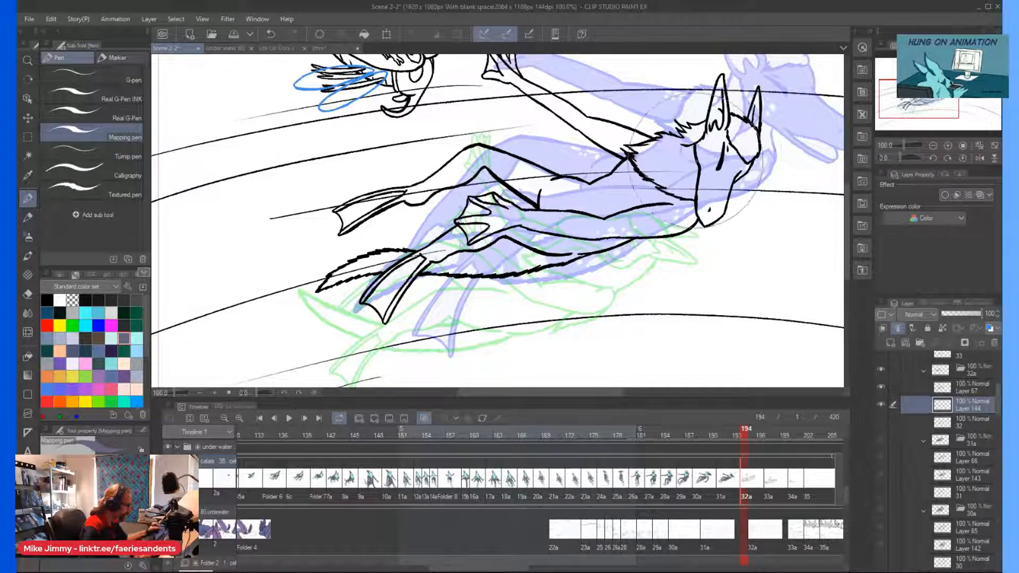
Set cel 32a's line-art layer as the reference layer and paint the head, torso and far leg grey-purple on the coloring layer.
drag(720, 178, 712, 154)
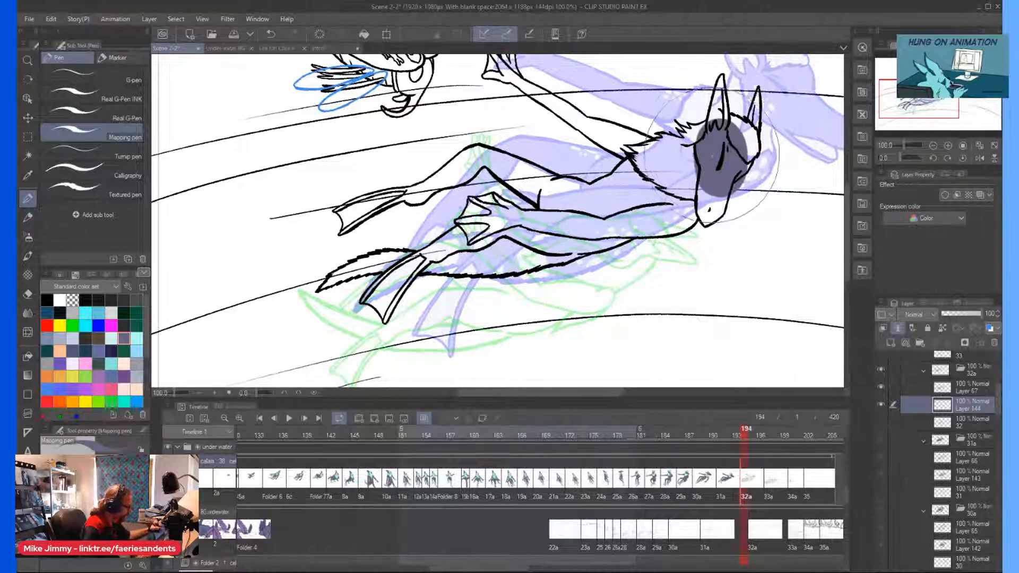
key(ctrl+z)
click(947, 393)
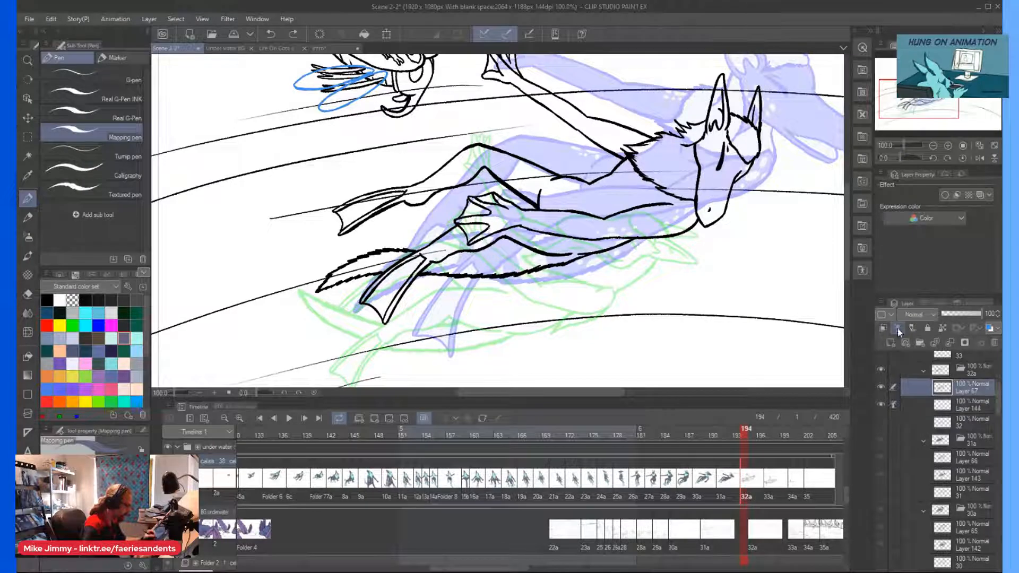
click(968, 405)
mouse_move(708, 218)
mouse_down()
mouse_move(727, 138)
mouse_move(715, 115)
mouse_move(659, 213)
mouse_move(563, 207)
mouse_move(478, 180)
mouse_move(470, 157)
mouse_up()
Paint cel 32a's near hand, near leg, toes and tail grey-purple, leaving the webbing unfilled.
scroll(366, 154, up, 3)
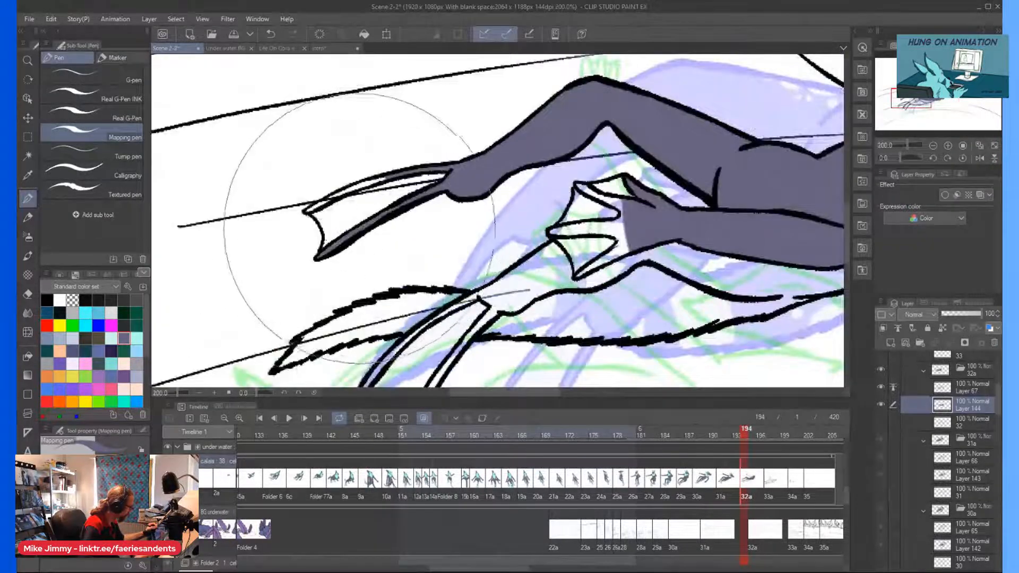
drag(576, 223, 621, 234)
scroll(490, 248, down, 1)
drag(520, 276, 499, 284)
drag(619, 256, 679, 270)
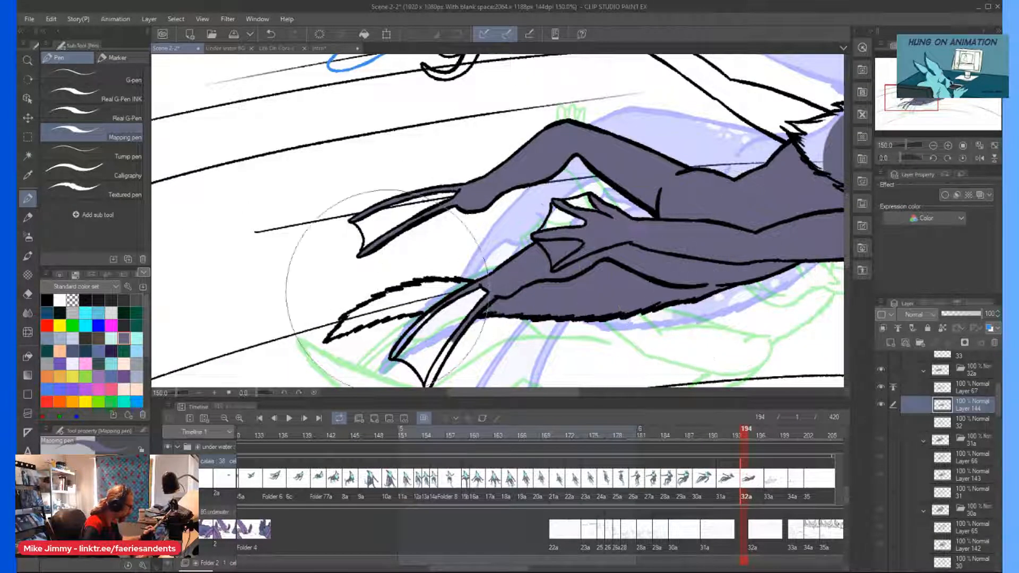
drag(393, 303, 418, 292)
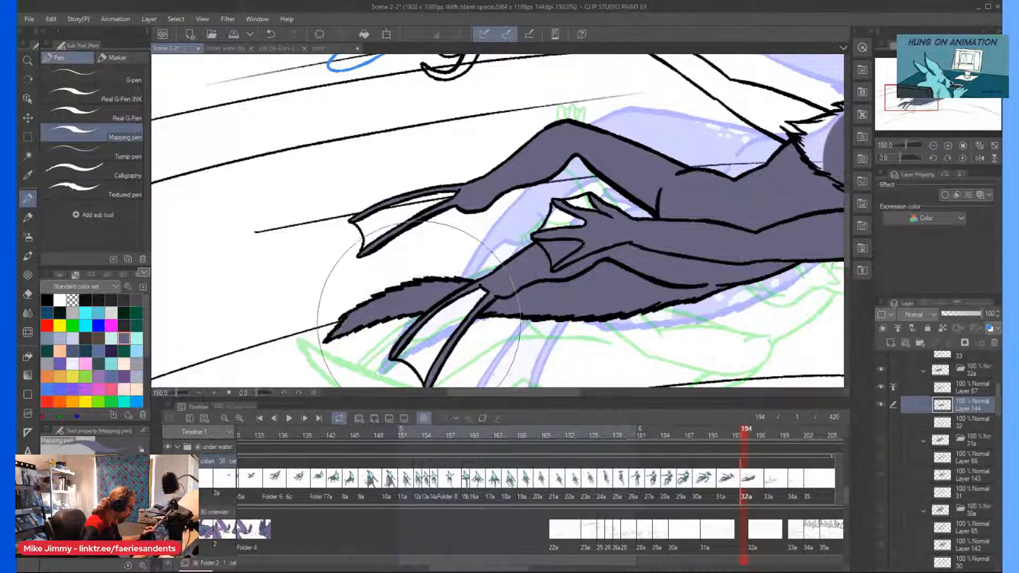
Paint the raised far arm and its fingers grey-purple up to the neck ruff.
scroll(404, 171, down, 2)
scroll(577, 137, up, 2)
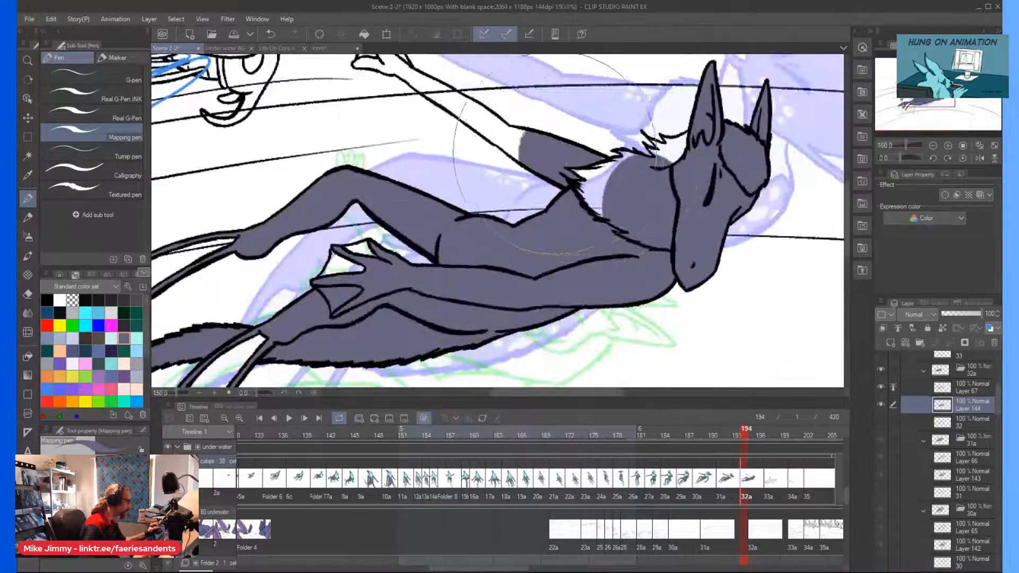
scroll(425, 122, down, 2)
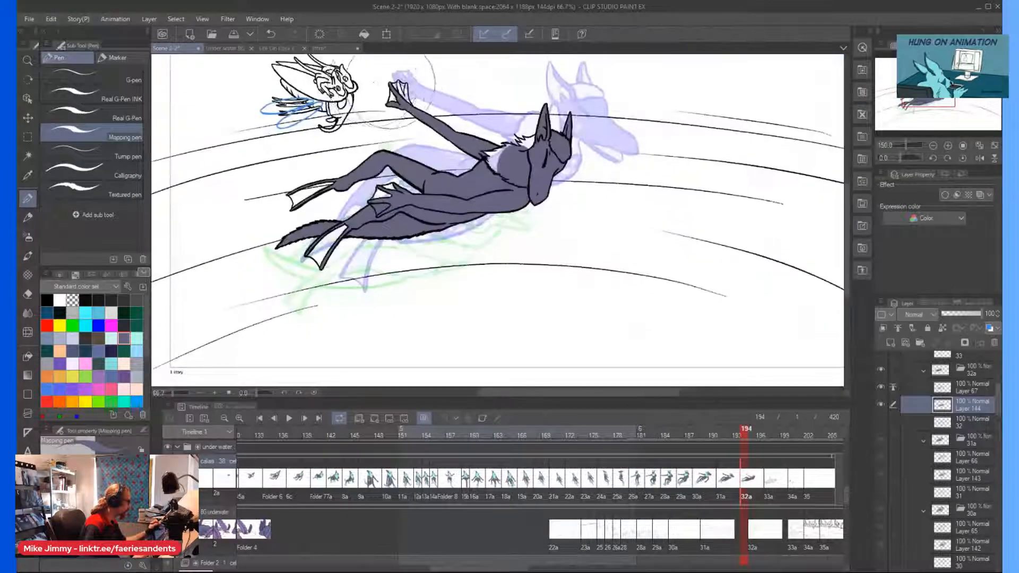
scroll(425, 121, up, 3)
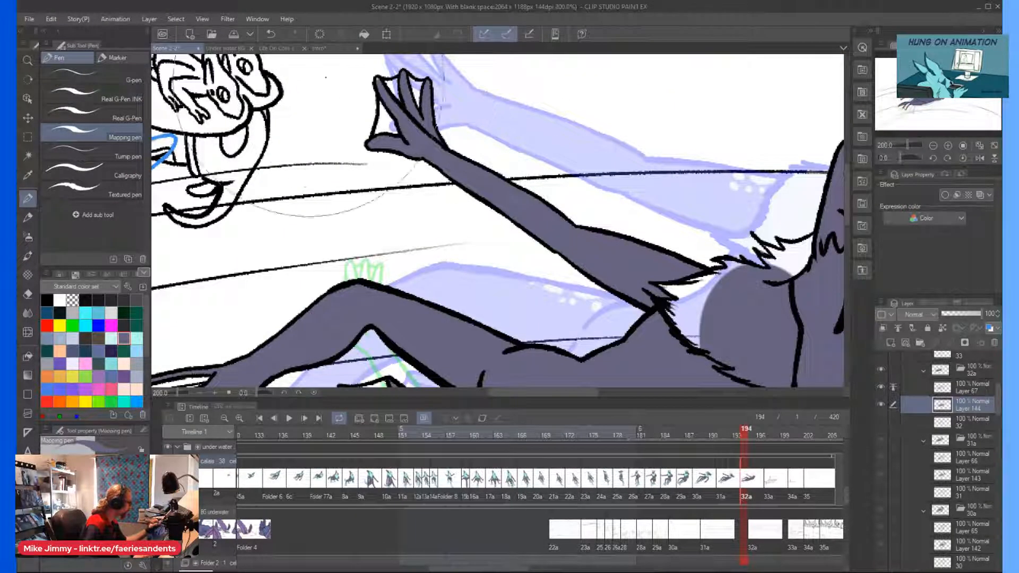
scroll(383, 85, up, 2)
Erase the stray line across the raised hand's palm on the line-art layer and fill the gap grey-purple on the coloring layer.
click(969, 390)
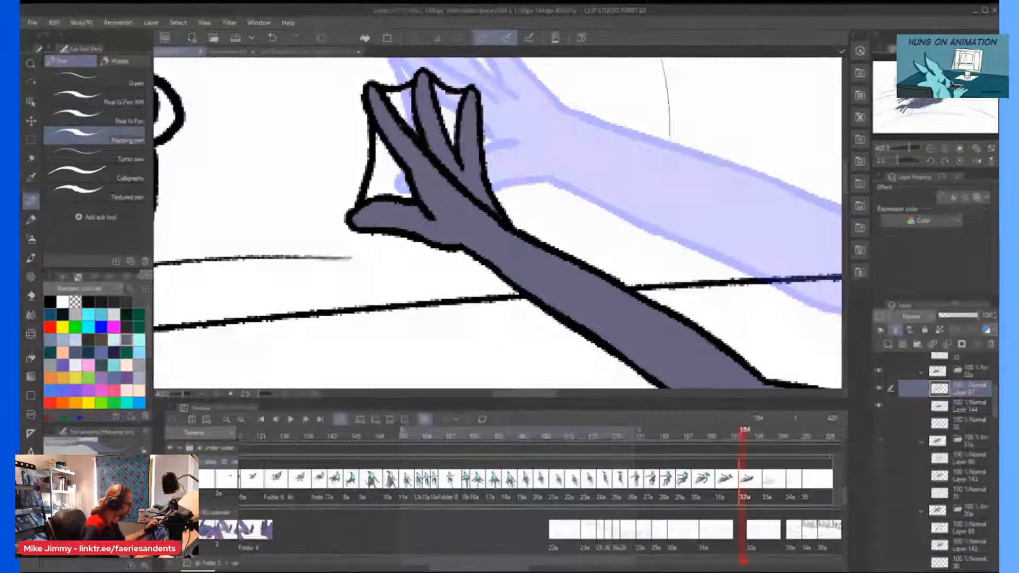
drag(457, 180, 450, 172)
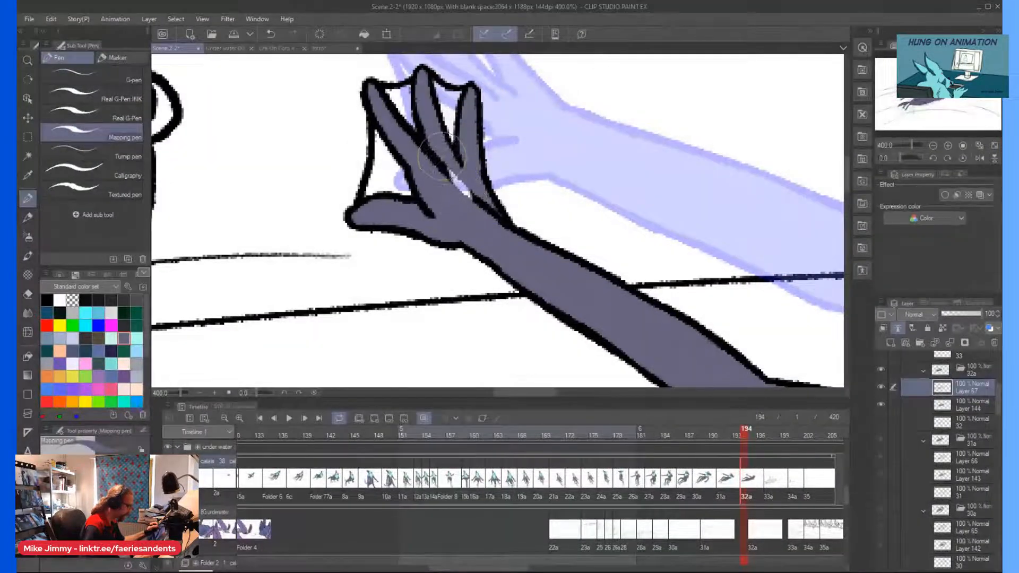
click(881, 386)
click(880, 386)
scroll(441, 169, up, 2)
drag(466, 183, 439, 154)
drag(496, 228, 565, 297)
scroll(498, 175, down, 5)
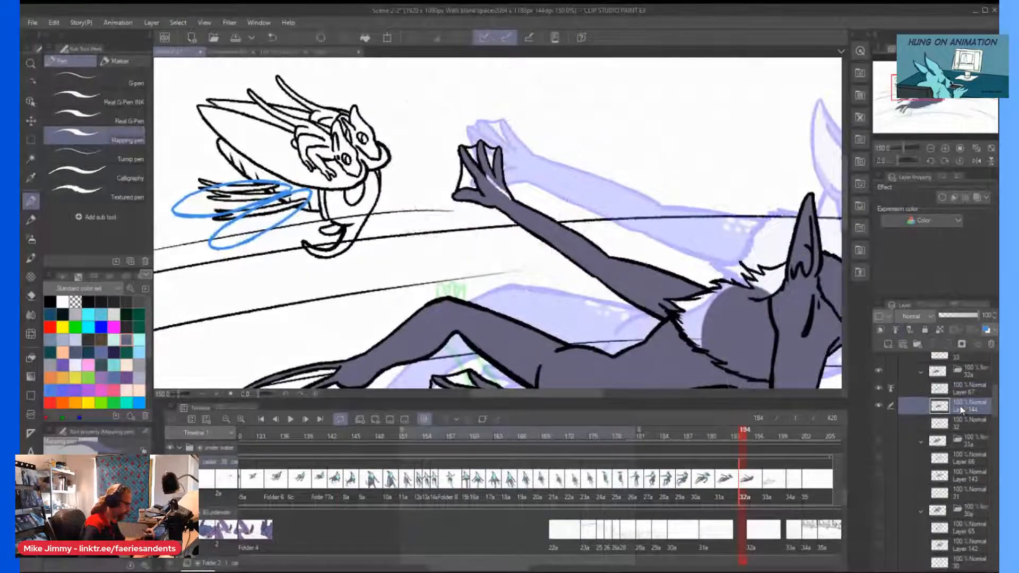
click(961, 408)
drag(495, 183, 500, 195)
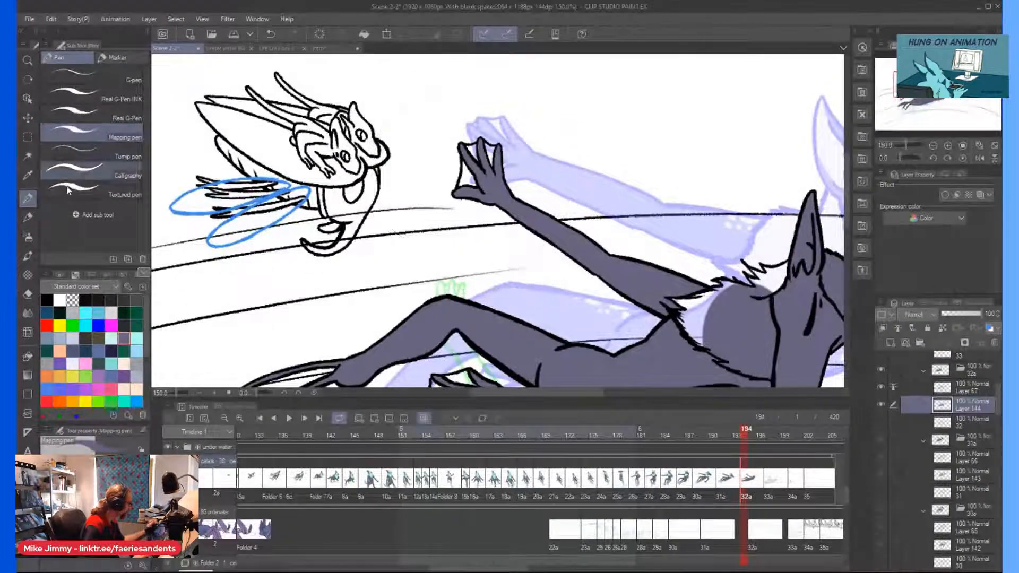
Fill the webbing between the raised hand's fingers light cyan.
scroll(488, 147, up, 3)
click(498, 169)
click(451, 161)
scroll(436, 223, down, 5)
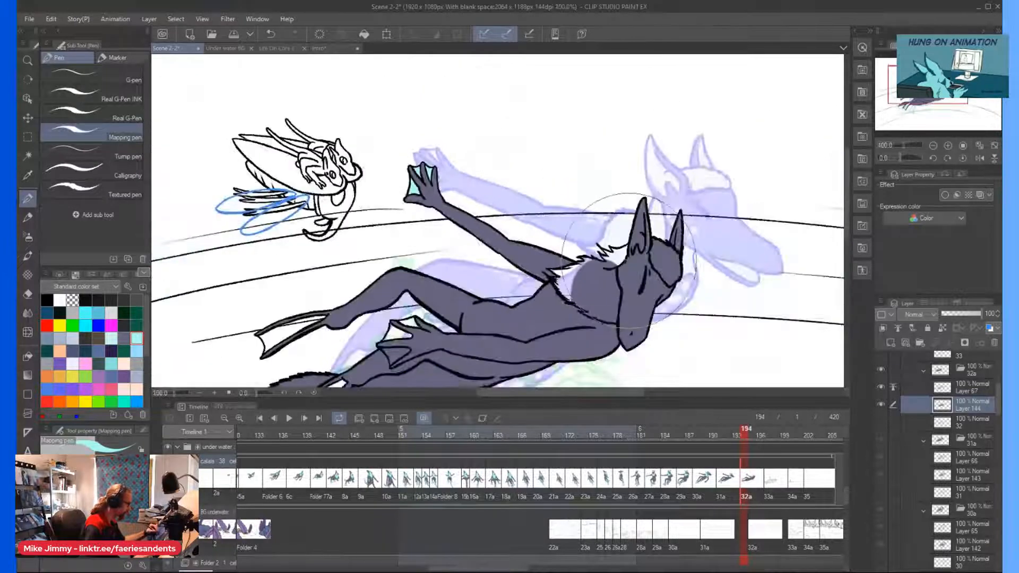
Paint the whole furry neck ruff light cyan, from behind the ear down to the chest edge.
scroll(618, 249, up, 2)
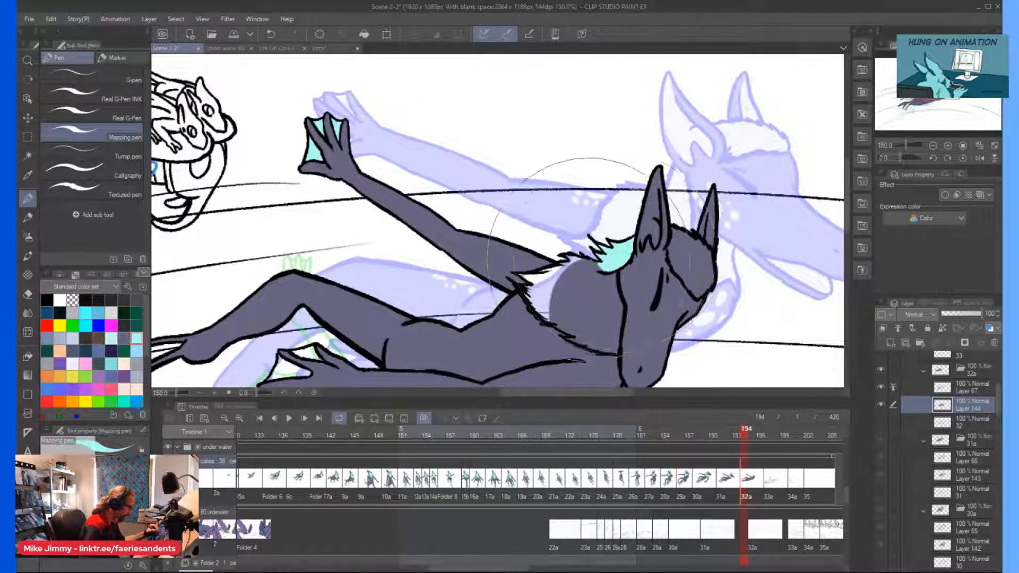
scroll(600, 249, up, 1)
mouse_move(595, 260)
mouse_down()
mouse_move(605, 310)
mouse_move(610, 371)
mouse_up()
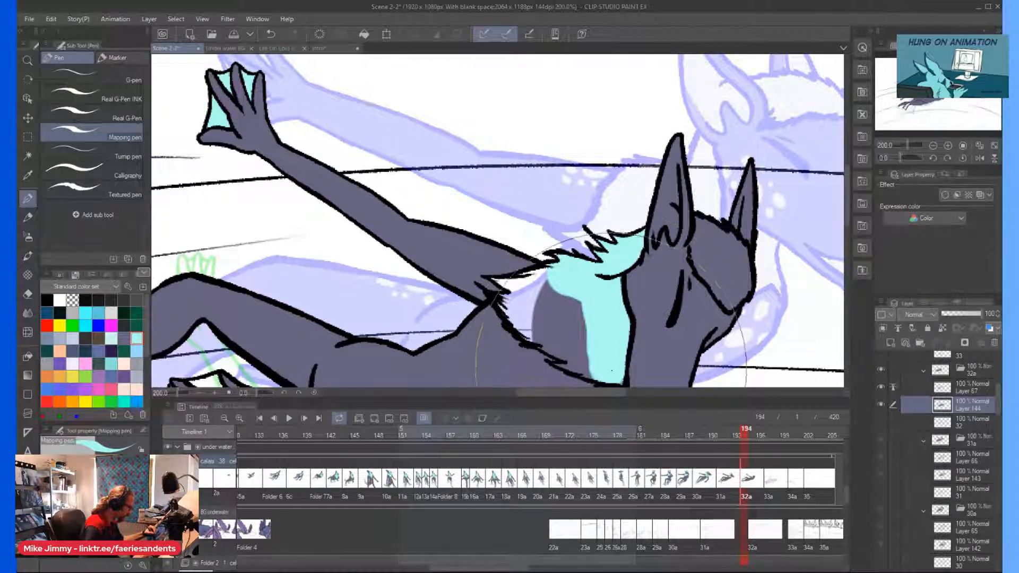
scroll(537, 297, down, 1)
scroll(573, 351, up, 1)
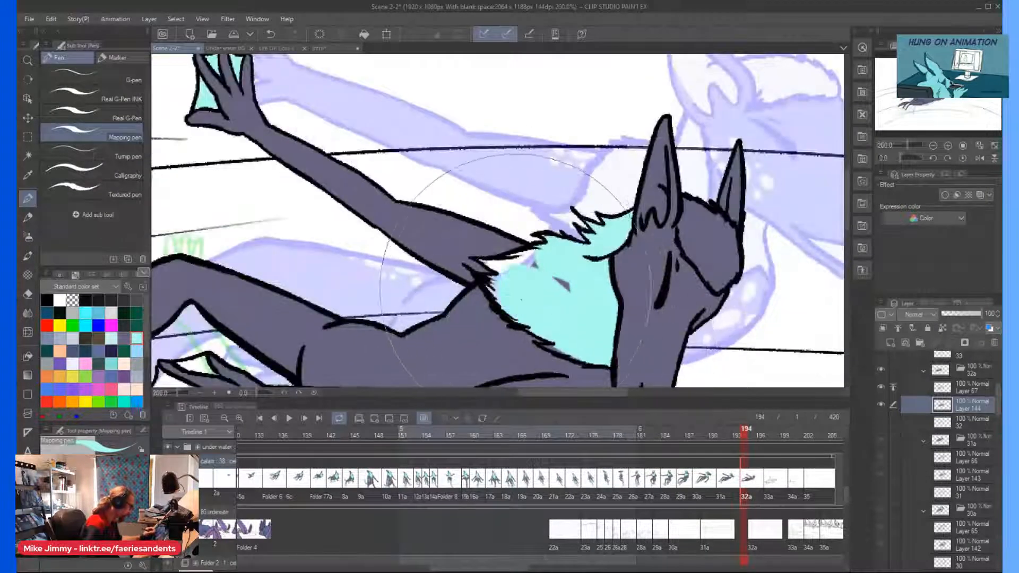
drag(541, 337, 560, 352)
drag(531, 293, 518, 265)
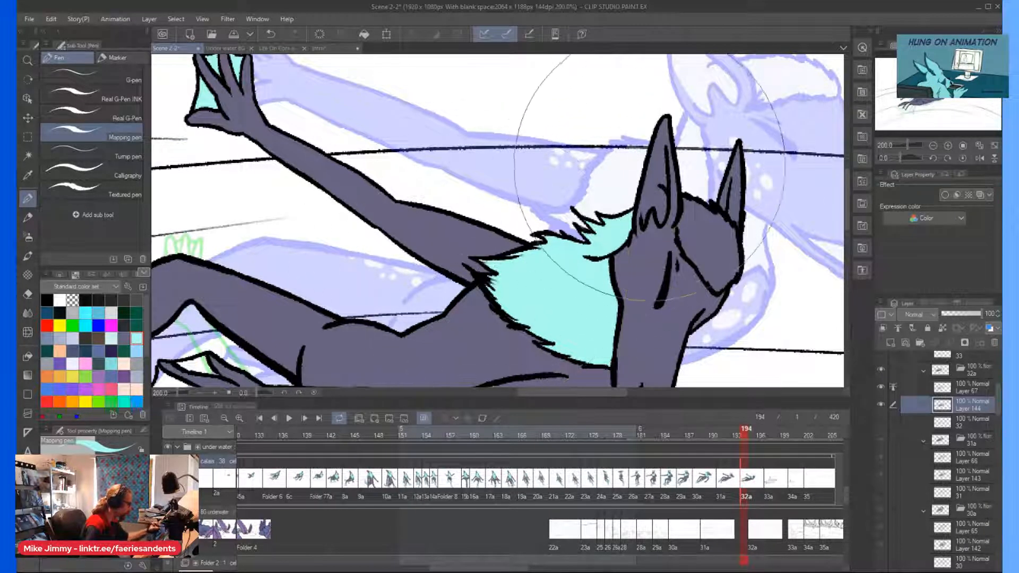
Fill the hair patch on the forehead between the ears light cyan, keeping the face grey-purple.
drag(701, 228, 682, 252)
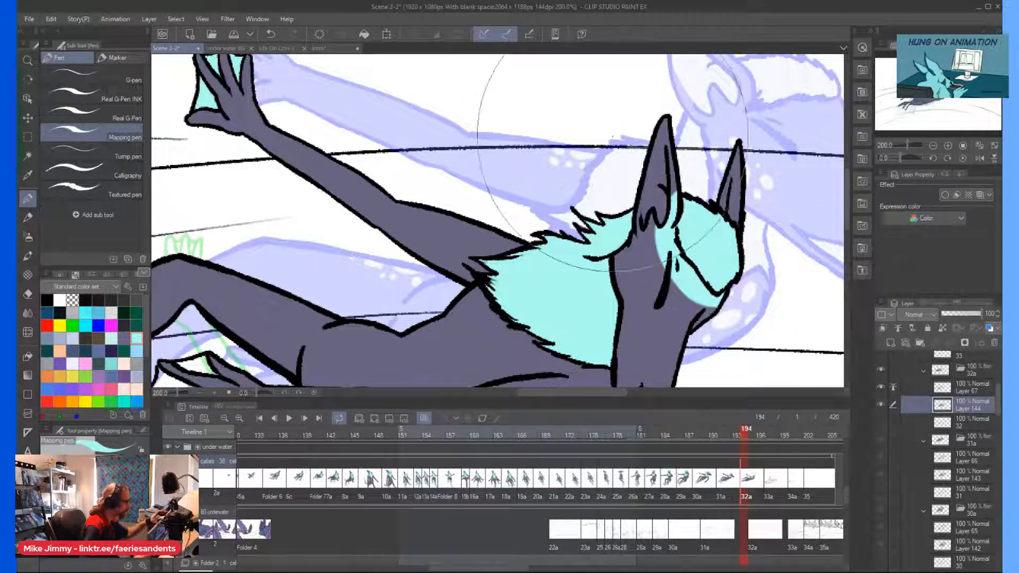
key(ctrl+z)
scroll(711, 186, up, 2)
mouse_move(732, 244)
mouse_down()
mouse_move(751, 265)
mouse_move(759, 318)
mouse_move(701, 228)
mouse_up()
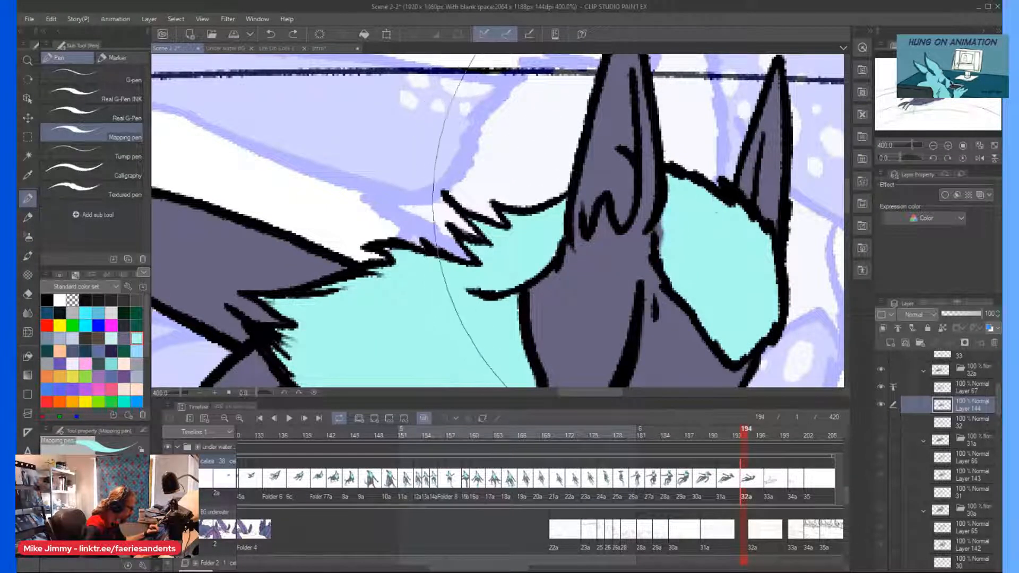
Color the inside of both ears light cyan with the Real G-Pen, leaving their outer rims grey-purple.
click(133, 112)
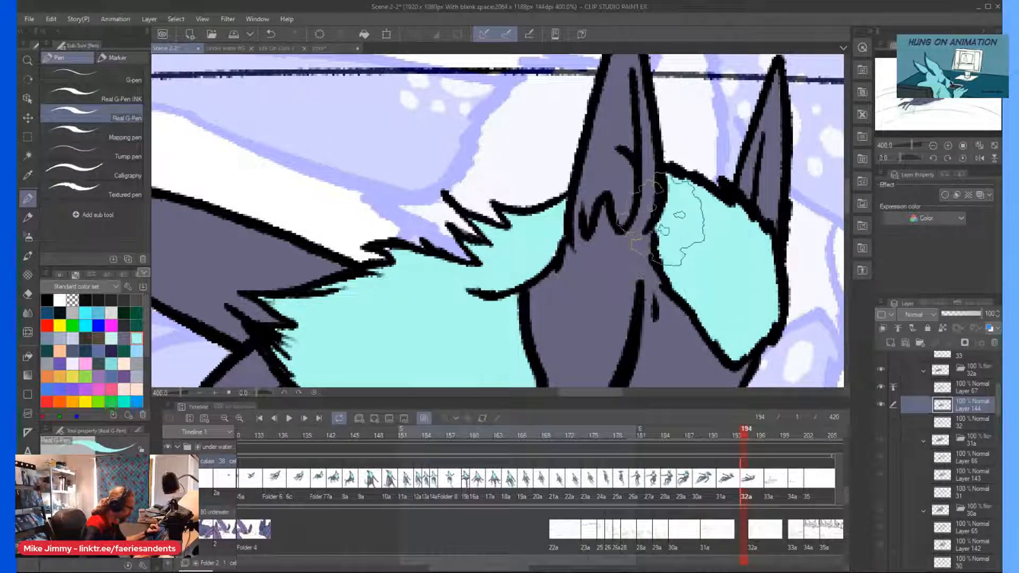
scroll(626, 144, down, 2)
scroll(699, 158, up, 2)
drag(693, 218, 712, 112)
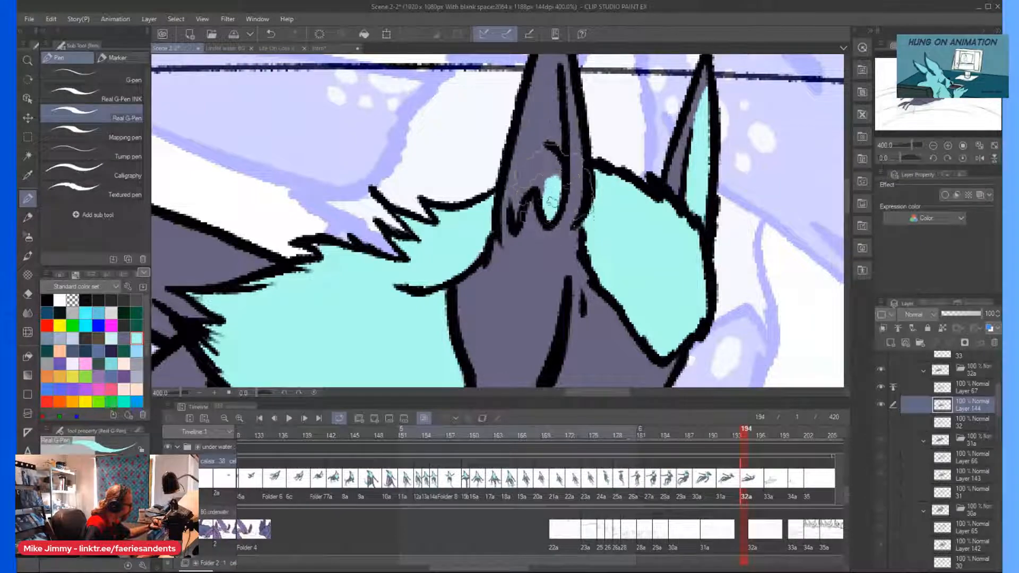
scroll(552, 110, up, 3)
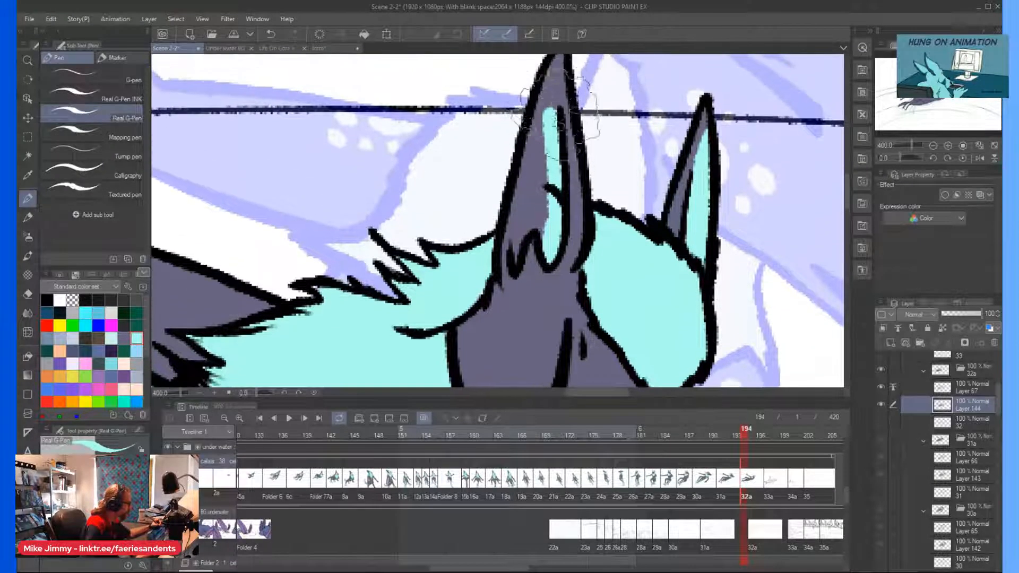
mouse_move(521, 181)
mouse_down()
mouse_move(518, 263)
mouse_move(522, 213)
mouse_move(550, 226)
mouse_move(546, 156)
mouse_move(517, 212)
mouse_up()
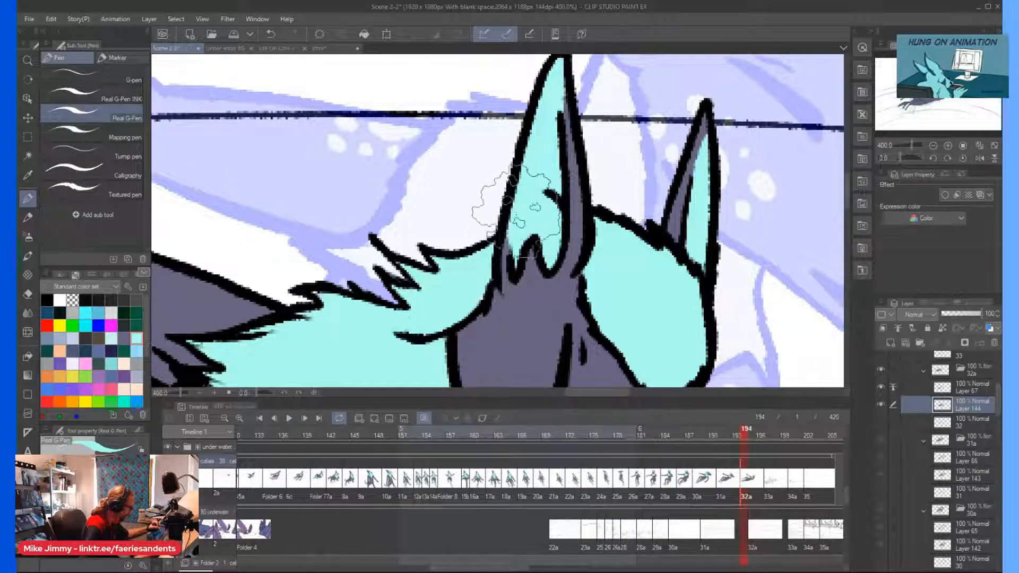
Dot a cluster of light cyan spots on the cheek behind the eye.
scroll(478, 98, down, 4)
scroll(499, 151, up, 4)
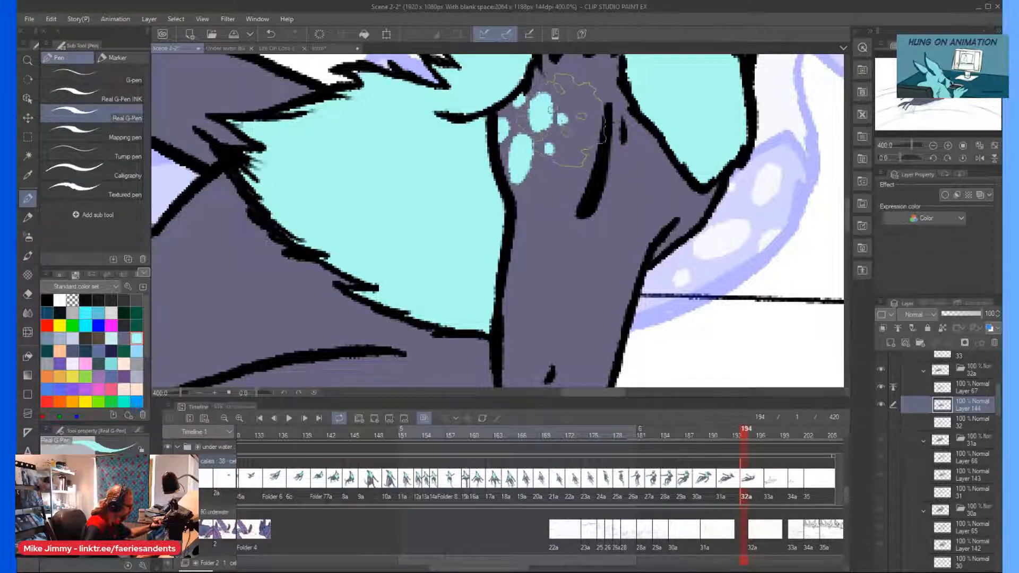
scroll(464, 74, down, 4)
Dot a cluster of light cyan spots of varied sizes on the near shoulder below the muzzle.
key(minus)
key(minus)
key(minus)
key(minus)
key(minus)
key(minus)
key(minus)
scroll(371, 149, up, 2)
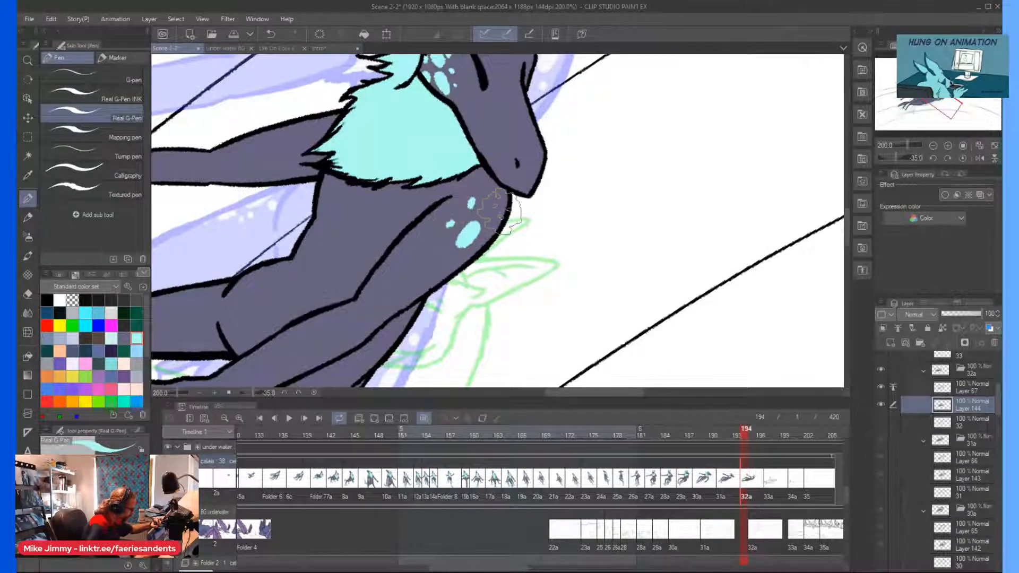
click(451, 259)
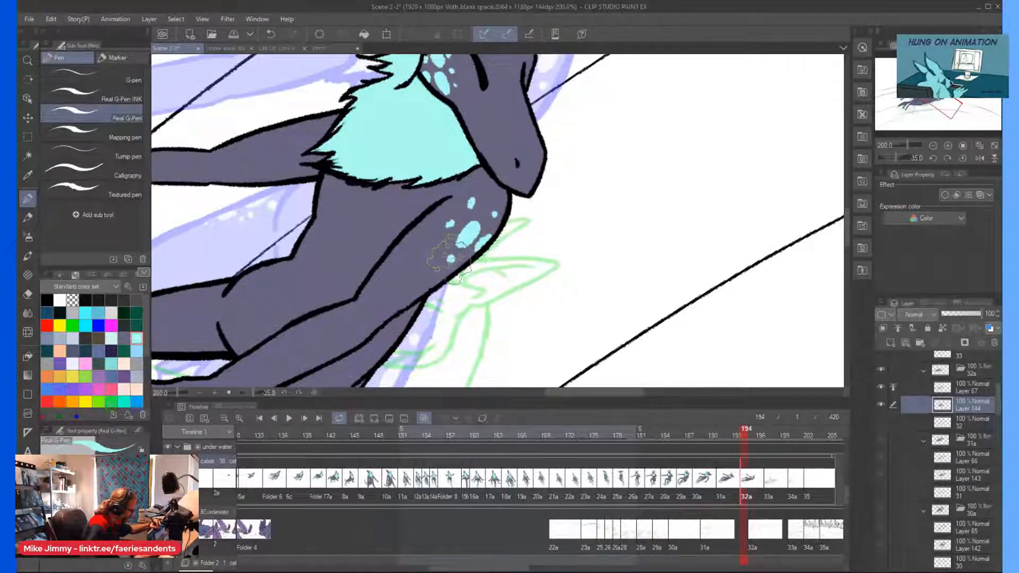
scroll(411, 59, down, 2)
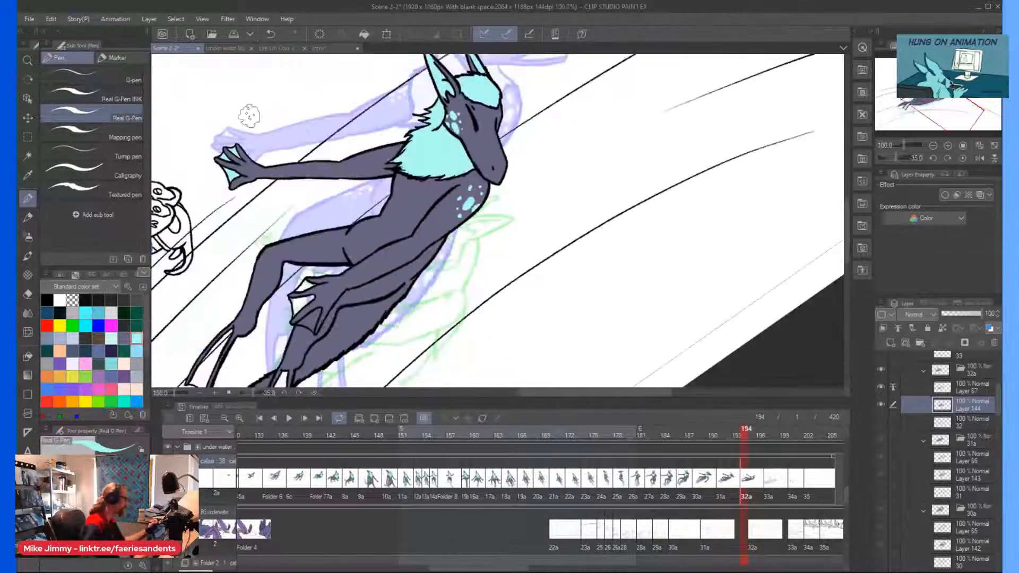
Add light cyan spots to the raised arm's shoulder beside the neck ruff and return the canvas to its unrotated view.
key(asciicircum)
key(asciicircum)
key(asciicircum)
key(asciicircum)
key(asciicircum)
key(asciicircum)
key(asciicircum)
key(asciicircum)
key(asciicircum)
key(asciicircum)
key(asciicircum)
key(asciicircum)
key(asciicircum)
scroll(527, 98, up, 4)
drag(532, 137, 519, 119)
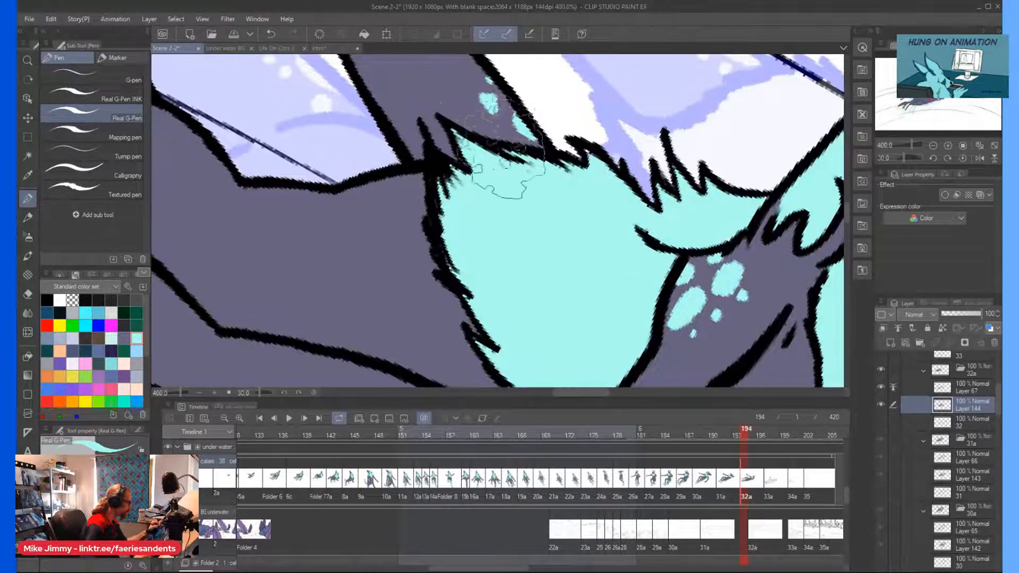
scroll(341, 64, down, 4)
scroll(341, 65, down, 1)
key(minus)
key(minus)
key(minus)
key(minus)
key(minus)
key(minus)
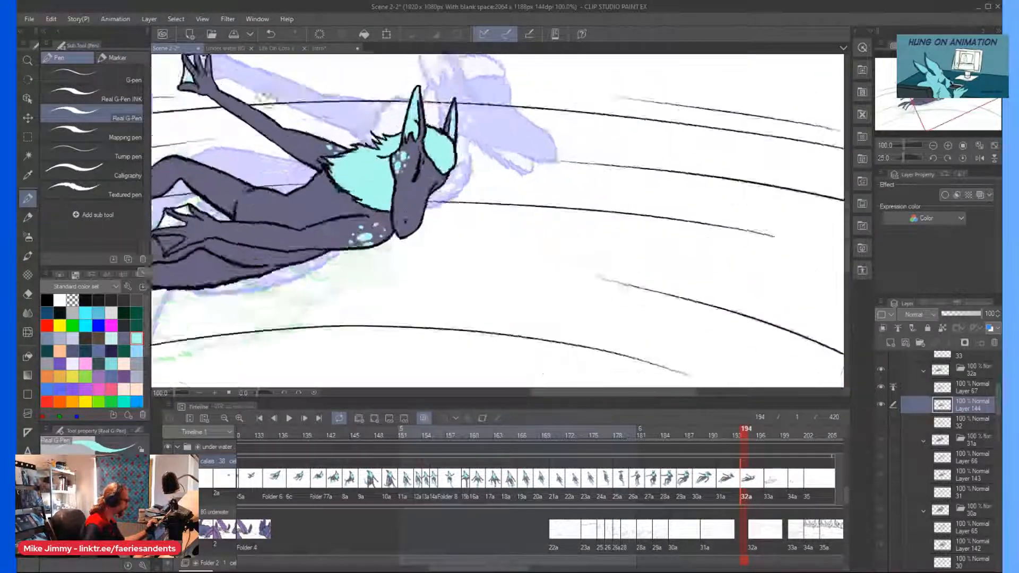
Fill the webbing of the near hand resting over the legs light cyan with the Mapping pen, undoing the spill over its fingers.
scroll(260, 96, down, 1)
scroll(263, 99, left, 1)
scroll(252, 137, left, 3)
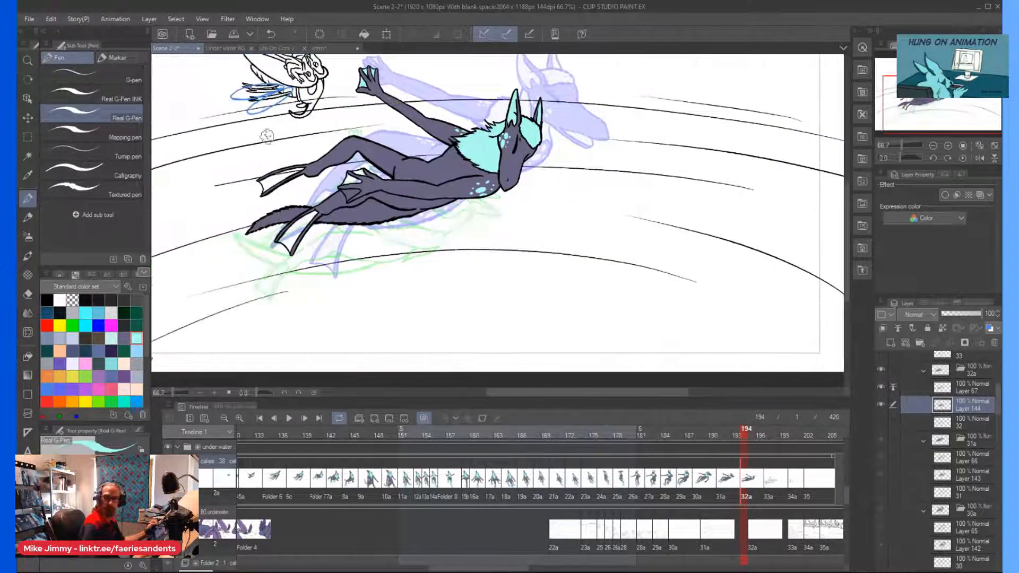
scroll(266, 137, up, 1)
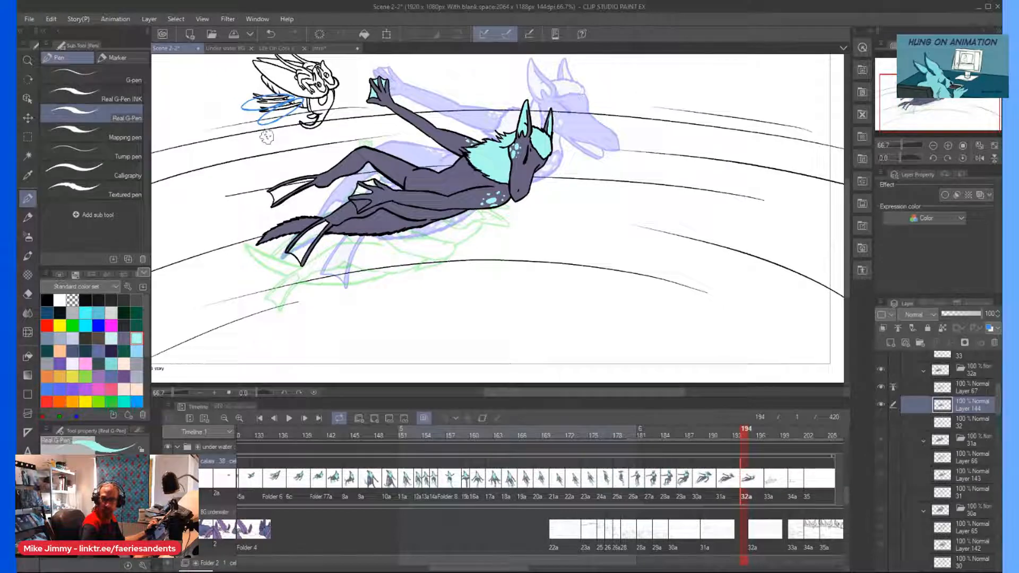
scroll(267, 137, up, 2)
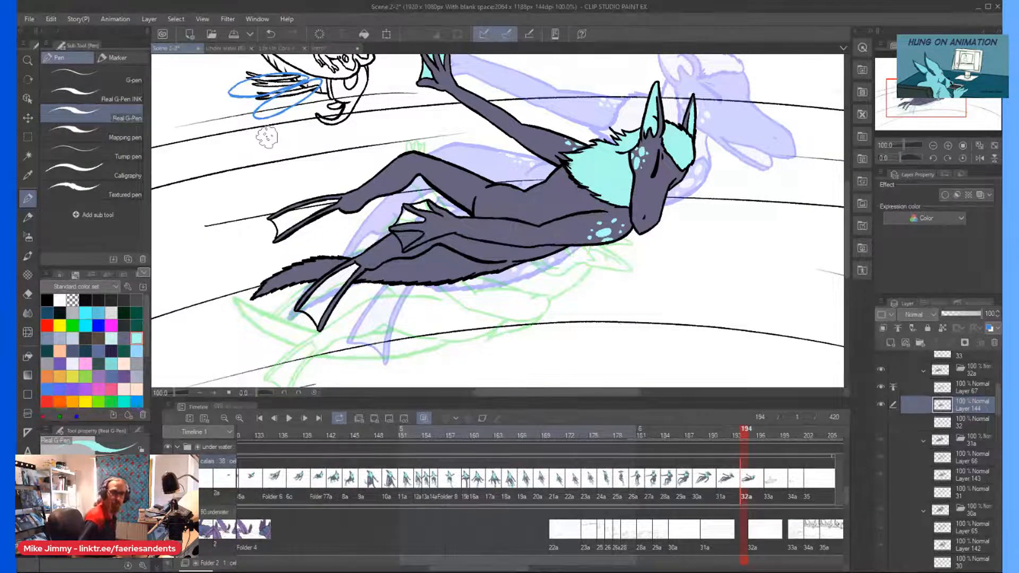
scroll(356, 166, up, 3)
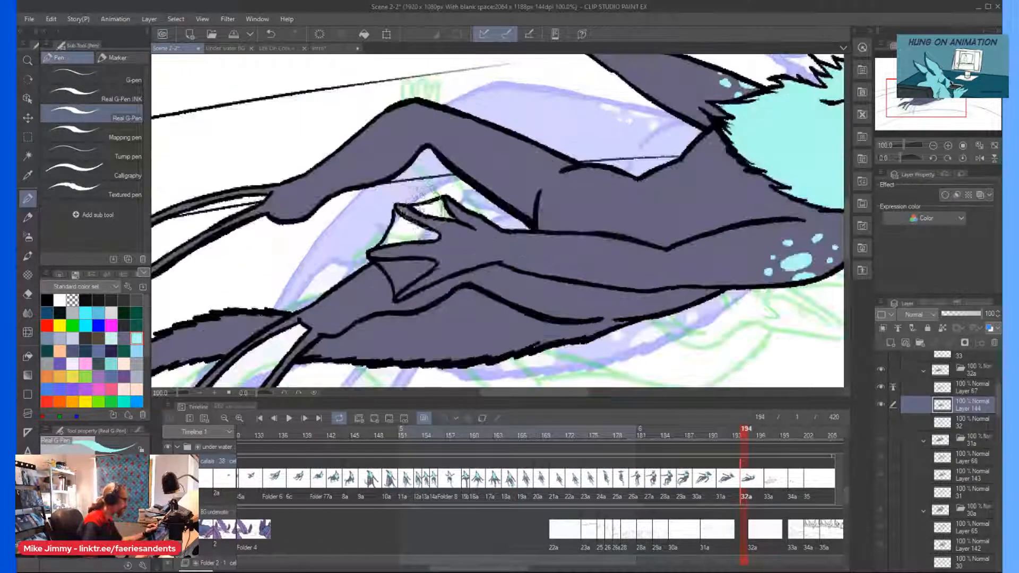
click(95, 137)
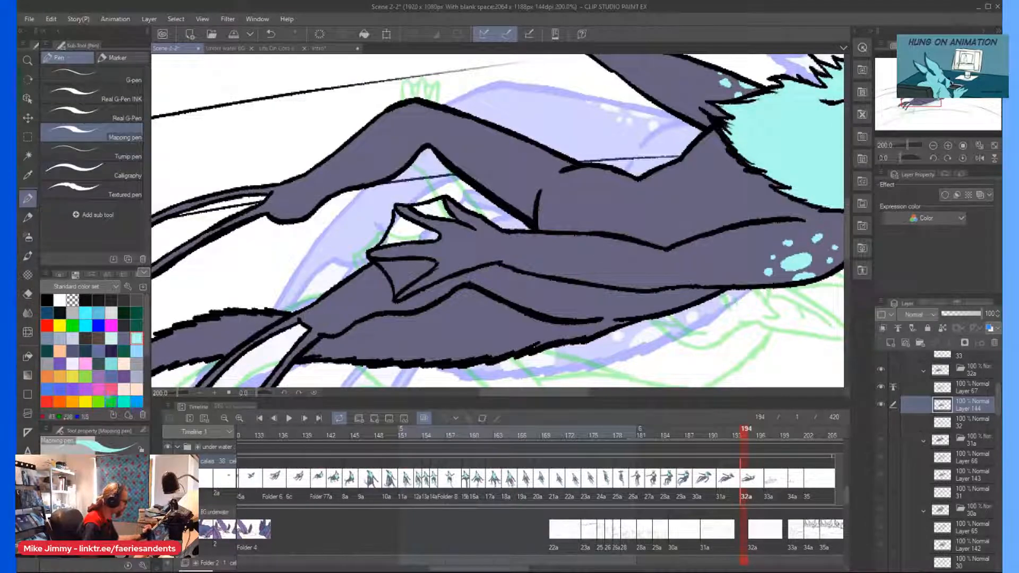
click(425, 234)
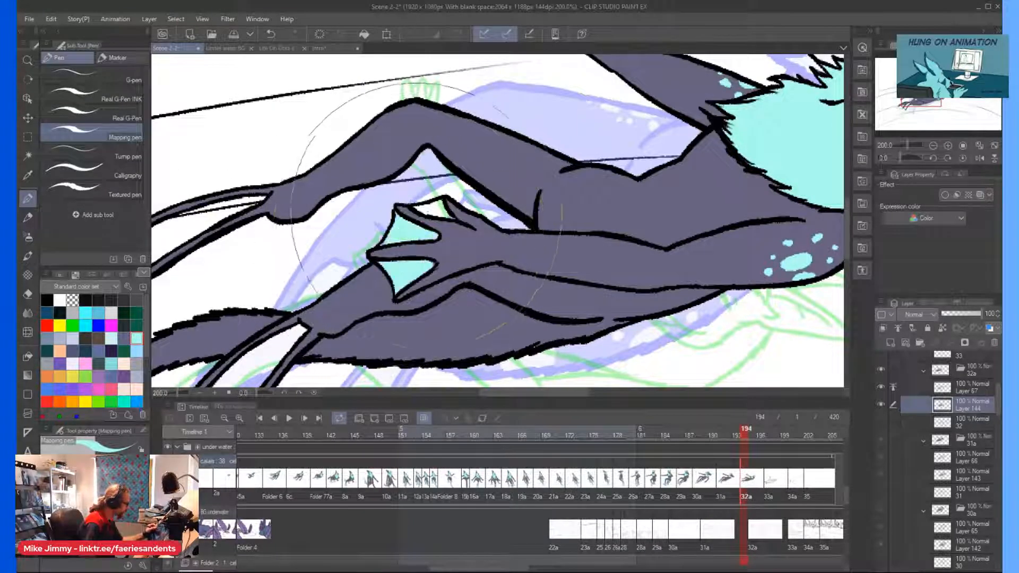
drag(424, 262, 411, 261)
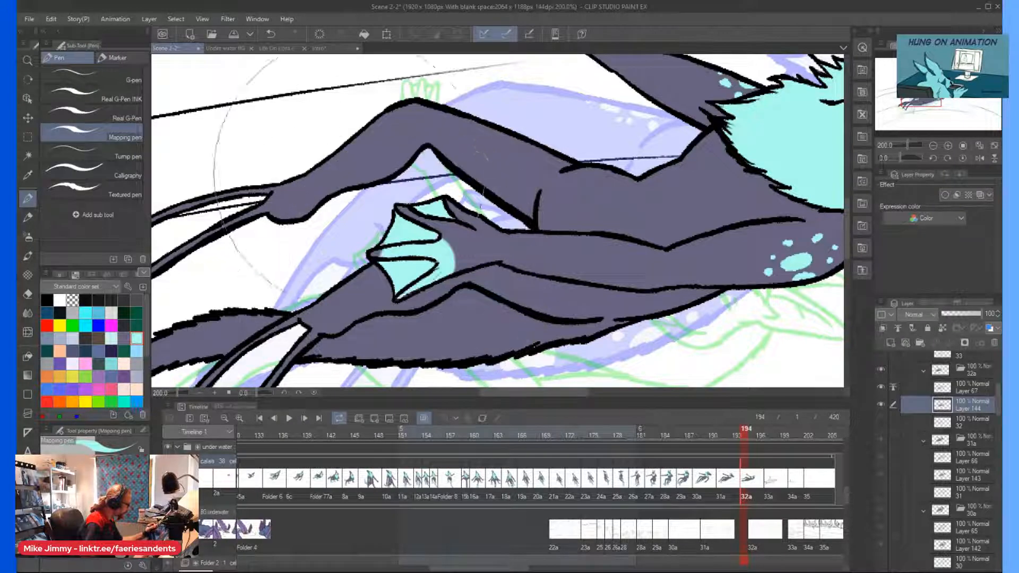
key(ctrl+z)
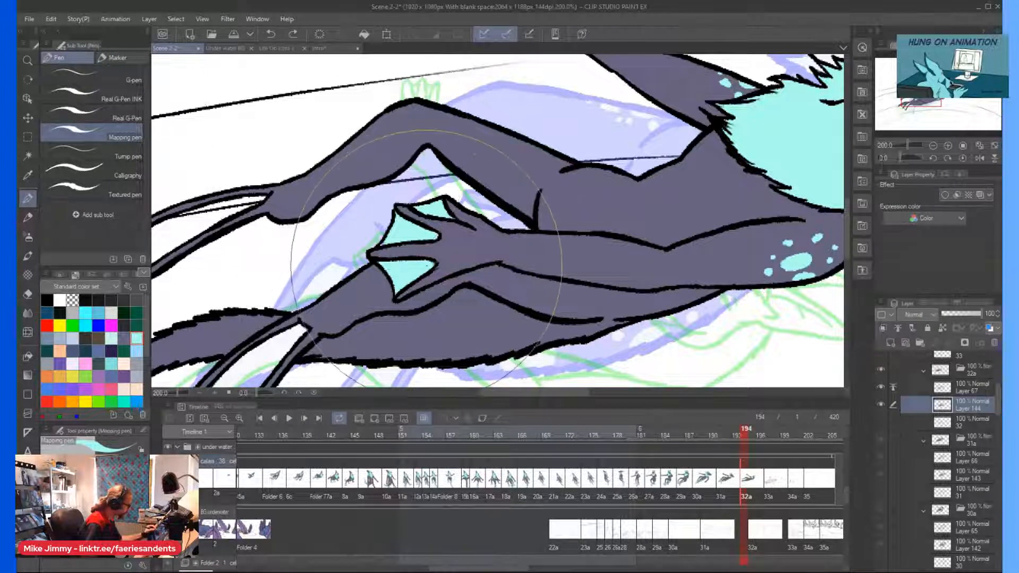
Cover the stray light cyan along the near hand's lower finger with grey-purple using the Real G-Pen.
scroll(424, 248, up, 4)
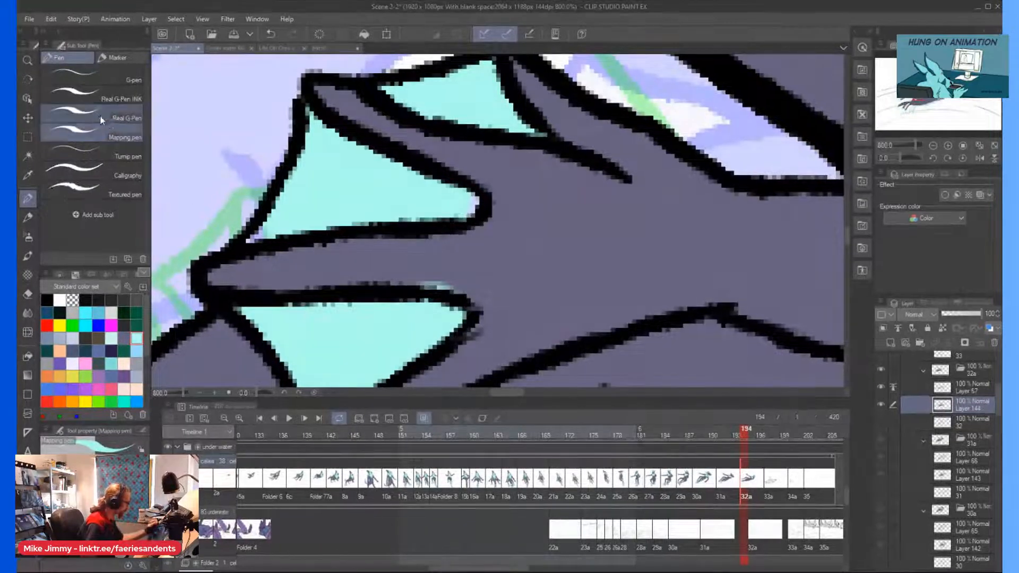
click(101, 119)
mouse_move(445, 287)
mouse_down()
mouse_move(472, 289)
mouse_move(412, 273)
mouse_up()
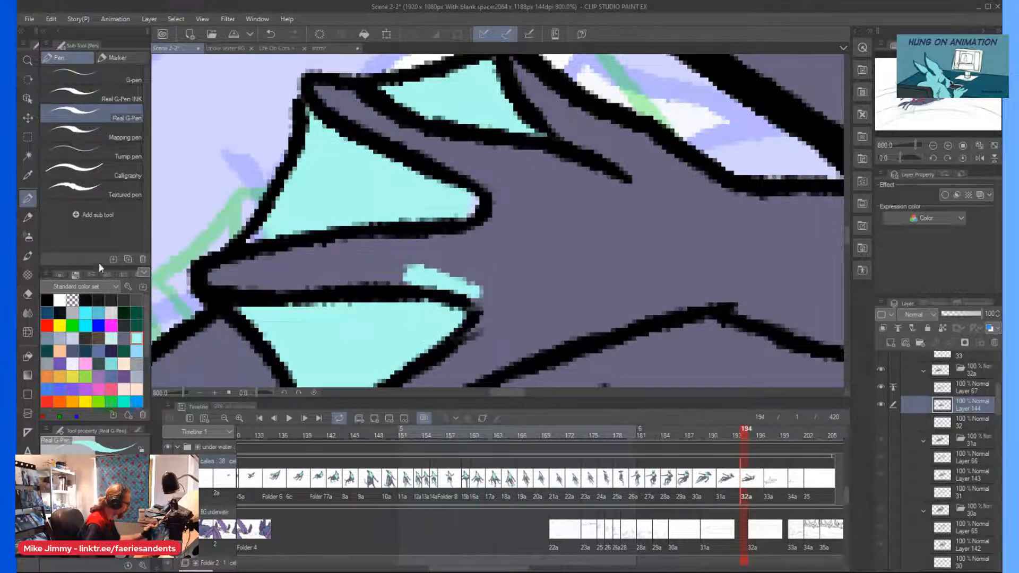
click(123, 338)
drag(475, 291, 413, 274)
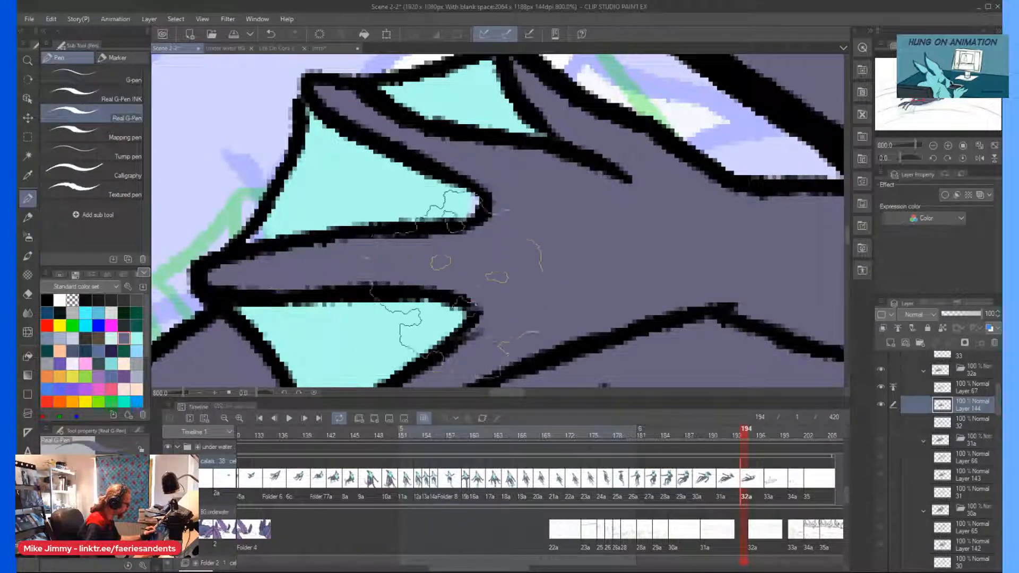
scroll(192, 328, down, 6)
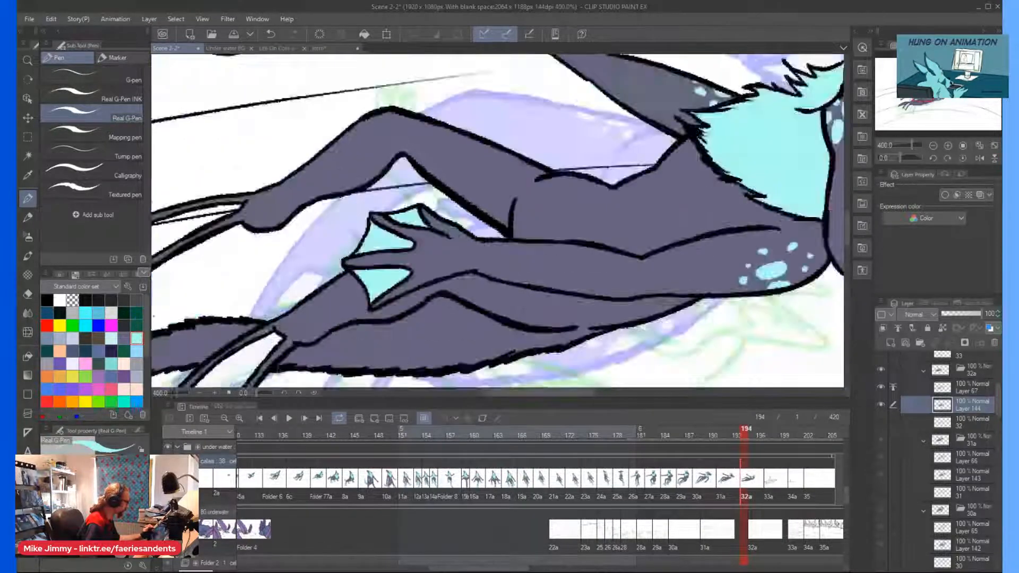
Fill the webbing of both feet light cyan with the Mapping pen, leaving the outer toes grey-purple.
scroll(291, 109, up, 1)
scroll(498, 220, down, 1)
scroll(223, 322, up, 2)
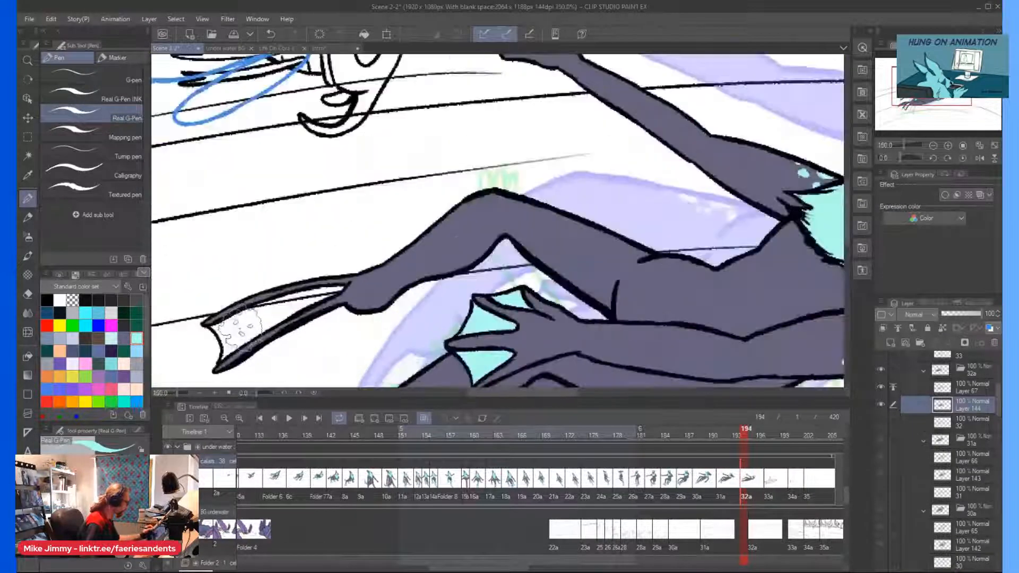
click(106, 140)
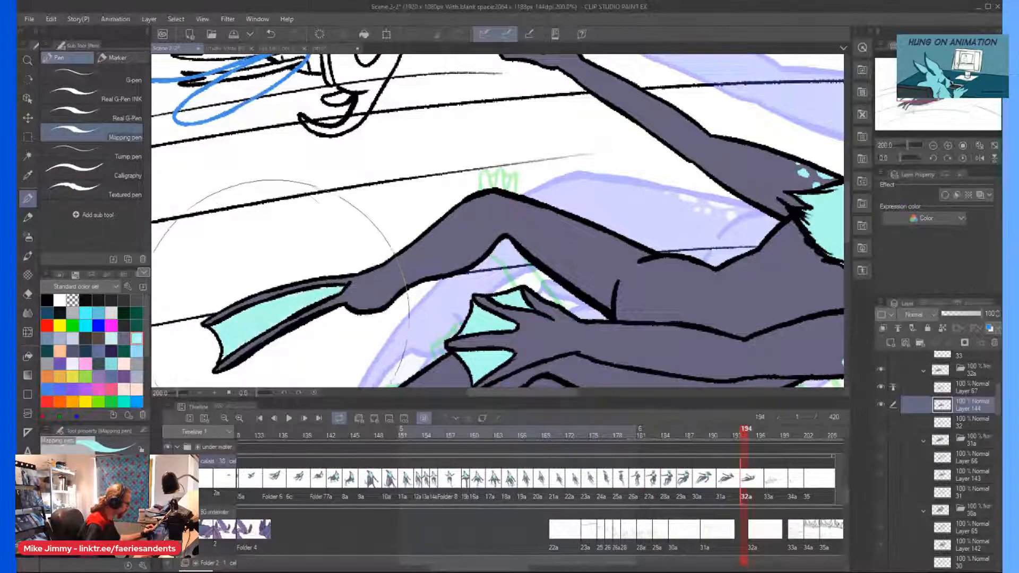
scroll(212, 345, down, 4)
scroll(212, 368, up, 2)
mouse_move(216, 374)
mouse_down()
mouse_move(243, 340)
mouse_move(213, 333)
mouse_up()
scroll(197, 340, down, 2)
scroll(255, 287, up, 3)
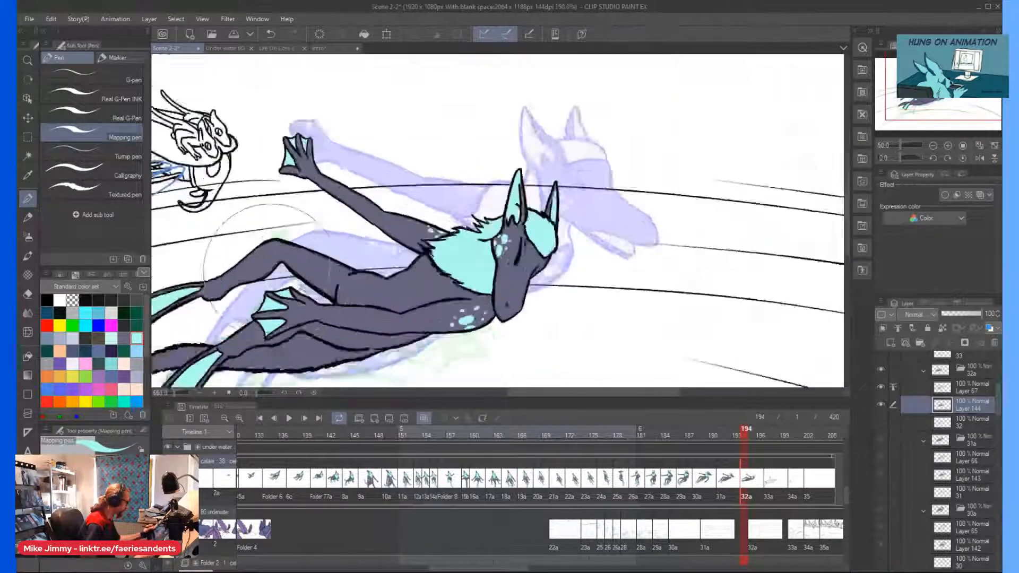
Dot light cyan spots along the upper edge of the raised thigh near the hip with the Real G-Pen.
click(115, 109)
scroll(456, 276, up, 3)
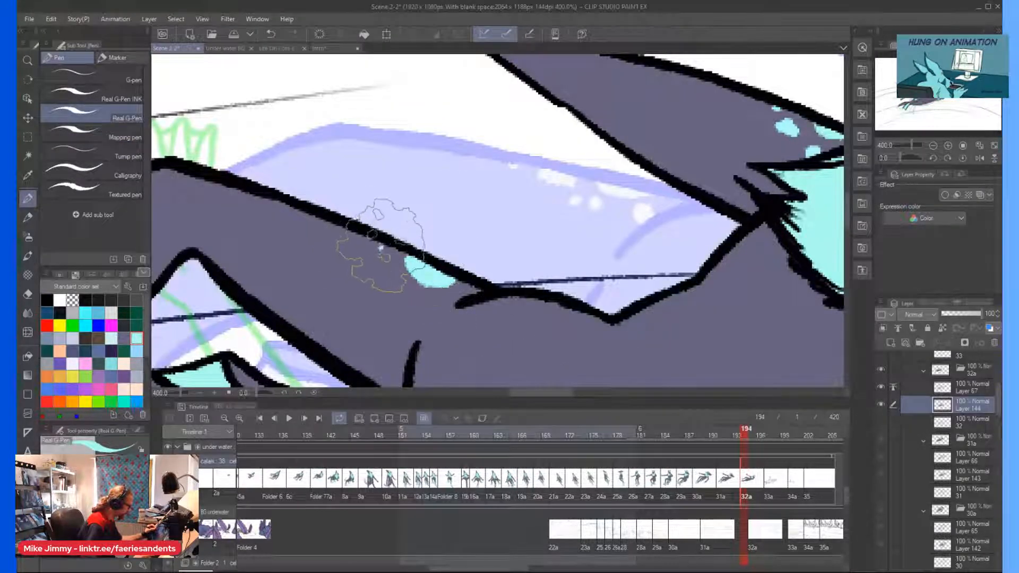
scroll(472, 295, down, 4)
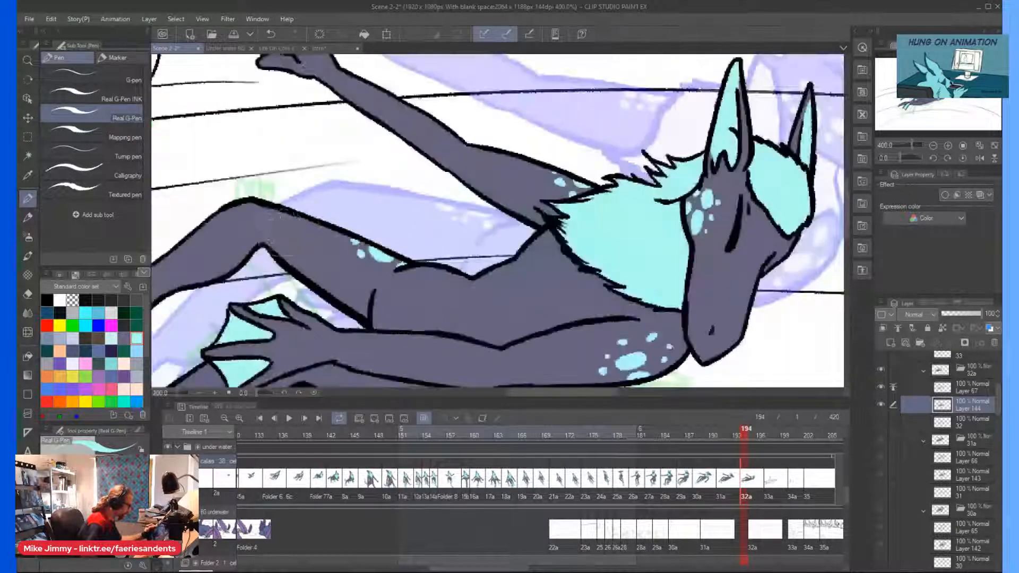
Dot light cyan spots along the body's lower edge beneath the near arm and add more to the near shoulder.
scroll(425, 313, up, 2)
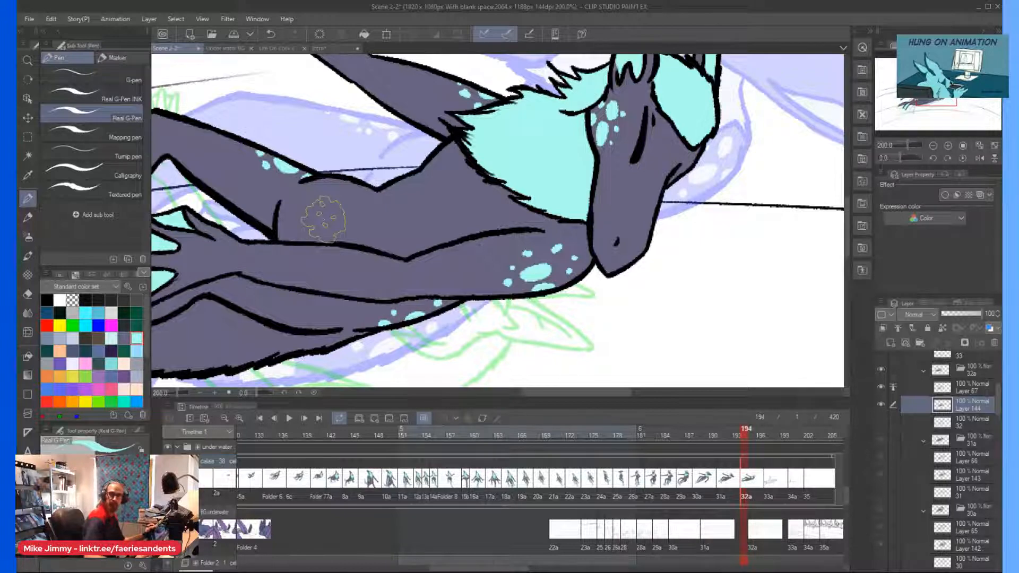
scroll(375, 282, up, 2)
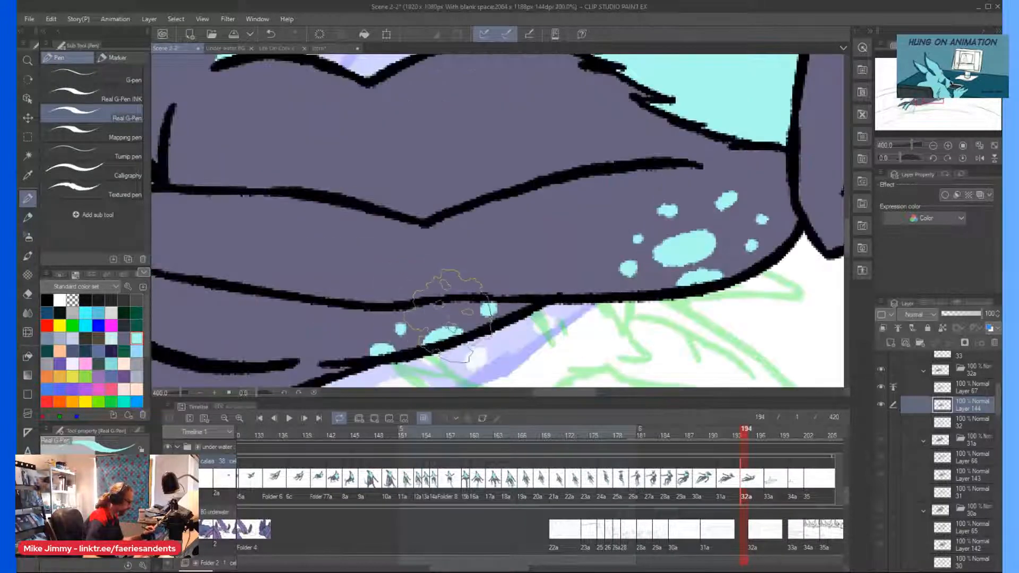
scroll(398, 269, down, 3)
scroll(452, 233, up, 1)
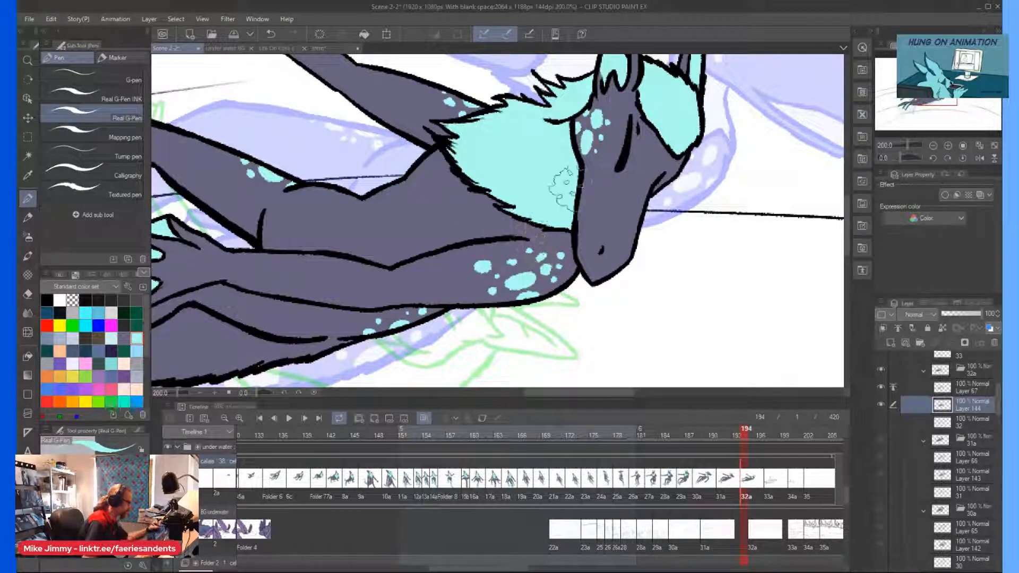
Dot a row of light cyan spots of varied sizes along the lower thigh beneath the near forearm.
scroll(555, 206, up, 1)
scroll(578, 154, down, 3)
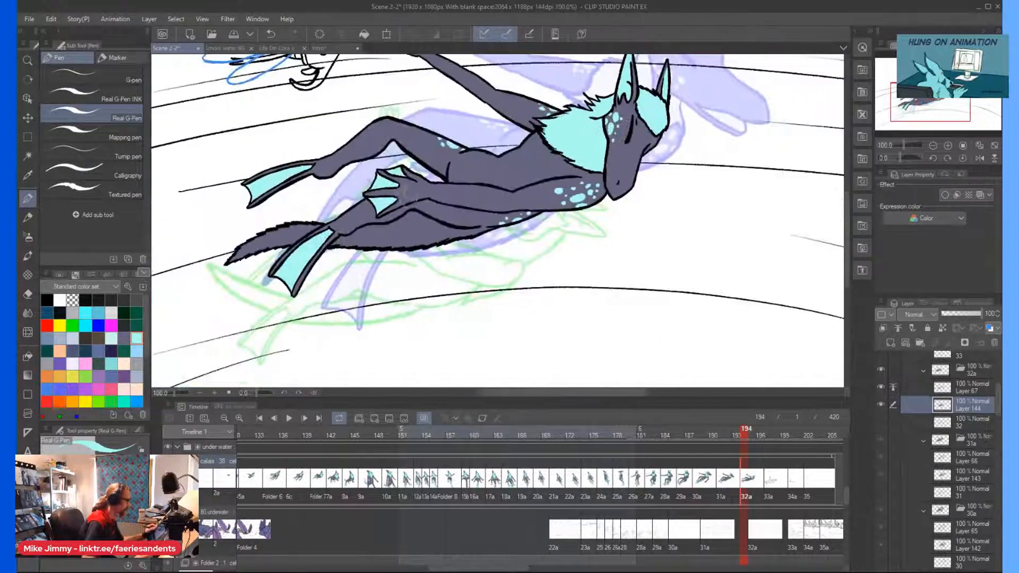
scroll(393, 197, up, 2)
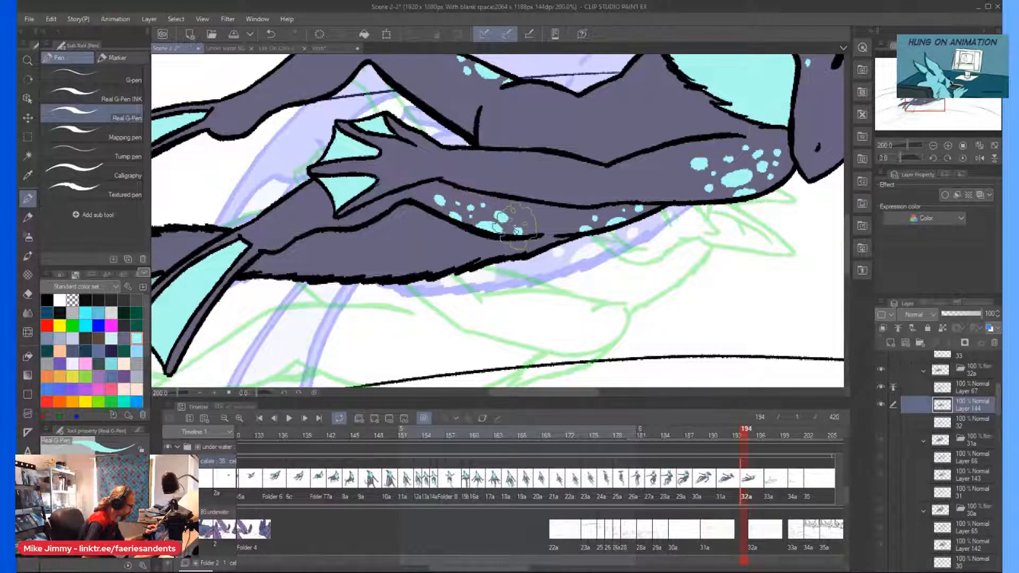
scroll(517, 225, down, 3)
Color the tail's end behind the lower foot light cyan, up to its jagged outline, rotating the canvas as needed.
scroll(388, 212, up, 3)
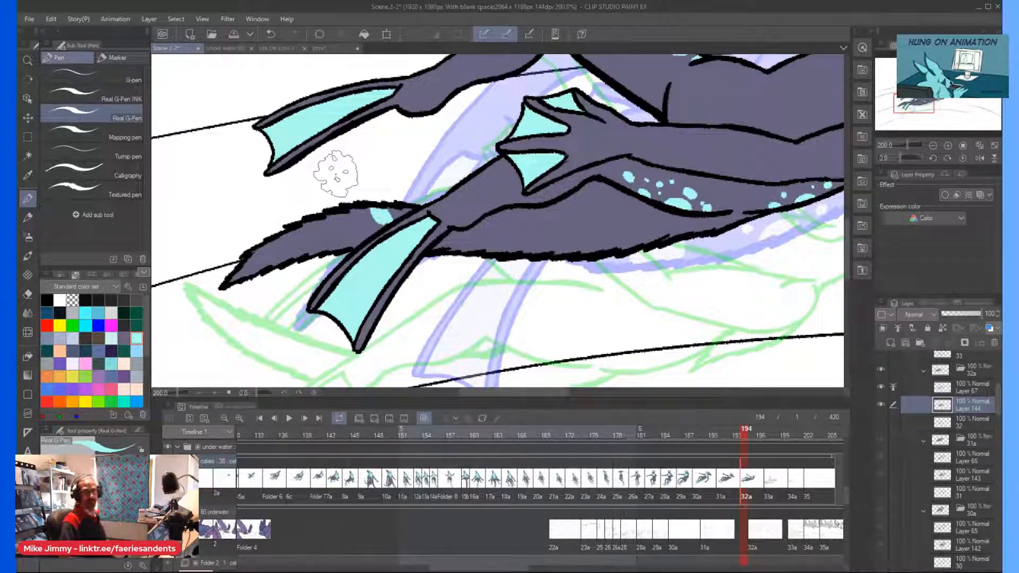
key(minus)
key(minus)
key(minus)
key(minus)
key(minus)
key(minus)
key(minus)
key(minus)
key(minus)
key(minus)
key(minus)
key(minus)
key(minus)
key(minus)
scroll(336, 174, down, 1)
drag(377, 340, 374, 247)
scroll(421, 330, up, 1)
mouse_move(430, 207)
mouse_down()
mouse_move(435, 182)
mouse_move(436, 249)
mouse_move(441, 191)
mouse_move(417, 180)
mouse_move(421, 206)
mouse_move(405, 234)
mouse_move(440, 335)
mouse_move(433, 260)
mouse_move(420, 270)
mouse_move(408, 189)
mouse_up()
scroll(406, 186, down, 3)
key(asciicircum)
key(asciicircum)
key(asciicircum)
key(asciicircum)
key(asciicircum)
key(asciicircum)
key(asciicircum)
key(asciicircum)
key(asciicircum)
key(asciicircum)
key(asciicircum)
key(asciicircum)
key(asciicircum)
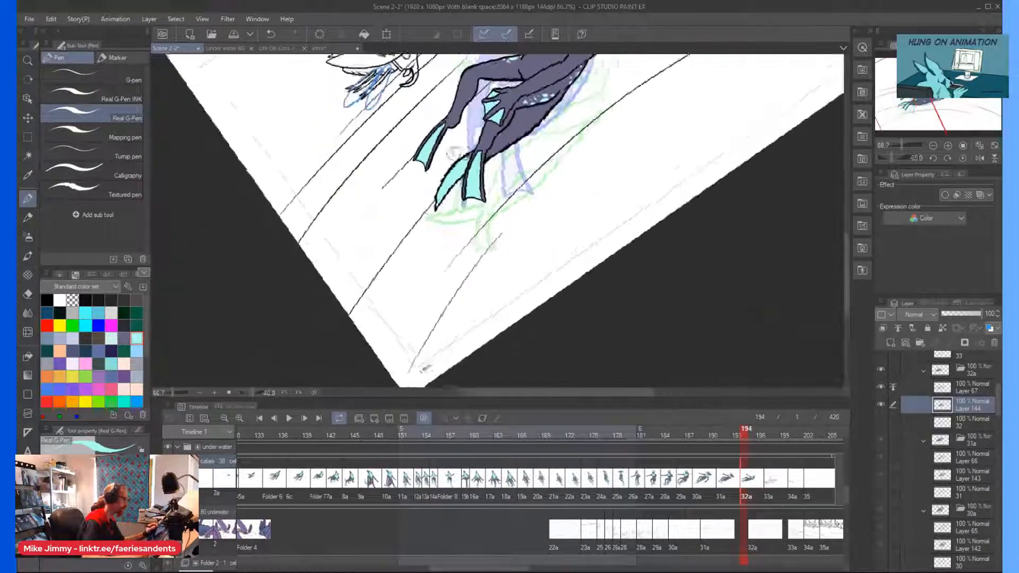
key(asciicircum)
key(asciicircum)
key(asciicircum)
key(asciicircum)
scroll(515, 137, up, 4)
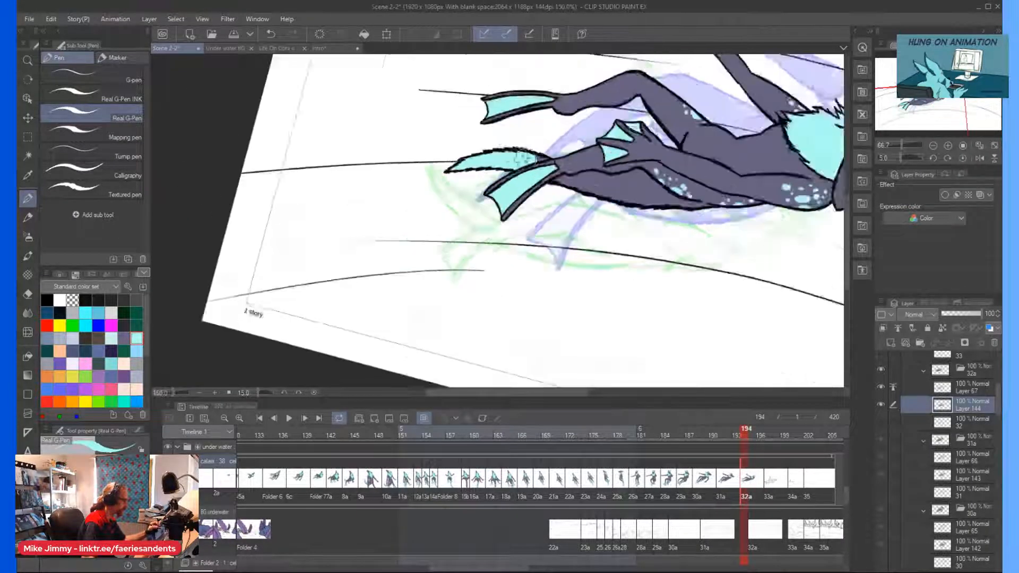
Paint two light cyan bands across the tail beneath the lower leg, a narrow one by the foot and a wider one beyond.
drag(558, 180, 563, 197)
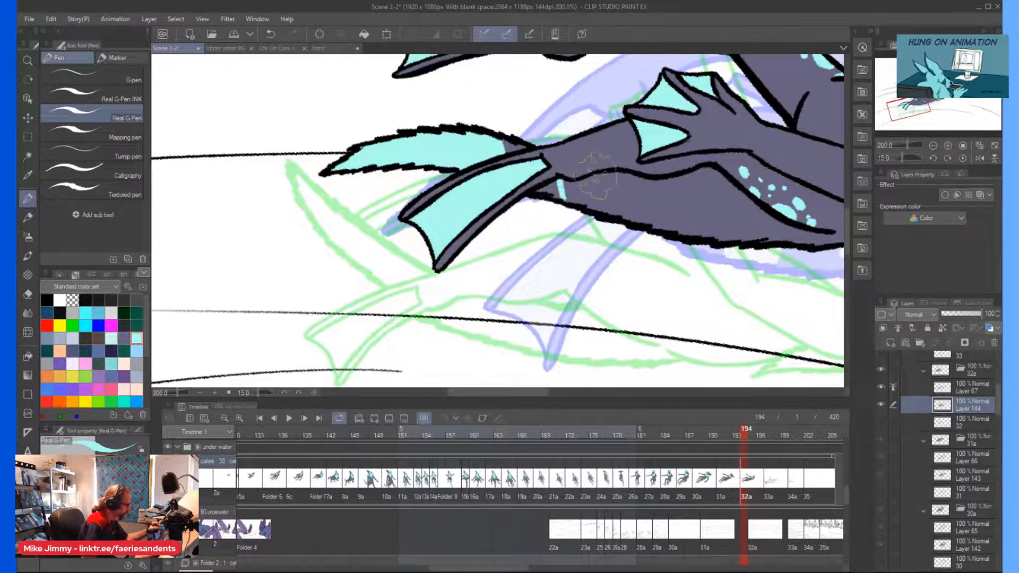
mouse_move(575, 166)
mouse_down()
mouse_move(567, 205)
mouse_move(579, 199)
mouse_move(598, 215)
mouse_up()
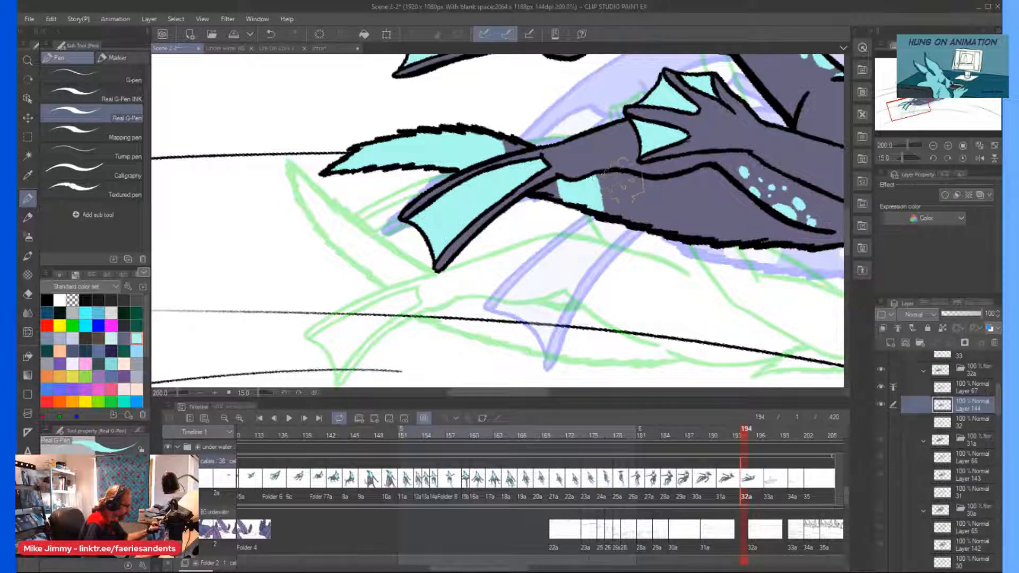
drag(674, 181, 684, 228)
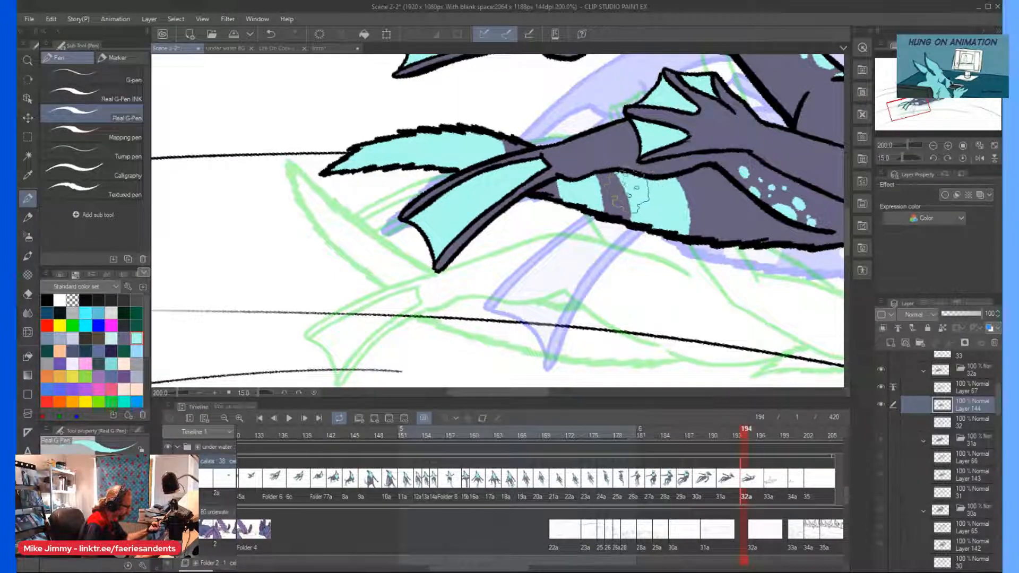
scroll(619, 146, down, 3)
scroll(666, 166, up, 5)
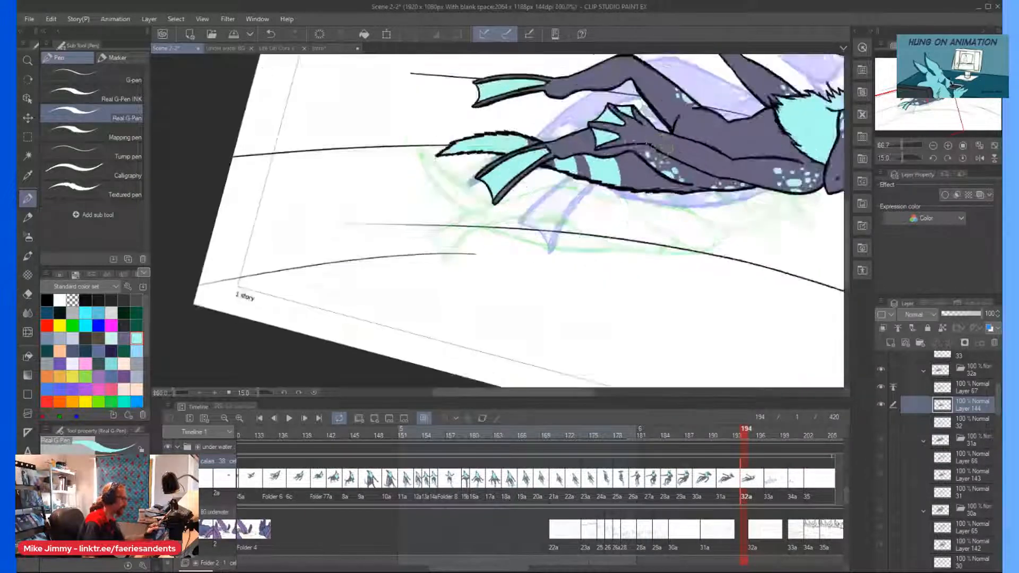
Dot light cyan spots along the tail base's jagged lower edge, beside the spotted lower thigh.
mouse_move(740, 231)
mouse_down()
mouse_move(753, 234)
mouse_move(736, 234)
mouse_up()
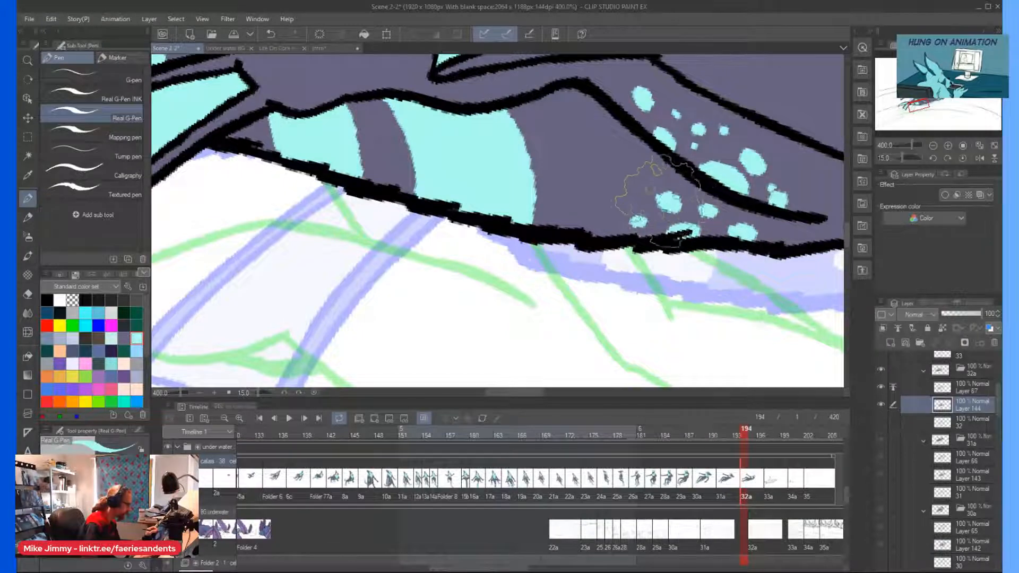
mouse_move(773, 238)
mouse_down()
mouse_move(798, 235)
mouse_move(770, 239)
mouse_up()
click(765, 222)
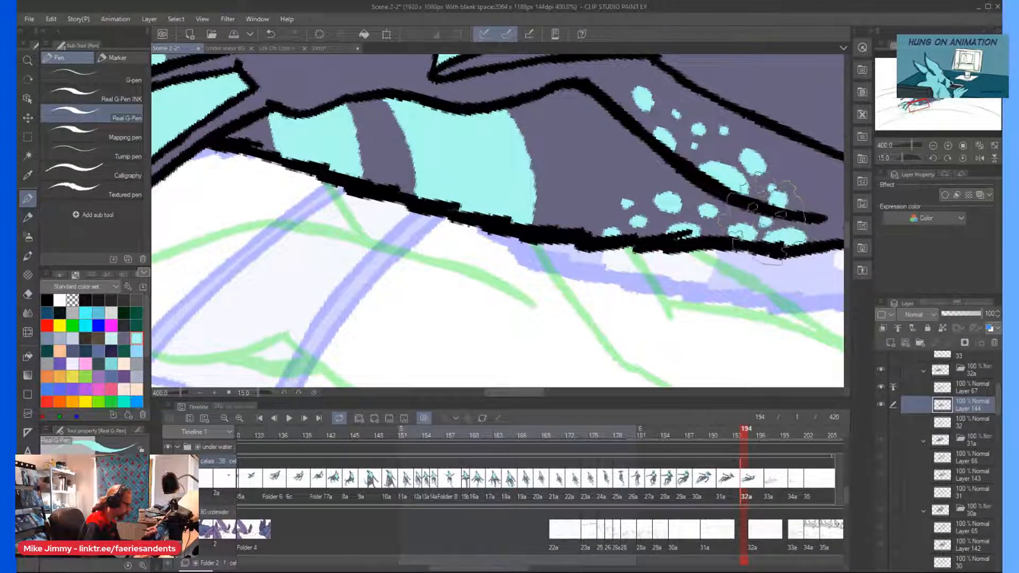
scroll(743, 217, down, 5)
scroll(620, 185, up, 1)
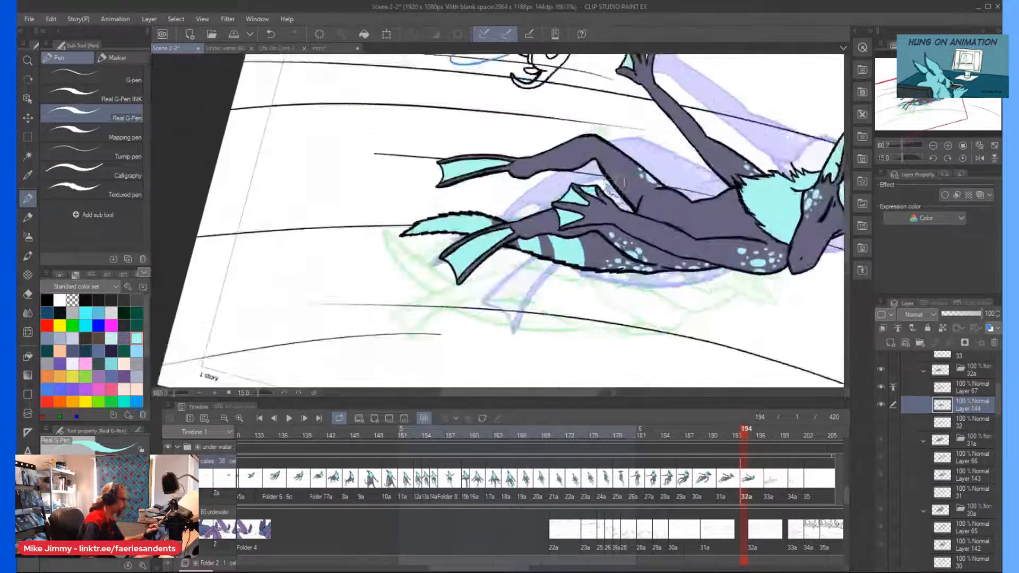
Add light cyan spots to the raised thigh's underside and to the raised arm's shoulder beside the neck ruff.
scroll(618, 205, up, 4)
scroll(619, 201, down, 5)
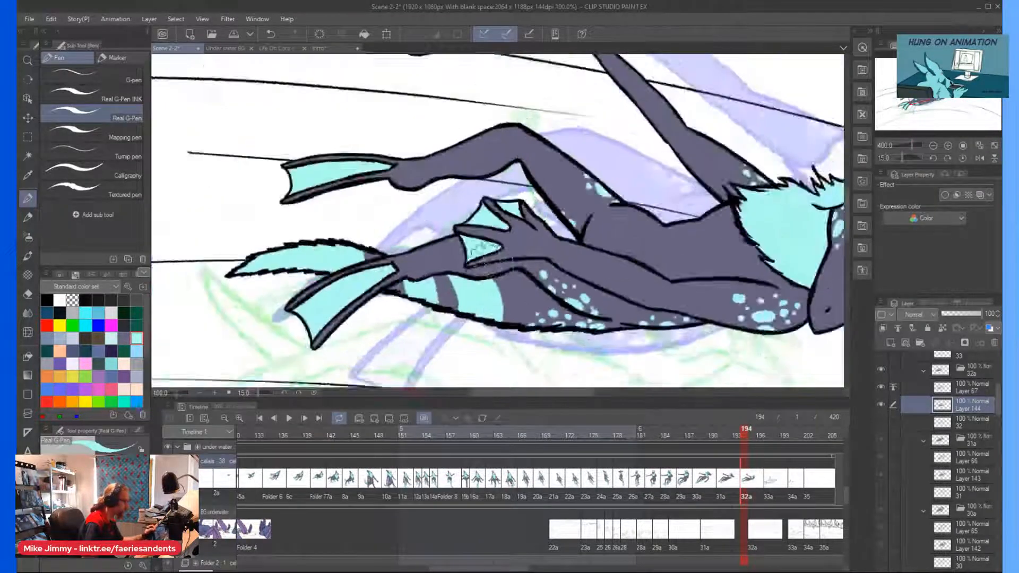
scroll(610, 186, up, 1)
scroll(612, 187, up, 4)
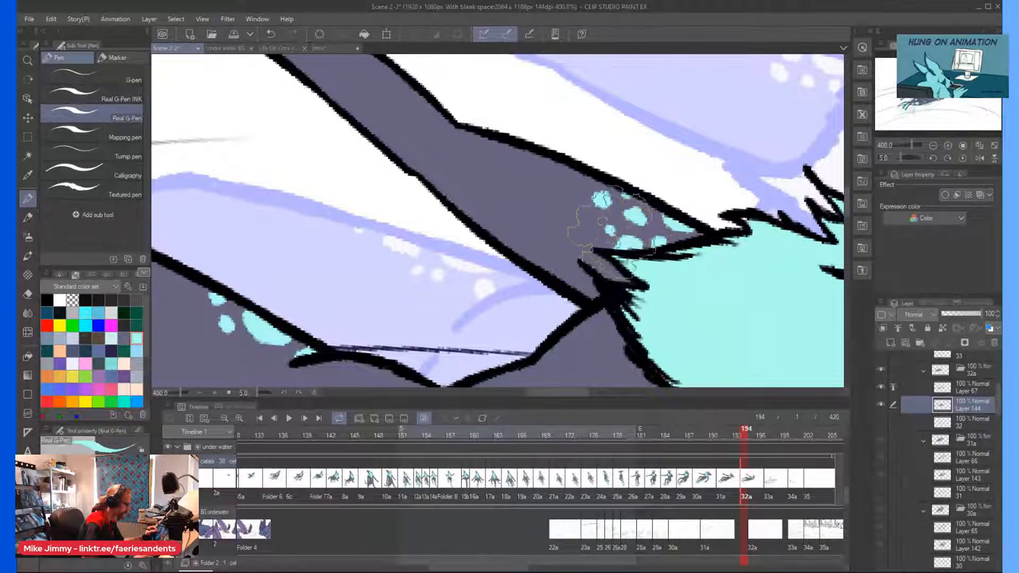
scroll(560, 228, down, 4)
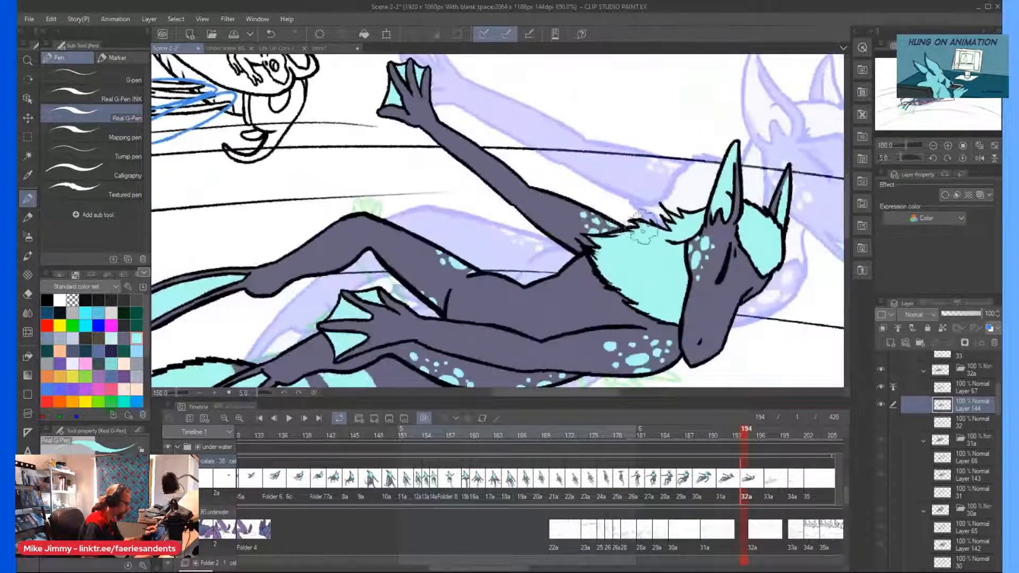
scroll(642, 223, up, 5)
scroll(666, 250, down, 4)
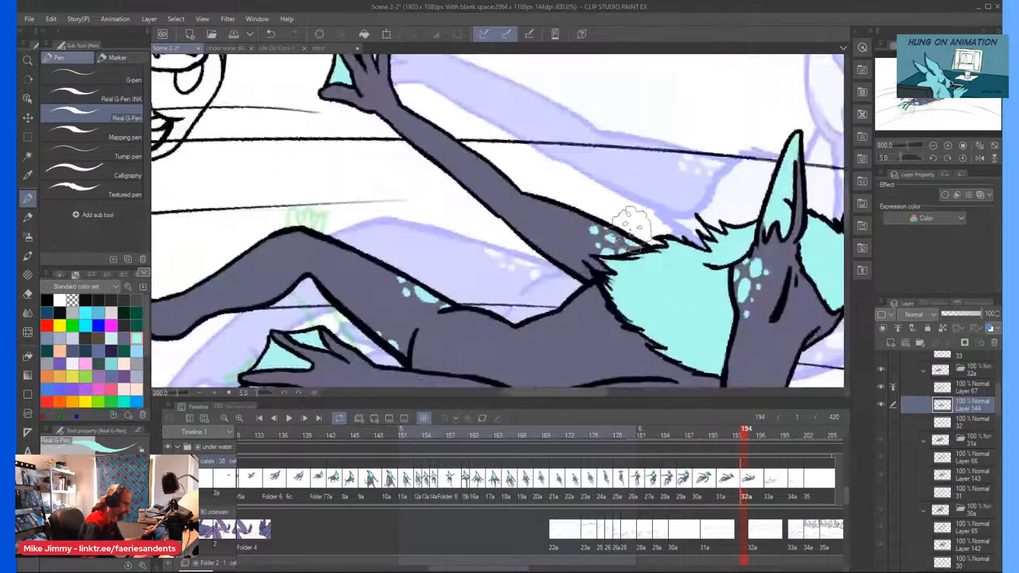
scroll(698, 239, up, 4)
scroll(637, 204, down, 4)
scroll(617, 241, up, 4)
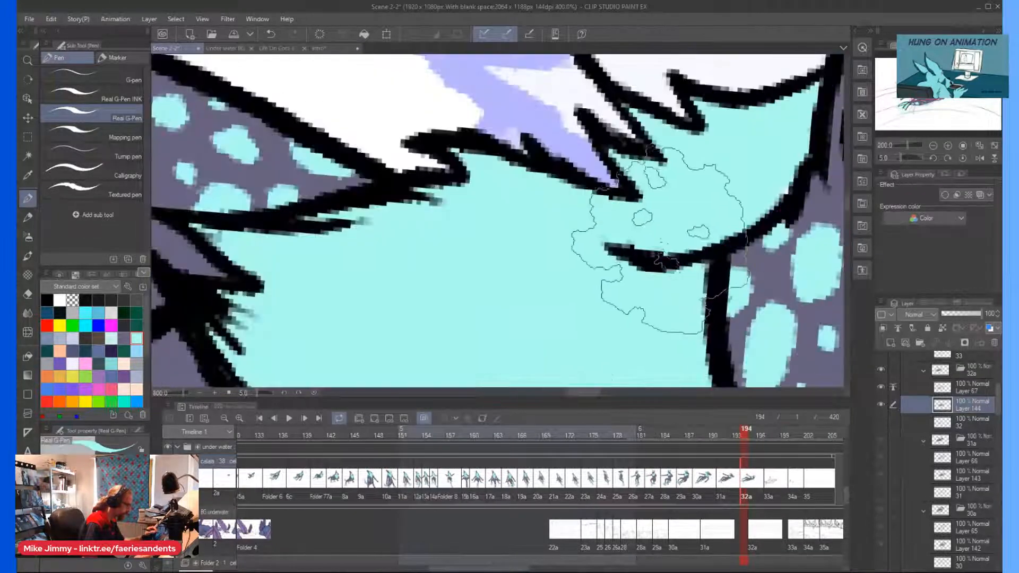
scroll(650, 242, down, 8)
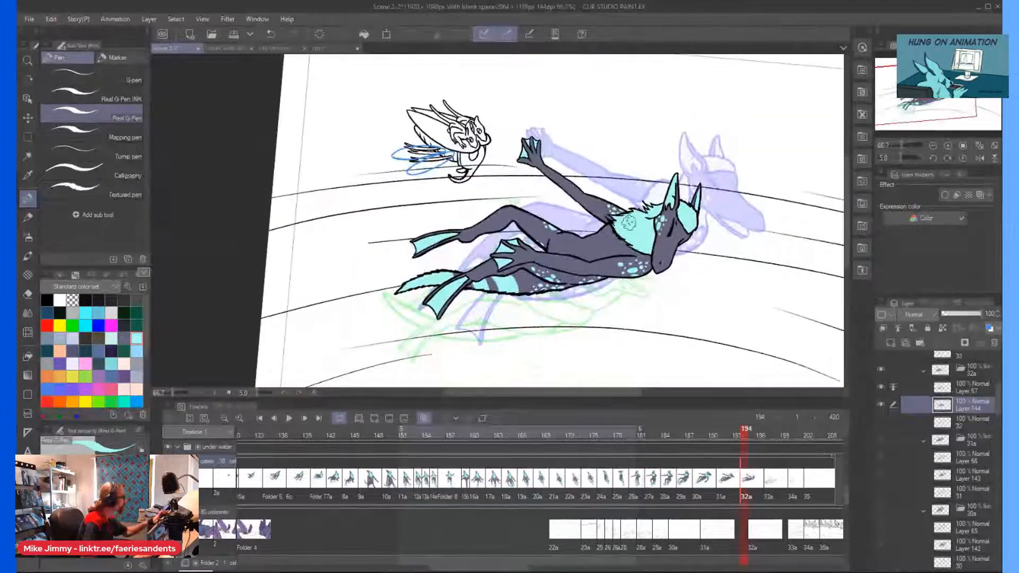
Go to cel 33a at frame 197 and add a new raster layer directly above layer 33, with the Mapping pen active.
click(769, 466)
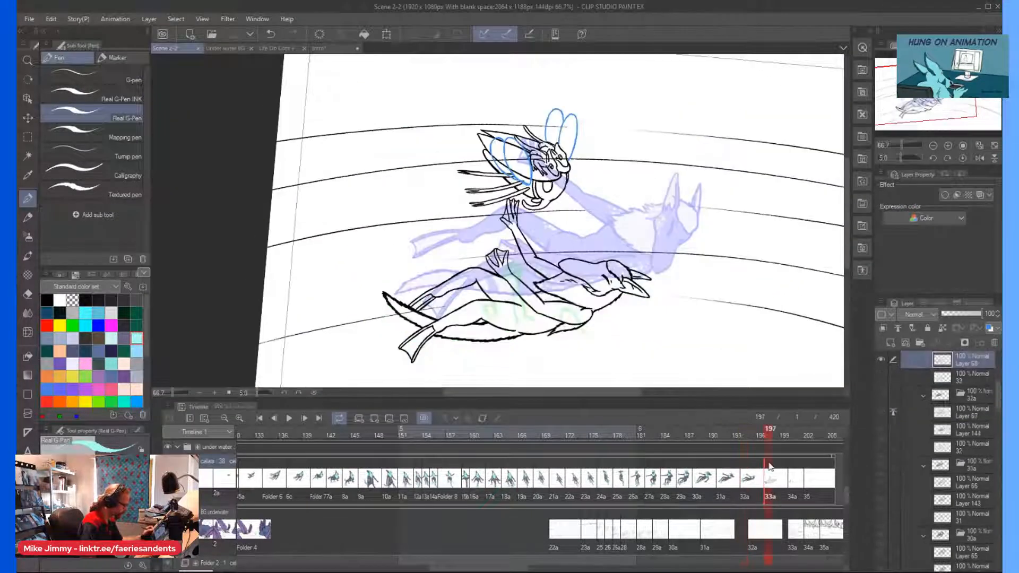
key(minus)
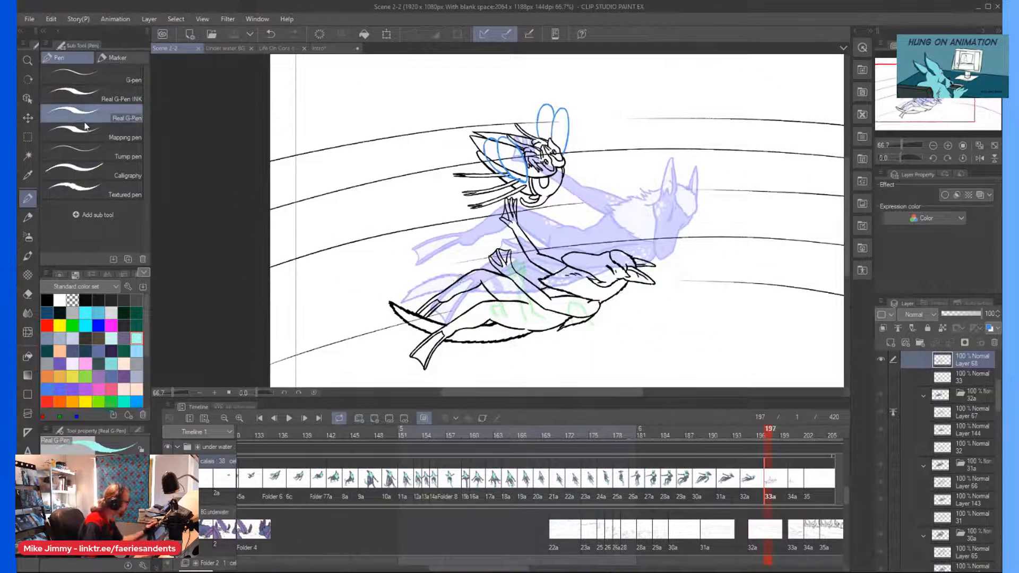
click(103, 139)
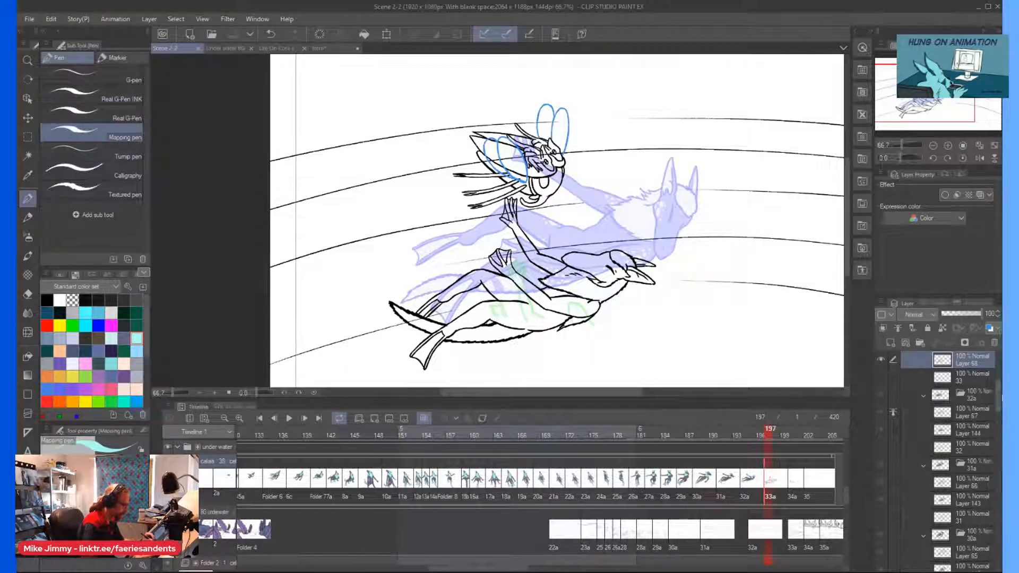
scroll(907, 415, up, 3)
click(939, 468)
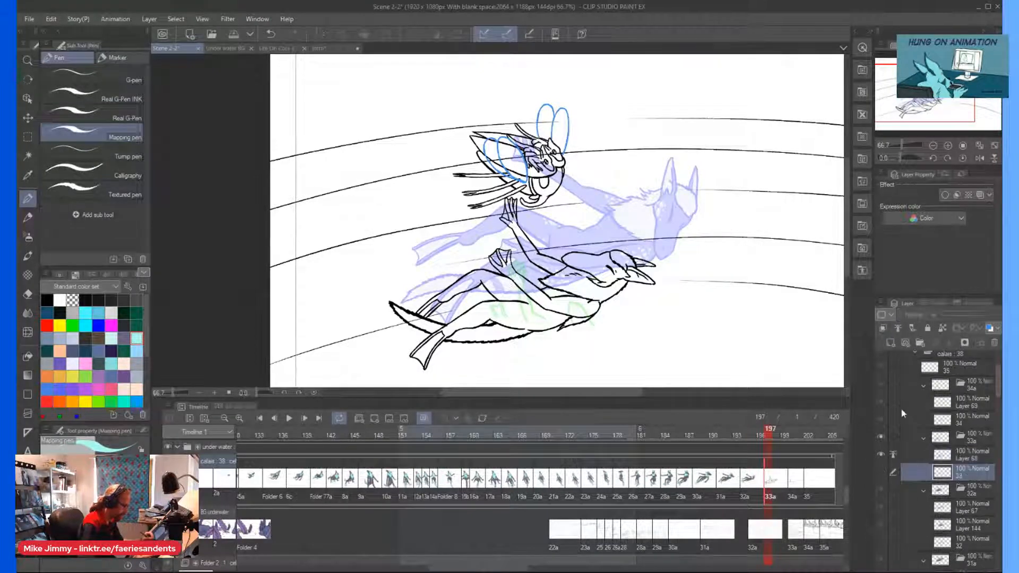
click(890, 343)
Color the character's head, both ears and raised arm grey-purple within the line art on the new layer.
scroll(595, 298, up, 2)
drag(616, 242, 590, 213)
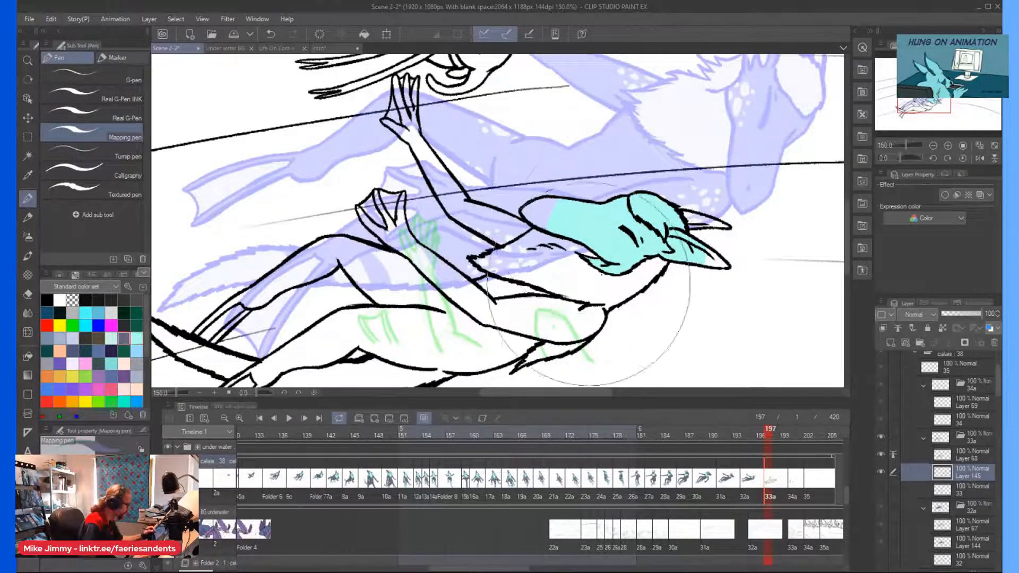
mouse_move(552, 293)
mouse_down()
mouse_move(617, 228)
mouse_move(637, 234)
mouse_up()
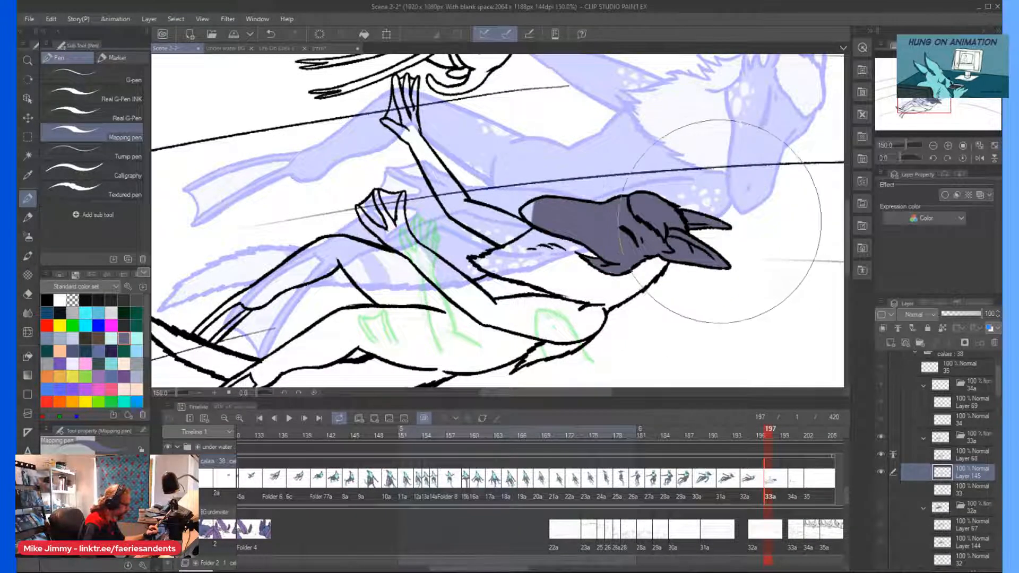
mouse_move(512, 223)
mouse_down()
mouse_move(447, 185)
mouse_move(433, 141)
mouse_up()
Color the torso, lower arm, both legs and the tail base grey-purple, leaving the webbing blank.
scroll(510, 298, down, 1)
mouse_move(510, 299)
mouse_down()
mouse_move(553, 320)
mouse_move(495, 309)
mouse_move(410, 245)
mouse_move(511, 303)
mouse_move(406, 317)
mouse_move(480, 341)
mouse_move(402, 282)
mouse_move(327, 310)
mouse_move(312, 291)
mouse_move(260, 318)
mouse_move(288, 345)
mouse_move(334, 289)
mouse_move(360, 275)
mouse_move(356, 330)
mouse_move(395, 341)
mouse_move(367, 318)
mouse_up()
scroll(312, 297, down, 1)
scroll(303, 338, up, 3)
scroll(342, 327, down, 2)
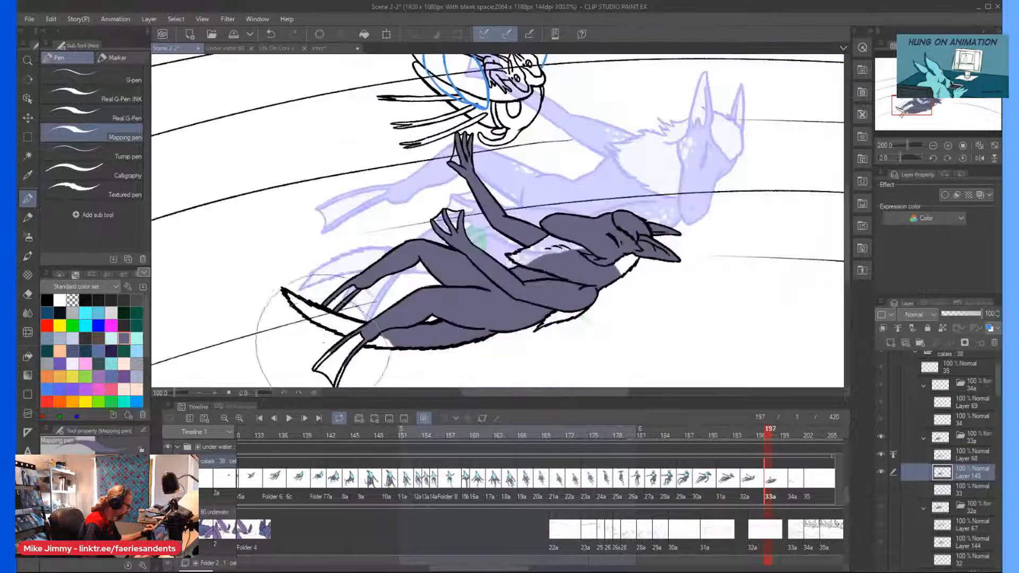
Extend the grey-purple along the tail behind the feet to its pointed tip.
scroll(325, 328, up, 1)
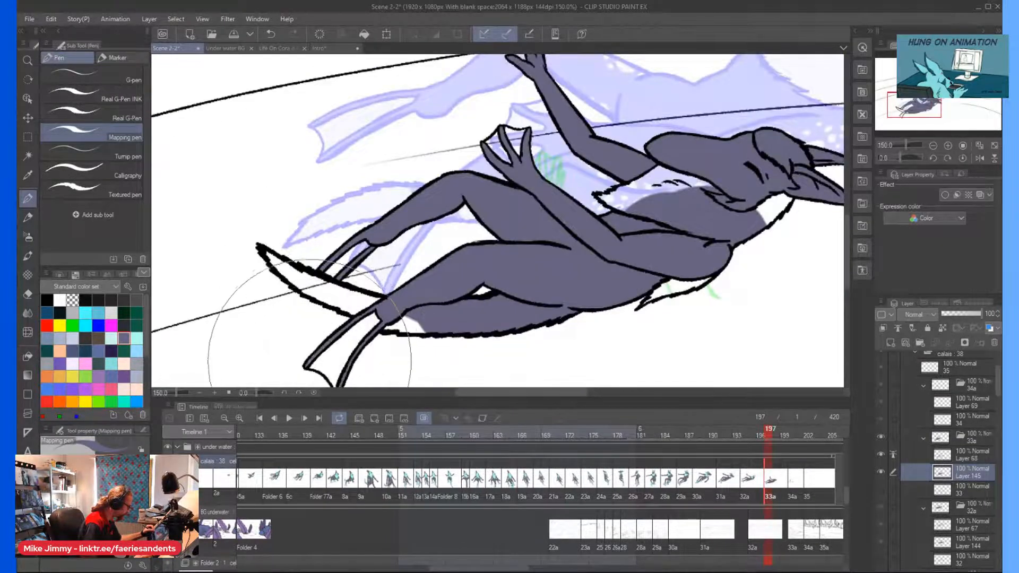
drag(418, 325, 277, 262)
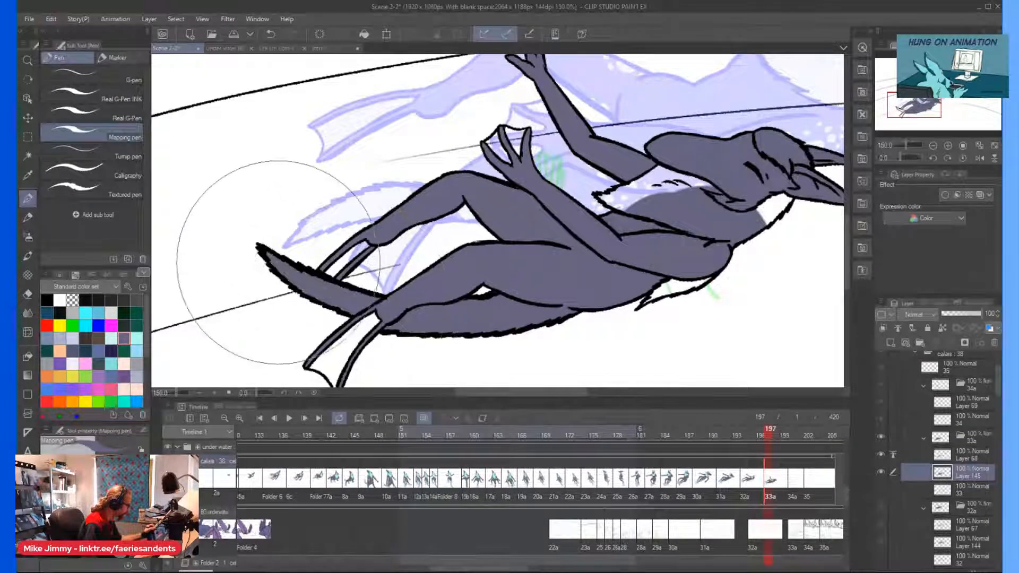
scroll(414, 305, down, 1)
Color the neck ruff and the fur tuft beneath the shoulder light cyan with the Mapping pen.
click(134, 339)
scroll(578, 294, up, 1)
drag(579, 295, 592, 291)
mouse_move(568, 205)
mouse_down()
mouse_move(530, 203)
mouse_move(589, 199)
mouse_move(581, 189)
mouse_move(591, 187)
mouse_move(623, 205)
mouse_move(568, 206)
mouse_move(653, 231)
mouse_up()
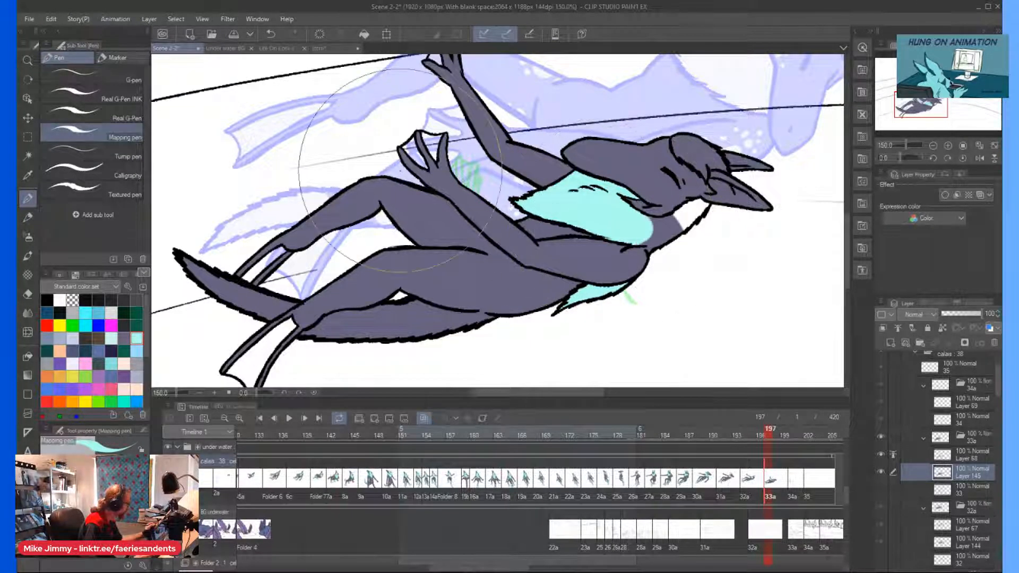
Fill the rest of the ruff under the jaw and up to the ear light cyan with the Real G-Pen.
click(90, 115)
scroll(650, 239, up, 3)
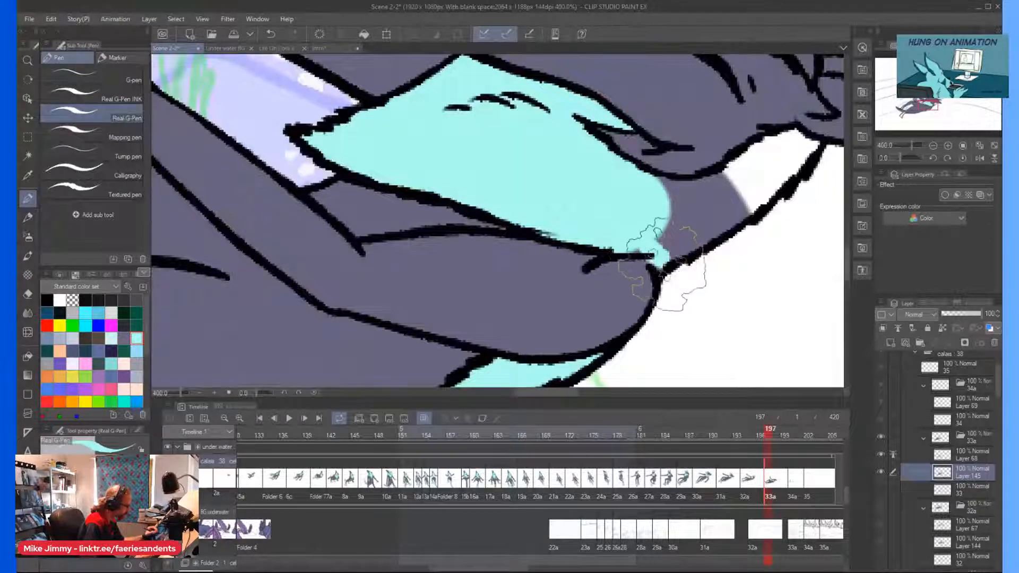
mouse_move(648, 216)
mouse_down()
mouse_move(683, 239)
mouse_move(817, 148)
mouse_move(789, 161)
mouse_move(769, 152)
mouse_up()
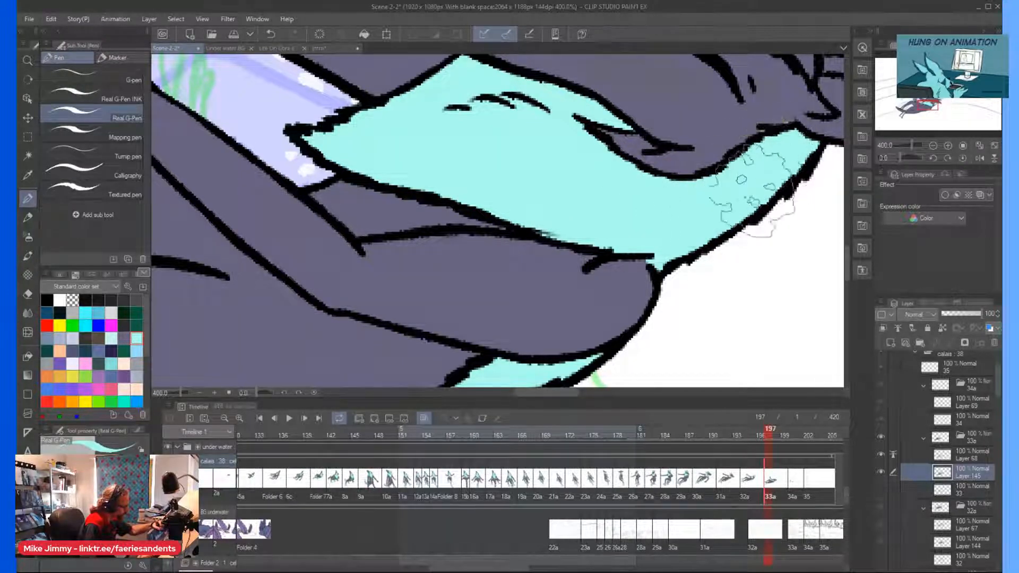
scroll(775, 132, down, 4)
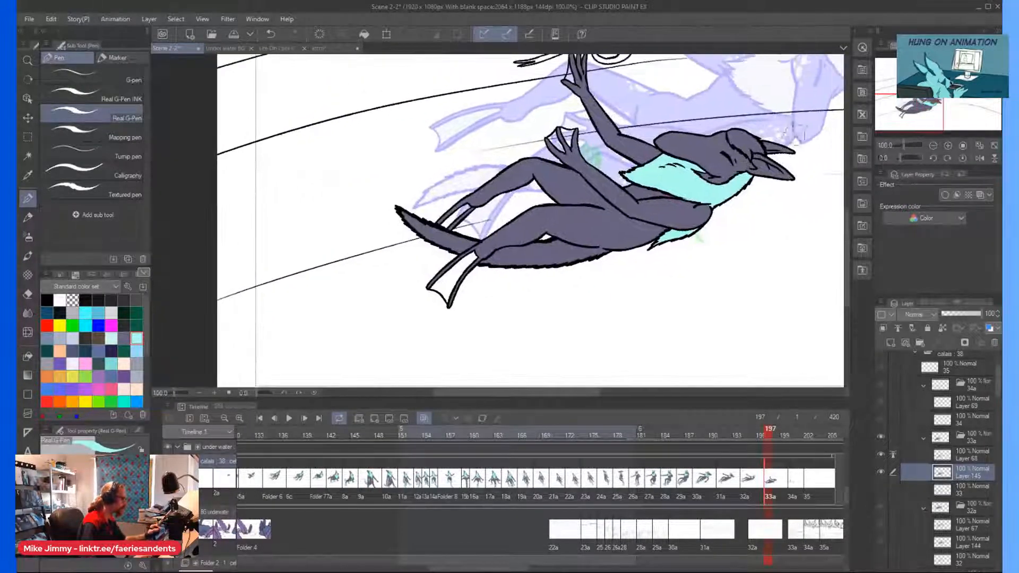
Color the hair tuft on the crown light cyan up to its outlines, using the Real G-Pen for the edges.
click(100, 136)
scroll(695, 179, up, 2)
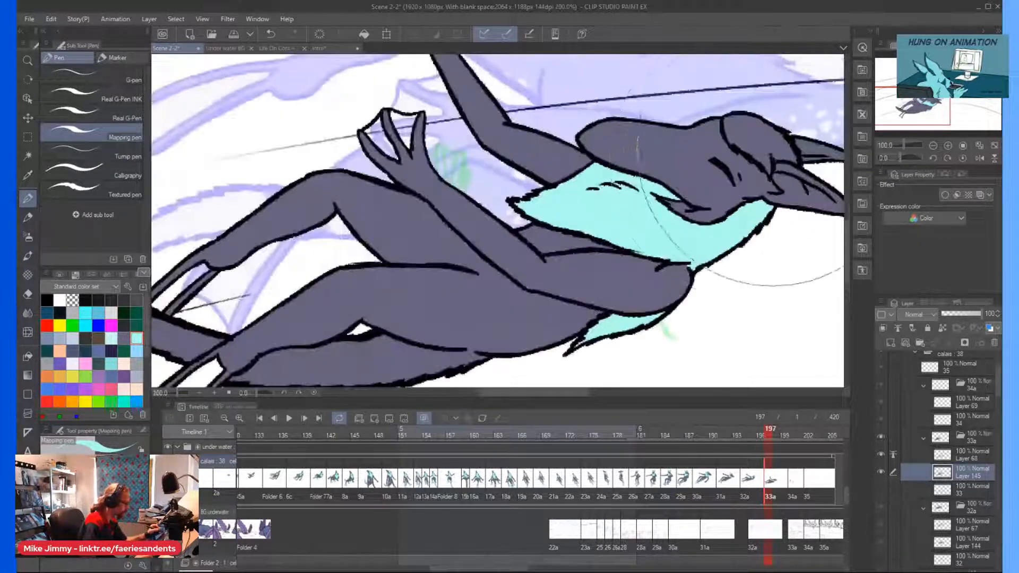
click(117, 112)
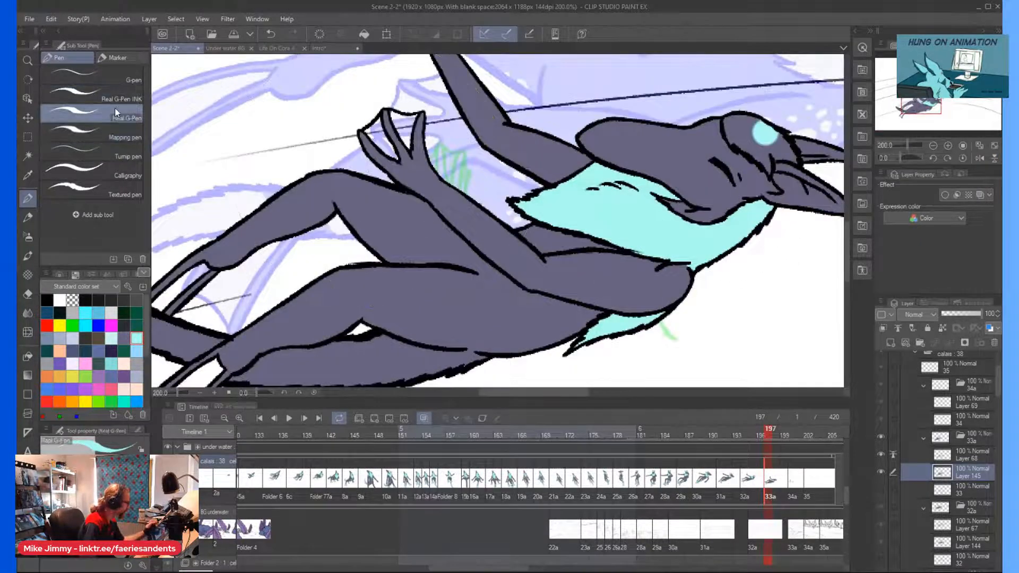
scroll(765, 142, up, 4)
mouse_move(726, 304)
mouse_down()
mouse_move(715, 248)
mouse_move(672, 204)
mouse_move(616, 190)
mouse_move(656, 231)
mouse_up()
mouse_move(583, 184)
mouse_down()
mouse_move(542, 114)
mouse_move(573, 74)
mouse_move(711, 106)
mouse_up()
mouse_move(637, 88)
mouse_down()
mouse_move(799, 188)
mouse_move(828, 252)
mouse_move(775, 231)
mouse_move(740, 244)
mouse_move(775, 204)
mouse_move(749, 173)
mouse_move(690, 154)
mouse_up()
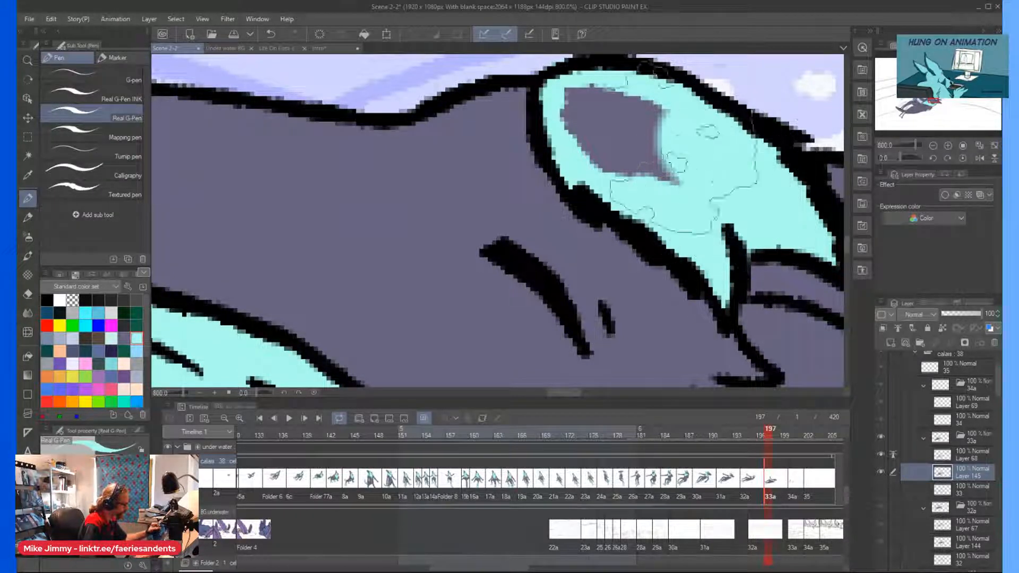
mouse_move(666, 192)
mouse_down()
mouse_move(574, 102)
mouse_move(611, 178)
mouse_up()
scroll(576, 191, down, 6)
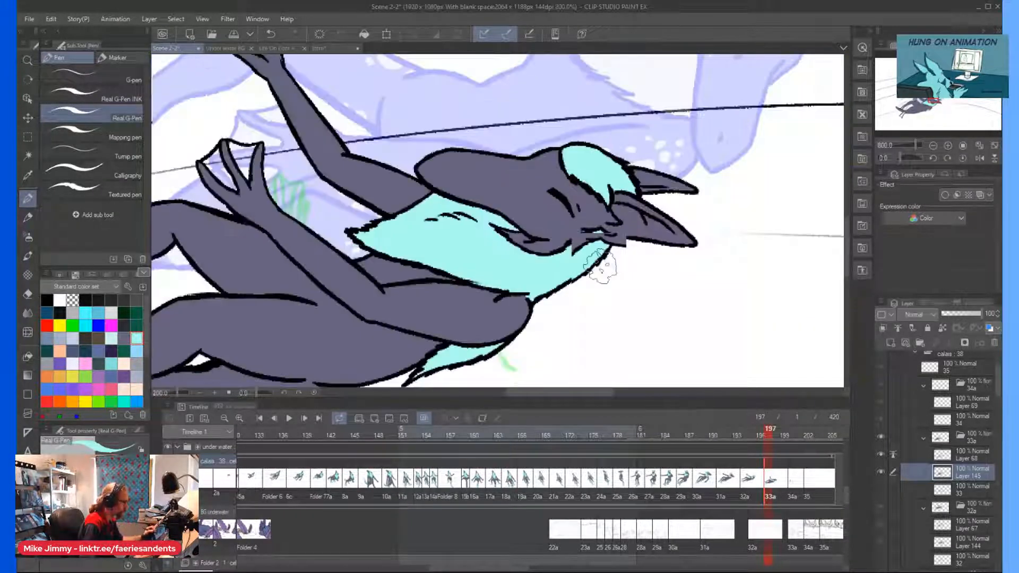
Color the inside of the nearer ear light cyan, leaving its upper rim grey-purple.
scroll(634, 243, up, 6)
mouse_move(598, 231)
mouse_down()
mouse_move(537, 171)
mouse_move(581, 171)
mouse_up()
mouse_move(678, 214)
mouse_down()
mouse_move(770, 294)
mouse_move(784, 295)
mouse_move(756, 270)
mouse_up()
mouse_move(671, 332)
mouse_down()
mouse_move(589, 297)
mouse_move(531, 255)
mouse_move(505, 251)
mouse_move(557, 254)
mouse_move(589, 233)
mouse_up()
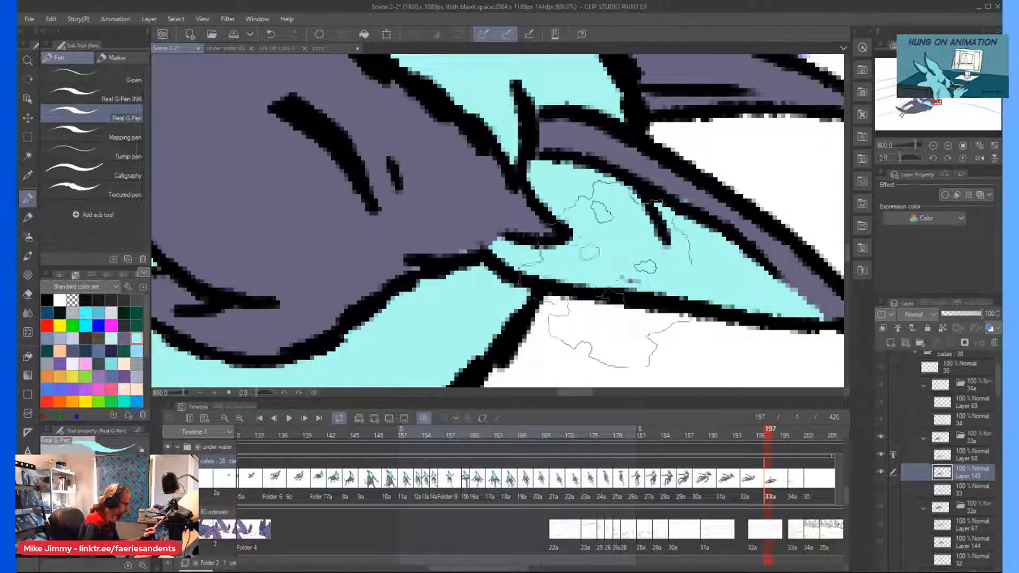
Color the inside of the farther ear light cyan out to its tip, keeping its lower rim grey-purple.
scroll(639, 255, down, 4)
scroll(664, 247, up, 6)
mouse_move(698, 248)
mouse_down()
mouse_move(812, 244)
mouse_move(437, 129)
mouse_up()
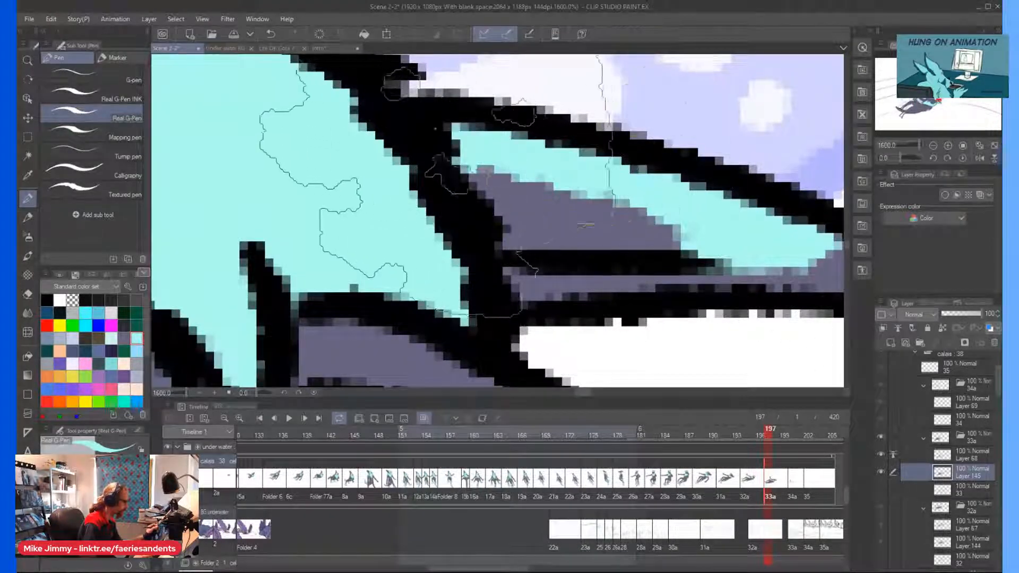
scroll(530, 257, down, 5)
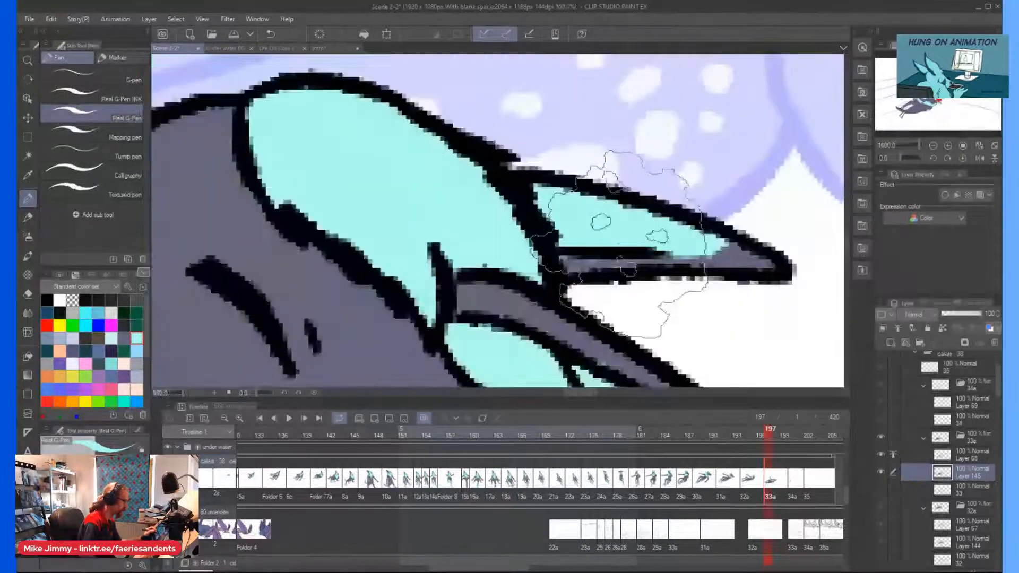
scroll(620, 244, down, 2)
scroll(710, 277, up, 2)
key(asciicircum)
drag(664, 286, 603, 261)
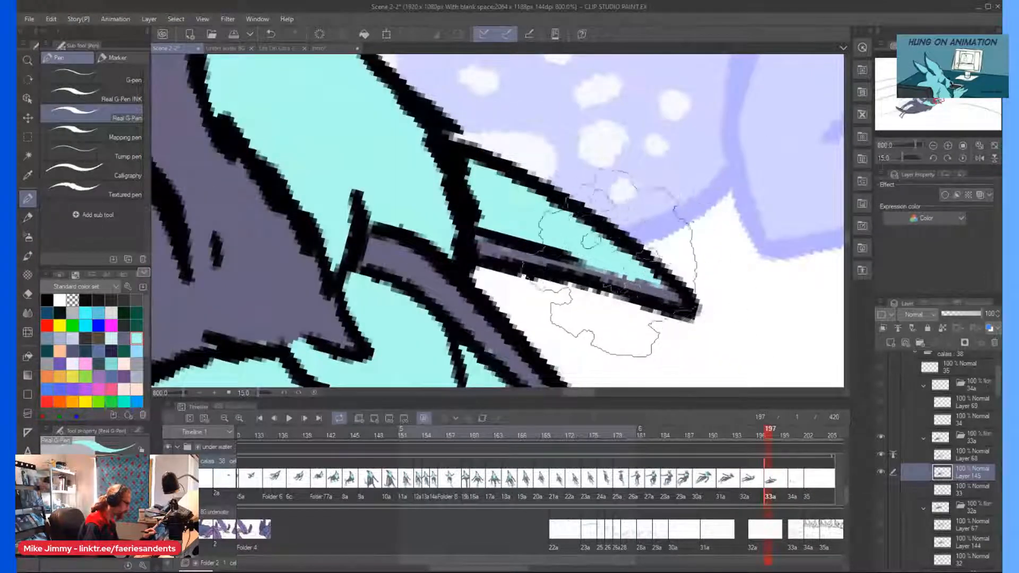
scroll(479, 169, down, 6)
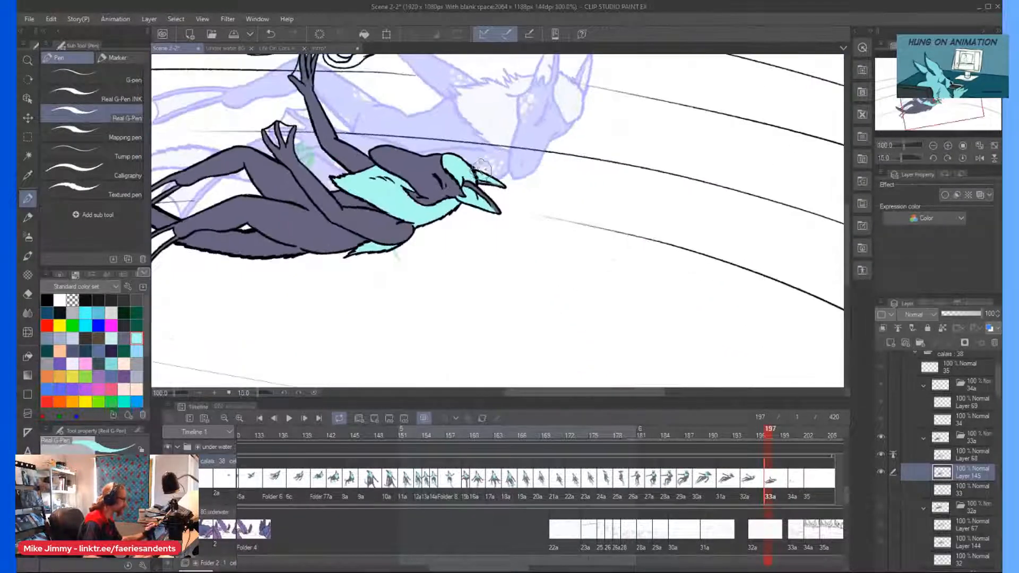
Dot a cluster of light cyan spots of varied sizes on the cheek beside the closed eye.
scroll(482, 168, up, 4)
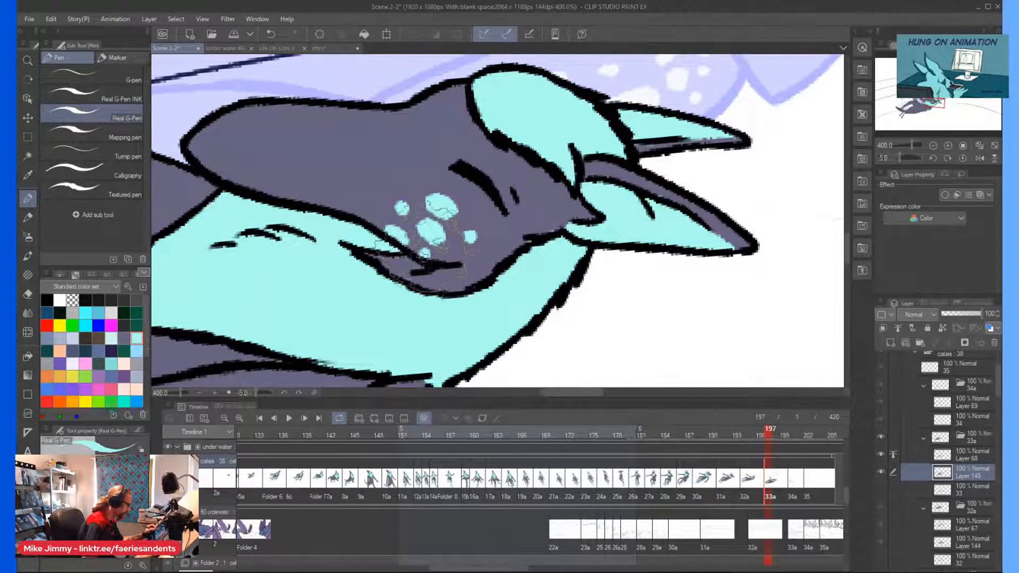
scroll(364, 198, down, 4)
scroll(375, 213, up, 4)
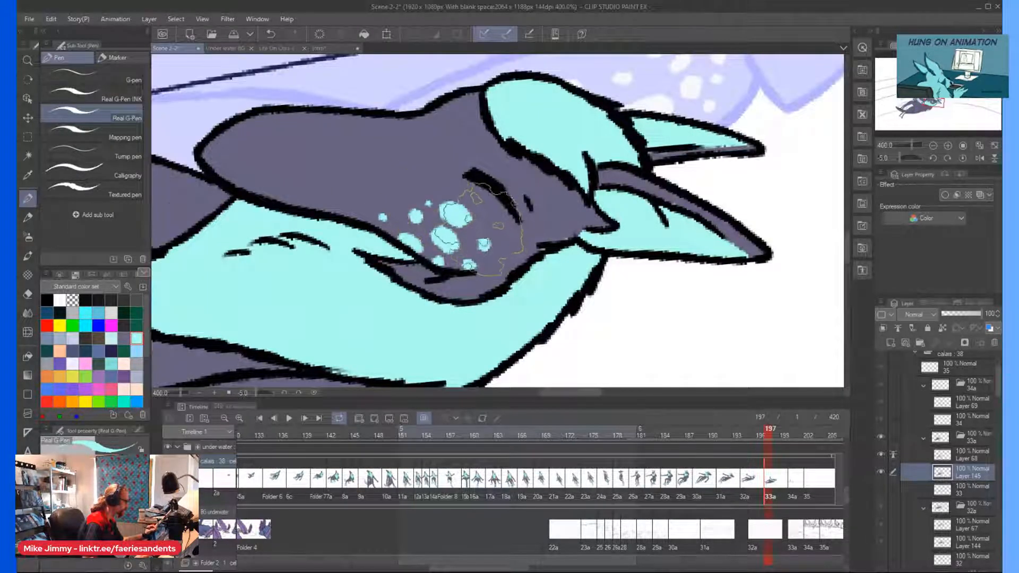
Paint large and small light cyan spots on the near shoulder beneath the neck ruff.
scroll(313, 180, down, 4)
scroll(327, 175, up, 4)
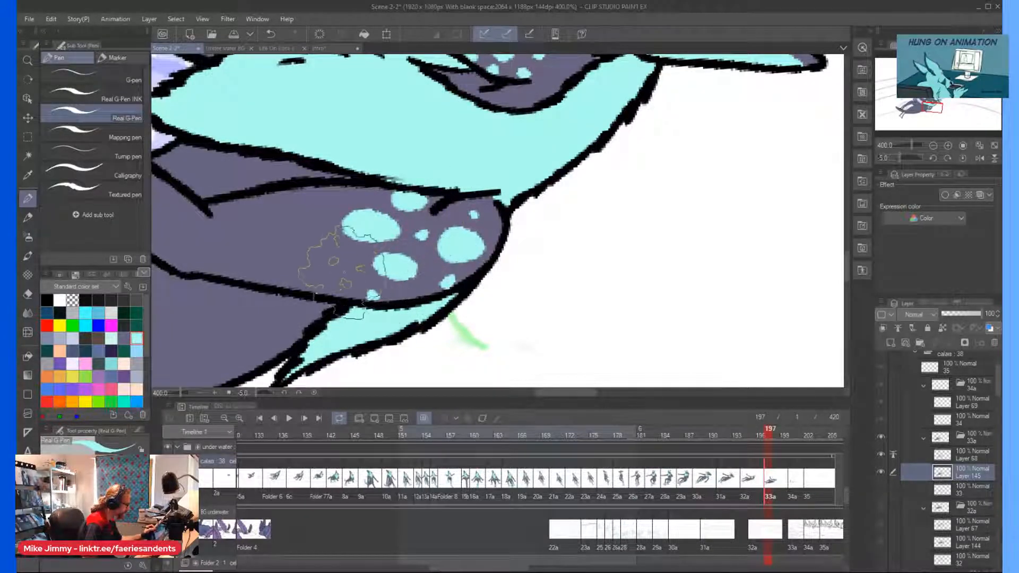
scroll(243, 228, down, 4)
Paint light cyan spots along the back edge of the torso and across the hip and upper thigh.
key(minus)
key(minus)
key(minus)
key(minus)
key(minus)
key(minus)
key(minus)
key(minus)
key(minus)
key(minus)
key(minus)
key(minus)
key(minus)
key(minus)
key(minus)
key(minus)
key(minus)
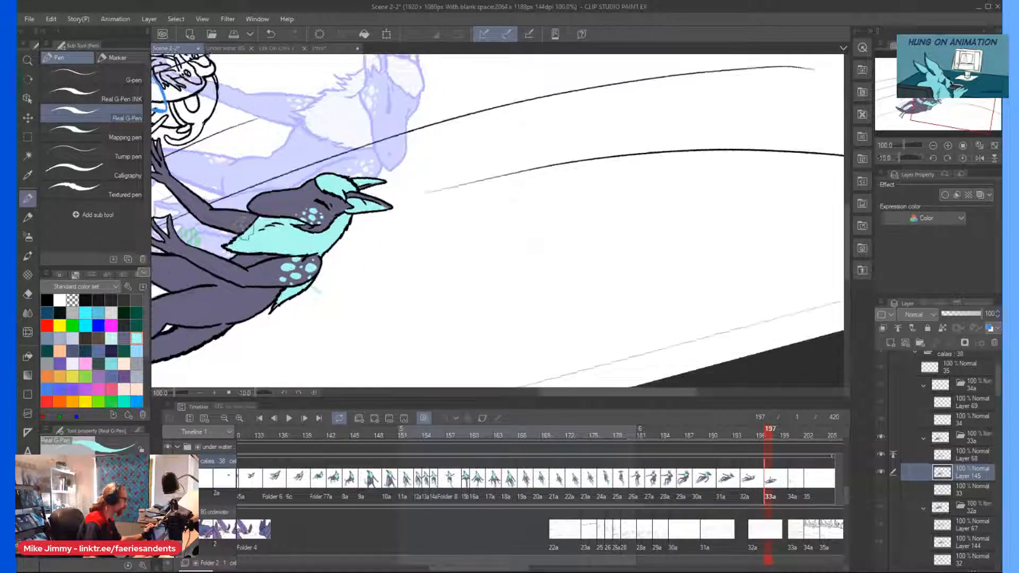
scroll(318, 256, down, 2)
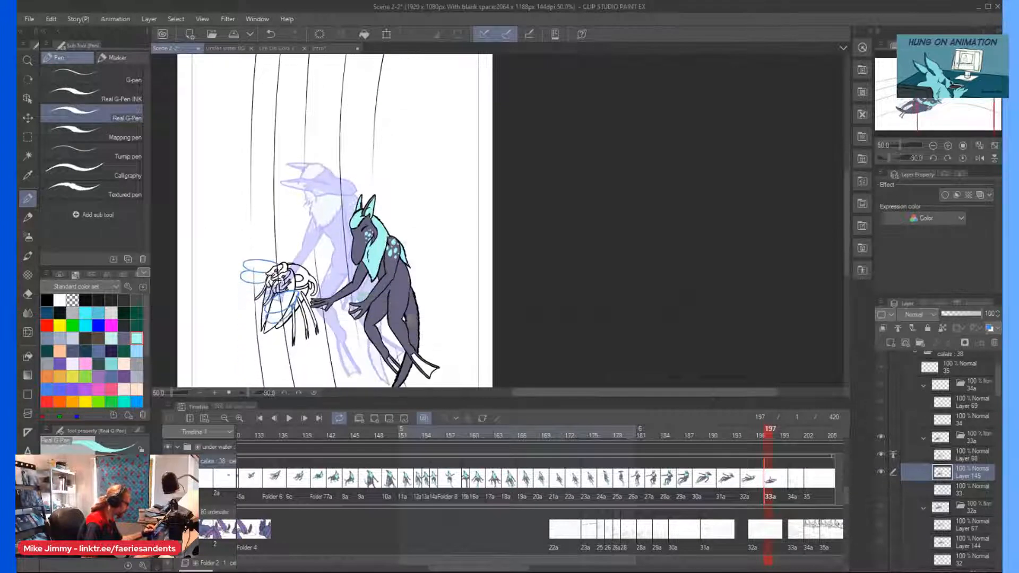
scroll(320, 274, up, 4)
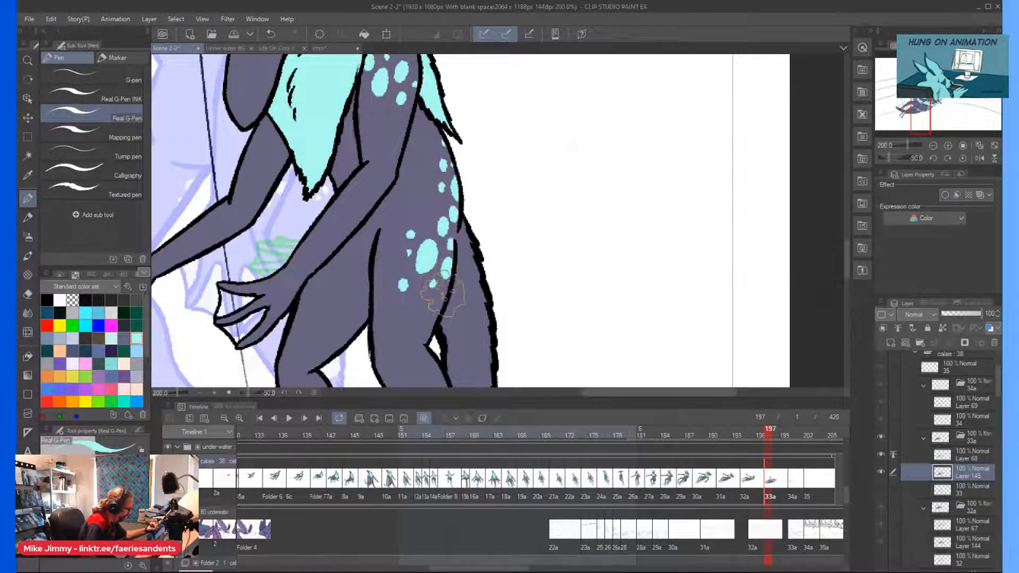
Color the webbing of both feet light cyan with the Mapping pen.
scroll(408, 182, down, 2)
key(asciicircum)
key(asciicircum)
key(asciicircum)
key(asciicircum)
key(asciicircum)
key(asciicircum)
key(asciicircum)
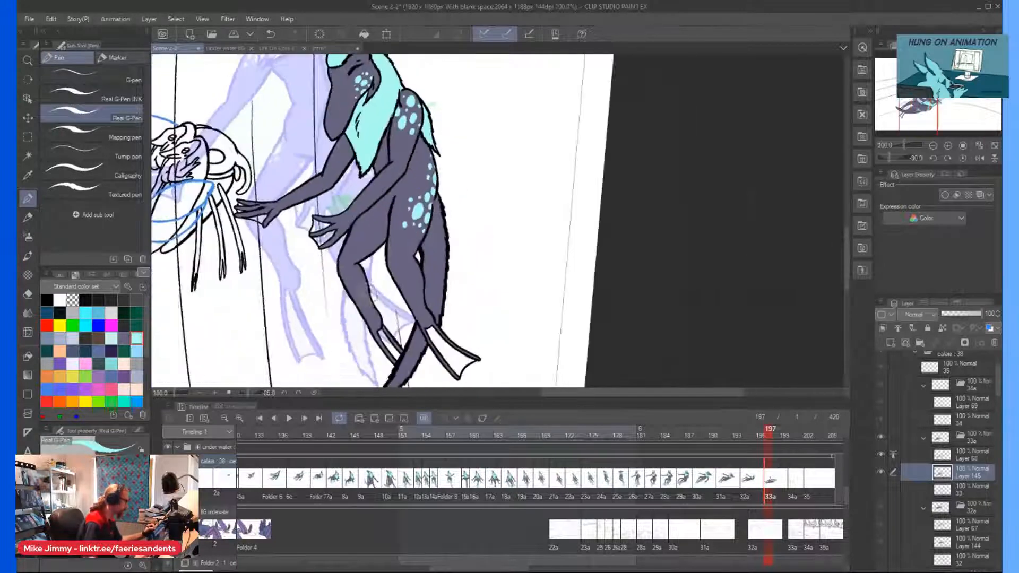
click(93, 134)
scroll(317, 235, up, 1)
drag(349, 279, 351, 295)
drag(420, 338, 426, 358)
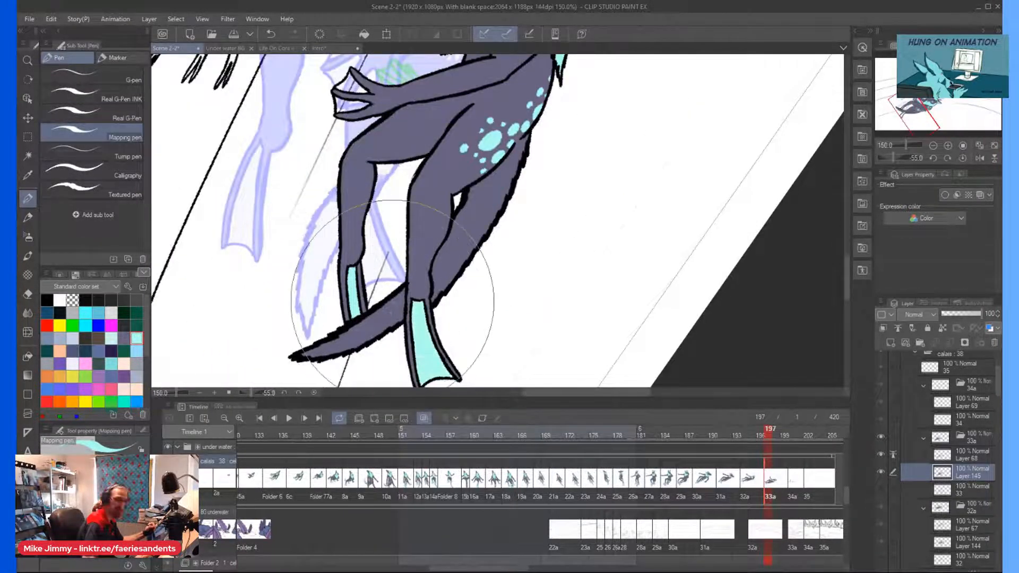
Fill the tail tip beyond the near foot with light cyan using the Real G-Pen.
scroll(392, 302, down, 3)
key(asciicircum)
key(asciicircum)
key(asciicircum)
key(asciicircum)
key(asciicircum)
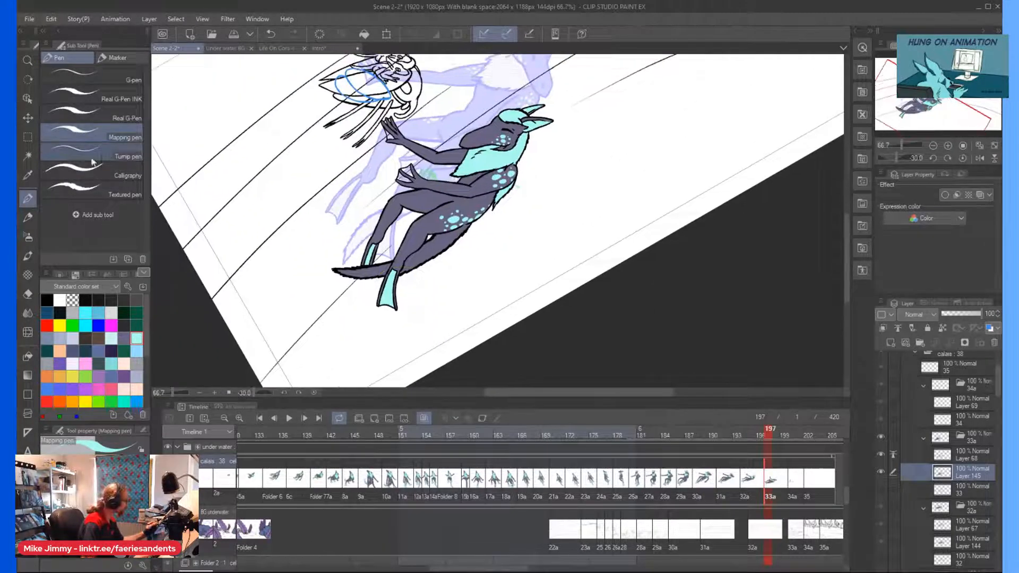
click(90, 154)
click(100, 113)
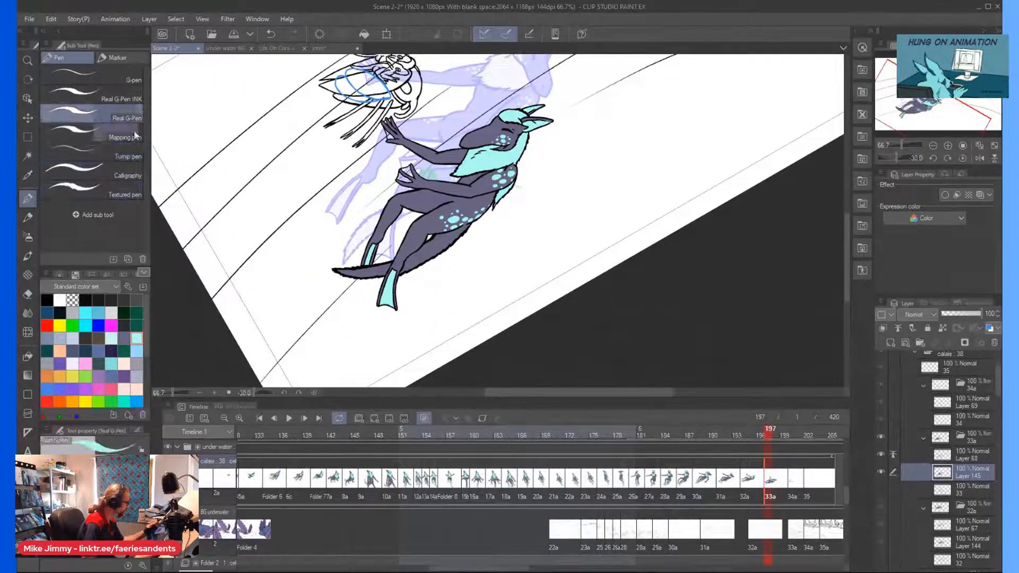
scroll(416, 263, up, 3)
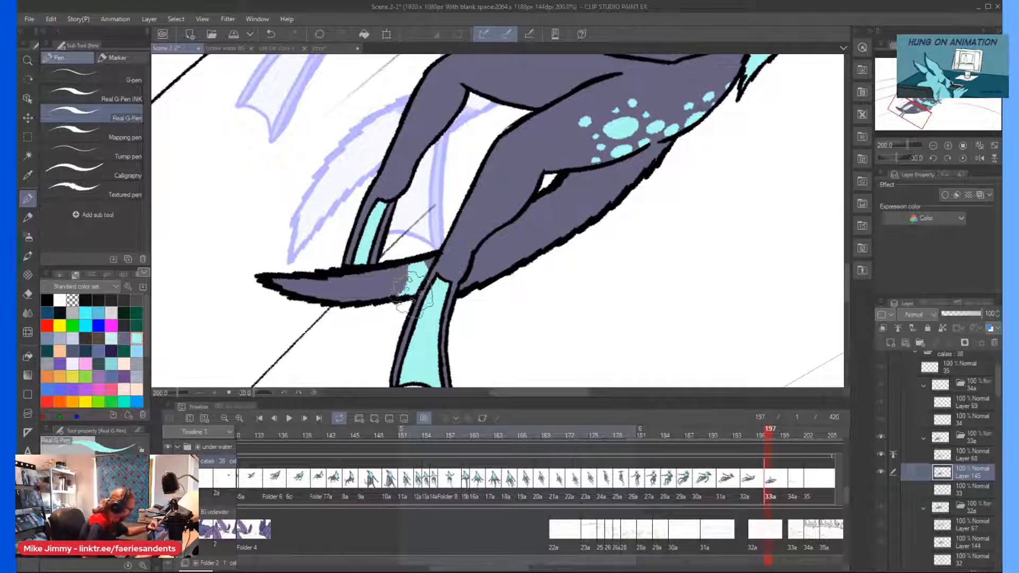
mouse_move(389, 260)
mouse_down()
mouse_move(369, 292)
mouse_move(372, 282)
mouse_move(348, 295)
mouse_move(274, 281)
mouse_move(291, 289)
mouse_move(364, 276)
mouse_up()
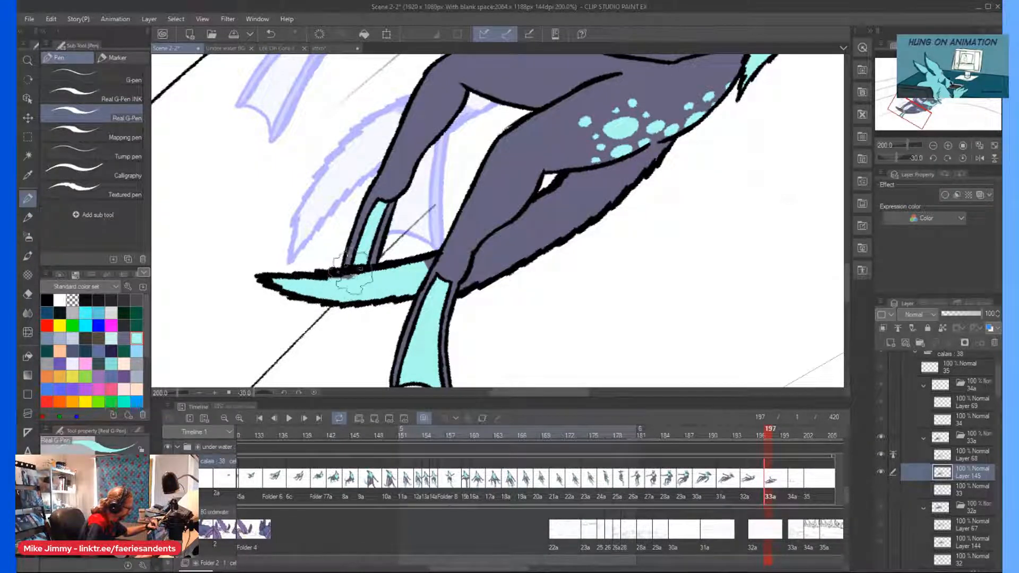
key(ctrl+minus)
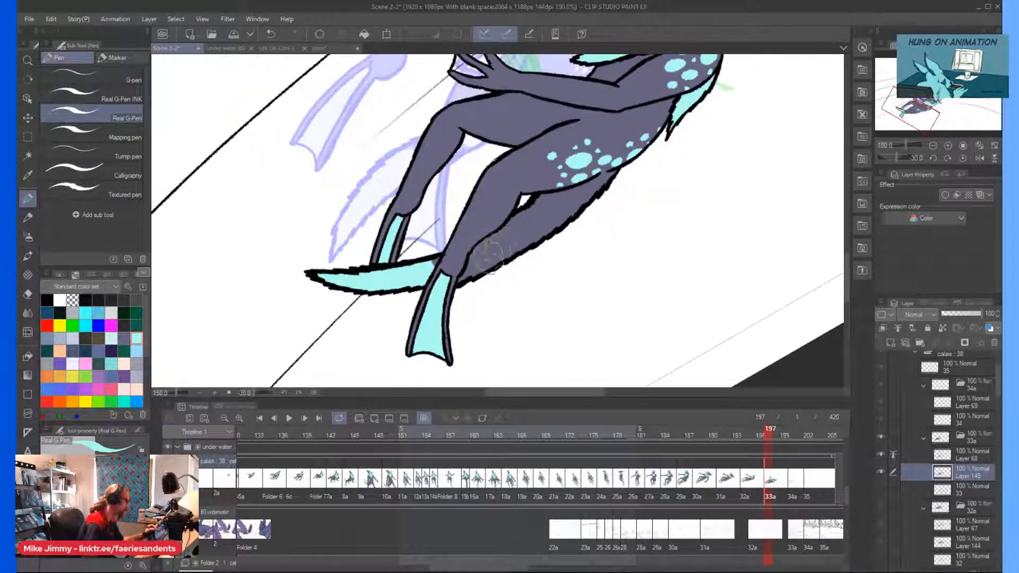
Paint two light cyan bands across the tail between the near ankle and the thigh, leaving a grey-purple stripe between them.
key(ctrl+plus)
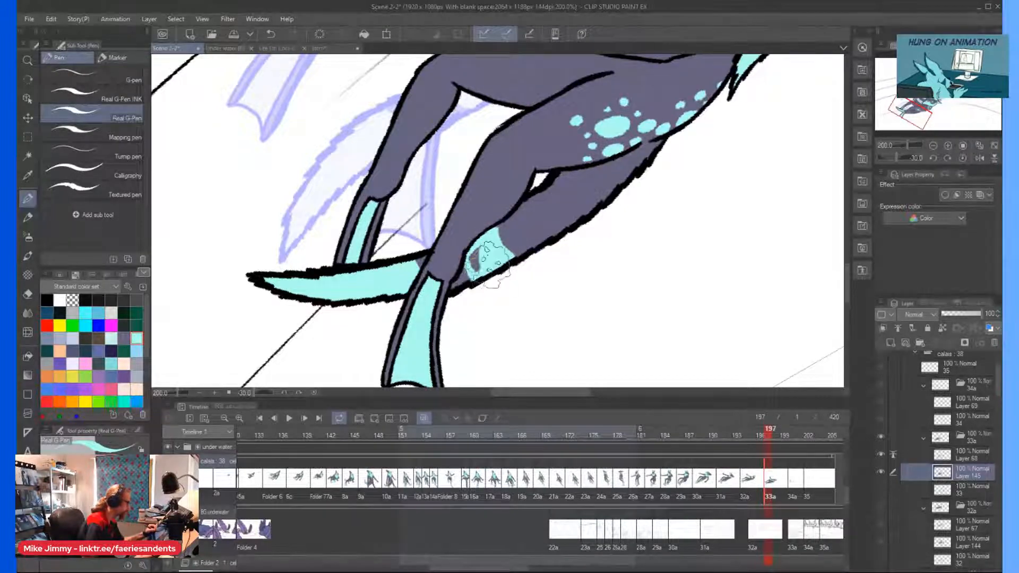
scroll(490, 233, up, 5)
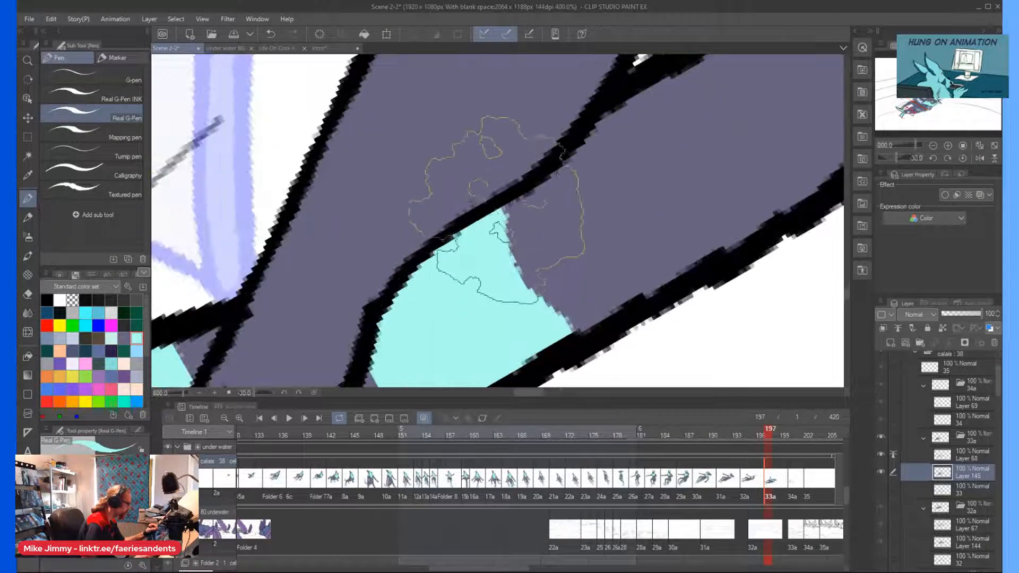
scroll(482, 213, down, 5)
key(asciicircum)
key(asciicircum)
key(asciicircum)
key(asciicircum)
key(asciicircum)
scroll(533, 242, up, 2)
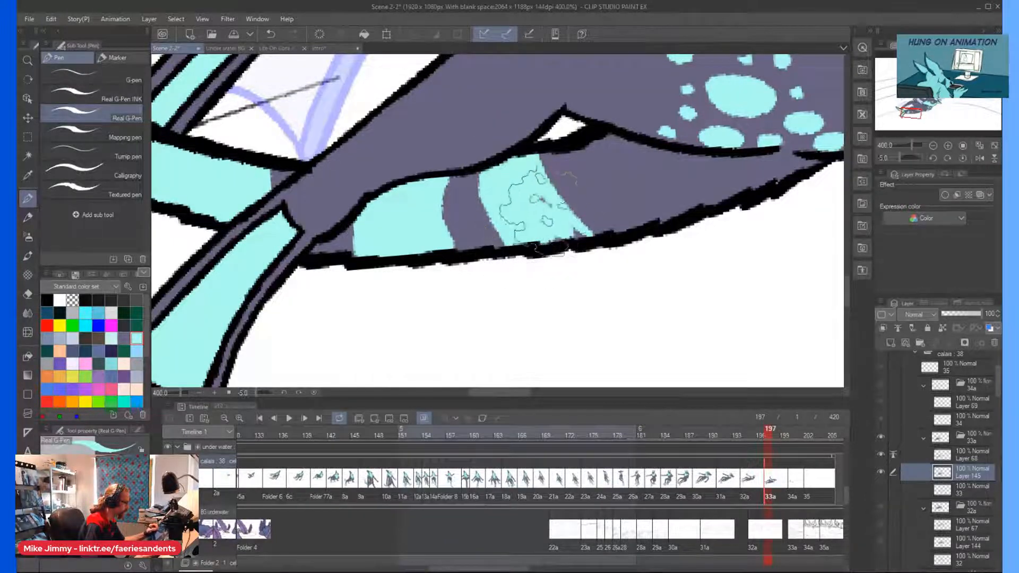
scroll(517, 207, down, 3)
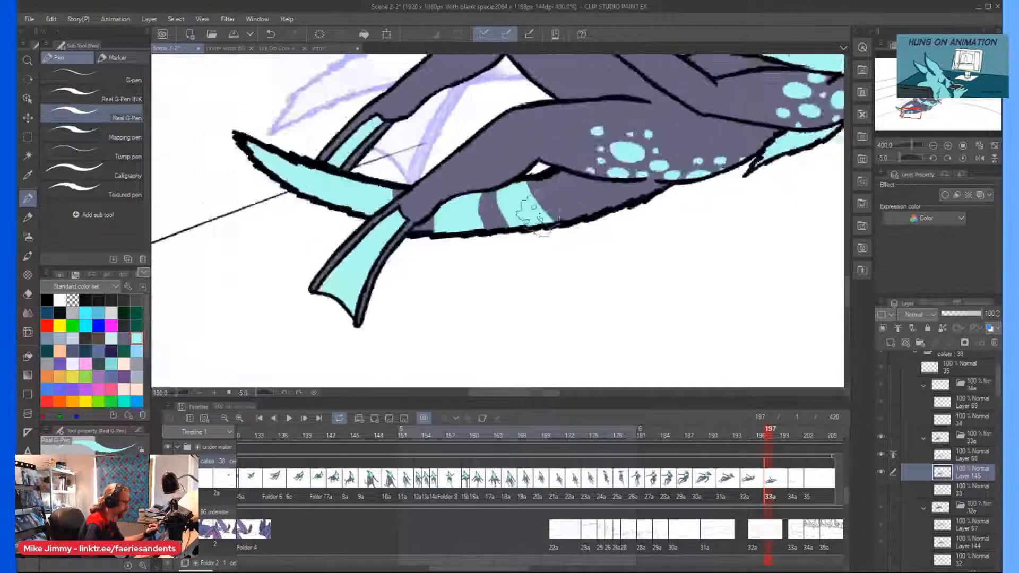
Paint light cyan spots of varied sizes on the tail base below the hip and along both edges of the far thigh.
scroll(659, 233, up, 3)
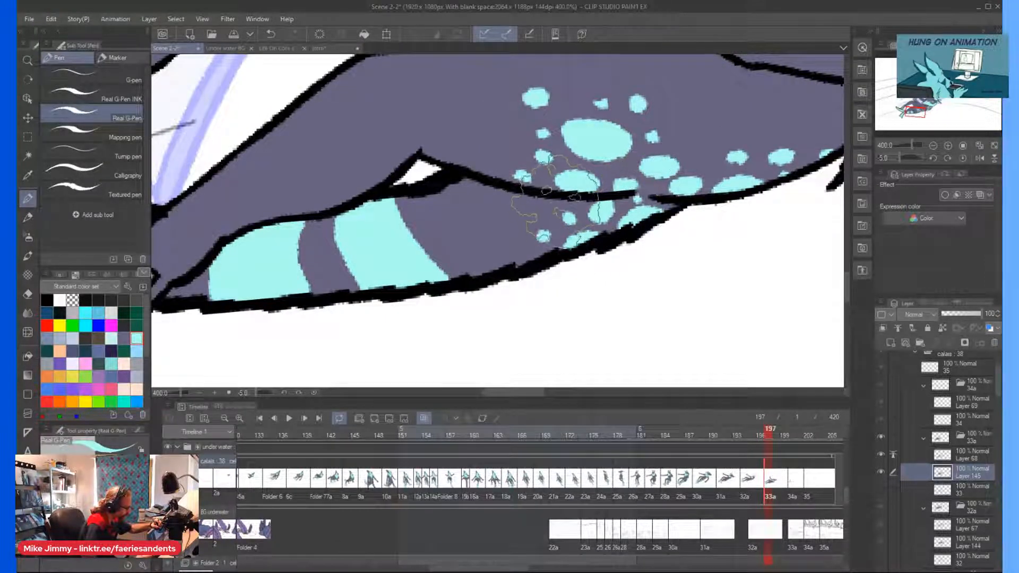
scroll(518, 151, down, 5)
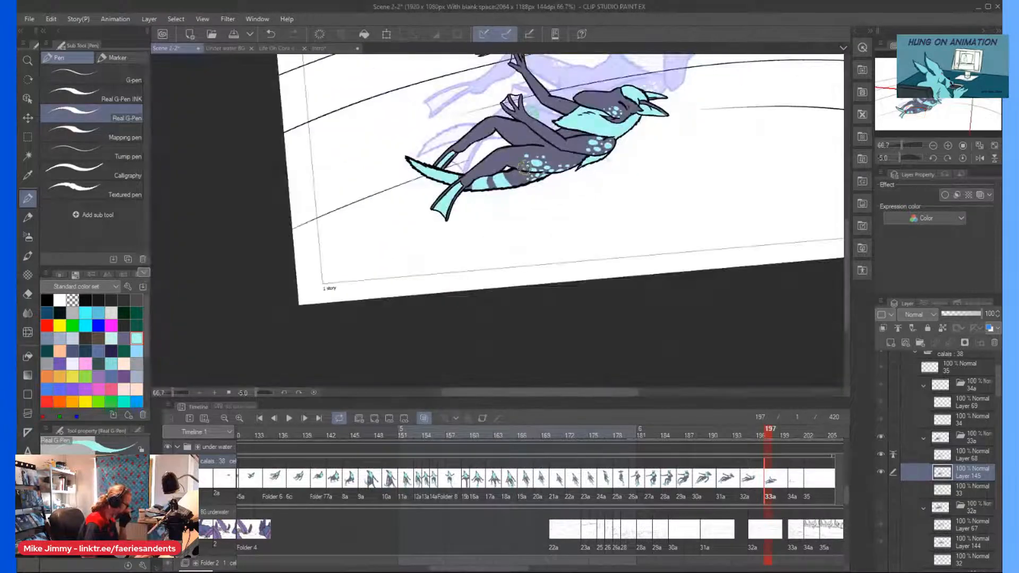
scroll(524, 168, up, 5)
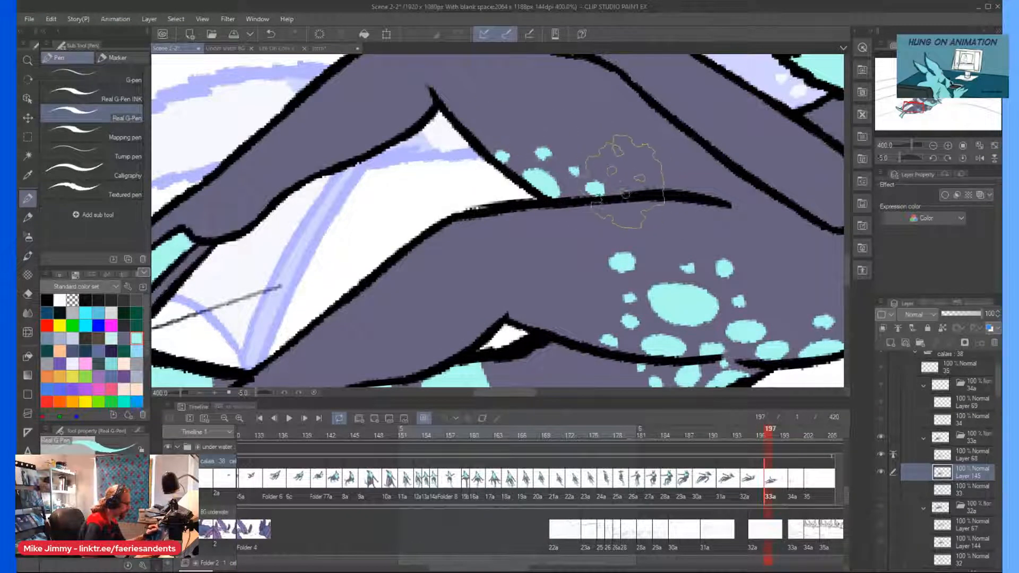
scroll(518, 138, down, 4)
scroll(524, 117, up, 4)
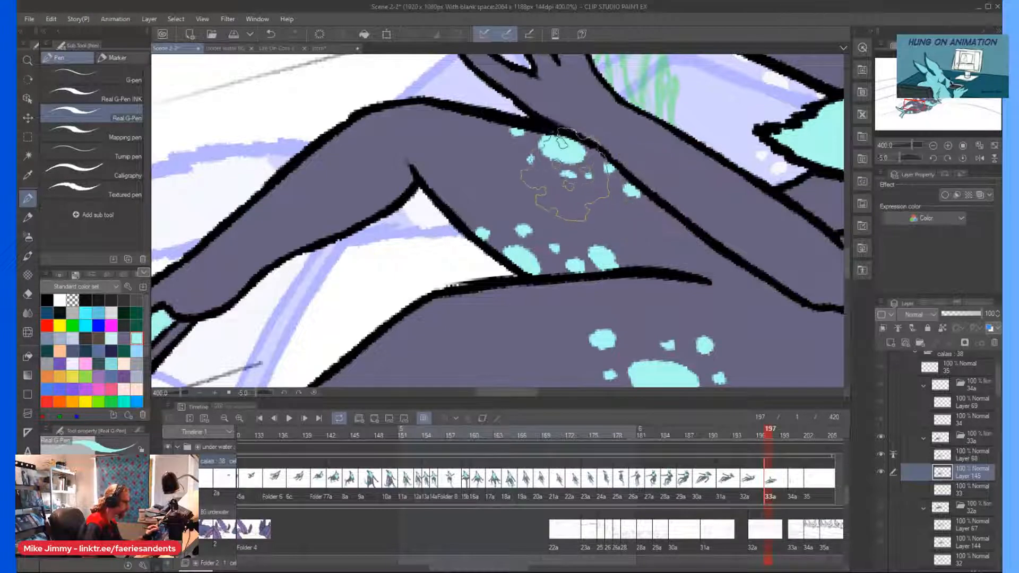
scroll(512, 159, down, 4)
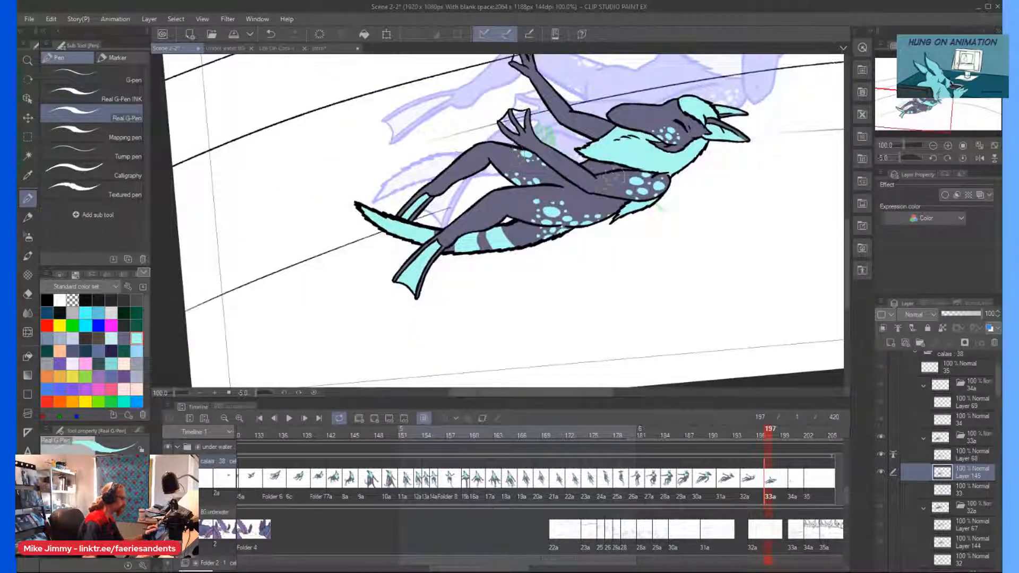
scroll(620, 184, up, 3)
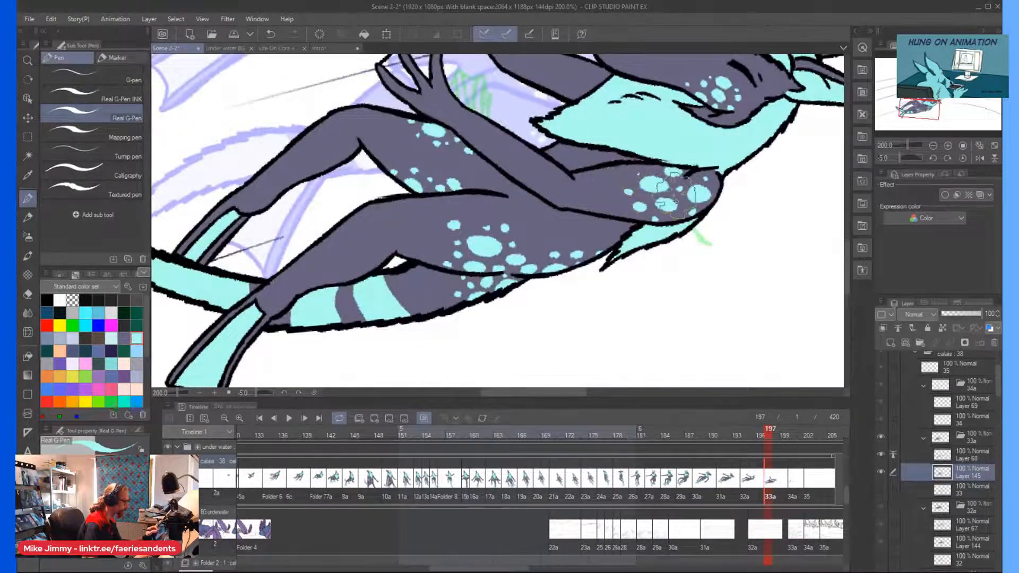
scroll(700, 193, down, 5)
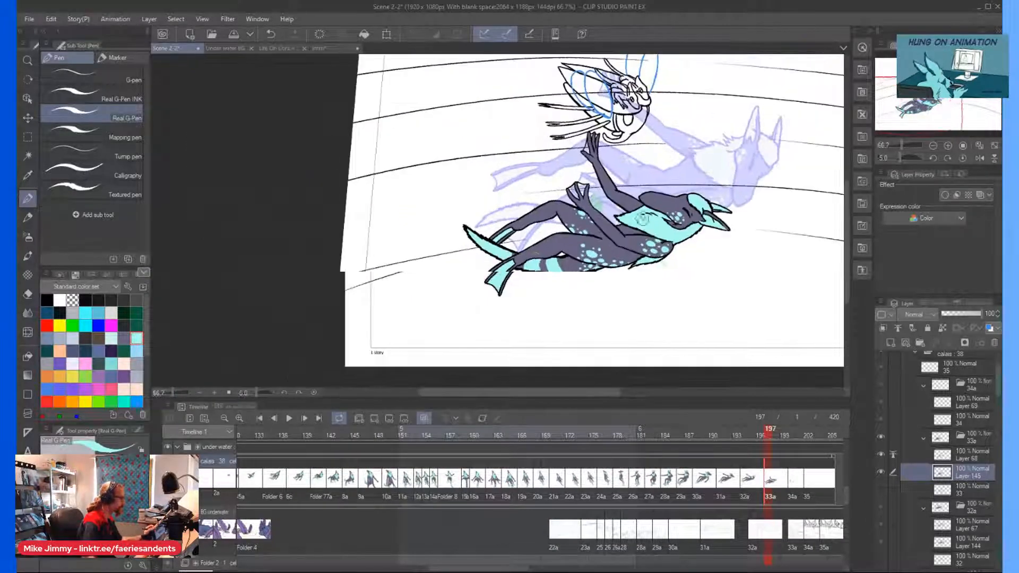
Color the webbing between the fingers of both hands light cyan with the Mapping pen.
click(90, 137)
scroll(581, 207, up, 5)
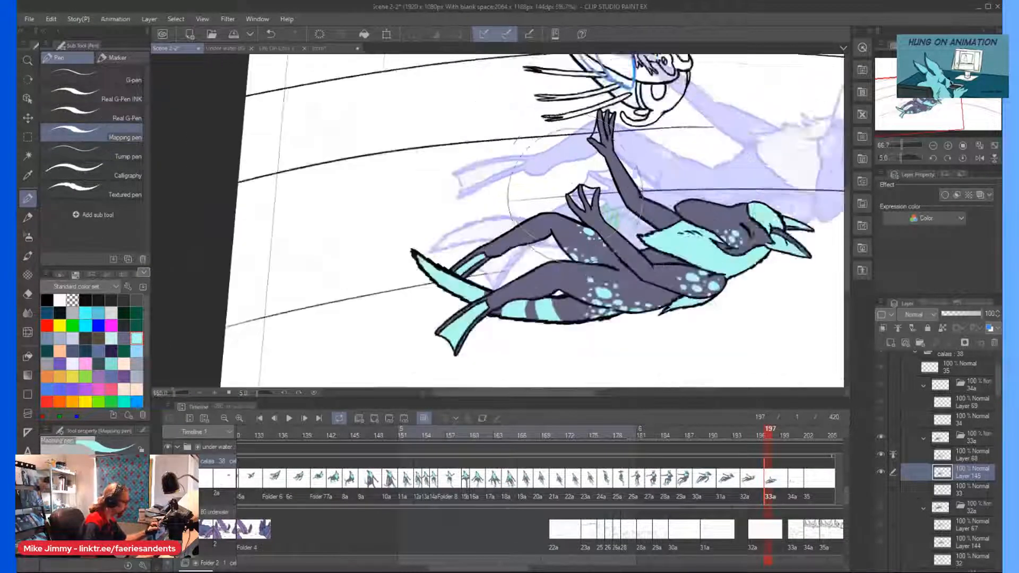
scroll(621, 106, down, 2)
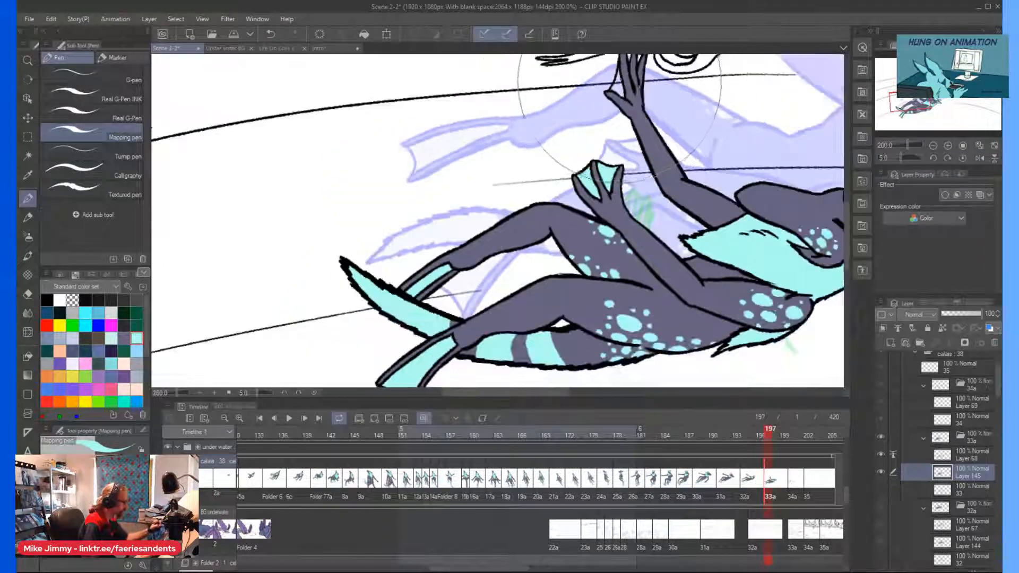
scroll(619, 114, up, 4)
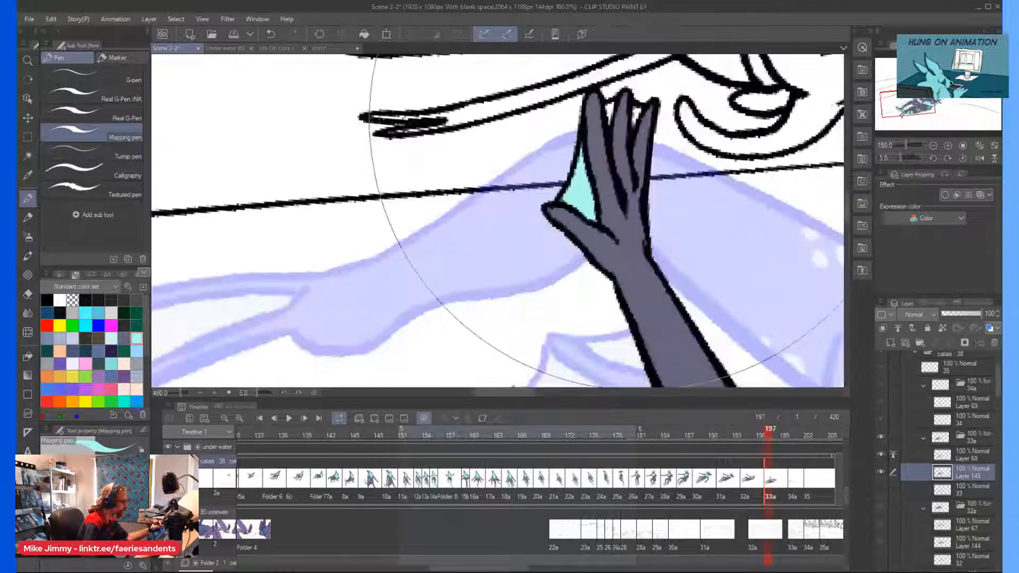
scroll(538, 187, down, 6)
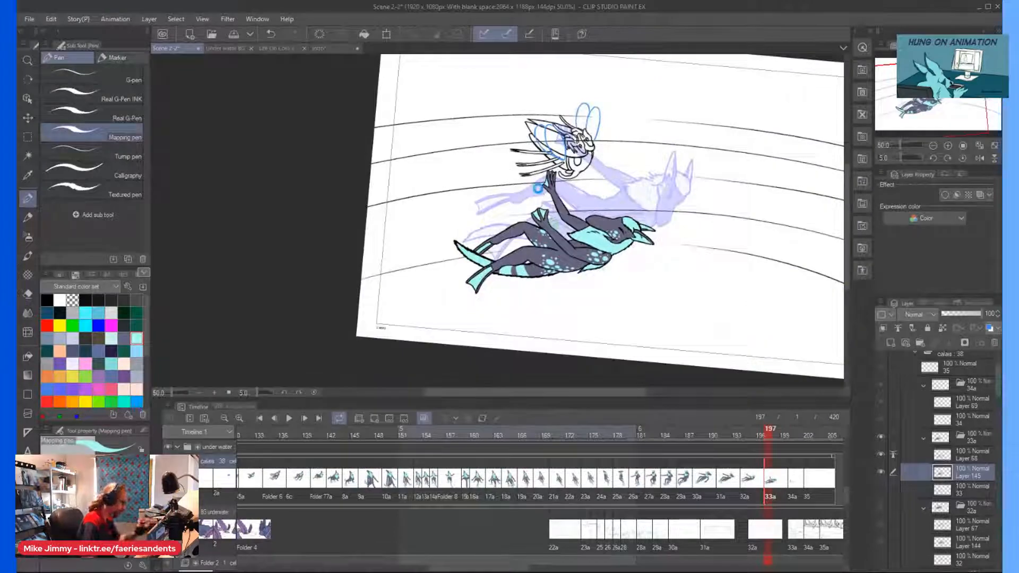
Go to cel 34a at frame 200 and choose the Real G-Pen INK with the grey-purple body color.
click(794, 491)
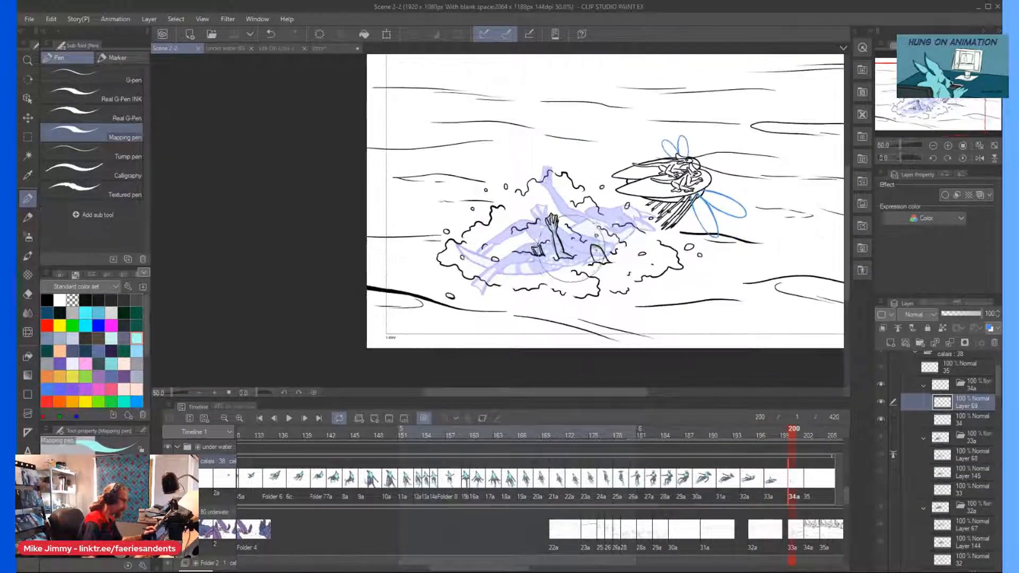
scroll(531, 212, up, 3)
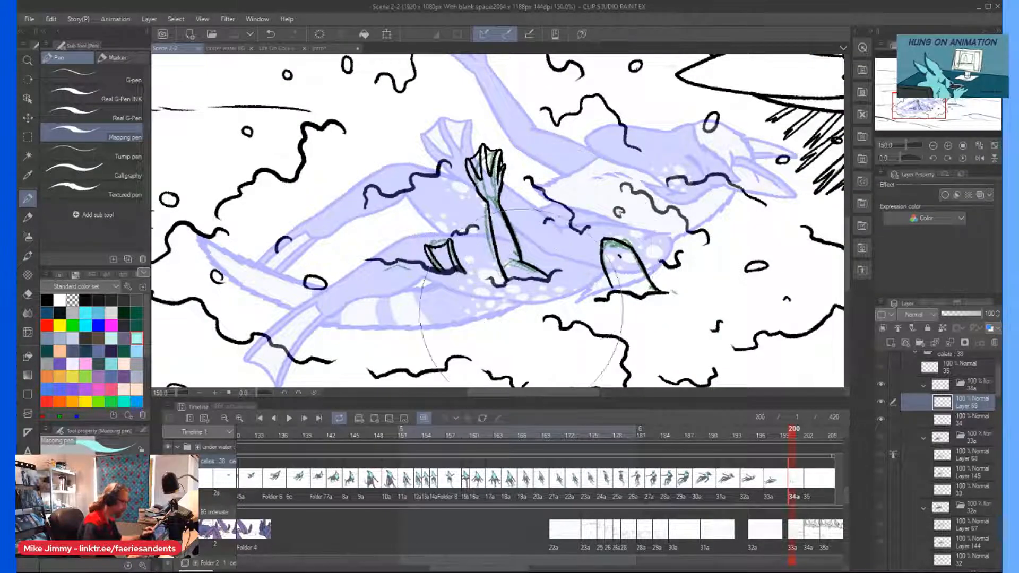
click(125, 337)
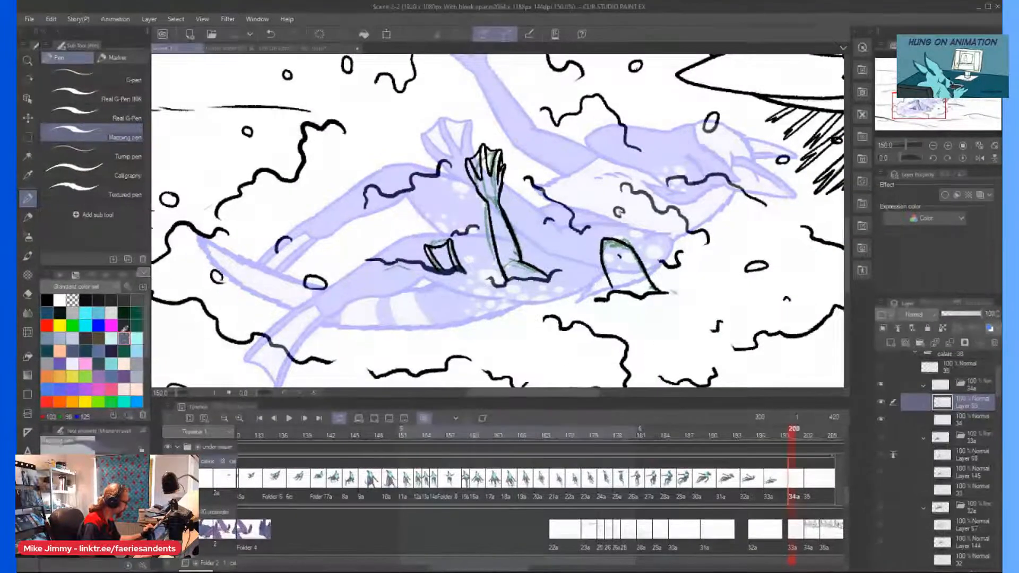
click(115, 101)
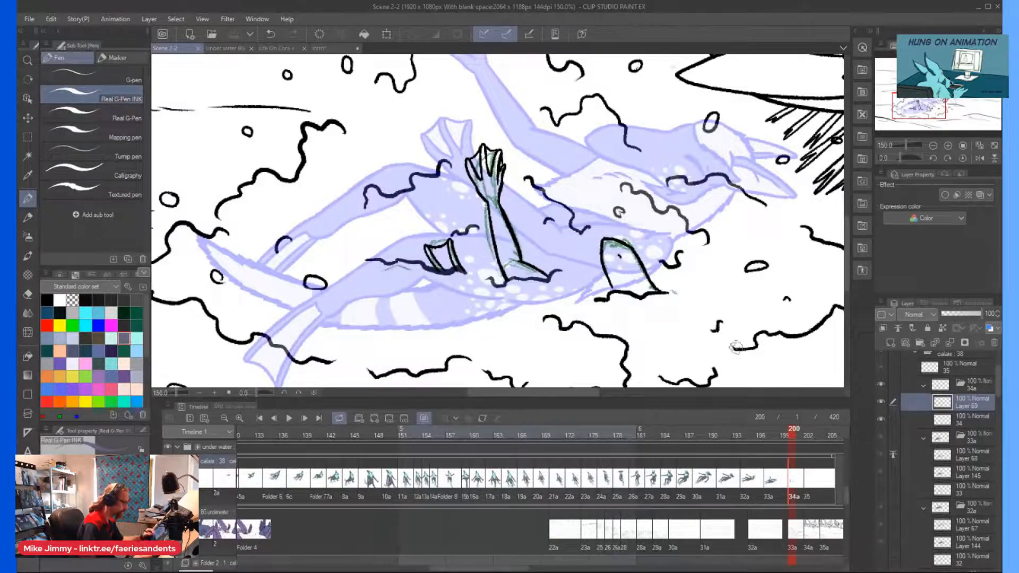
Add a new layer between cel 34a's line art and its rough sketch, and hide sketch layer 34.
click(941, 417)
click(890, 341)
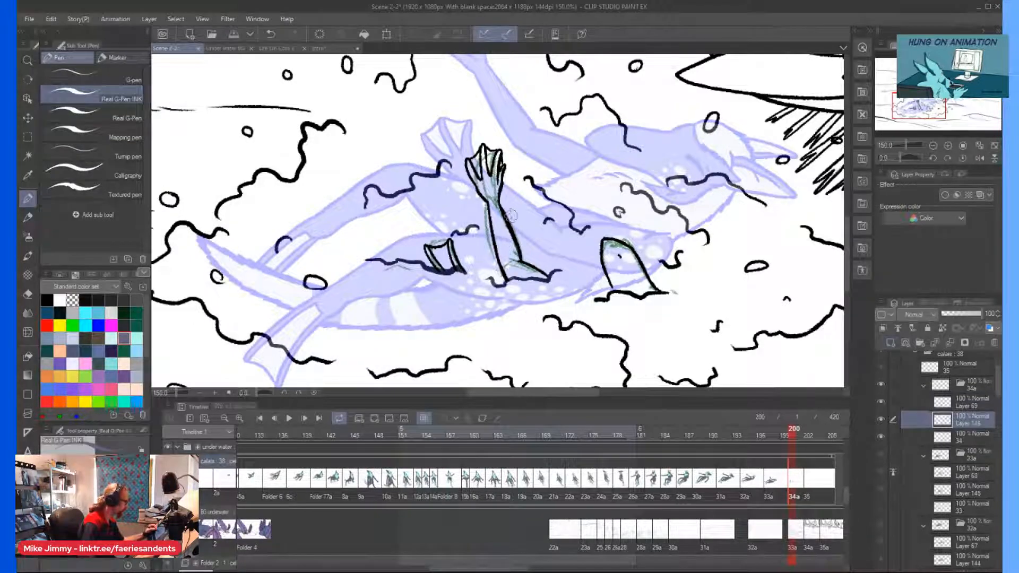
scroll(510, 215, up, 3)
click(882, 436)
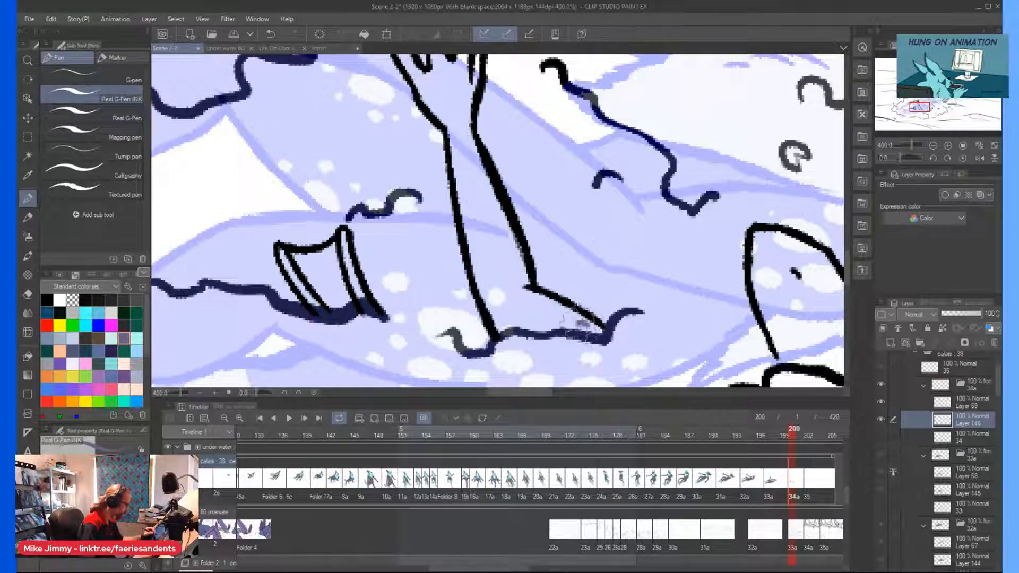
Paint the raised arm grey-purple from the waterline at the elbow up to the wrist.
drag(593, 337, 560, 327)
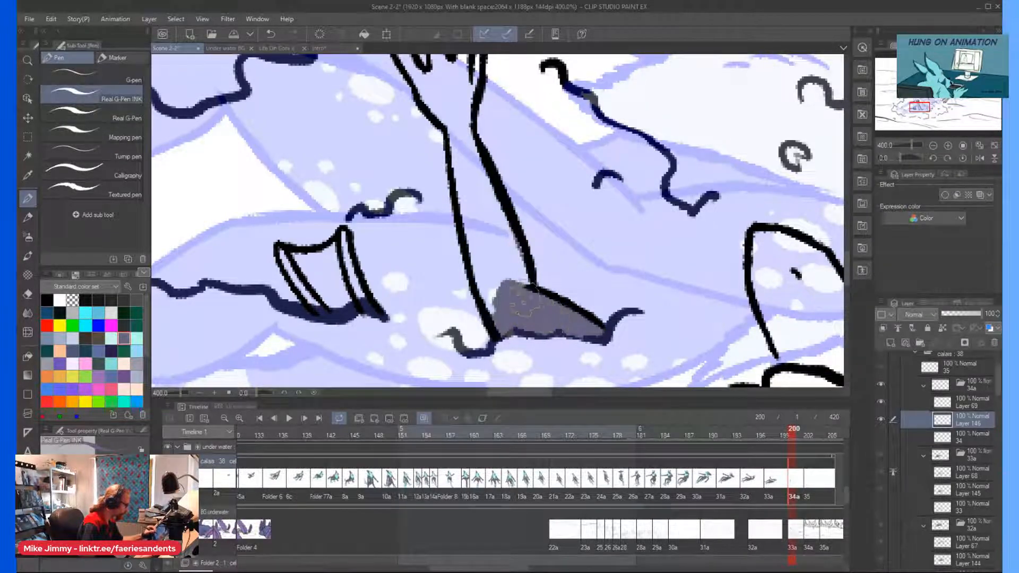
drag(457, 114, 479, 243)
mouse_move(486, 323)
mouse_down()
mouse_move(469, 212)
mouse_move(504, 307)
mouse_move(502, 267)
mouse_up()
scroll(493, 308, down, 3)
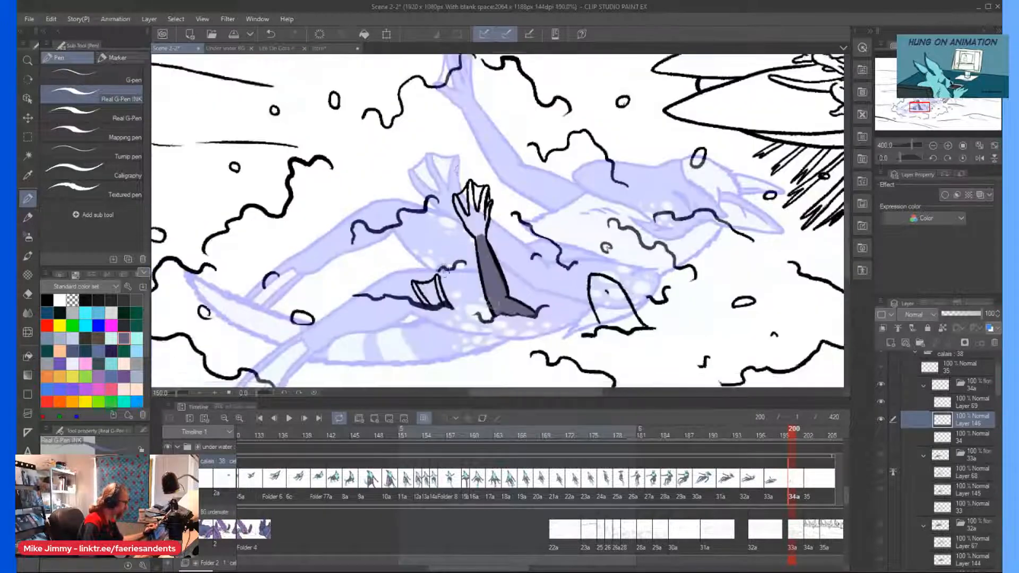
Paint the palm and fingers of the raised hand grey-purple, leaving the webbing uncolored.
scroll(486, 223, up, 4)
mouse_move(504, 152)
mouse_down()
mouse_move(479, 206)
mouse_move(455, 303)
mouse_move(467, 305)
mouse_move(463, 316)
mouse_move(466, 236)
mouse_move(456, 215)
mouse_move(479, 79)
mouse_move(454, 197)
mouse_move(449, 297)
mouse_move(446, 228)
mouse_move(433, 287)
mouse_move(435, 345)
mouse_move(425, 308)
mouse_move(422, 318)
mouse_move(414, 313)
mouse_move(356, 239)
mouse_move(321, 167)
mouse_move(316, 120)
mouse_move(412, 282)
mouse_move(376, 249)
mouse_move(406, 255)
mouse_move(418, 225)
mouse_up()
scroll(399, 183, down, 2)
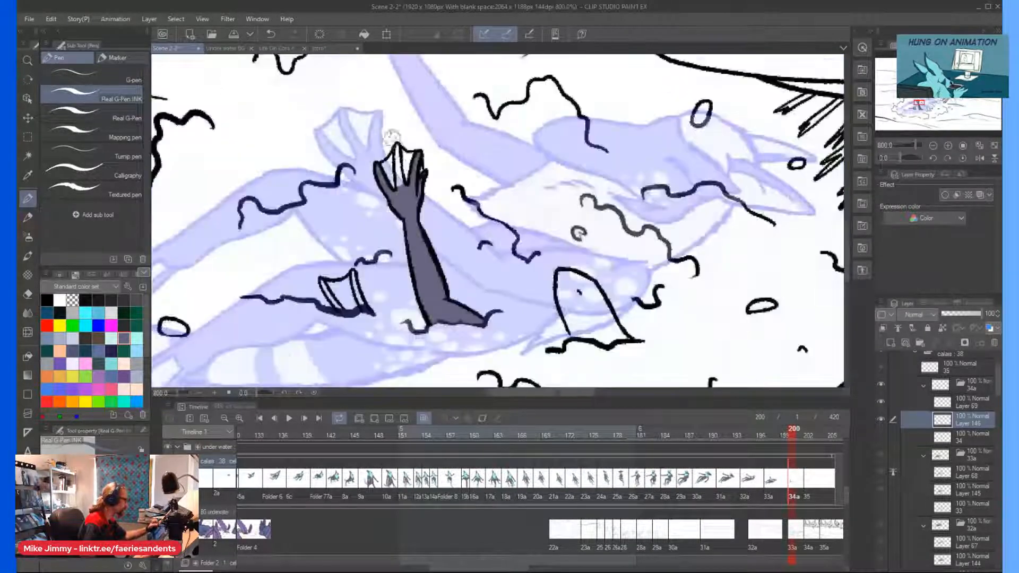
scroll(396, 136, up, 1)
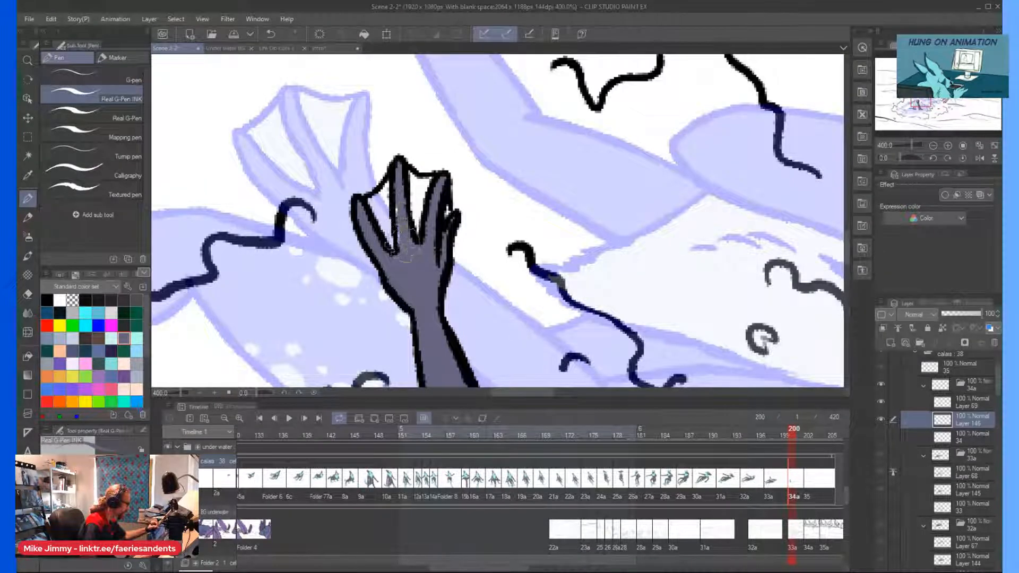
scroll(406, 238, down, 2)
scroll(525, 321, up, 2)
Fill the snout poking out of the water beside the arm with grey-purple.
drag(449, 332, 444, 317)
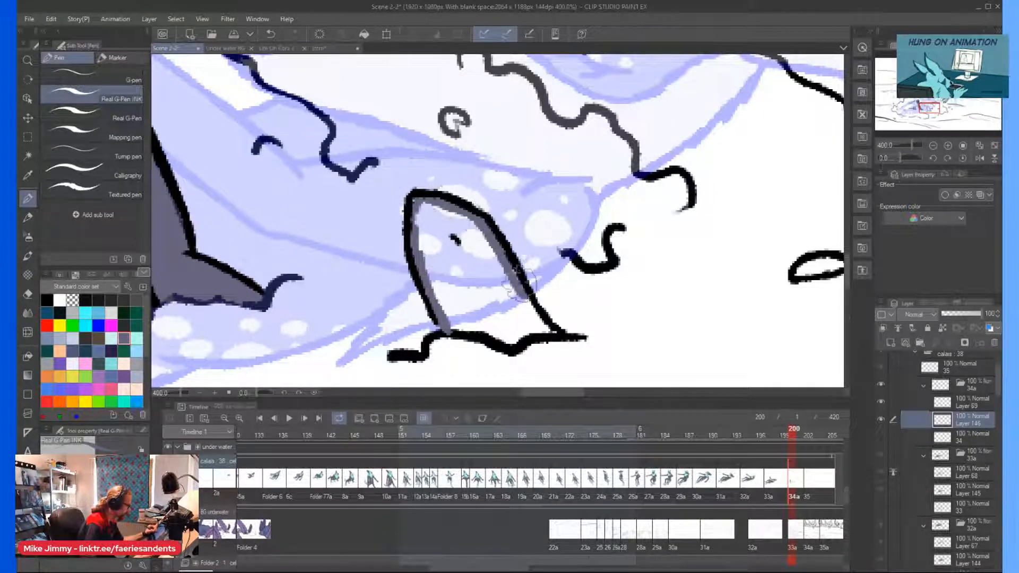
drag(549, 324, 505, 324)
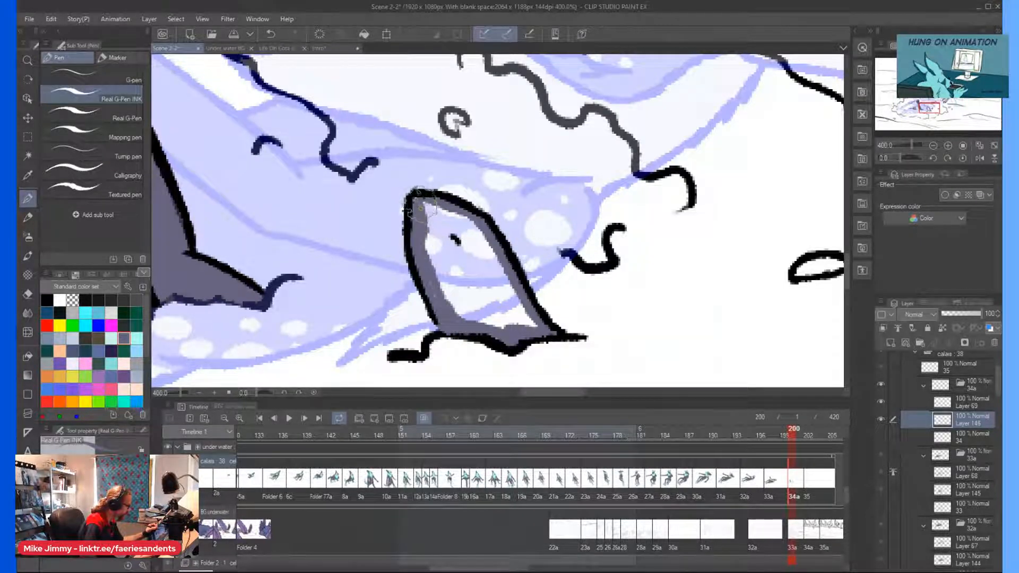
mouse_move(472, 215)
mouse_down()
mouse_move(528, 315)
mouse_move(503, 326)
mouse_move(514, 311)
mouse_move(445, 224)
mouse_up()
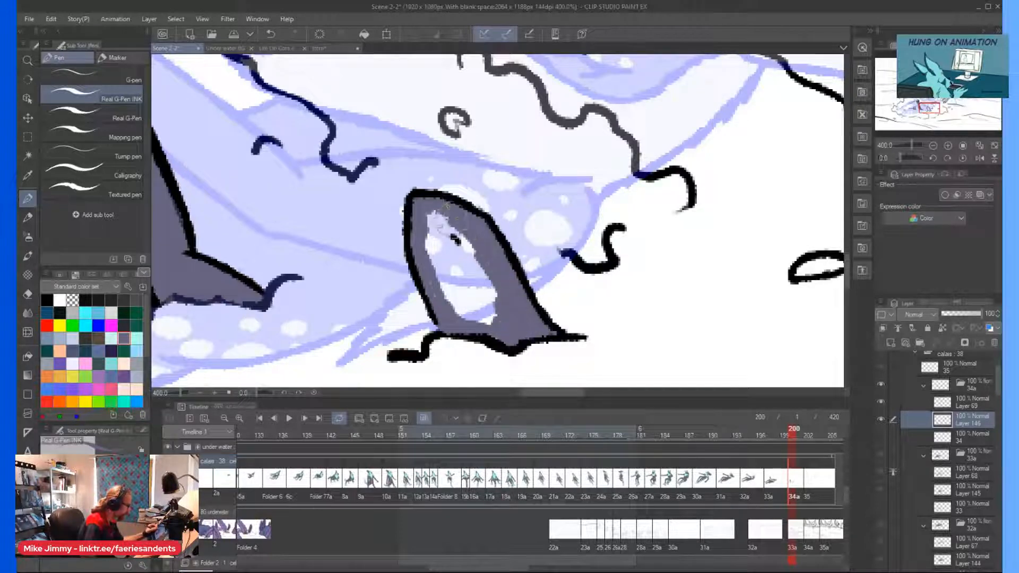
mouse_move(492, 309)
mouse_down()
mouse_move(441, 209)
mouse_move(497, 324)
mouse_move(456, 270)
mouse_move(430, 265)
mouse_up()
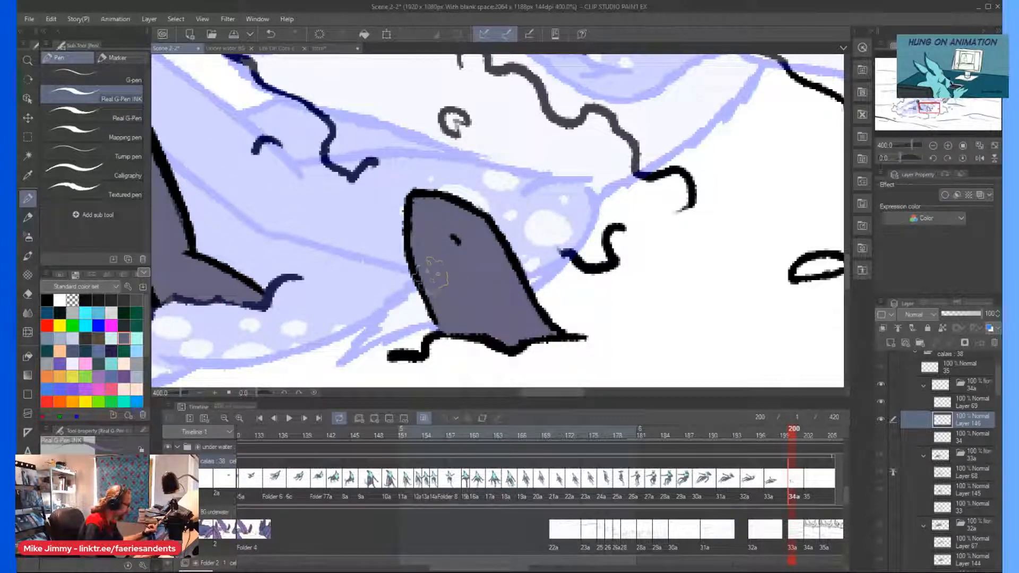
scroll(468, 338, up, 2)
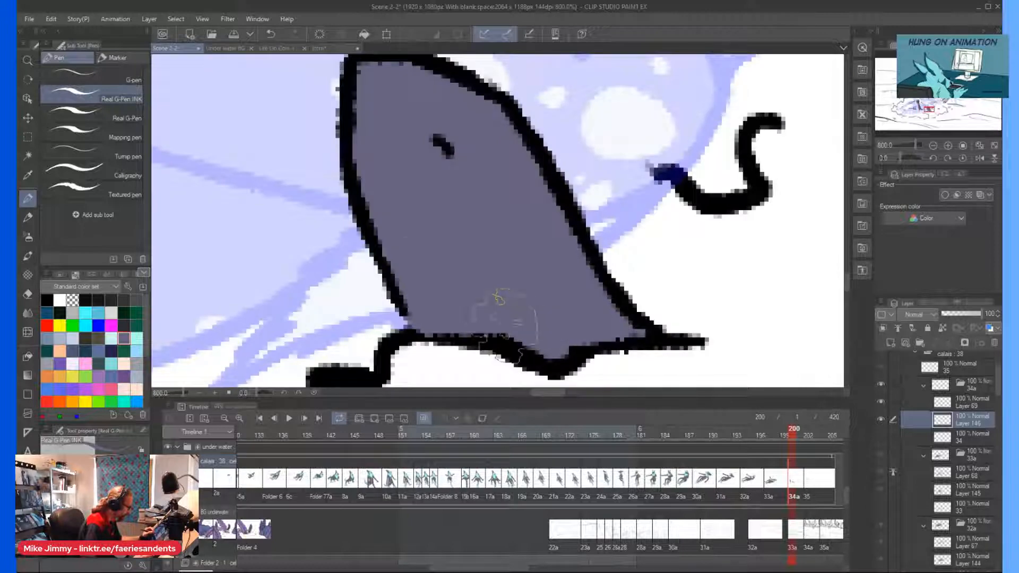
Fill the remaining gaps along the raised arm's waterline edge at the elbow with grey-purple.
scroll(329, 255, down, 4)
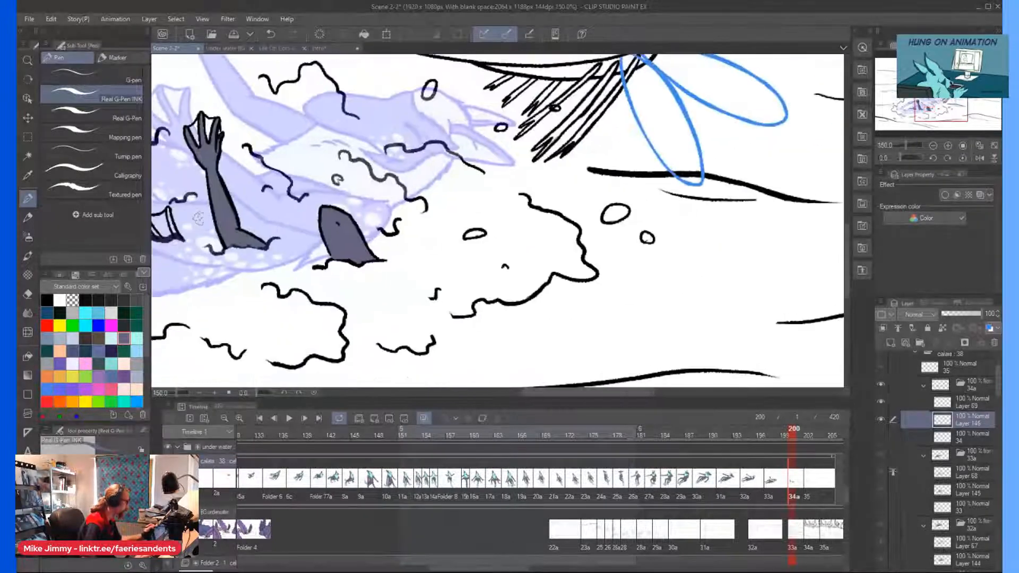
scroll(262, 244, up, 2)
scroll(264, 245, up, 2)
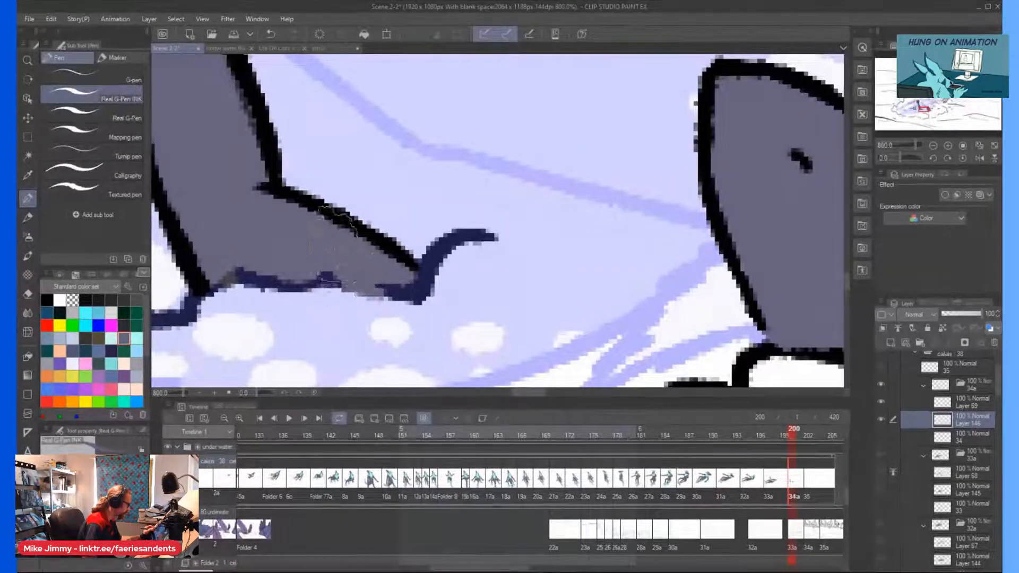
drag(334, 287, 388, 295)
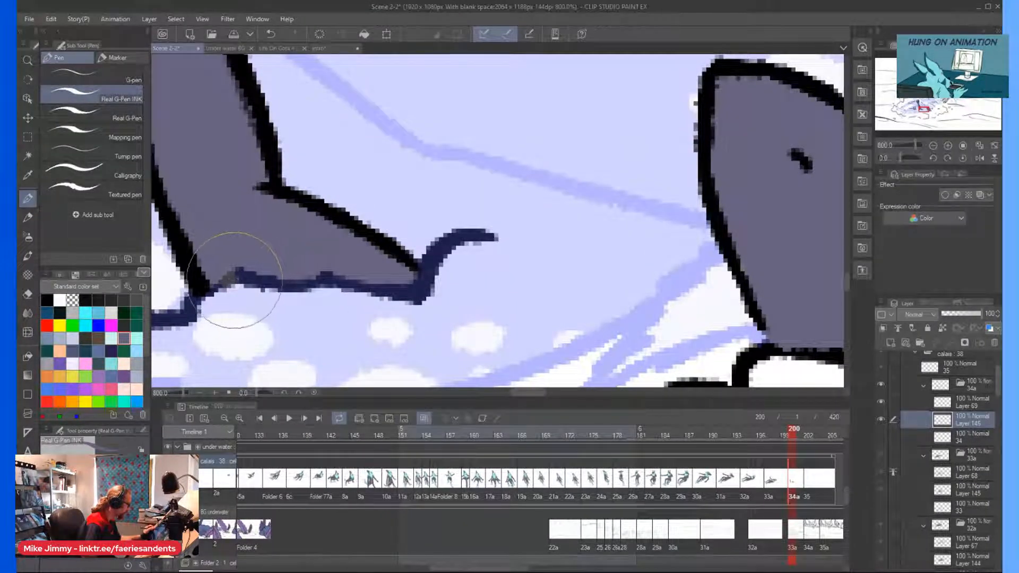
scroll(178, 213, down, 6)
scroll(180, 165, left, 4)
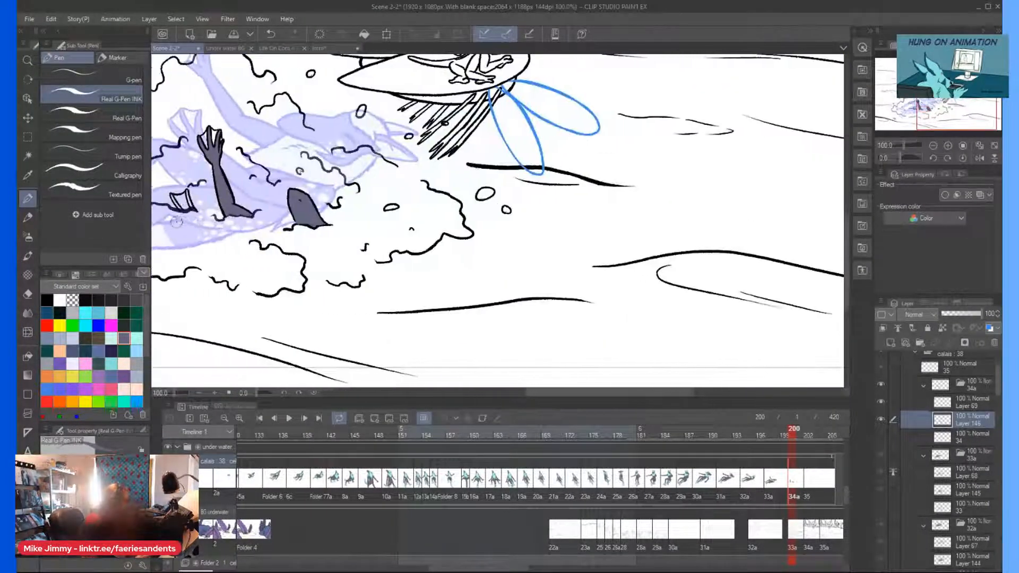
Fill the webbing between the two fingertips poking out of the water beside the arm with light cyan.
scroll(273, 177, up, 4)
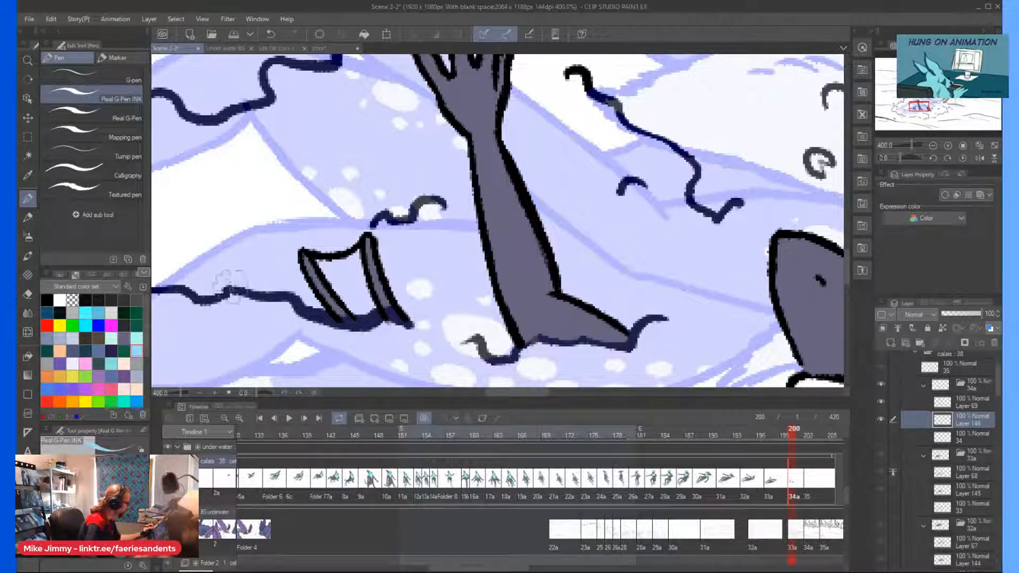
scroll(329, 289, up, 2)
mouse_move(385, 323)
mouse_down()
mouse_move(411, 321)
mouse_move(382, 228)
mouse_move(387, 213)
mouse_move(403, 321)
mouse_move(367, 297)
mouse_move(374, 326)
mouse_move(358, 316)
mouse_move(303, 229)
mouse_move(324, 234)
mouse_move(372, 217)
mouse_move(382, 268)
mouse_move(366, 234)
mouse_move(361, 262)
mouse_move(358, 234)
mouse_up()
scroll(334, 228, down, 6)
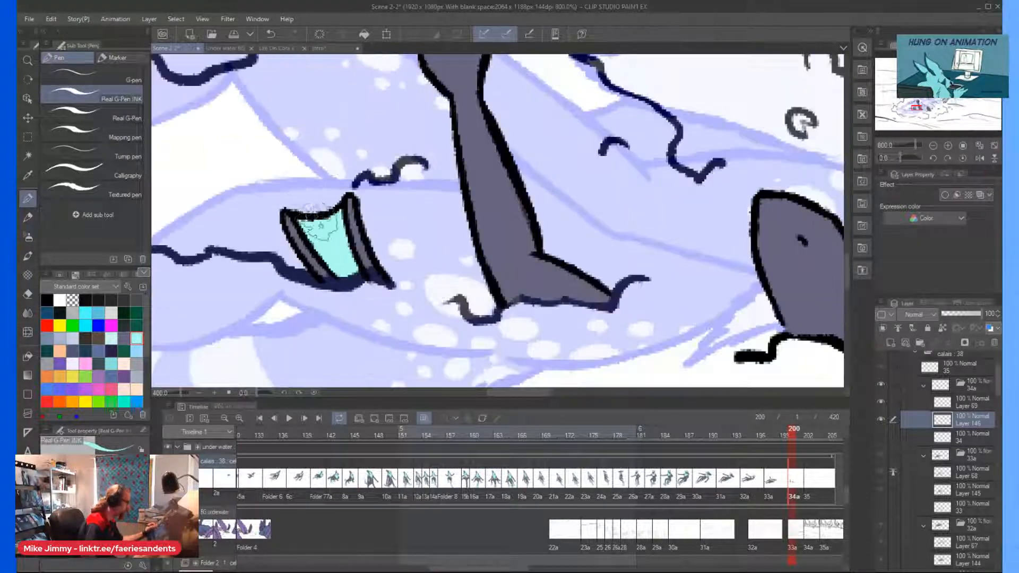
Paint the webbing between the fingers of the raised hand light cyan.
scroll(352, 169, up, 6)
mouse_move(352, 179)
mouse_down()
mouse_move(345, 142)
mouse_move(324, 164)
mouse_move(342, 223)
mouse_move(366, 153)
mouse_up()
mouse_move(342, 199)
mouse_down()
mouse_move(324, 115)
mouse_move(324, 159)
mouse_move(403, 164)
mouse_move(427, 152)
mouse_move(438, 122)
mouse_move(408, 122)
mouse_move(400, 106)
mouse_move(417, 222)
mouse_move(417, 194)
mouse_up()
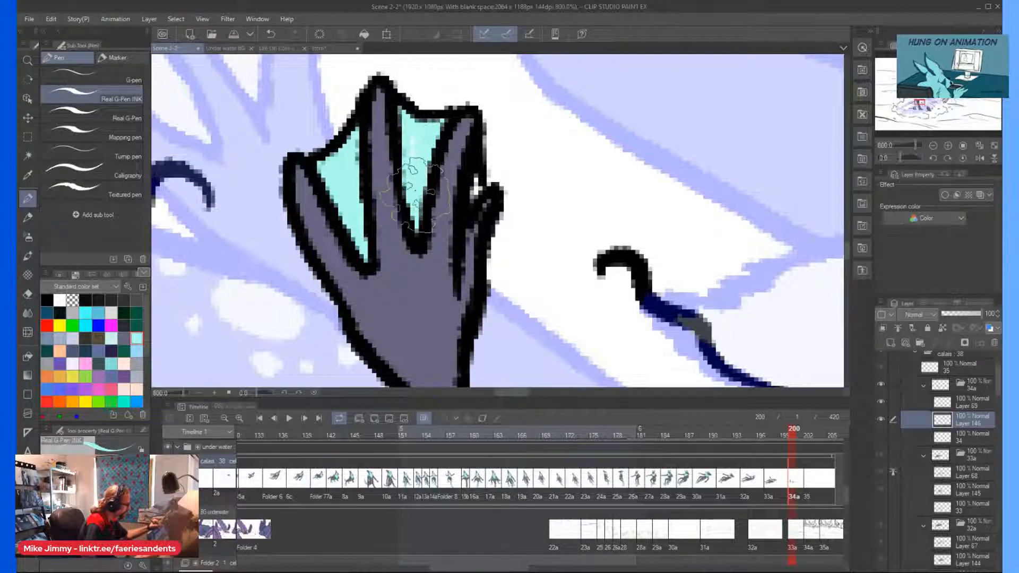
key(ctrl+alt+0)
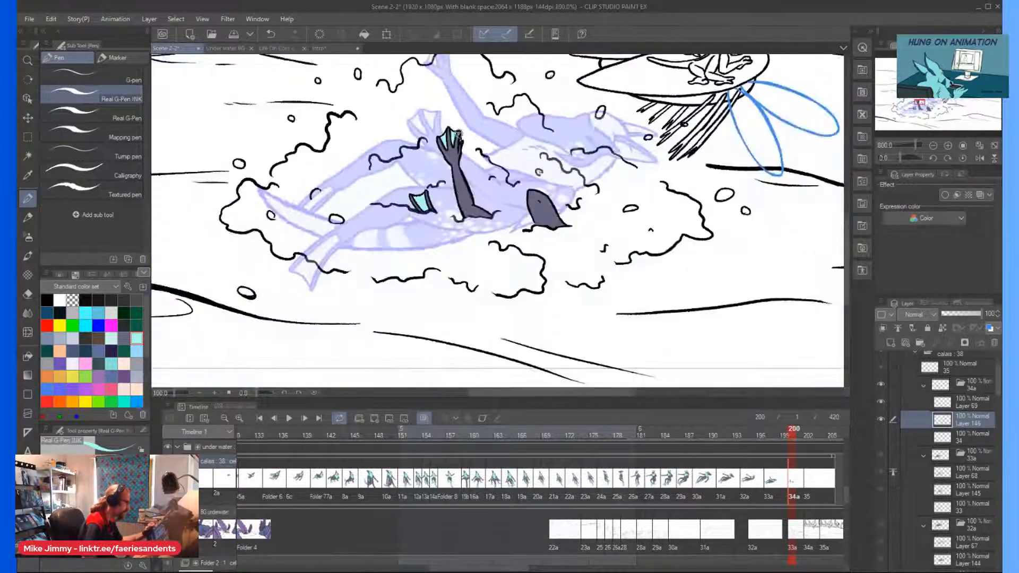
Go to cel 35 at frame 202 and view the whole frame.
scroll(523, 188, down, 2)
key(minus)
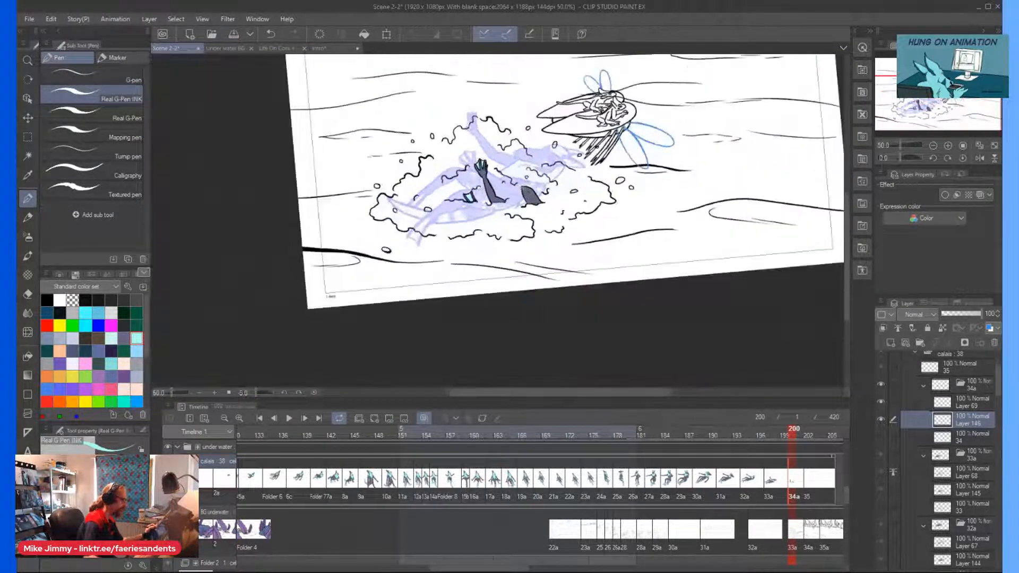
key(asciicircum)
click(805, 494)
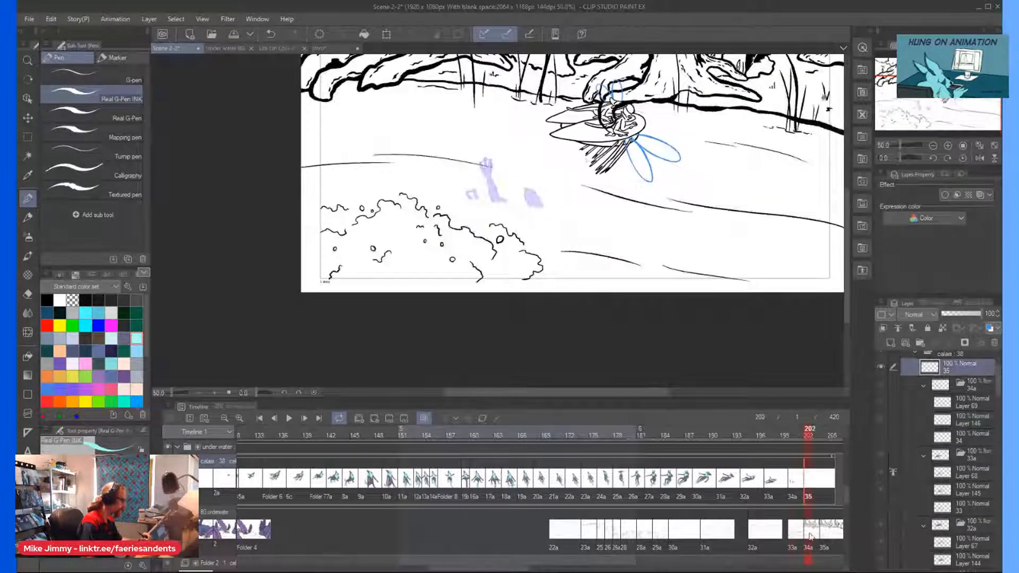
key(ctrl+minus)
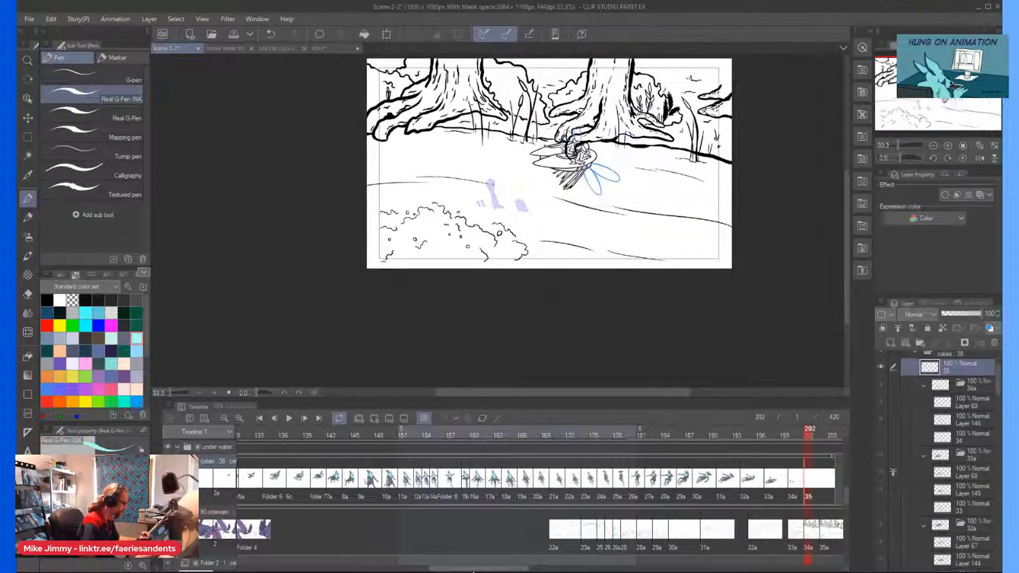
Play back the animation from just before the character's first underwater cel.
drag(472, 570, 432, 566)
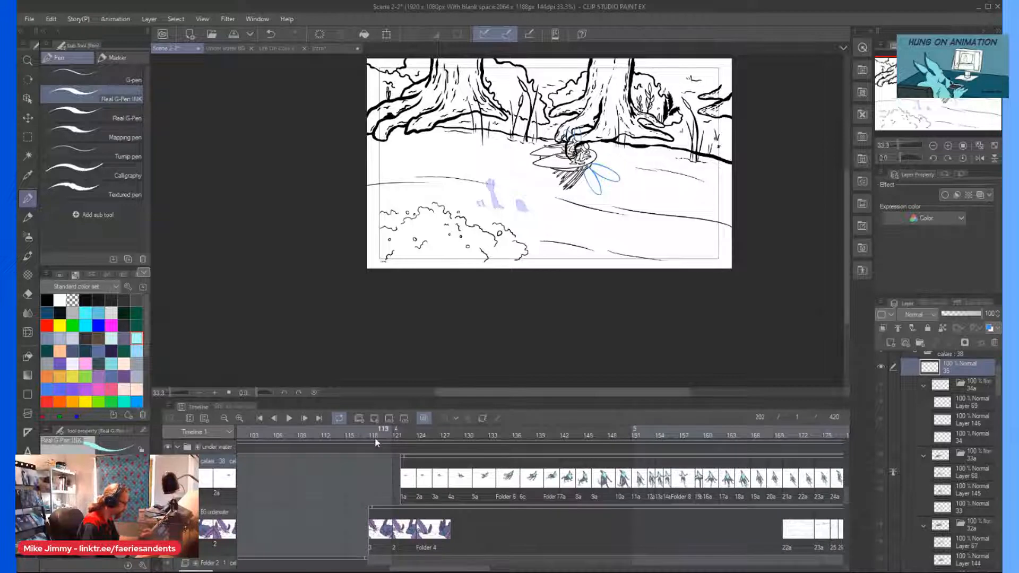
click(333, 434)
click(290, 418)
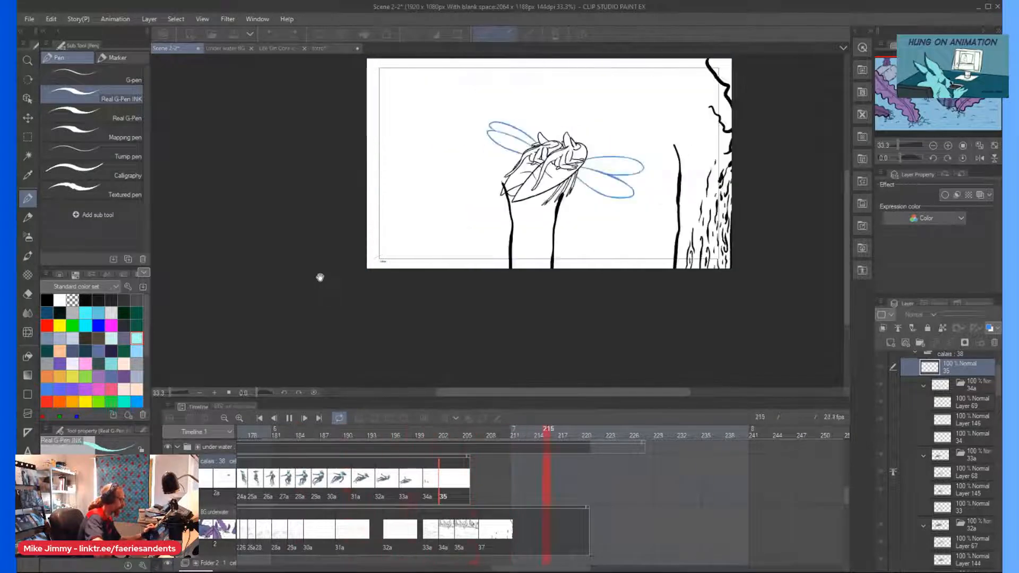
click(289, 419)
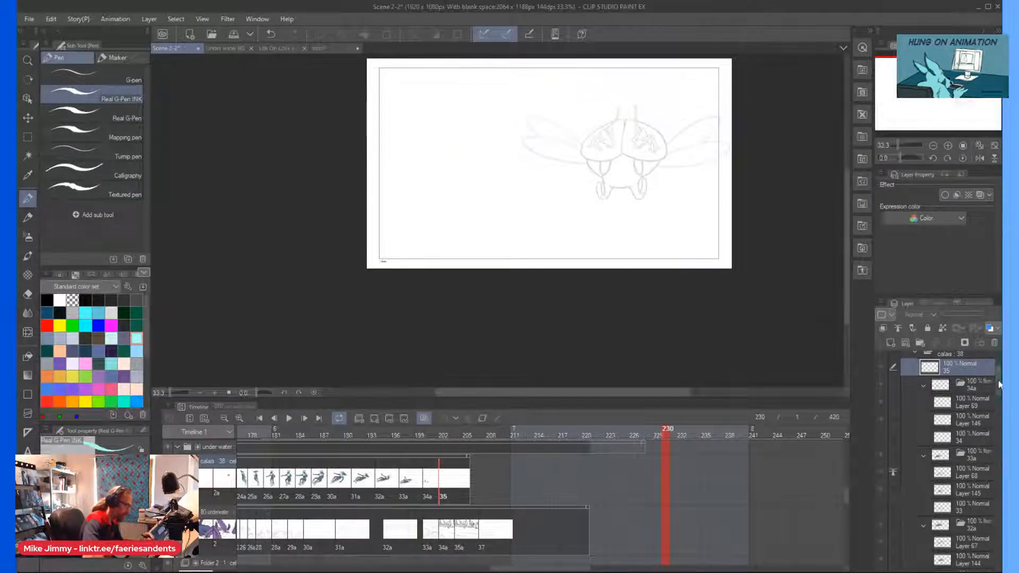
Collapse the calais cels and enable keyframes on the under water folder.
drag(1001, 377, 998, 362)
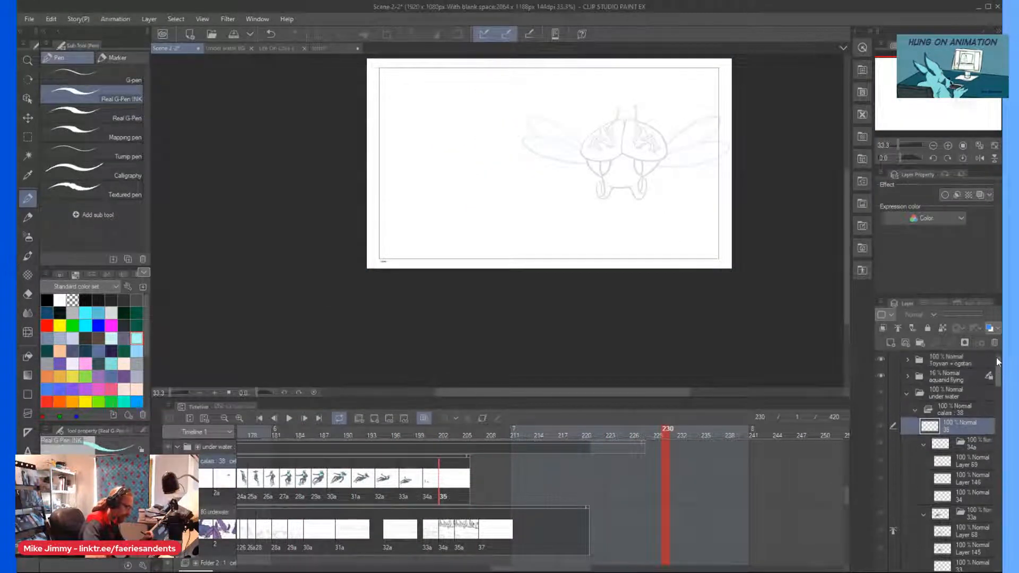
click(915, 410)
click(922, 392)
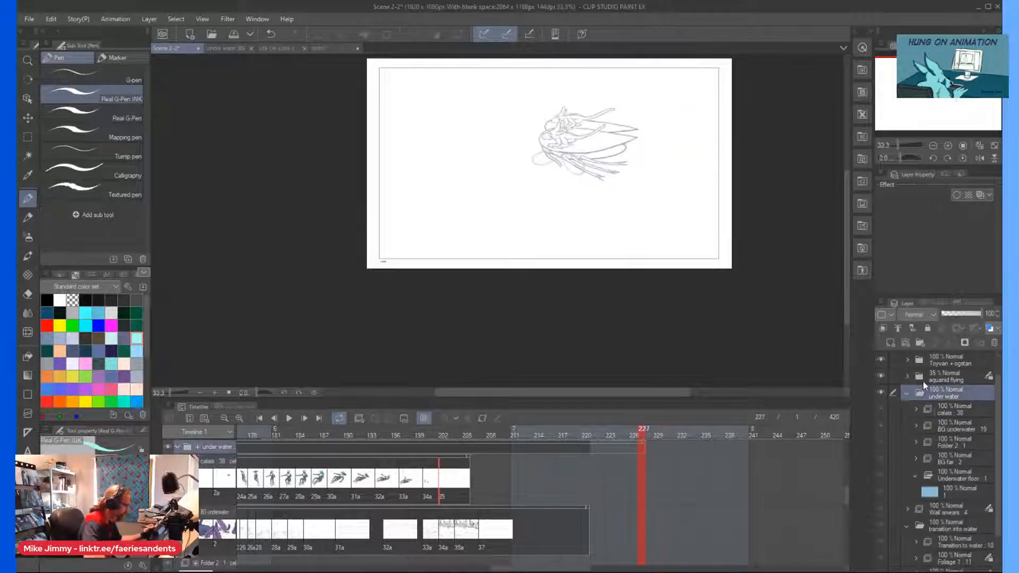
click(483, 419)
Play back the scene from frame 107 through the underwater sequence into the flying shots.
drag(528, 569, 412, 568)
click(396, 432)
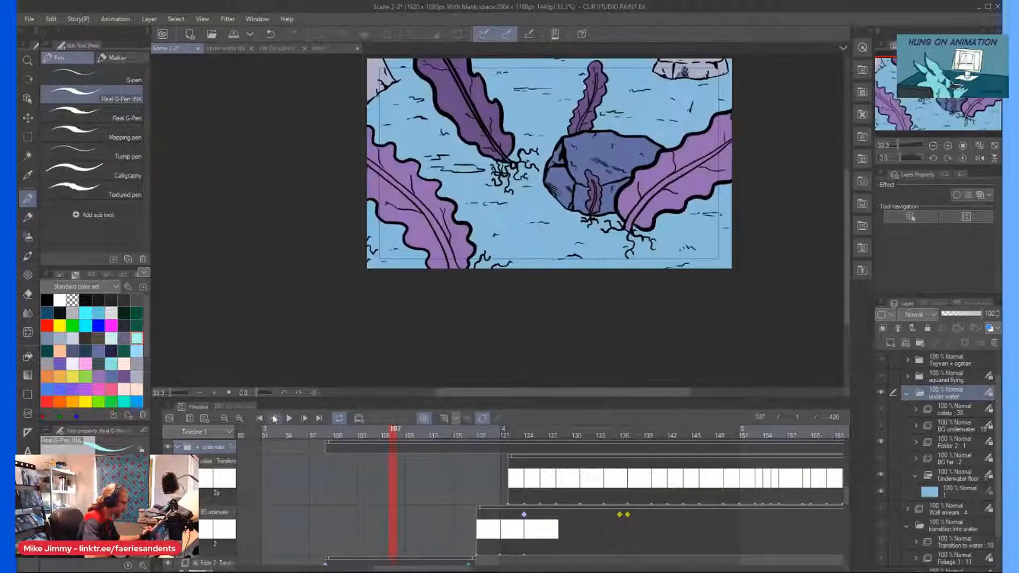
click(289, 418)
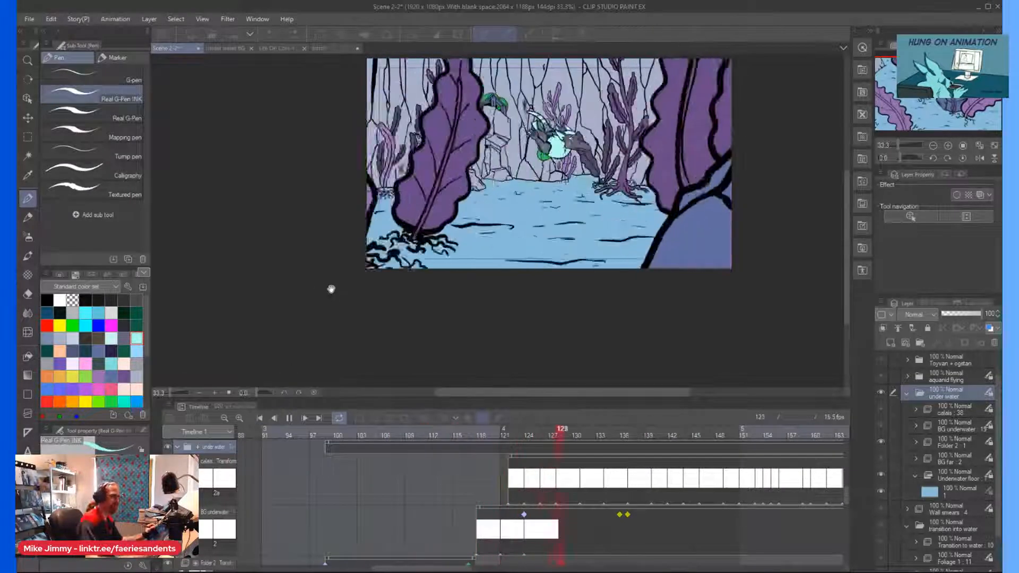
scroll(331, 289, up, 2)
drag(846, 277, 846, 234)
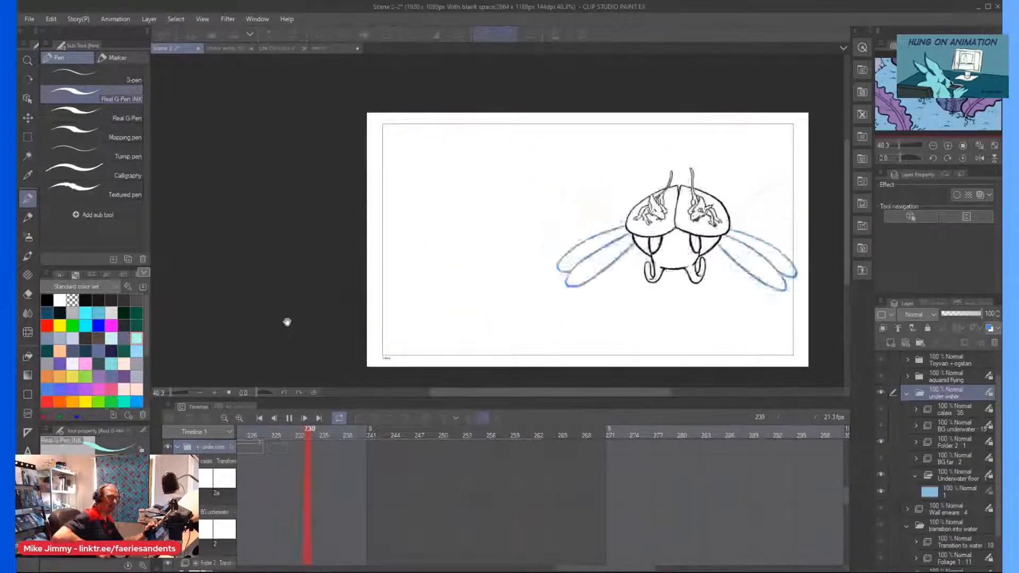
click(289, 418)
Go to frame 160 and collapse the under water folder.
drag(578, 571, 455, 569)
click(461, 479)
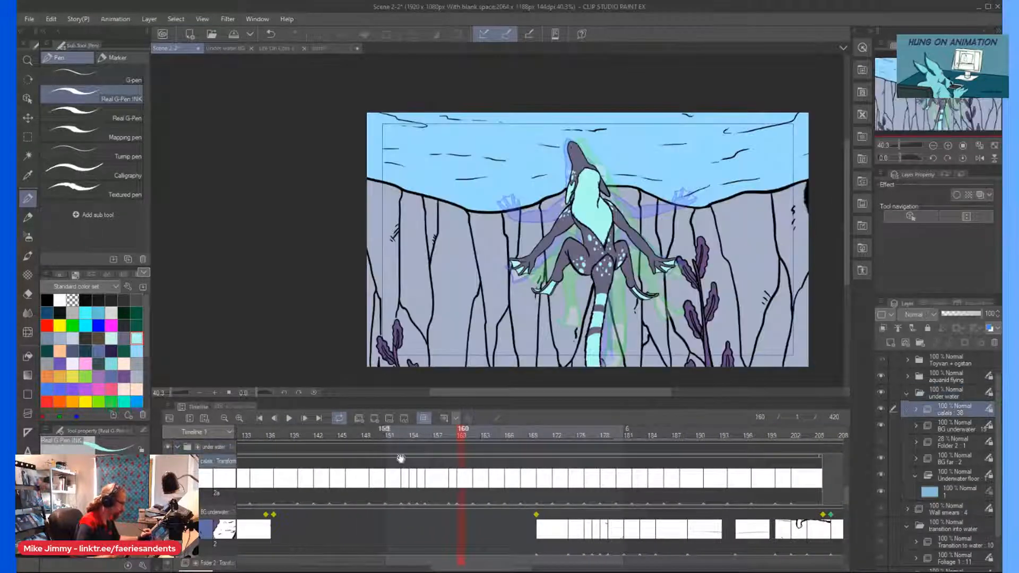
click(907, 393)
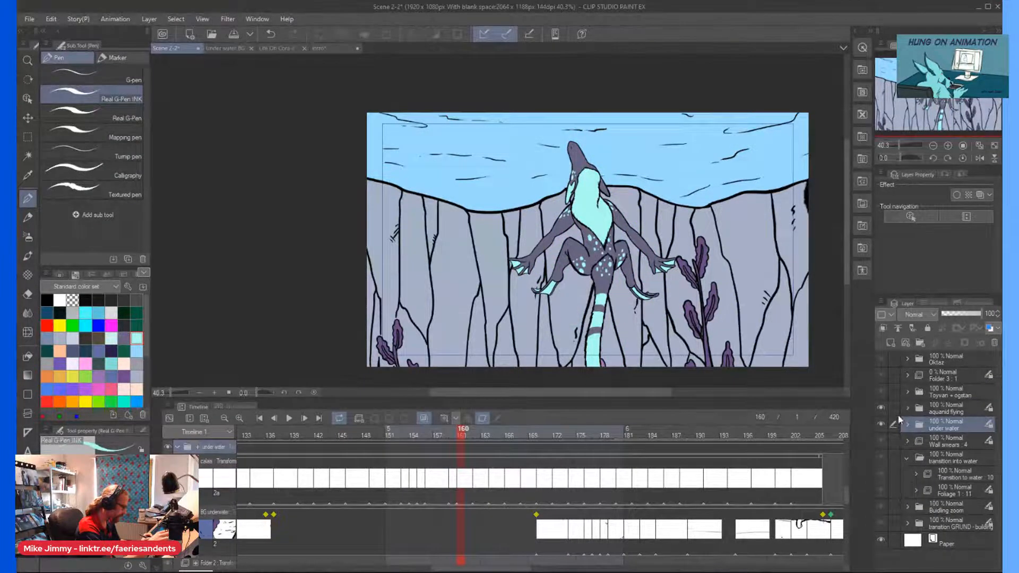
click(908, 376)
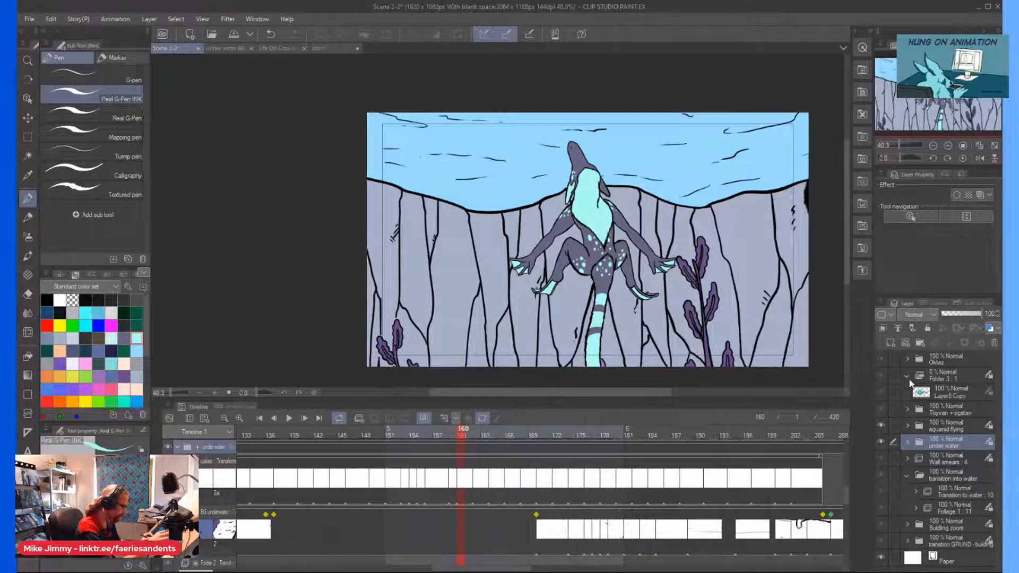
click(907, 376)
Expand the aquanid flying folder and select Layer 1 among the aquanid BODY cels.
click(904, 409)
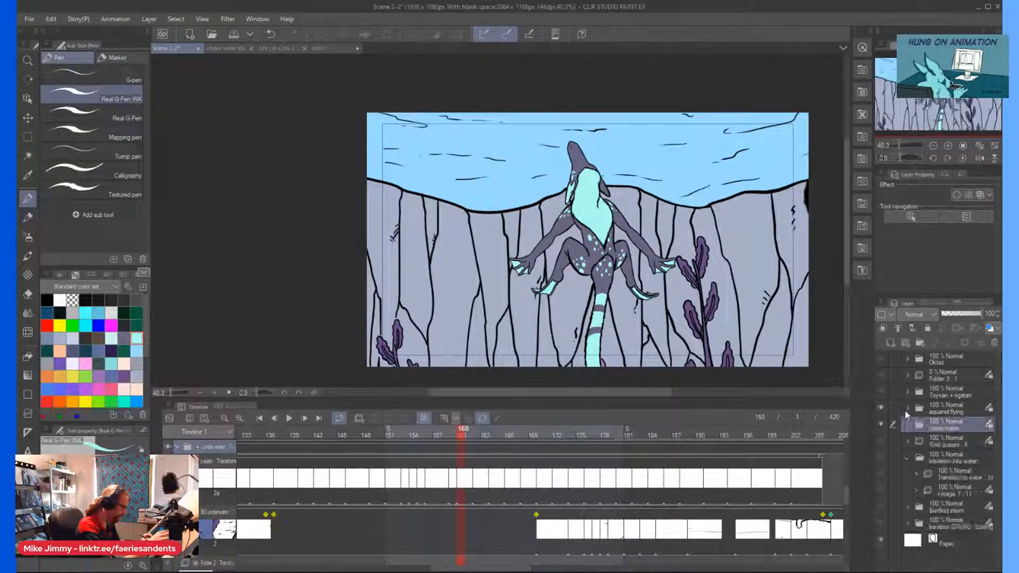
scroll(910, 422, down, 1)
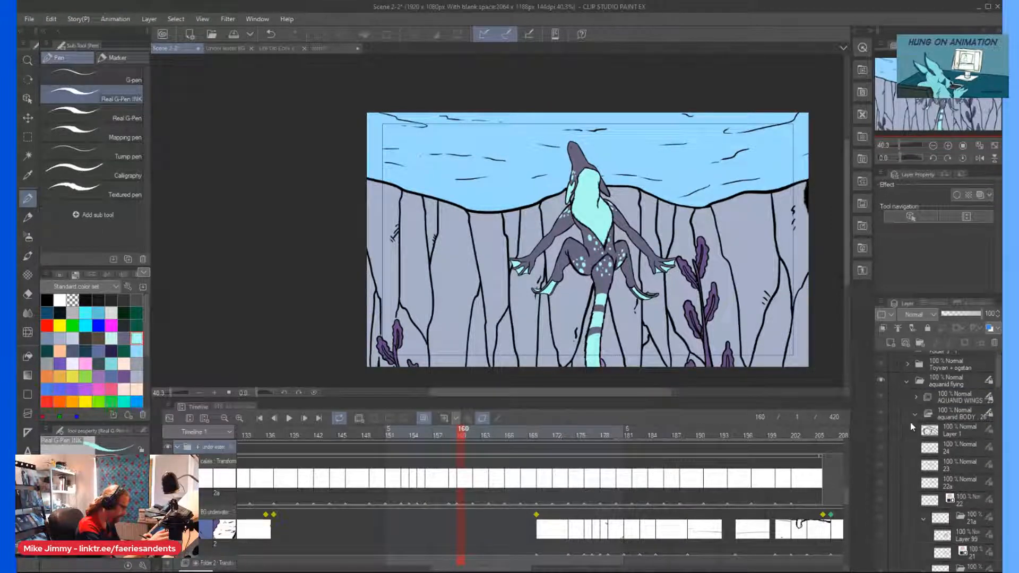
click(940, 414)
scroll(402, 181, down, 3)
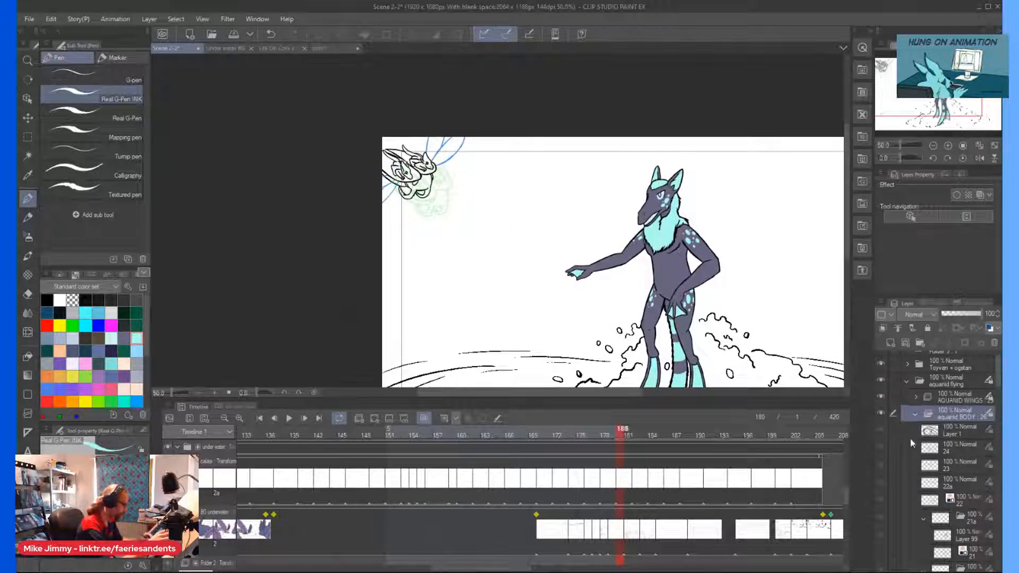
click(942, 442)
click(949, 450)
click(937, 430)
scroll(692, 255, down, 3)
scroll(744, 312, up, 2)
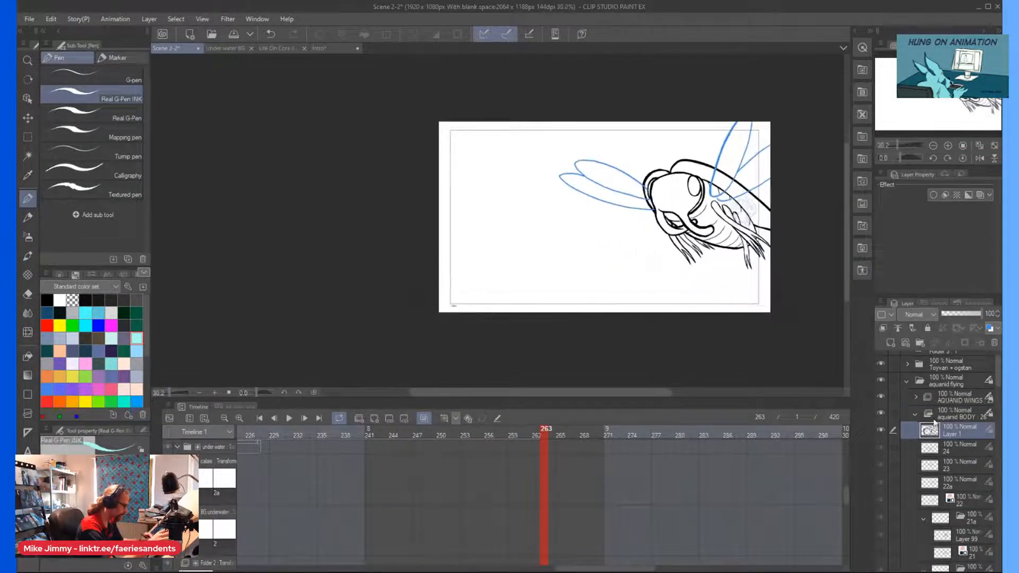
Select the aquanid flying folder and disable its keyframes.
click(932, 415)
click(928, 383)
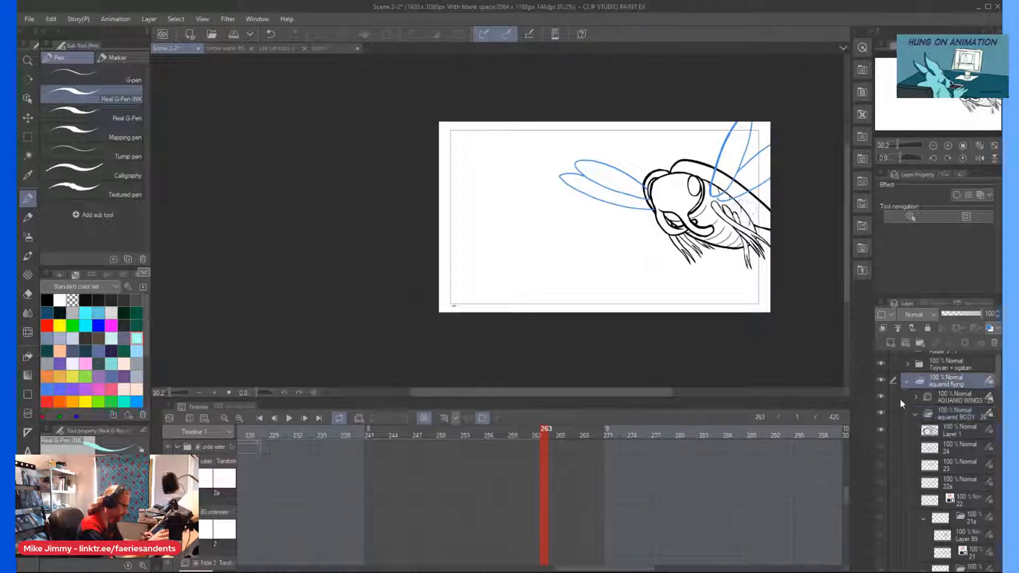
scroll(476, 241, down, 2)
scroll(476, 240, up, 1)
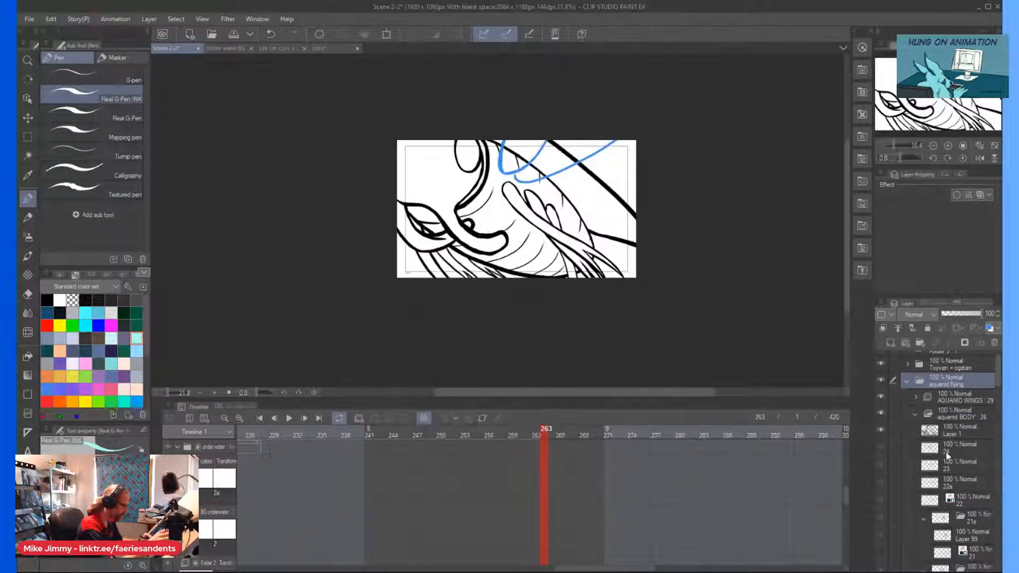
Collapse the aquanid BODY cels and select cel 1 in the Ogatan folder.
click(915, 416)
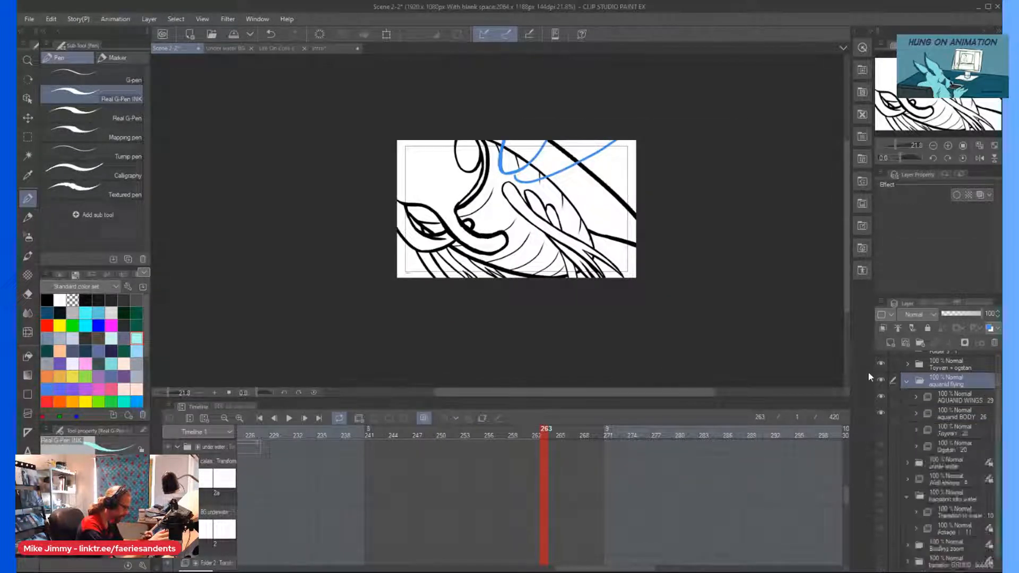
click(911, 446)
drag(996, 418, 991, 527)
click(952, 494)
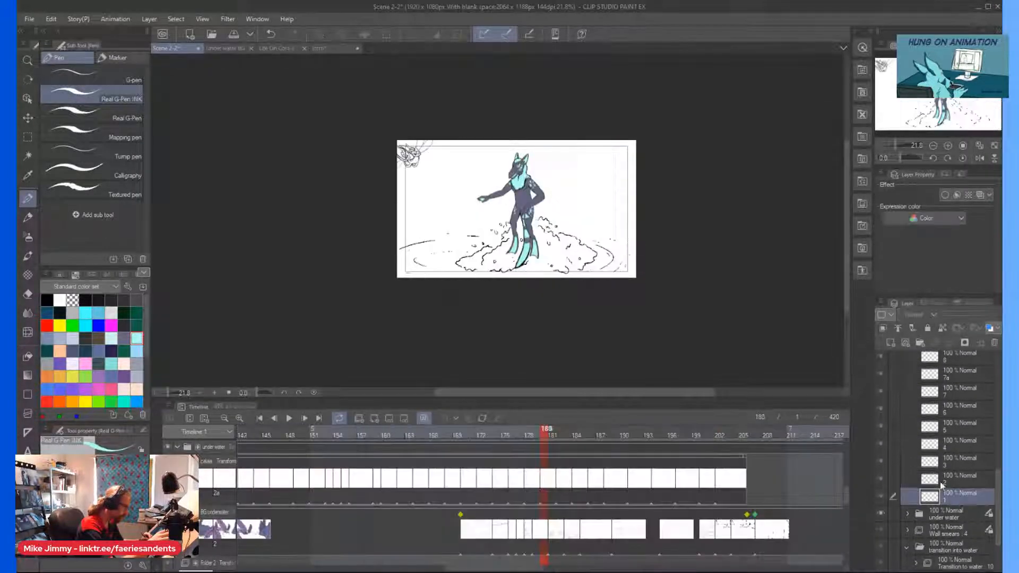
Inspect the flying creature's riders up close, and collapse the Ogatan and aquanid flying folders.
scroll(394, 149, up, 7)
scroll(393, 152, down, 3)
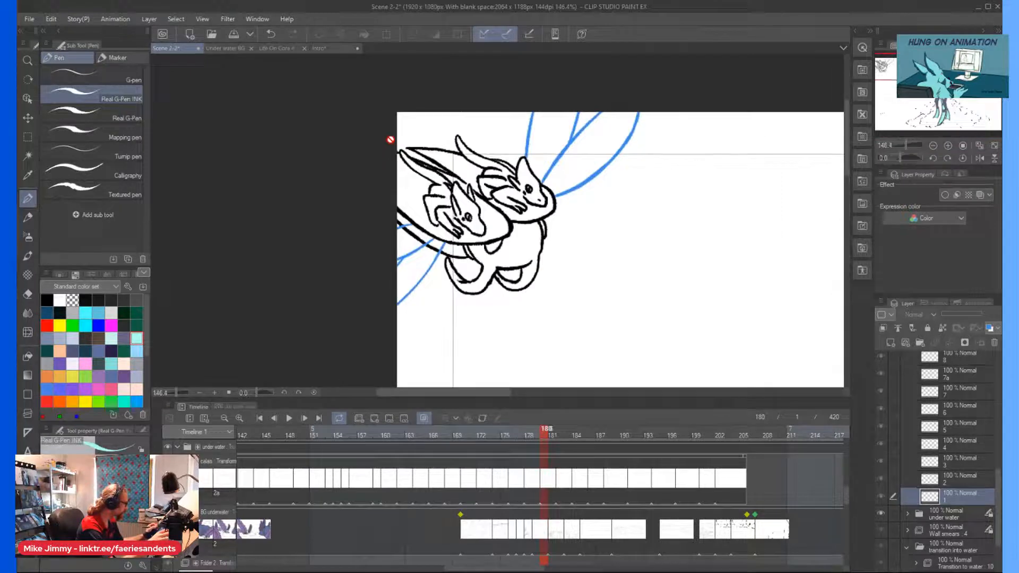
scroll(548, 200, up, 5)
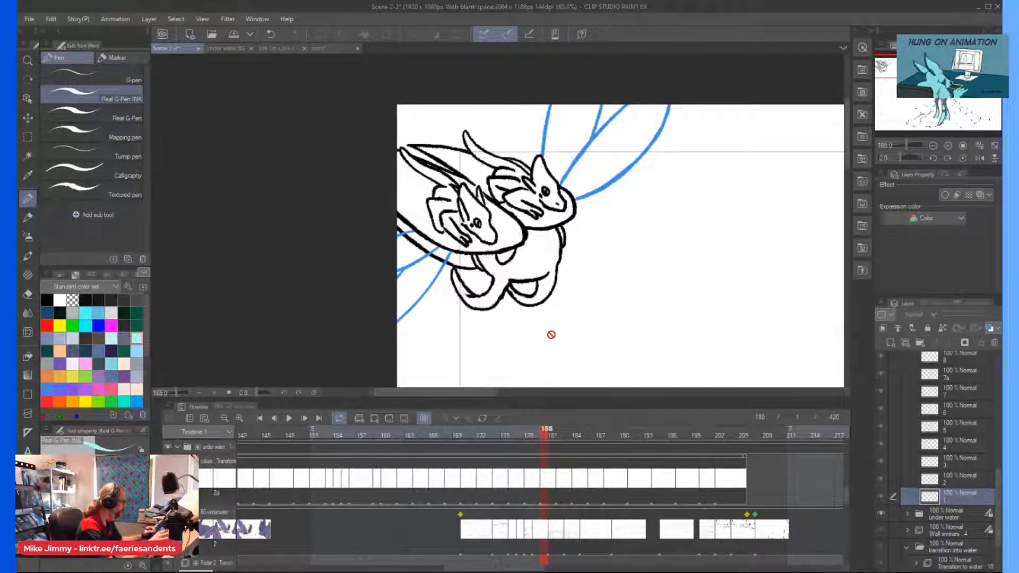
scroll(924, 444, up, 5)
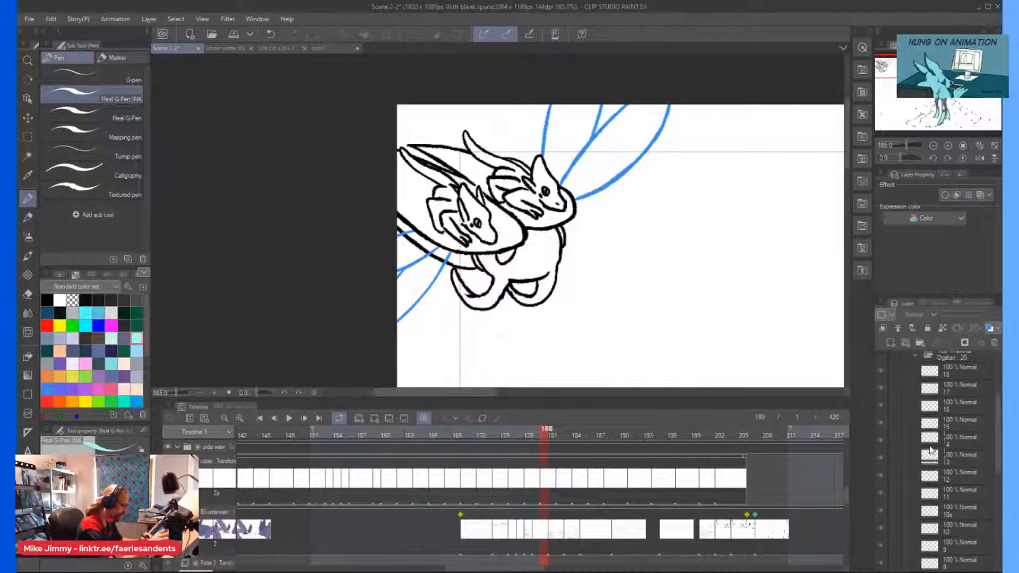
click(916, 437)
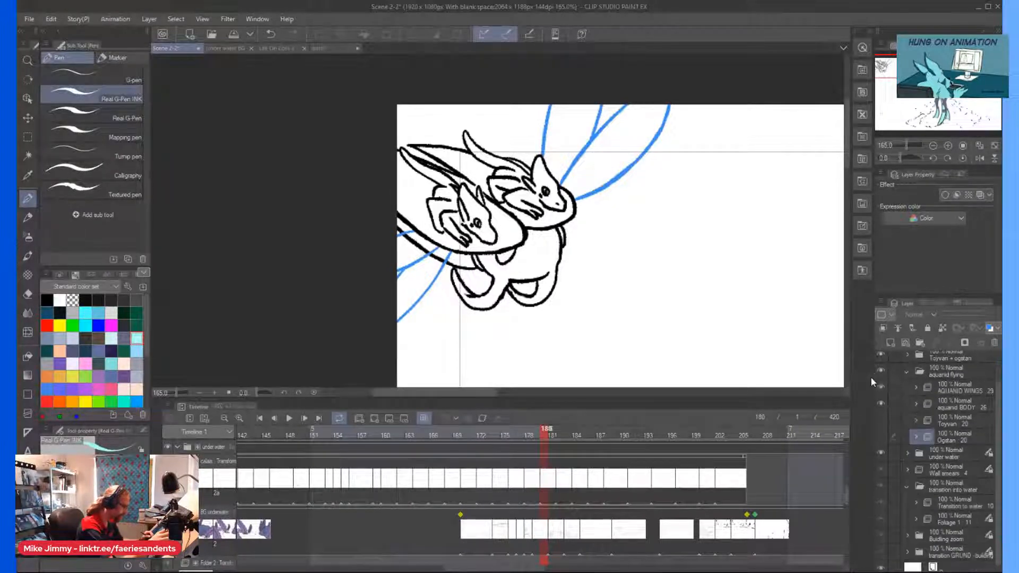
click(907, 374)
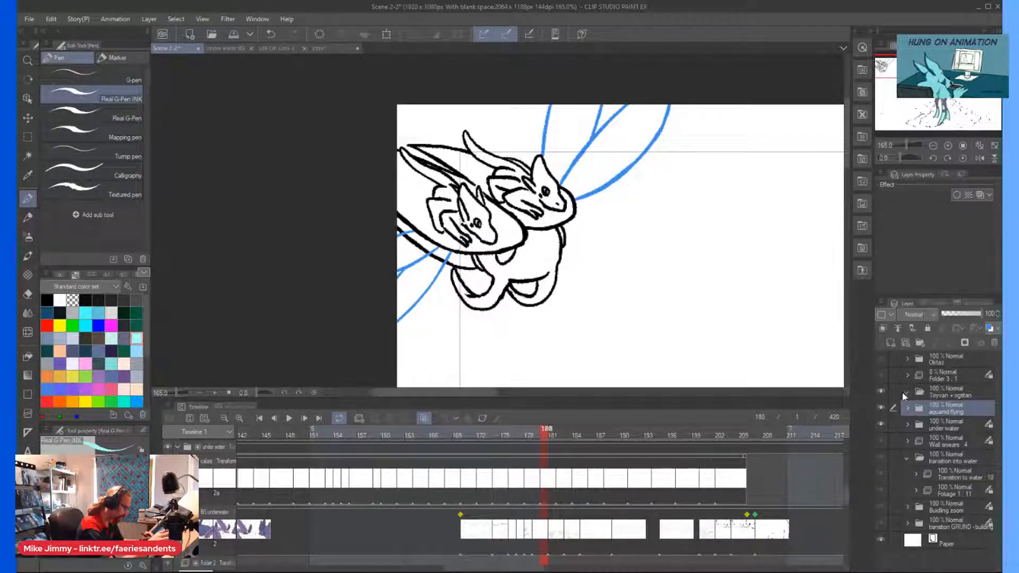
Delete the Toyvan + ogatan folder and rename Folder 3 as LOC logo.
click(930, 395)
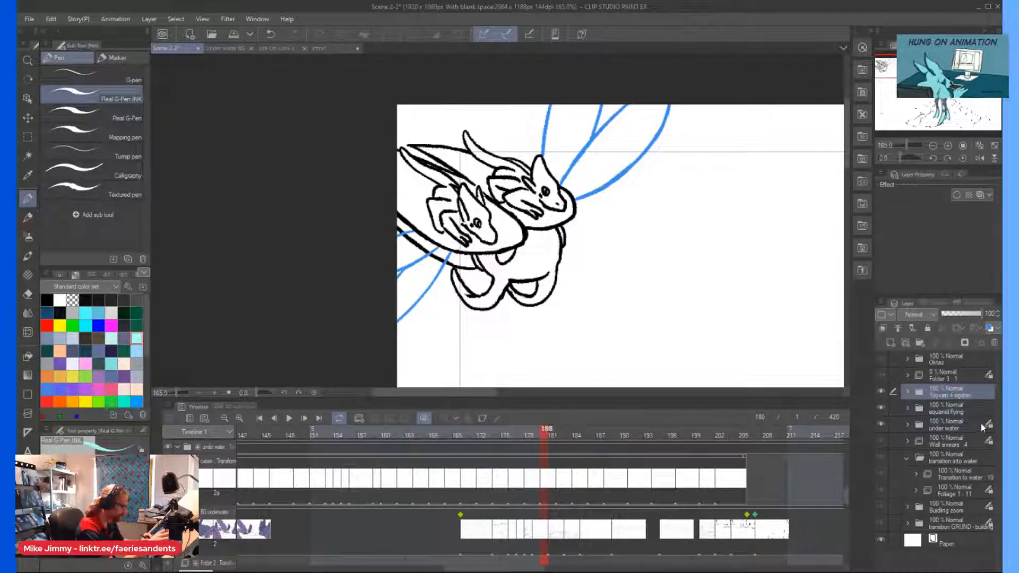
click(995, 343)
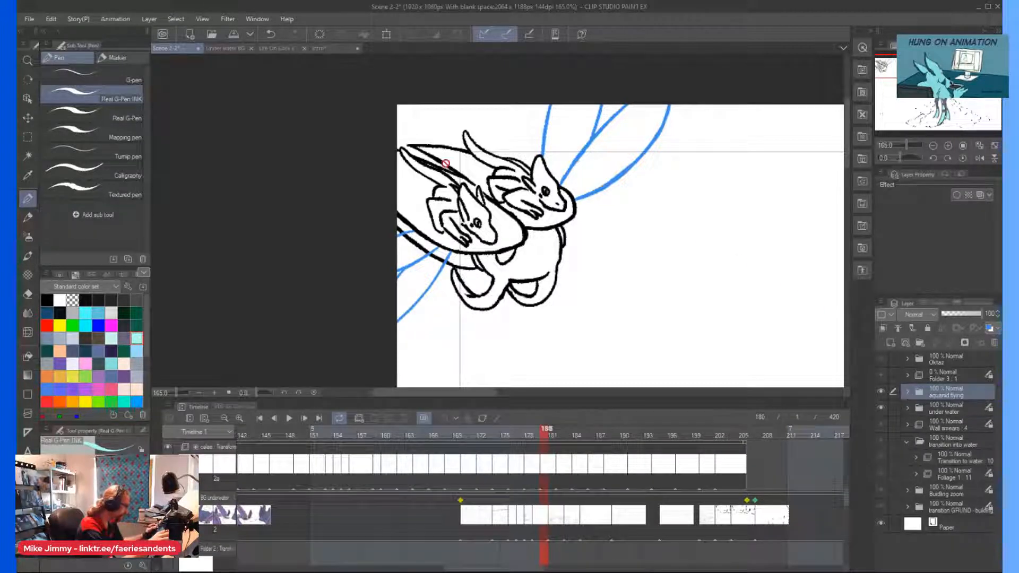
scroll(541, 221, down, 4)
scroll(571, 247, down, 2)
scroll(610, 369, up, 2)
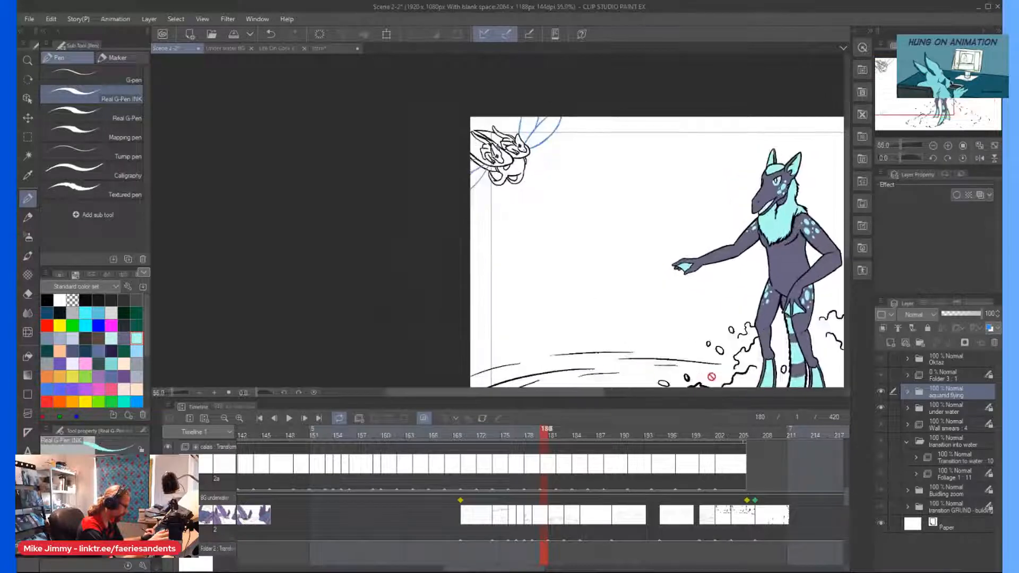
drag(530, 393, 568, 396)
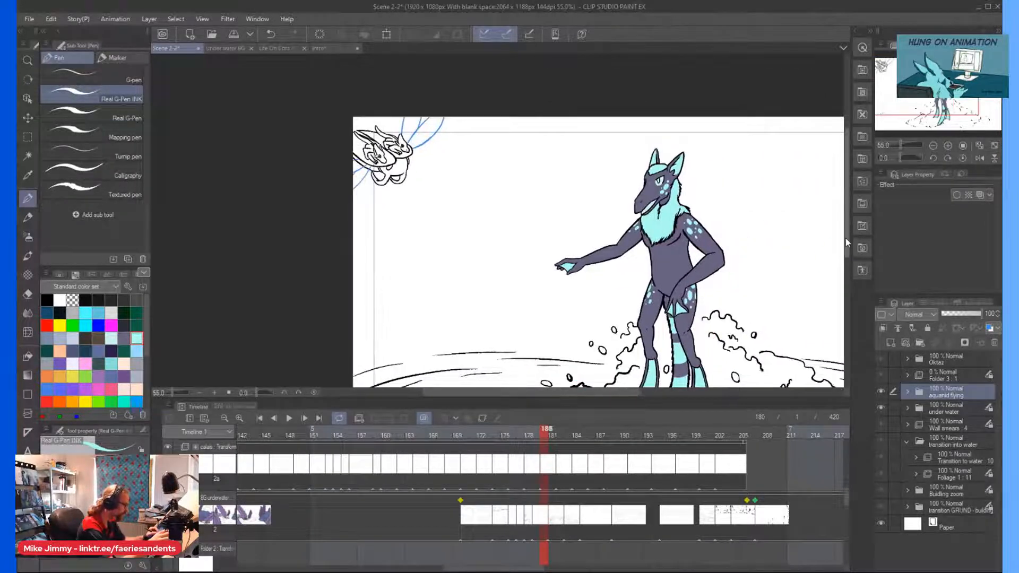
drag(846, 238, 847, 263)
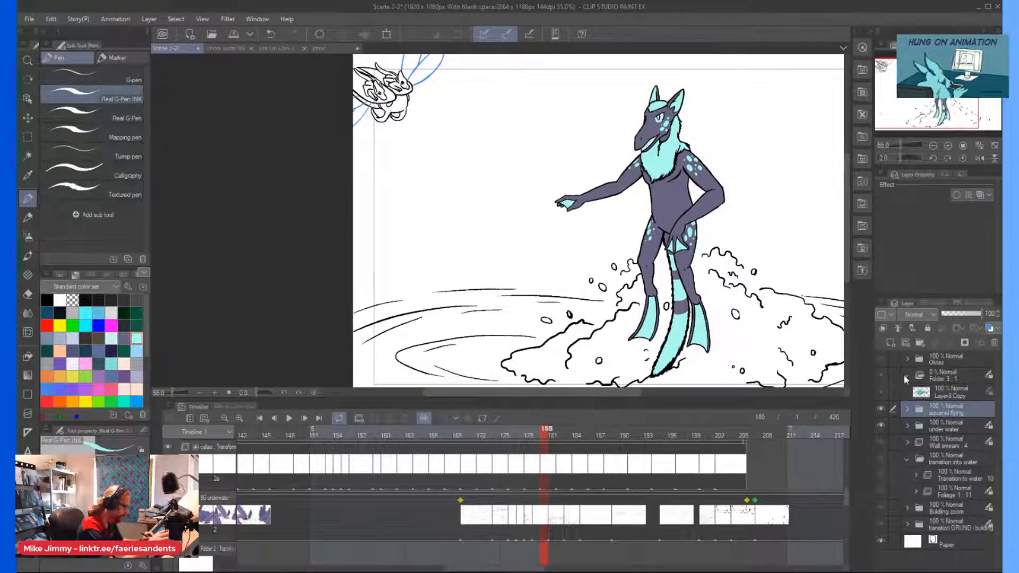
click(938, 380)
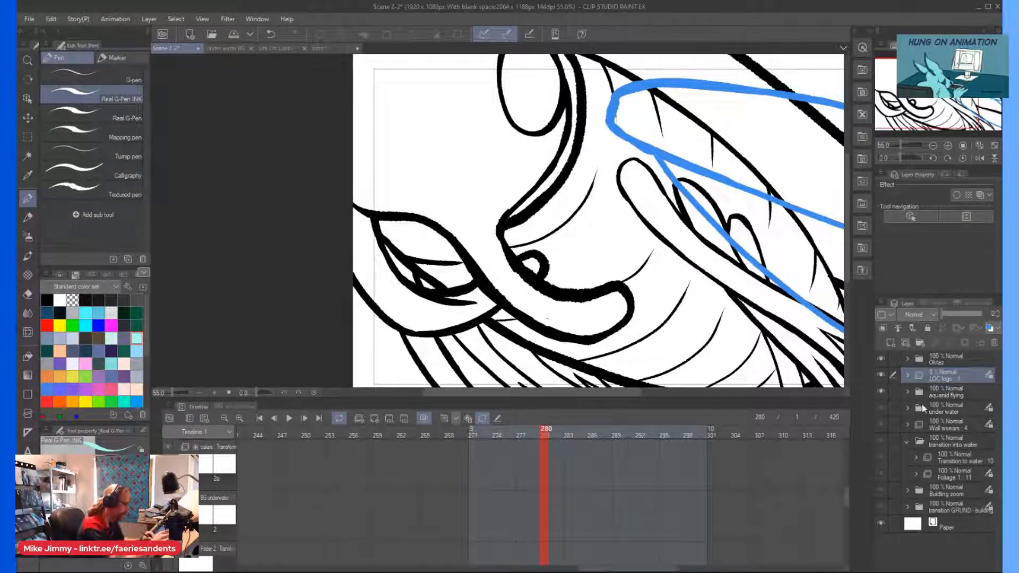
Expand the aquanid flying folder, and expand the Oktaz folder down to its individual cels.
click(938, 392)
click(907, 392)
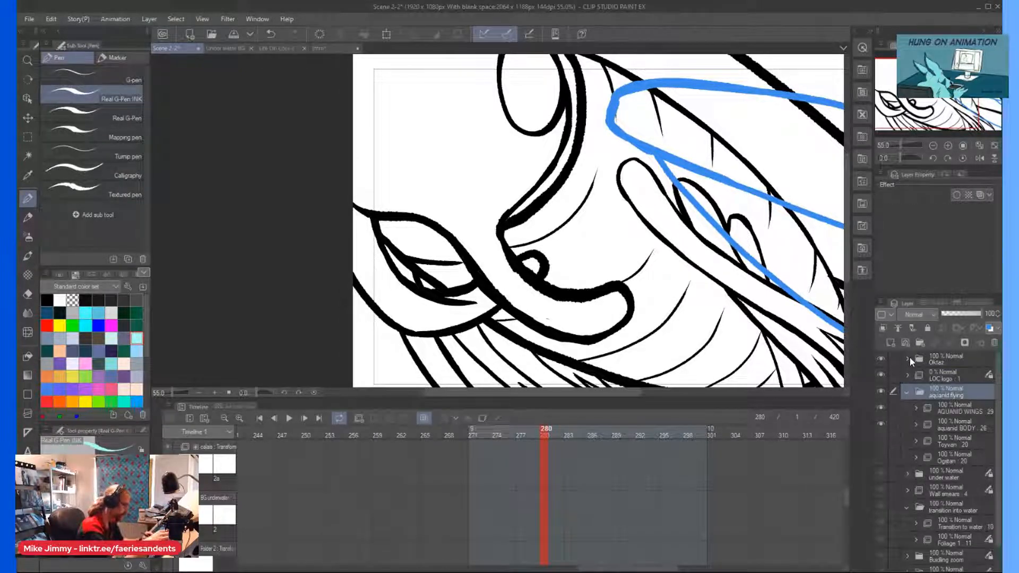
click(909, 360)
click(911, 378)
click(914, 375)
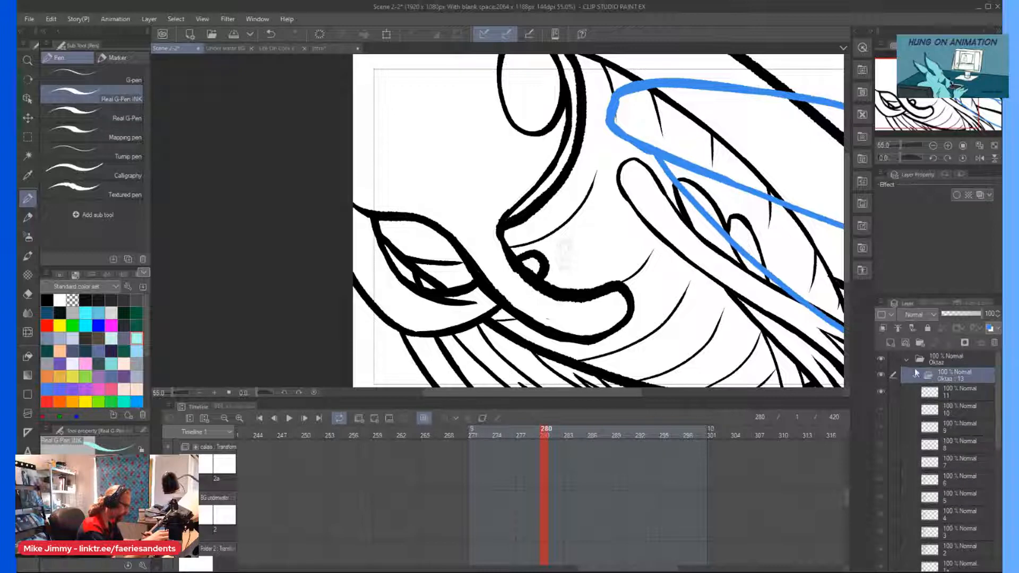
scroll(938, 463, down, 7)
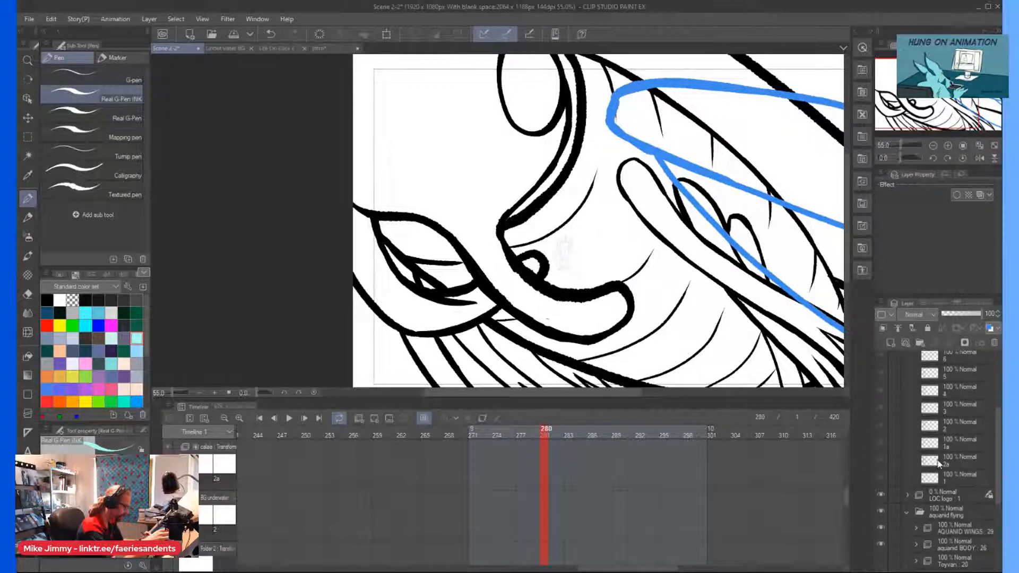
Place cel 1 of the Oktaz animation folder inside a new layer folder.
click(940, 477)
scroll(320, 171, down, 5)
scroll(330, 169, up, 2)
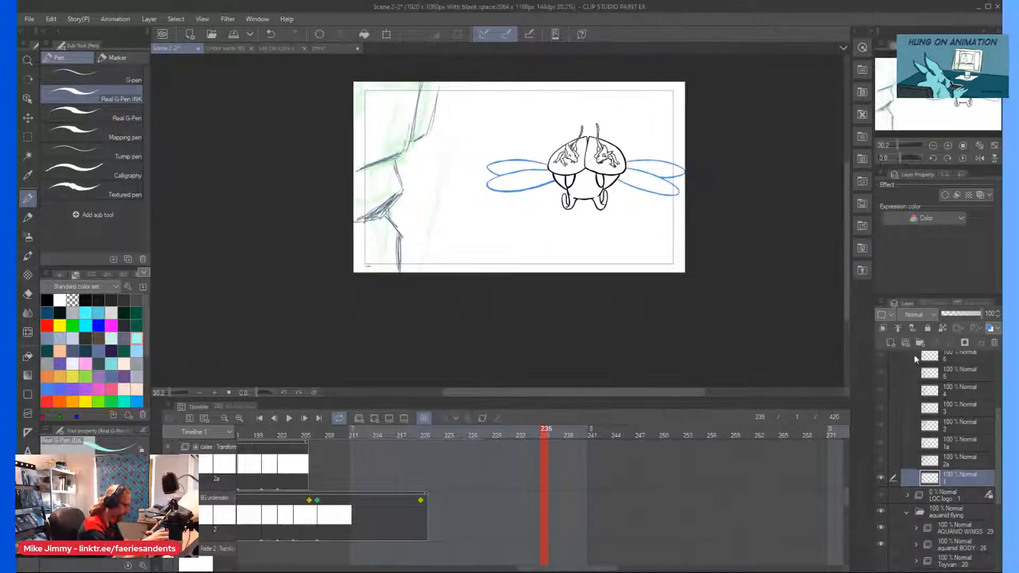
click(920, 343)
drag(935, 491, 933, 477)
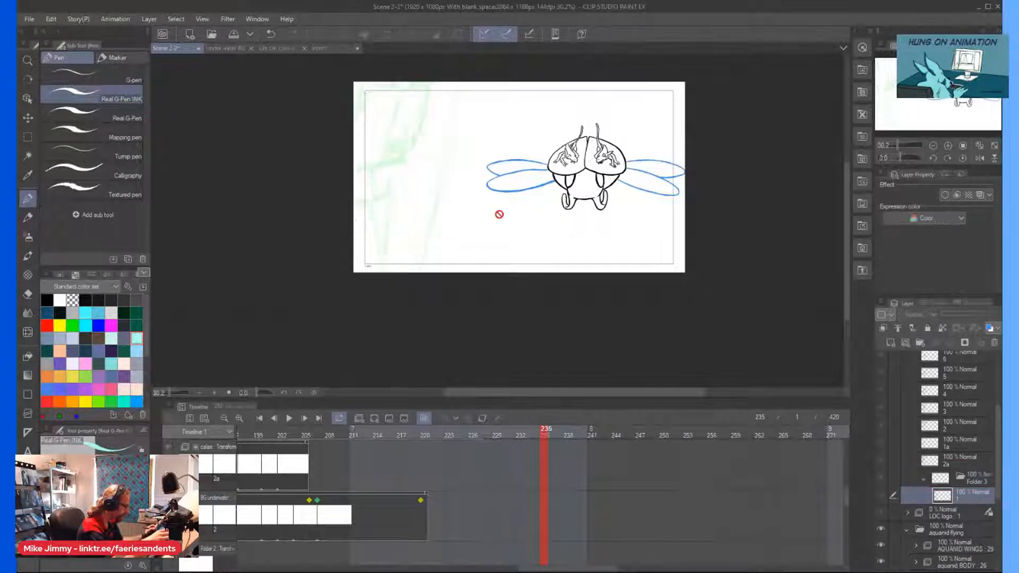
scroll(297, 119, up, 2)
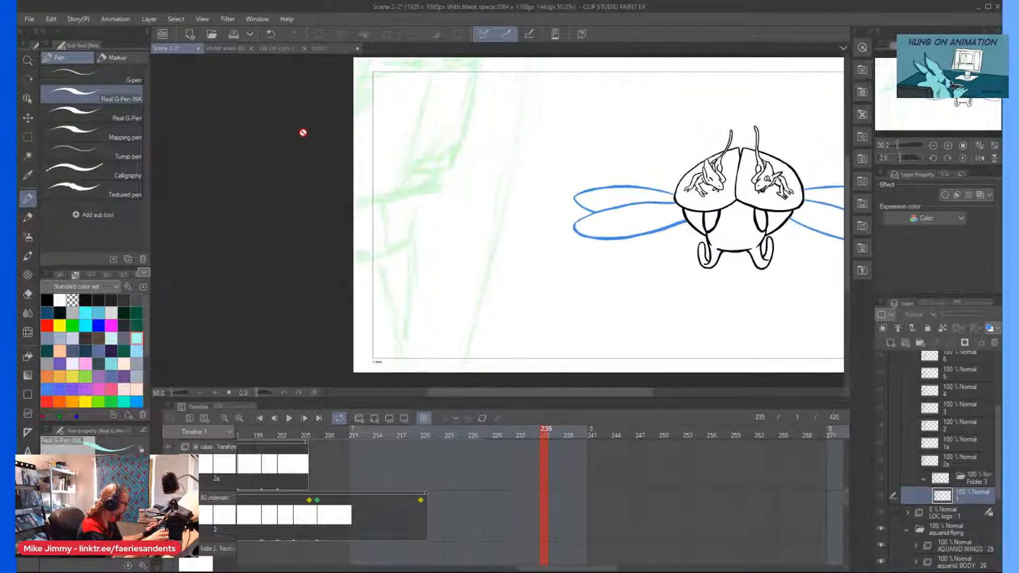
Compare Oktaz cels 2, 3 and 4, and place cel 3 inside a new layer folder named 3a.
click(941, 425)
click(941, 408)
click(940, 388)
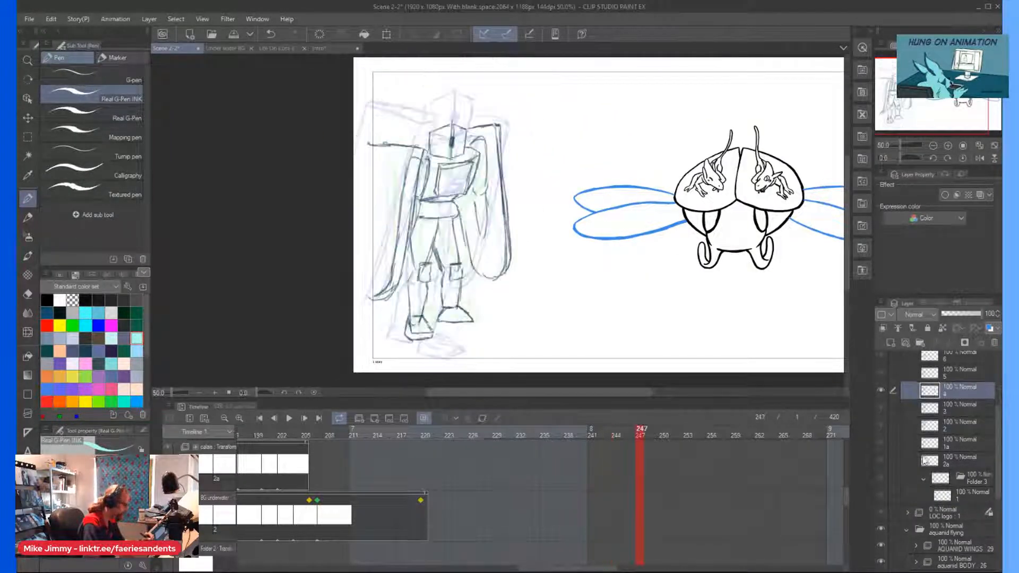
click(929, 407)
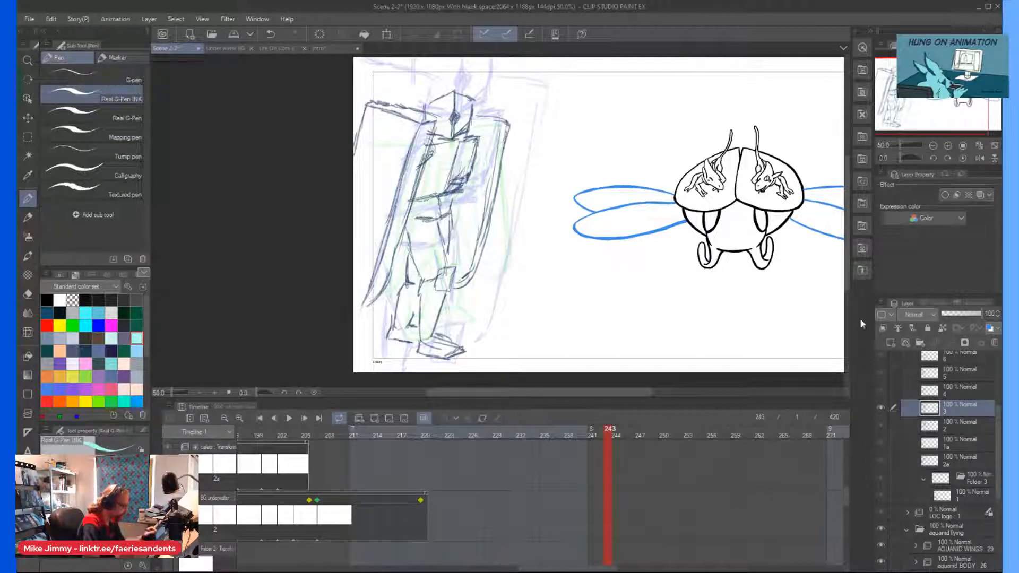
click(920, 343)
drag(939, 430, 933, 409)
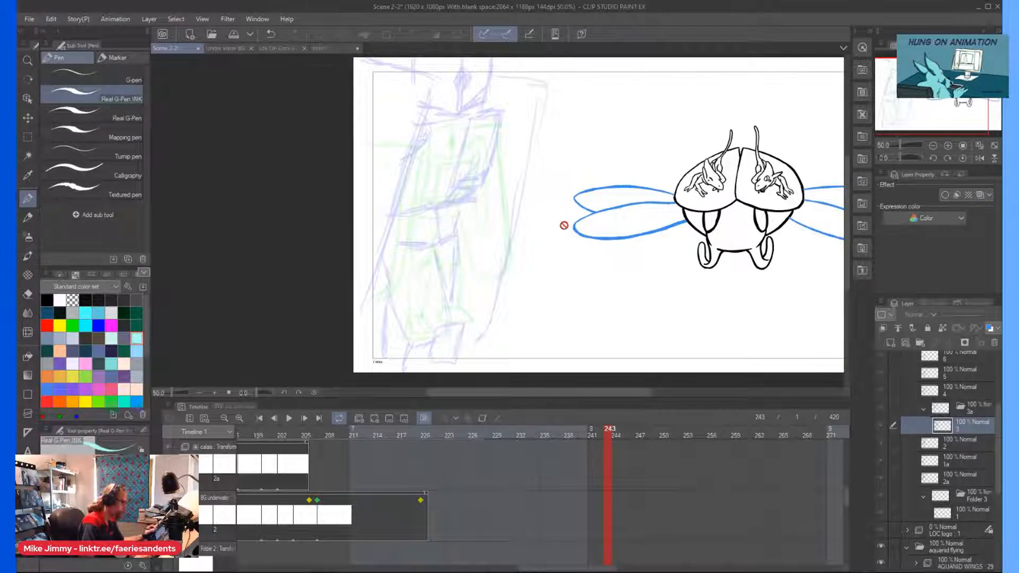
Expand the Oktaz track in the timeline and assign cel 3a to frame 243.
click(615, 518)
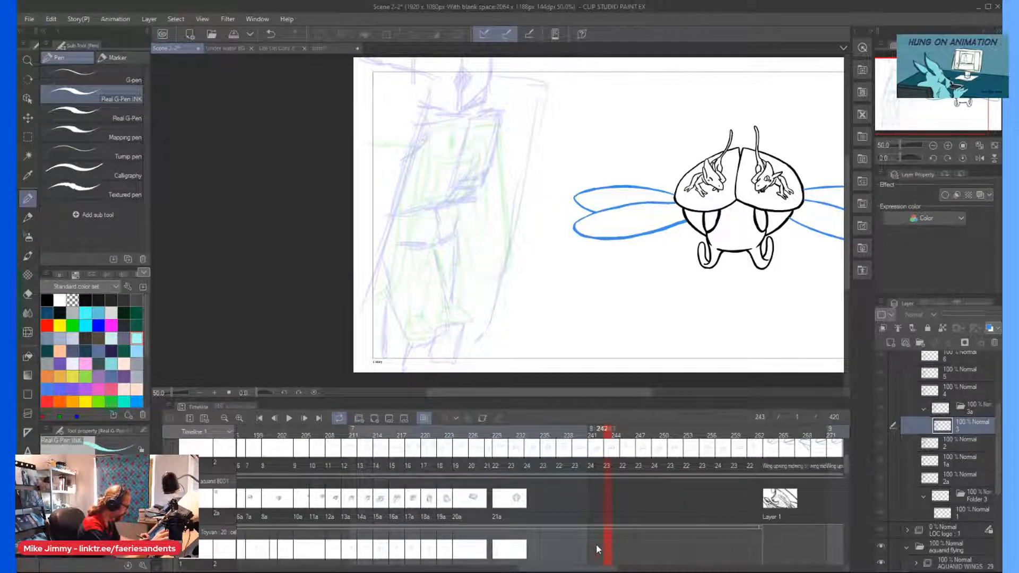
scroll(596, 477, up, 3)
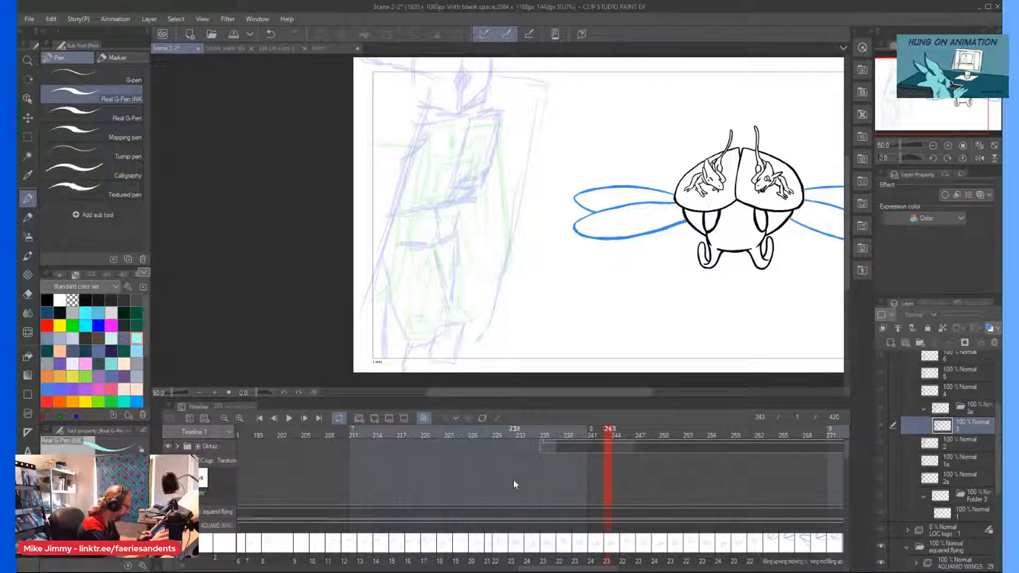
click(178, 446)
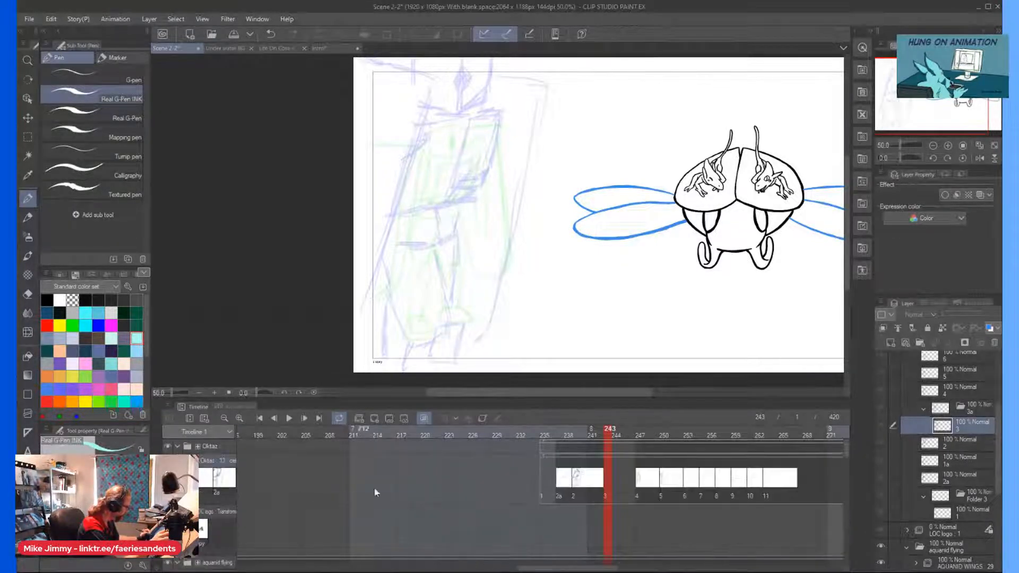
right_click(605, 478)
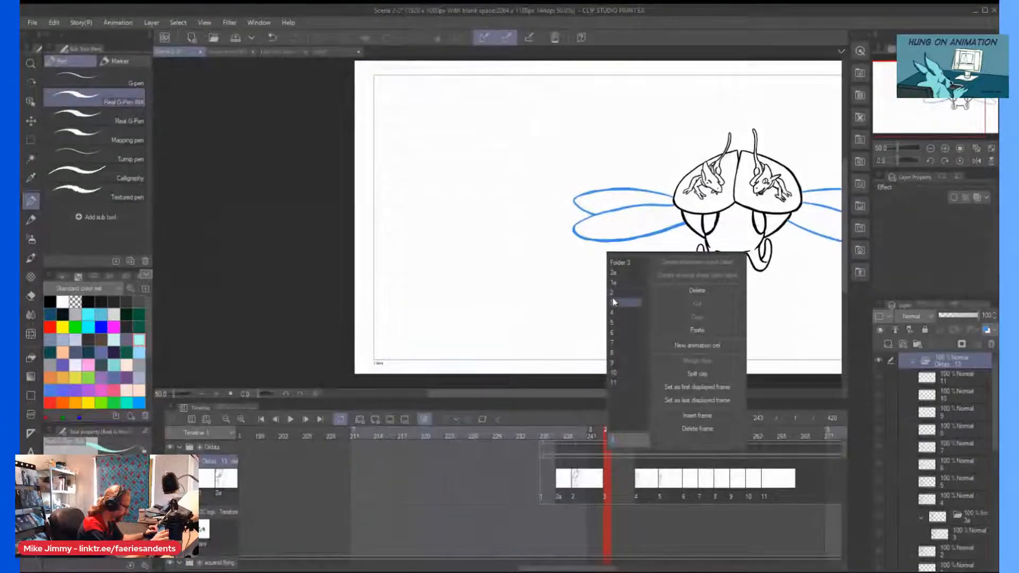
click(614, 302)
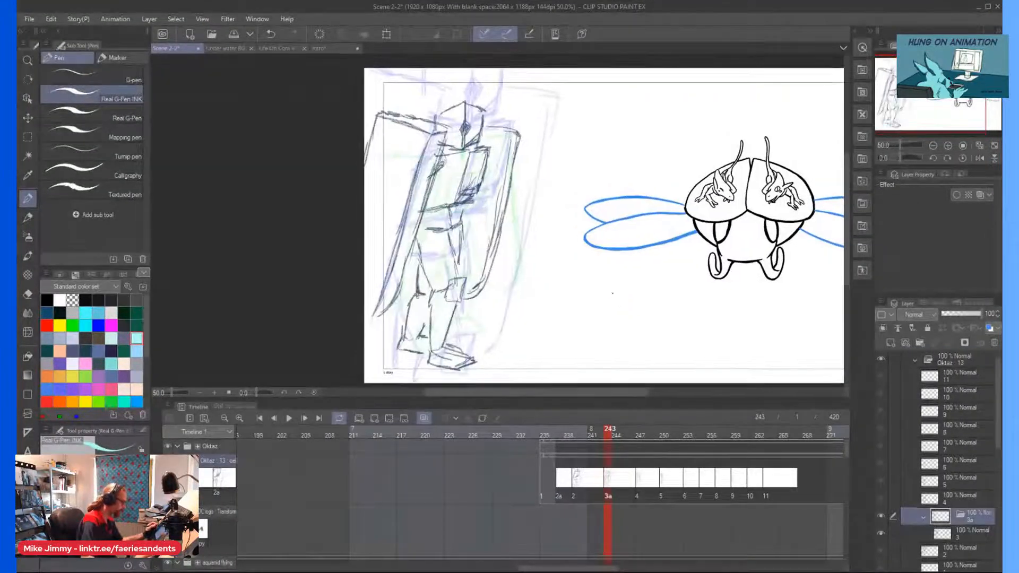
Copy the standing figure sketch from layer 3 of folder 3a into a new illustration document.
scroll(612, 293, up, 1)
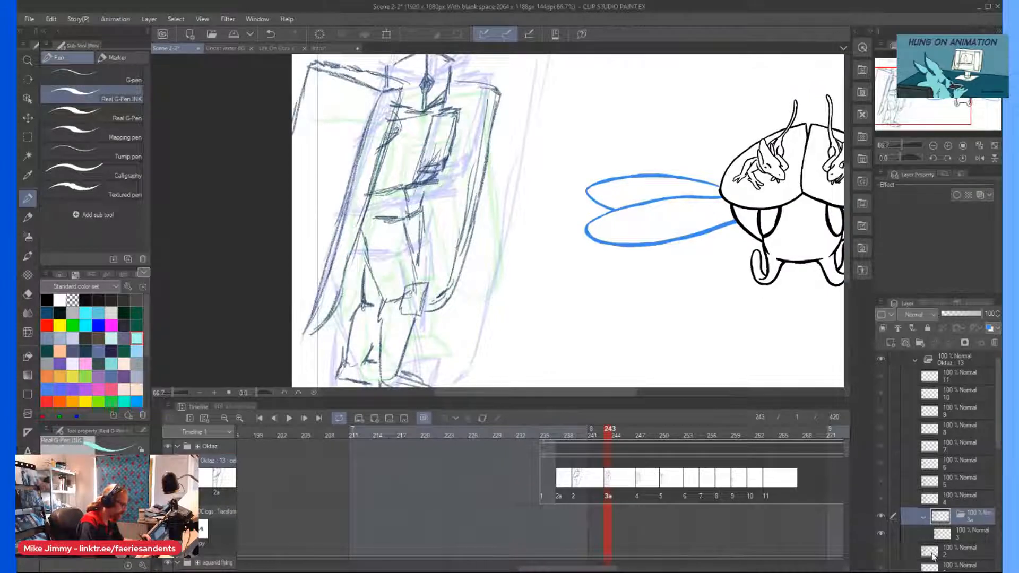
click(942, 533)
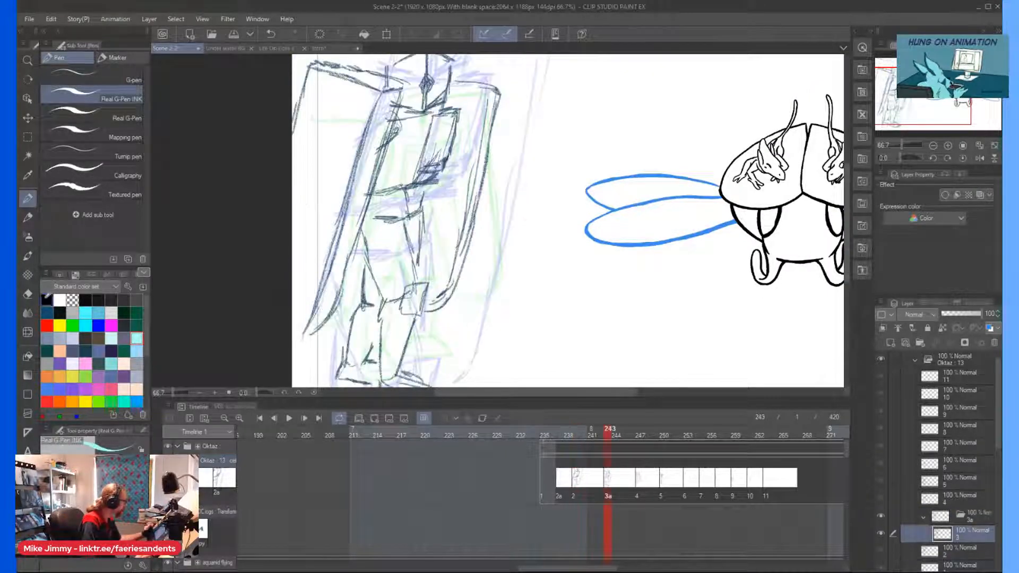
click(123, 338)
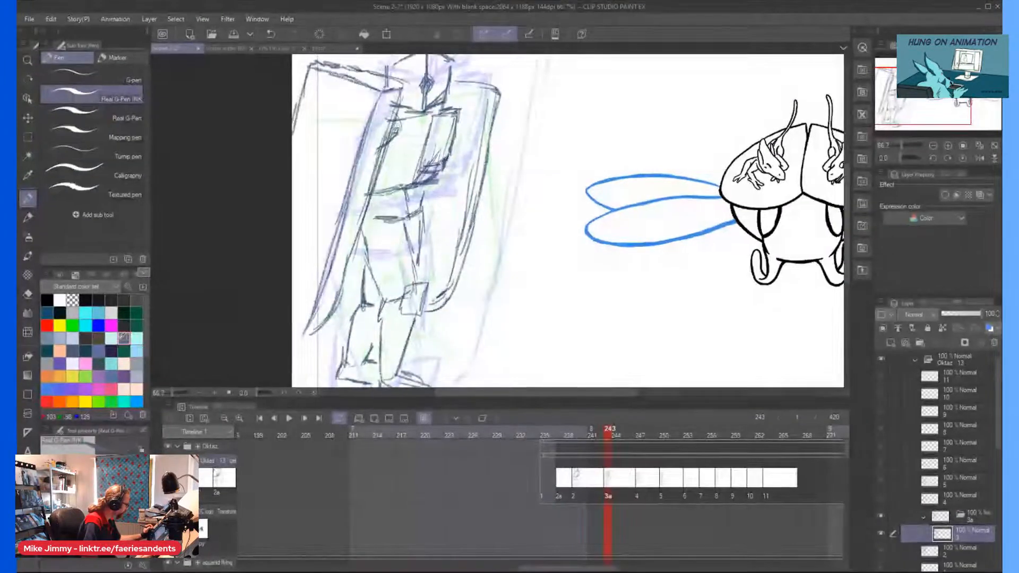
key(ctrl+minus)
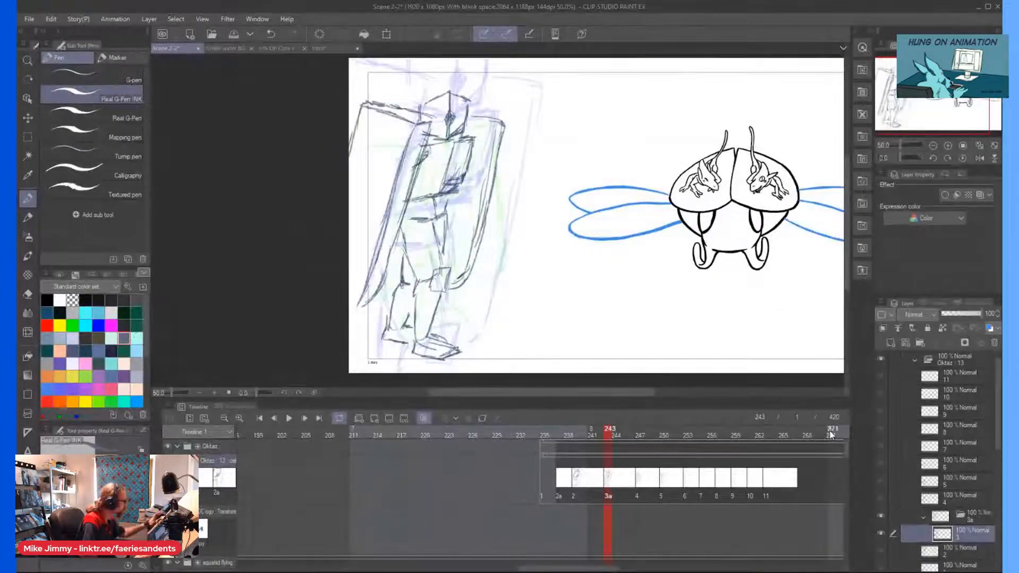
click(29, 18)
click(67, 49)
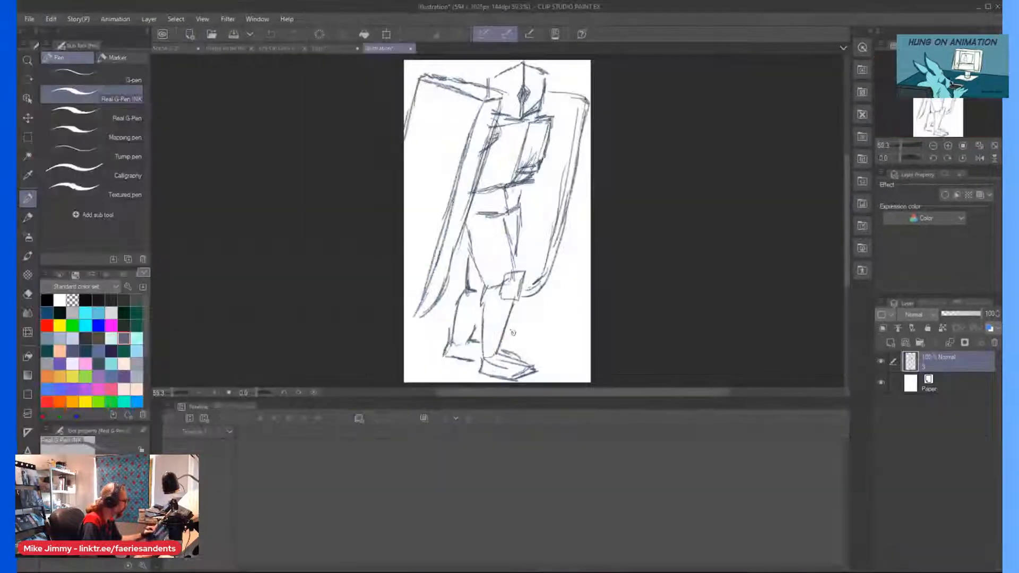
key(ctrl+t)
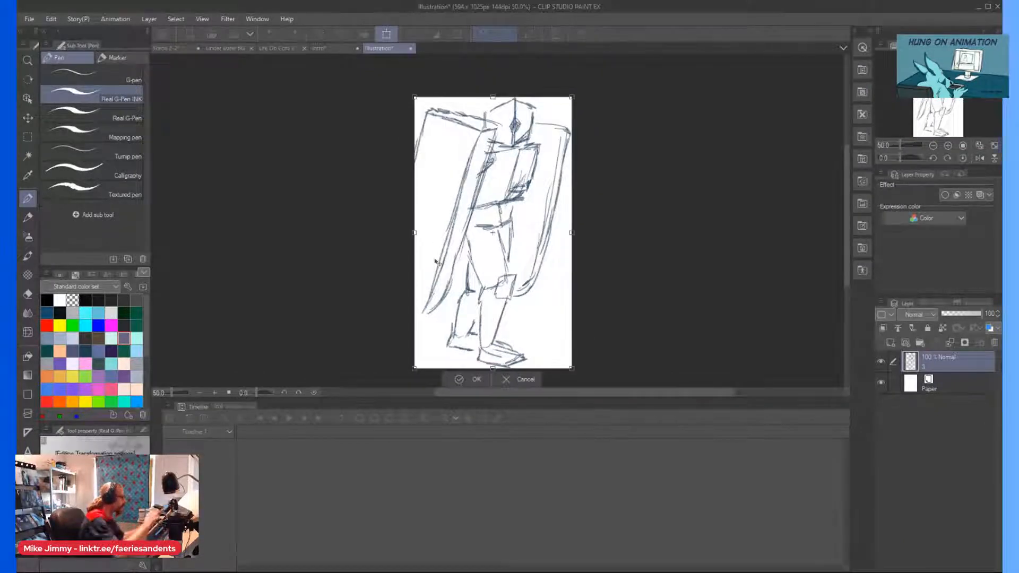
mouse_move(396, 222)
mouse_down()
mouse_move(406, 229)
mouse_move(296, 232)
mouse_up()
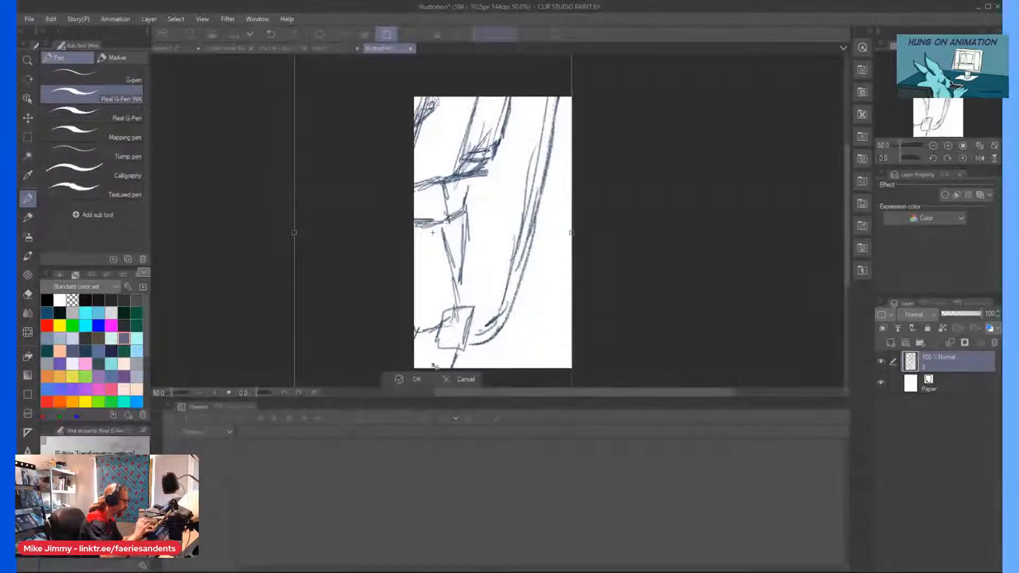
key(Escape)
Change the illustration's image resolution to a width of 1200 px.
click(54, 19)
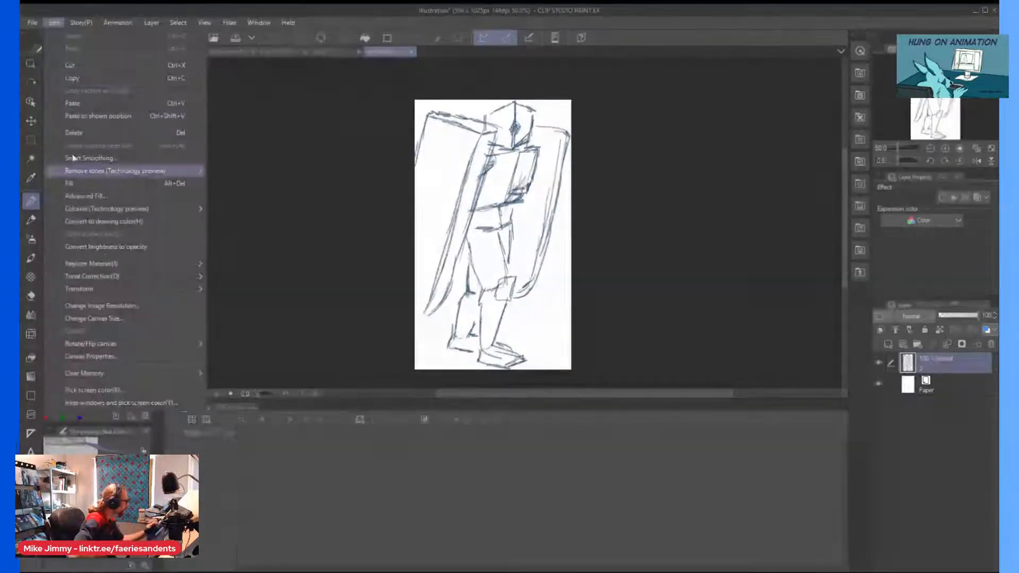
click(109, 307)
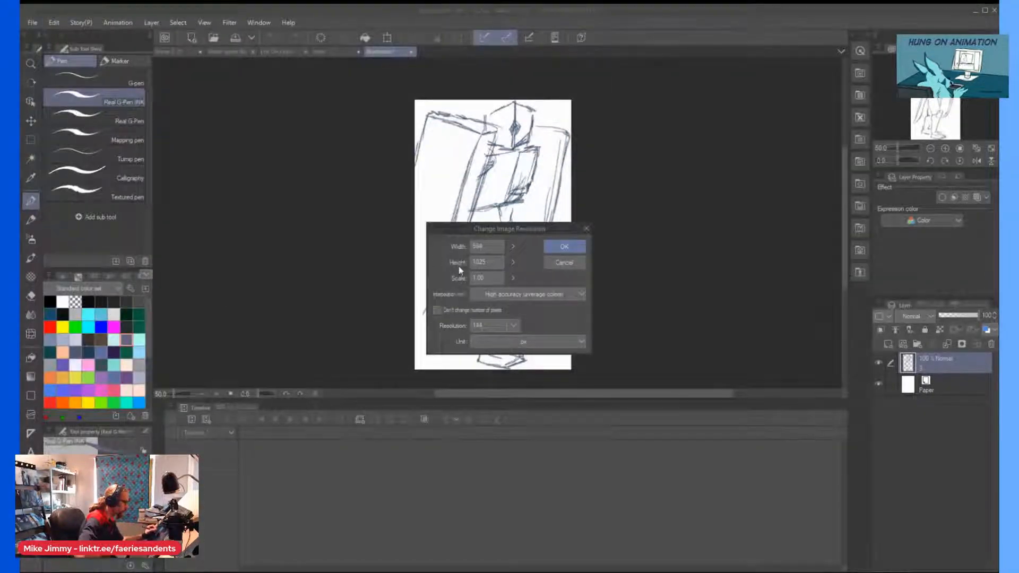
text(128)
click(555, 247)
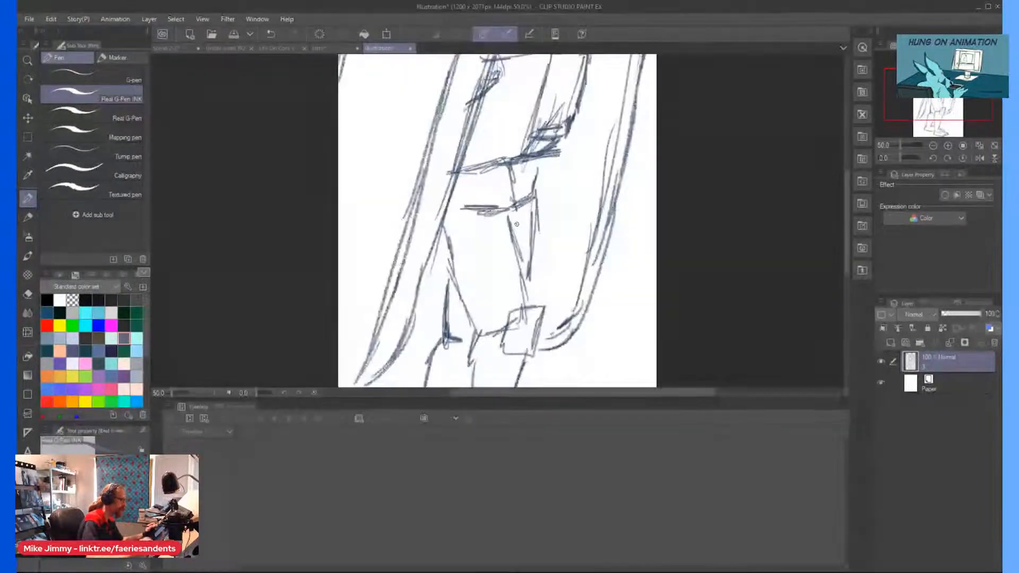
Add a new layer above the figure sketch and choose black as the drawing color.
scroll(516, 224, down, 3)
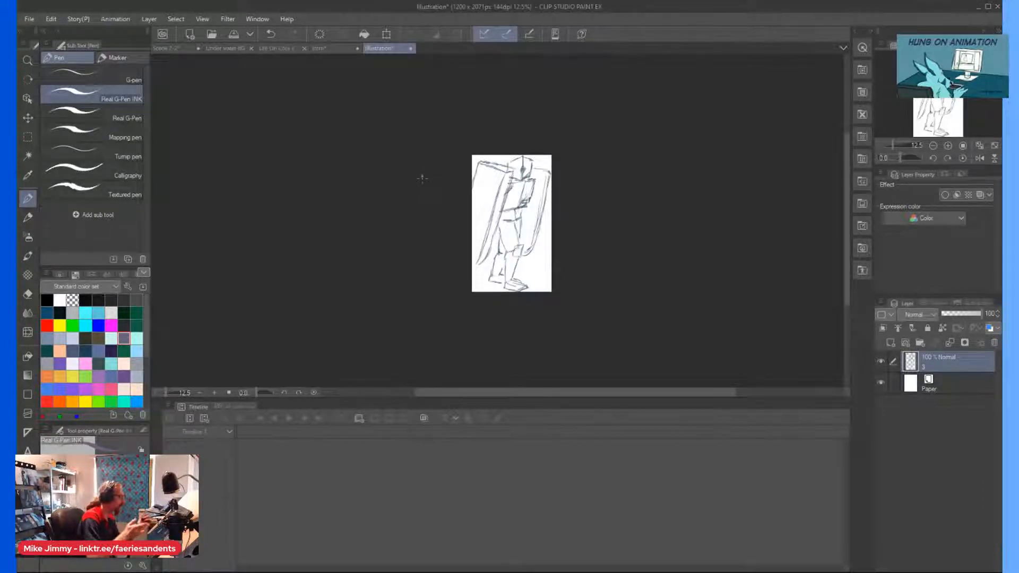
click(891, 343)
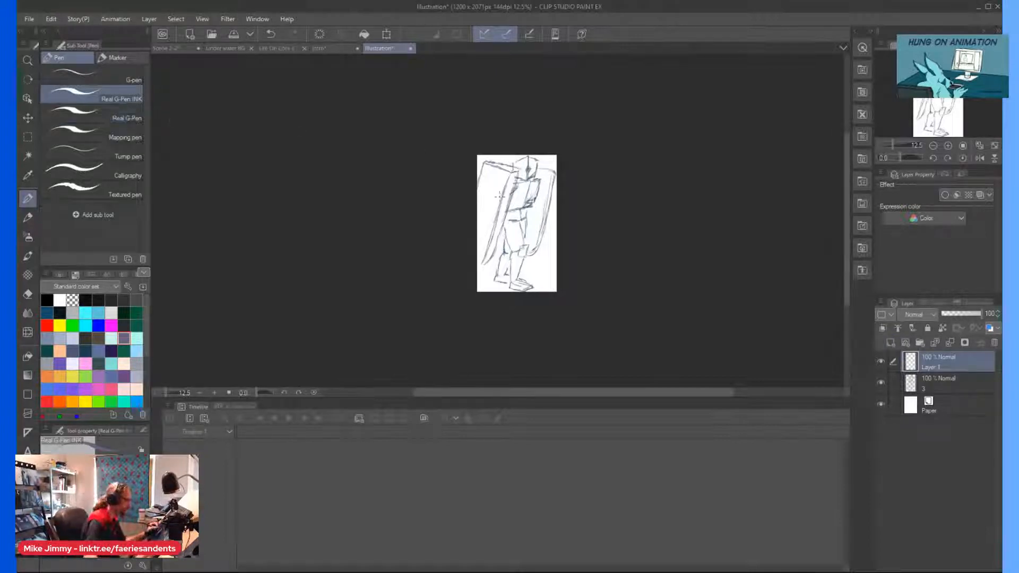
scroll(493, 173, up, 3)
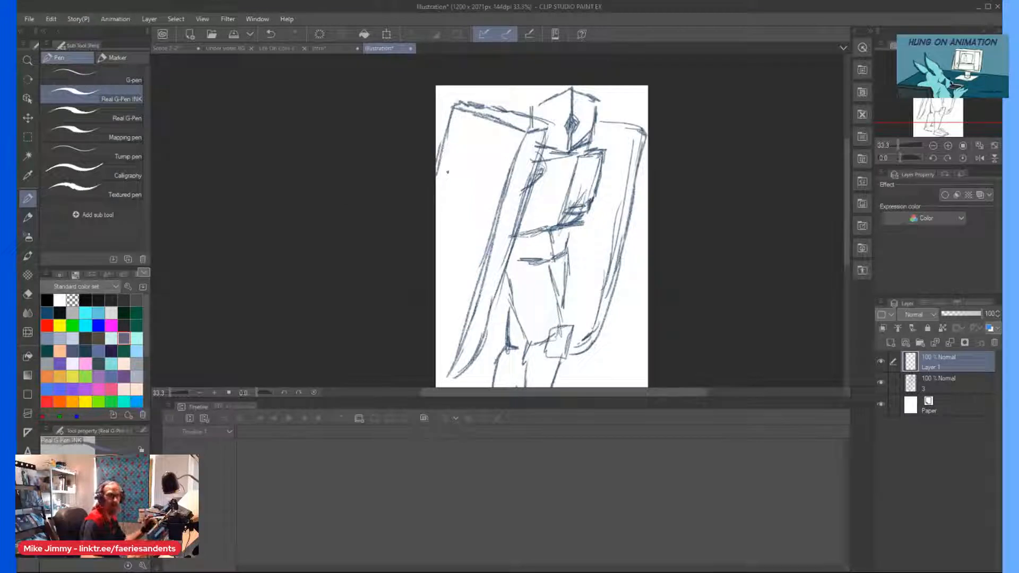
drag(448, 172, 469, 150)
scroll(515, 109, up, 2)
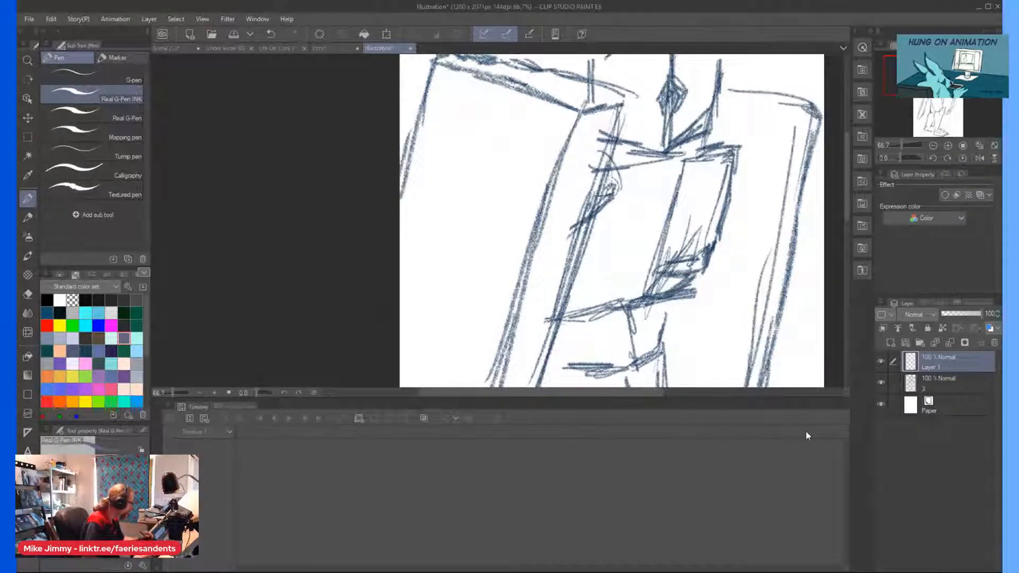
click(49, 299)
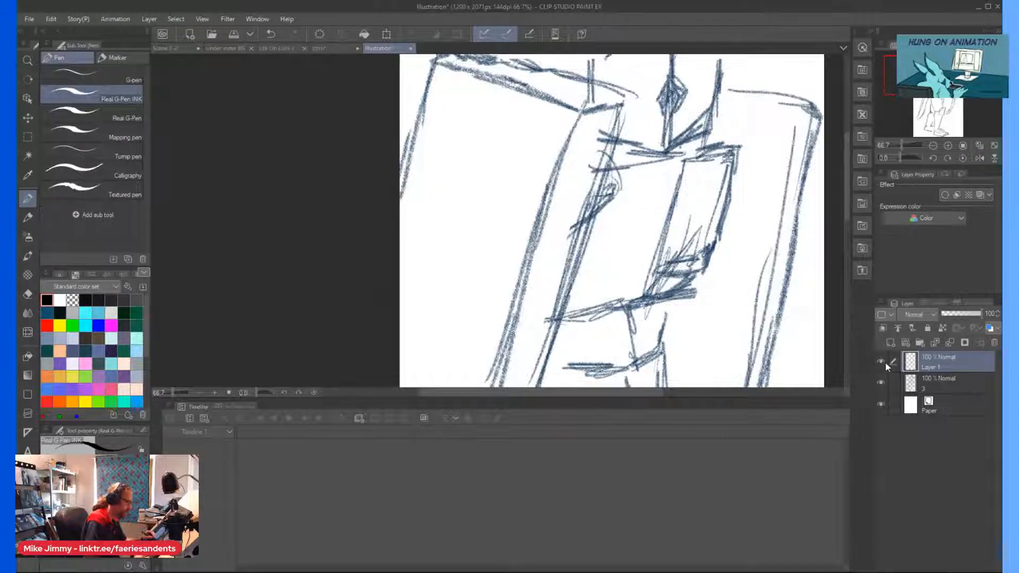
Lower the opacity of sketch layer 3 to 45% and make Layer 1 the active layer for inking.
key(ctrl+minus)
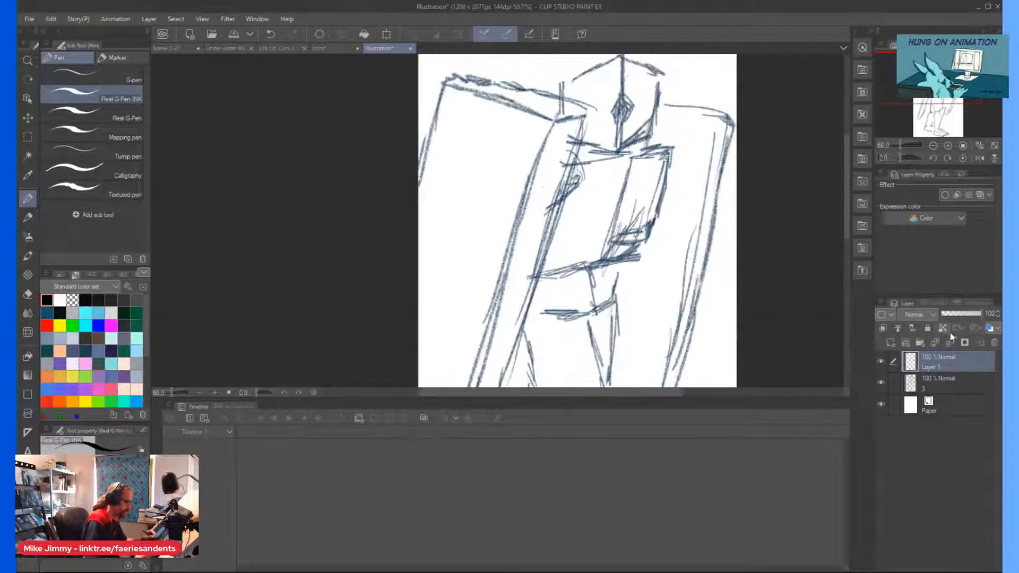
click(940, 383)
click(959, 313)
click(928, 361)
drag(507, 152, 517, 141)
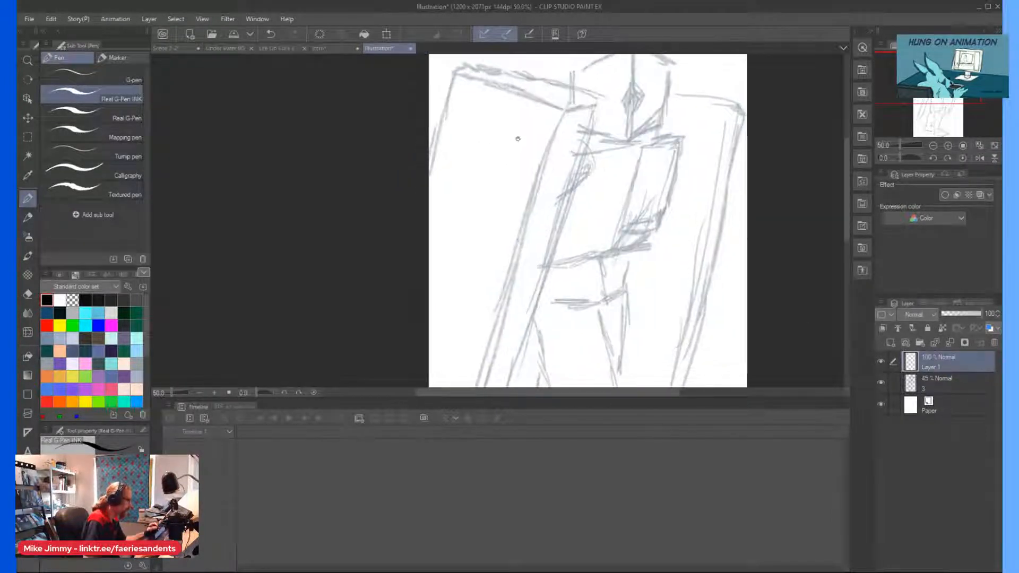
Ink the front top edge of the figure's left slab with a square notch, plus the start of its long side edge.
scroll(517, 141, up, 1)
drag(570, 121, 545, 186)
mouse_move(582, 94)
mouse_down()
mouse_move(523, 73)
mouse_move(508, 102)
mouse_move(473, 117)
mouse_move(491, 166)
mouse_up()
scroll(479, 127, down, 1)
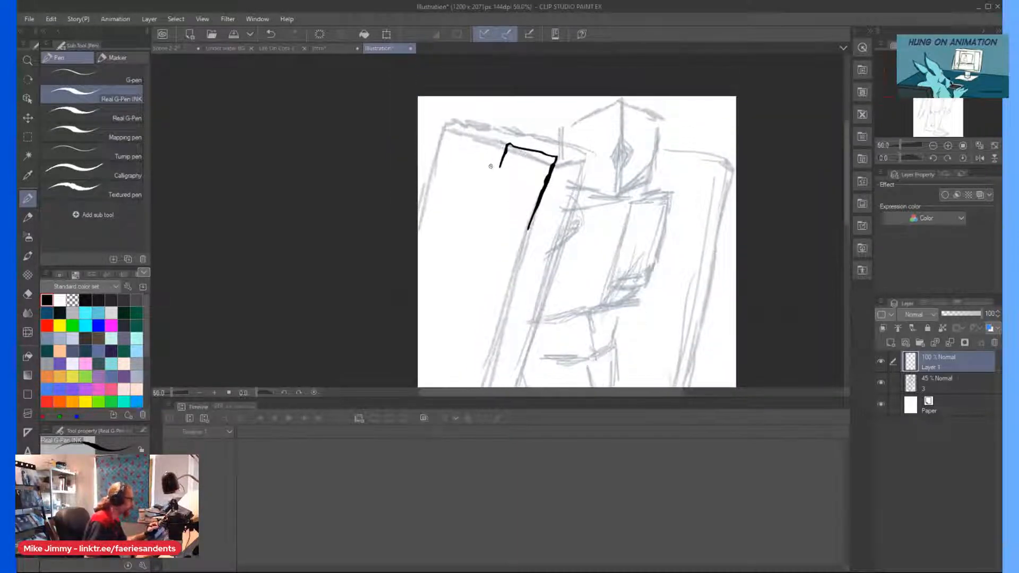
scroll(497, 163, up, 2)
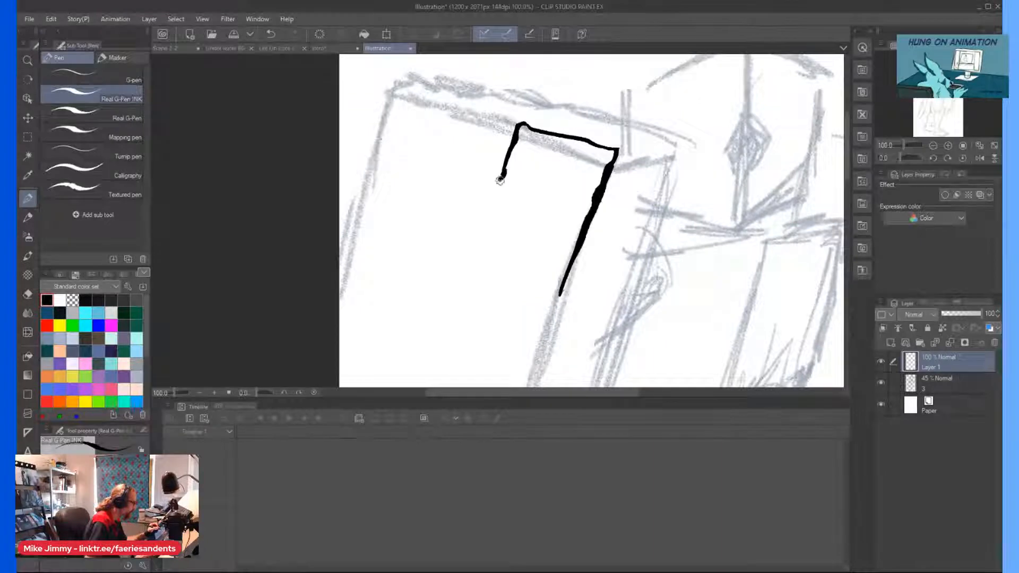
mouse_move(495, 178)
mouse_down()
mouse_move(440, 160)
mouse_move(446, 105)
mouse_move(391, 82)
mouse_up()
scroll(479, 112, down, 2)
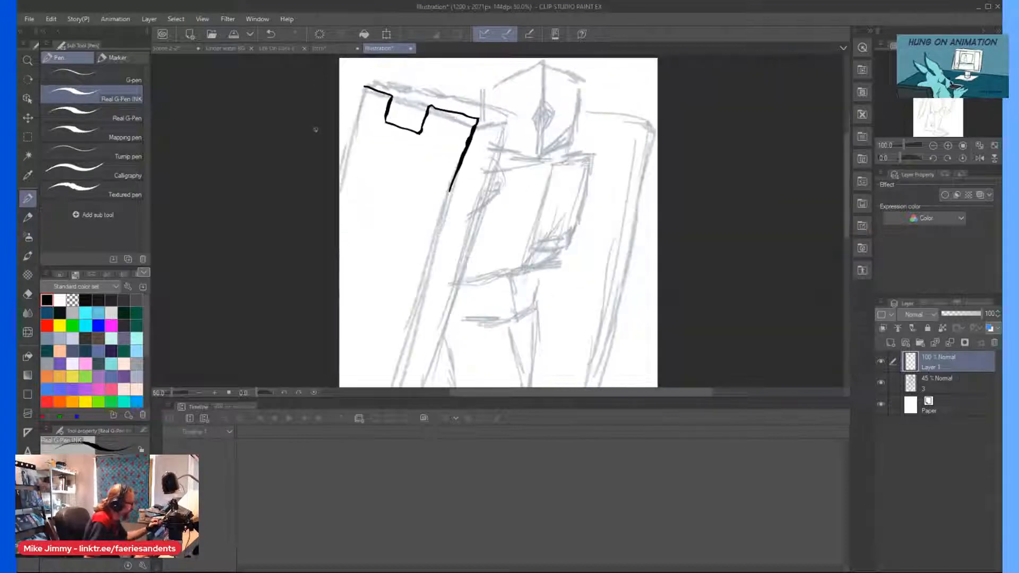
Ink the left slab's narrow top face between the square notch and the corner nearest the head.
scroll(480, 112, up, 2)
drag(488, 104, 553, 99)
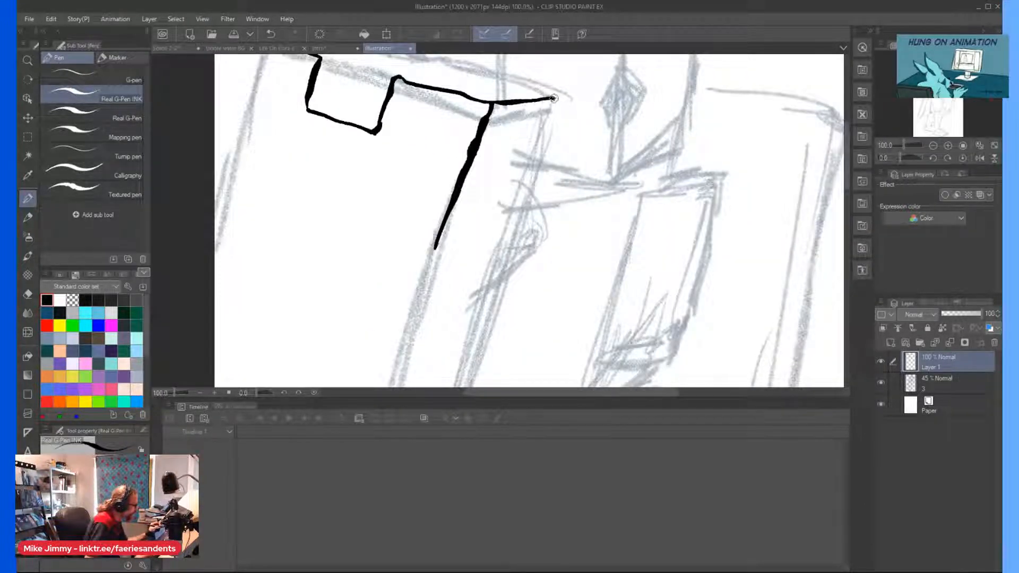
scroll(502, 122, down, 2)
scroll(503, 122, up, 2)
mouse_move(429, 120)
mouse_down()
mouse_move(501, 110)
mouse_move(585, 139)
mouse_up()
scroll(499, 108, up, 2)
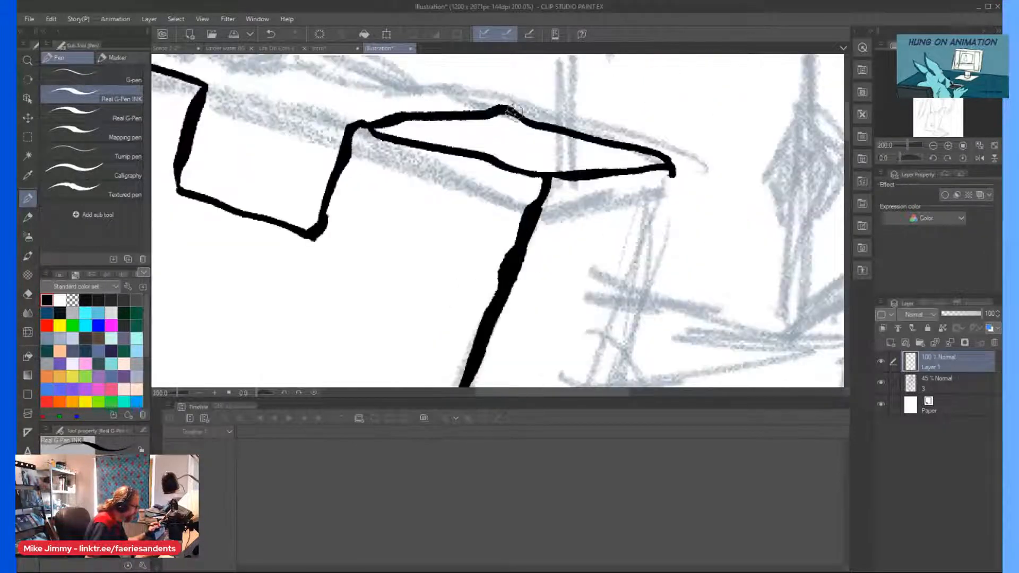
scroll(391, 88, down, 3)
scroll(266, 116, up, 2)
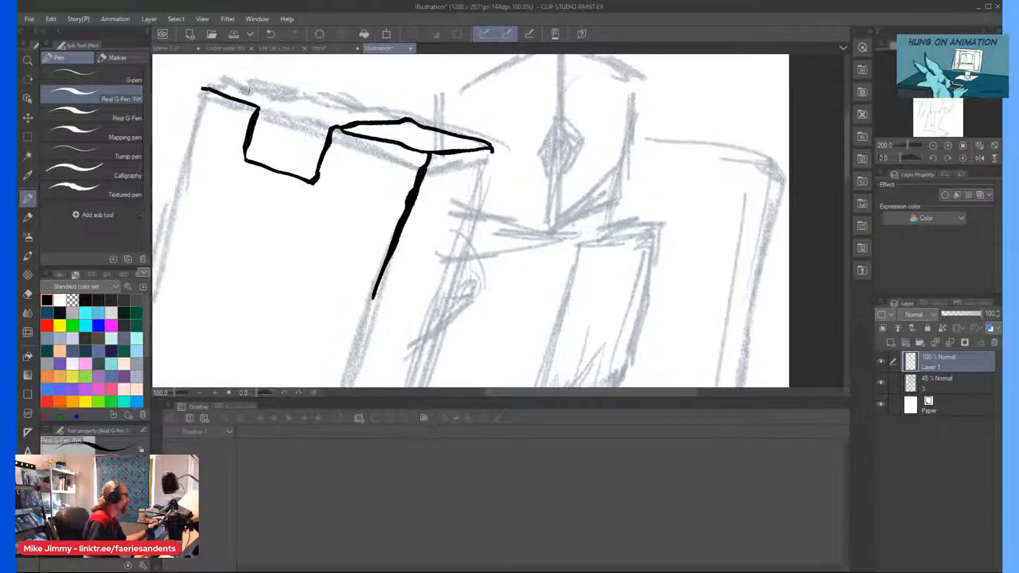
Ink the inner walls of the square notch in the left slab's top to give it depth.
mouse_move(265, 116)
mouse_down()
mouse_move(358, 108)
mouse_move(347, 183)
mouse_up()
mouse_move(247, 191)
mouse_down()
mouse_move(341, 184)
mouse_move(248, 191)
mouse_up()
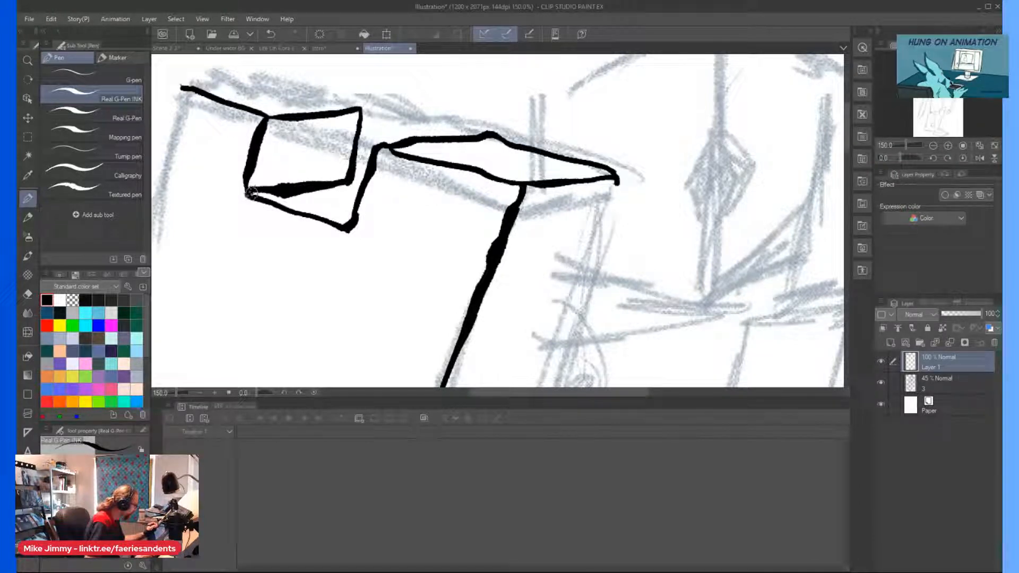
drag(349, 183, 362, 185)
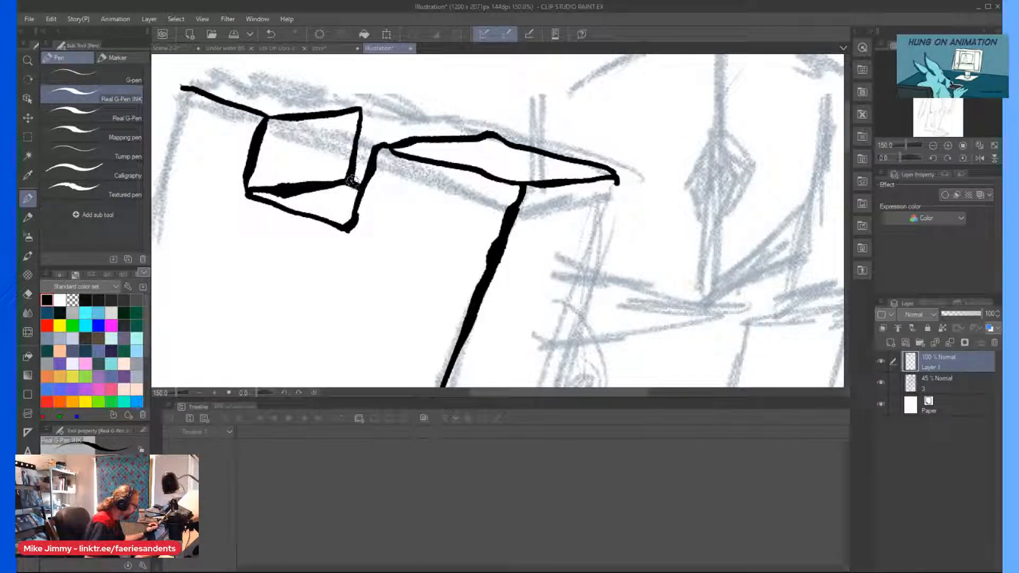
scroll(310, 158, down, 3)
scroll(209, 102, left, 2)
scroll(209, 102, up, 1)
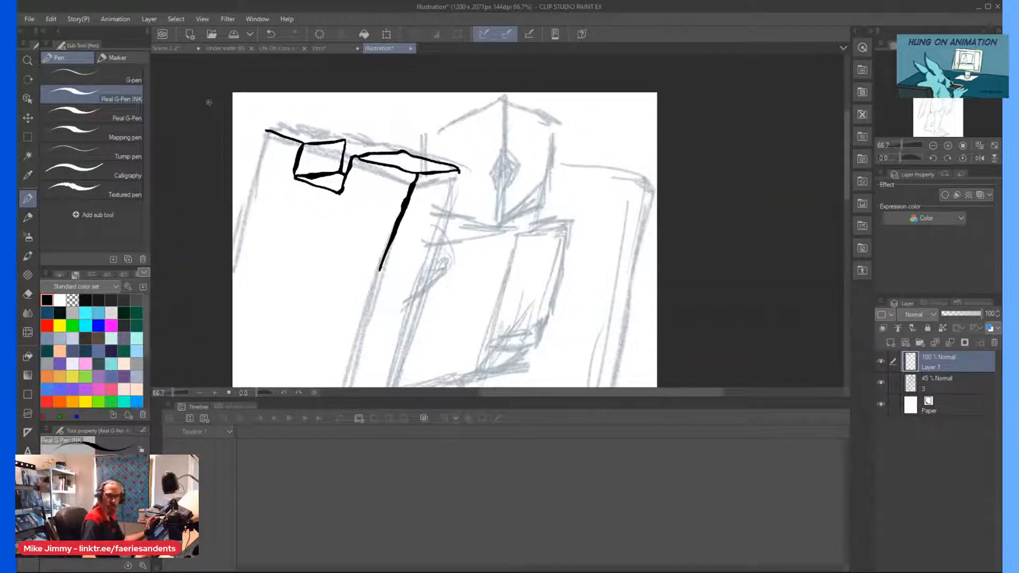
Ink the back and end edges of the slab's top face on the outer side of the notch.
scroll(297, 131, up, 3)
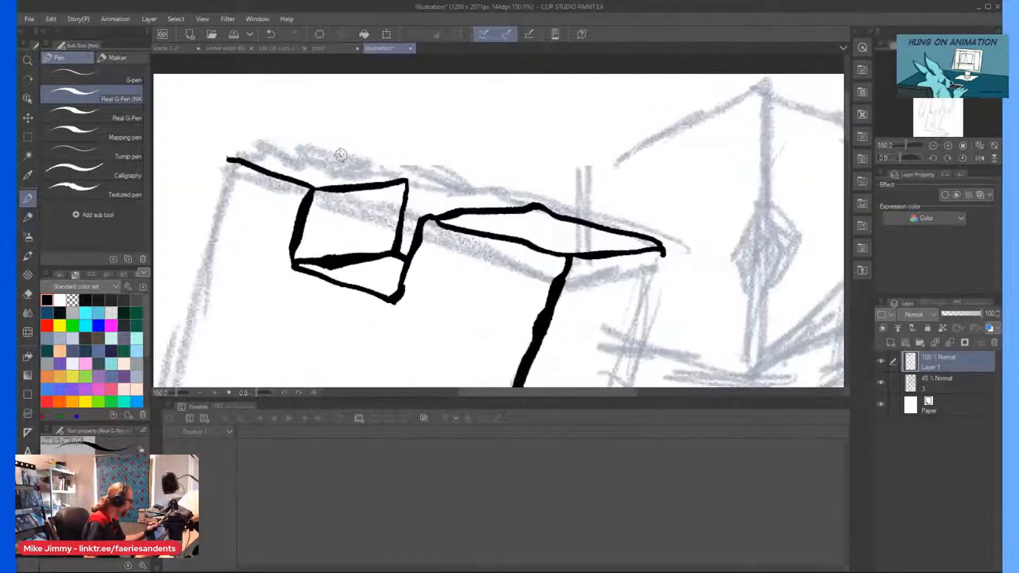
drag(318, 149, 407, 177)
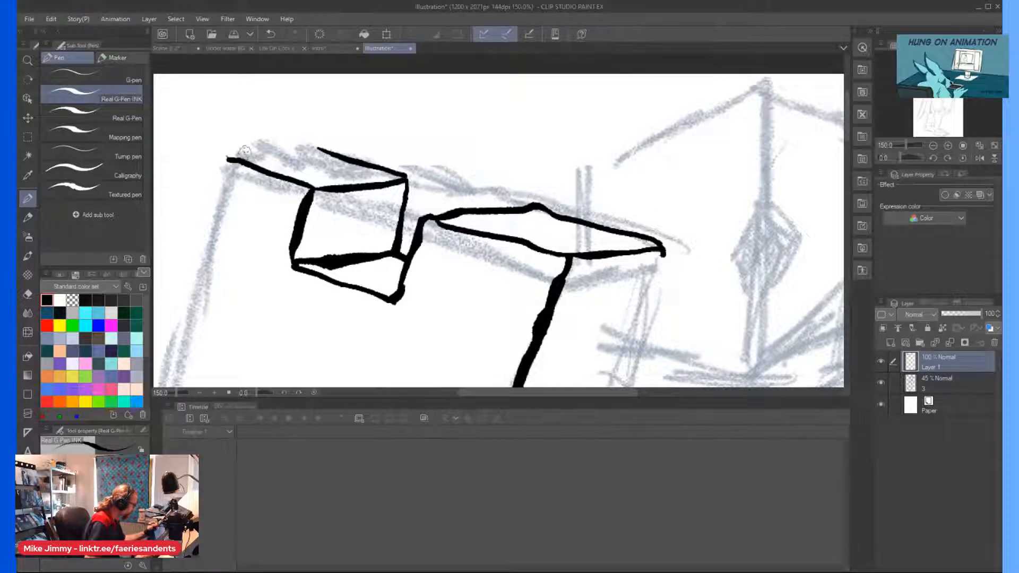
drag(325, 149, 213, 149)
scroll(205, 246, down, 5)
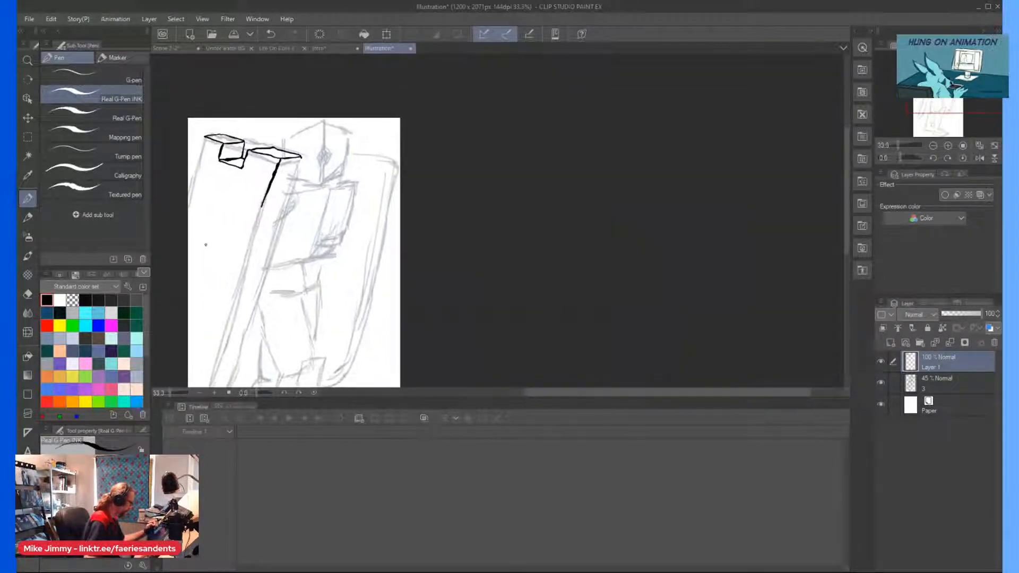
Ink the left slab's long edge nearest the body, from the top corner down to the curved lower tip.
scroll(271, 210, up, 2)
drag(308, 128, 273, 262)
scroll(269, 223, down, 3)
scroll(311, 250, down, 2)
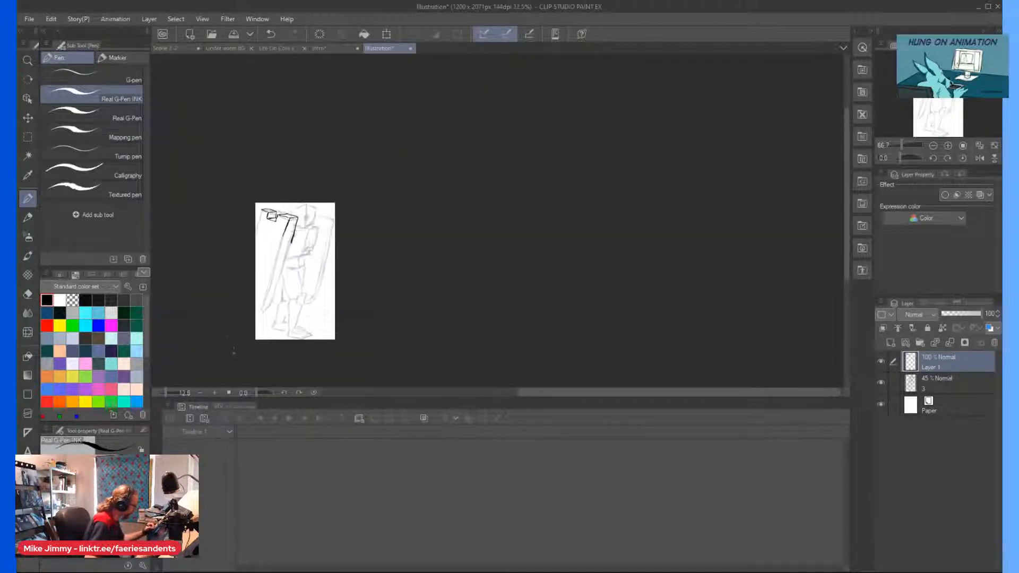
scroll(257, 330, up, 4)
scroll(339, 144, down, 1)
drag(322, 200, 327, 299)
scroll(378, 126, up, 1)
drag(372, 152, 298, 378)
scroll(313, 313, down, 4)
scroll(301, 354, up, 4)
drag(340, 261, 319, 280)
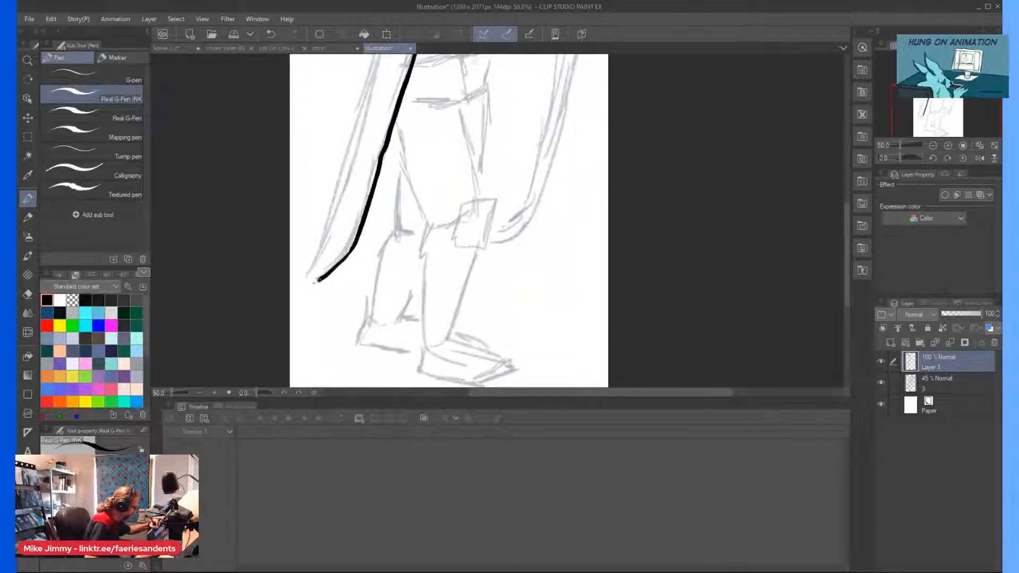
Ink the parallel front edge of the left slab from its upper line down to the lower tip.
drag(335, 202, 303, 275)
scroll(290, 247, down, 1)
drag(311, 216, 311, 227)
scroll(356, 71, up, 1)
drag(349, 155, 311, 282)
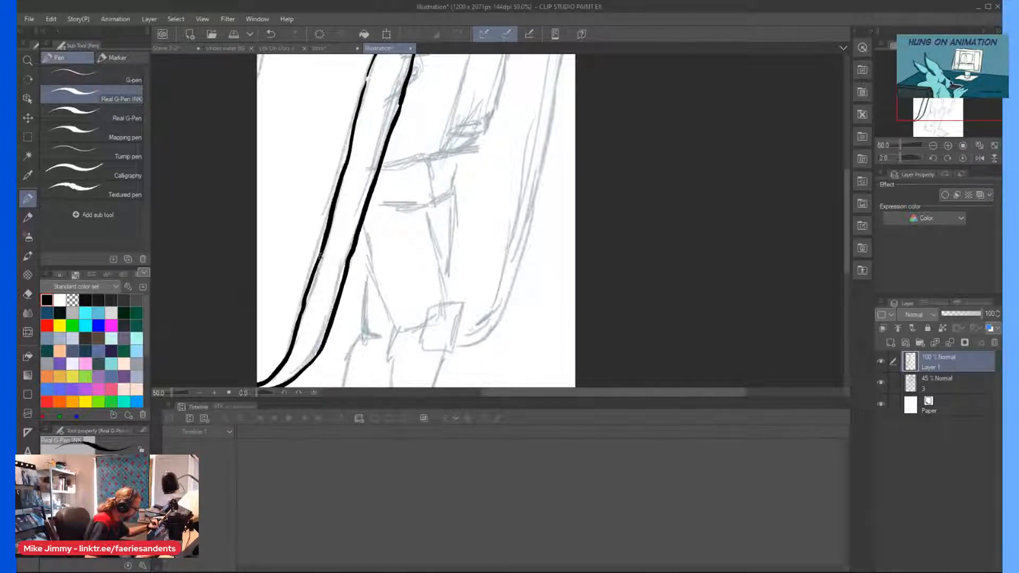
scroll(337, 143, down, 2)
drag(319, 93, 337, 116)
Erase the middle stretch of both long inked edges of the left slab to open a gap.
scroll(329, 112, up, 2)
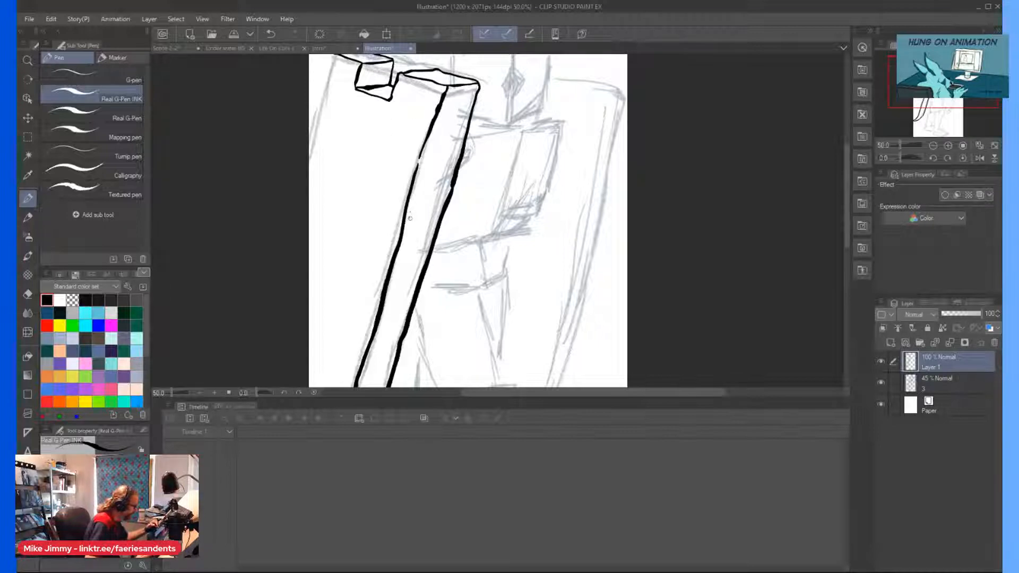
drag(405, 219, 377, 317)
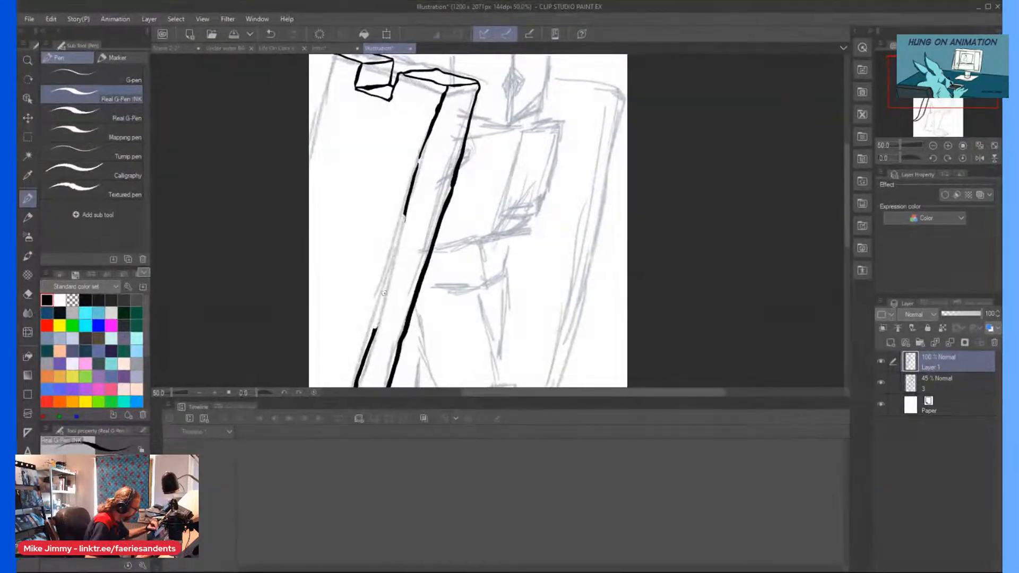
mouse_move(436, 231)
mouse_down()
mouse_move(417, 308)
mouse_move(418, 286)
mouse_up()
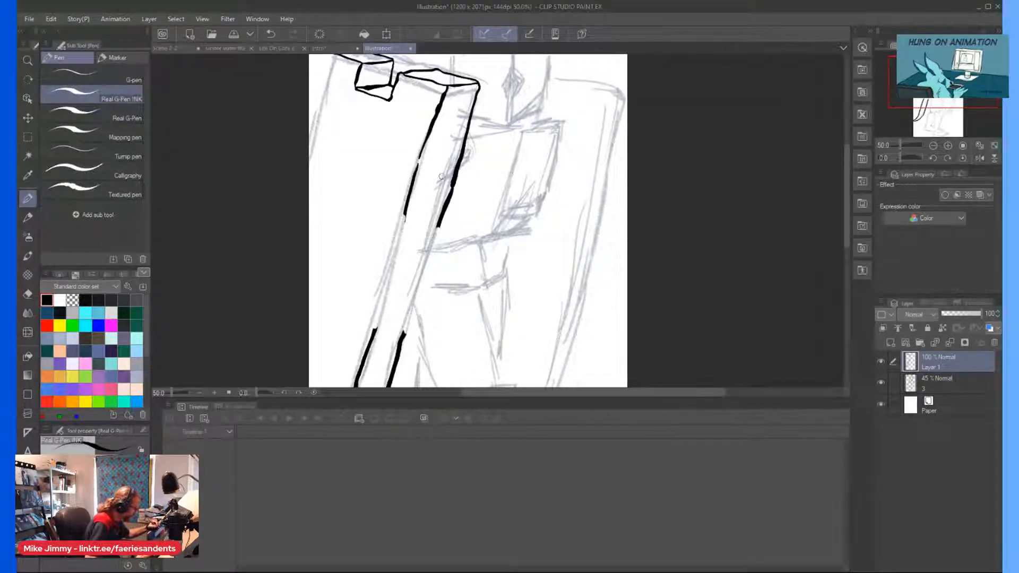
Ink an angular notch with a thickness face across the gap in the left slab's long side.
drag(419, 220, 405, 218)
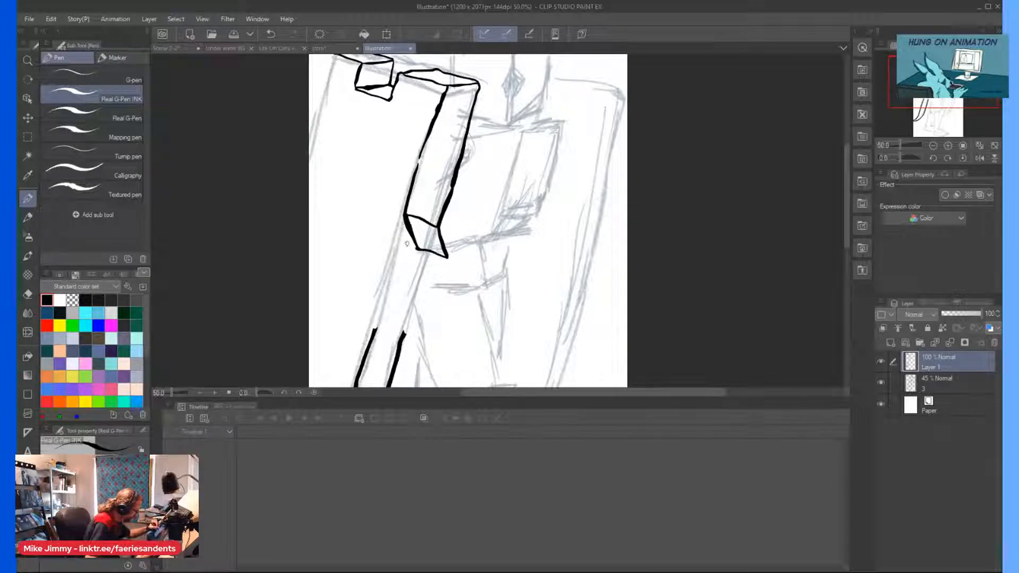
drag(417, 249, 414, 261)
drag(402, 314, 404, 319)
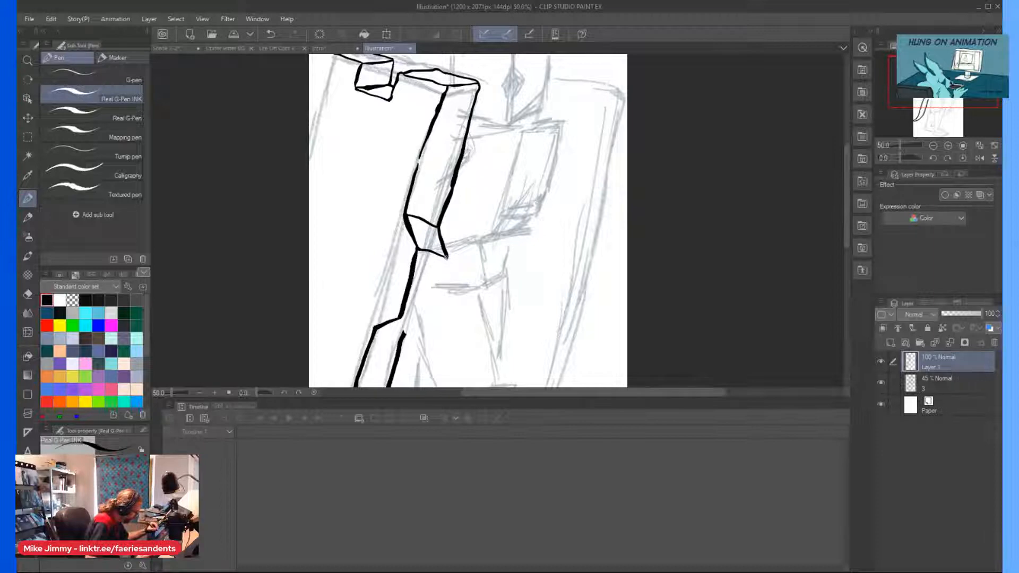
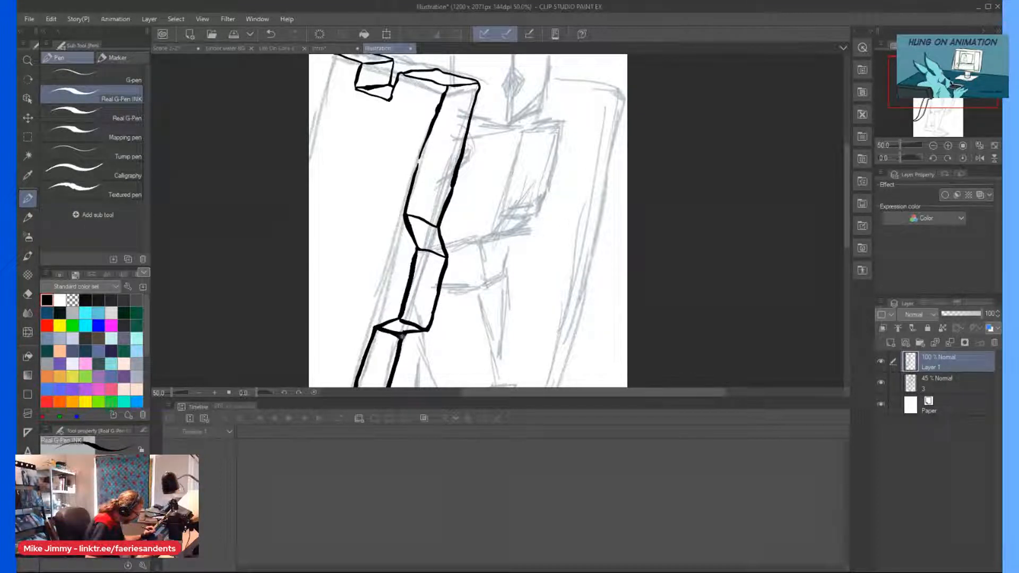
Ink the outer long edge of the left slab downward from its top outer corner.
scroll(360, 273, down, 4)
scroll(314, 216, up, 3)
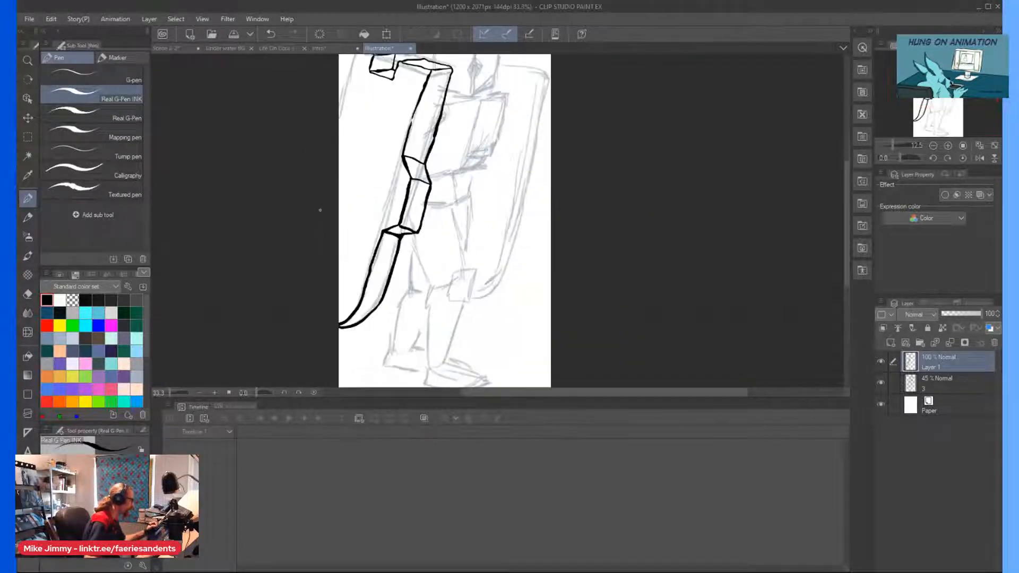
scroll(350, 160, up, 1)
scroll(349, 160, down, 1)
scroll(370, 69, up, 2)
drag(364, 93, 340, 180)
scroll(339, 159, down, 1)
scroll(353, 76, up, 1)
scroll(353, 76, up, 1)
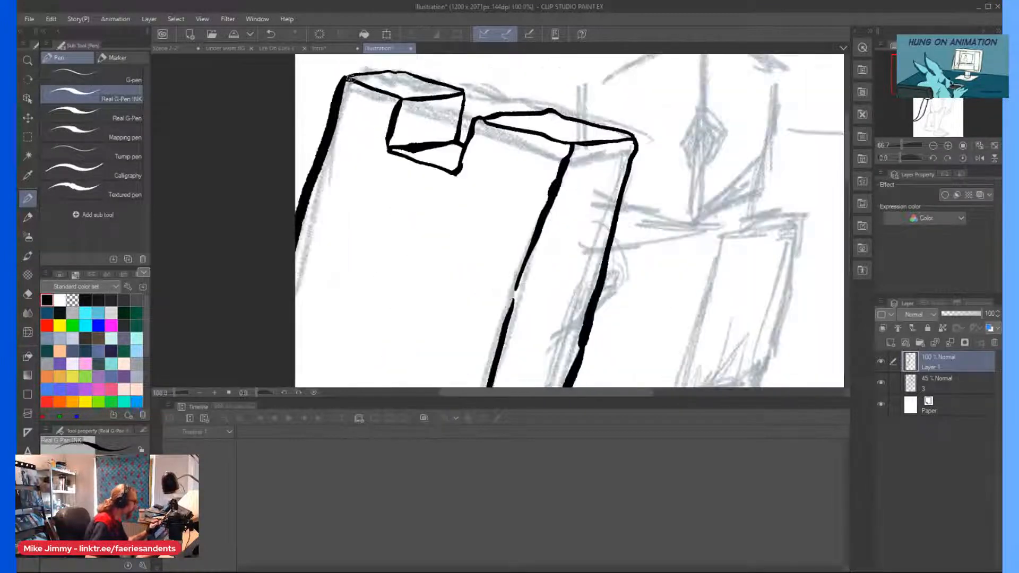
Thicken the outline along the slab's top, around the square notch and over the corner nearest the body.
mouse_move(352, 74)
mouse_down()
mouse_move(392, 69)
mouse_move(451, 86)
mouse_up()
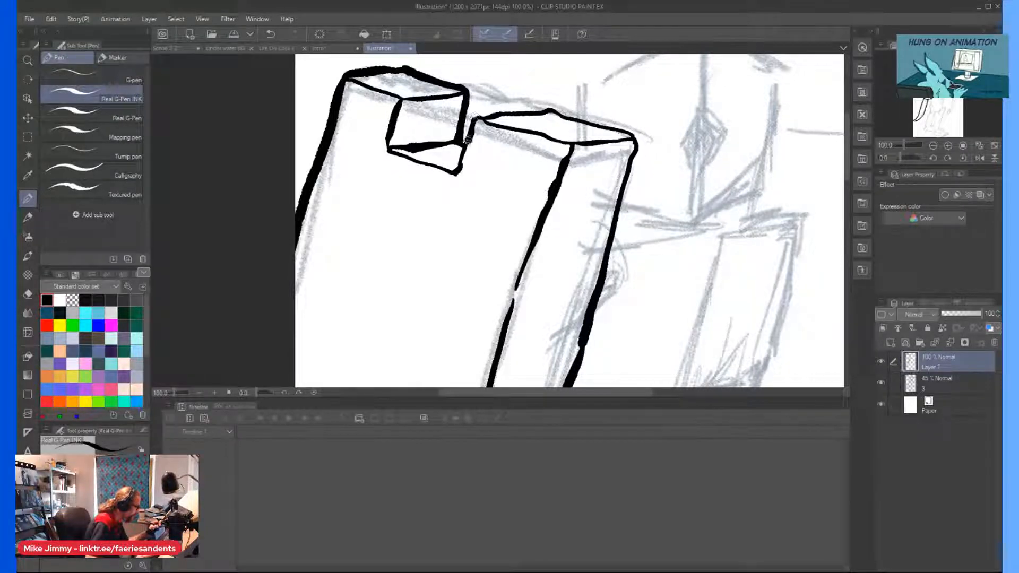
drag(455, 169, 391, 150)
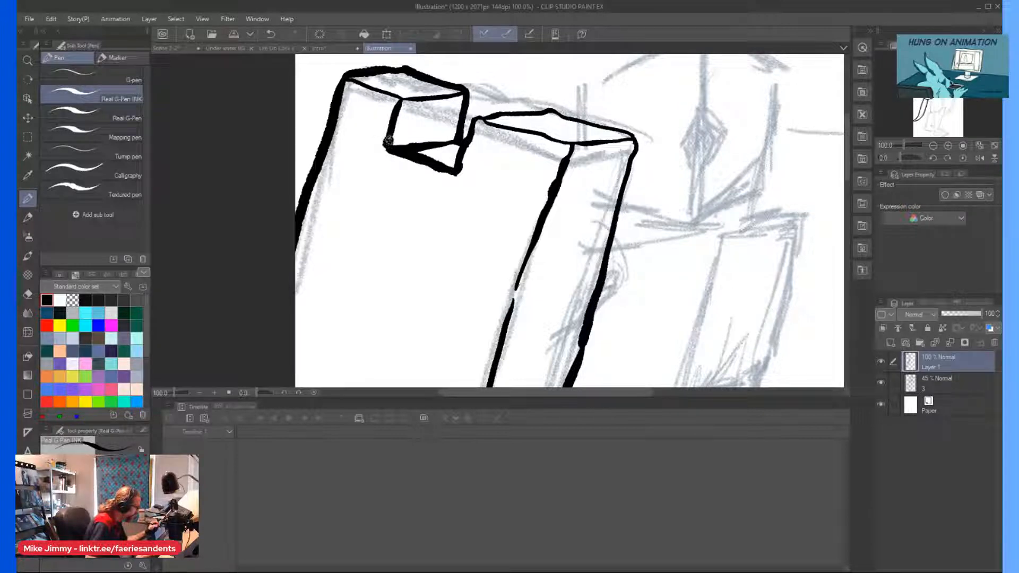
scroll(405, 134, down, 2)
scroll(458, 116, up, 2)
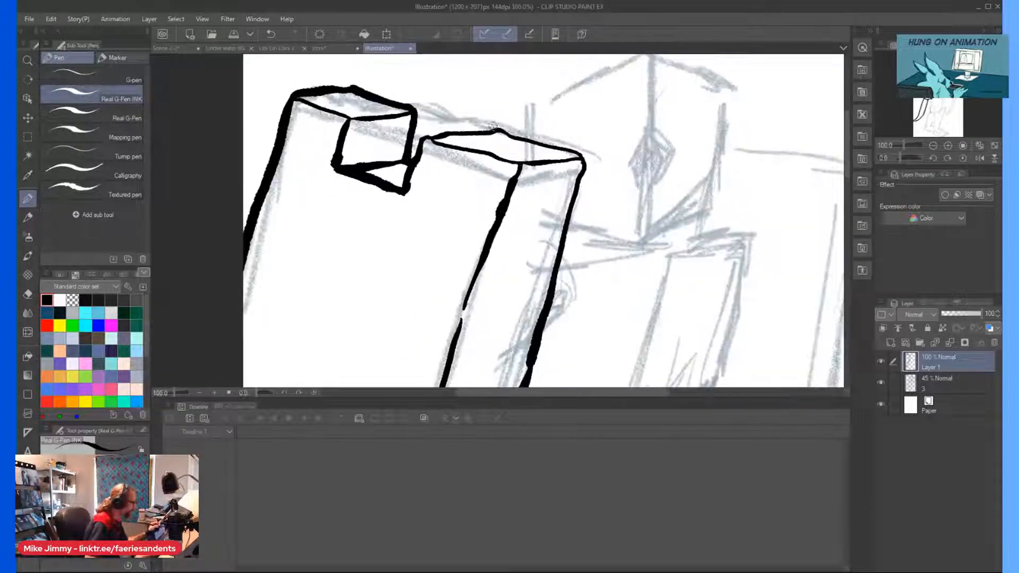
mouse_move(526, 138)
mouse_down()
mouse_move(580, 152)
mouse_move(575, 198)
mouse_up()
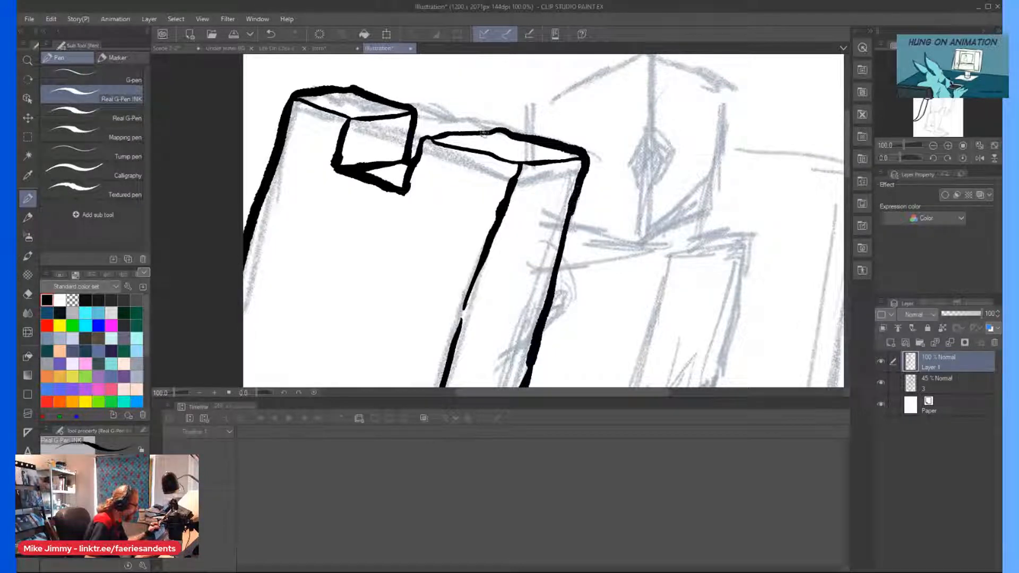
mouse_move(491, 130)
mouse_down()
mouse_move(423, 139)
mouse_move(412, 169)
mouse_up()
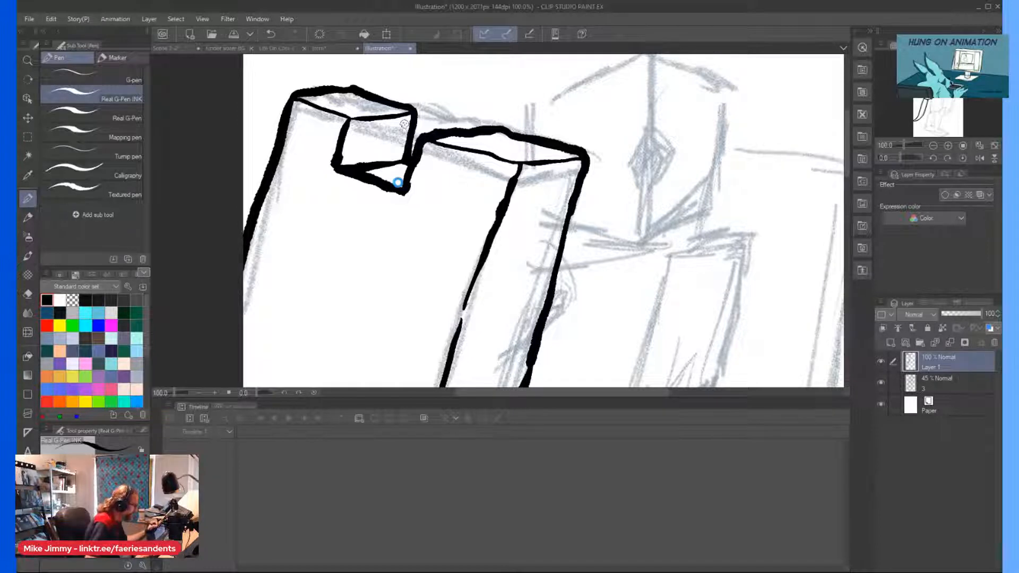
Ink a broken, jagged crack line down the slab's front face beside the angular side notch.
scroll(390, 157, down, 3)
drag(397, 292, 424, 265)
scroll(425, 265, up, 1)
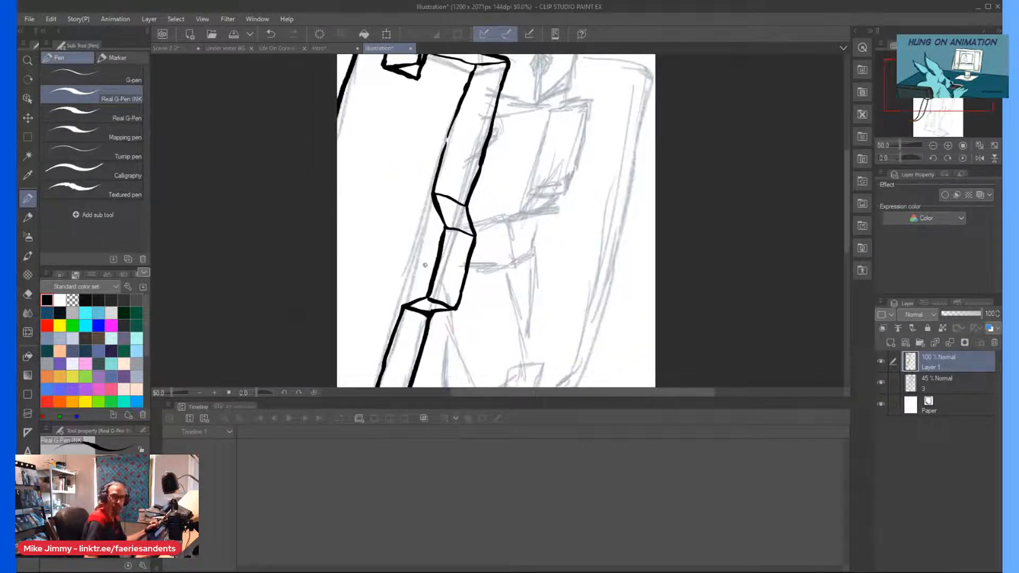
scroll(424, 265, up, 1)
drag(497, 145, 492, 158)
scroll(417, 142, down, 2)
drag(396, 142, 423, 168)
scroll(423, 168, up, 1)
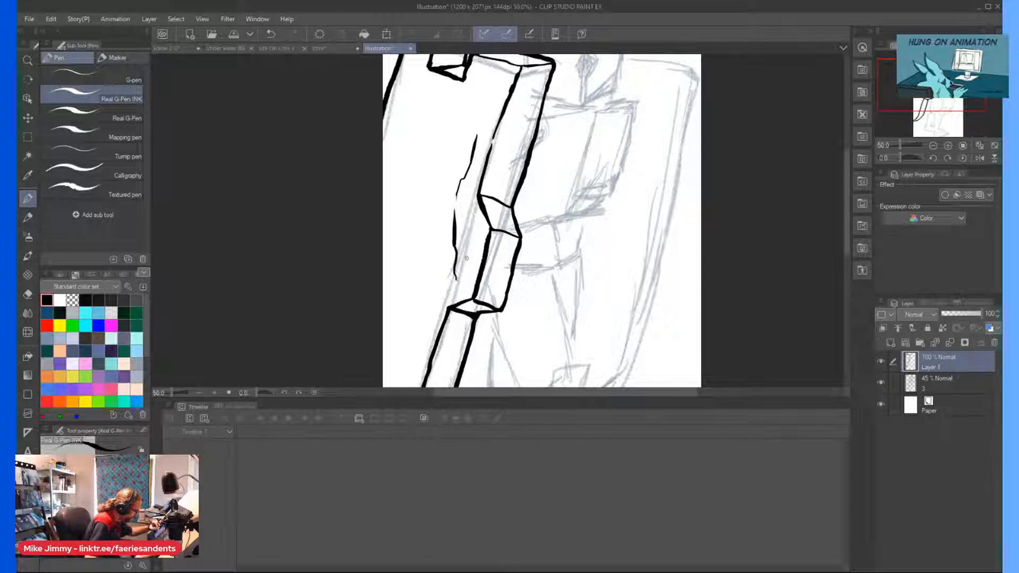
Ink wavy cracks and short grain marks on the slab's upper side face, plus small cracks beside the angular notch.
mouse_move(487, 220)
mouse_down()
mouse_move(482, 248)
mouse_move(479, 202)
mouse_move(496, 163)
mouse_move(530, 142)
mouse_move(503, 202)
mouse_up()
mouse_move(534, 107)
mouse_down()
mouse_move(536, 75)
mouse_move(520, 106)
mouse_move(513, 93)
mouse_move(510, 121)
mouse_move(512, 90)
mouse_up()
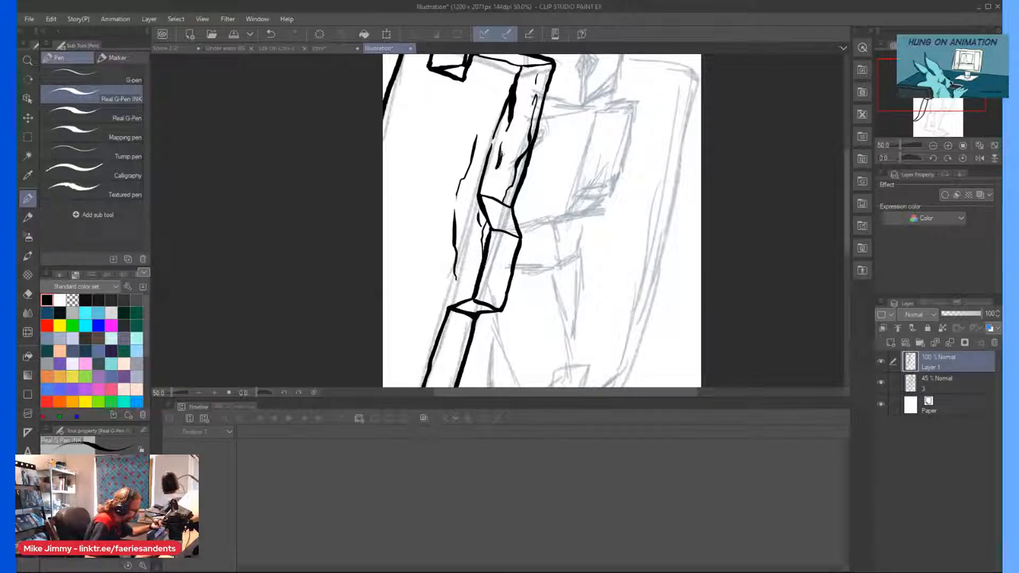
drag(500, 154, 503, 166)
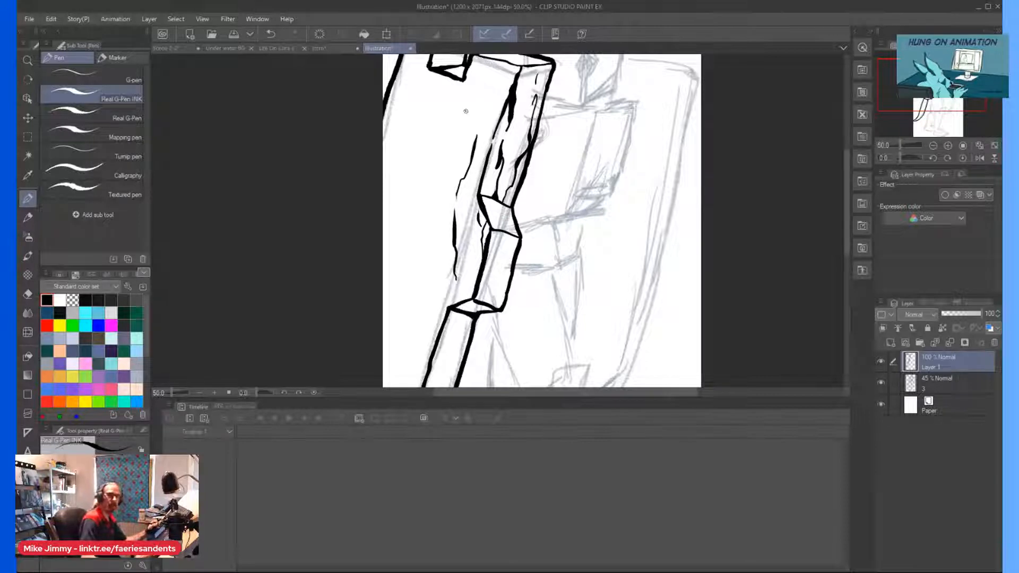
drag(466, 111, 471, 114)
scroll(467, 111, up, 1)
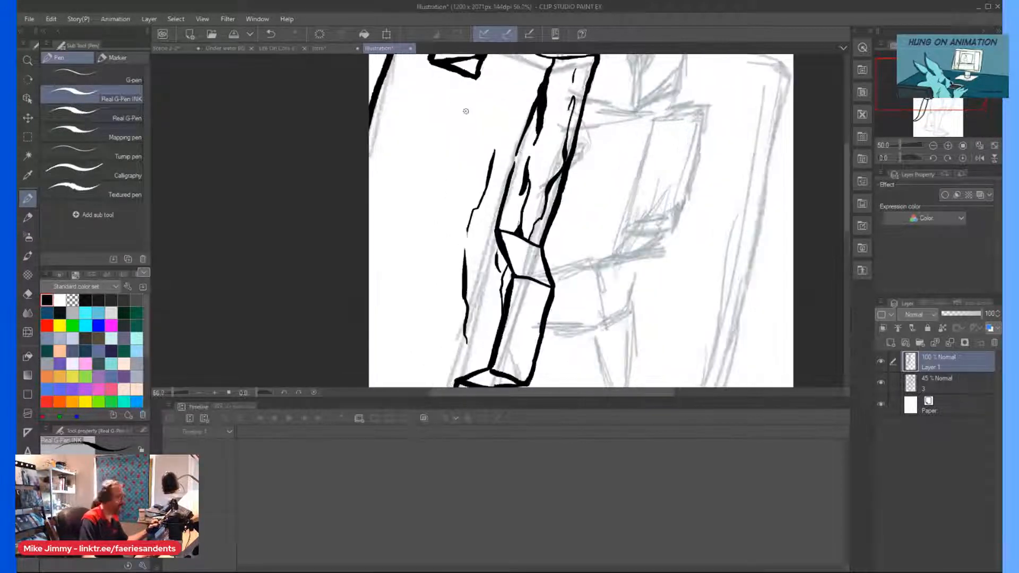
key(asciicircum)
scroll(516, 234, up, 2)
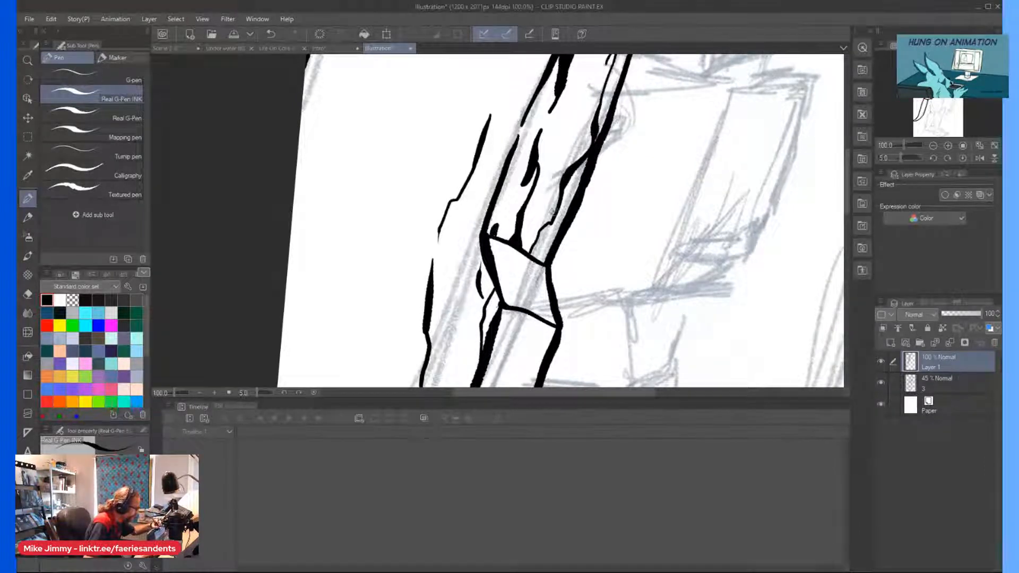
mouse_move(578, 133)
mouse_down()
mouse_move(582, 102)
mouse_move(565, 150)
mouse_move(579, 118)
mouse_up()
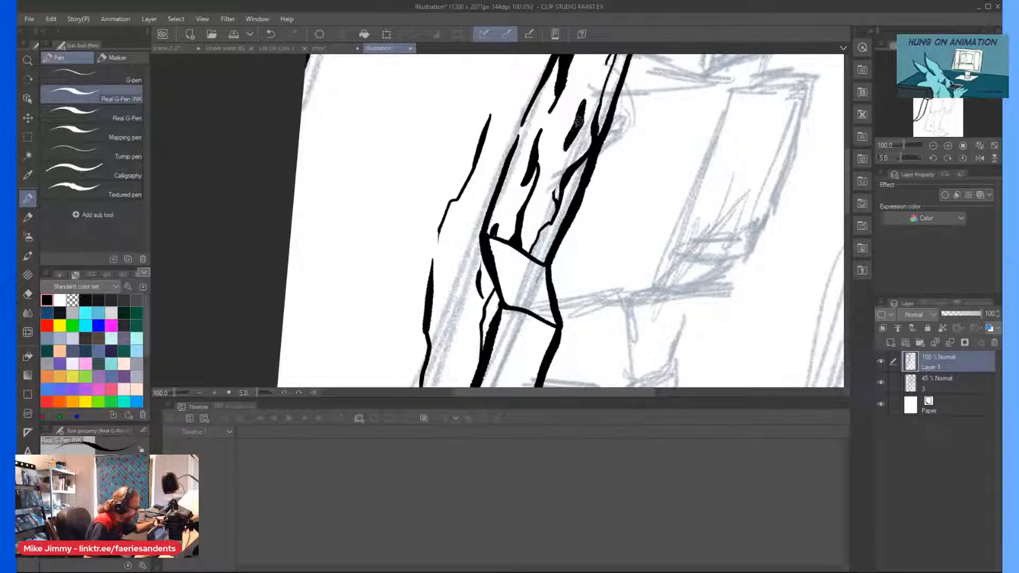
Fill the top of the upper side face with more vertical grain marks and thicken the crack base at the angular notch.
scroll(586, 78, down, 2)
key(minus)
key(minus)
key(minus)
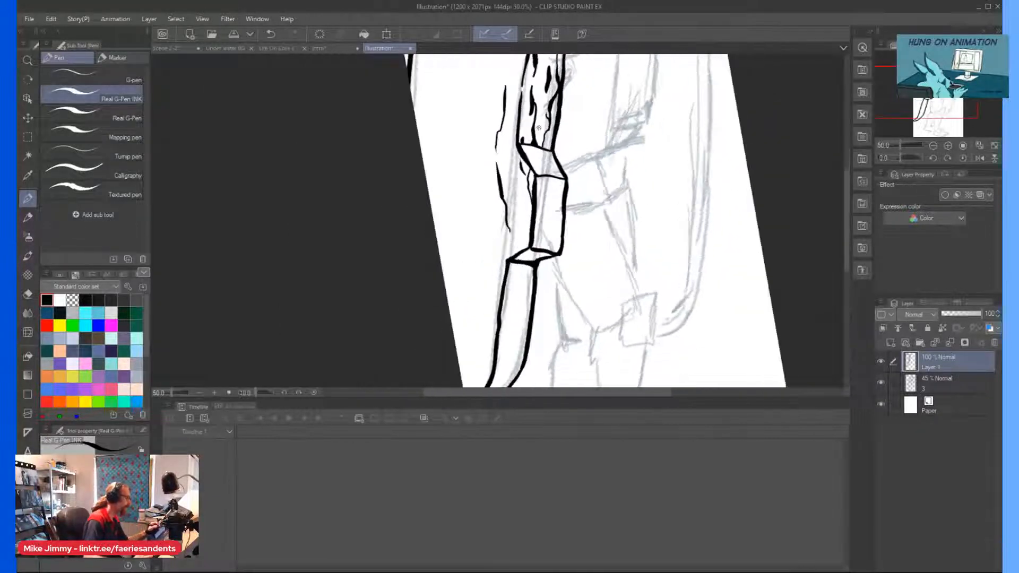
drag(541, 158, 538, 257)
scroll(539, 162, up, 2)
drag(550, 123, 549, 140)
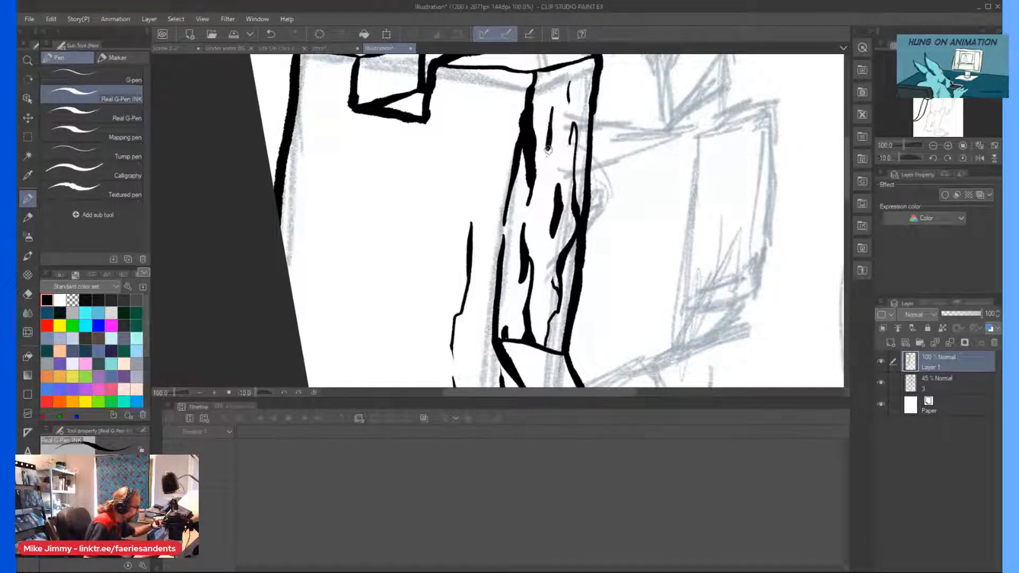
mouse_move(570, 143)
mouse_down()
mouse_move(578, 87)
mouse_move(579, 129)
mouse_move(577, 91)
mouse_move(567, 94)
mouse_up()
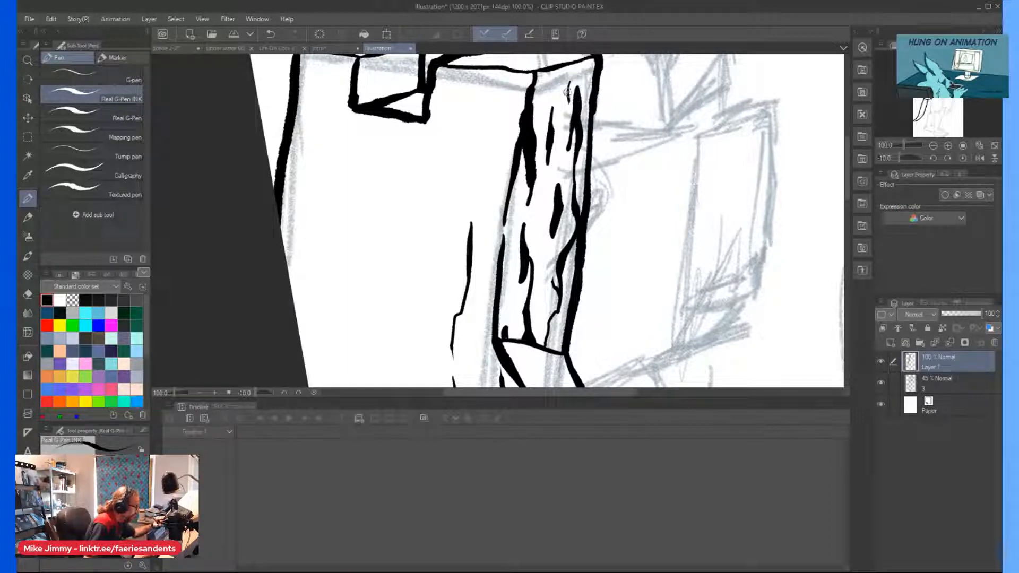
mouse_move(566, 130)
mouse_down()
mouse_move(569, 77)
mouse_move(563, 109)
mouse_up()
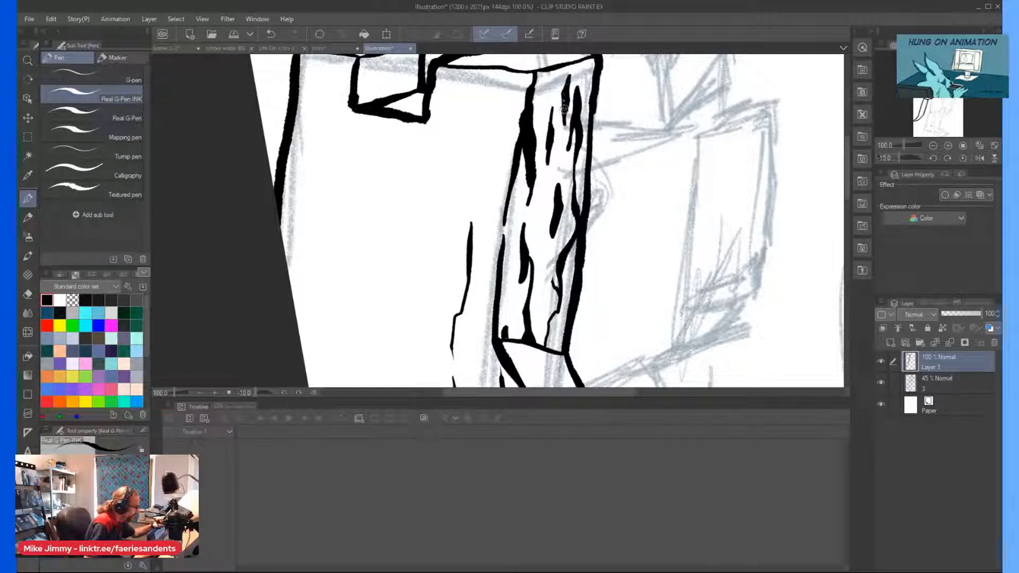
scroll(525, 69, down, 2)
scroll(531, 228, up, 3)
drag(529, 164, 528, 179)
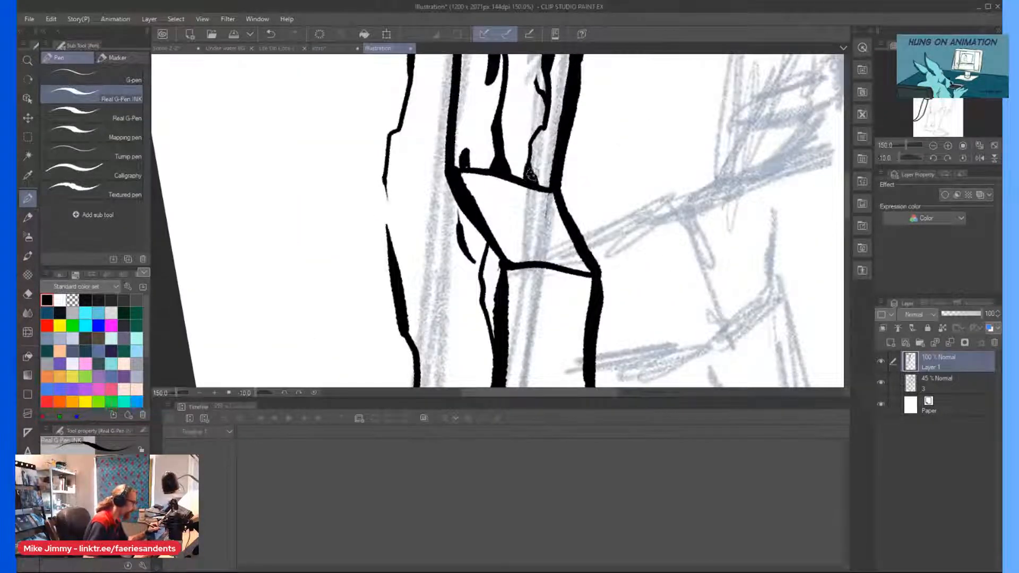
Texture the sloping face of the angular notch with short thick strokes growing from its upper and lower edges.
scroll(396, 110, down, 1)
scroll(444, 141, up, 1)
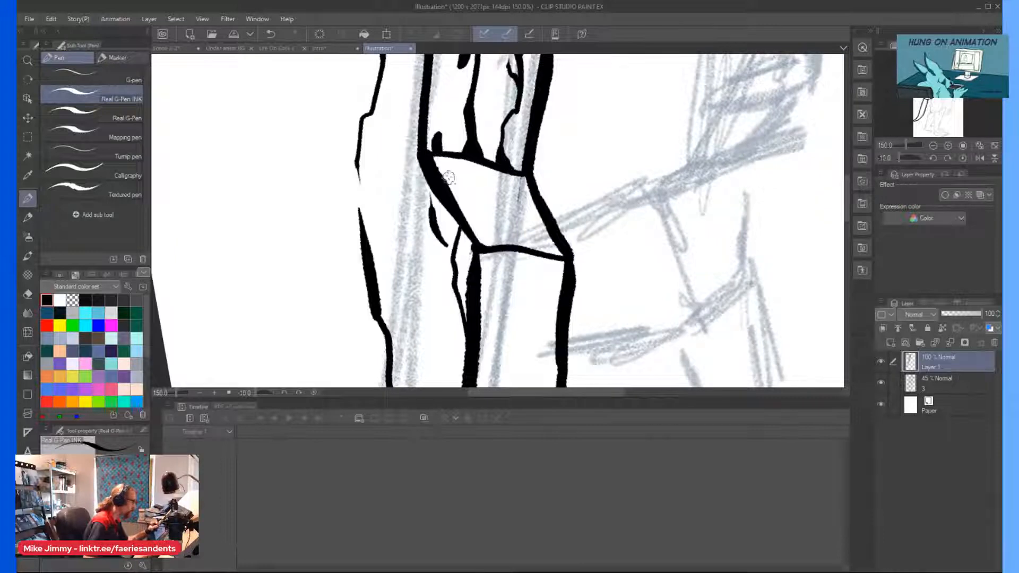
mouse_move(451, 158)
mouse_down()
mouse_move(466, 177)
mouse_move(461, 168)
mouse_up()
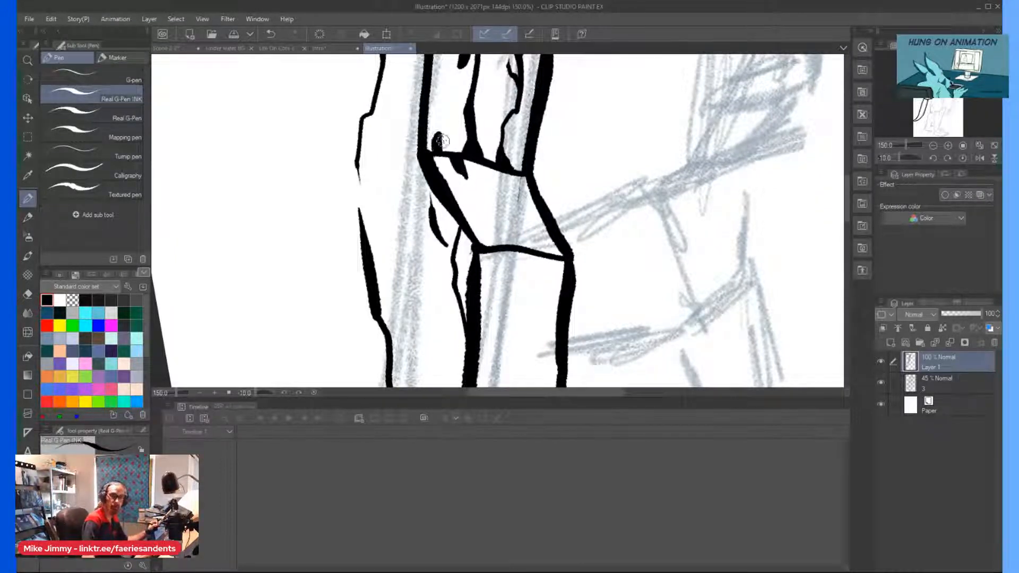
drag(510, 245, 493, 225)
drag(493, 225, 506, 245)
mouse_move(515, 193)
mouse_down()
mouse_move(530, 219)
mouse_move(507, 184)
mouse_move(545, 254)
mouse_move(517, 194)
mouse_move(528, 211)
mouse_move(522, 214)
mouse_up()
drag(493, 183, 490, 170)
mouse_move(495, 171)
mouse_down()
mouse_move(483, 194)
mouse_move(492, 212)
mouse_move(487, 194)
mouse_up()
scroll(482, 170, down, 2)
scroll(474, 181, up, 2)
drag(447, 145, 496, 178)
scroll(478, 154, down, 1)
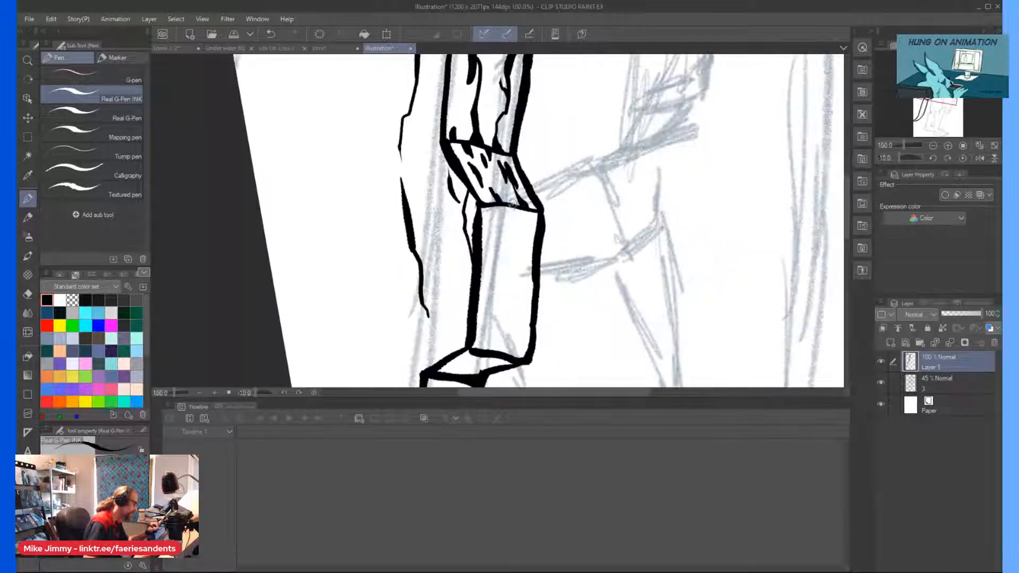
scroll(511, 204, up, 2)
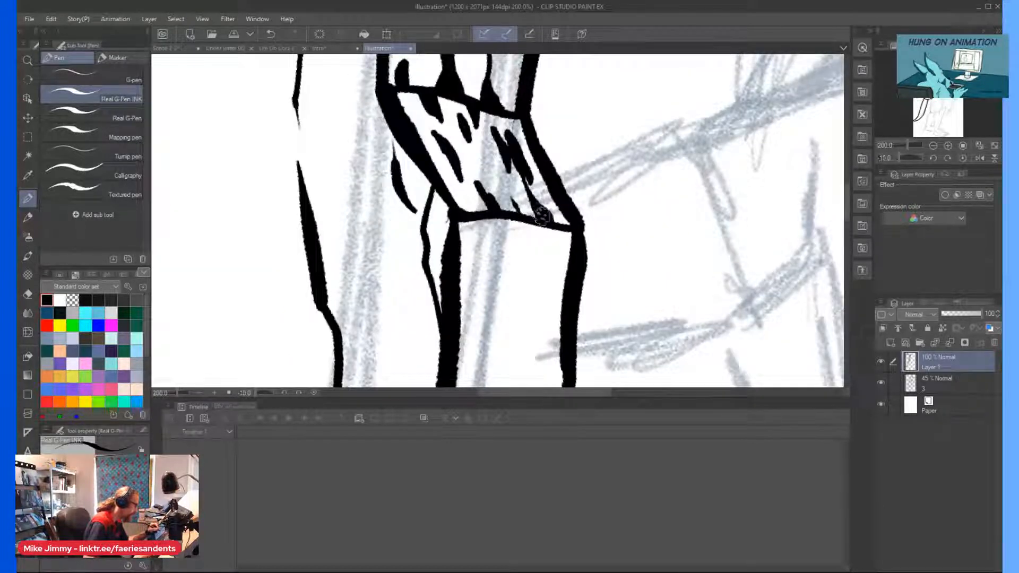
mouse_move(539, 223)
mouse_down()
mouse_move(545, 266)
mouse_move(543, 232)
mouse_up()
Ink grain marks on the lower ledge and on the side face between the angular notch and that ledge.
scroll(402, 163, down, 2)
mouse_move(431, 341)
mouse_down()
mouse_move(444, 329)
mouse_move(412, 321)
mouse_move(386, 346)
mouse_move(397, 326)
mouse_up()
scroll(444, 329, up, 2)
mouse_move(440, 358)
mouse_down()
mouse_move(439, 349)
mouse_move(443, 356)
mouse_move(414, 367)
mouse_up()
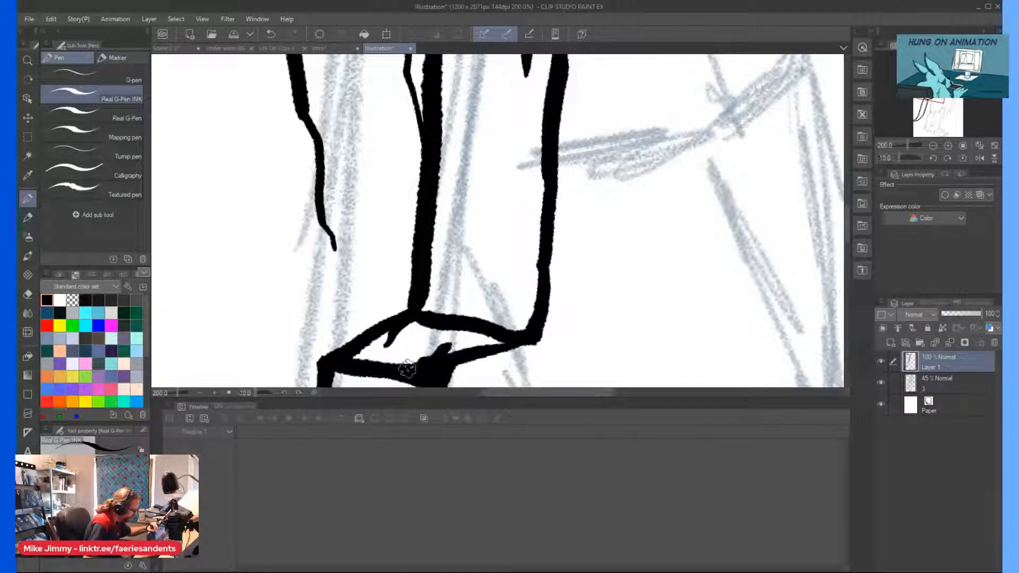
mouse_move(470, 318)
mouse_down()
mouse_move(475, 257)
mouse_move(478, 324)
mouse_move(473, 271)
mouse_move(474, 311)
mouse_move(499, 230)
mouse_move(493, 172)
mouse_move(493, 267)
mouse_move(493, 214)
mouse_move(511, 189)
mouse_up()
scroll(454, 127, down, 3)
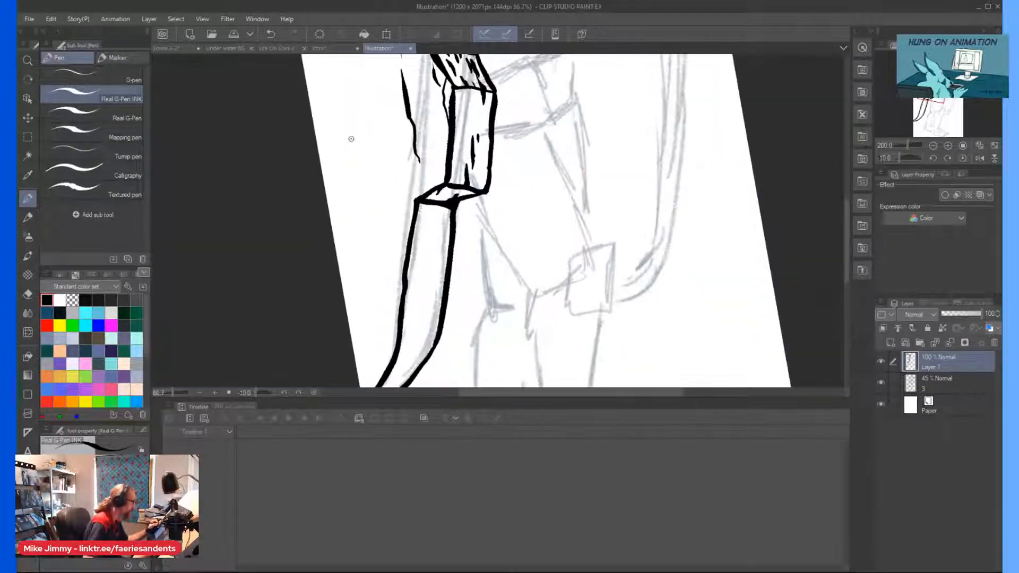
scroll(479, 128, up, 2)
drag(474, 102, 461, 212)
mouse_move(507, 127)
mouse_down()
mouse_move(522, 150)
mouse_move(526, 199)
mouse_up()
Ink a diagonal crack across the curved lower section and a jagged crack joining it from the ledge above.
scroll(457, 146, down, 2)
scroll(361, 152, up, 1)
mouse_move(377, 192)
mouse_down()
mouse_move(372, 266)
mouse_move(376, 253)
mouse_move(343, 307)
mouse_up()
scroll(372, 266, down, 3)
scroll(321, 341, up, 2)
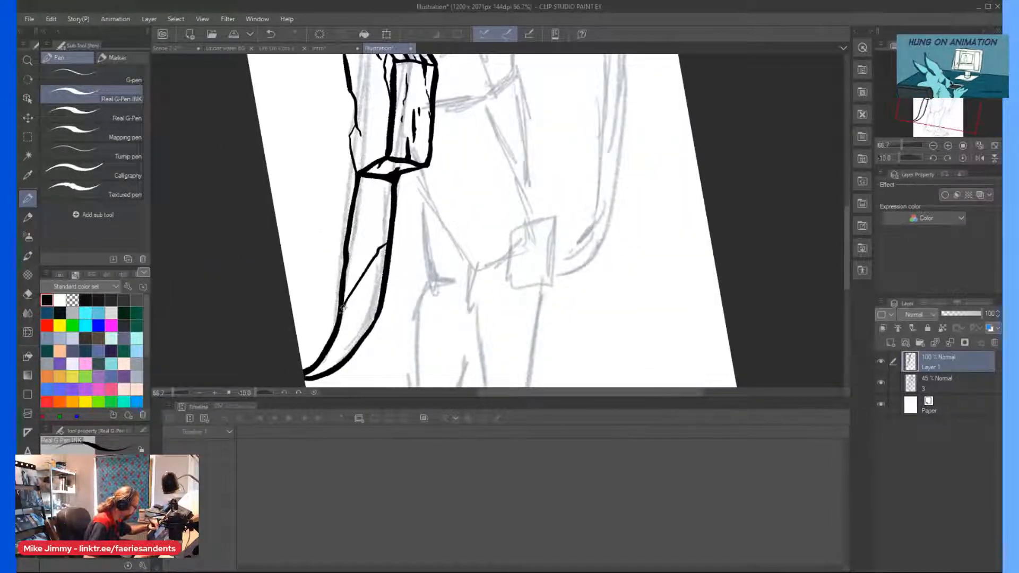
drag(372, 179, 371, 210)
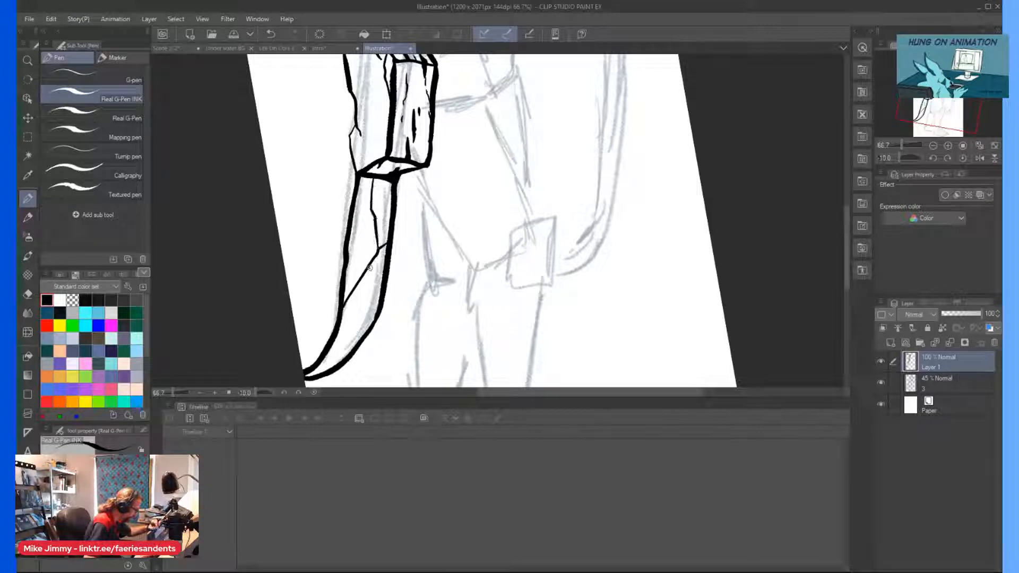
scroll(357, 244, down, 2)
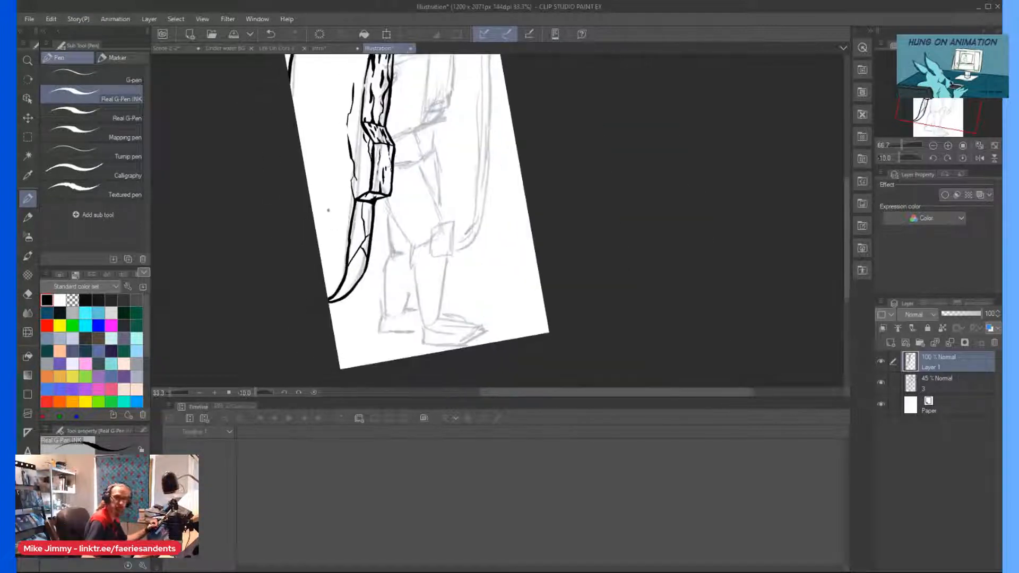
Ink long branching cracks over the slab's front face, from the square top notch to the outer edge and lower tip.
key(asciicircum)
key(asciicircum)
key(asciicircum)
scroll(341, 274, up, 2)
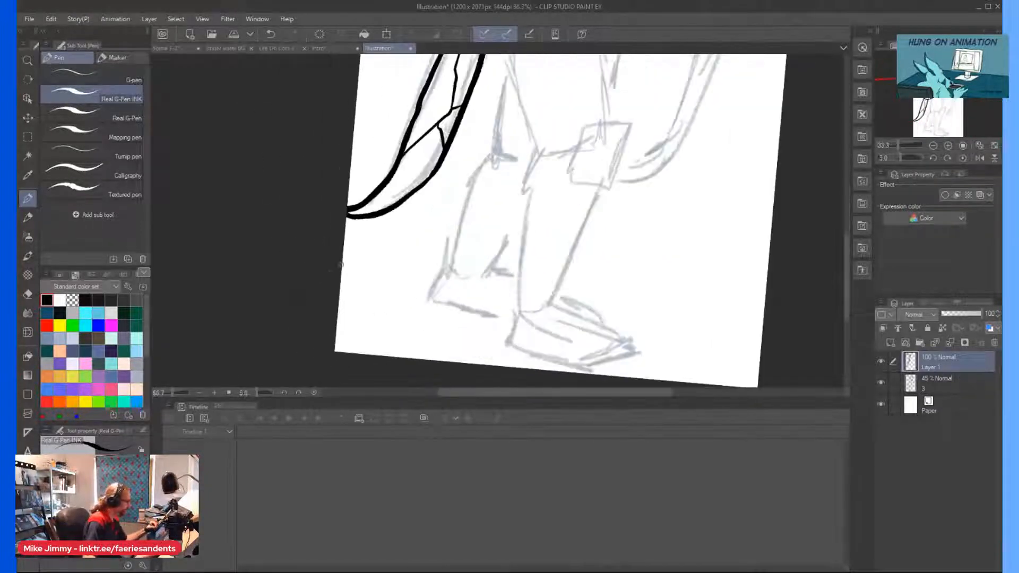
mouse_move(390, 185)
mouse_down()
mouse_move(379, 210)
mouse_move(390, 210)
mouse_up()
scroll(372, 165, down, 2)
mouse_move(397, 78)
mouse_down()
mouse_move(418, 98)
mouse_move(419, 124)
mouse_move(365, 173)
mouse_move(387, 217)
mouse_move(389, 183)
mouse_up()
scroll(422, 99, up, 1)
scroll(390, 135, down, 2)
drag(402, 60, 408, 122)
scroll(414, 99, up, 1)
drag(440, 59, 442, 76)
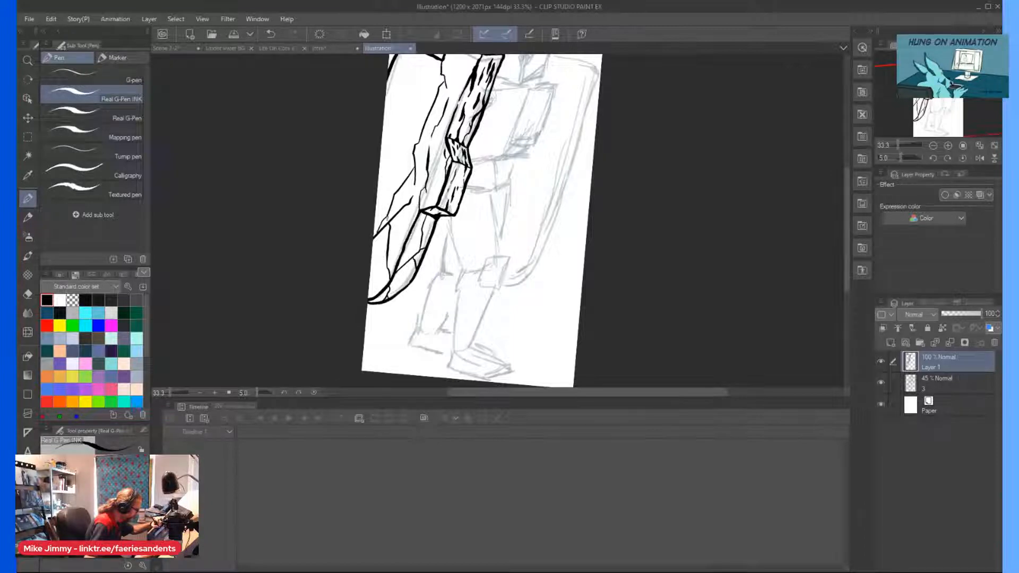
Ink a crack from beside the square top notch, branching to the outer edge and down into the main front-face crack.
scroll(394, 128, down, 1)
scroll(424, 63, up, 2)
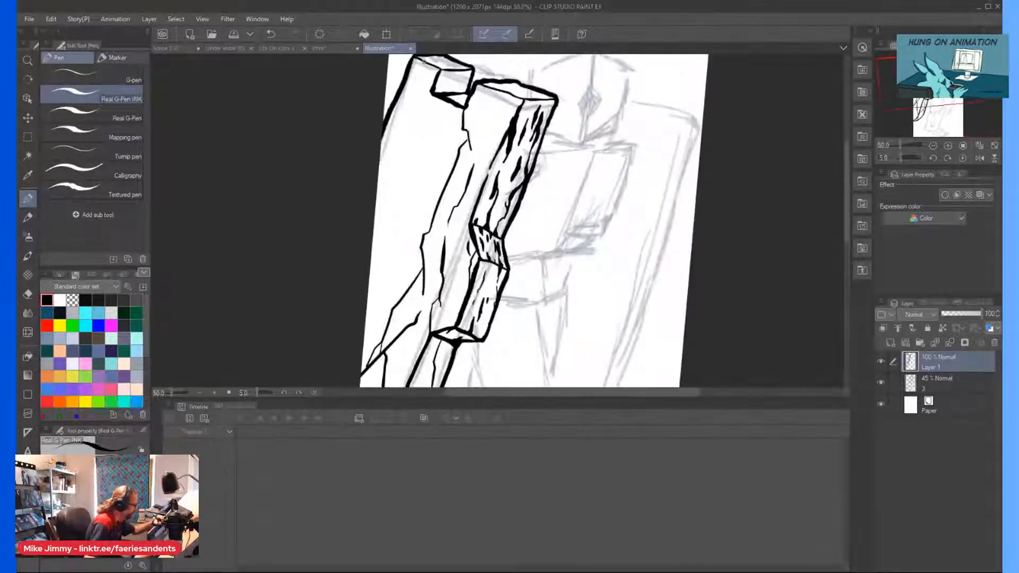
drag(425, 87, 399, 159)
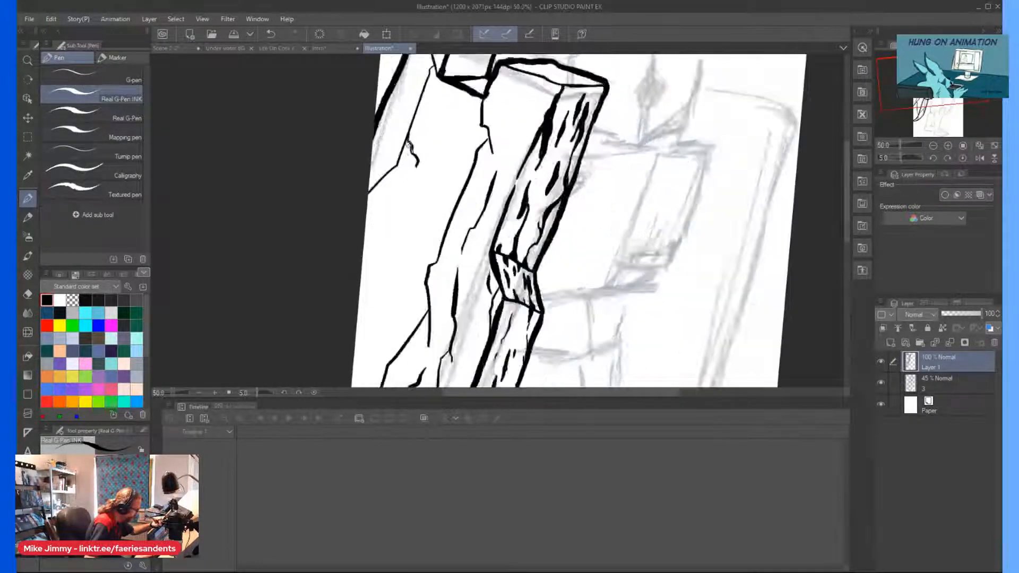
scroll(412, 154, up, 4)
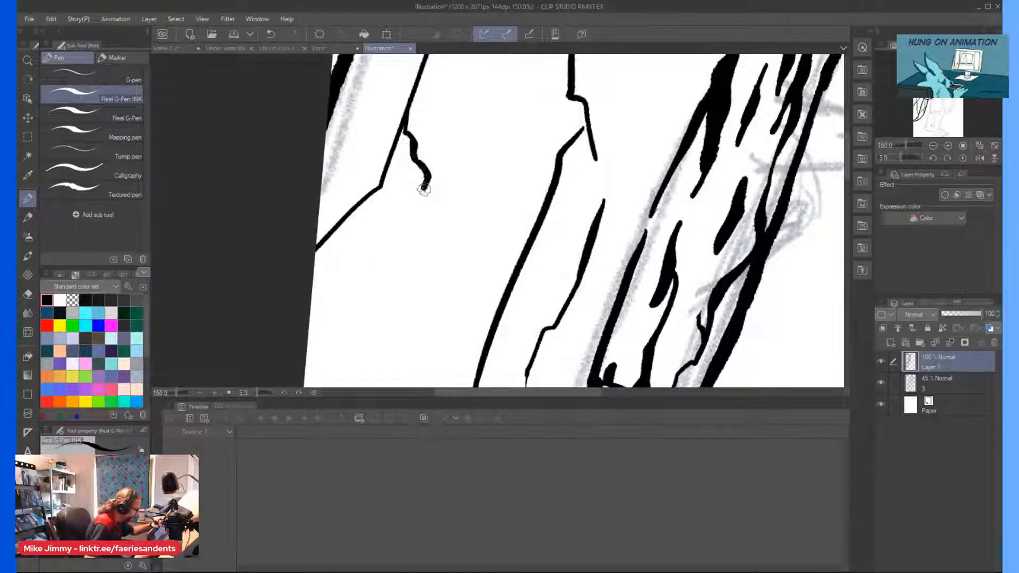
scroll(412, 154, down, 3)
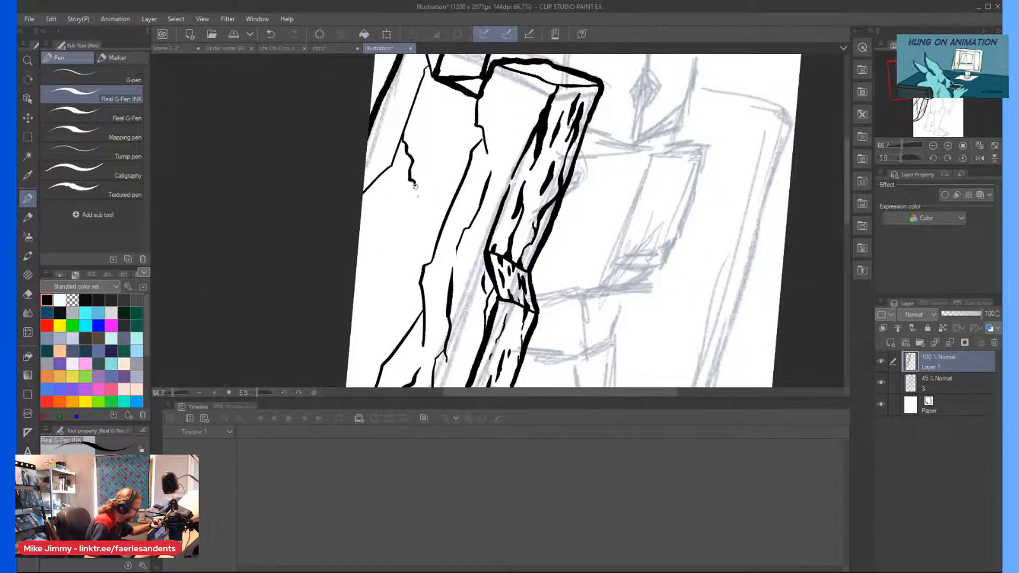
drag(415, 183, 427, 262)
scroll(419, 145, down, 1)
scroll(491, 101, up, 1)
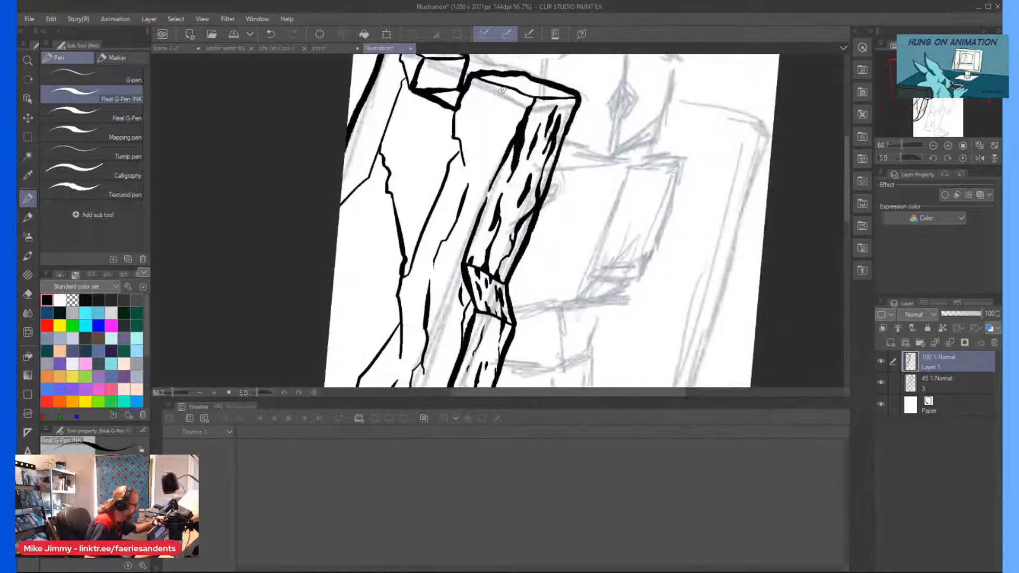
Ink a crack from the slab's top edge down to the side face and short grain marks below the square notch.
drag(502, 104, 507, 155)
scroll(507, 154, down, 1)
scroll(438, 75, up, 2)
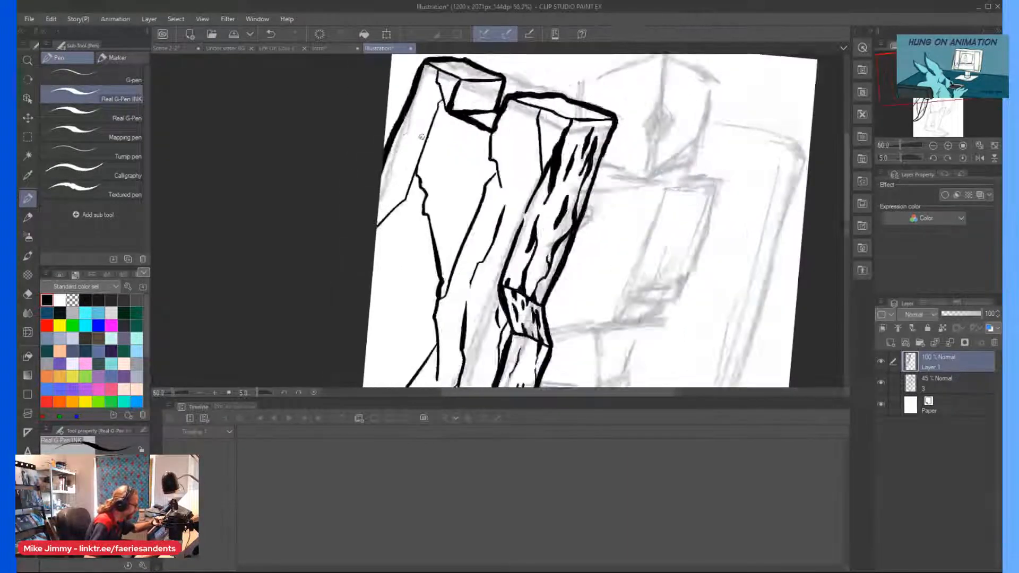
mouse_move(440, 66)
mouse_down()
mouse_move(435, 114)
mouse_move(490, 150)
mouse_move(488, 167)
mouse_move(493, 126)
mouse_move(492, 159)
mouse_move(487, 140)
mouse_move(481, 165)
mouse_up()
drag(467, 249, 459, 271)
Ink heavy black wedge marks at the slab's outer edge and along the crack on its lower front face.
scroll(465, 249, down, 2)
scroll(414, 293, up, 2)
mouse_move(396, 308)
mouse_down()
mouse_move(414, 278)
mouse_move(395, 332)
mouse_up()
mouse_move(411, 284)
mouse_down()
mouse_move(394, 332)
mouse_move(405, 292)
mouse_move(397, 303)
mouse_move(394, 352)
mouse_up()
scroll(404, 250, down, 3)
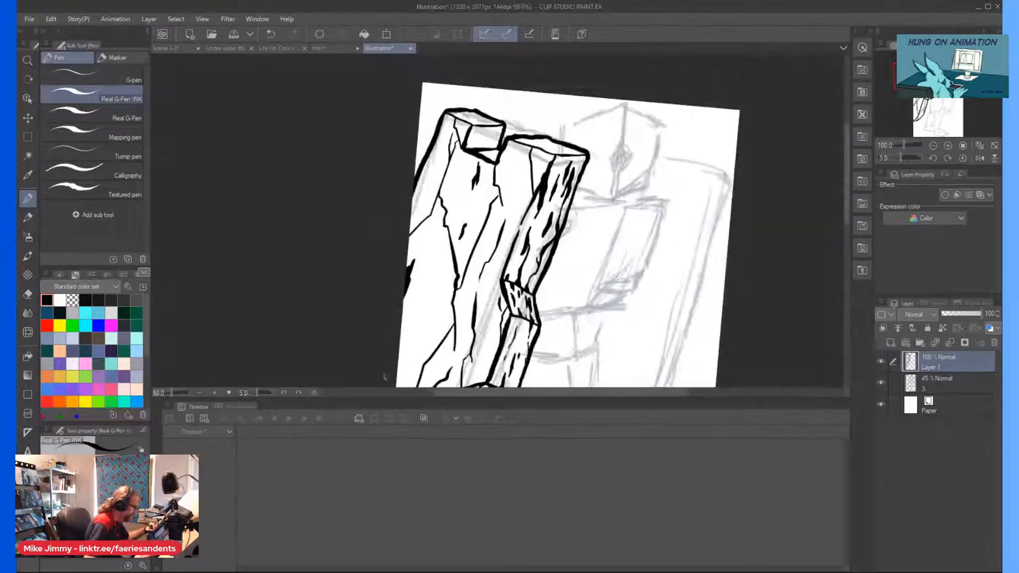
scroll(452, 339, up, 2)
drag(437, 352, 455, 310)
scroll(453, 313, down, 3)
scroll(454, 313, up, 3)
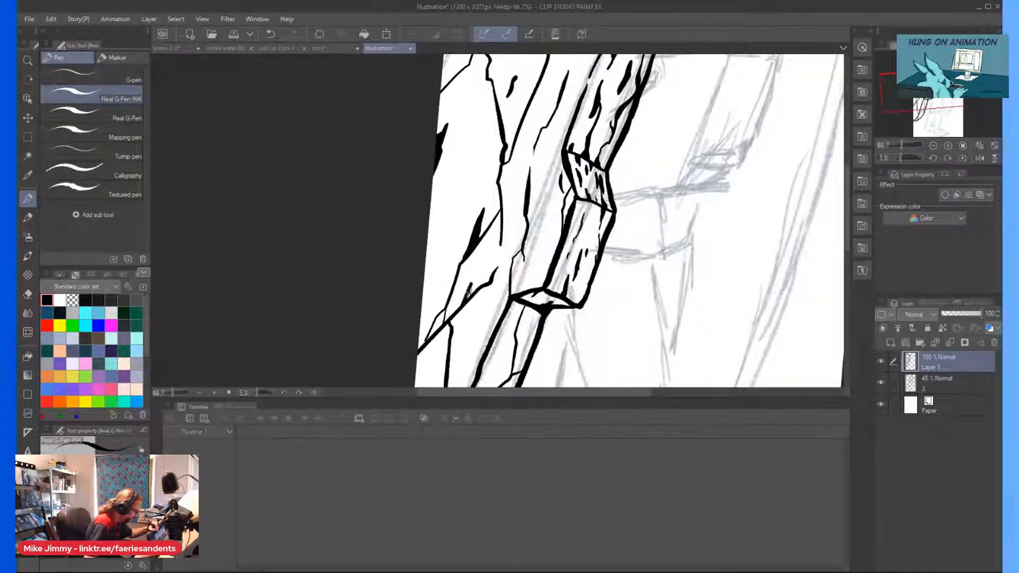
Ink a thin branching crack from the slab's upper outer edge down to the existing crack junction.
scroll(463, 298, down, 3)
scroll(471, 154, up, 4)
drag(470, 155, 487, 229)
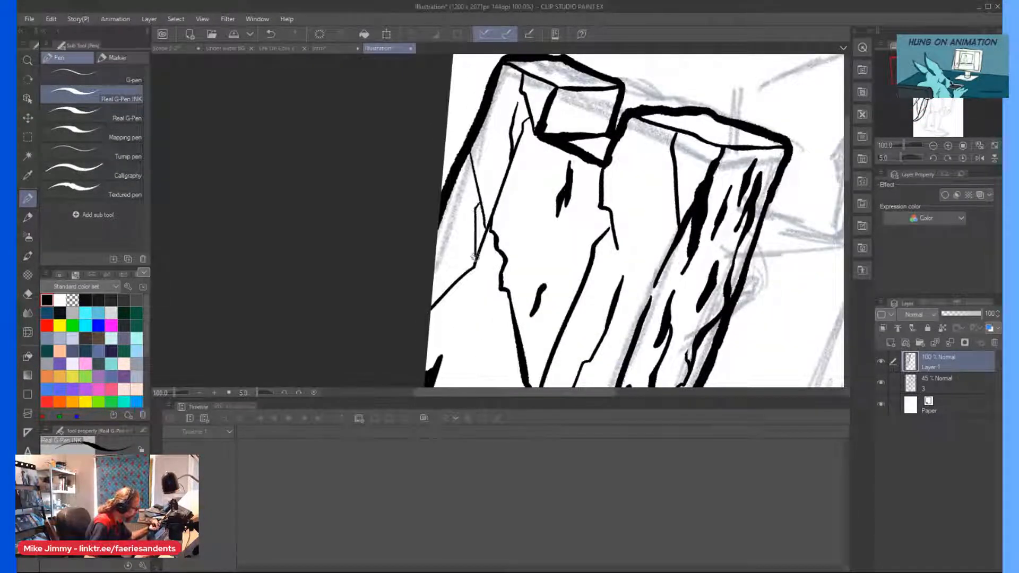
scroll(462, 149, down, 4)
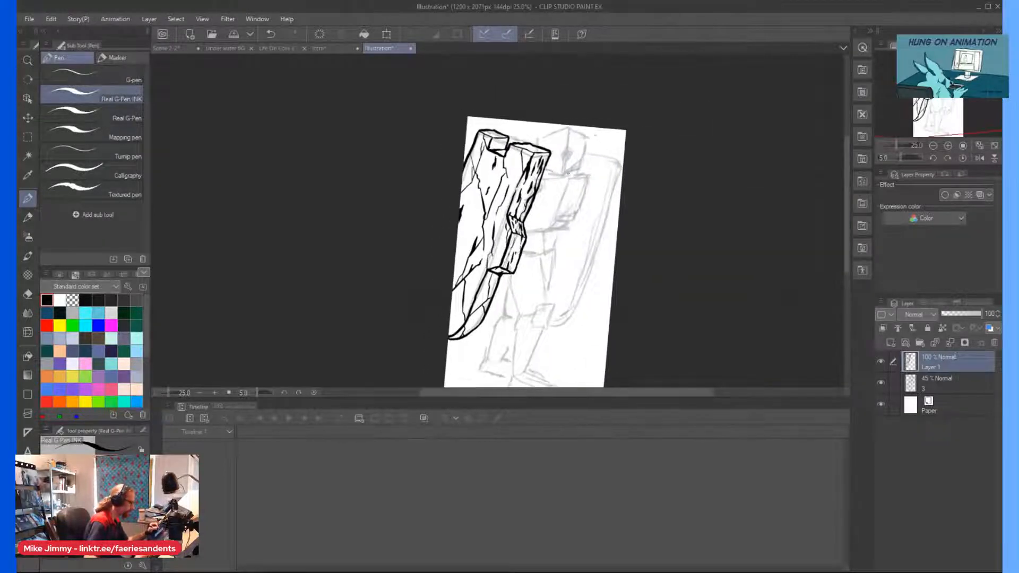
Ink the torso block's top band with a pointed corner facet, joining its near end to the slab.
scroll(510, 141, up, 3)
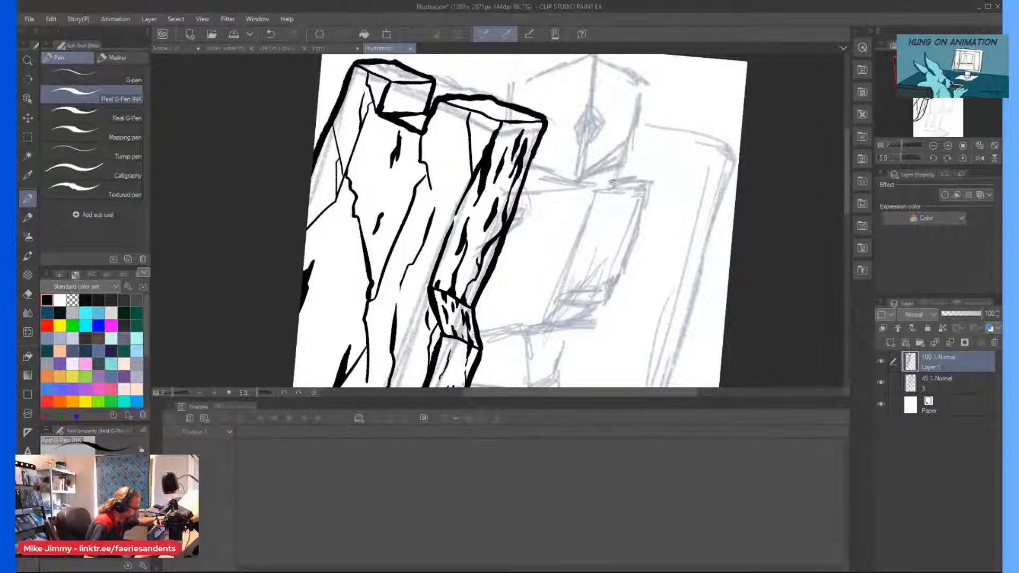
mouse_move(639, 189)
mouse_down()
mouse_move(522, 193)
mouse_move(629, 183)
mouse_up()
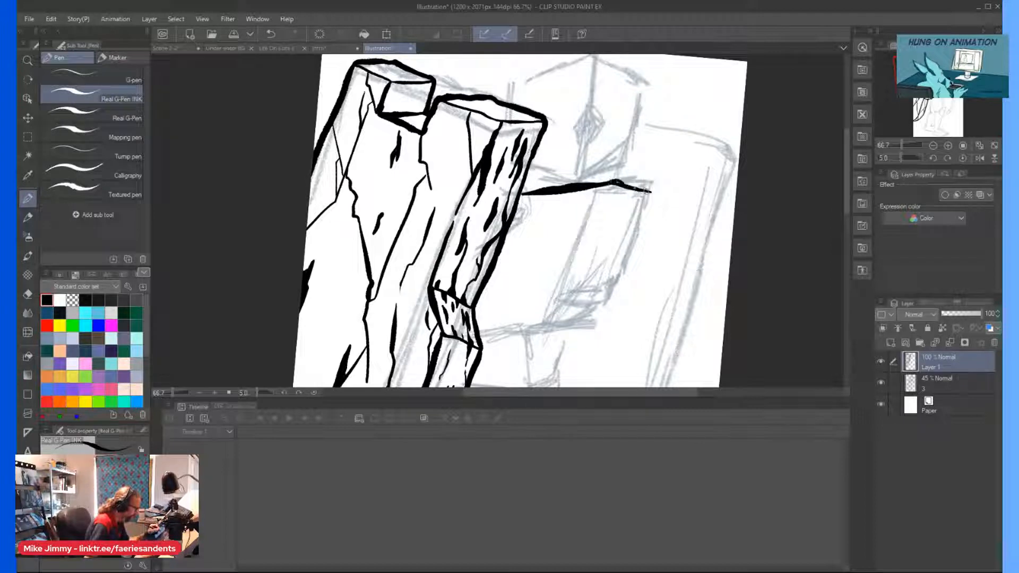
drag(647, 196, 605, 204)
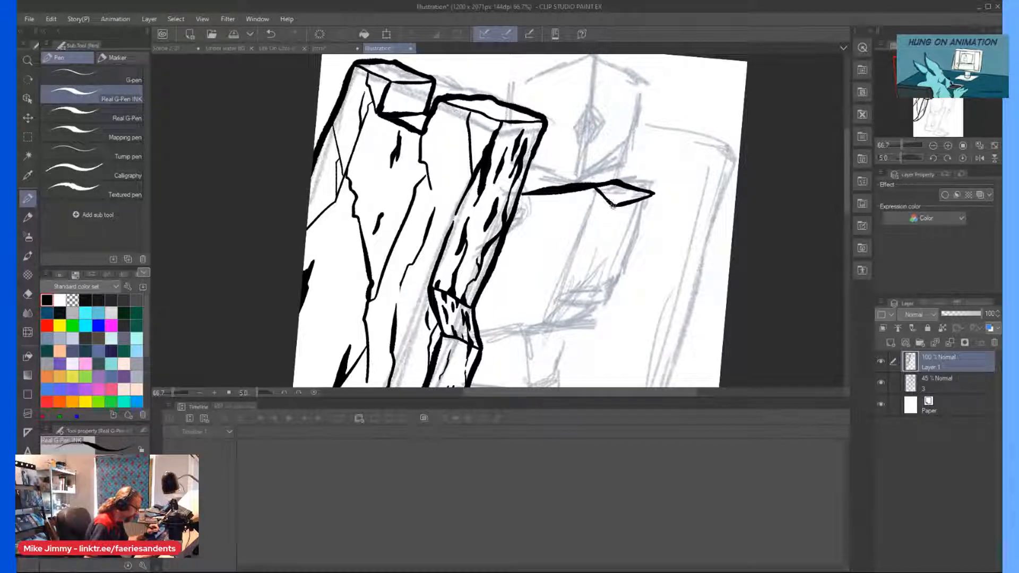
mouse_move(583, 211)
mouse_down()
mouse_move(530, 221)
mouse_move(530, 200)
mouse_up()
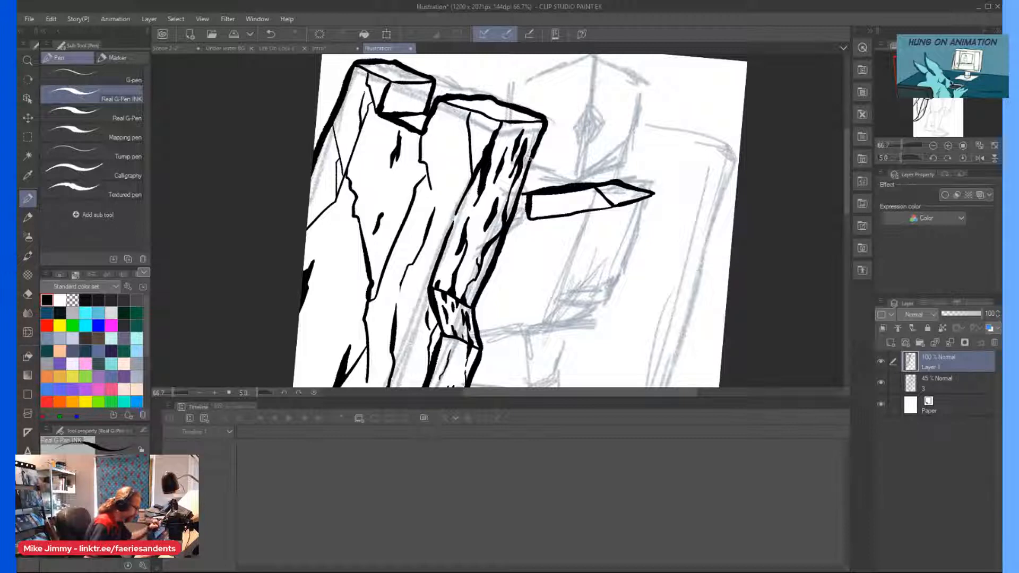
drag(584, 211, 525, 219)
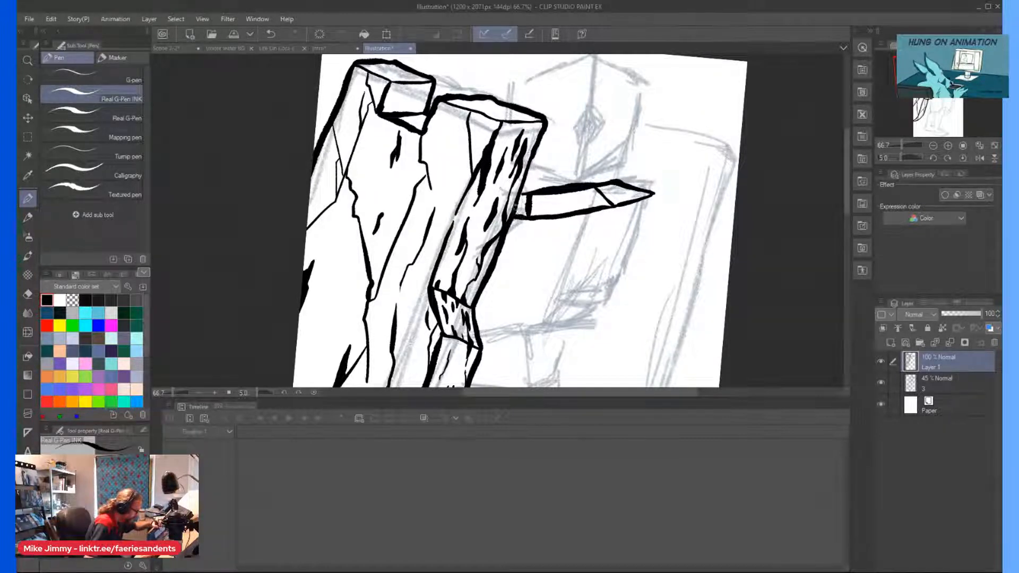
scroll(529, 159, down, 2)
key(minus)
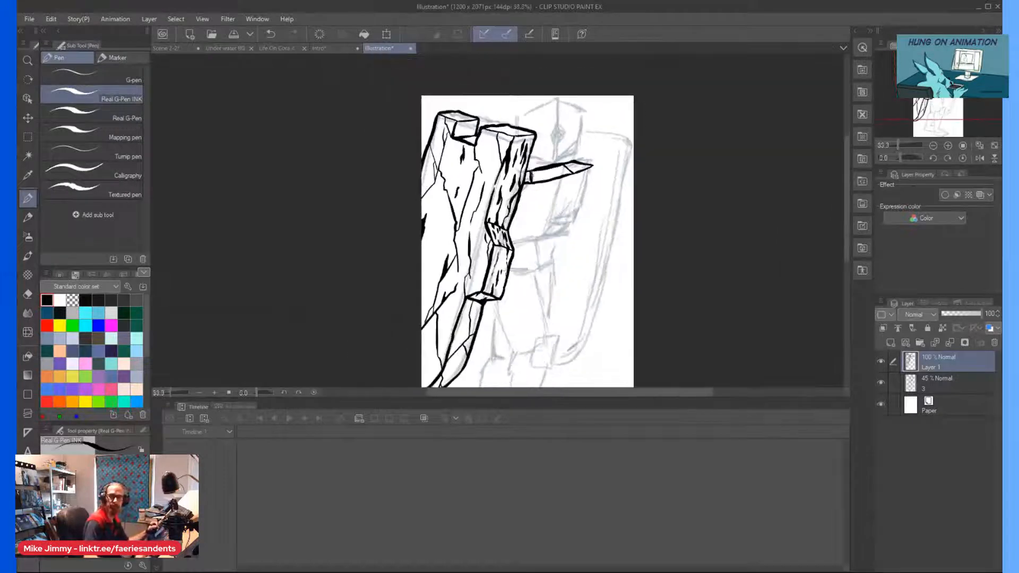
drag(520, 163, 529, 168)
scroll(529, 166, up, 1)
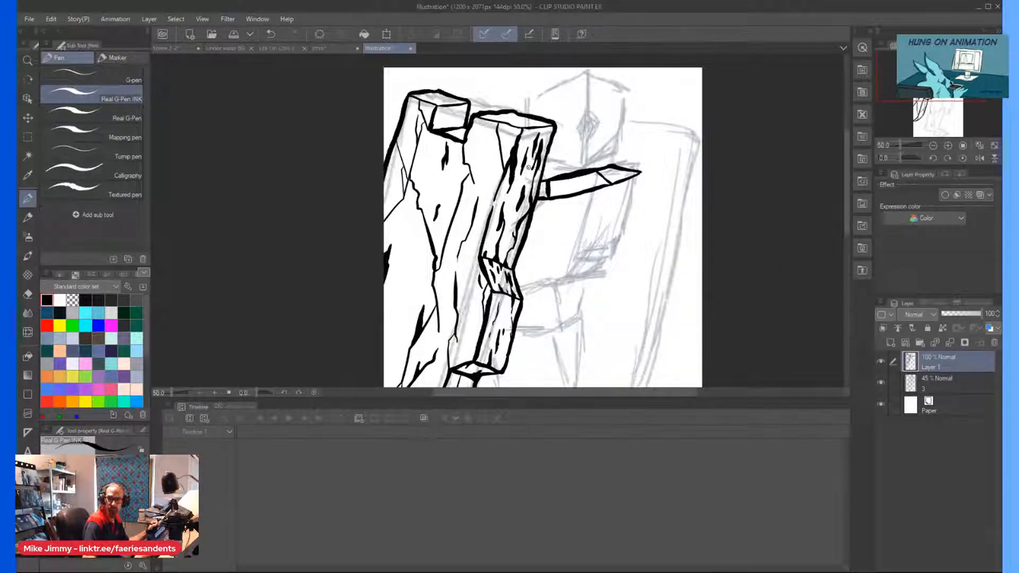
Ink the torso block's vertical edges on the front and side faces and the bottom edge of its front face.
scroll(571, 231, up, 1)
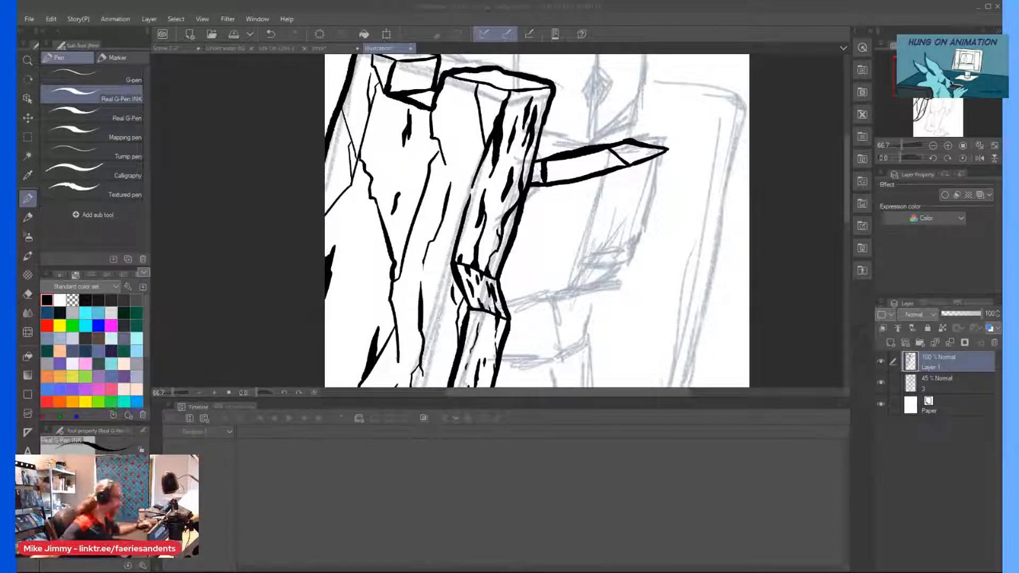
drag(667, 150, 640, 247)
mouse_move(628, 166)
mouse_down()
mouse_move(605, 276)
mouse_move(635, 273)
mouse_up()
drag(645, 232, 659, 186)
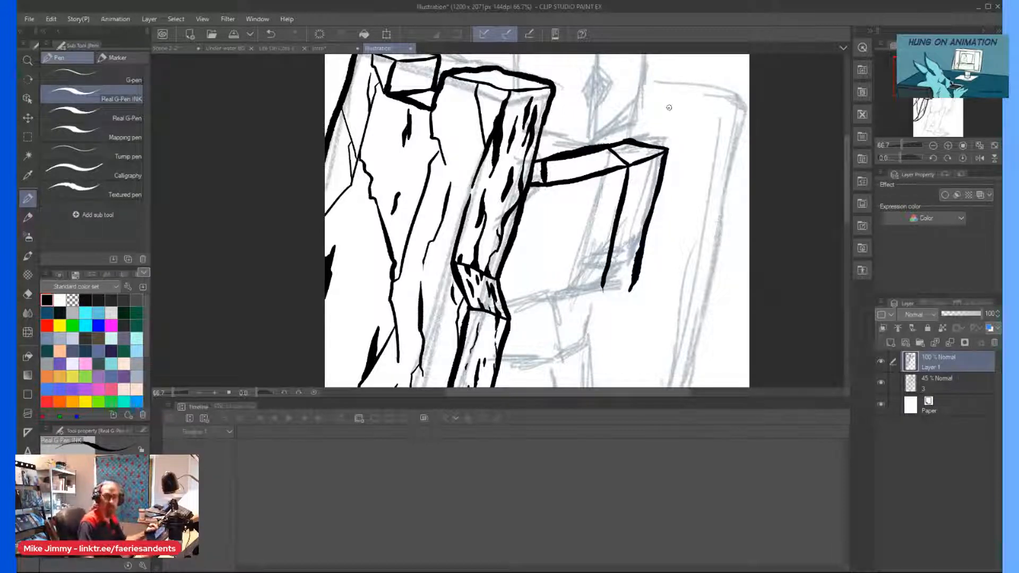
scroll(590, 258, up, 2)
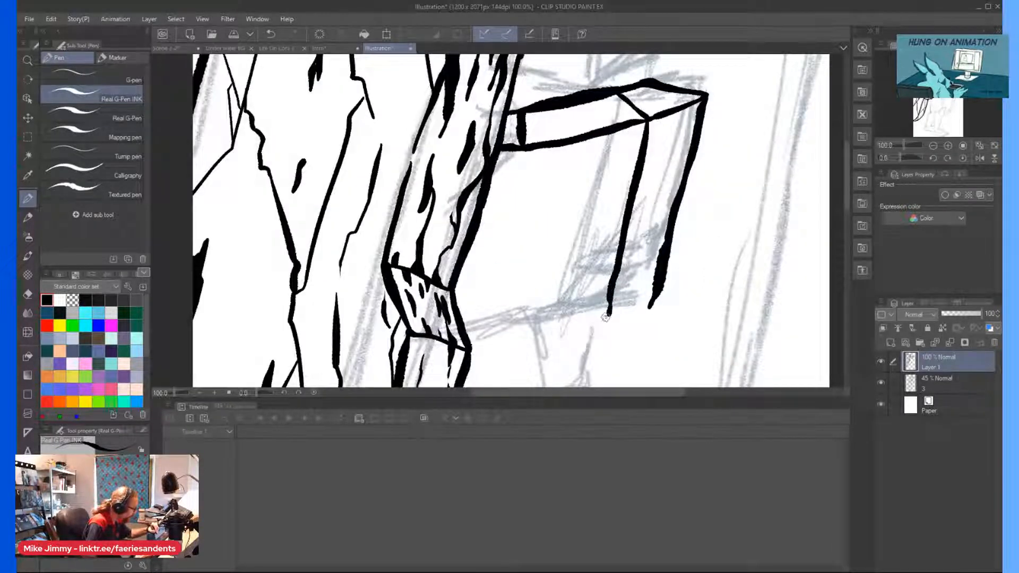
drag(597, 321, 487, 333)
mouse_move(521, 148)
mouse_down()
mouse_move(484, 333)
mouse_move(471, 333)
mouse_up()
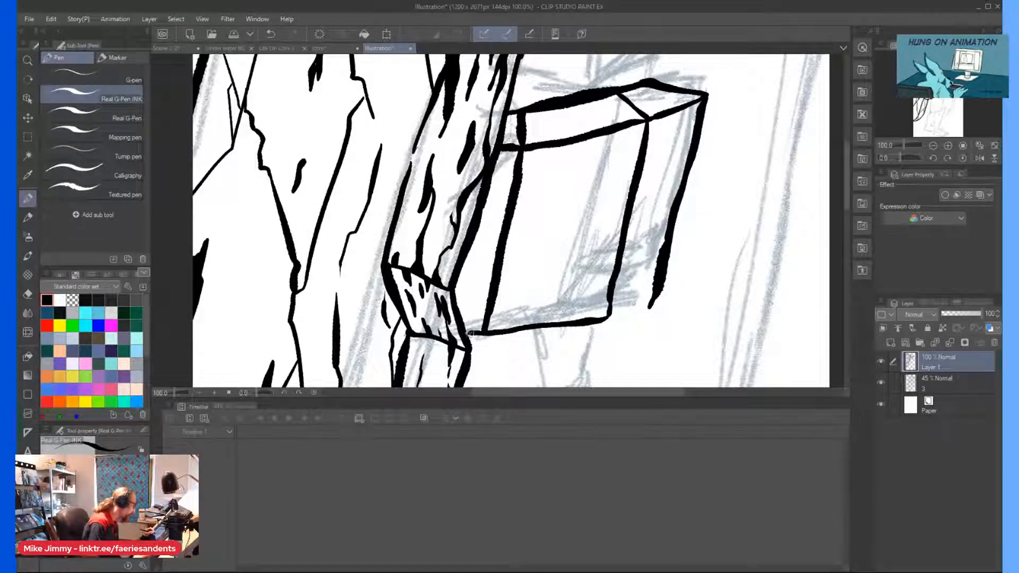
Ink a diagonal line across the torso's lower front face and close the bottom edge of its side face.
scroll(446, 229, down, 1)
scroll(526, 245, up, 2)
mouse_move(610, 217)
mouse_down()
mouse_move(603, 239)
mouse_move(602, 229)
mouse_move(411, 352)
mouse_up()
scroll(533, 281, down, 1)
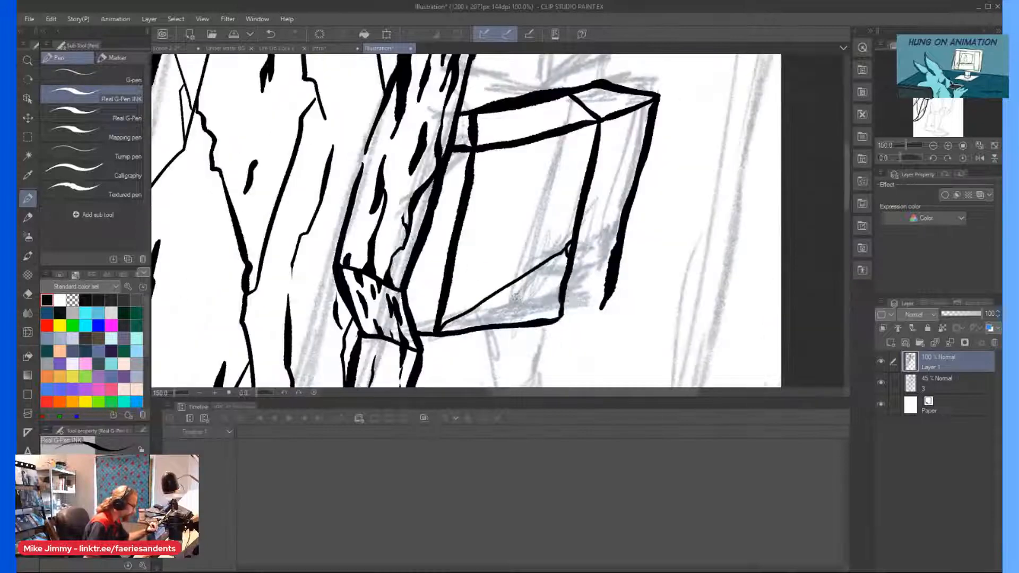
scroll(602, 306, up, 1)
mouse_move(637, 277)
mouse_down()
mouse_move(629, 302)
mouse_move(578, 321)
mouse_move(547, 315)
mouse_up()
scroll(520, 197, down, 2)
Ink a short thick bar connecting the torso's left edge to the slab beside it.
drag(469, 84, 483, 116)
scroll(483, 116, up, 2)
mouse_move(482, 330)
mouse_down()
mouse_move(452, 323)
mouse_move(476, 330)
mouse_move(452, 332)
mouse_up()
scroll(454, 310, down, 2)
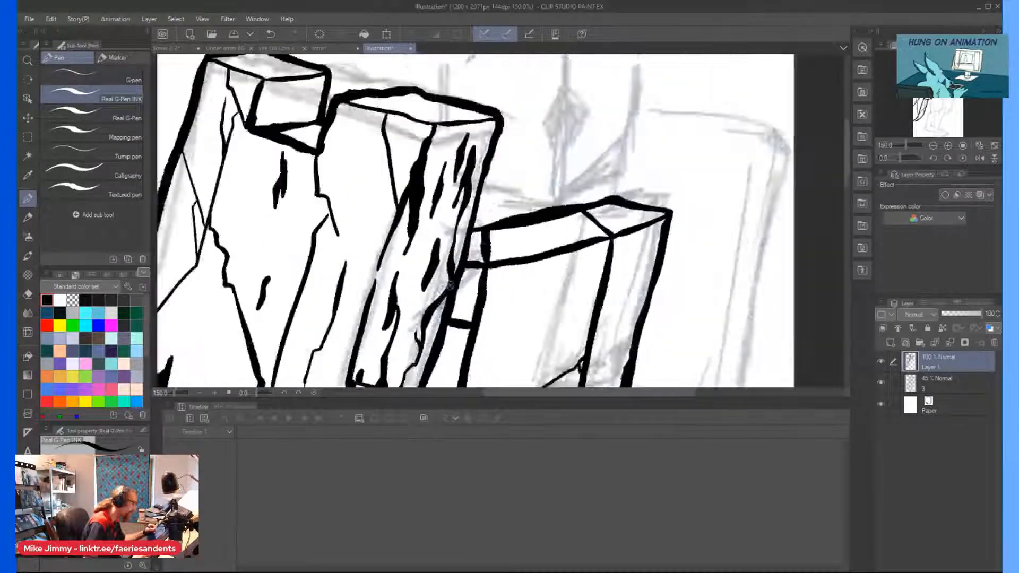
scroll(528, 280, up, 2)
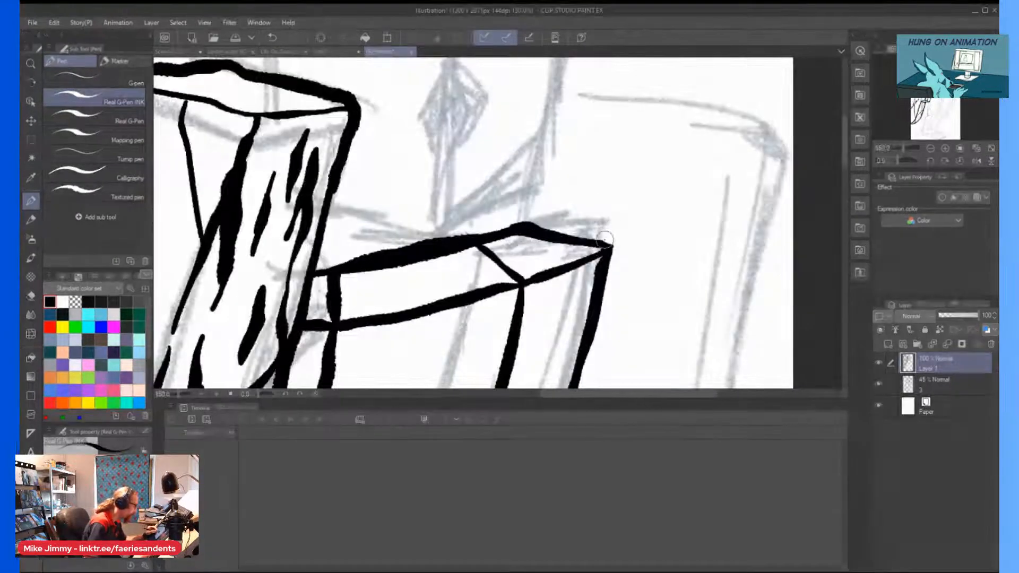
Ink the curved collar beside the neck, the head's right and lower edges and the lower part of its centre line.
scroll(474, 139, down, 1)
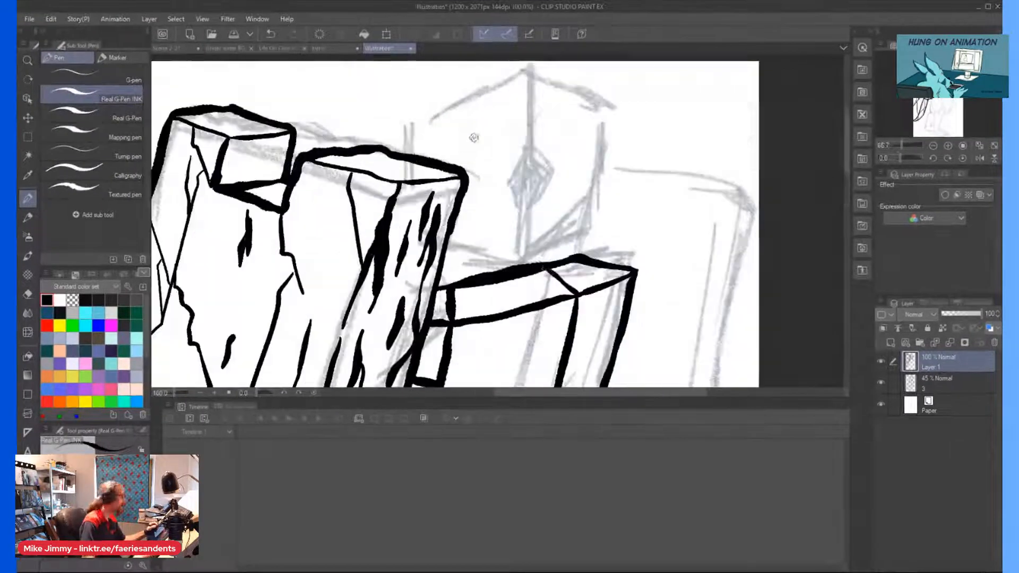
mouse_move(630, 232)
mouse_down()
mouse_move(580, 257)
mouse_move(626, 238)
mouse_move(629, 223)
mouse_move(633, 230)
mouse_move(608, 207)
mouse_up()
mouse_move(608, 107)
mouse_down()
mouse_move(598, 227)
mouse_move(598, 214)
mouse_move(588, 238)
mouse_move(522, 261)
mouse_up()
drag(529, 190, 526, 253)
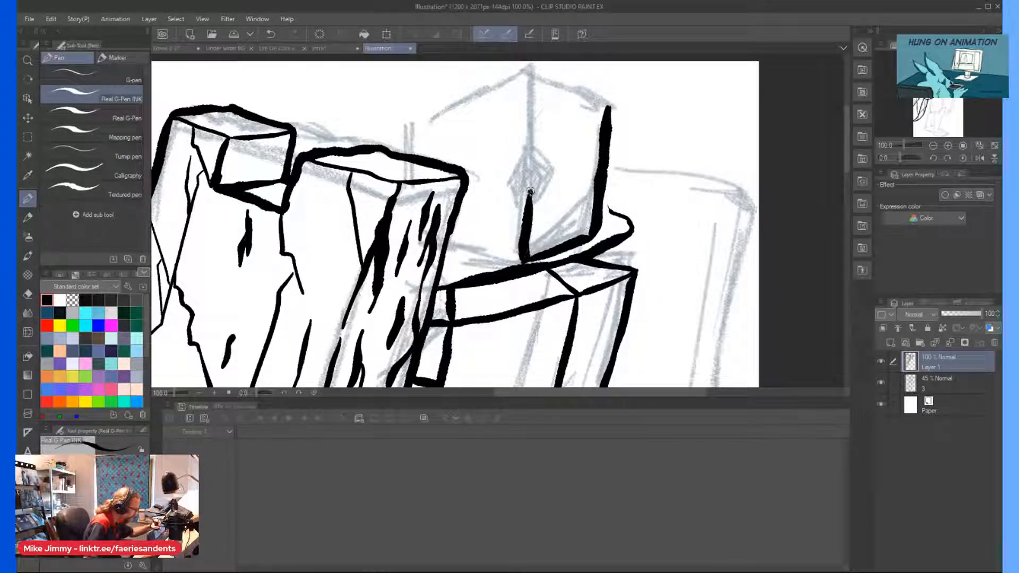
Ink a narrow pointed slit on the head's centre line, filling one half black and adding small ticks inside the other.
mouse_move(529, 194)
mouse_down()
mouse_move(531, 113)
mouse_move(517, 172)
mouse_move(528, 209)
mouse_move(530, 123)
mouse_move(530, 196)
mouse_move(528, 133)
mouse_move(523, 184)
mouse_move(525, 145)
mouse_move(520, 169)
mouse_move(528, 199)
mouse_move(544, 166)
mouse_move(532, 206)
mouse_up()
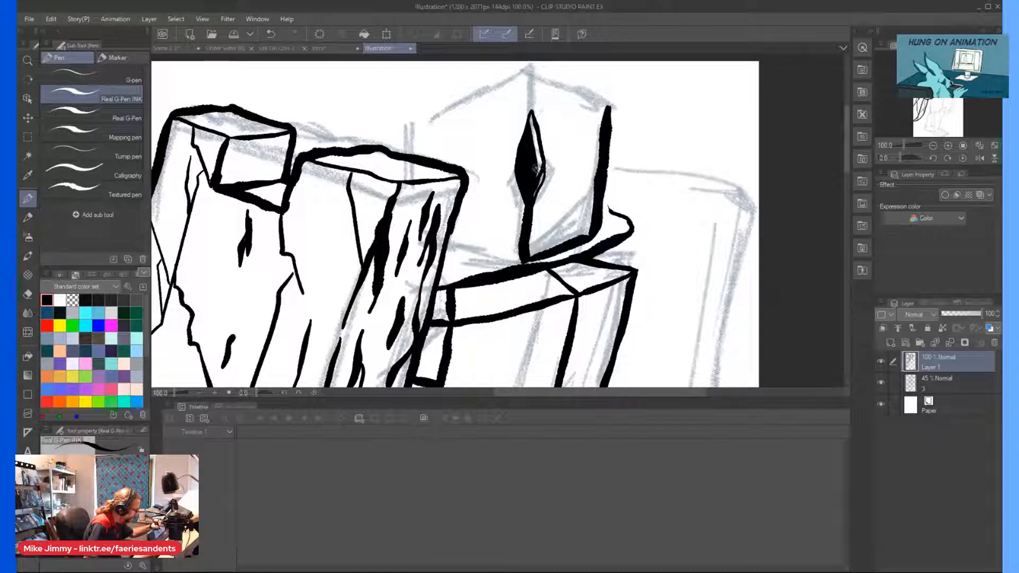
scroll(532, 122, down, 2)
scroll(534, 125, up, 3)
mouse_move(538, 144)
mouse_down()
mouse_move(527, 165)
mouse_move(523, 147)
mouse_up()
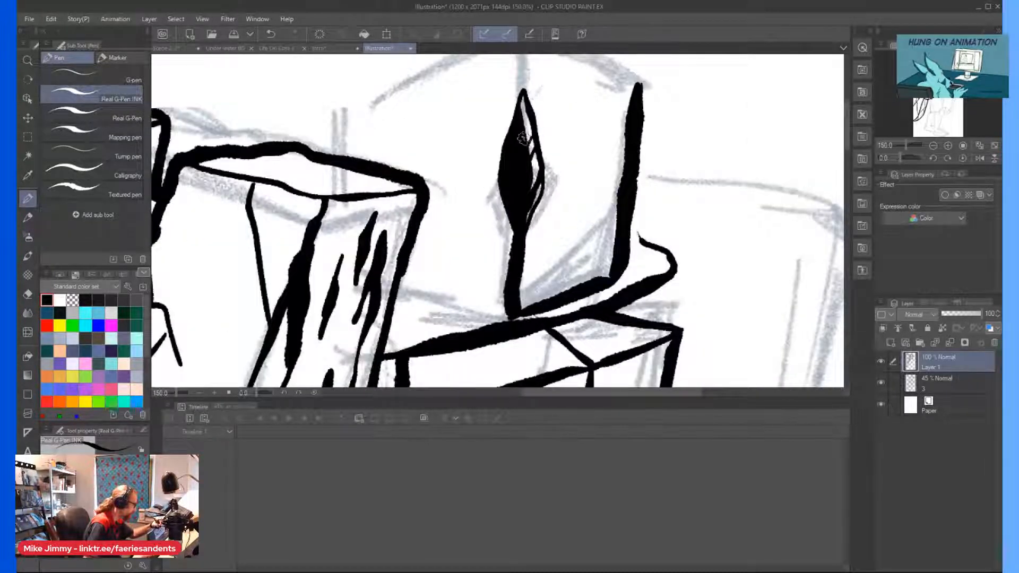
scroll(523, 148, down, 2)
Ink a black wedge at the head's lower edge, a narrow notch near its right corner and the jagged edge to the peak.
mouse_move(555, 242)
mouse_down()
mouse_move(551, 202)
mouse_move(554, 244)
mouse_up()
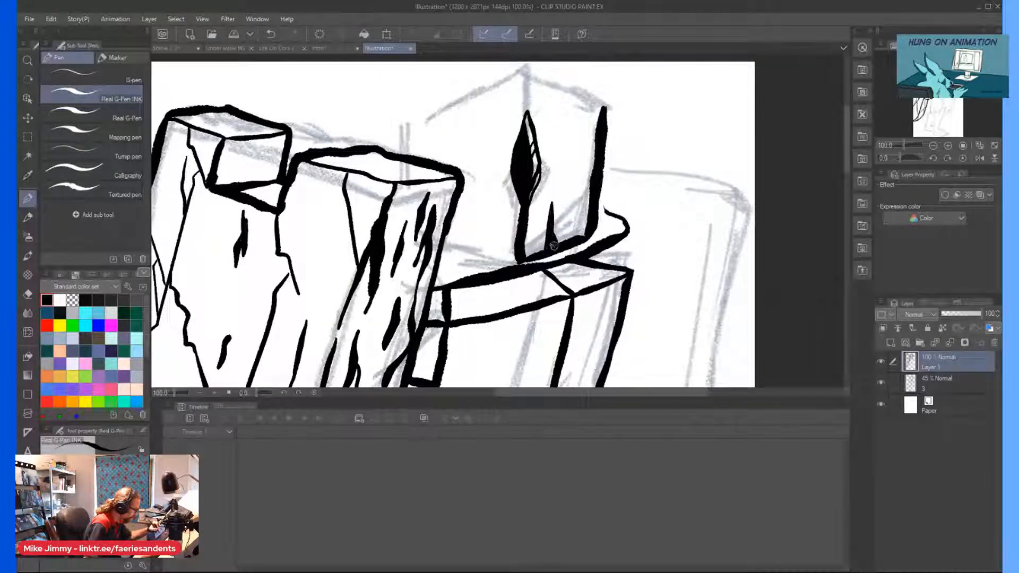
mouse_move(580, 104)
mouse_down()
mouse_move(581, 148)
mouse_move(589, 98)
mouse_move(608, 113)
mouse_move(589, 102)
mouse_move(582, 155)
mouse_up()
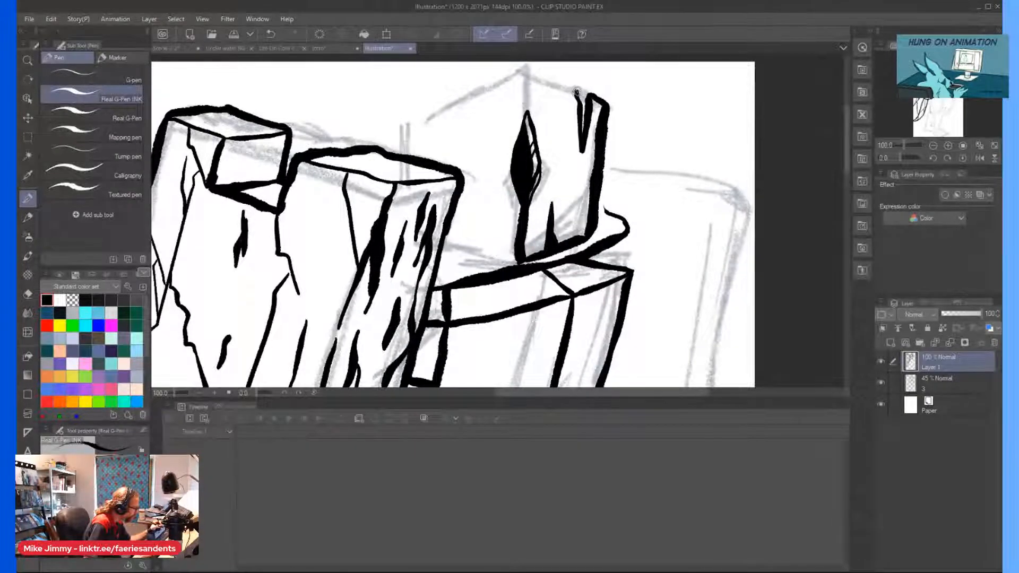
drag(576, 92, 528, 66)
scroll(507, 143, down, 2)
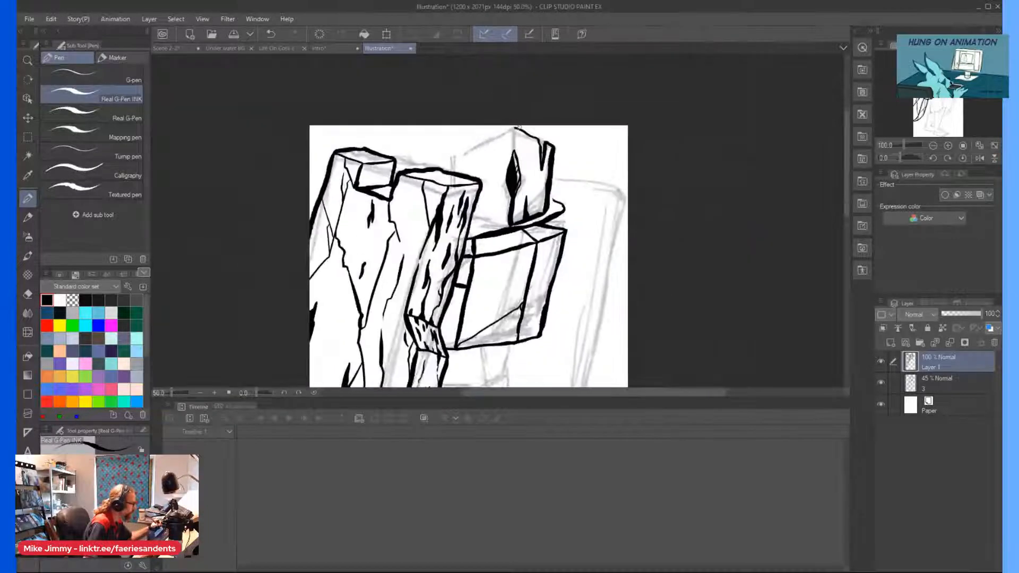
Ink the centre line from the peak to the slit, the head's stepped left top edge and the receding block beside it.
scroll(507, 137, up, 2)
drag(521, 116, 519, 156)
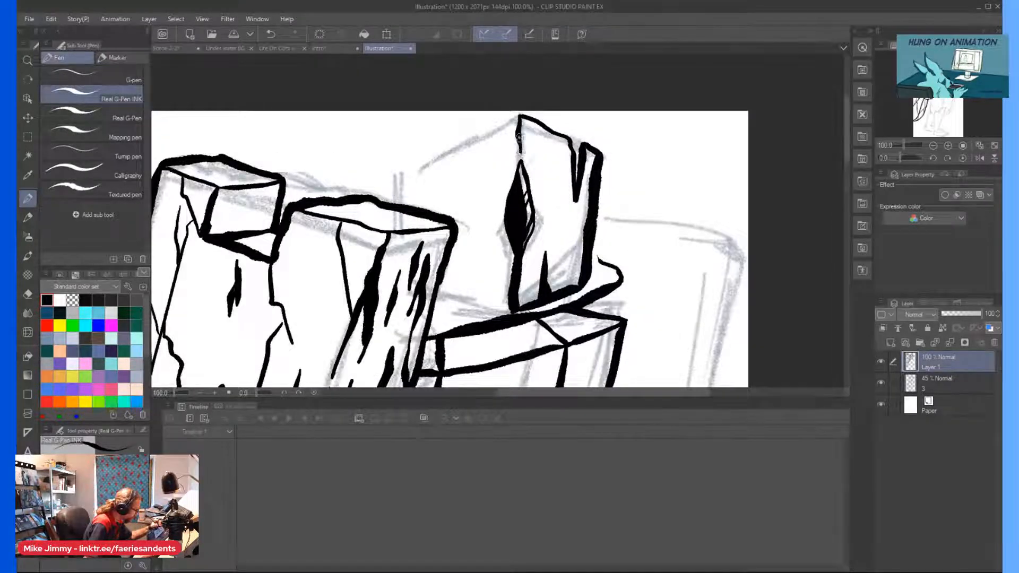
scroll(465, 152, down, 2)
scroll(361, 153, up, 2)
mouse_move(556, 115)
mouse_down()
mouse_move(501, 147)
mouse_move(487, 212)
mouse_up()
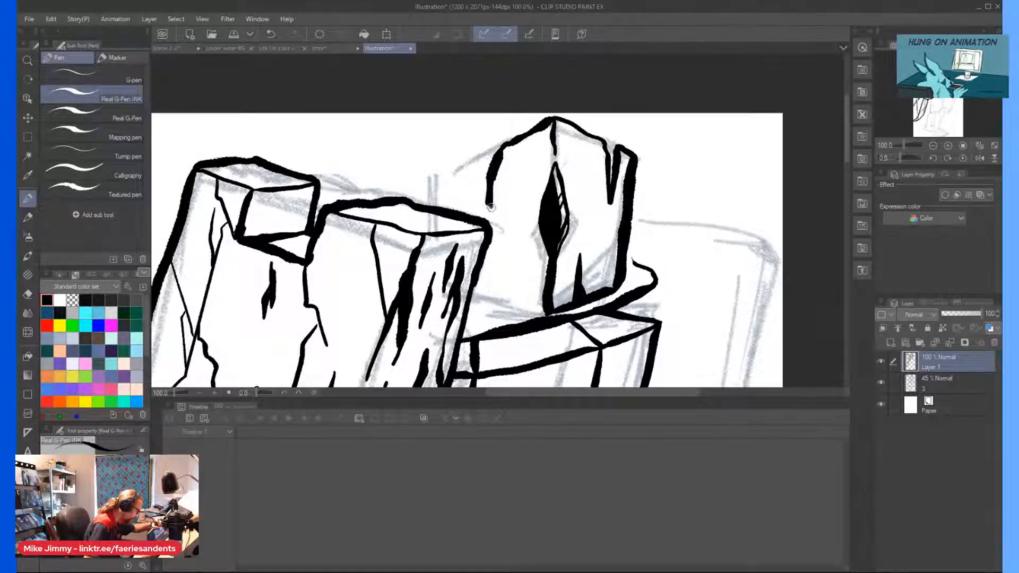
mouse_move(488, 154)
mouse_down()
mouse_move(466, 150)
mouse_move(431, 173)
mouse_move(427, 207)
mouse_move(463, 225)
mouse_up()
scroll(445, 201, down, 1)
scroll(445, 202, up, 1)
scroll(445, 202, up, 1)
scroll(498, 274, down, 2)
scroll(505, 333, up, 2)
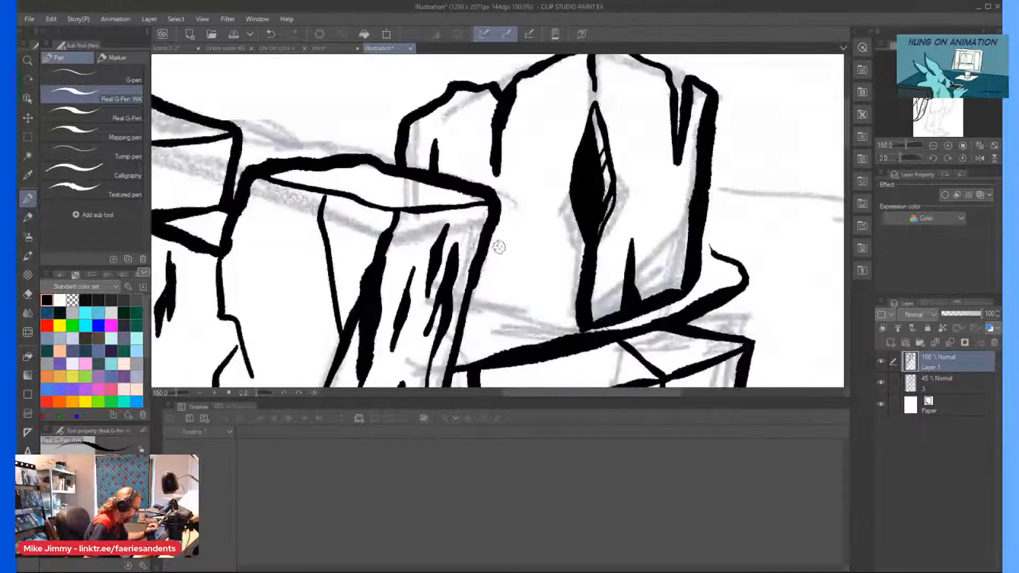
Ink the collar line from the slab to the head's lower corner and a black wedge on the head's left face.
mouse_move(566, 330)
mouse_down()
mouse_move(464, 315)
mouse_move(526, 320)
mouse_up()
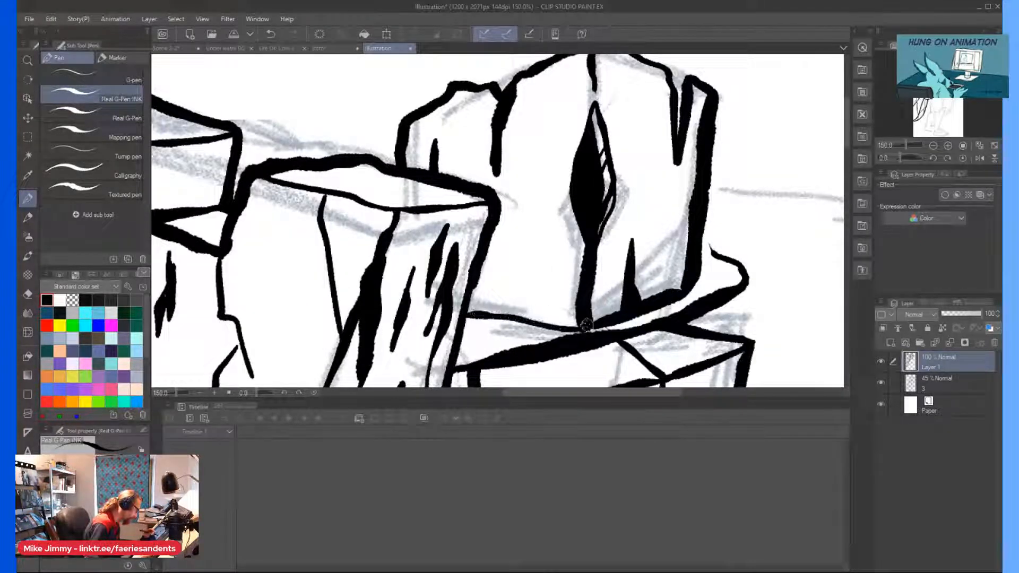
drag(499, 173, 514, 179)
mouse_move(544, 325)
mouse_down()
mouse_move(541, 260)
mouse_move(530, 314)
mouse_move(543, 325)
mouse_move(539, 282)
mouse_move(534, 320)
mouse_up()
scroll(533, 252, down, 1)
scroll(531, 258, up, 1)
Ink short vertical grain marks over both faces of the head and along its top and lower edges.
drag(554, 181, 550, 237)
drag(553, 69, 553, 96)
drag(554, 94, 559, 61)
scroll(564, 81, down, 1)
scroll(633, 101, up, 1)
mouse_move(630, 130)
mouse_down()
mouse_move(628, 183)
mouse_move(602, 133)
mouse_up()
scroll(616, 149, down, 1)
mouse_move(636, 239)
mouse_down()
mouse_move(634, 220)
mouse_move(642, 246)
mouse_up()
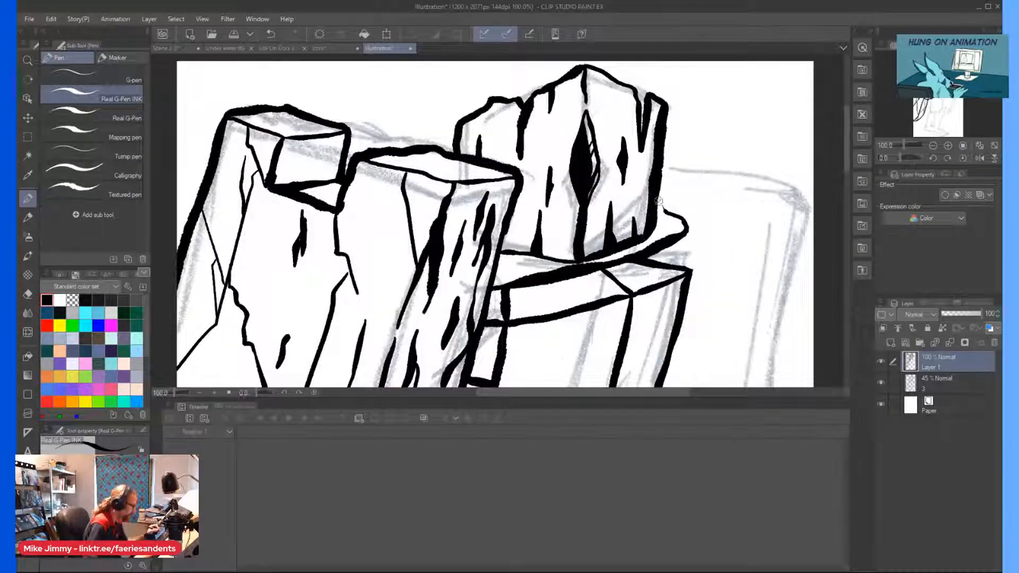
Ink the short edge joining the collar to the torso and a jagged chip in the torso side face's lower corner.
scroll(662, 198, up, 1)
scroll(624, 179, down, 2)
scroll(623, 179, up, 3)
scroll(731, 217, down, 1)
scroll(727, 182, down, 1)
scroll(727, 182, up, 1)
drag(712, 271, 701, 302)
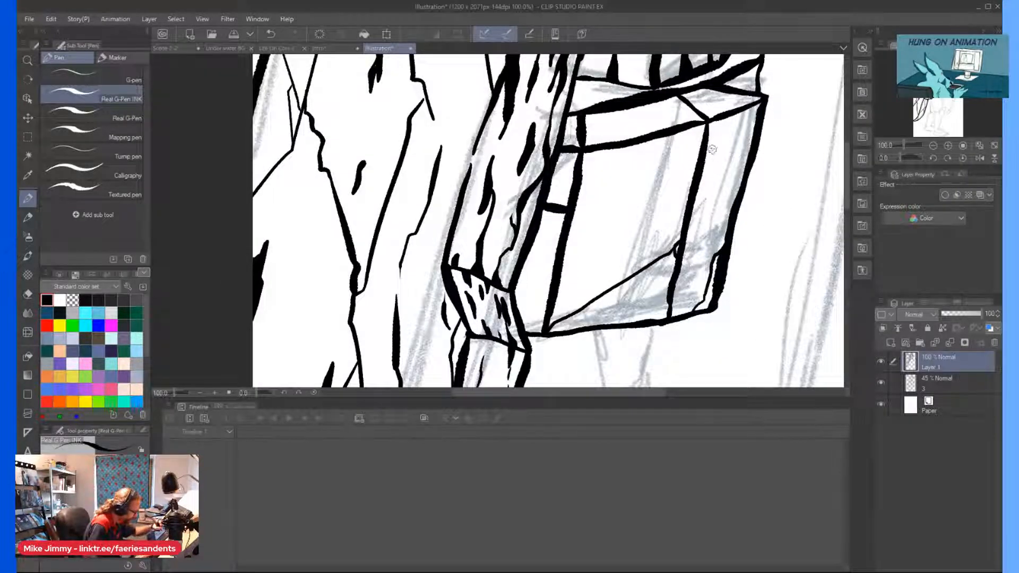
Ink a thin jagged crack down the upper part of the torso's side face, branching towards the outer edge.
drag(732, 139, 696, 195)
drag(718, 160, 730, 215)
scroll(632, 170, down, 2)
scroll(581, 236, up, 2)
Ink a jagged black chip in the gap between torso and slab and a second line below the connecting bar.
drag(602, 214, 566, 262)
drag(611, 173, 591, 169)
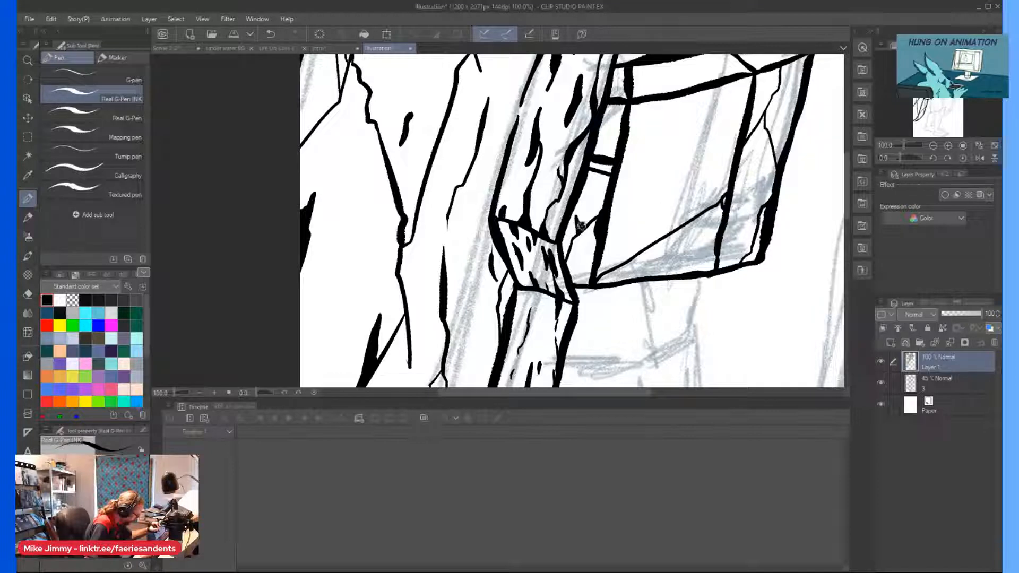
scroll(578, 223, up, 2)
Ink fine hatching in the torso front's upper and lower left corners and small ticks along the diagonal line.
mouse_move(622, 122)
mouse_down()
mouse_move(647, 183)
mouse_move(633, 194)
mouse_up()
drag(571, 329, 584, 305)
scroll(616, 259, down, 1)
scroll(667, 297, up, 1)
drag(681, 283, 684, 297)
scroll(674, 300, down, 3)
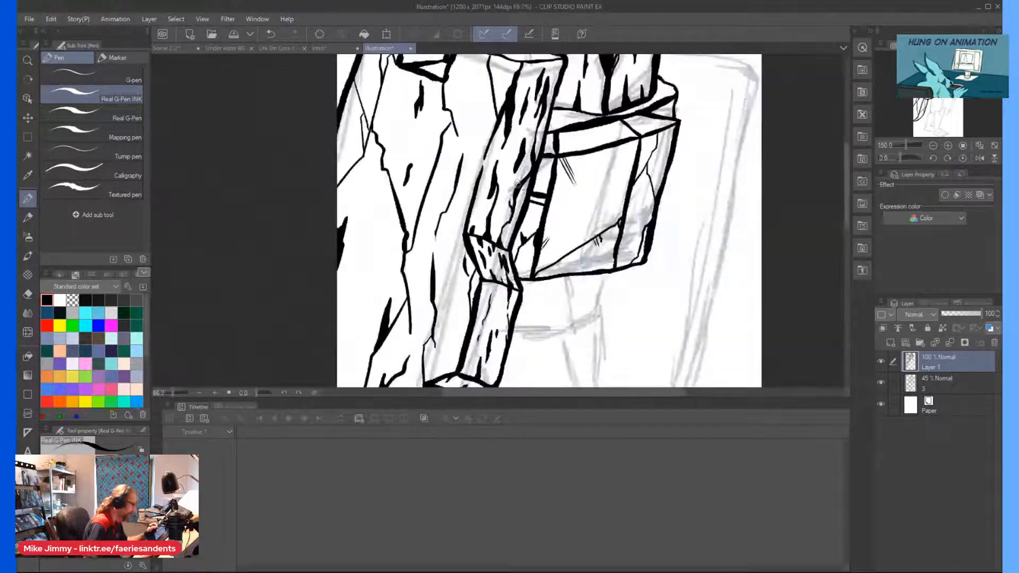
scroll(553, 164, up, 2)
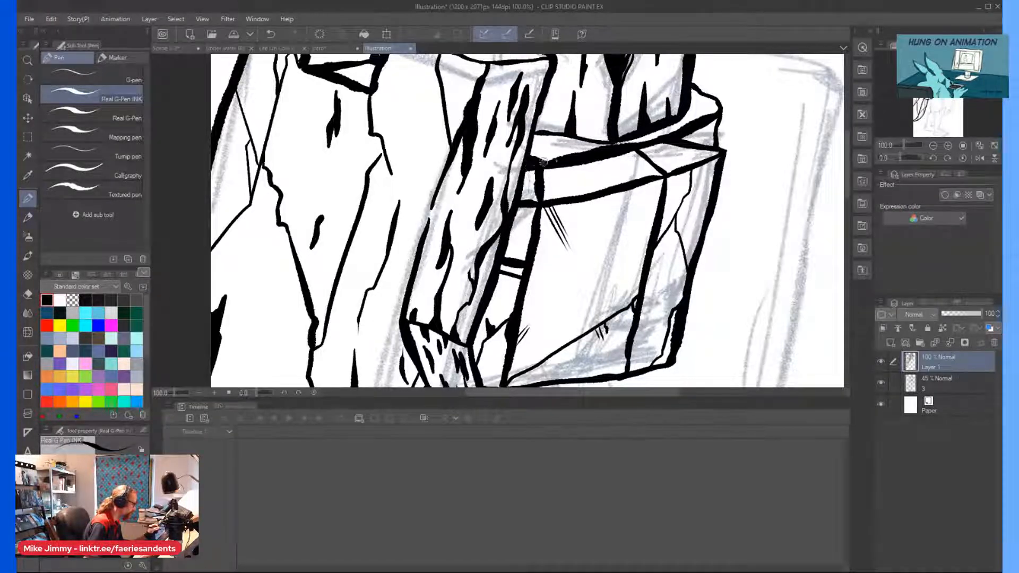
Ink the pelvis block beneath the torso, with its narrow side face and the lower front edge running back to the slab.
scroll(488, 154, down, 1)
scroll(483, 148, up, 2)
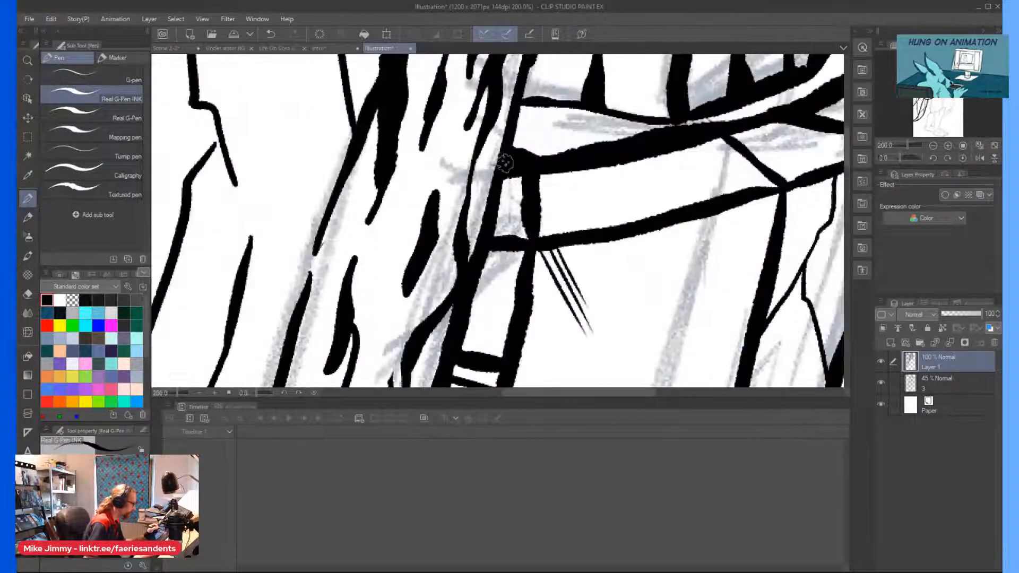
scroll(474, 142, down, 2)
scroll(474, 141, down, 2)
scroll(530, 132, up, 3)
mouse_move(598, 109)
mouse_down()
mouse_move(588, 188)
mouse_move(591, 174)
mouse_move(555, 199)
mouse_move(560, 114)
mouse_move(563, 165)
mouse_up()
scroll(568, 144, down, 1)
scroll(566, 143, down, 3)
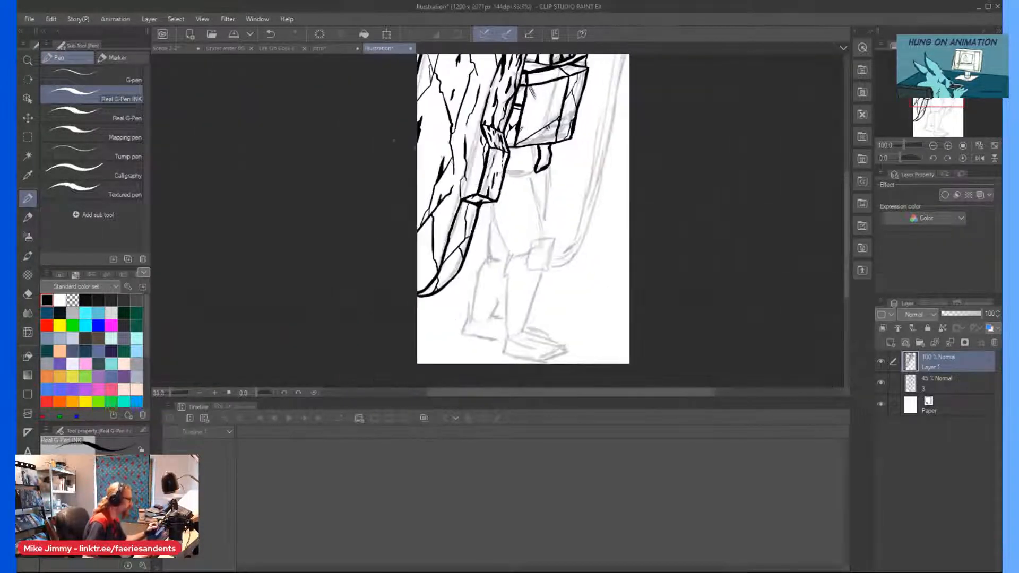
scroll(602, 216, up, 2)
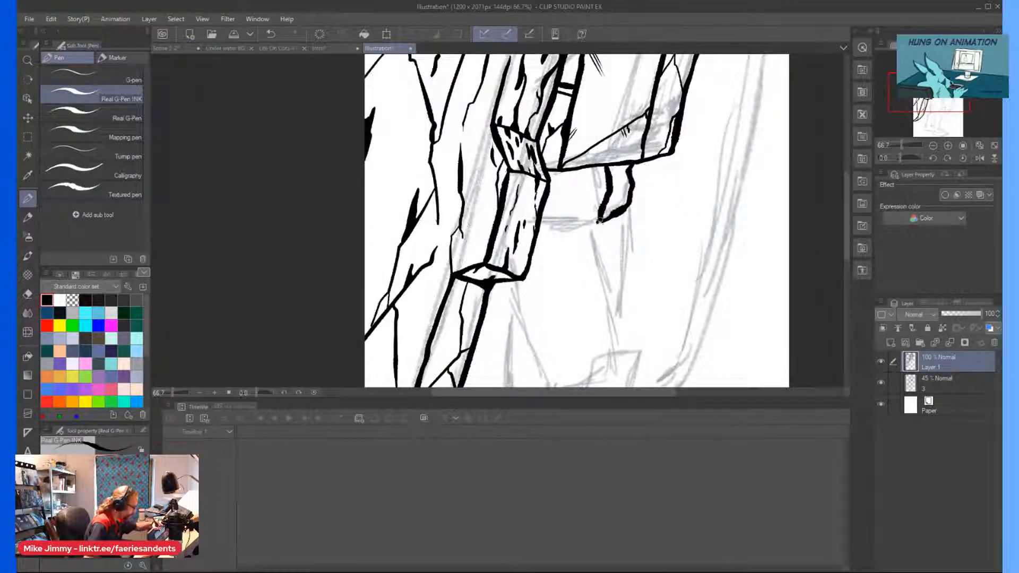
drag(599, 221, 536, 234)
Ink the near thigh's front edge from the pelvis towards the knee and its rear edge from the slab's lower joint.
scroll(558, 207, up, 1)
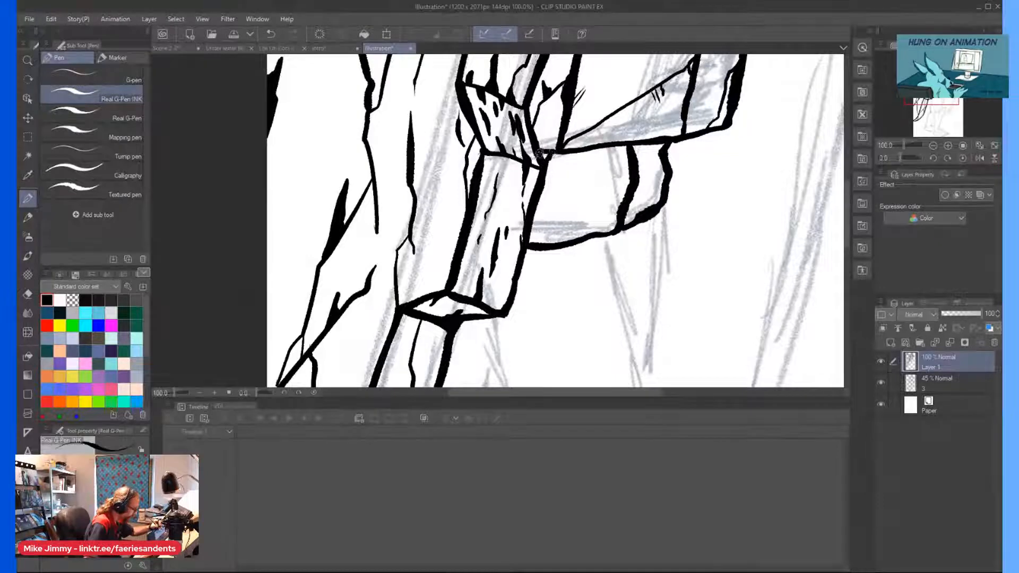
scroll(543, 151, down, 3)
scroll(547, 156, up, 1)
scroll(558, 168, up, 1)
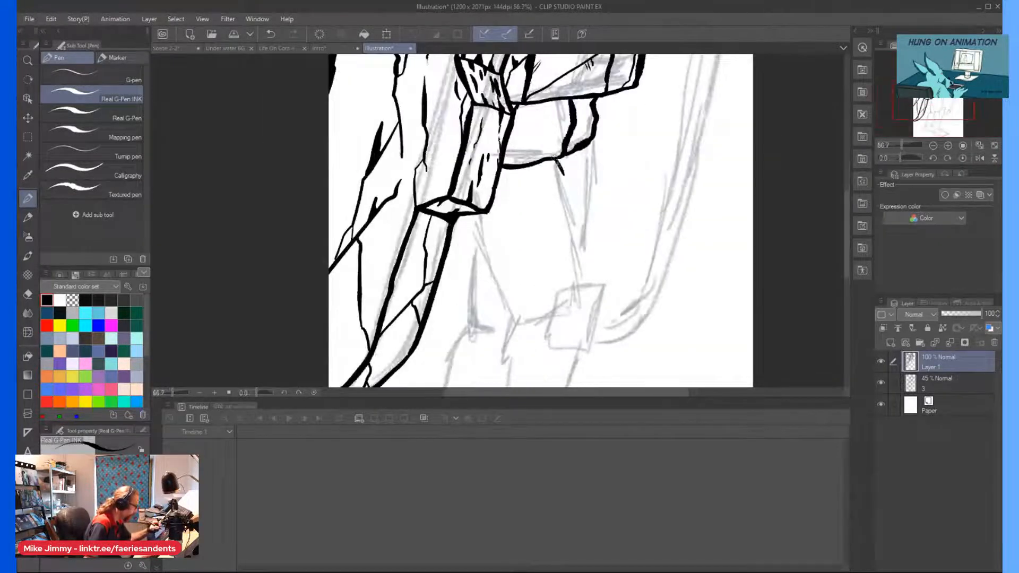
drag(566, 175, 587, 285)
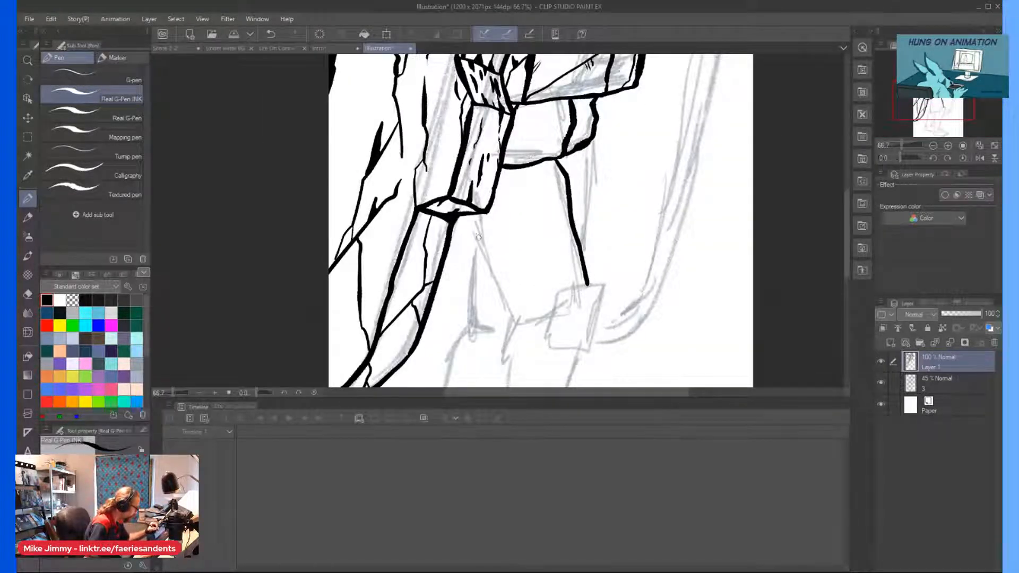
mouse_move(467, 221)
mouse_down()
mouse_move(478, 250)
mouse_move(467, 217)
mouse_up()
drag(484, 257, 515, 321)
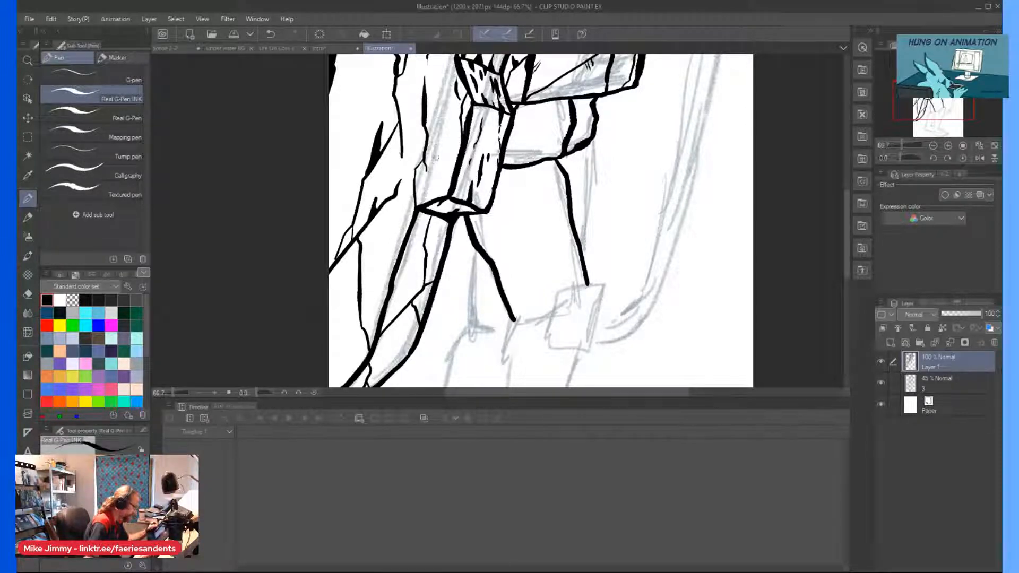
Ink a short bent line from the slab joint's corner down to the thigh's rear edge.
key(ctrl+minus)
scroll(537, 310, up, 2)
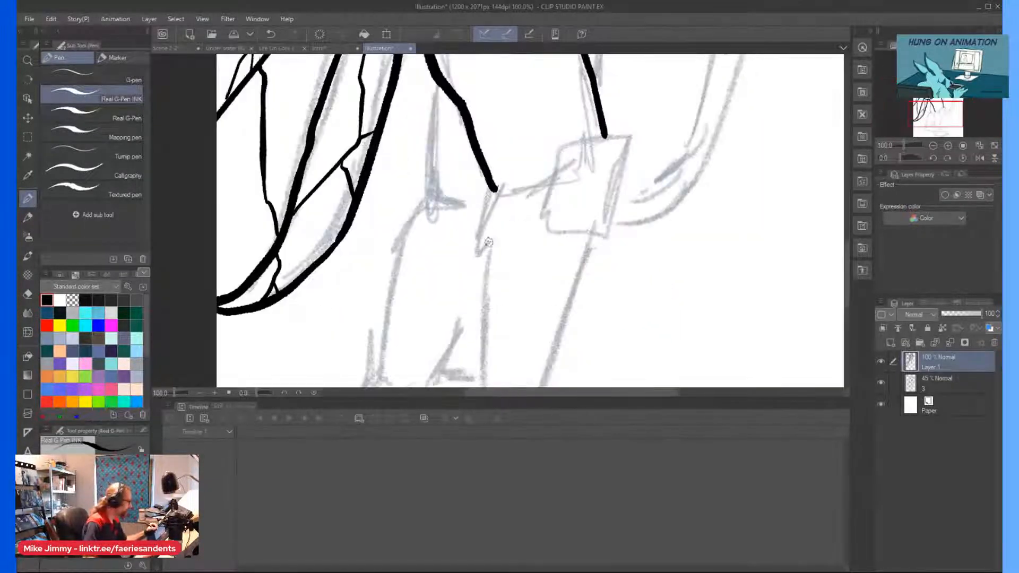
scroll(493, 228, down, 1)
scroll(474, 82, up, 1)
mouse_move(472, 66)
mouse_down()
mouse_move(489, 133)
mouse_move(481, 178)
mouse_move(484, 98)
mouse_move(476, 166)
mouse_up()
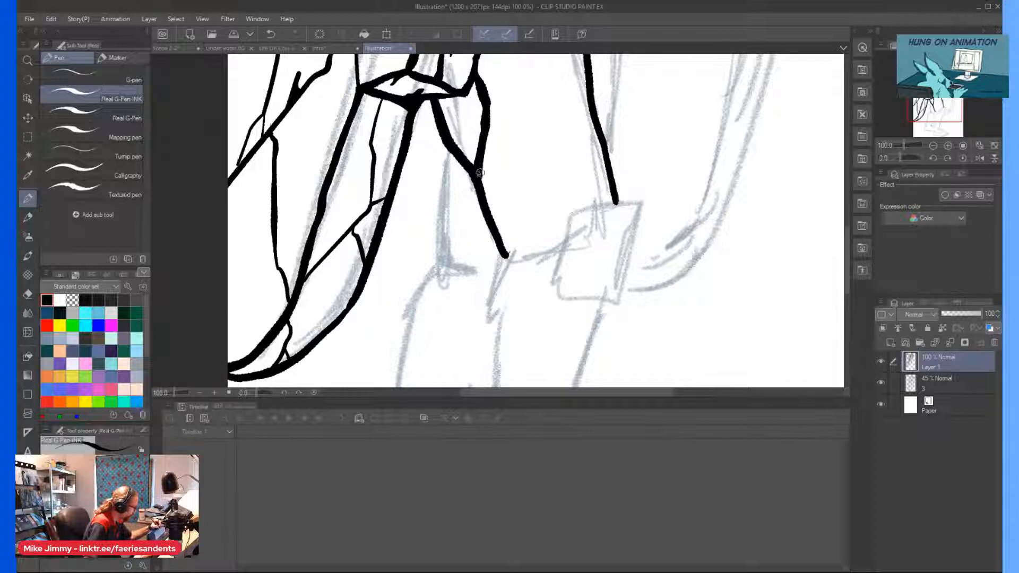
Ink a jagged facet line from the pelvis to the thigh's front edge, with a branch running down towards the knee.
scroll(480, 169, down, 1)
scroll(475, 162, up, 1)
scroll(473, 157, down, 2)
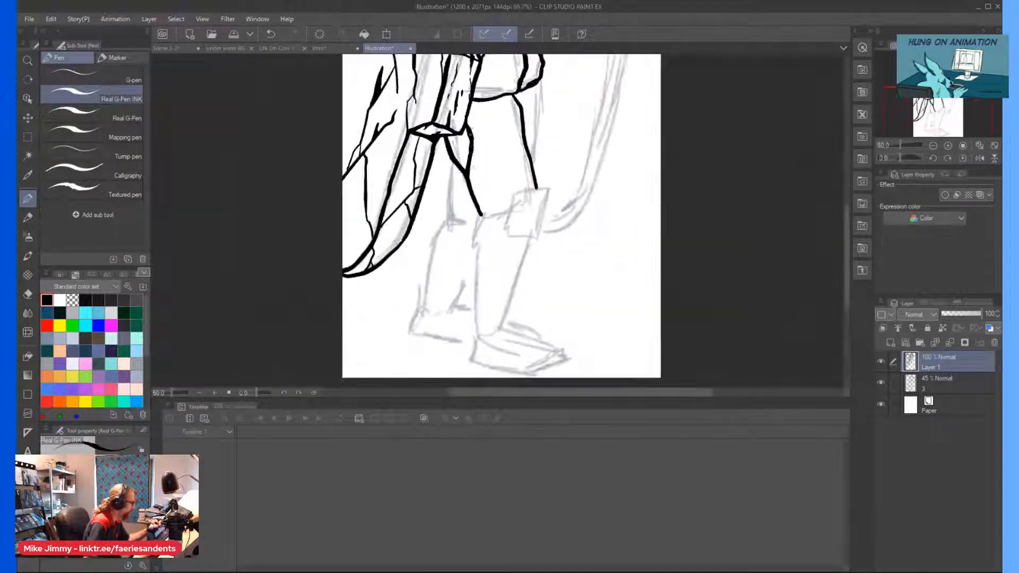
scroll(481, 97, up, 2)
mouse_move(490, 105)
mouse_down()
mouse_move(570, 208)
mouse_move(553, 215)
mouse_move(565, 278)
mouse_up()
key(ctrl+z)
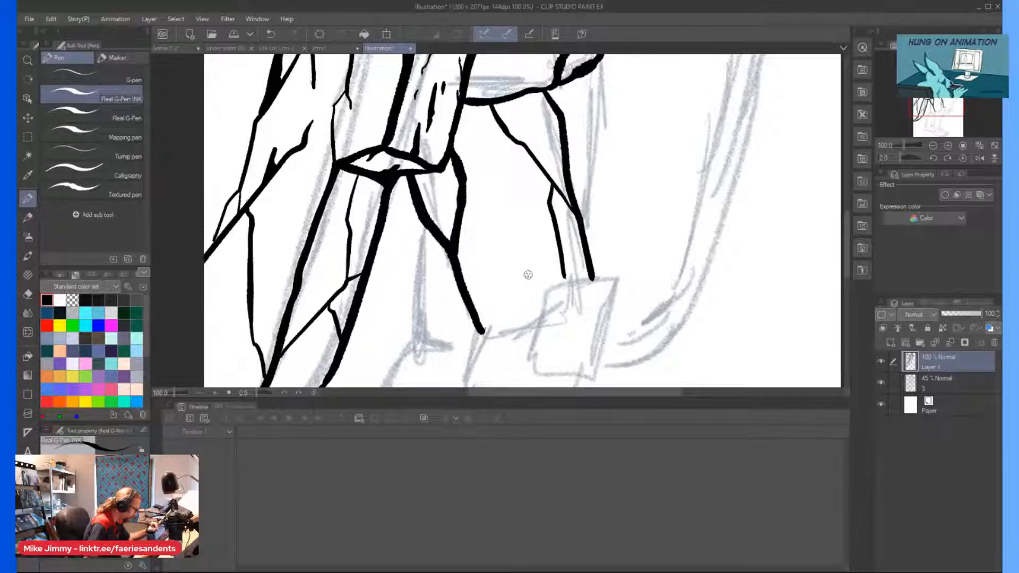
Ink a thick, roughly octagonal kneecap outline over the sketched knee block.
scroll(528, 259, down, 2)
scroll(528, 259, up, 1)
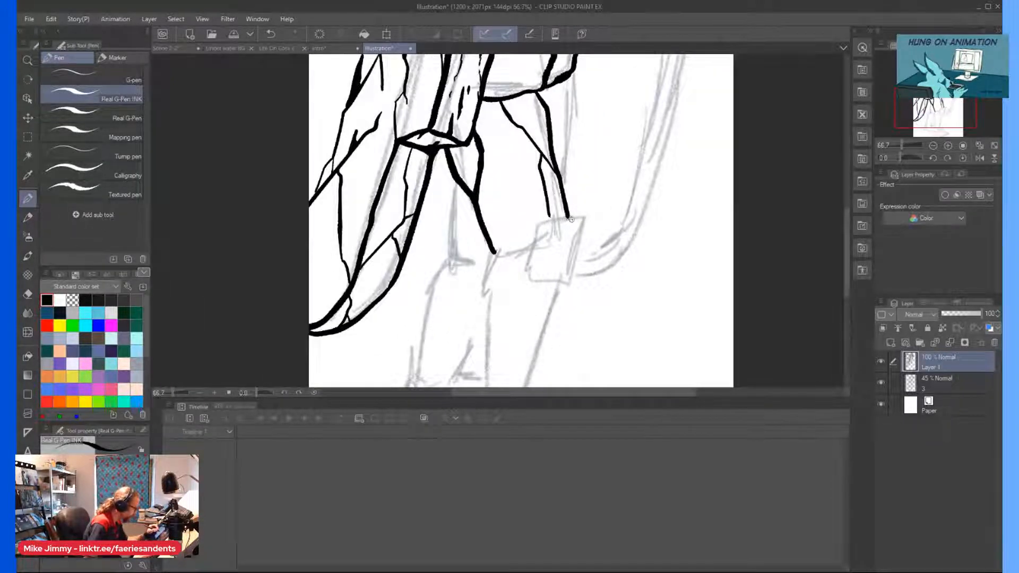
drag(553, 220, 578, 220)
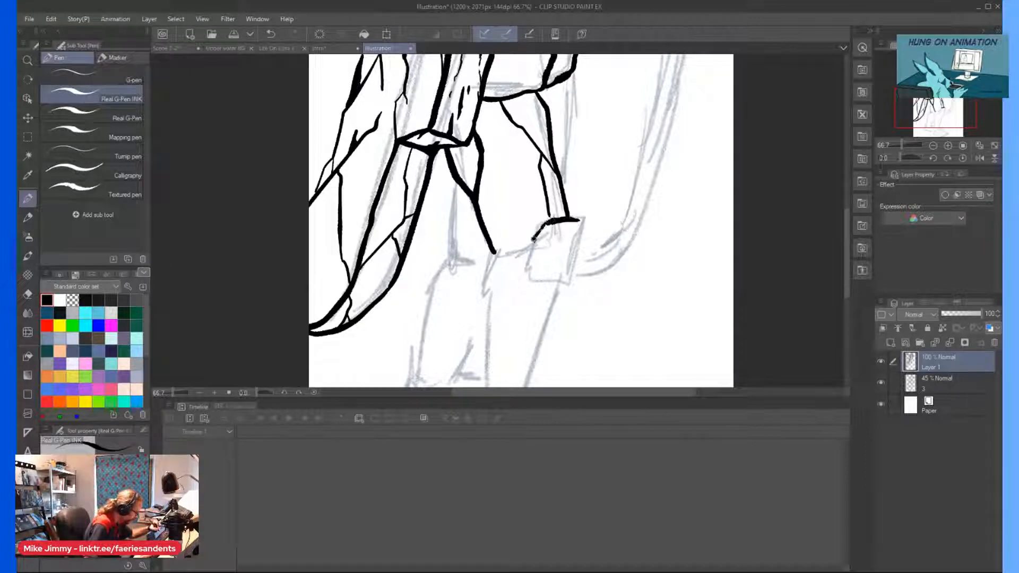
mouse_move(530, 242)
mouse_down()
mouse_move(531, 270)
mouse_move(572, 284)
mouse_up()
drag(584, 242, 578, 219)
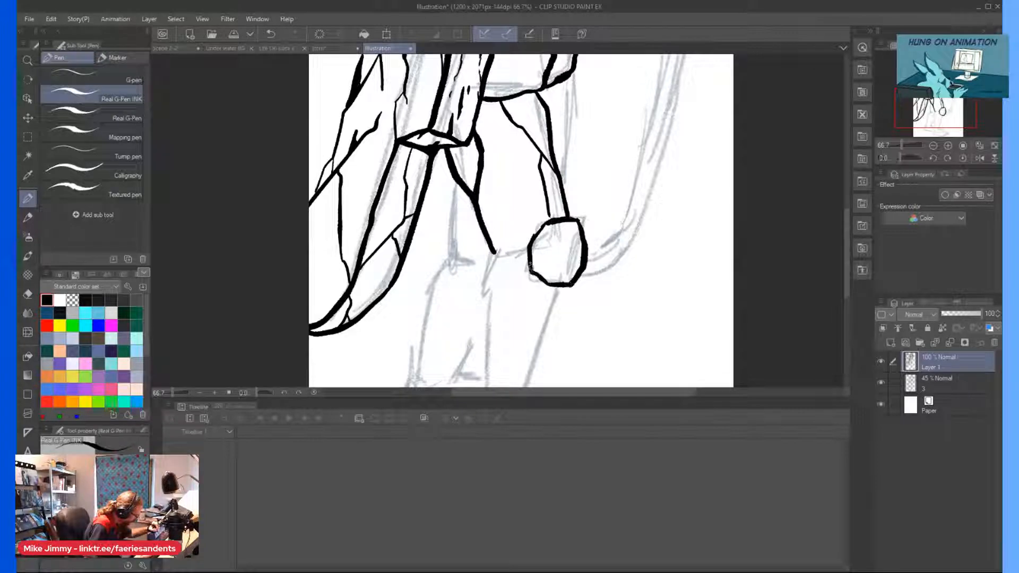
Ink a small central square in the kneecap and extend its corners to the outline to form a grid of facets.
key(ctrl+plus)
drag(589, 247, 555, 251)
drag(579, 287, 590, 243)
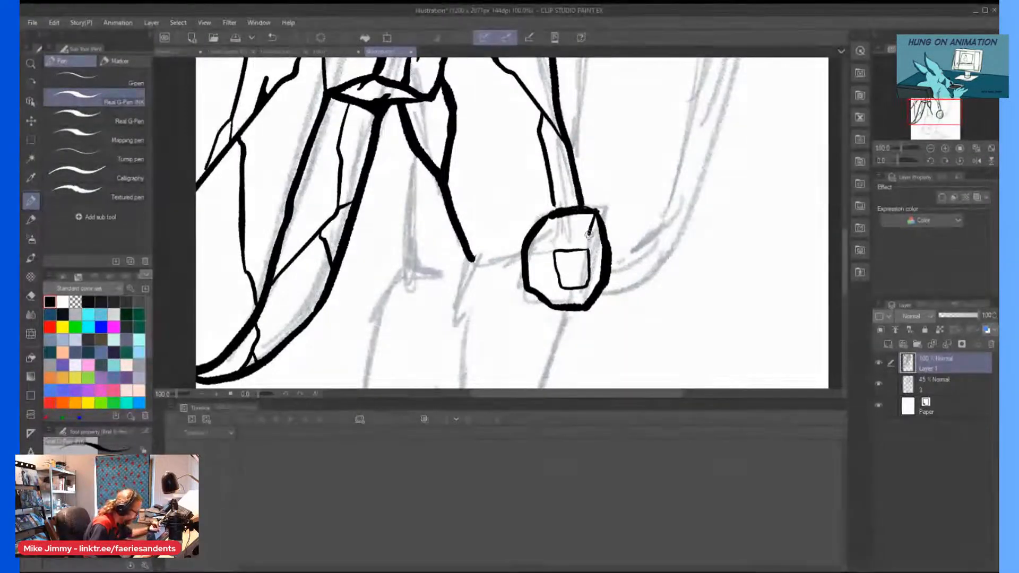
drag(589, 231, 588, 248)
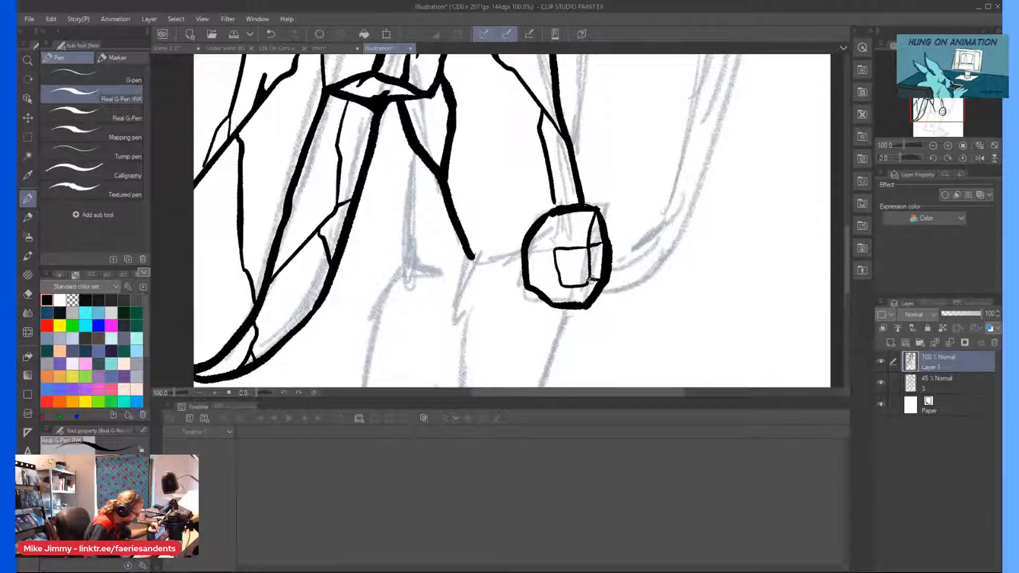
drag(586, 287, 586, 304)
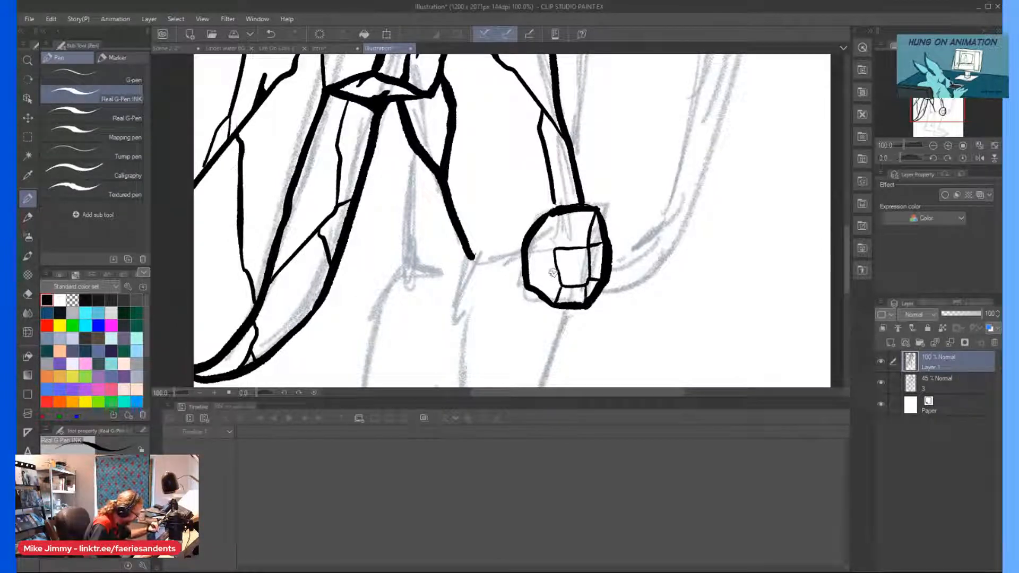
mouse_move(553, 248)
mouse_down()
mouse_move(528, 251)
mouse_move(552, 232)
mouse_up()
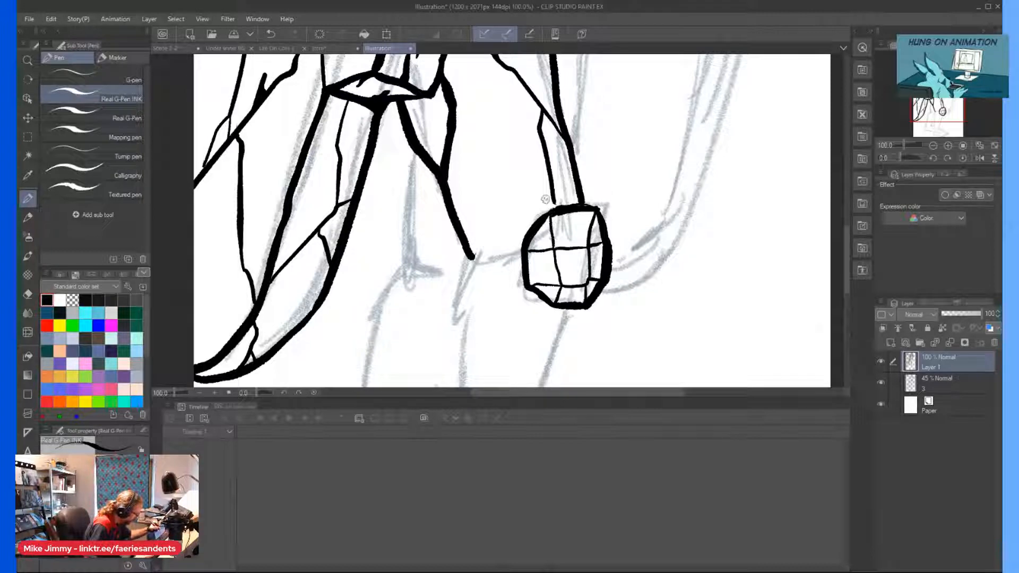
Ink small chips along the kneecap's facet lines and fine hatching in its lower facets.
scroll(543, 197, up, 3)
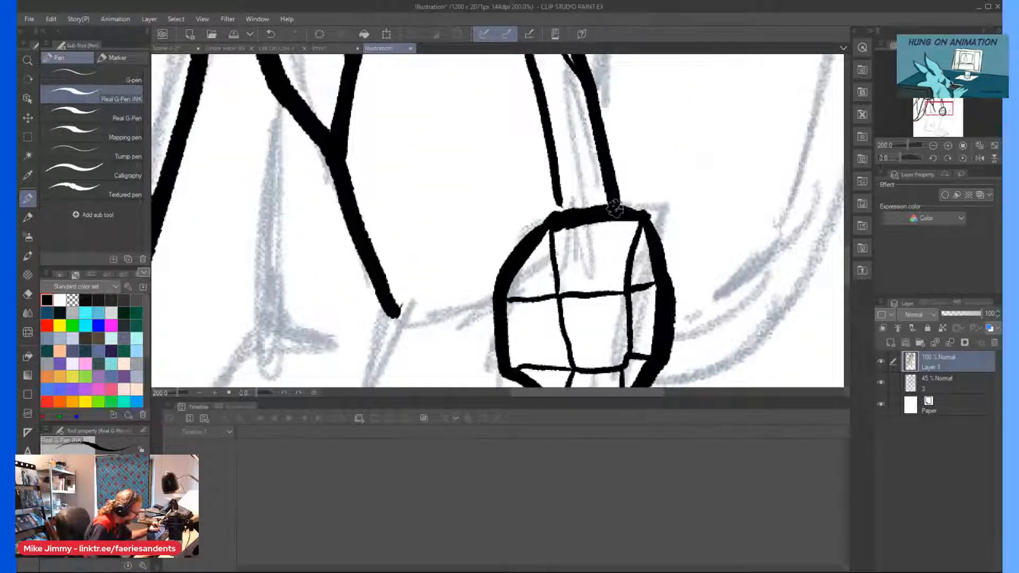
mouse_move(552, 280)
mouse_down()
mouse_move(541, 296)
mouse_move(552, 296)
mouse_up()
scroll(520, 265, down, 2)
scroll(553, 334, up, 1)
scroll(552, 335, up, 1)
scroll(552, 296, up, 1)
scroll(530, 271, up, 1)
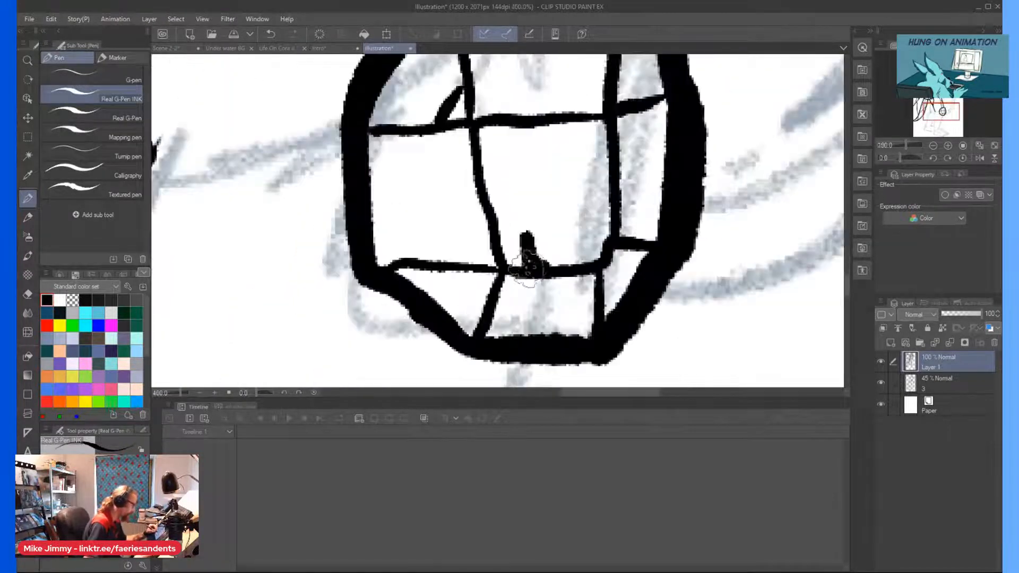
scroll(525, 260, down, 3)
scroll(523, 248, up, 2)
drag(536, 251, 530, 271)
drag(541, 253, 534, 272)
scroll(538, 230, down, 3)
scroll(490, 213, up, 2)
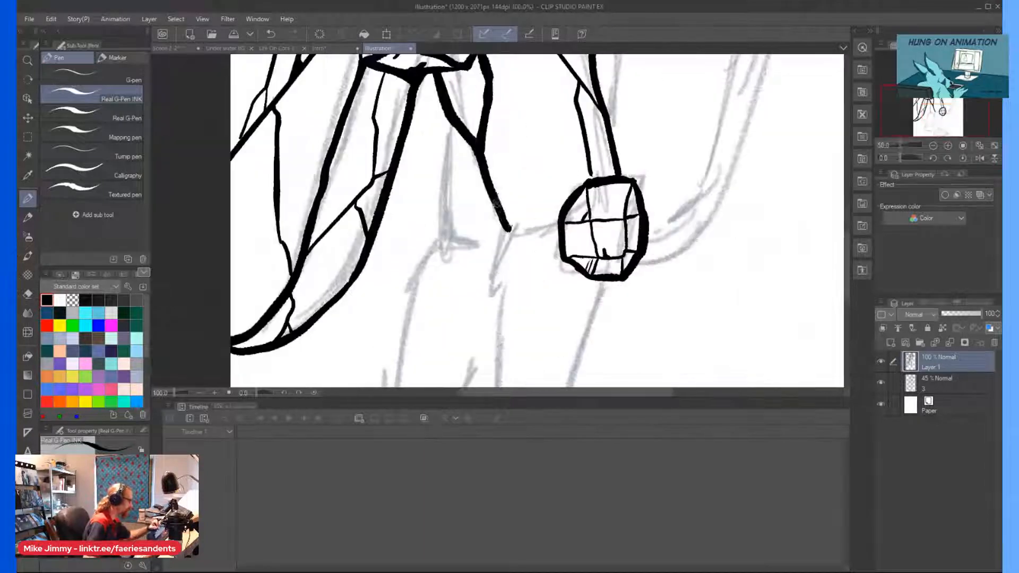
Ink the jagged end of the thigh beside the knee and thin cracks running down the thigh's face.
mouse_move(512, 228)
mouse_down()
mouse_move(518, 162)
mouse_move(502, 124)
mouse_move(531, 123)
mouse_move(572, 197)
mouse_up()
scroll(509, 118, down, 3)
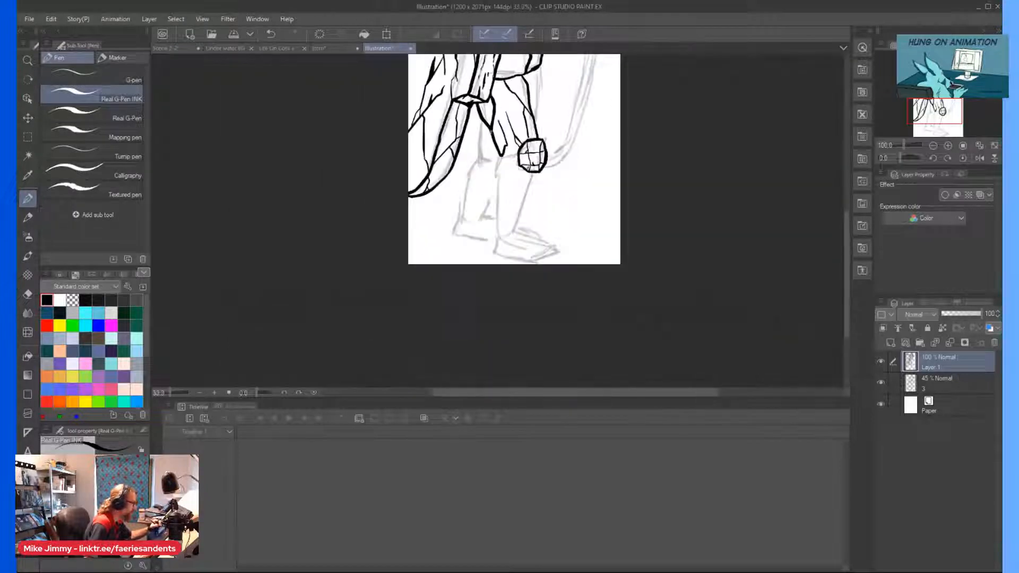
scroll(508, 91, up, 2)
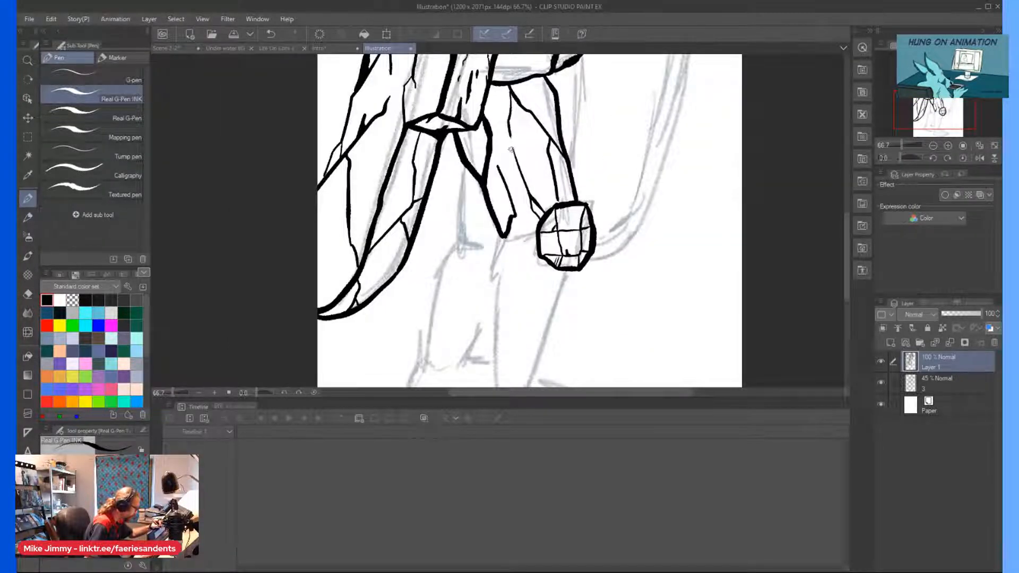
drag(511, 139, 518, 156)
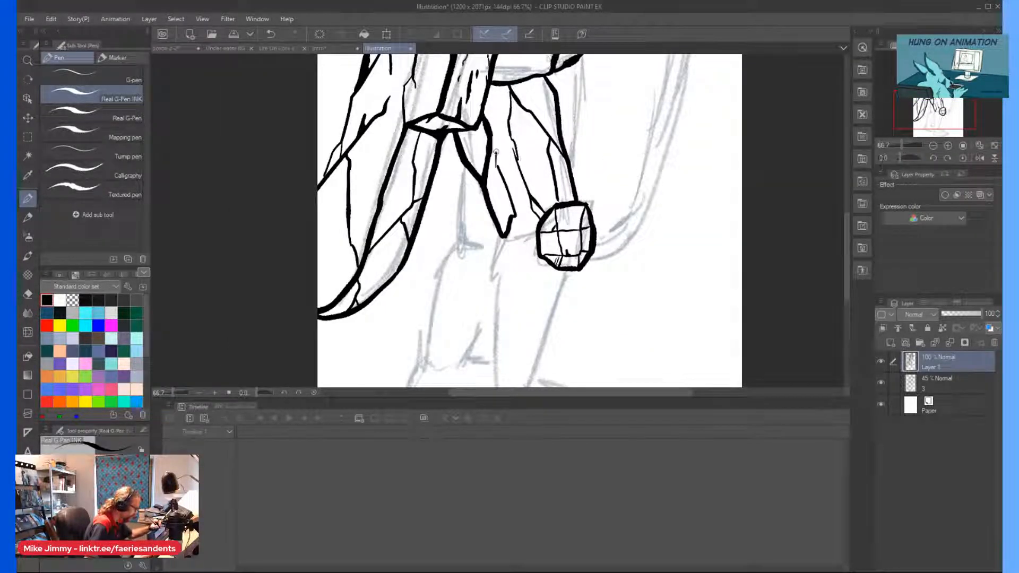
scroll(497, 167, down, 2)
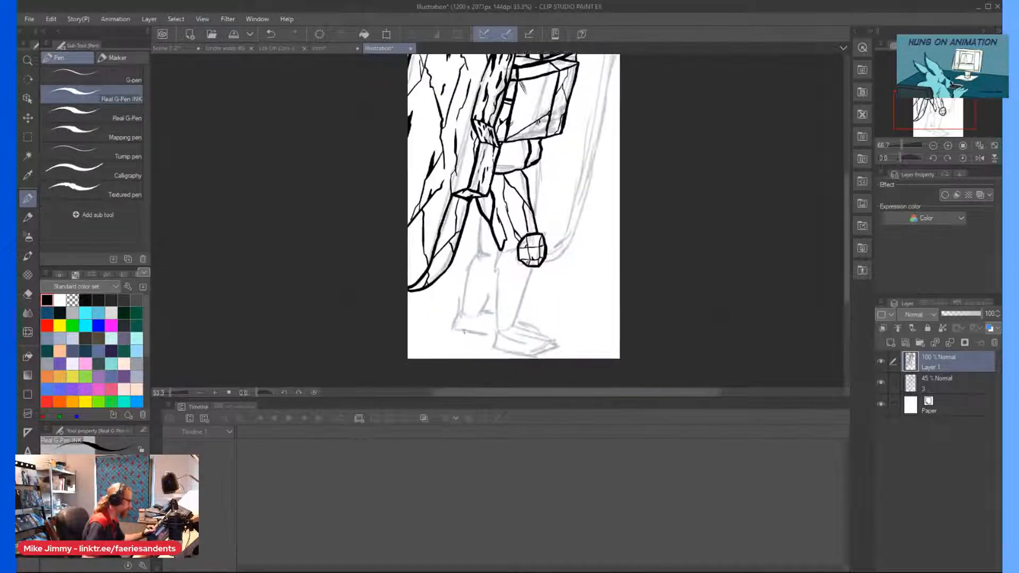
Ink a jagged edge joining thigh and kneecap and a pointed leaf-shaped facet below it, and save the illustration.
scroll(561, 204, up, 3)
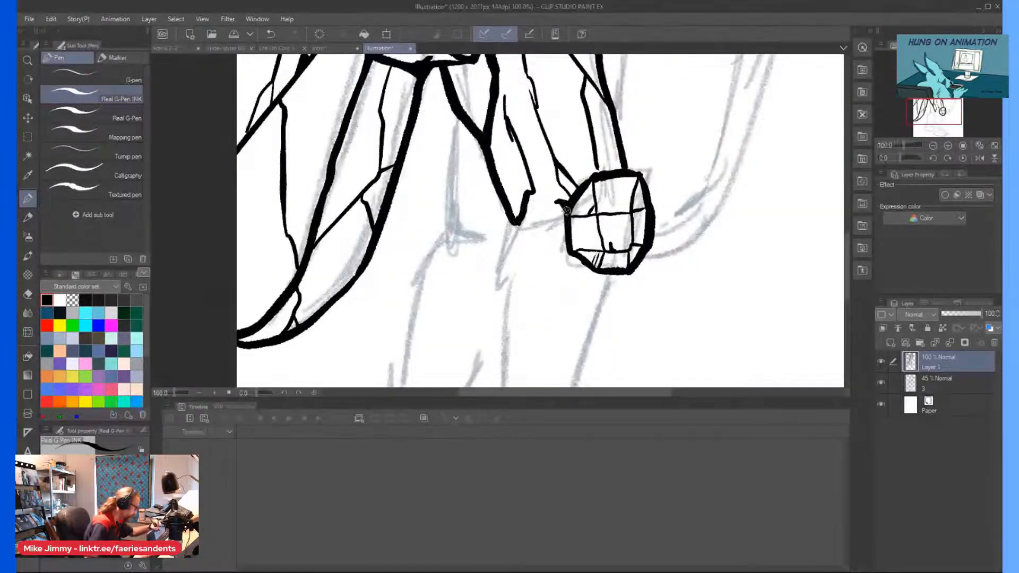
mouse_move(541, 213)
mouse_down()
mouse_move(500, 289)
mouse_move(514, 335)
mouse_move(536, 267)
mouse_move(532, 220)
mouse_move(534, 285)
mouse_up()
scroll(533, 285, down, 1)
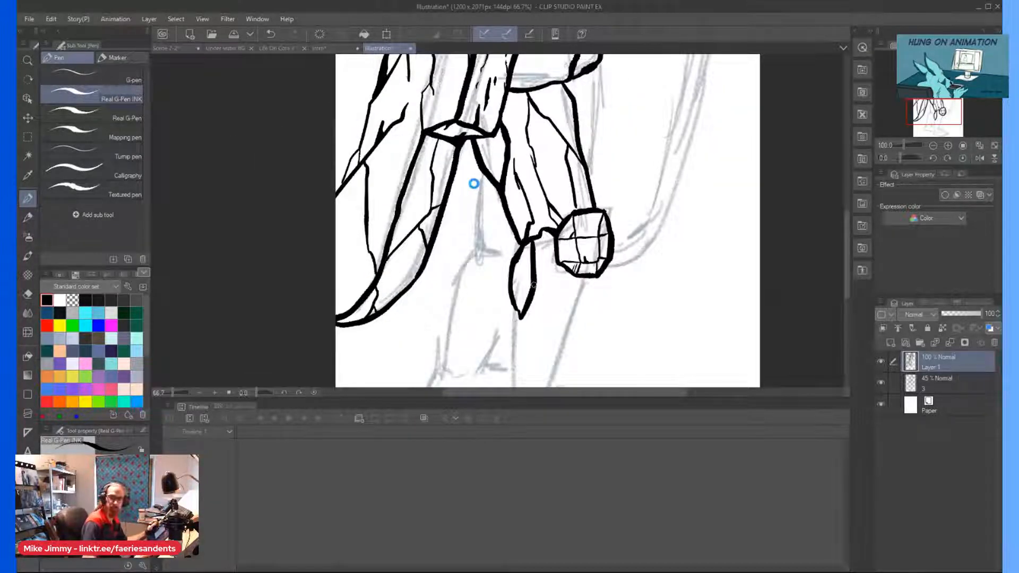
key(ctrl+s)
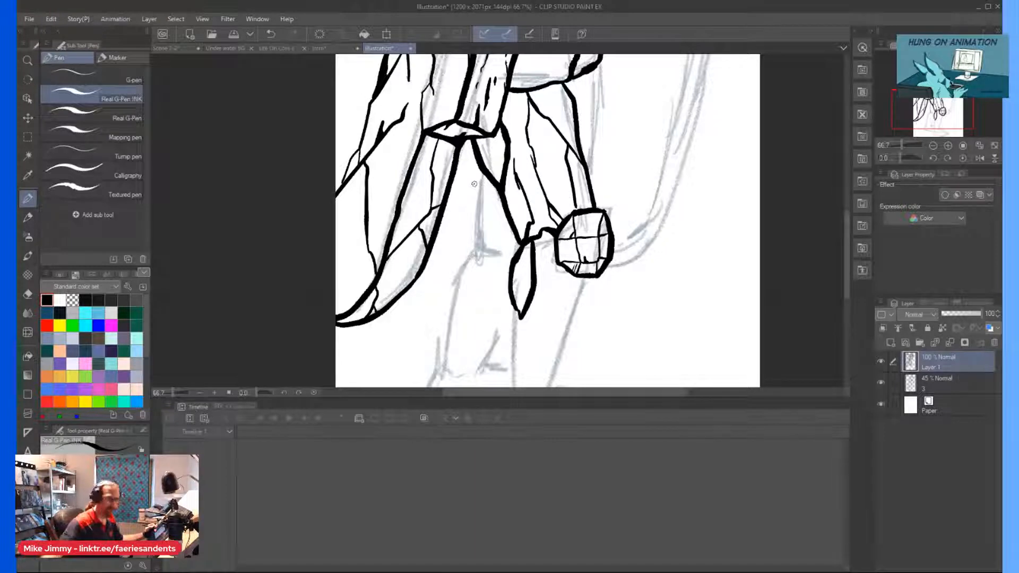
Ink the near shin's long rear edge from the pointed facet down to the heel.
scroll(474, 185, down, 3)
scroll(500, 239, up, 4)
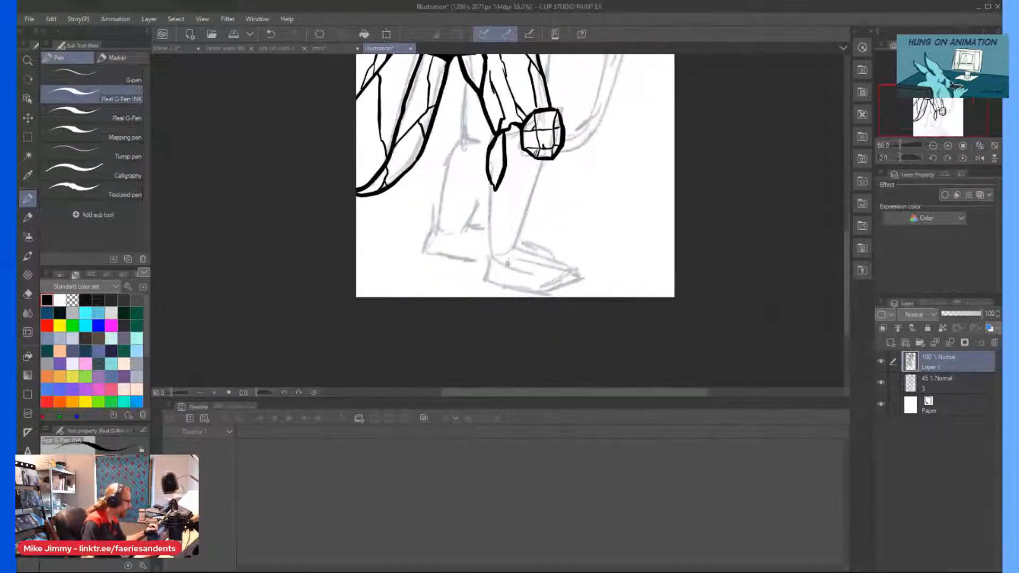
drag(475, 102, 473, 249)
scroll(510, 212, down, 2)
scroll(539, 107, up, 2)
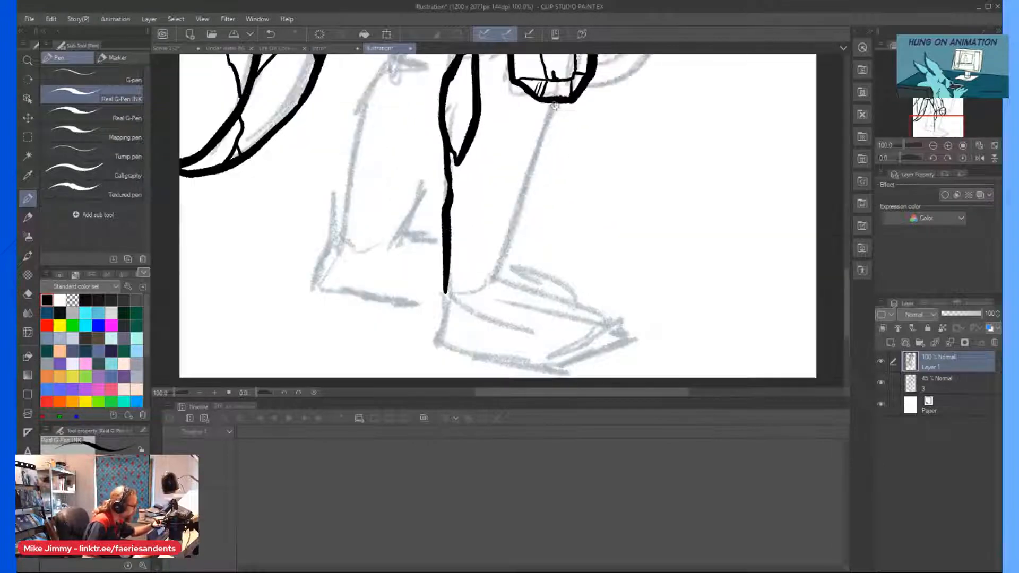
Ink the shin's front edge with a narrow wedge facet under the kneecap, and a thin inner line down the shin.
drag(561, 101, 553, 162)
drag(562, 101, 555, 147)
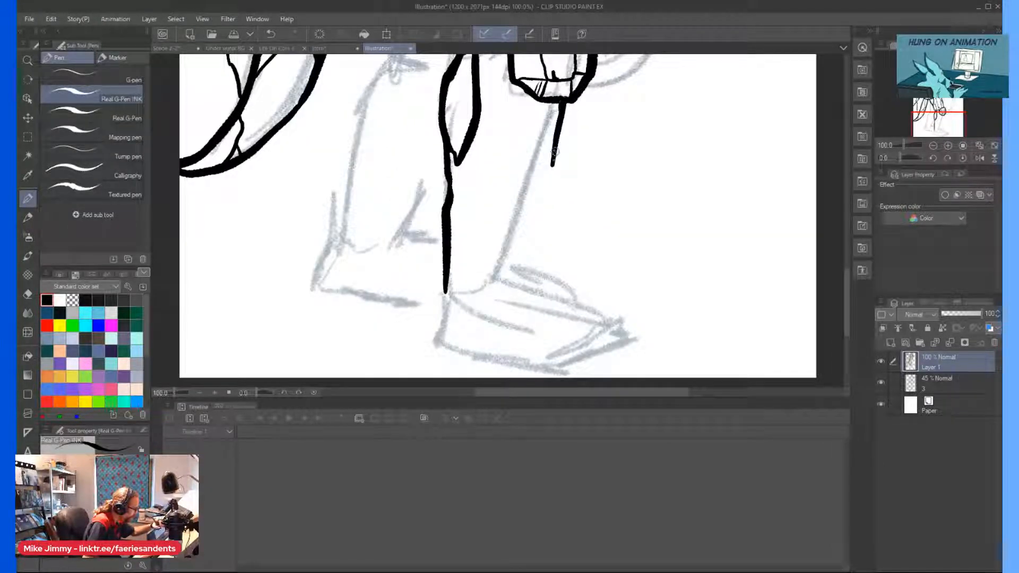
mouse_move(549, 182)
mouse_down()
mouse_move(525, 232)
mouse_move(552, 164)
mouse_up()
mouse_move(540, 102)
mouse_down()
mouse_move(539, 150)
mouse_move(549, 166)
mouse_move(543, 103)
mouse_up()
scroll(471, 122, down, 1)
scroll(476, 125, up, 1)
drag(470, 136, 483, 255)
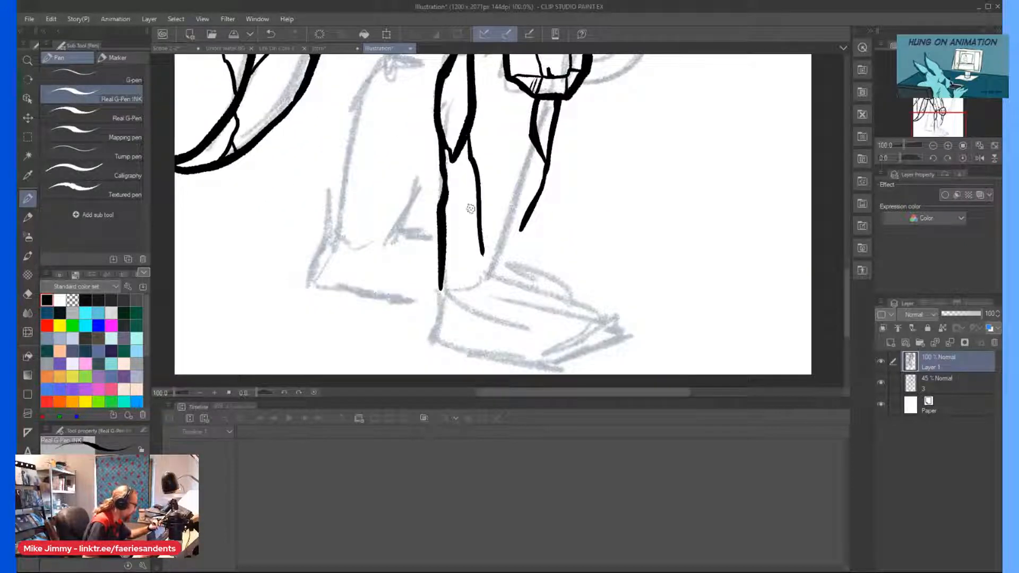
Ink the near foot's heel, sole and angled toe face, and start its upper edge at the ankle.
scroll(487, 241, down, 1)
scroll(464, 189, up, 1)
mouse_move(489, 184)
mouse_down()
mouse_move(460, 187)
mouse_move(419, 219)
mouse_move(402, 206)
mouse_move(391, 271)
mouse_move(383, 222)
mouse_move(372, 232)
mouse_move(395, 244)
mouse_move(495, 259)
mouse_move(572, 233)
mouse_move(587, 215)
mouse_up()
scroll(394, 266, down, 1)
scroll(371, 232, up, 1)
mouse_move(525, 231)
mouse_down()
mouse_move(496, 257)
mouse_move(504, 237)
mouse_up()
Ink the foot's upper side edge, a thin line along its side face, and the top edge sloping to the toe.
scroll(499, 251, down, 3)
scroll(473, 238, up, 3)
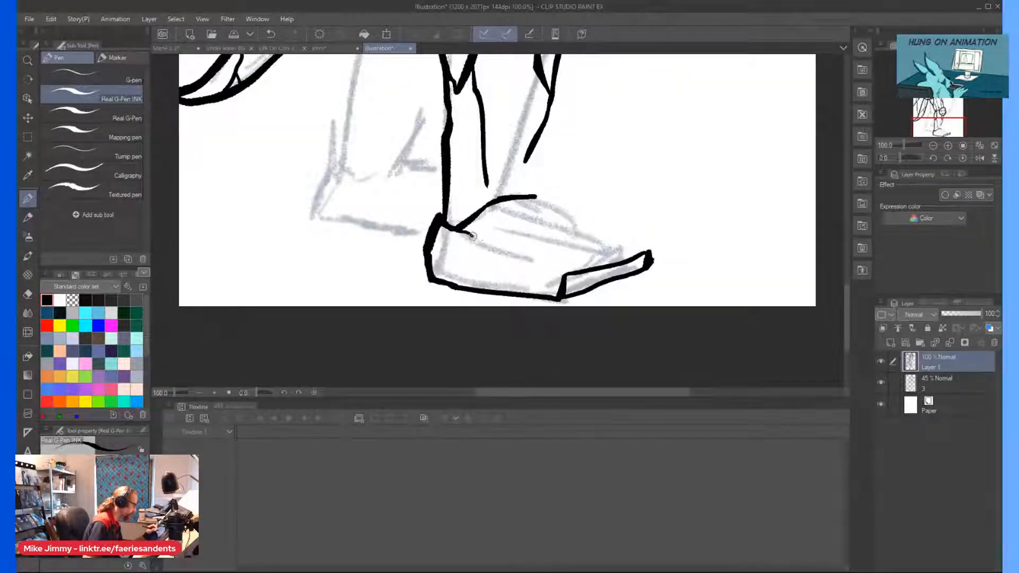
drag(472, 236, 563, 273)
drag(428, 257, 520, 274)
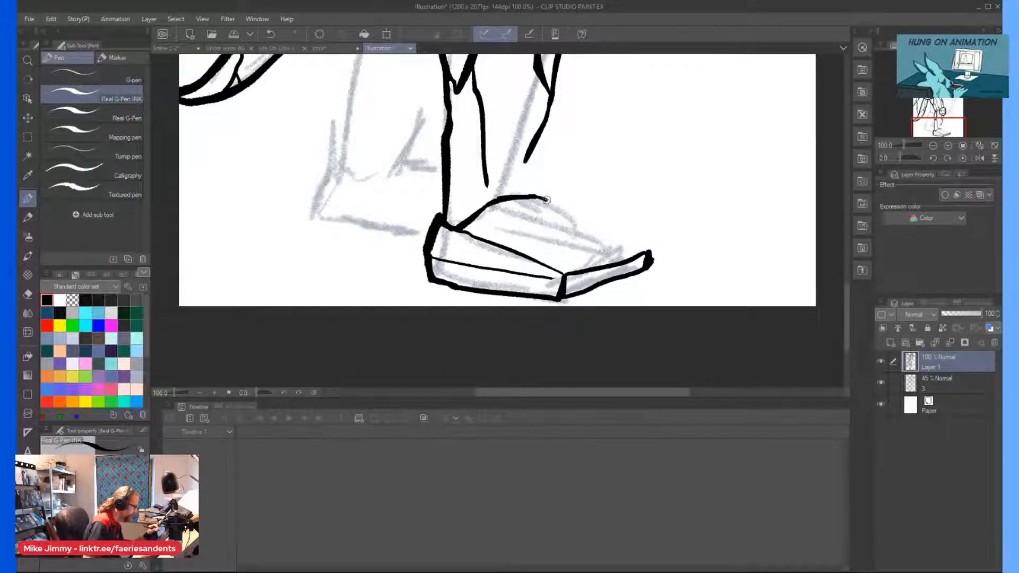
mouse_move(538, 196)
mouse_down()
mouse_move(648, 252)
mouse_move(553, 203)
mouse_up()
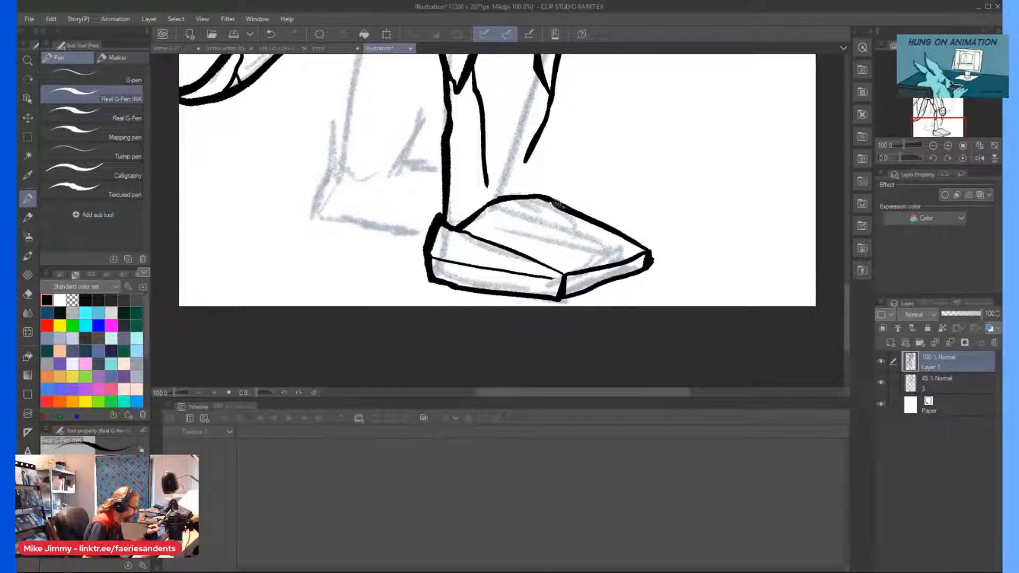
Ink the near shin's front edge down to the foot and a small narrow facet beside it at the ankle.
drag(540, 143, 541, 195)
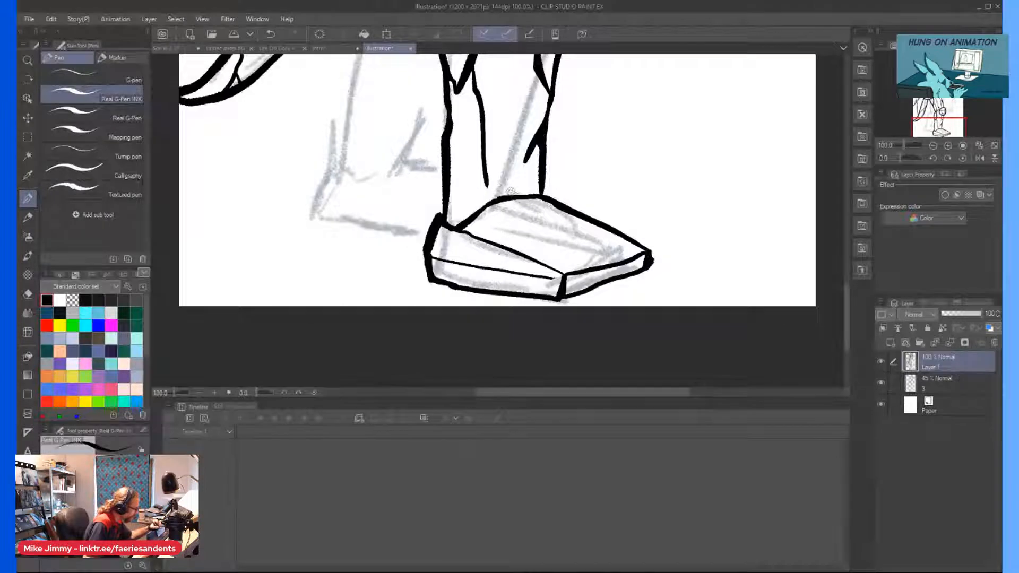
drag(529, 194, 529, 197)
scroll(523, 172, down, 2)
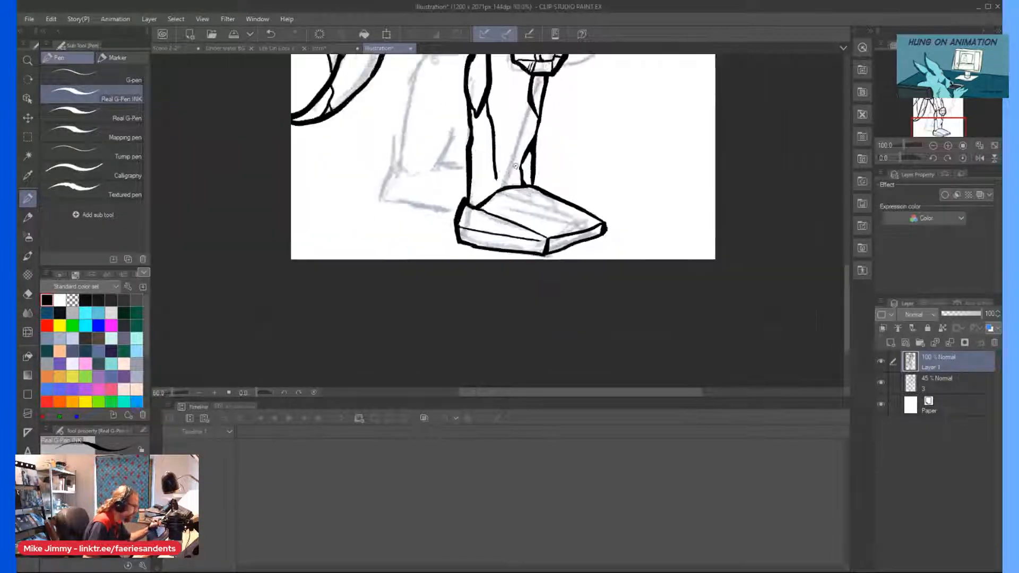
Ink a thin facet line from the wedge under the kneecap down the near shin to the ankle, meeting the long inner line.
scroll(533, 98, up, 2)
drag(536, 96, 556, 144)
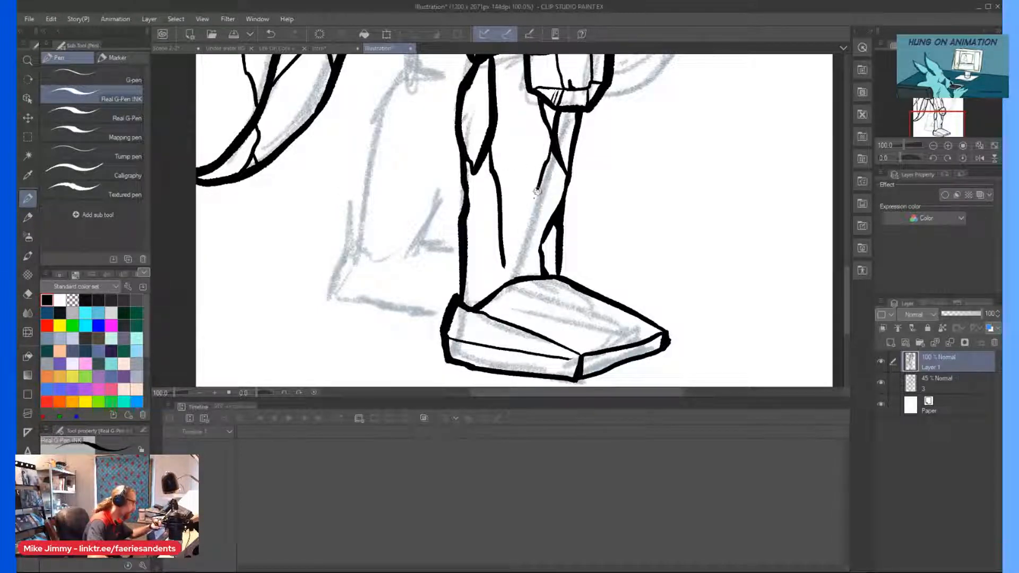
drag(533, 202, 551, 160)
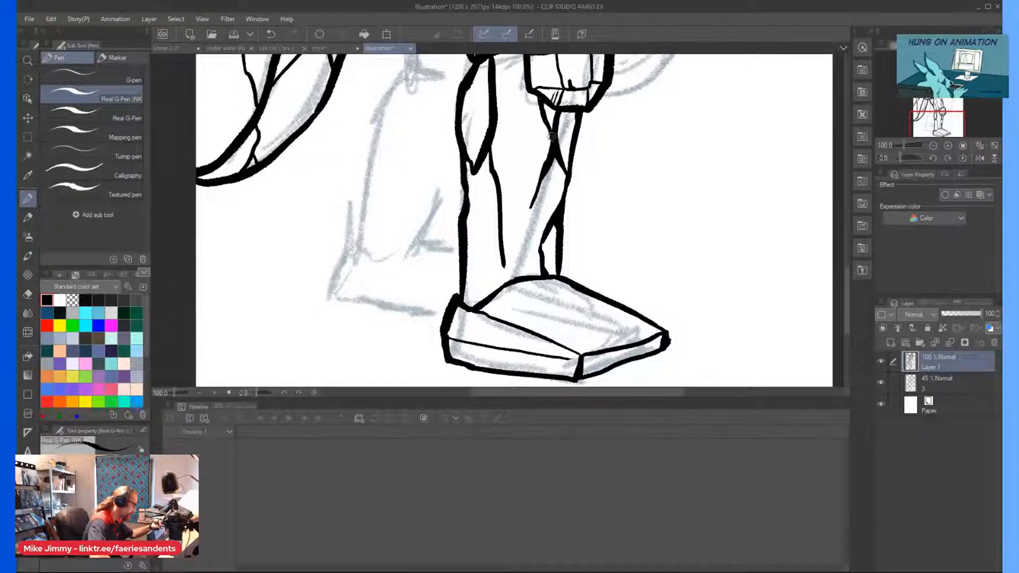
drag(530, 204, 514, 254)
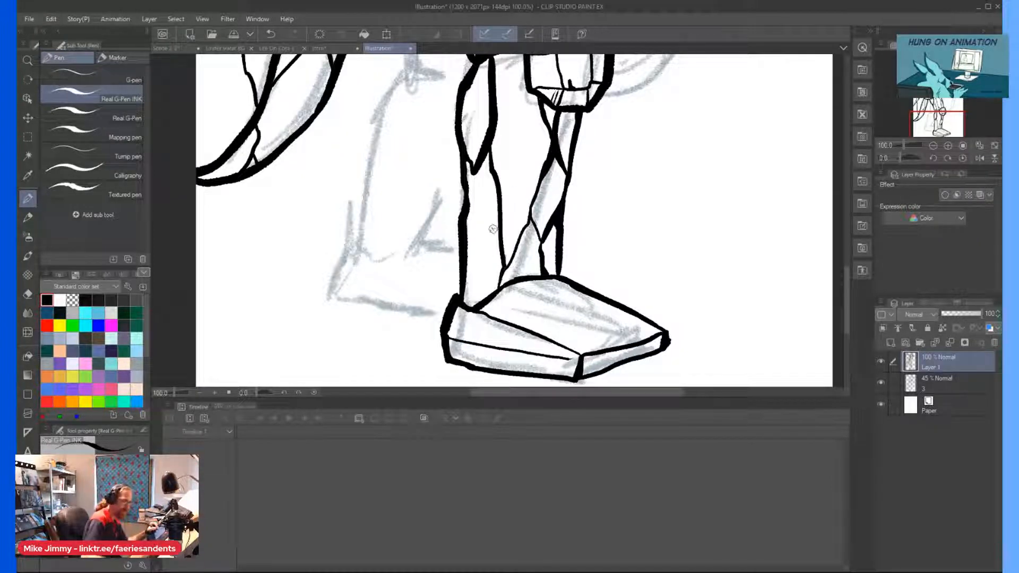
Ink a small facet line joining the tip of the near calf's pointed facet to the shin's rear edge.
scroll(493, 228, up, 3)
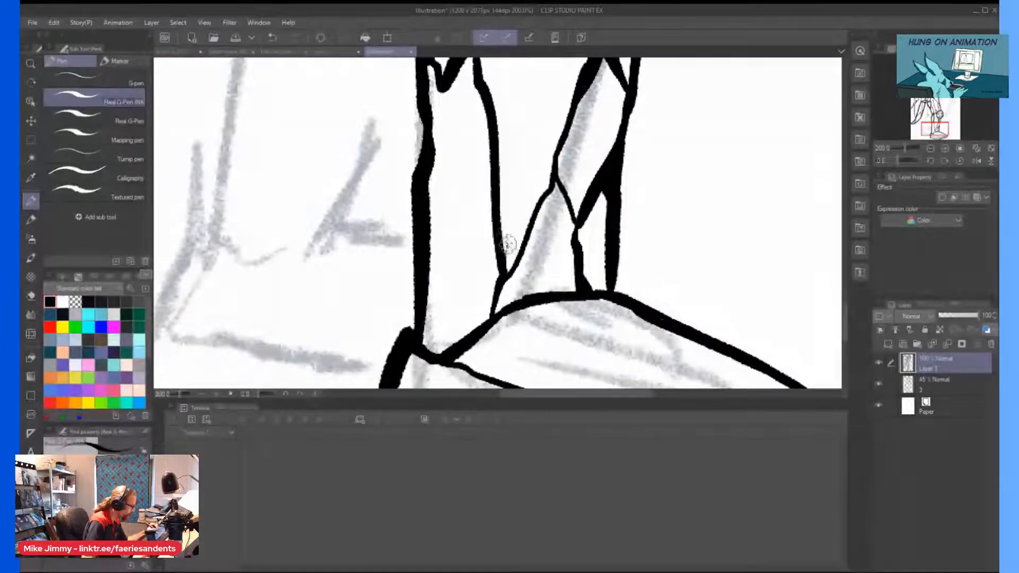
scroll(494, 188, down, 4)
scroll(469, 151, up, 4)
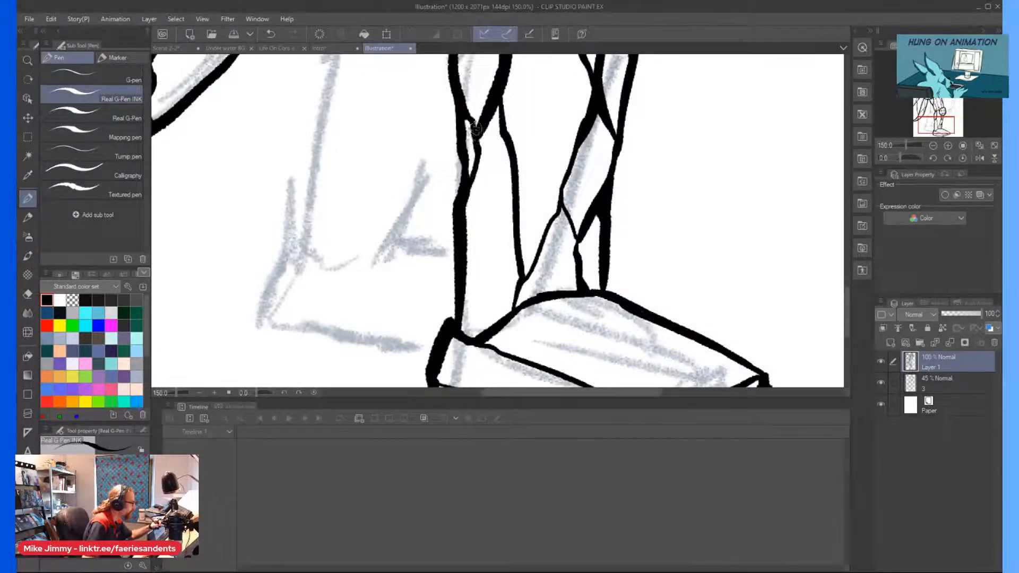
scroll(477, 132, down, 3)
Ink a thin line from beside the kneecap down the near shin, with a branch crossing to the shin's front edge.
scroll(523, 142, up, 4)
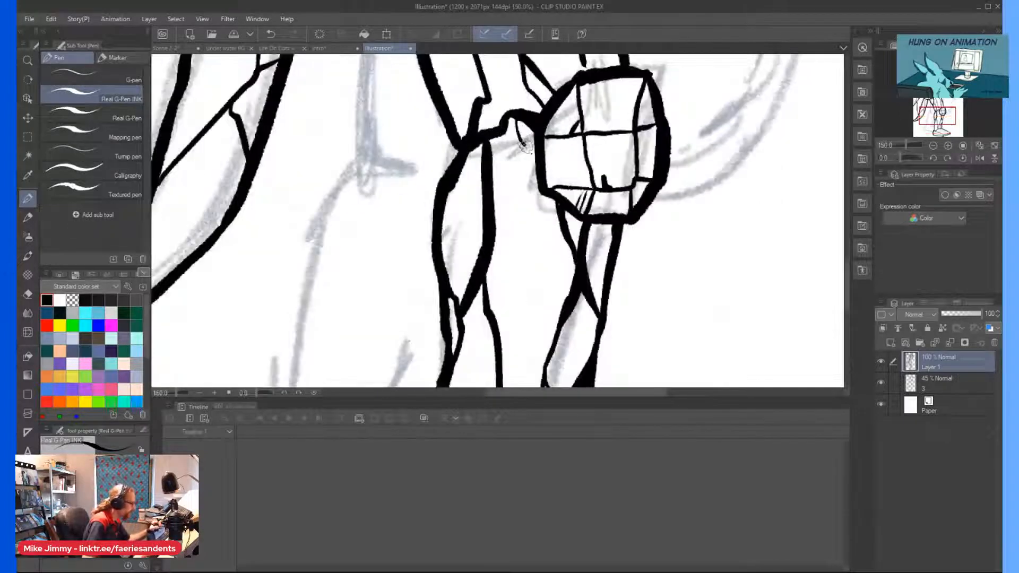
mouse_move(526, 146)
mouse_down()
mouse_move(523, 230)
mouse_move(494, 314)
mouse_up()
drag(510, 269, 552, 342)
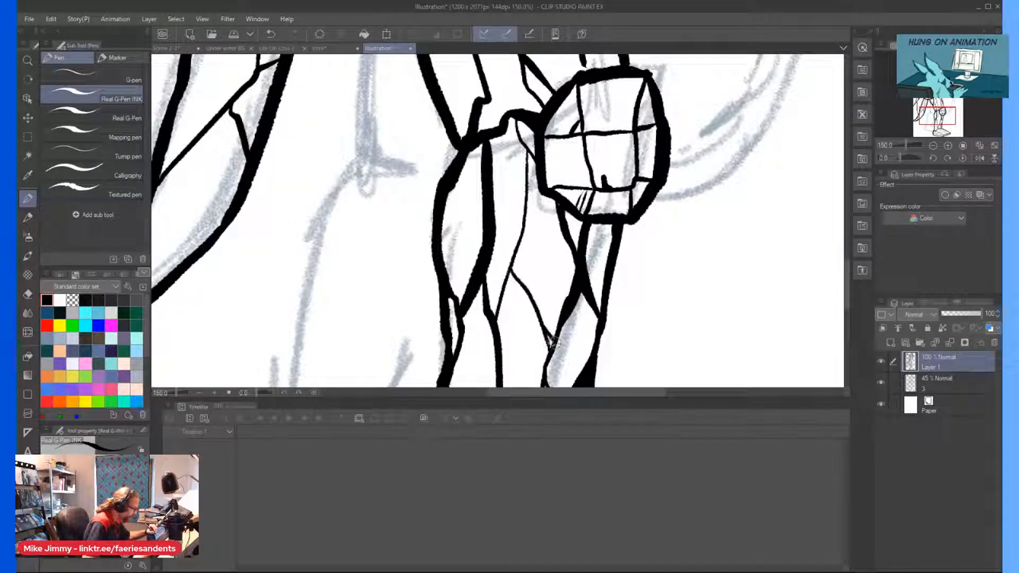
scroll(542, 265, down, 5)
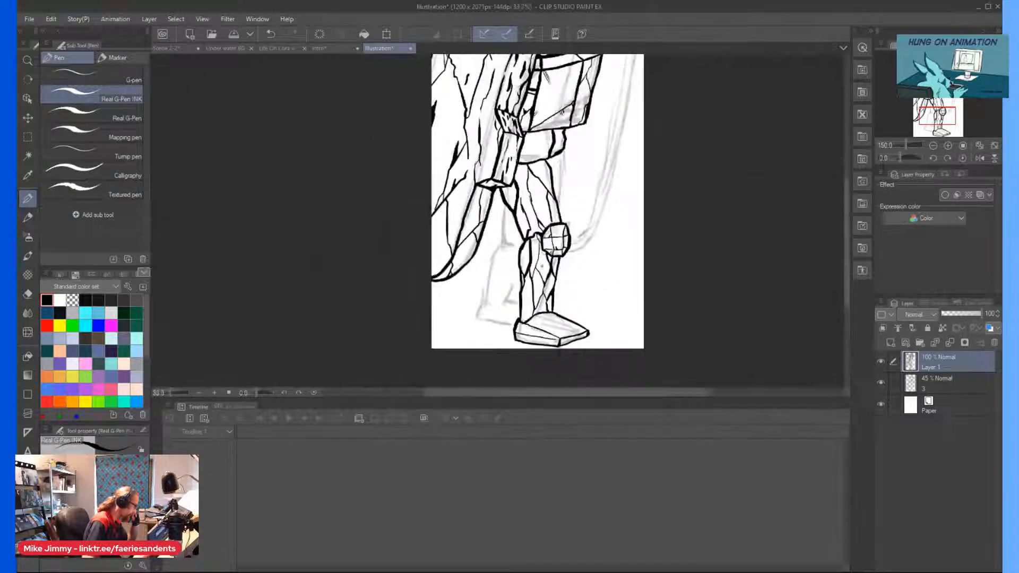
Thicken the near thigh's front edge and the kneecap's outer edge, and add a thin facet line on the thigh above the knee.
scroll(537, 213, up, 3)
scroll(512, 159, down, 3)
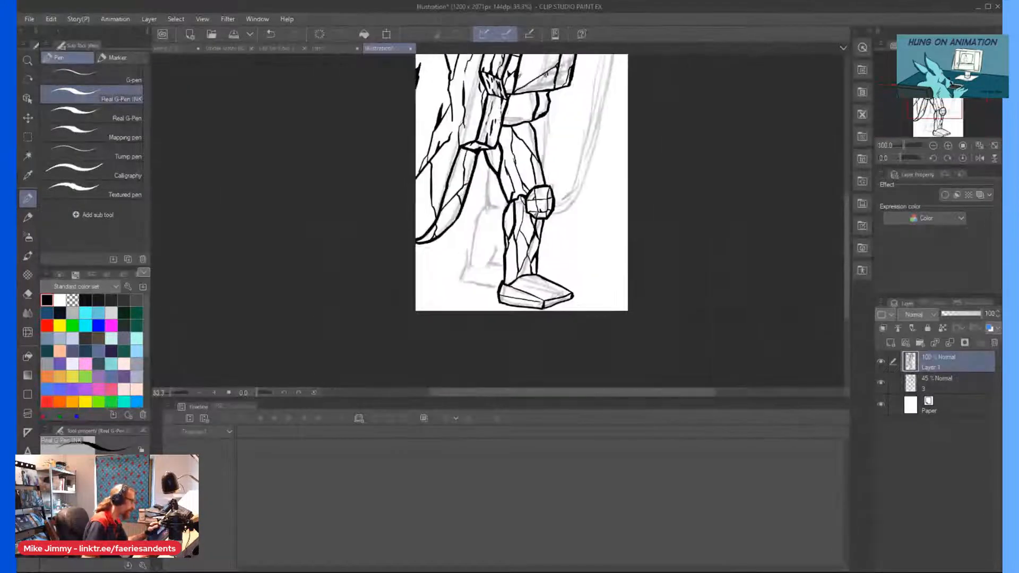
scroll(505, 132, up, 1)
scroll(530, 186, up, 1)
mouse_move(557, 226)
mouse_down()
mouse_move(565, 197)
mouse_move(558, 222)
mouse_up()
scroll(556, 194, down, 3)
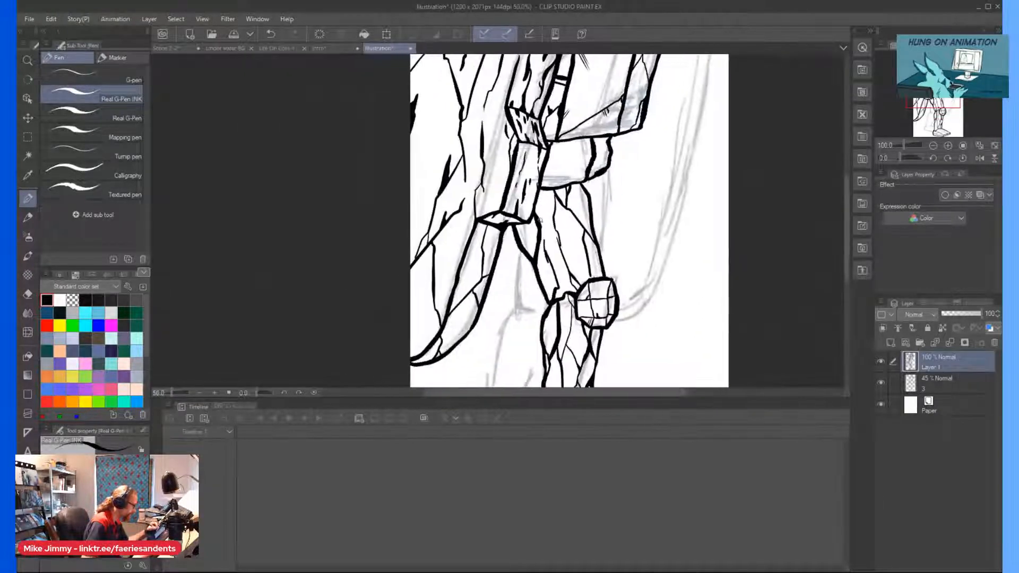
scroll(574, 193, up, 3)
drag(598, 165, 638, 342)
scroll(612, 285, down, 3)
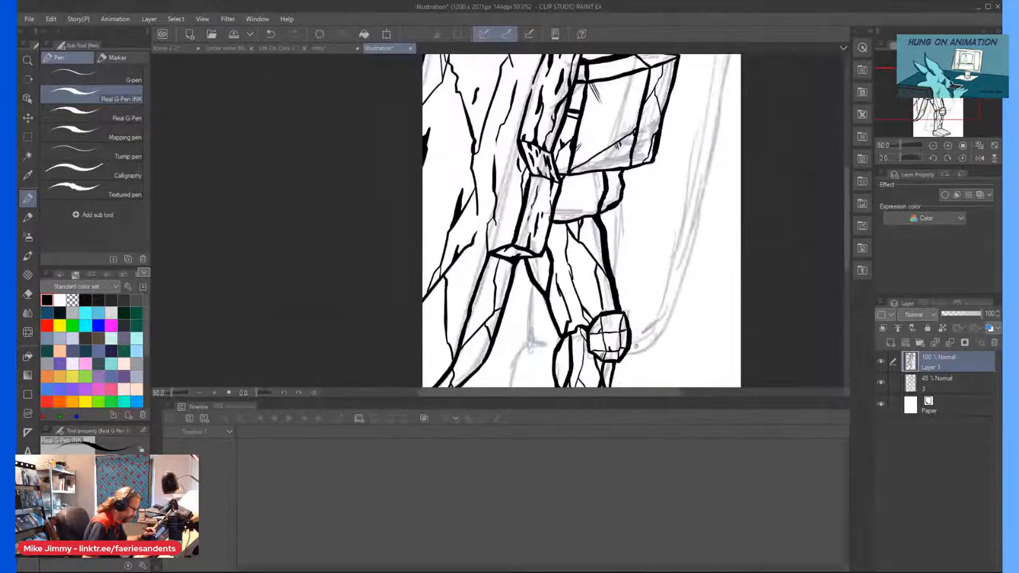
scroll(610, 280, up, 5)
drag(619, 285, 633, 324)
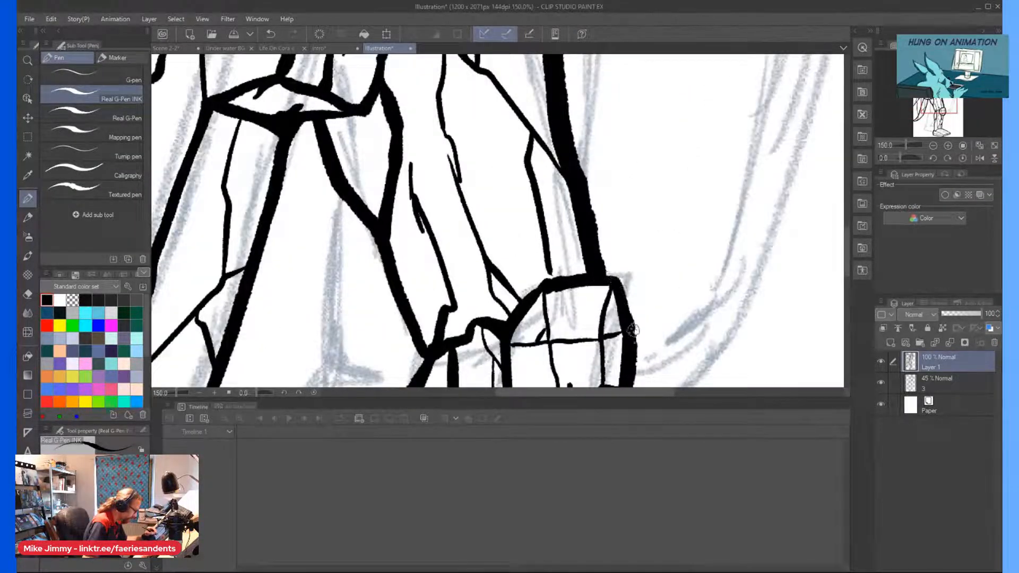
scroll(577, 265, down, 3)
scroll(578, 152, up, 2)
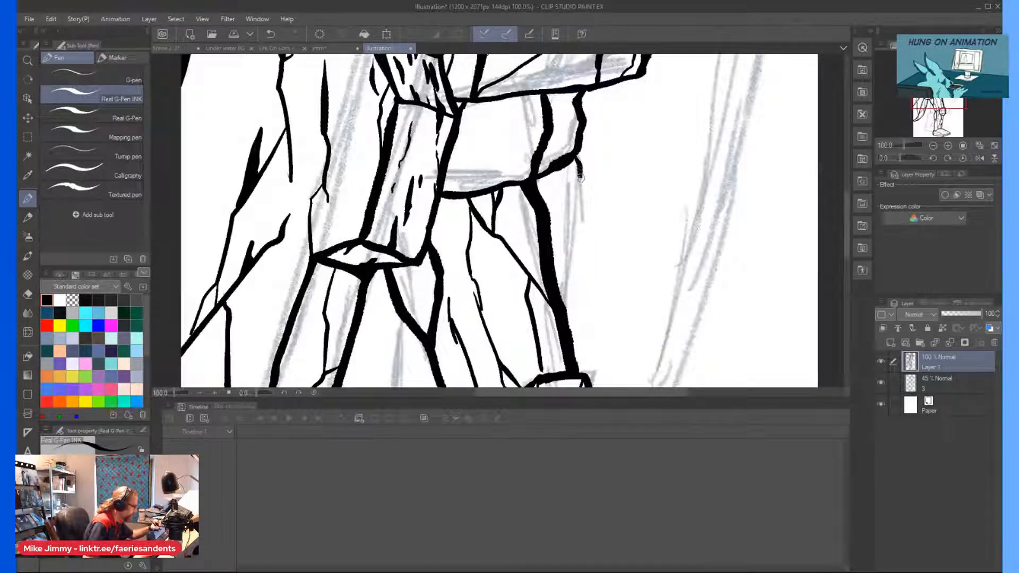
Ink the narrow part of the far thigh showing in front of the near thigh, with an inner line under the pelvis.
mouse_move(576, 154)
mouse_down()
mouse_move(581, 257)
mouse_move(560, 303)
mouse_move(581, 219)
mouse_move(575, 268)
mouse_up()
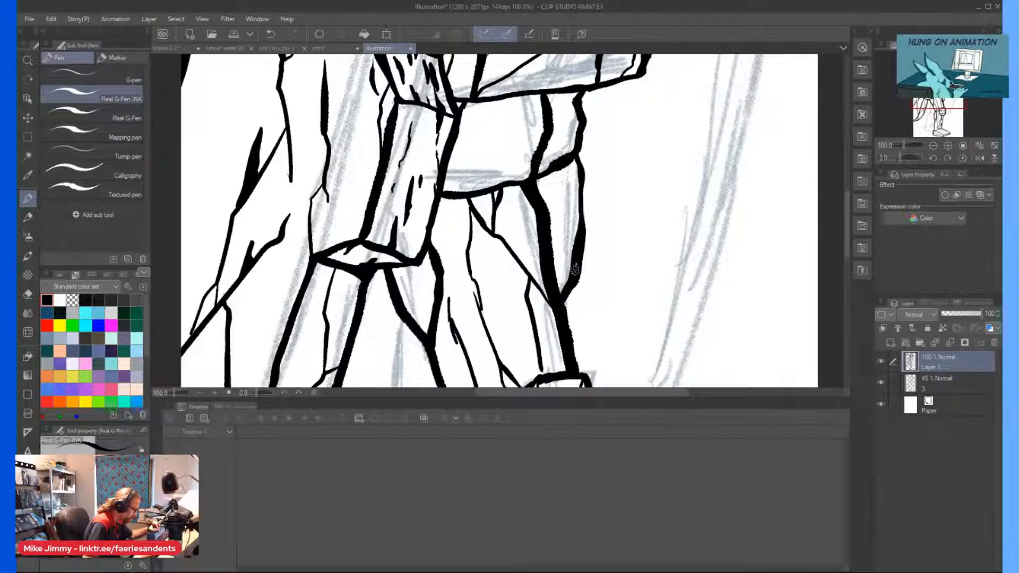
drag(556, 177, 575, 255)
scroll(577, 261, down, 2)
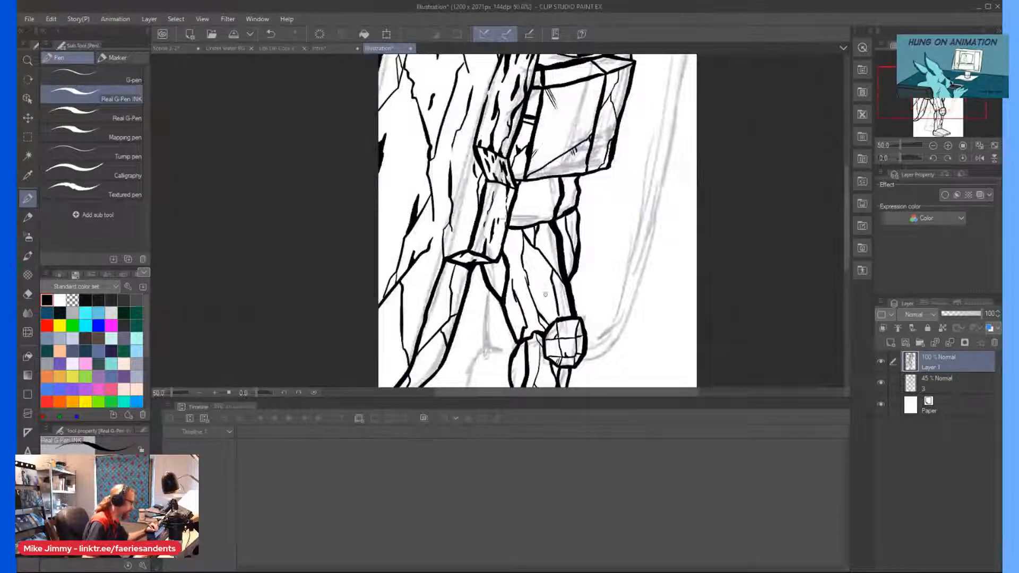
scroll(567, 265, up, 2)
Ink the far thigh's rear and lower knee edges behind the near thigh, with a narrow facet along the rear.
scroll(574, 245, down, 3)
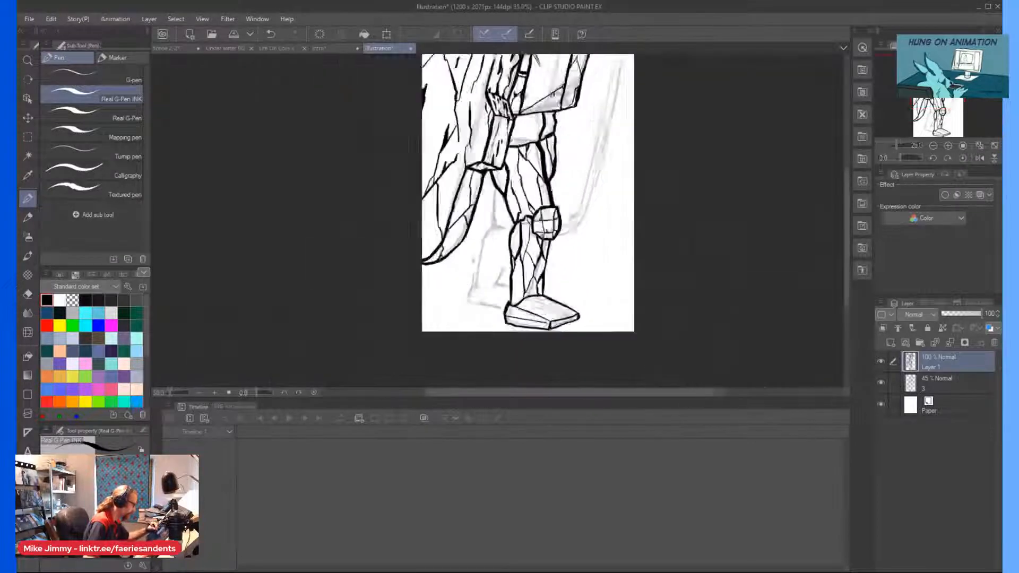
scroll(506, 152, up, 3)
drag(506, 153, 491, 269)
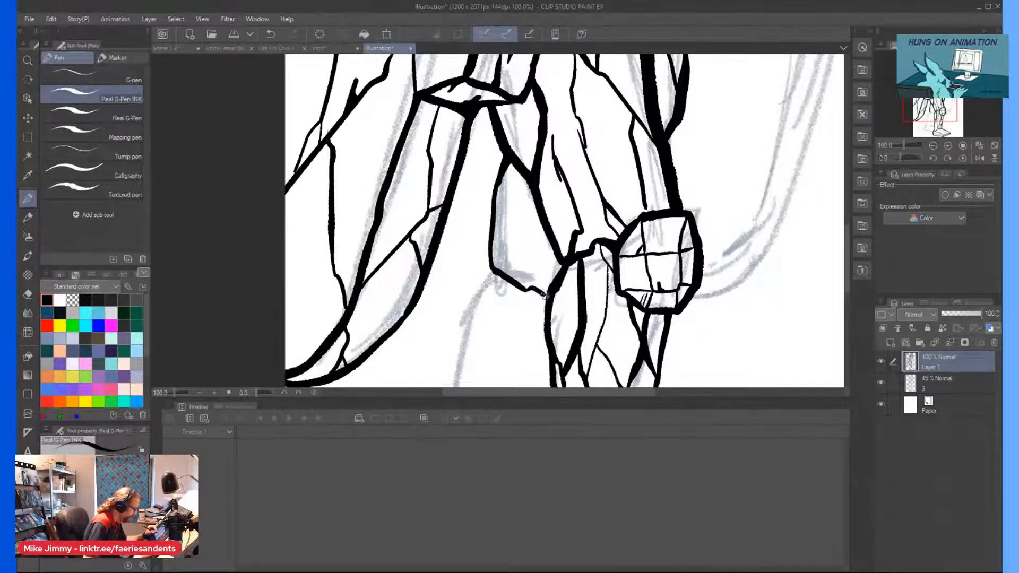
drag(501, 188, 515, 273)
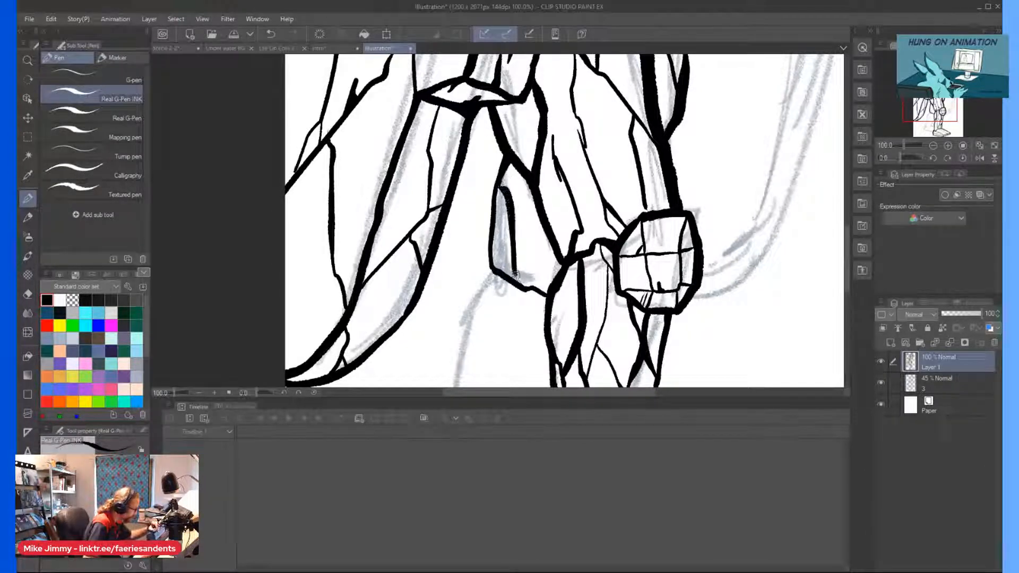
mouse_move(513, 236)
mouse_down()
mouse_move(529, 186)
mouse_move(521, 202)
mouse_move(515, 147)
mouse_up()
scroll(502, 160, down, 3)
scroll(495, 187, up, 1)
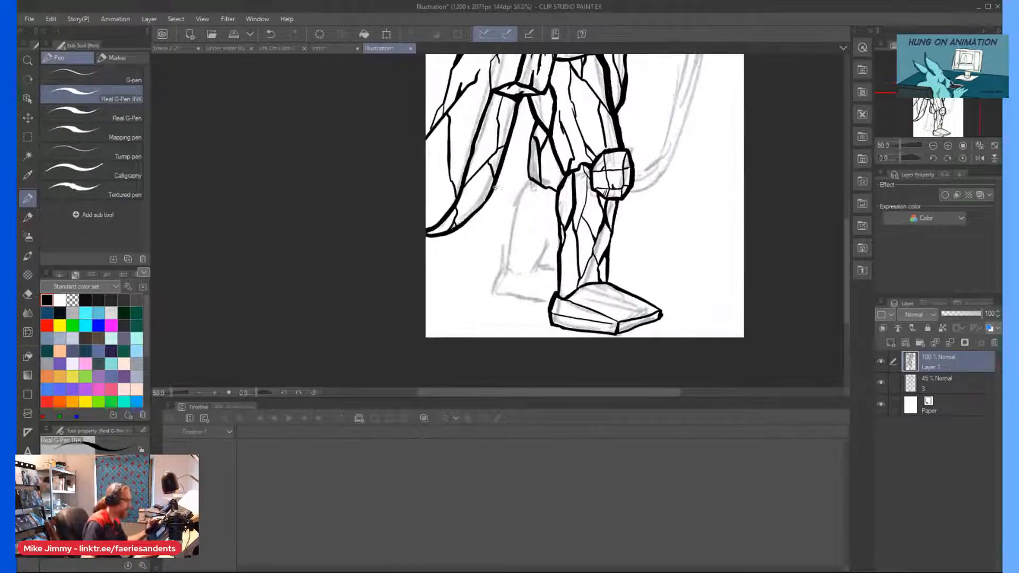
Ink the far calf's long pointed facet below the knee, with a small wedge facet inside its upper part.
scroll(494, 188, up, 2)
mouse_move(553, 184)
mouse_down()
mouse_move(530, 268)
mouse_move(530, 244)
mouse_move(535, 286)
mouse_move(581, 210)
mouse_up()
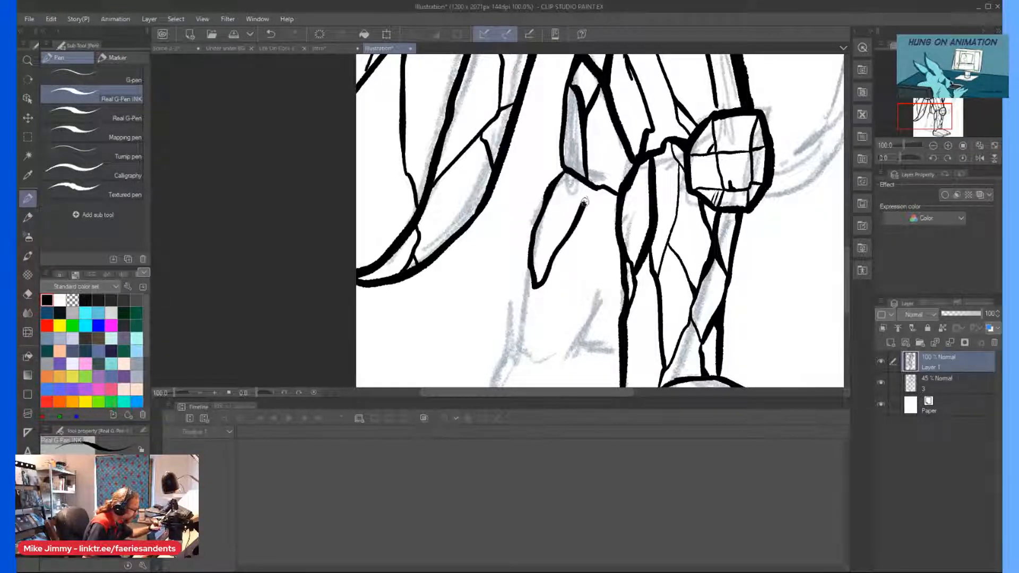
scroll(588, 166, up, 4)
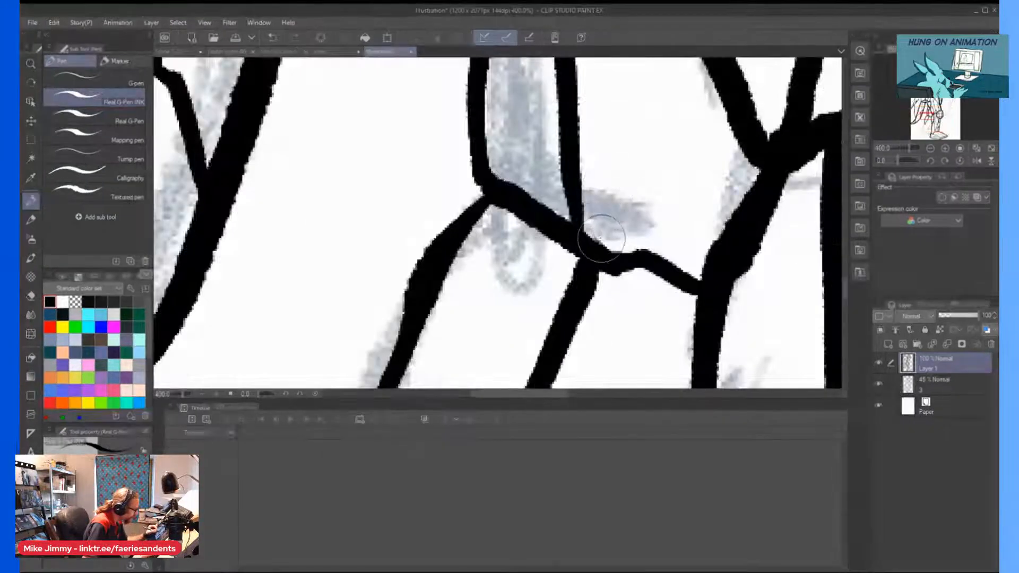
scroll(483, 122, down, 2)
scroll(498, 199, up, 2)
mouse_move(524, 104)
mouse_down()
mouse_move(523, 192)
mouse_move(510, 216)
mouse_up()
scroll(499, 197, down, 4)
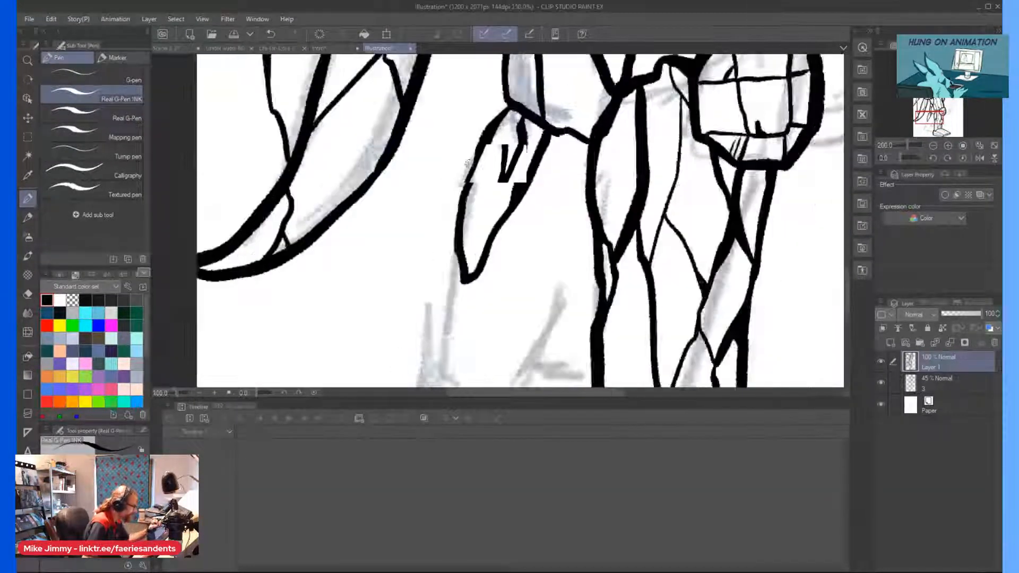
scroll(480, 198, up, 2)
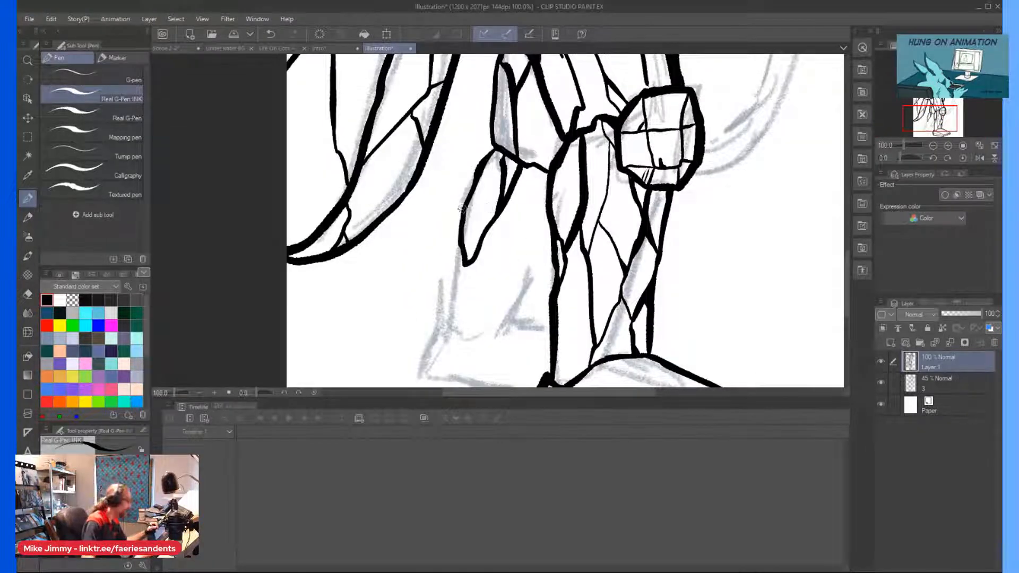
Ink the far shin's front edge curving toward the ankle from behind the near leg, with a thin facet line above it.
scroll(473, 211, up, 2)
scroll(446, 277, down, 2)
scroll(569, 216, up, 3)
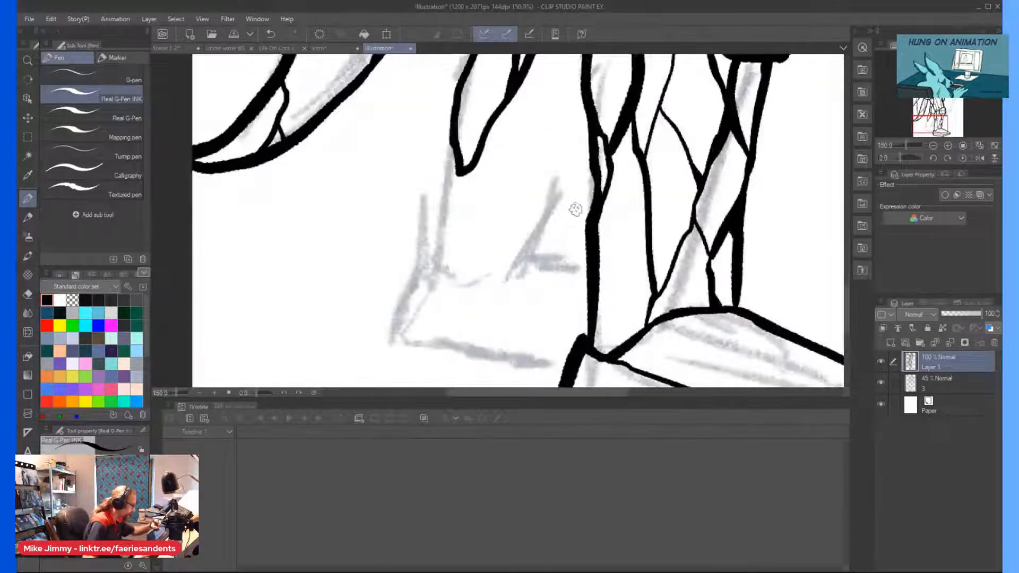
drag(594, 178, 539, 245)
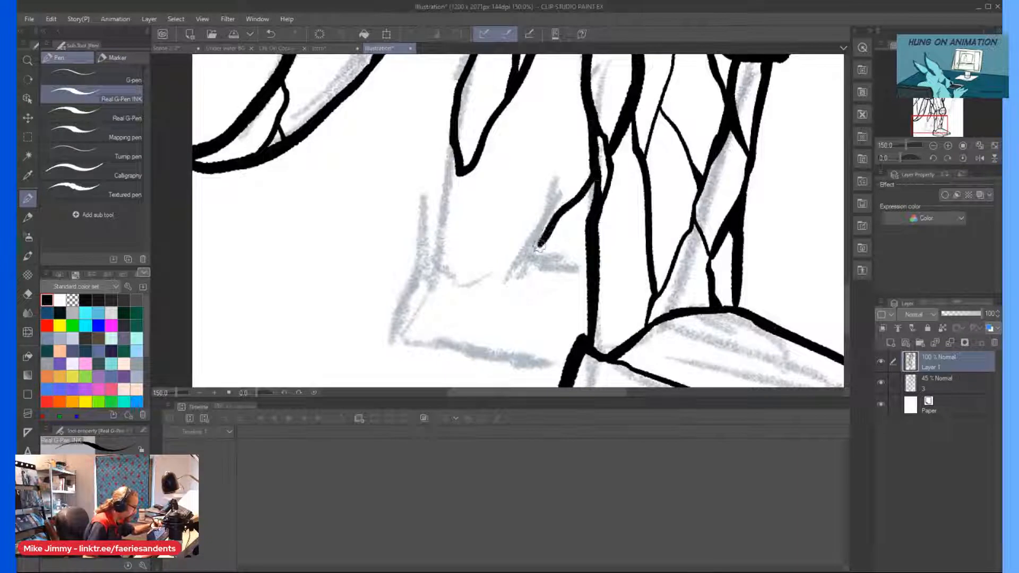
drag(582, 128, 562, 208)
Ink the far shin's rear edge from the pointed facet to the ankle, and the upper edge of the far foot across the ankle.
scroll(556, 117, down, 1)
scroll(557, 117, down, 1)
scroll(525, 119, up, 2)
mouse_move(522, 117)
mouse_down()
mouse_move(484, 215)
mouse_move(520, 96)
mouse_up()
mouse_move(487, 215)
mouse_down()
mouse_move(539, 198)
mouse_move(611, 202)
mouse_move(649, 240)
mouse_up()
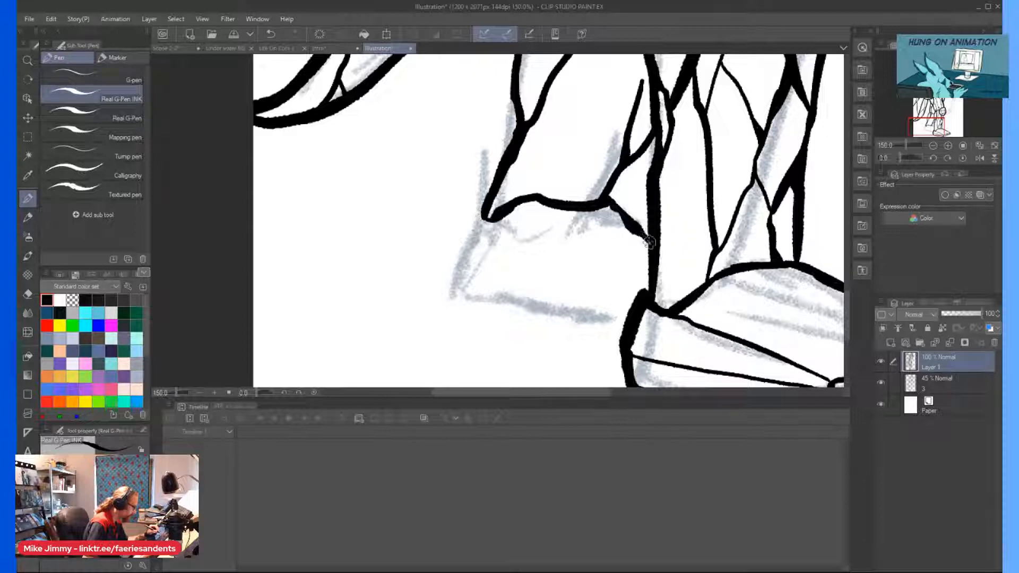
Ink the far foot's sloping heel edge and its thick sole line running behind the near foot.
mouse_move(482, 200)
mouse_down()
mouse_move(465, 208)
mouse_move(443, 250)
mouse_up()
drag(480, 205, 429, 287)
scroll(429, 286, down, 2)
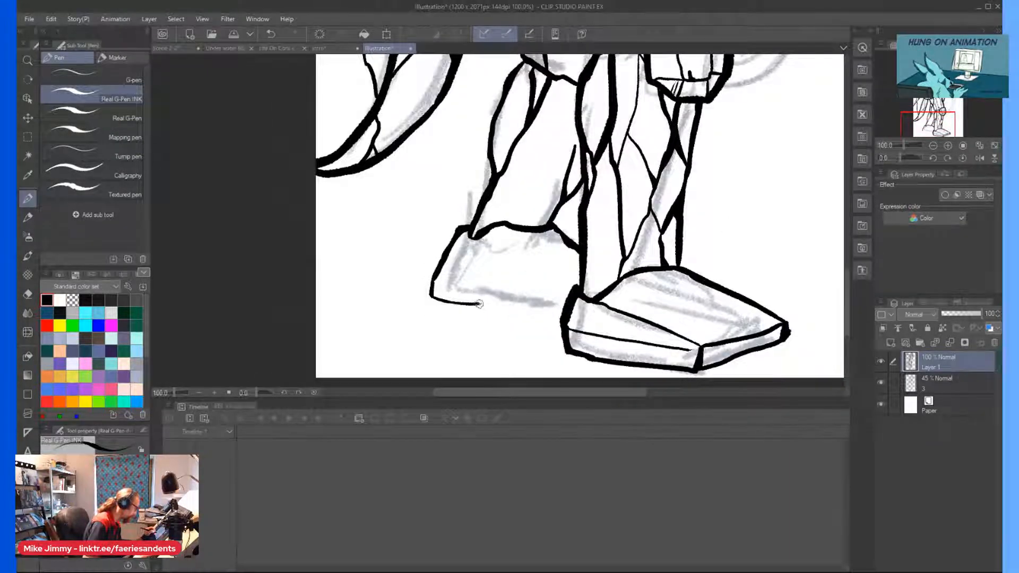
drag(506, 308, 559, 314)
drag(444, 298, 562, 314)
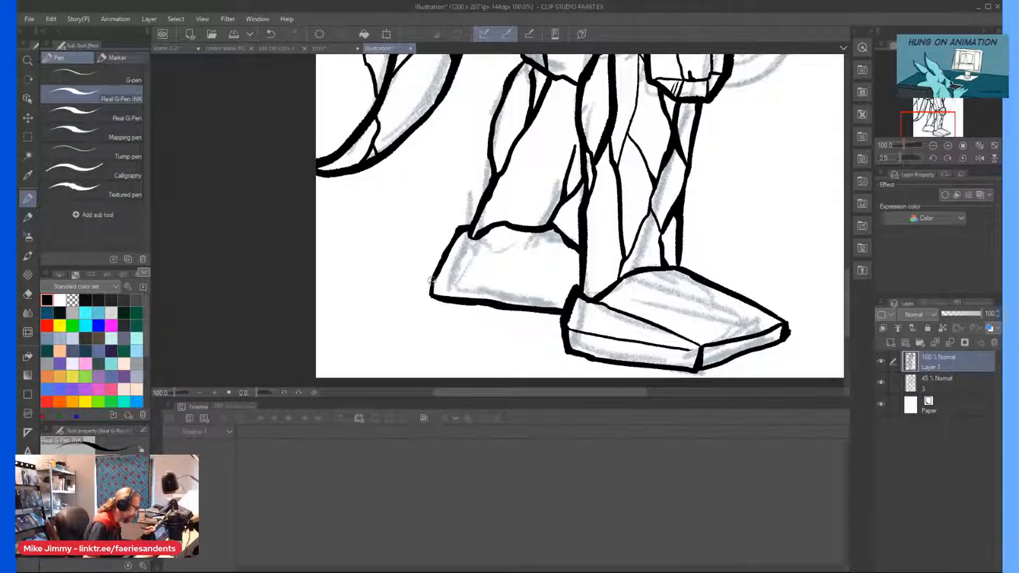
Ink a thin side line and cracks on the far foot, and a forked crack across the near foot's upper face.
mouse_move(465, 284)
mouse_down()
mouse_move(570, 296)
mouse_move(496, 243)
mouse_move(562, 287)
mouse_up()
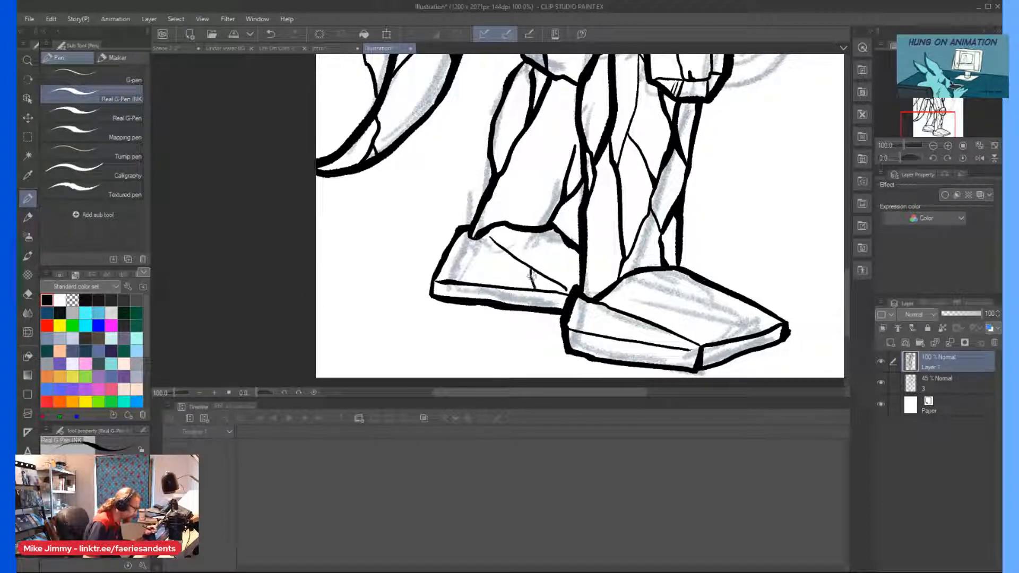
drag(662, 271, 696, 325)
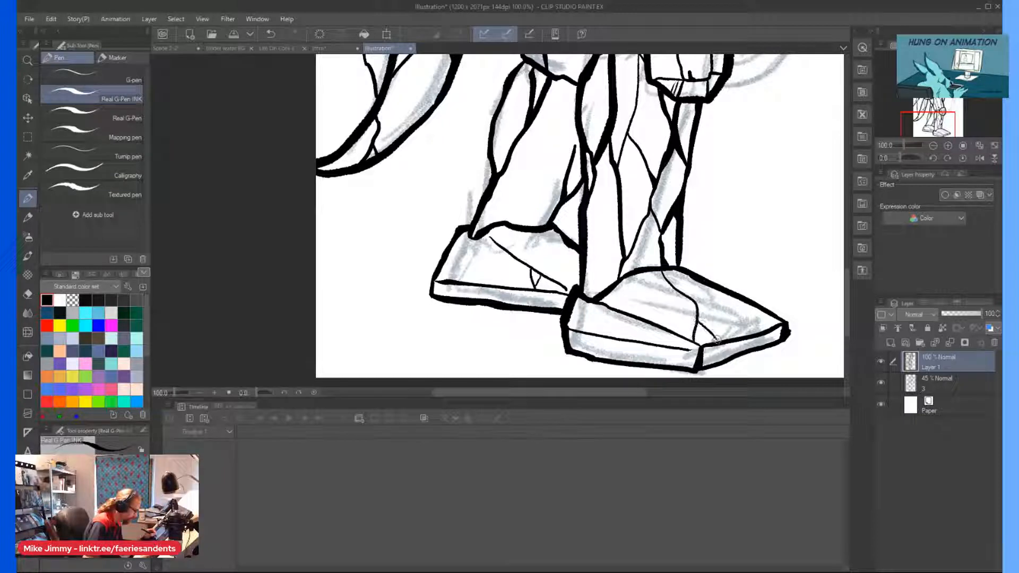
scroll(689, 310, down, 3)
scroll(639, 281, up, 5)
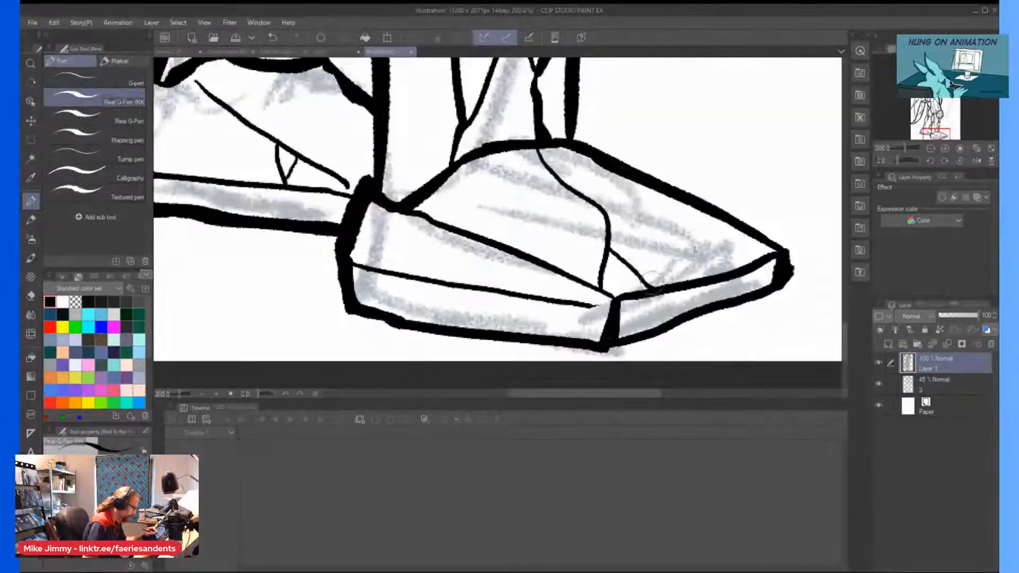
scroll(650, 281, down, 5)
scroll(579, 325, up, 10)
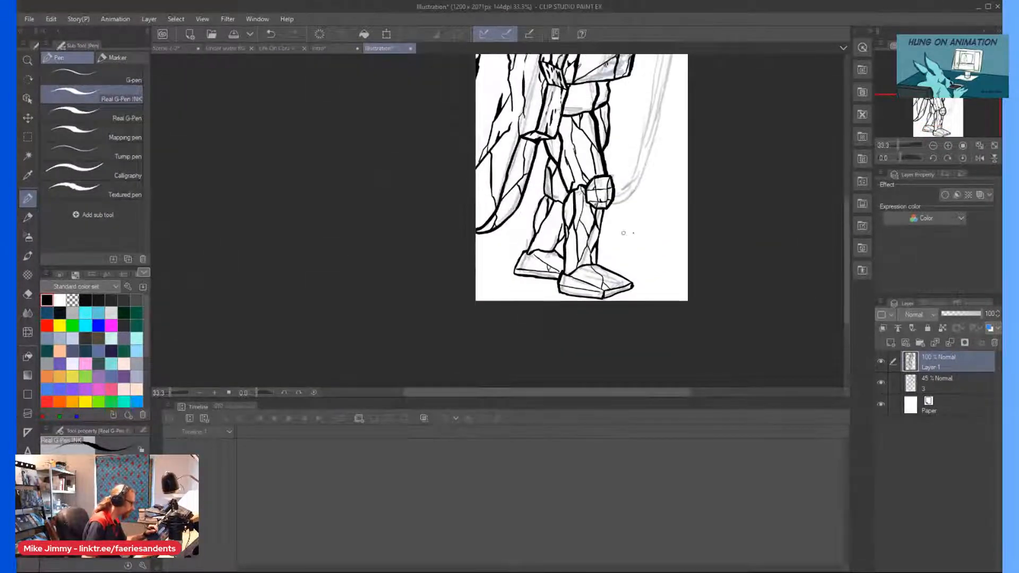
scroll(671, 162, up, 3)
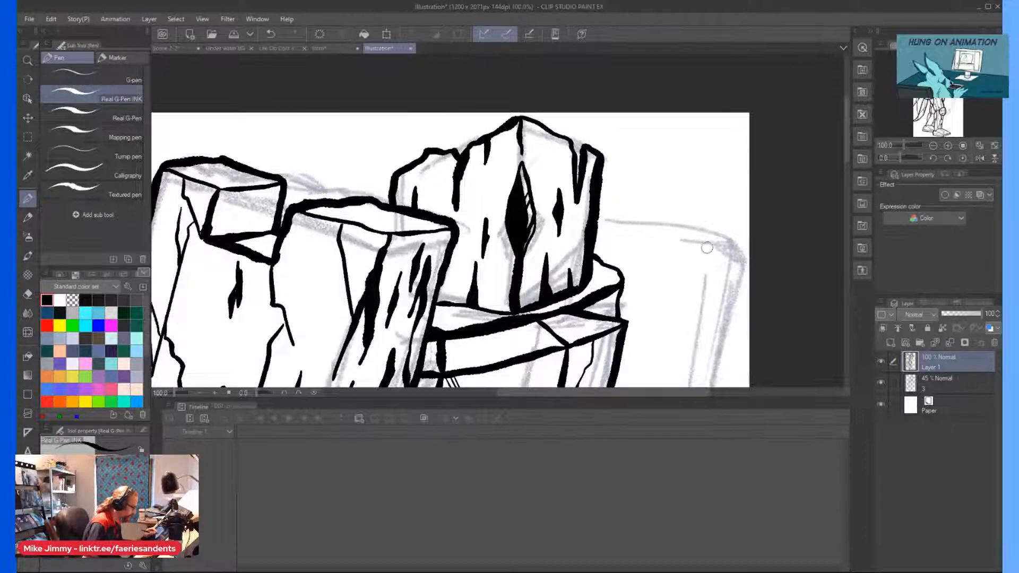
Ink a small four-sided notch at the upper outer corner of the far slab behind the torso.
drag(728, 279, 678, 260)
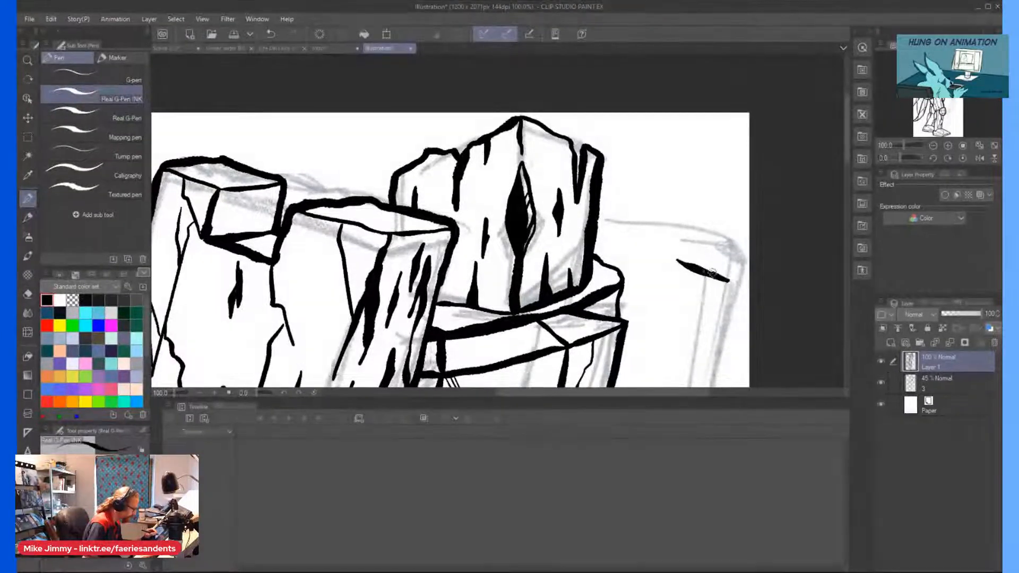
drag(677, 259, 681, 217)
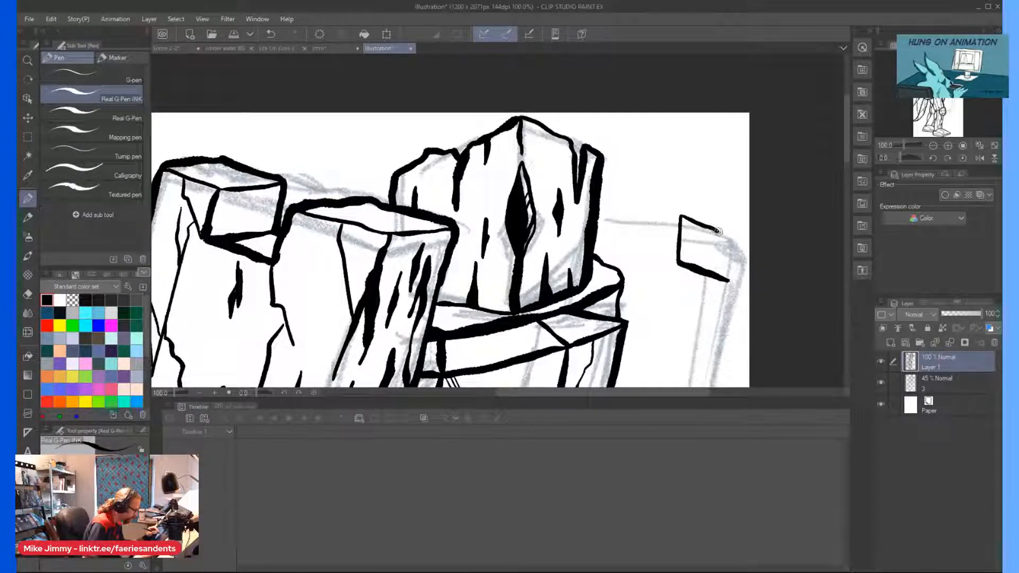
drag(723, 236, 716, 263)
Ink the far slab's thick inner edge from the notch down the sketch line, curving in to the near knee.
scroll(726, 276, down, 3)
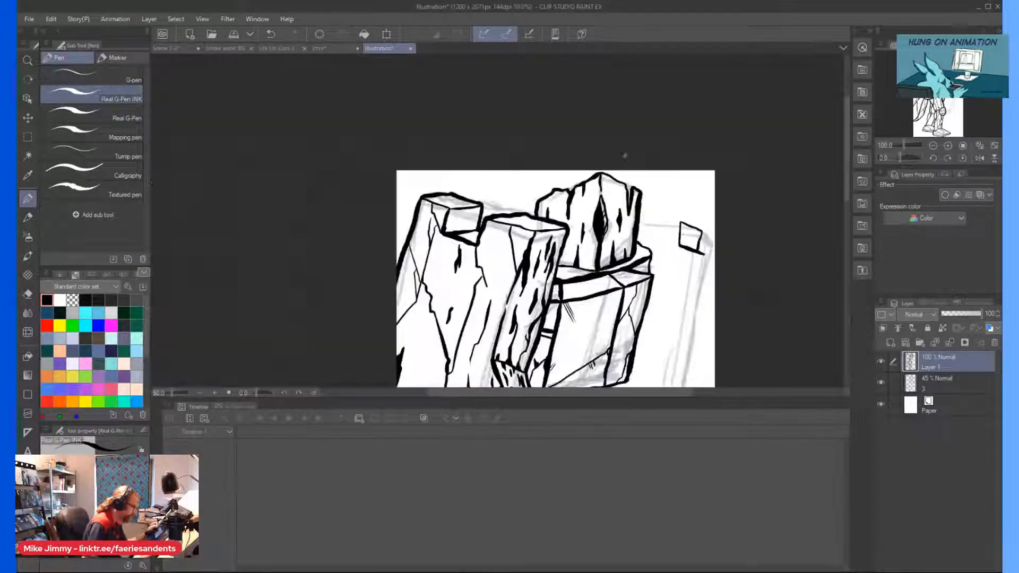
drag(632, 308, 642, 298)
scroll(643, 295, up, 2)
drag(712, 130, 668, 355)
scroll(667, 354, down, 5)
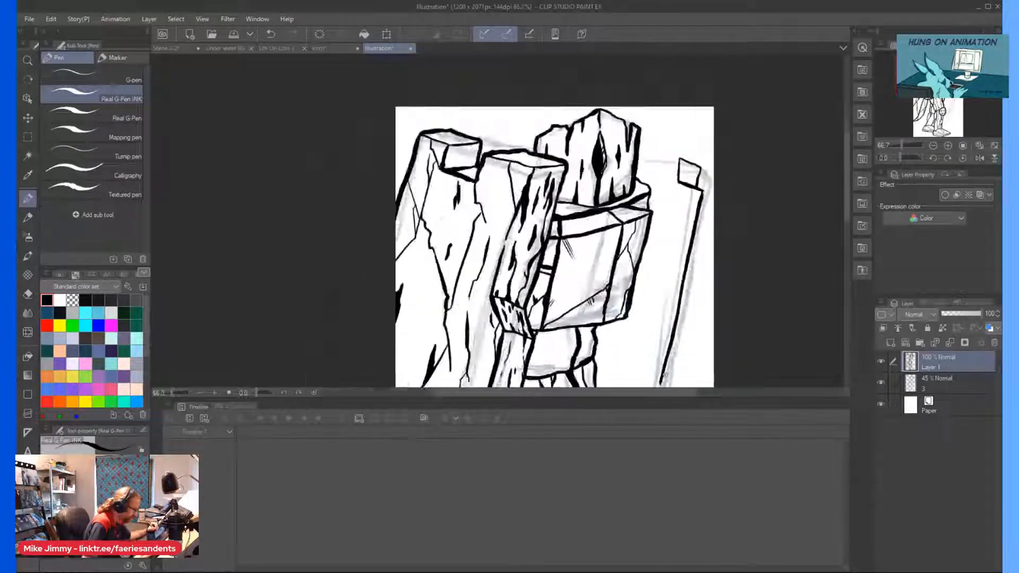
scroll(627, 357, up, 4)
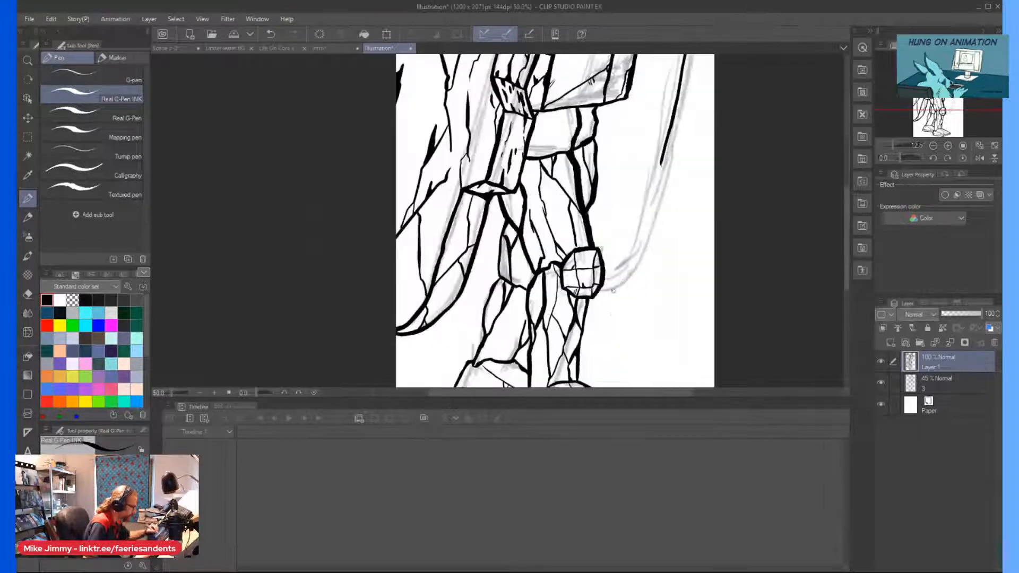
drag(628, 259, 605, 277)
Replace a stray level stroke at the notch's lower corner with a short bevel sloping down to the slab's outer side.
scroll(616, 217, down, 2)
scroll(661, 87, up, 4)
drag(667, 117, 680, 120)
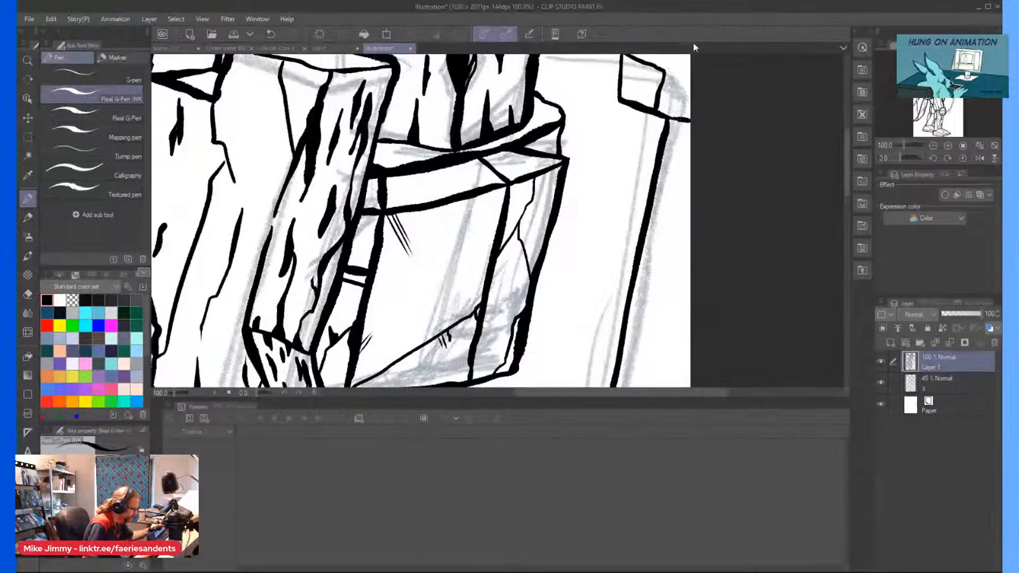
key(ctrl+z)
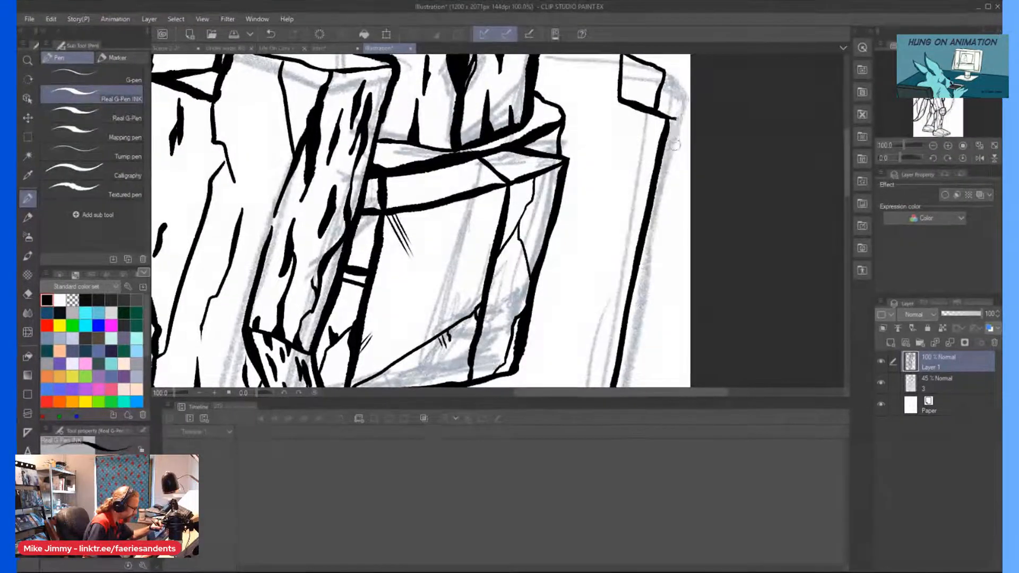
drag(676, 127, 682, 137)
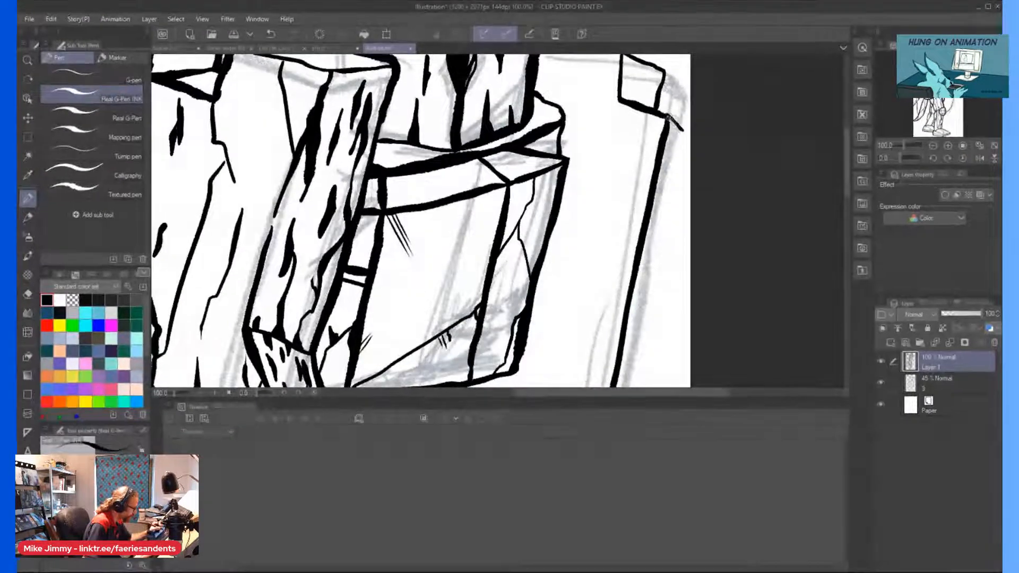
Ink the far slab's thin outer edge from the bevel down, parallel to the inner edge, to the knee.
scroll(689, 117, down, 3)
scroll(648, 226, up, 1)
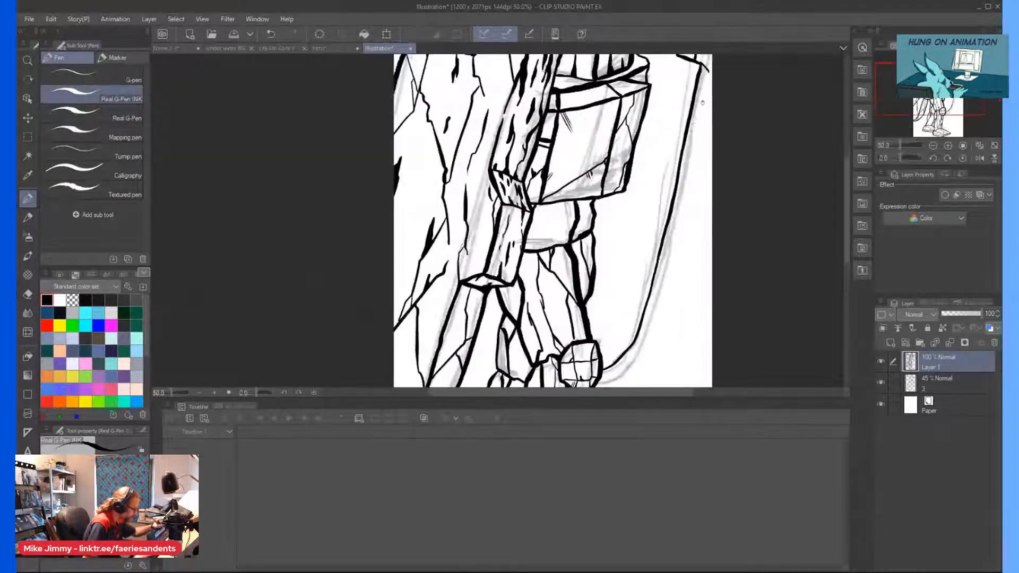
drag(708, 72, 707, 86)
drag(688, 161, 672, 240)
drag(639, 354, 608, 379)
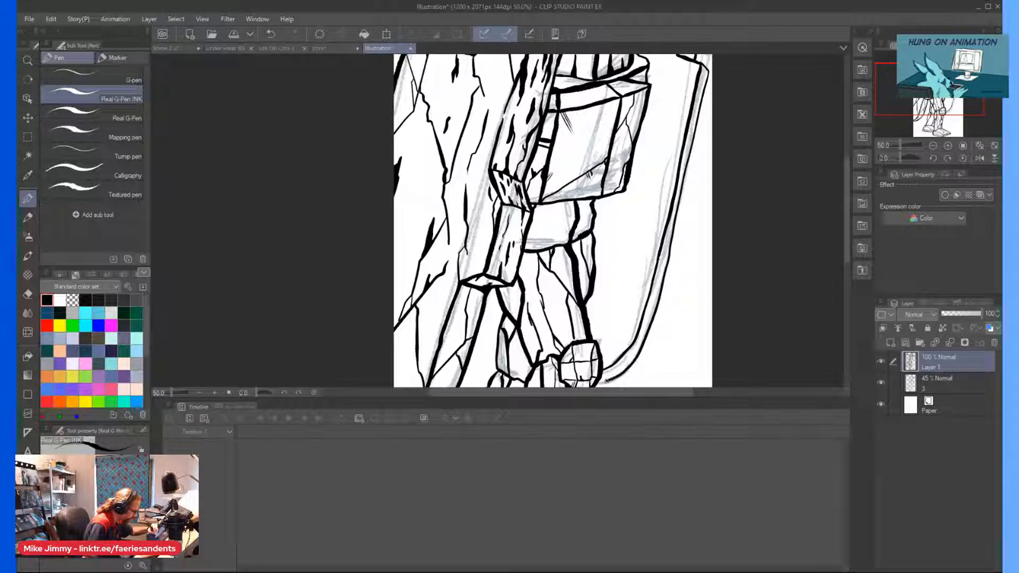
Ink the far slab's top edge from the notch across toward the head.
scroll(613, 269, down, 2)
scroll(637, 141, up, 4)
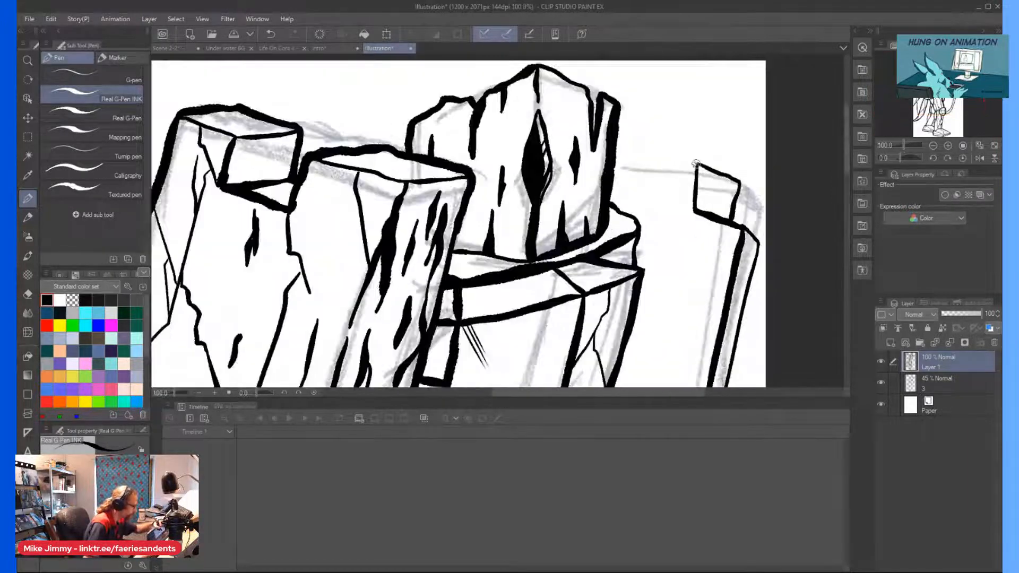
drag(671, 164, 632, 159)
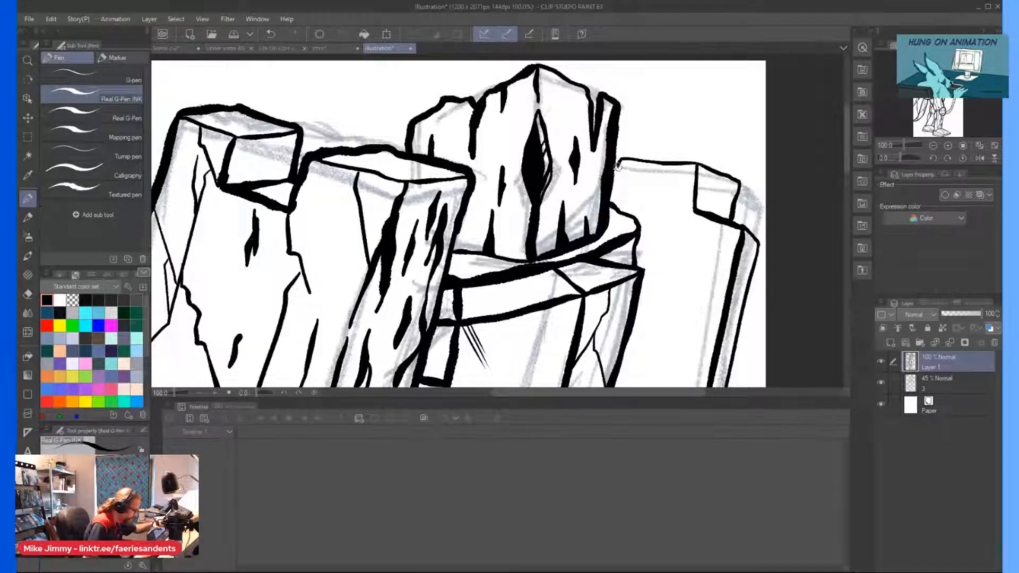
scroll(630, 194, down, 2)
scroll(684, 204, up, 3)
Ink a short crack below the far slab's notch and a dark wedge at the top of its narrow side face.
drag(692, 155, 687, 212)
drag(630, 123, 629, 195)
scroll(607, 103, down, 2)
scroll(637, 211, up, 2)
drag(641, 88, 638, 120)
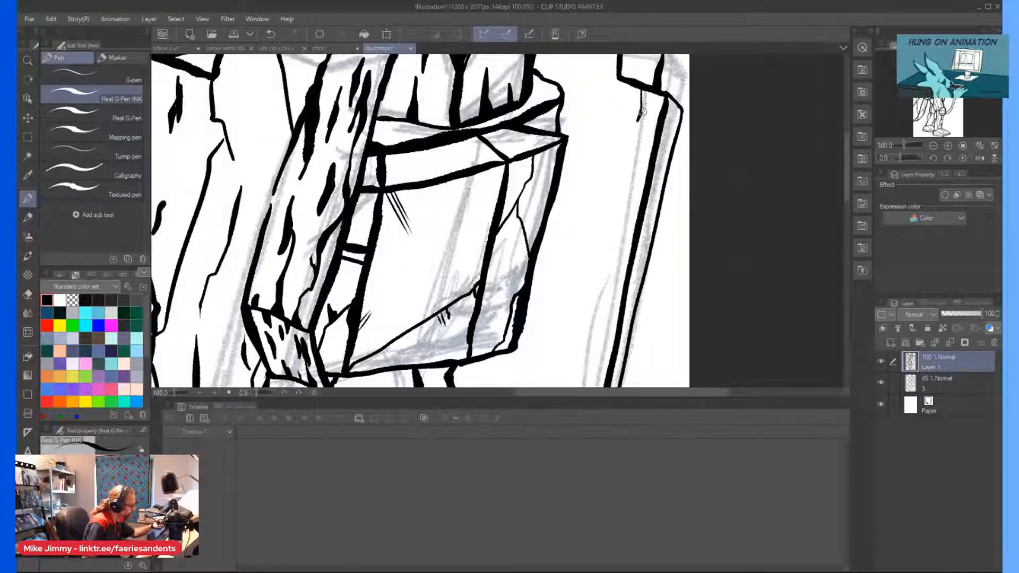
scroll(642, 107, down, 4)
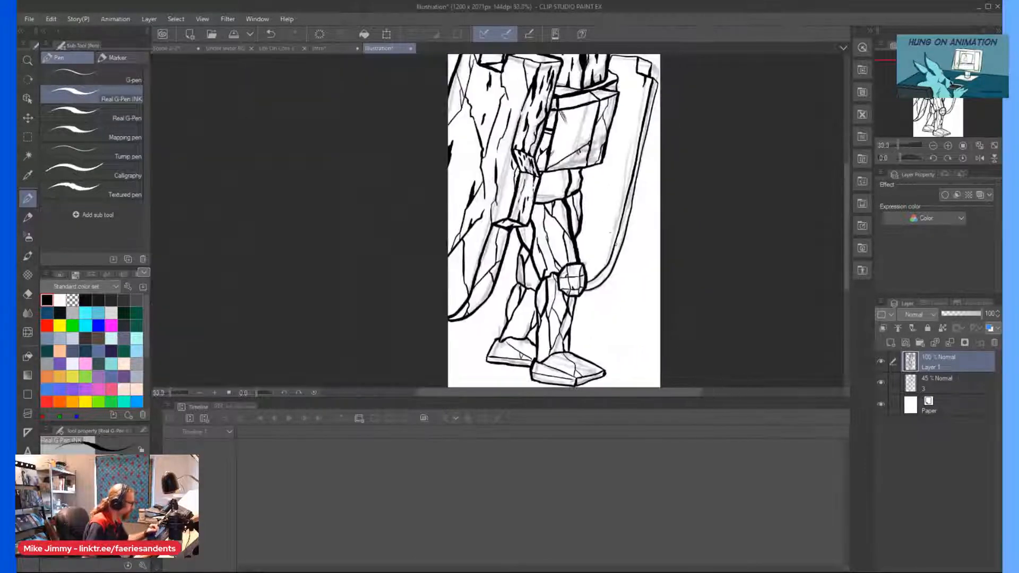
scroll(650, 165, up, 4)
mouse_move(653, 177)
mouse_down()
mouse_move(644, 236)
mouse_move(668, 125)
mouse_up()
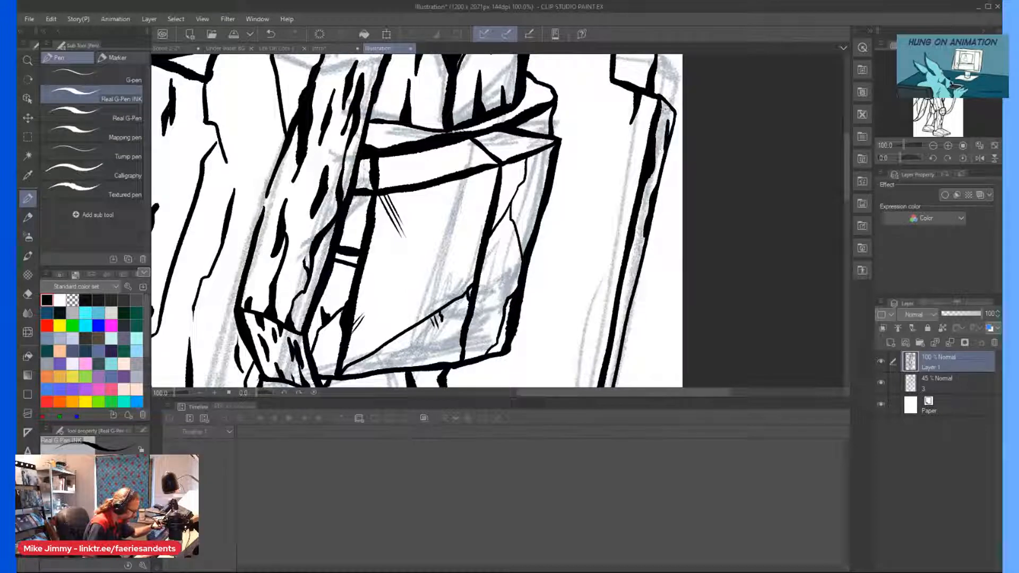
scroll(629, 181, down, 3)
scroll(629, 238, up, 1)
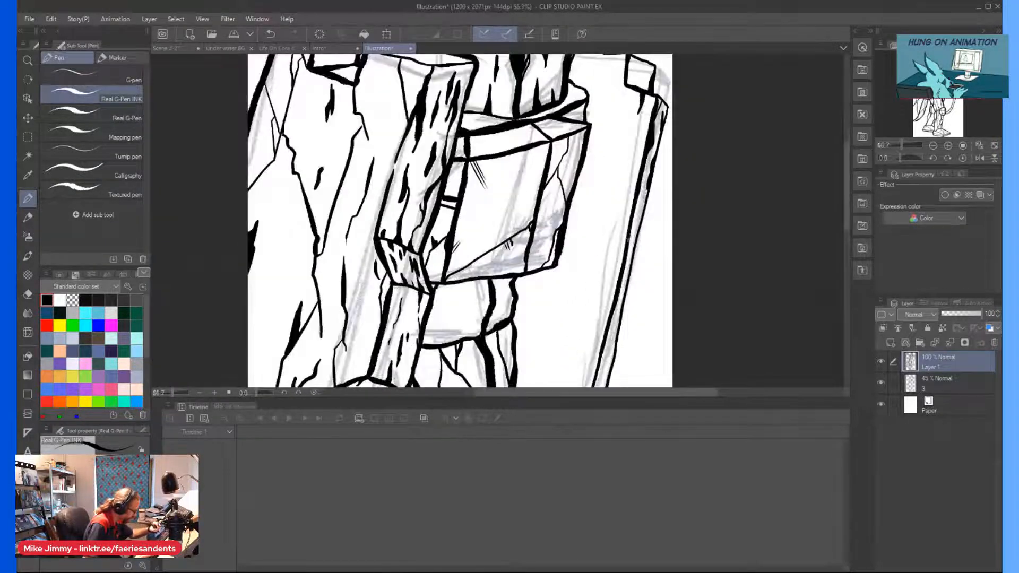
Ink slanted facet lines and dark flecks along the far slab's narrow side face down to its lower curve.
scroll(630, 256, down, 2)
scroll(616, 276, up, 3)
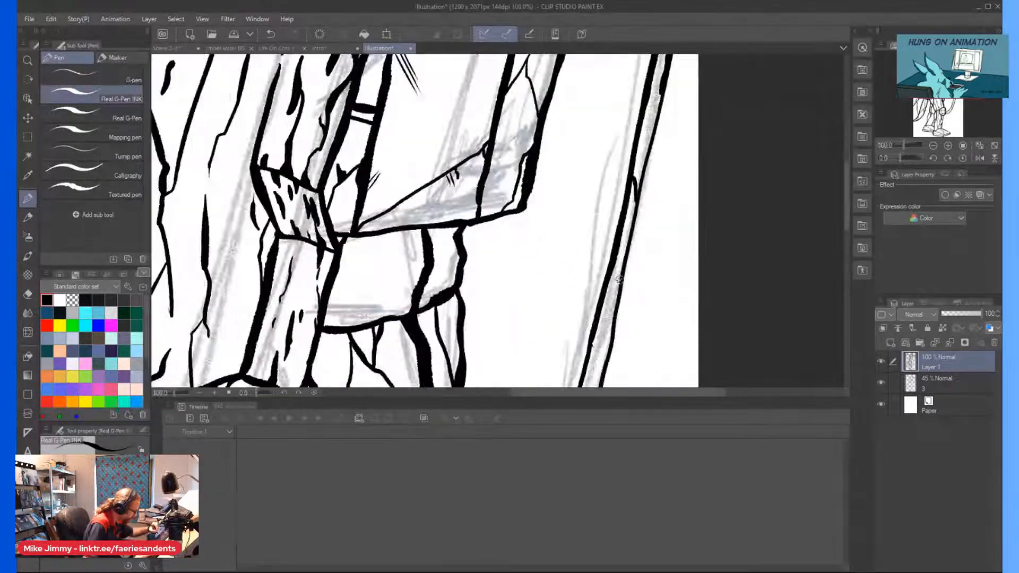
drag(603, 335, 614, 325)
drag(618, 287, 615, 269)
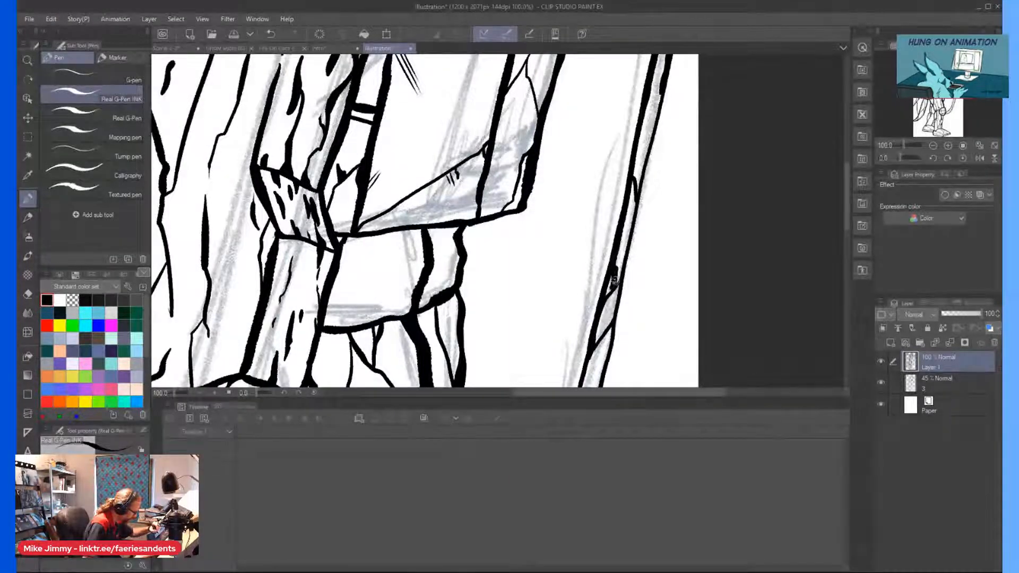
scroll(596, 283, down, 3)
scroll(594, 324, up, 3)
drag(595, 330, 589, 356)
mouse_move(584, 317)
mouse_down()
mouse_move(605, 278)
mouse_move(590, 296)
mouse_move(590, 281)
mouse_move(582, 326)
mouse_up()
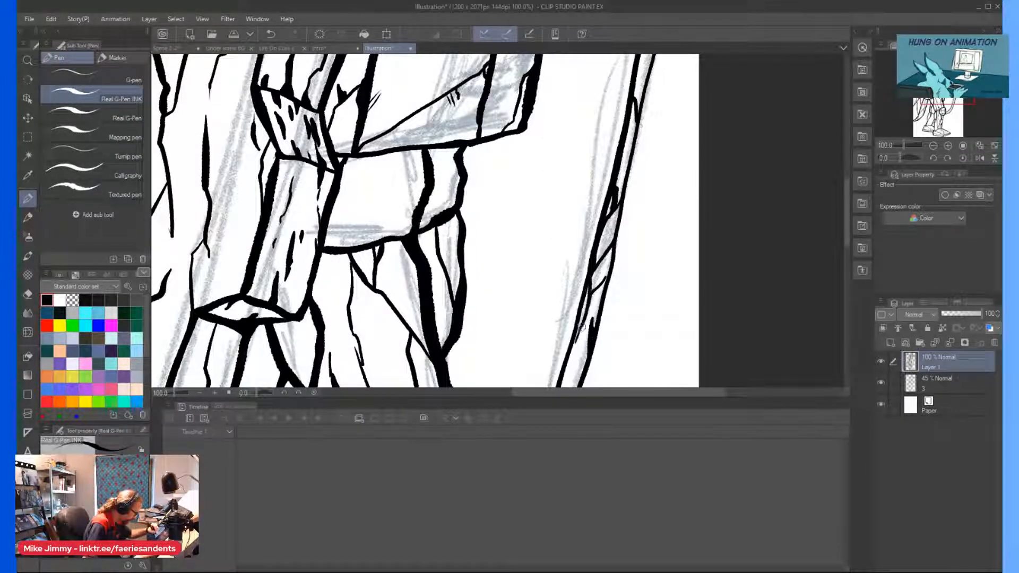
scroll(561, 324, down, 3)
scroll(570, 253, up, 3)
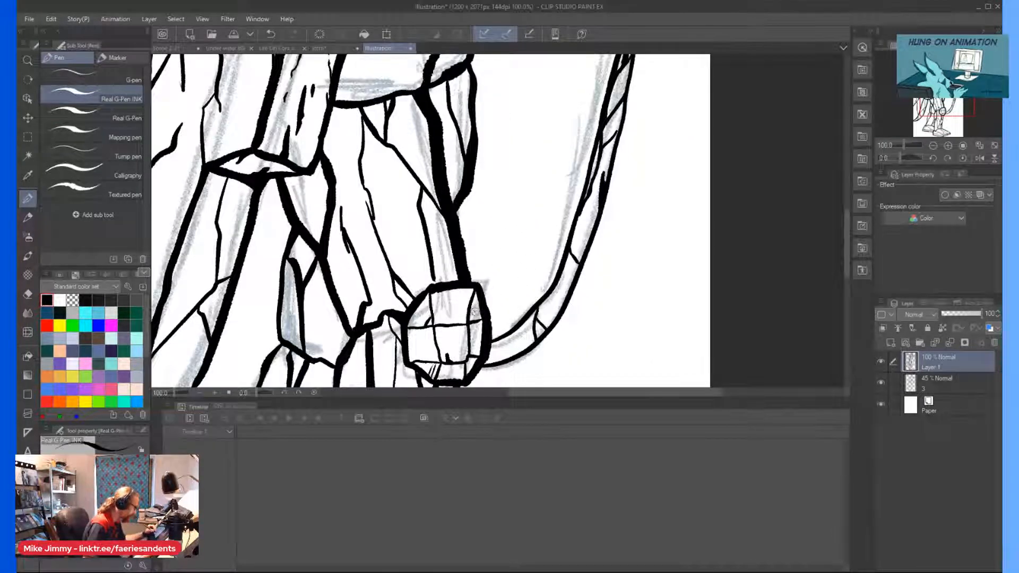
Ink a jagged crack down the far slab's front face, branching to the side edge and across toward the hip.
scroll(474, 311, down, 3)
scroll(540, 159, up, 3)
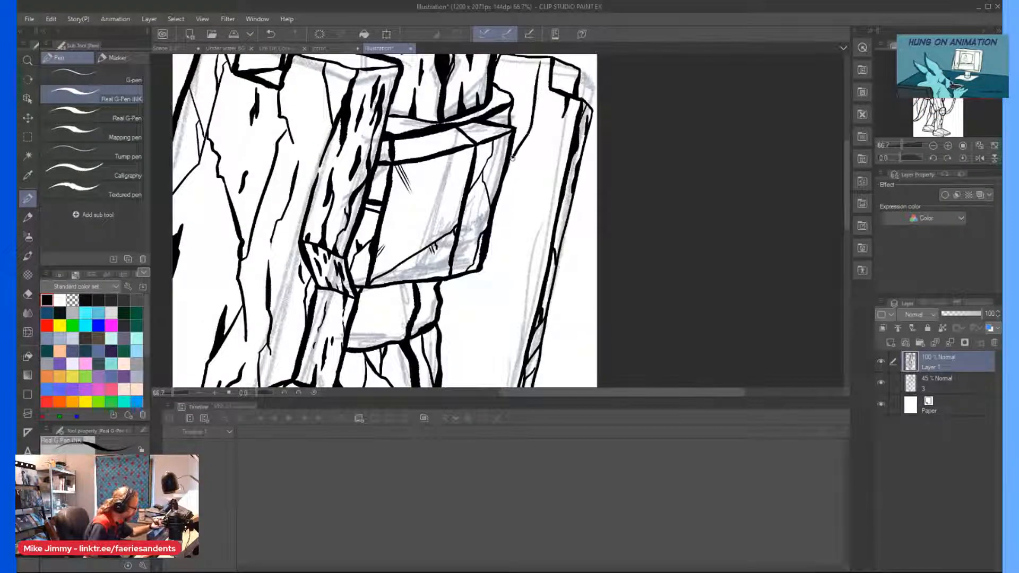
drag(521, 159, 545, 212)
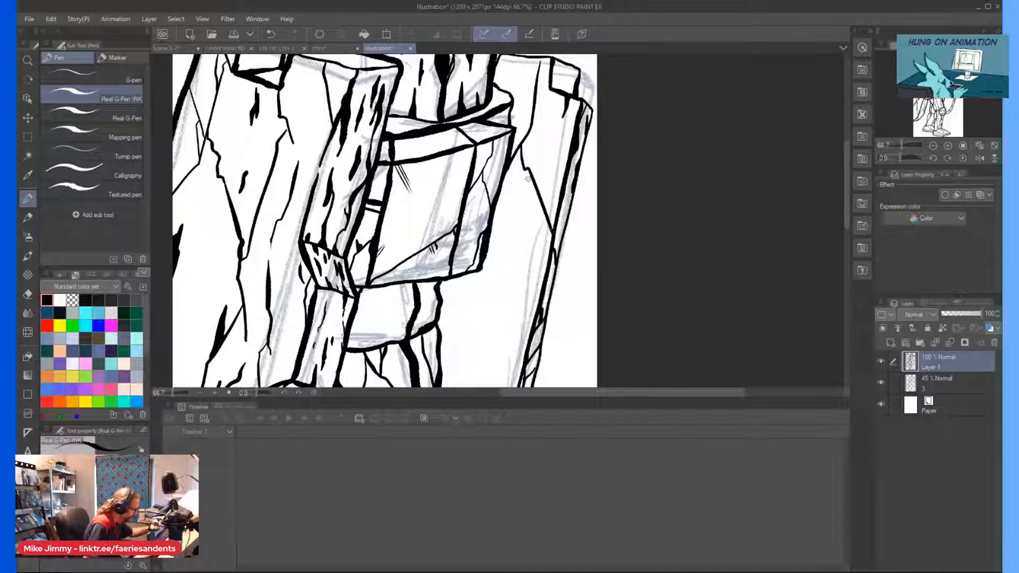
drag(523, 174, 514, 284)
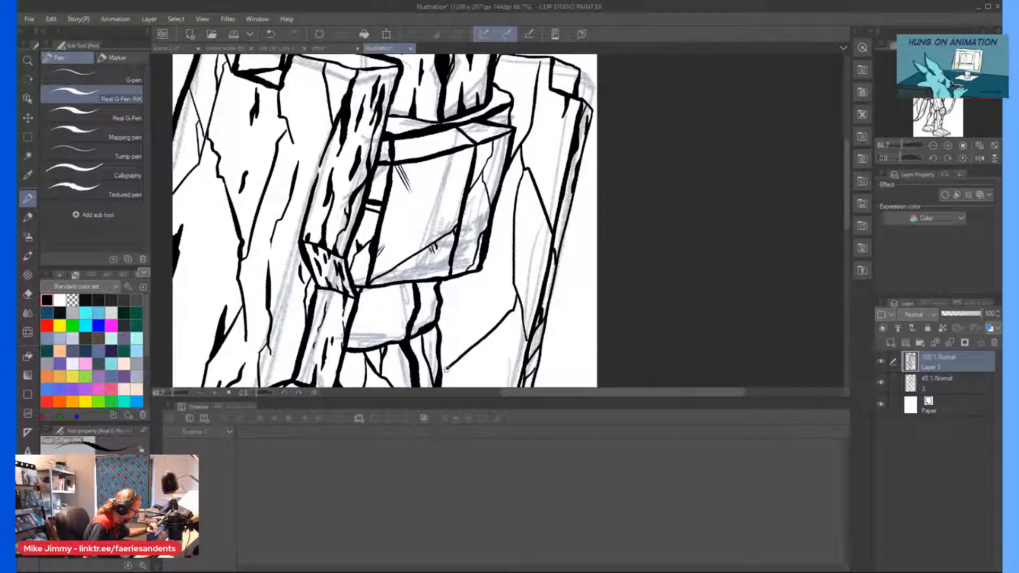
drag(466, 351, 452, 350)
Ink a forked crack down the lower part of the far slab's face, from the hip crack to the curved edge.
scroll(438, 289, down, 3)
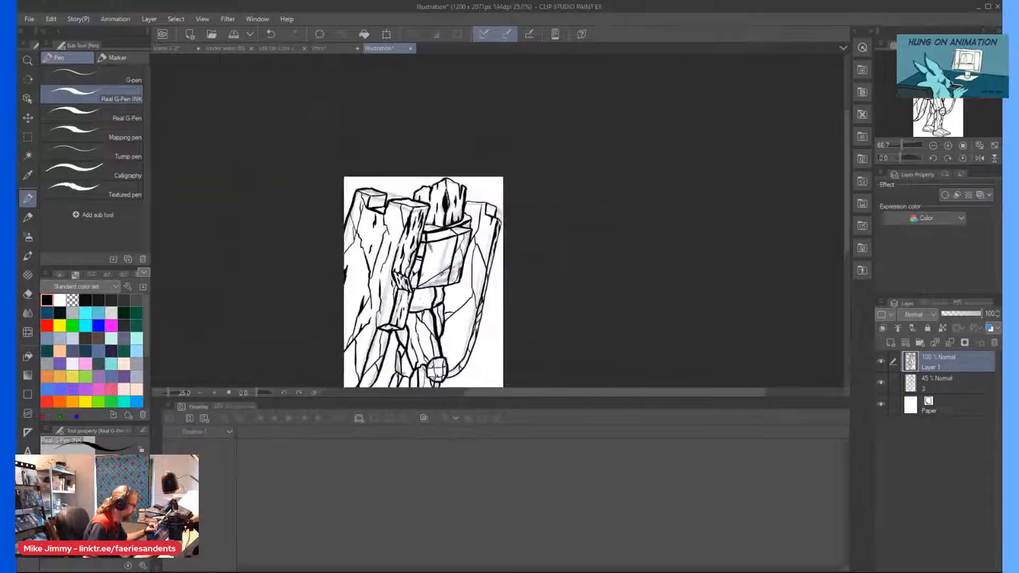
scroll(432, 301, up, 3)
scroll(490, 322, down, 4)
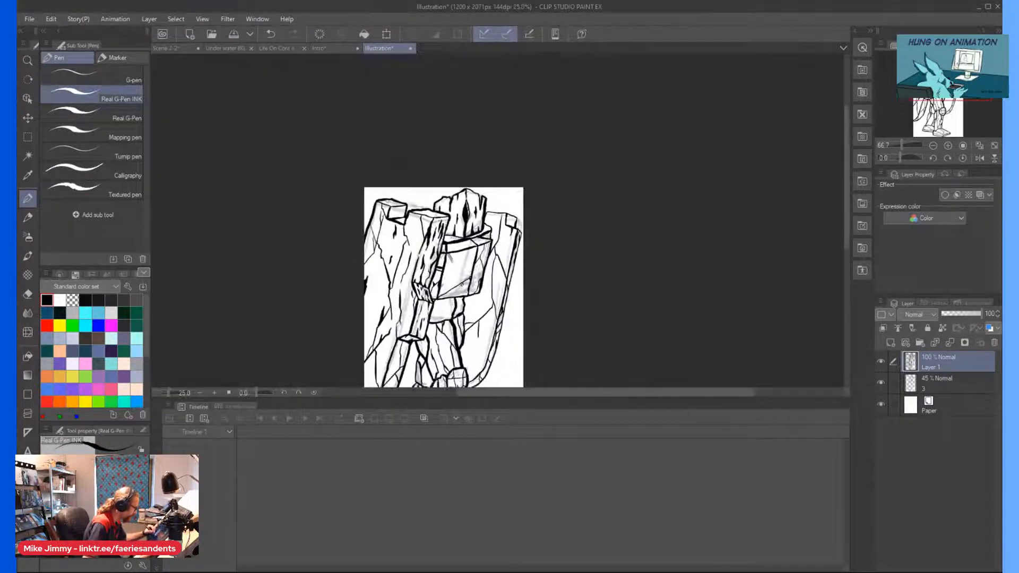
scroll(489, 322, up, 3)
scroll(504, 324, up, 1)
drag(527, 246, 543, 277)
drag(521, 241, 510, 317)
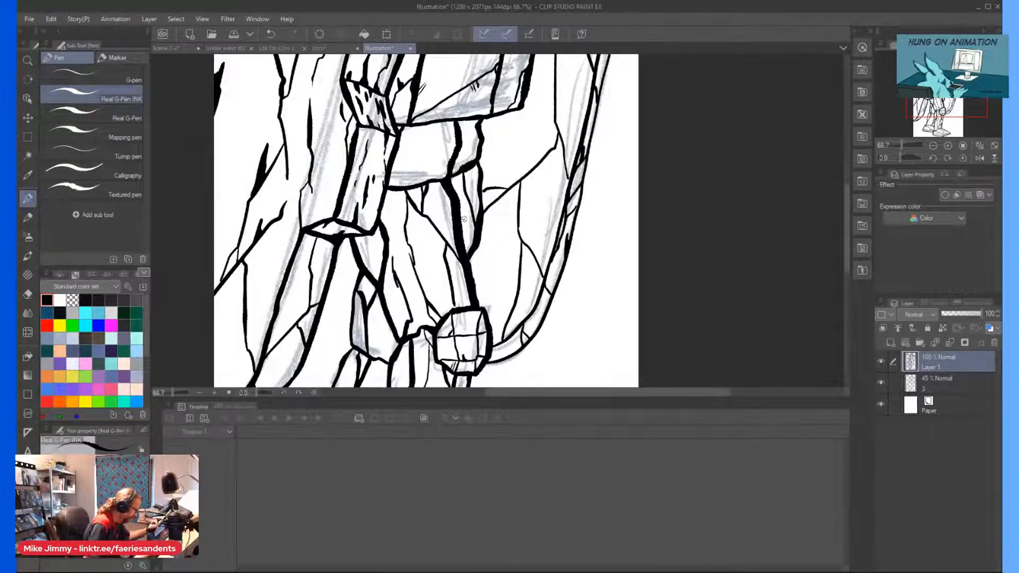
Ink a short crack beside the far slab's upper fork and another at its top edge next to the head.
scroll(469, 225, down, 4)
scroll(547, 293, up, 3)
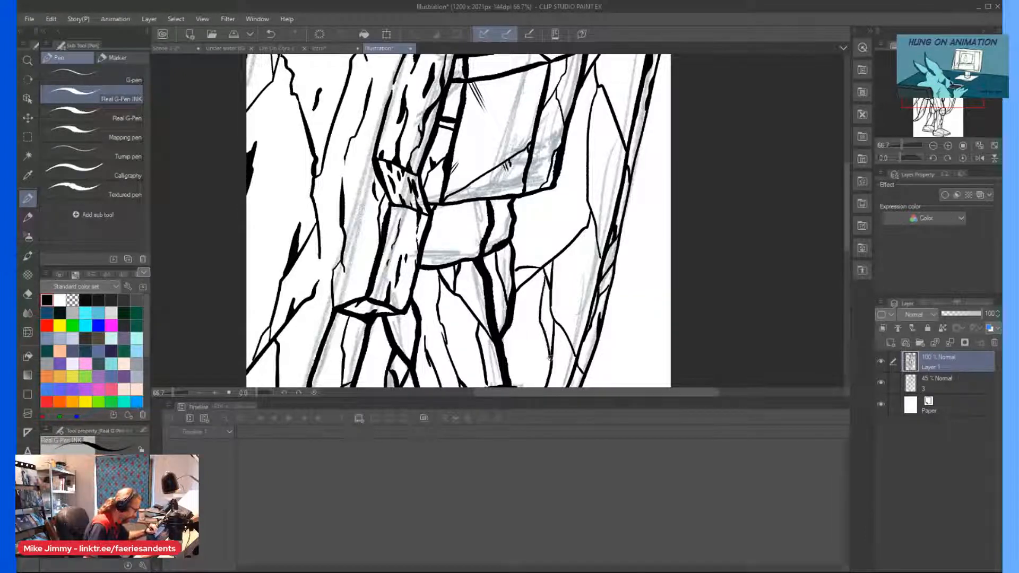
scroll(537, 293, down, 2)
scroll(575, 204, up, 2)
drag(580, 192, 560, 249)
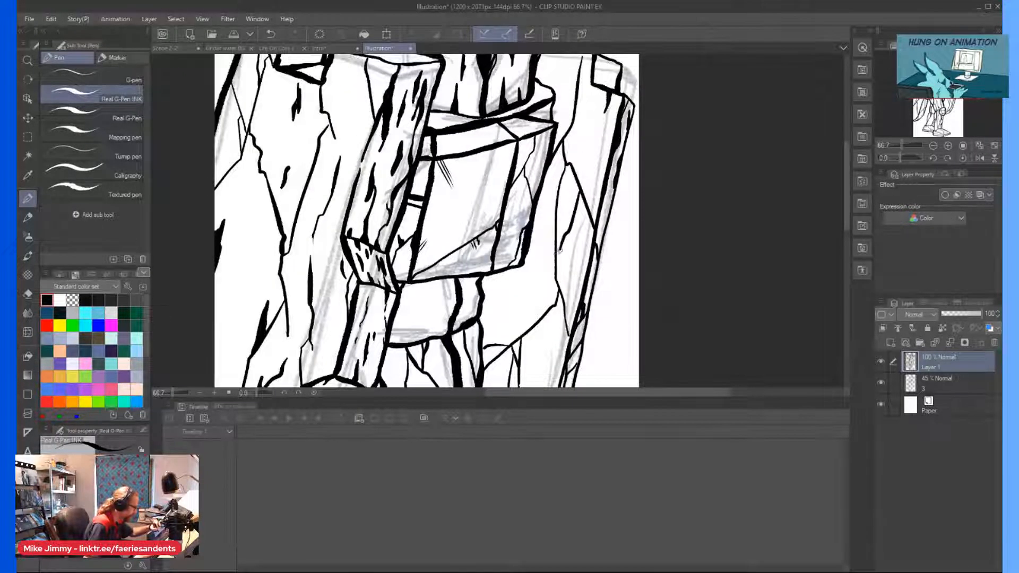
scroll(559, 253, down, 2)
scroll(546, 134, up, 3)
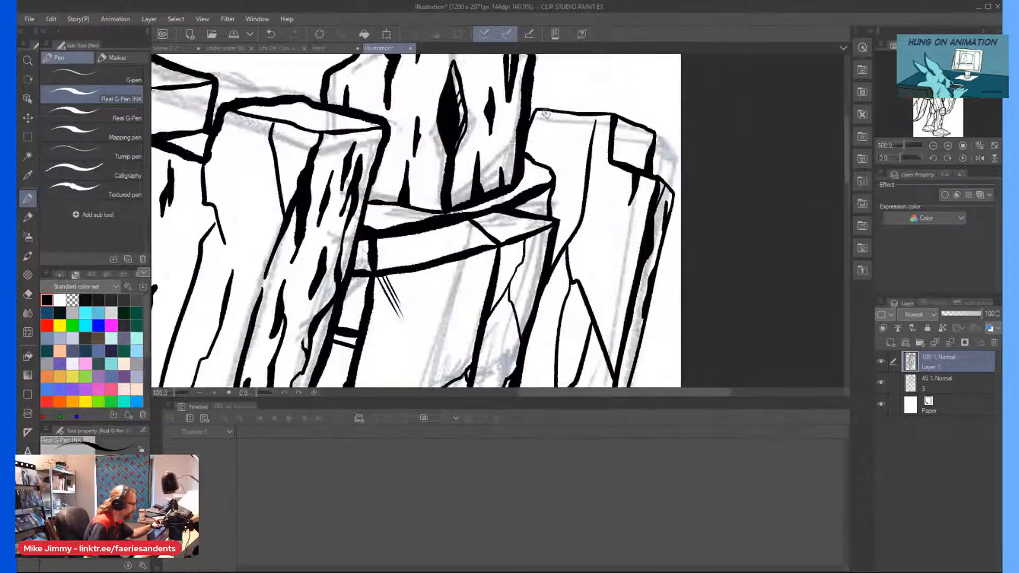
drag(545, 135, 538, 155)
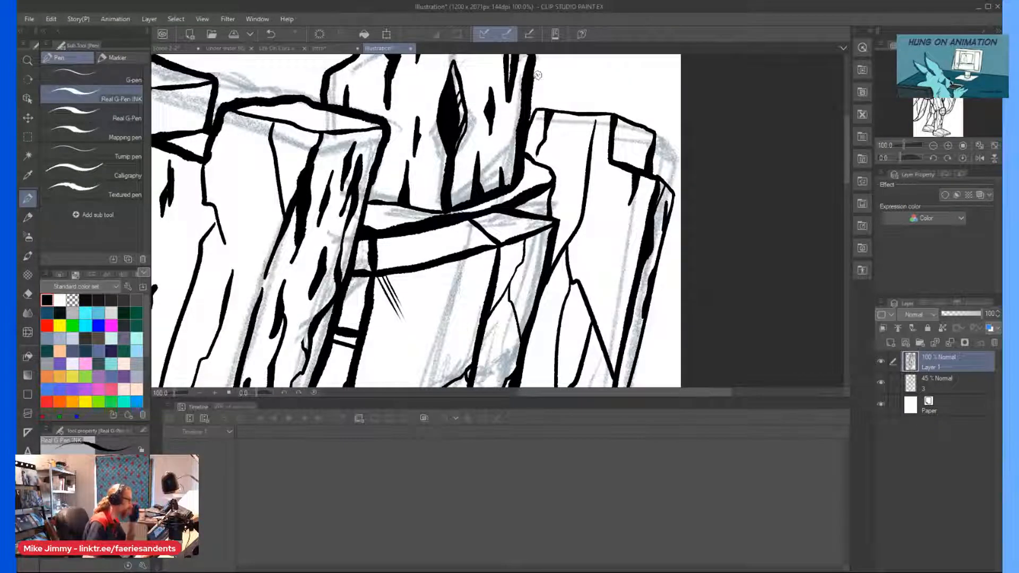
scroll(543, 118, up, 1)
scroll(543, 118, down, 4)
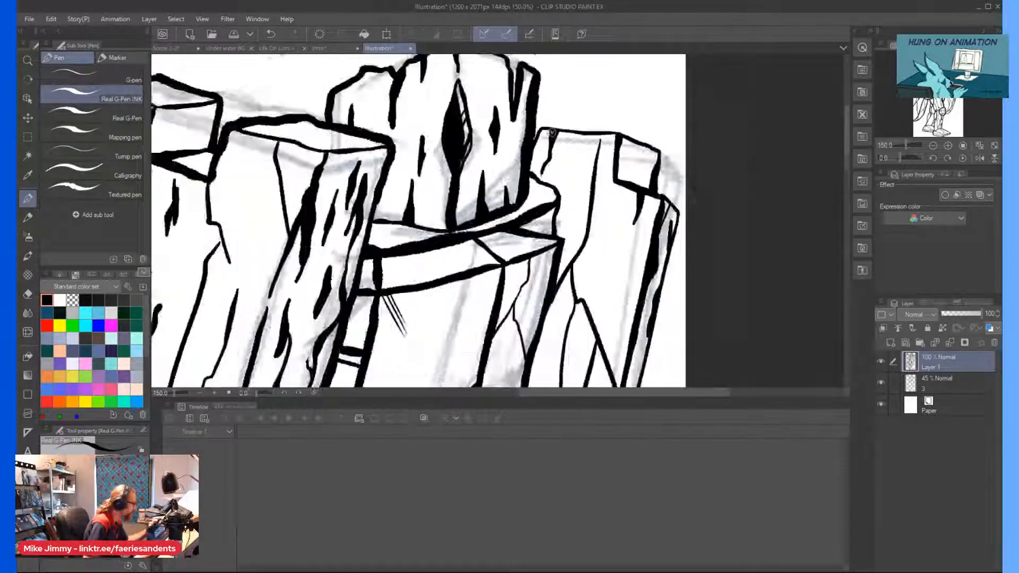
Save the illustration in the Backgrounds folder under the file name "oktaz walk".
key(ctrl+s)
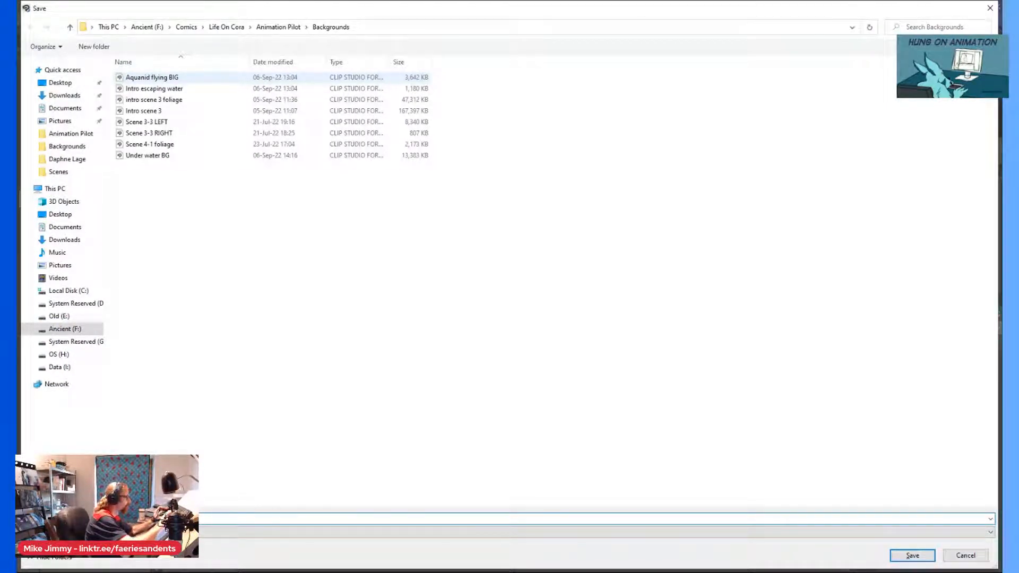
key(Return)
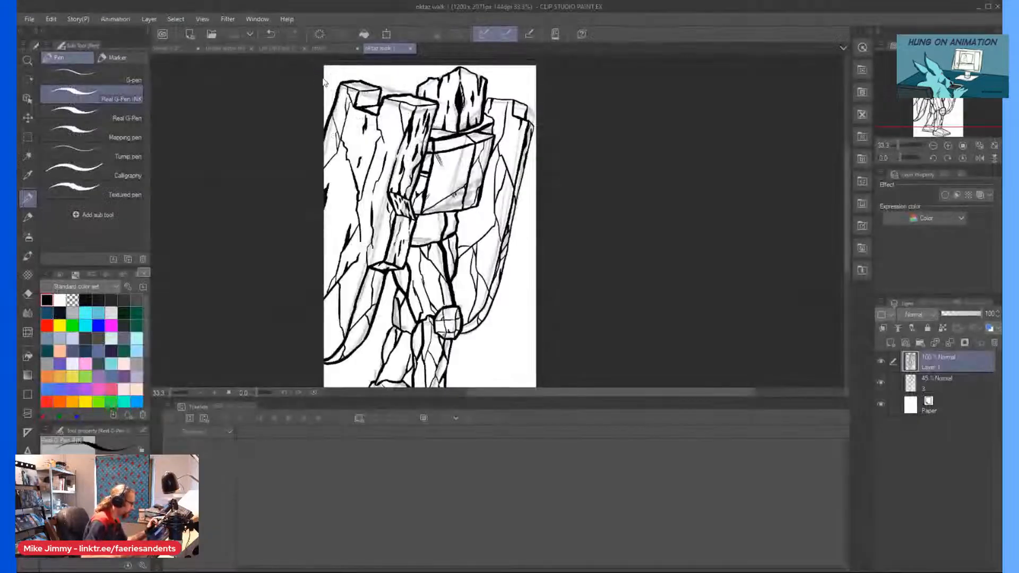
Switch to the Scene 2-2 animation document and select cel 4 in the Oktaz folder.
click(176, 49)
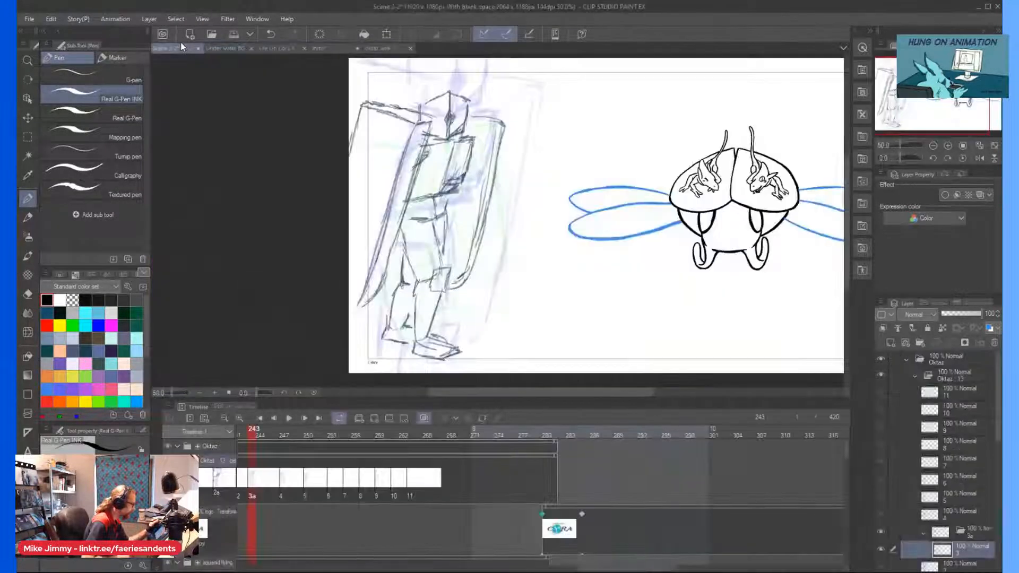
click(931, 522)
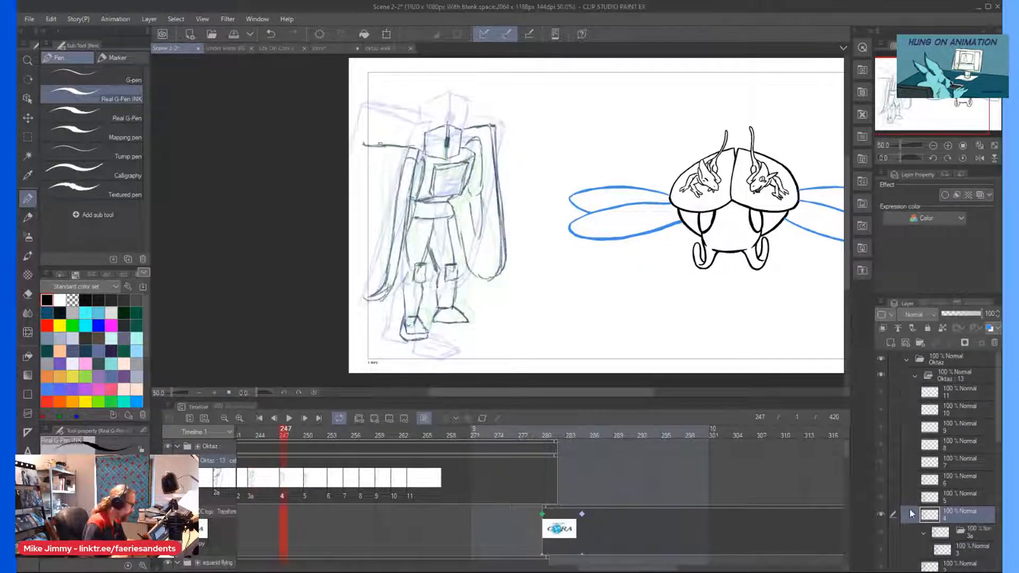
Copy the inked stone figure from the oktaz walk illustration and paste it into the 3a cel folder of Scene 2-2.
click(959, 544)
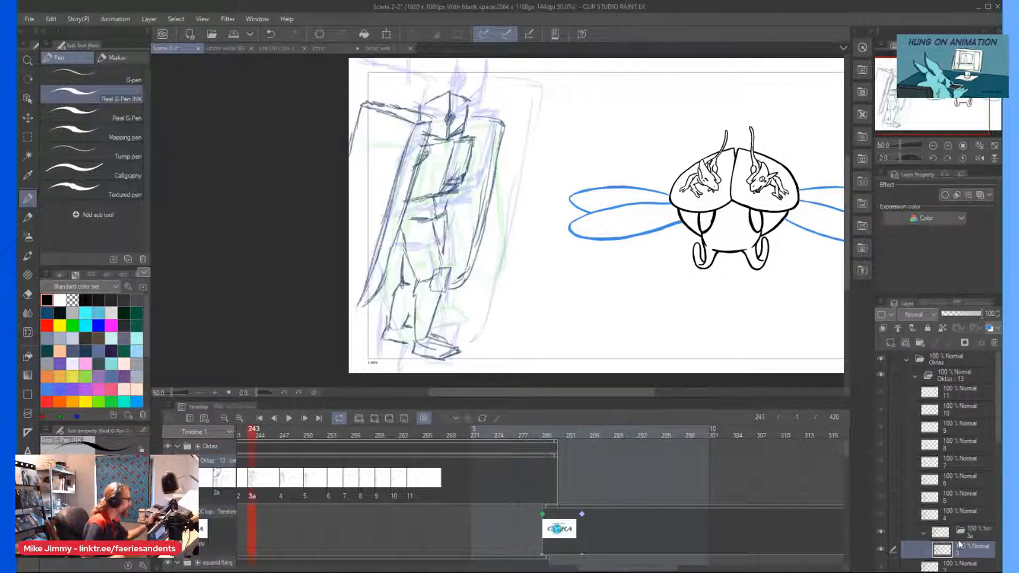
click(377, 48)
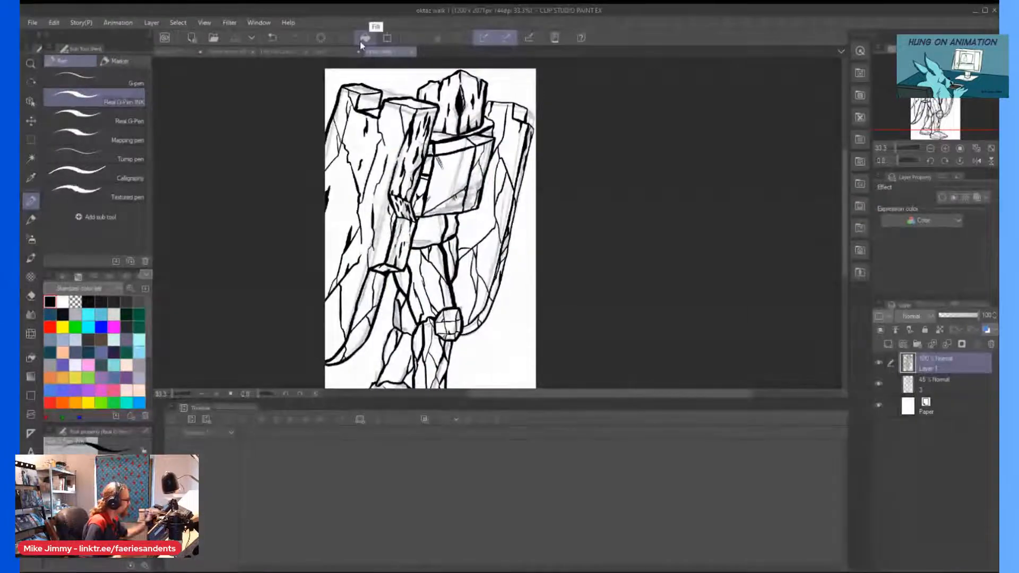
click(184, 52)
key(ctrl+v)
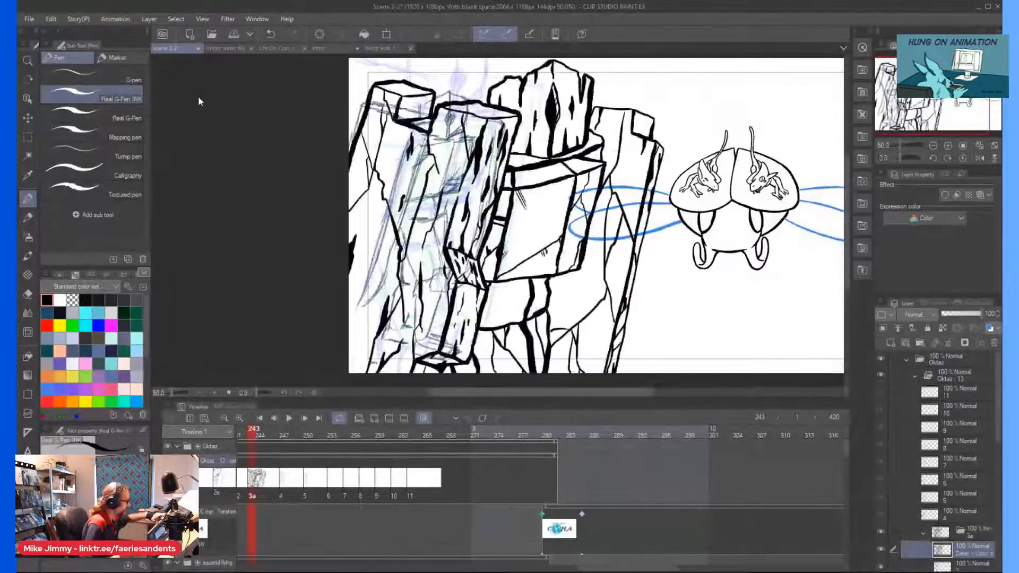
key(ctrl+t)
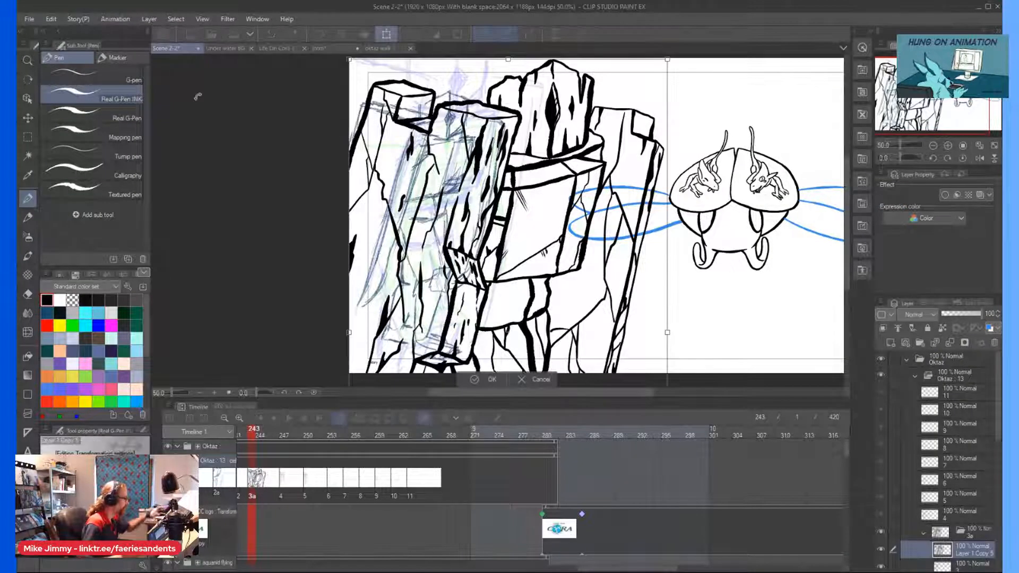
key(ctrl+minus)
mouse_move(561, 253)
mouse_down()
mouse_move(449, 254)
mouse_move(464, 254)
mouse_up()
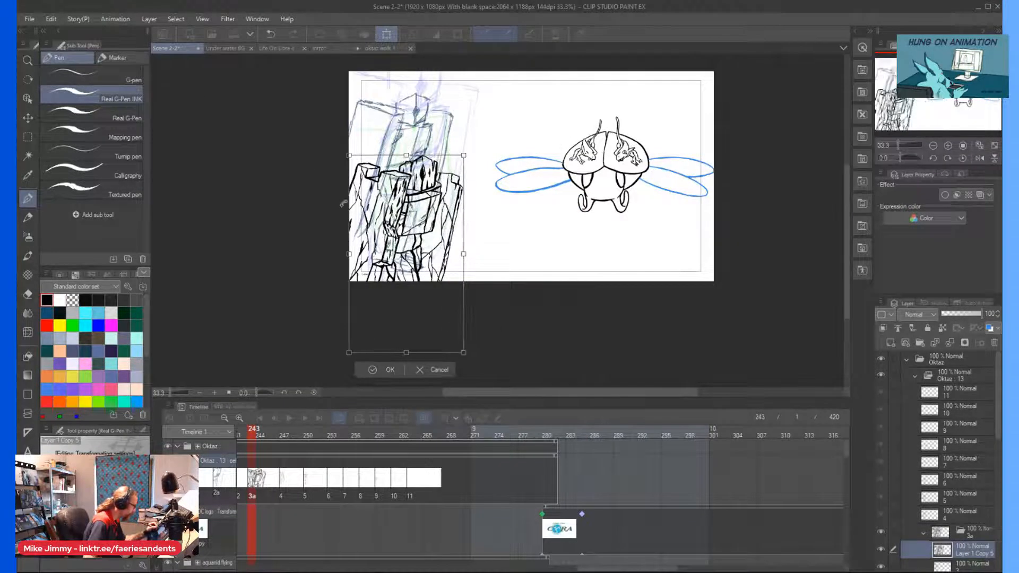
drag(371, 159, 367, 93)
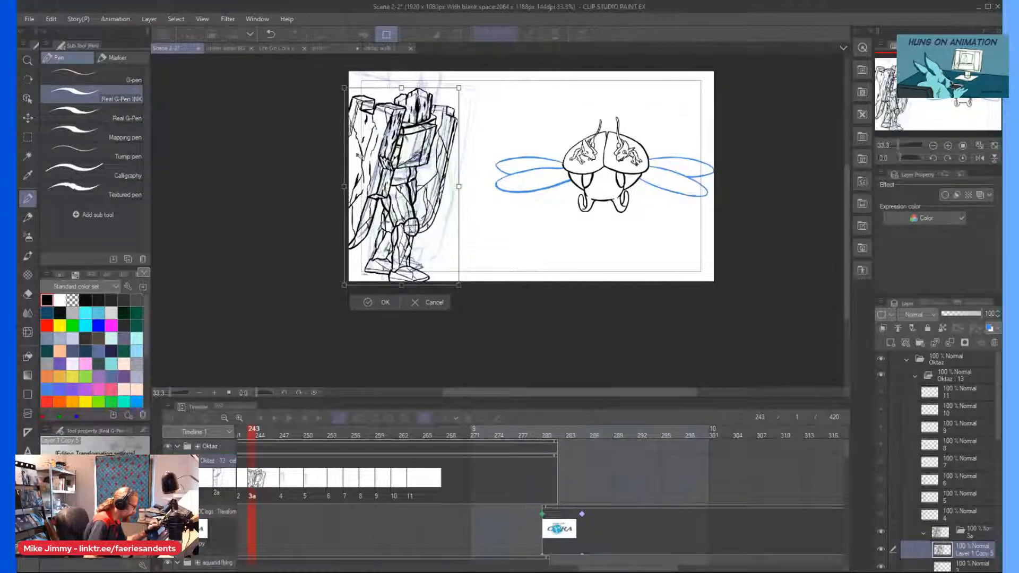
drag(349, 153, 353, 150)
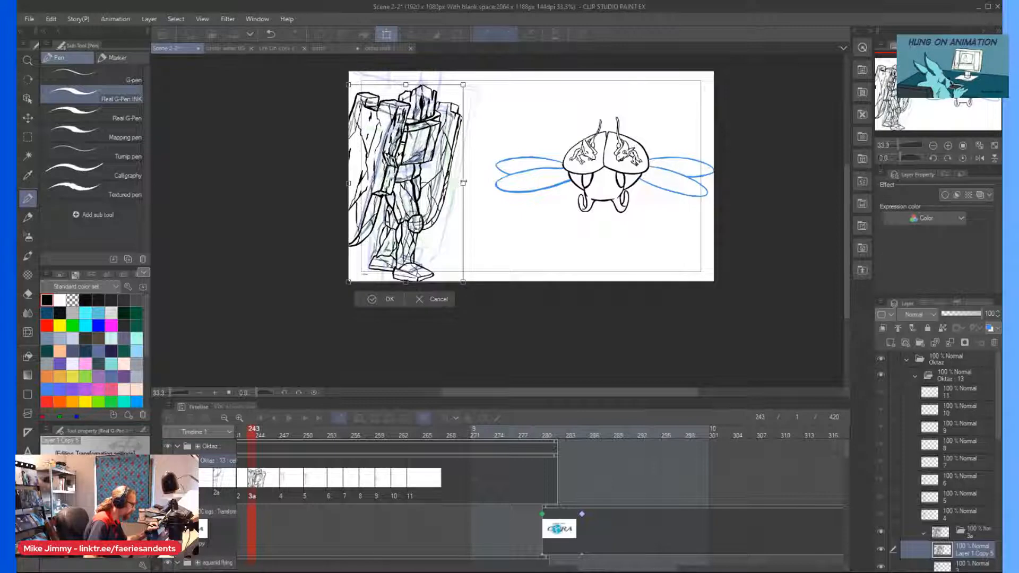
click(432, 299)
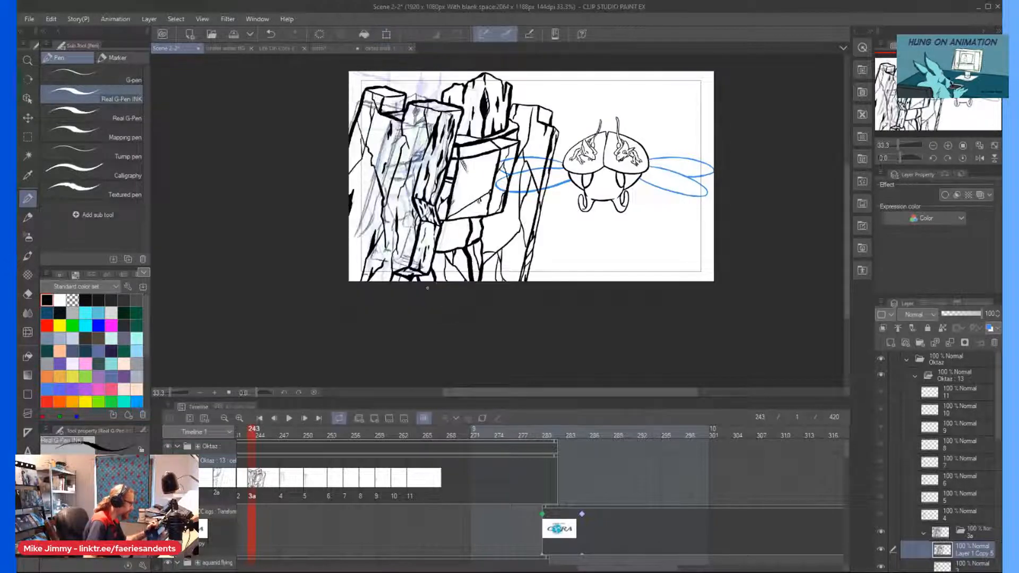
Enable keyframe editing on the Oktaz animation folder and select the folder's transform frame with the Object tool.
click(959, 528)
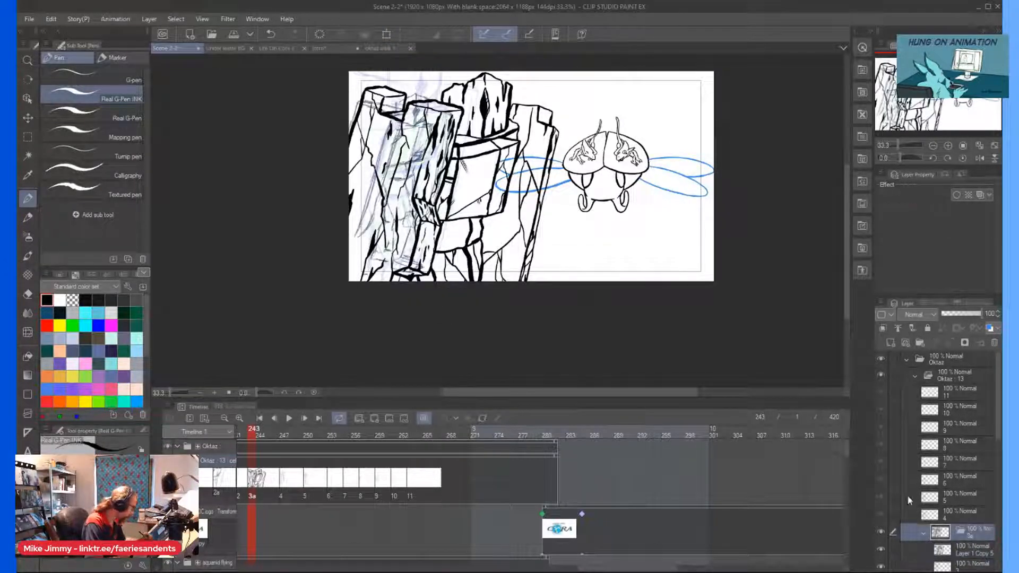
click(483, 419)
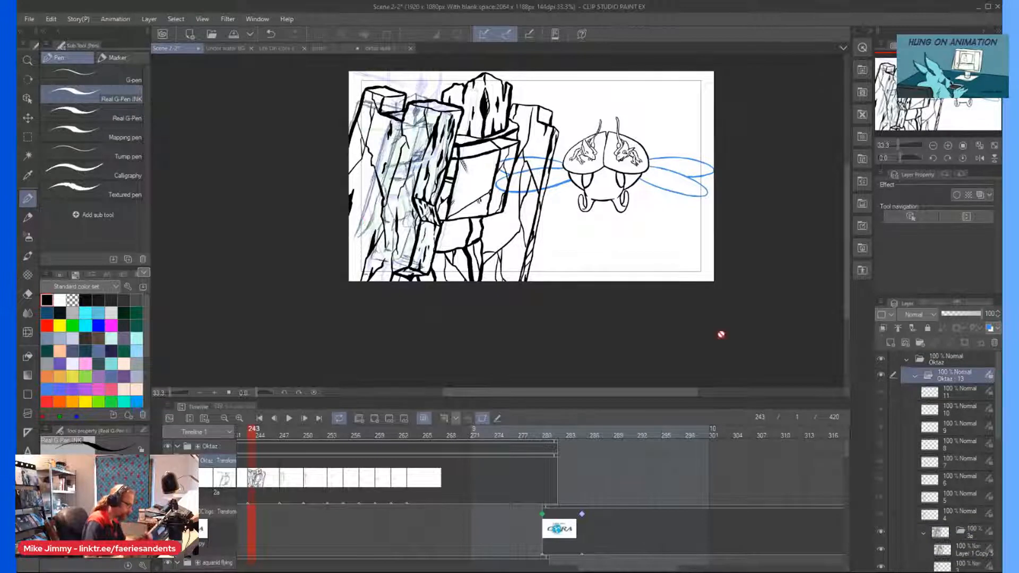
scroll(951, 427, down, 3)
click(951, 431)
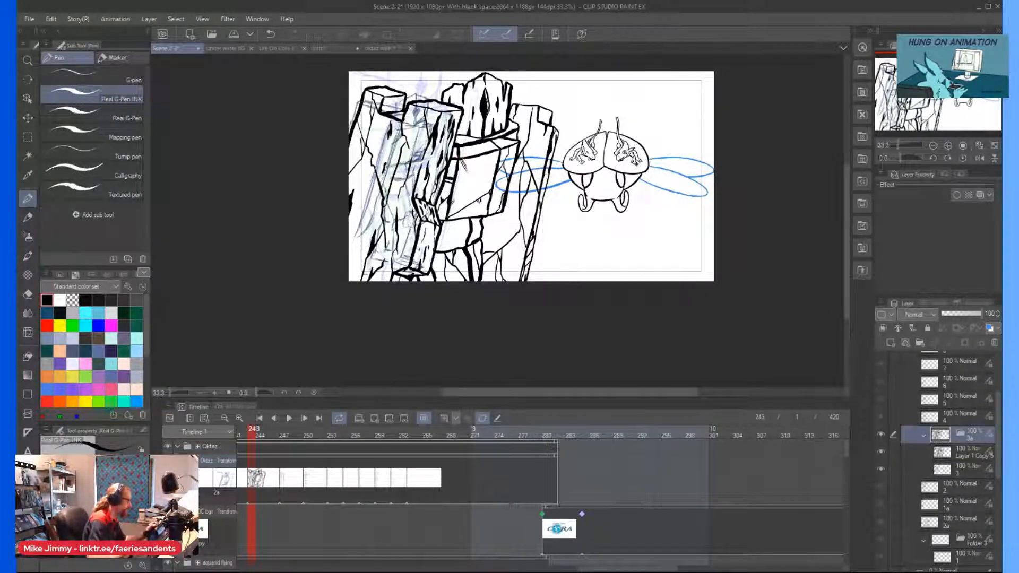
scroll(463, 154, down, 3)
click(28, 99)
scroll(437, 183, up, 2)
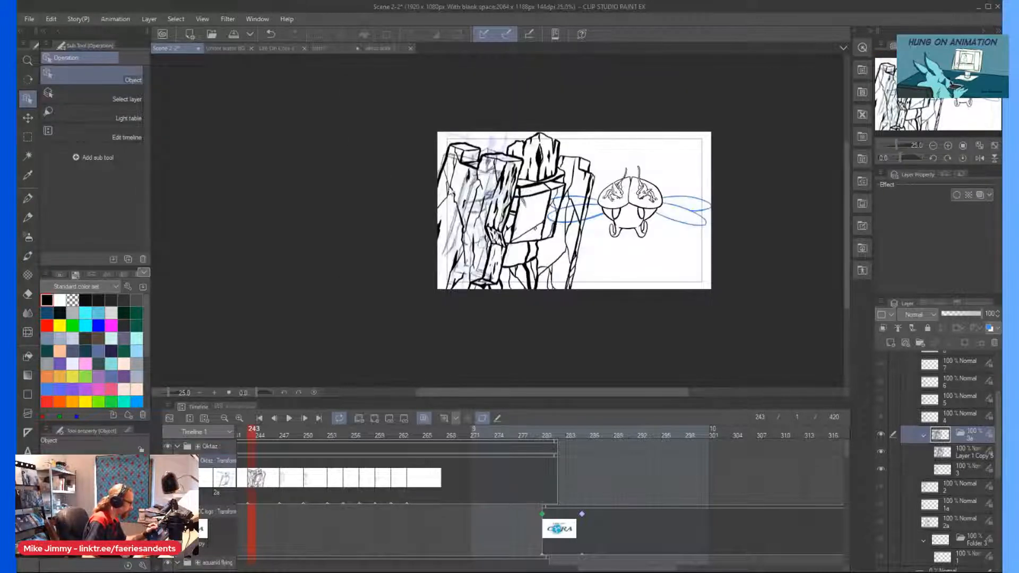
scroll(444, 228, down, 2)
click(480, 234)
scroll(472, 233, up, 2)
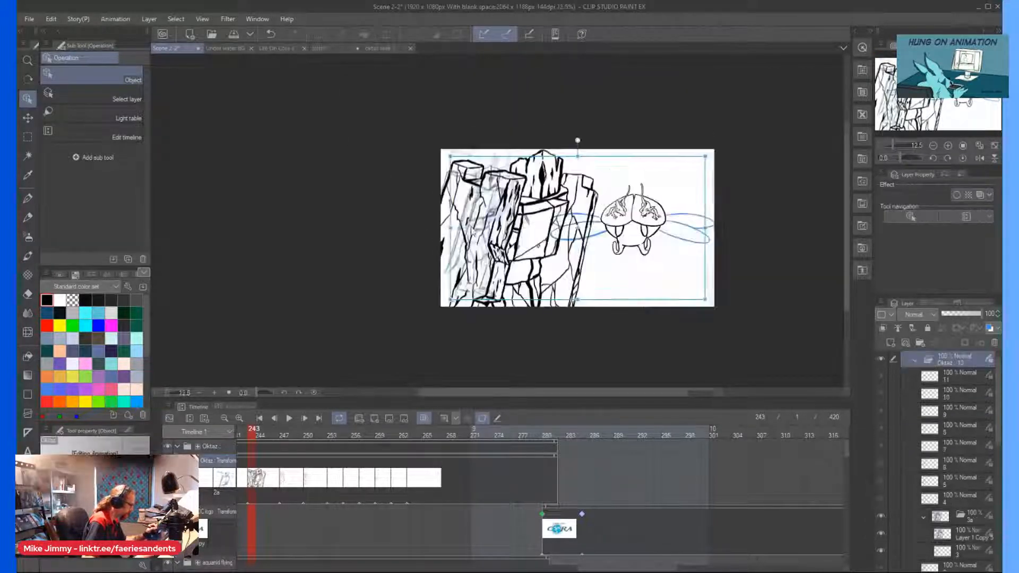
Scale the Oktaz figure down to a bit over half size and place it along the canvas's left edge at frame 243.
drag(705, 228, 571, 228)
drag(454, 250, 449, 230)
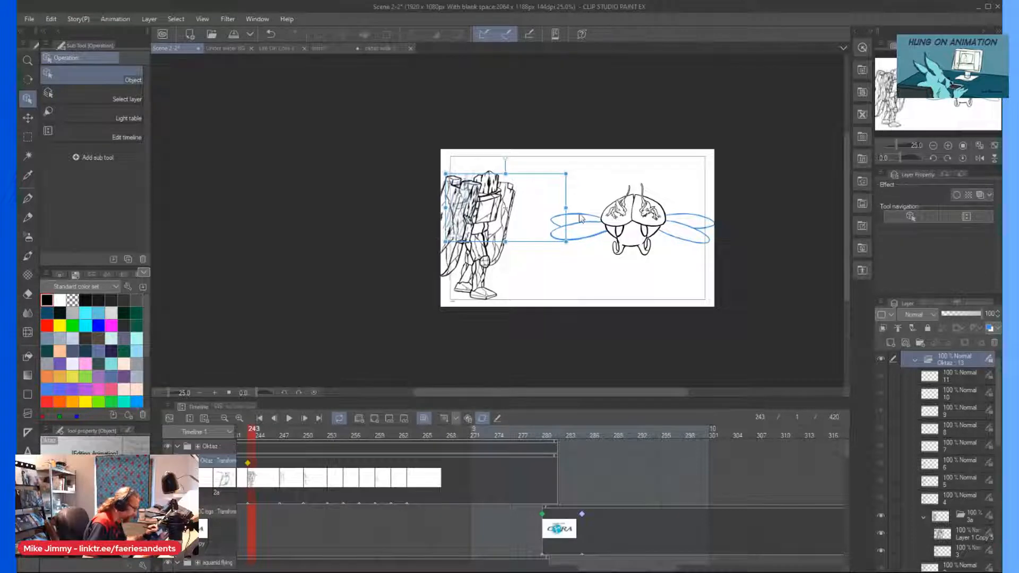
drag(567, 208, 596, 218)
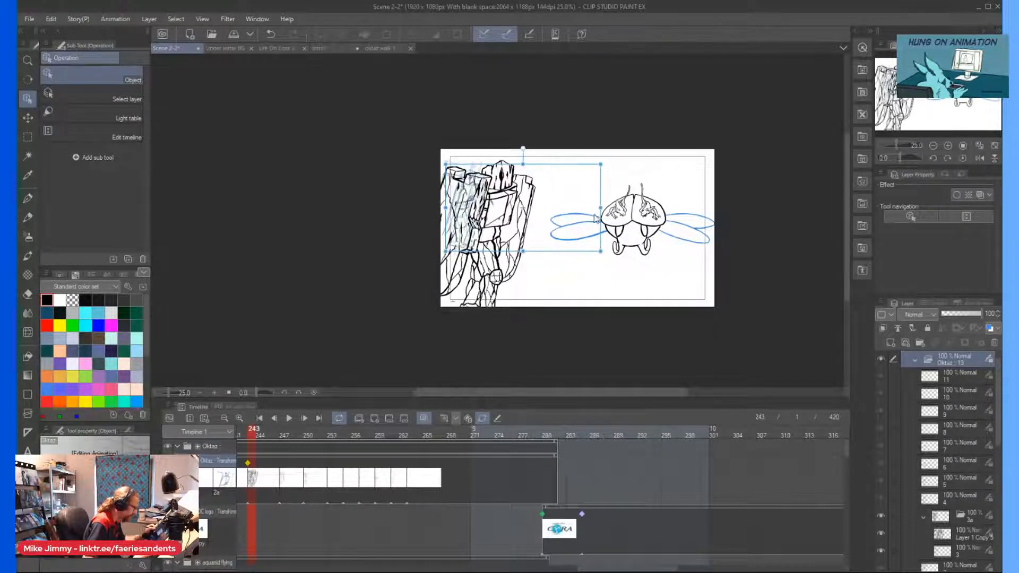
drag(588, 569, 535, 569)
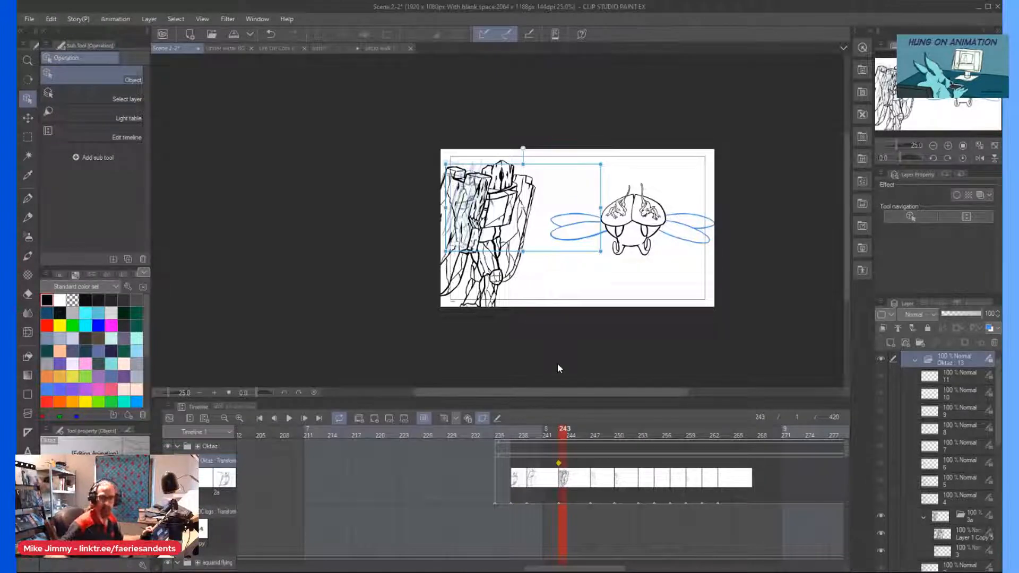
click(504, 477)
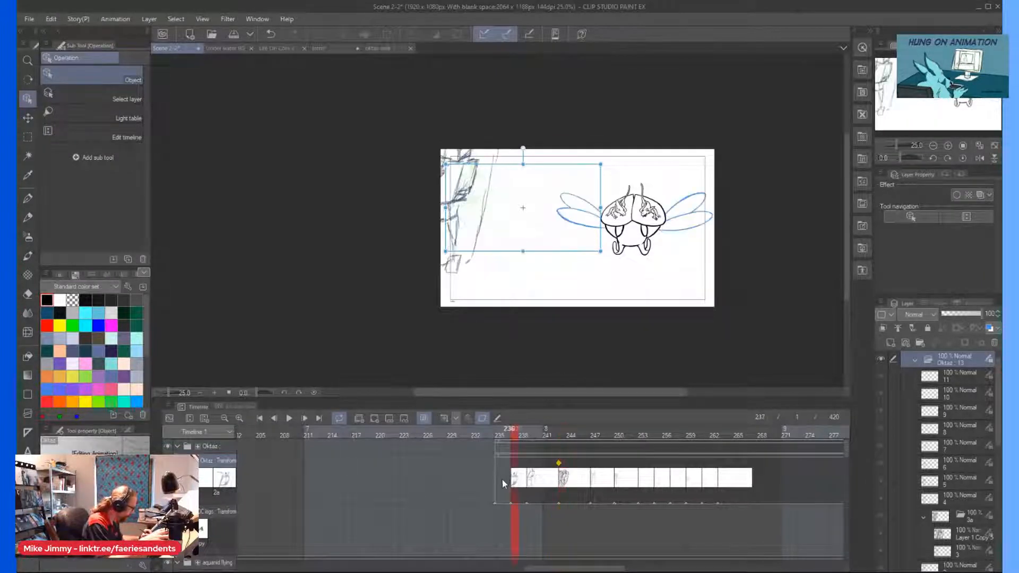
drag(500, 482, 502, 484)
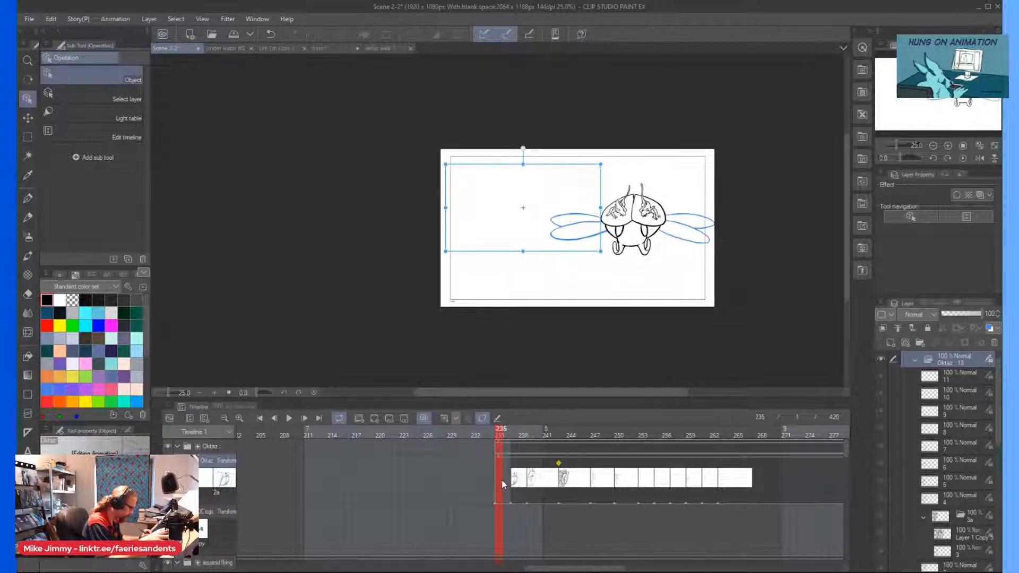
right_click(502, 484)
click(528, 488)
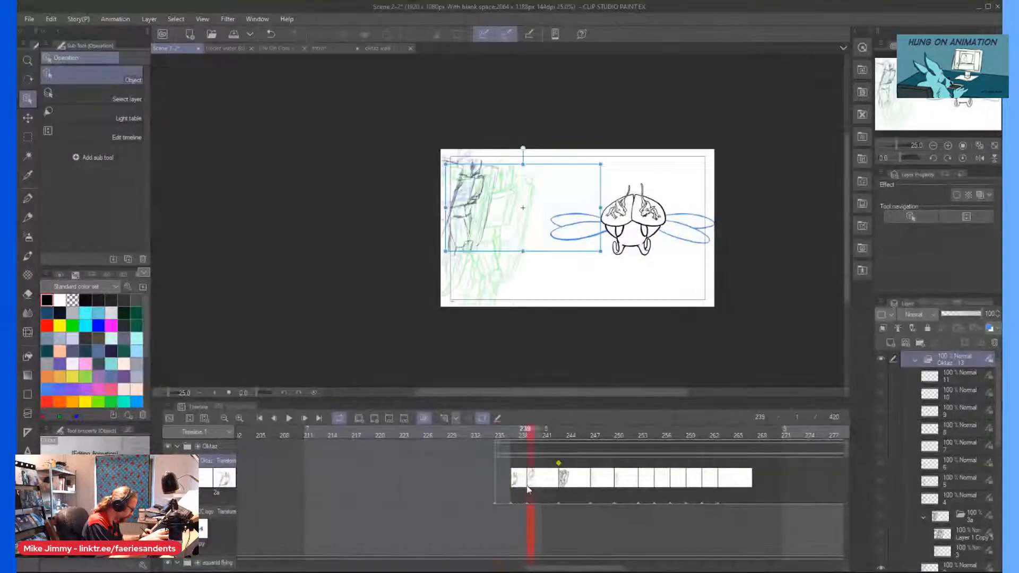
right_click(531, 485)
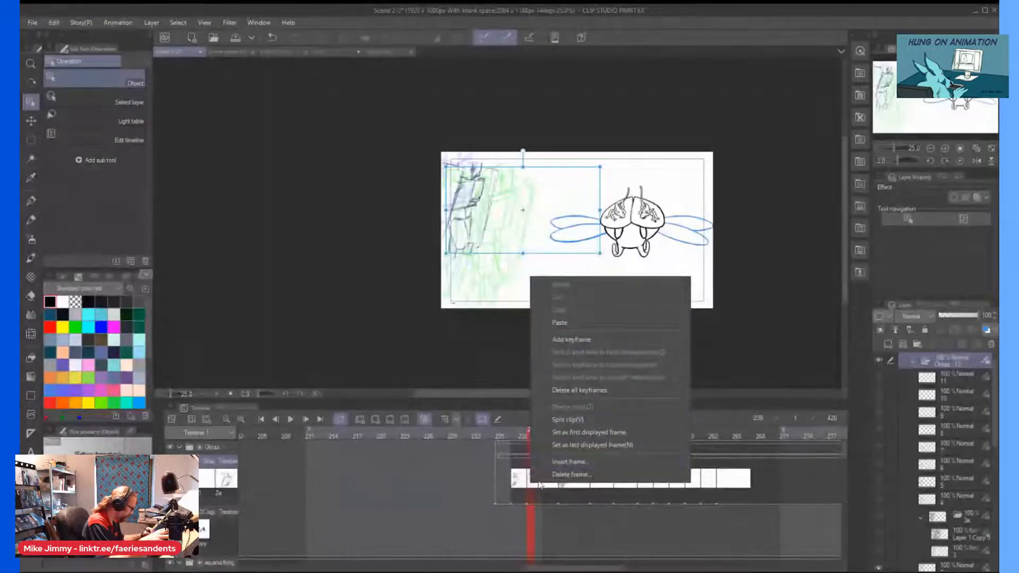
click(532, 505)
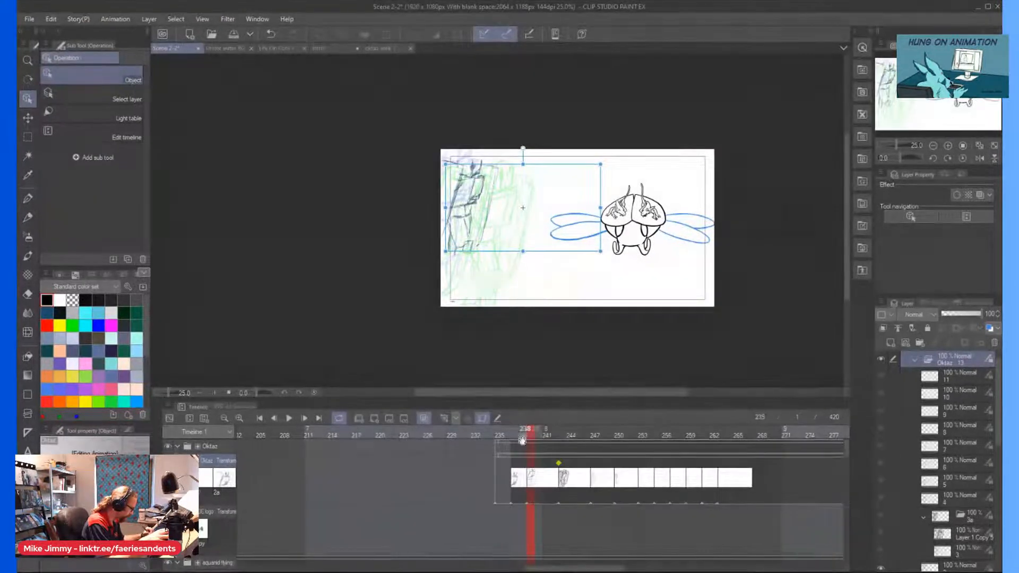
Remove cels 2 and 2a from the Oktaz track and assign cel 3a at frame 235 in place of cel 1.
click(483, 419)
click(530, 481)
right_click(530, 482)
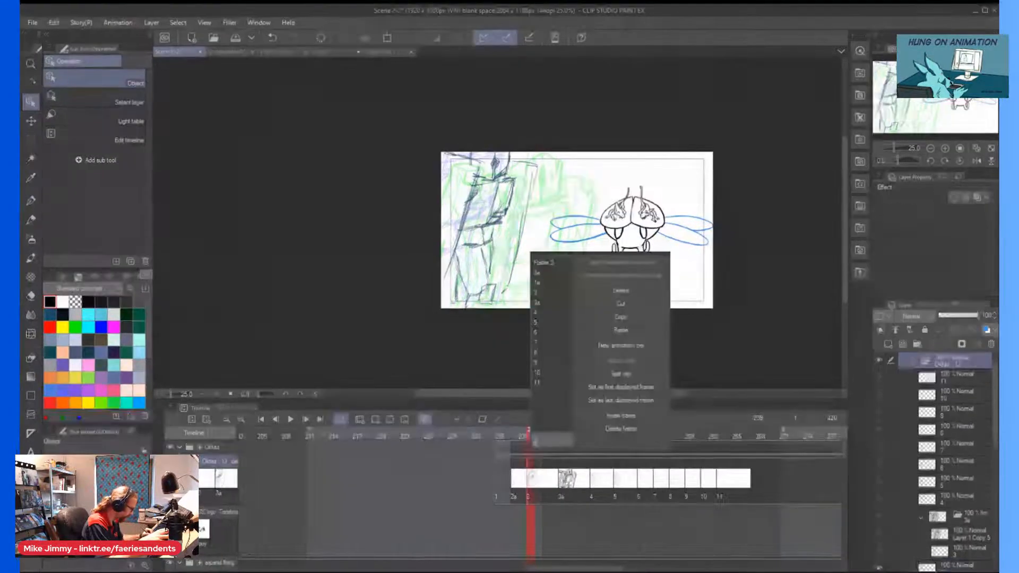
click(603, 309)
right_click(515, 481)
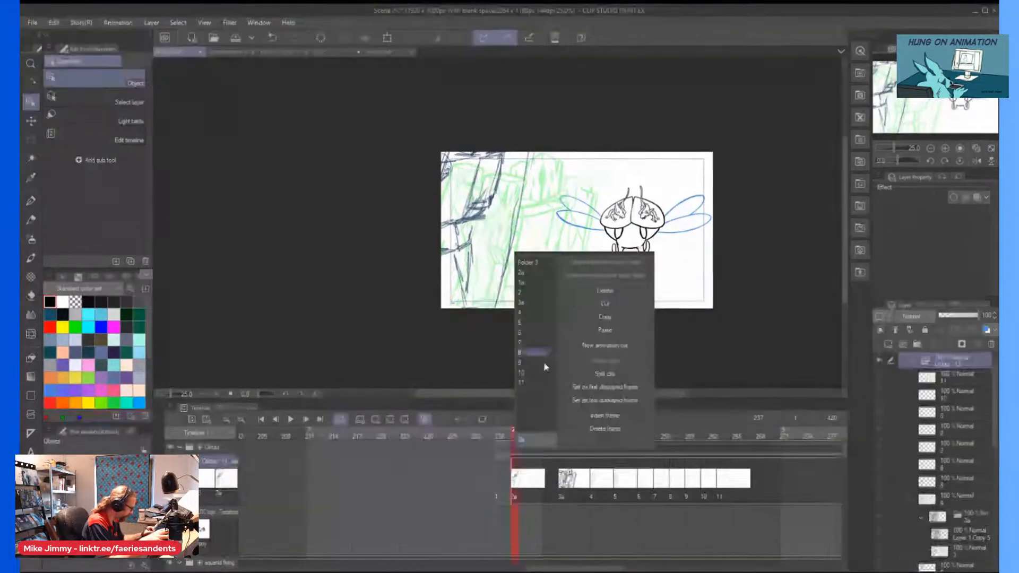
click(589, 292)
right_click(497, 479)
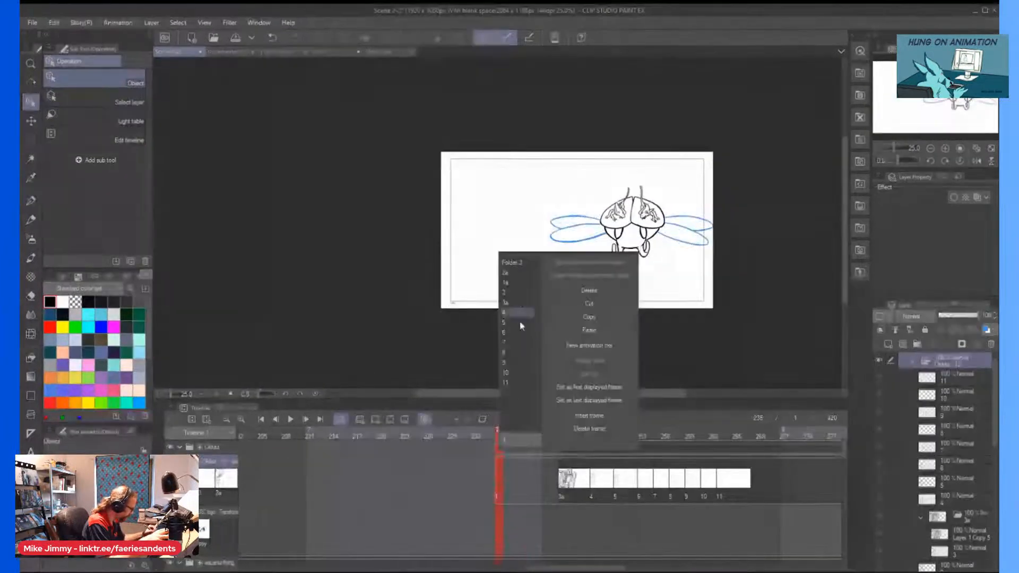
click(505, 303)
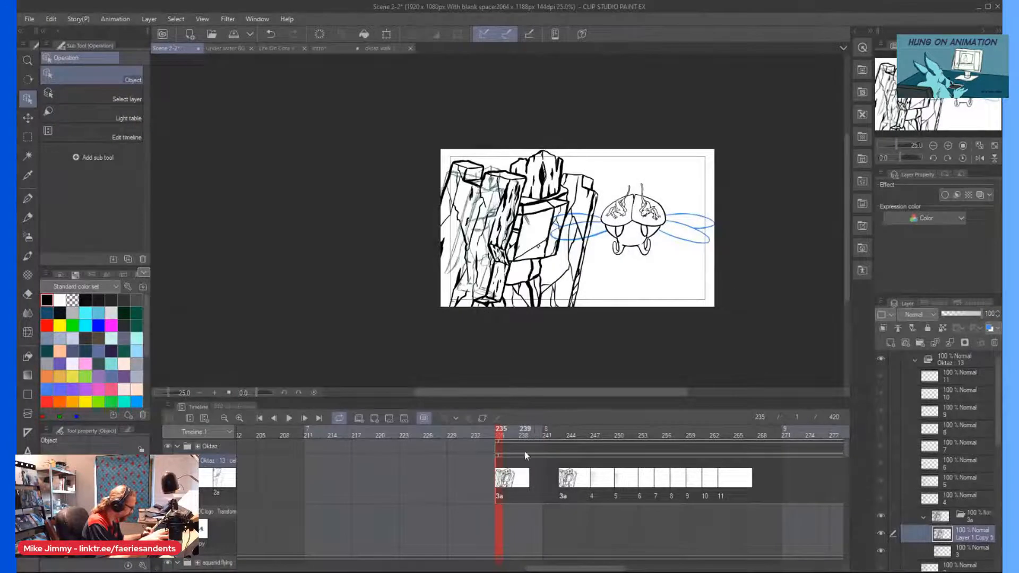
Turn keyframe editing back on and, at frame 235, enlarge the Oktaz figure and shift it partly off the canvas's left edge.
click(571, 463)
click(482, 419)
click(560, 463)
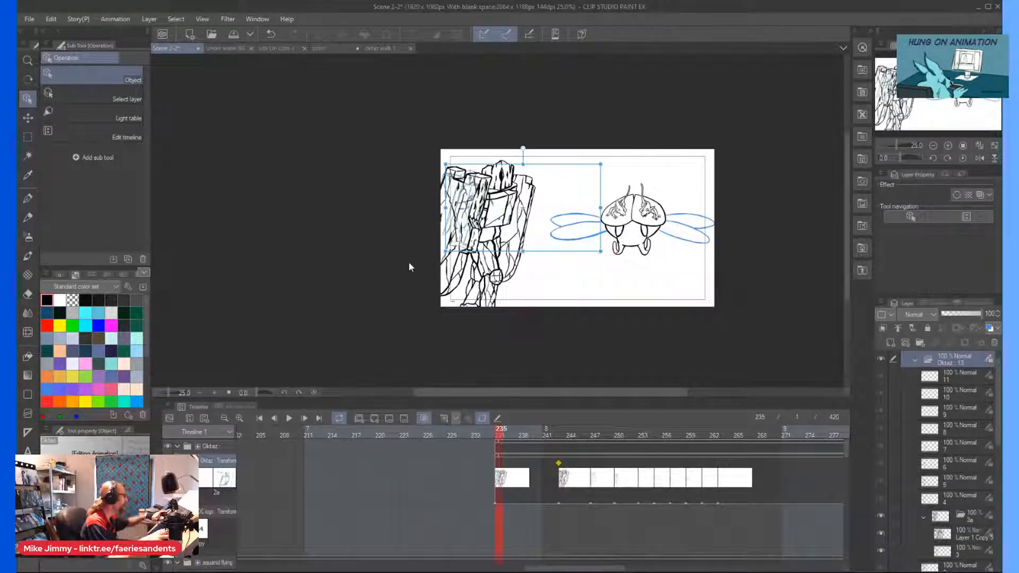
mouse_move(600, 208)
mouse_down()
mouse_move(665, 273)
mouse_move(805, 309)
mouse_up()
mouse_move(448, 281)
mouse_down()
mouse_move(432, 262)
mouse_move(245, 234)
mouse_move(329, 254)
mouse_move(303, 246)
mouse_up()
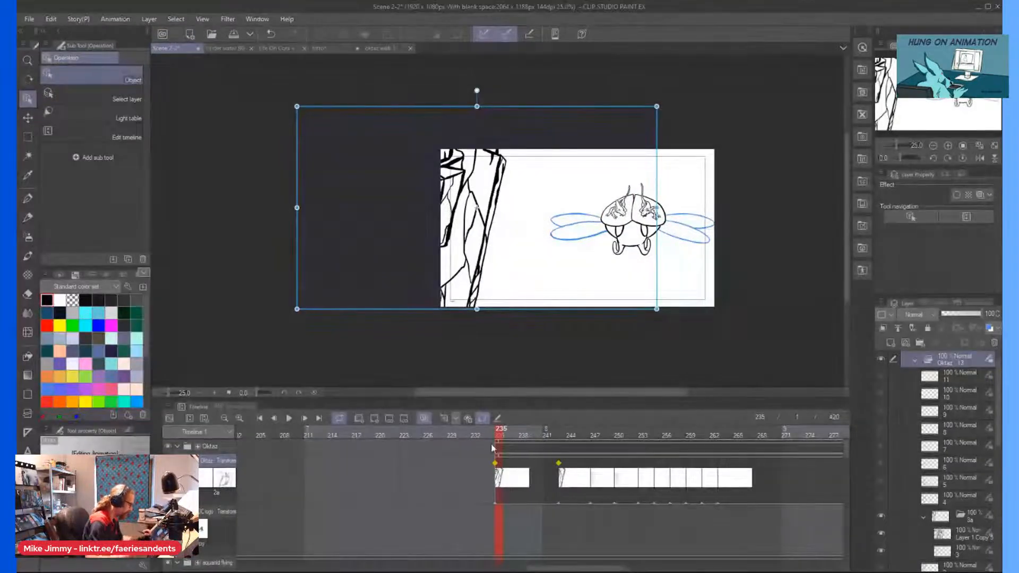
Switch the Oktaz transform keyframe at frame 235 to linear interpolation.
click(491, 434)
click(495, 467)
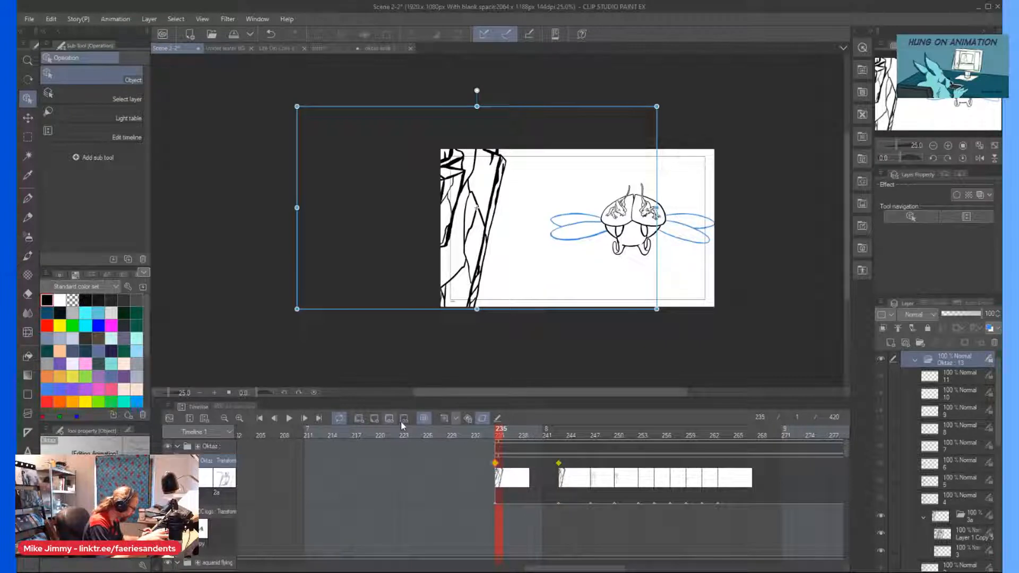
right_click(496, 465)
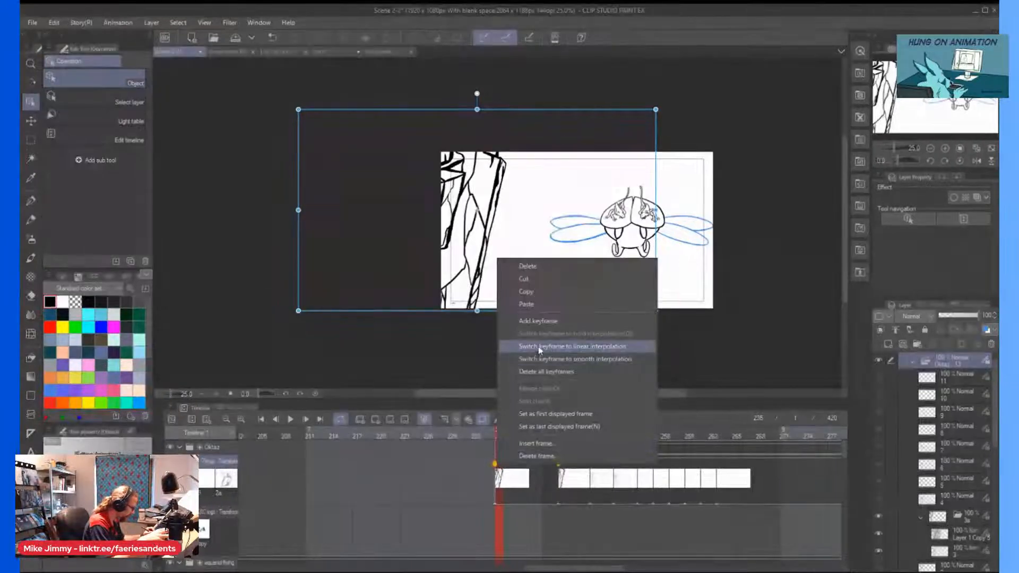
click(531, 346)
Play the animation from frame 232 to check the Oktaz figure's movement.
drag(485, 433, 476, 432)
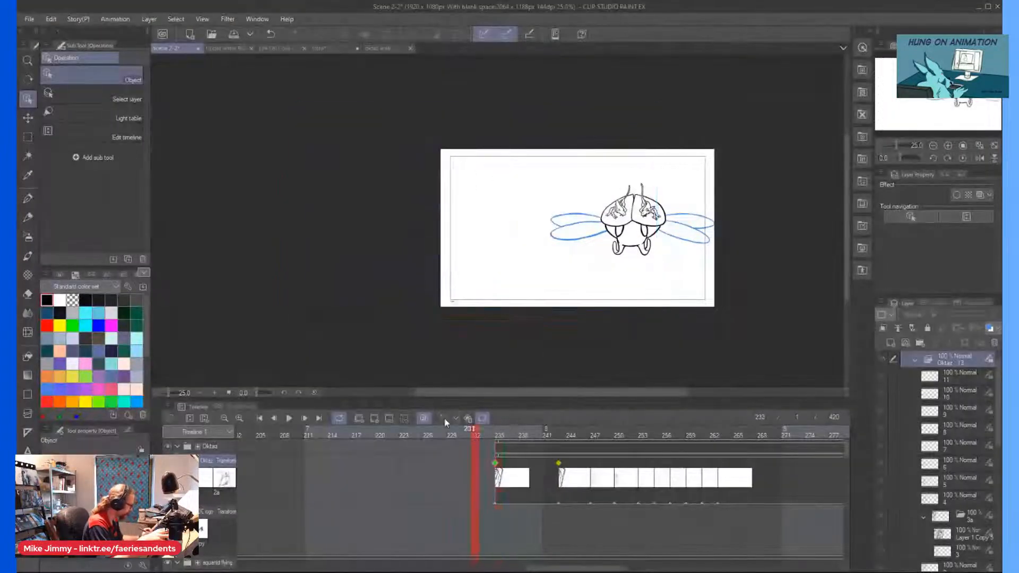
click(287, 419)
click(288, 418)
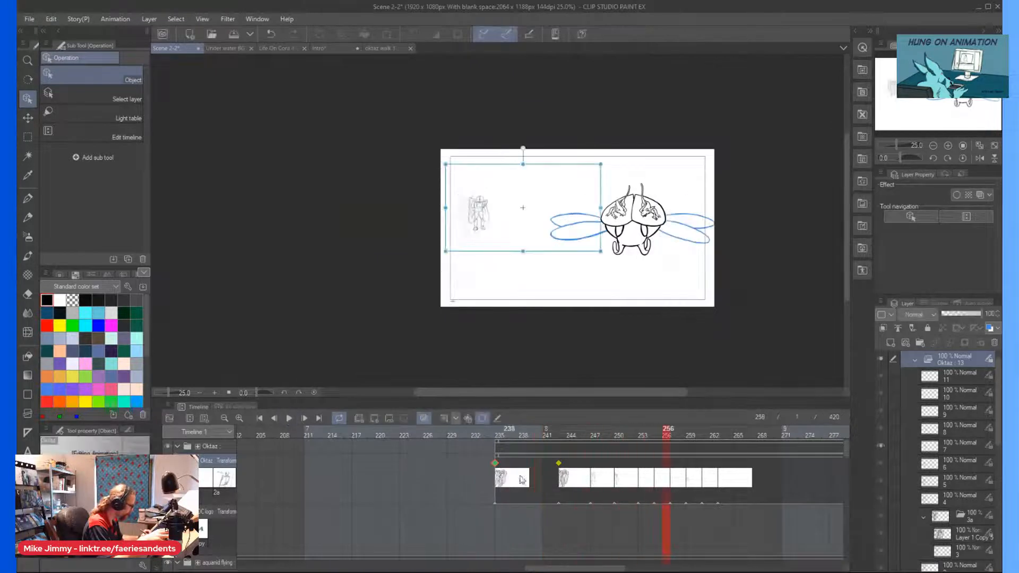
Move the Oktaz transform keyframe at frame 243 to frame 263 and select it there.
click(558, 473)
drag(582, 480, 659, 480)
click(558, 466)
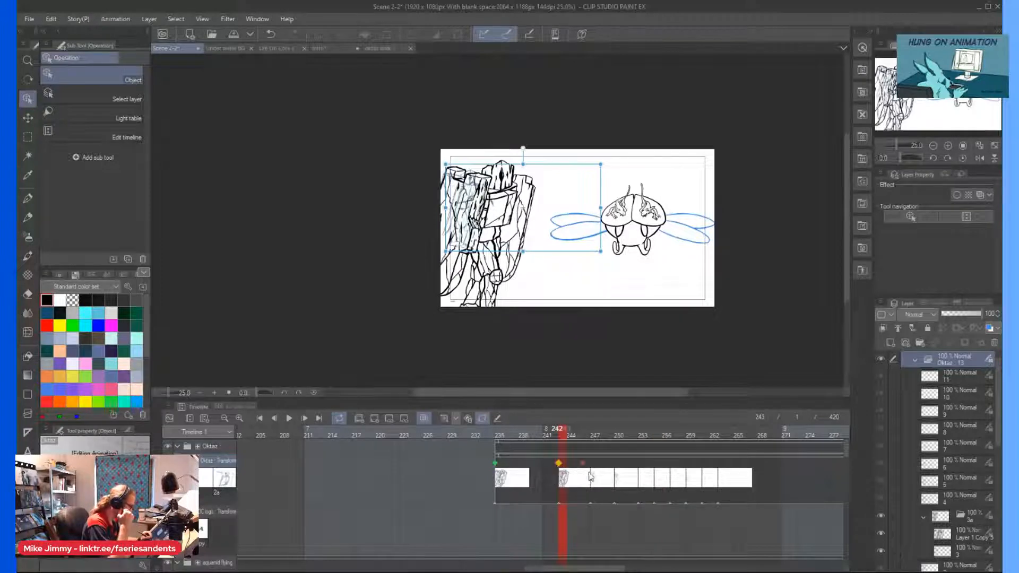
click(720, 496)
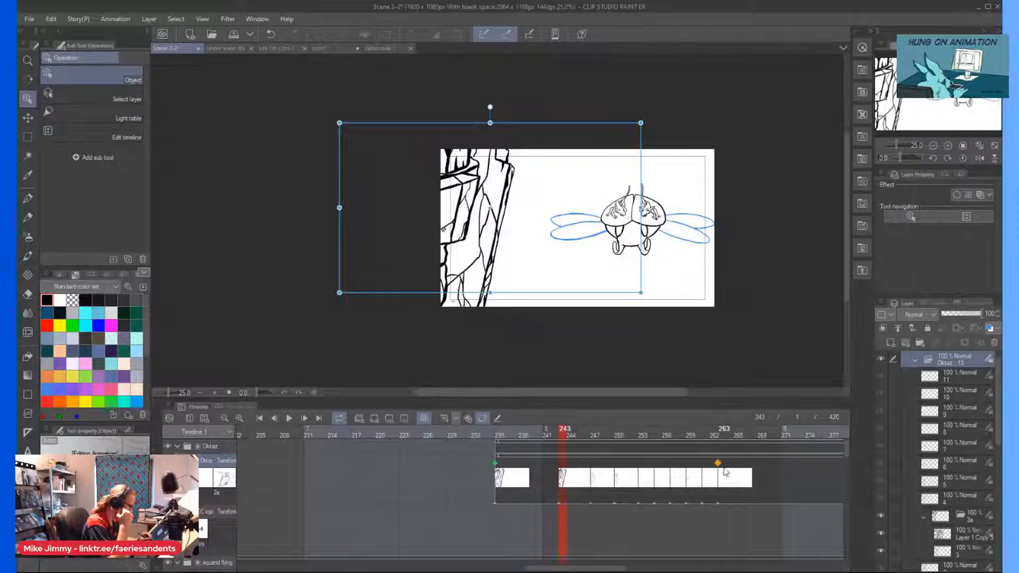
drag(697, 469, 660, 491)
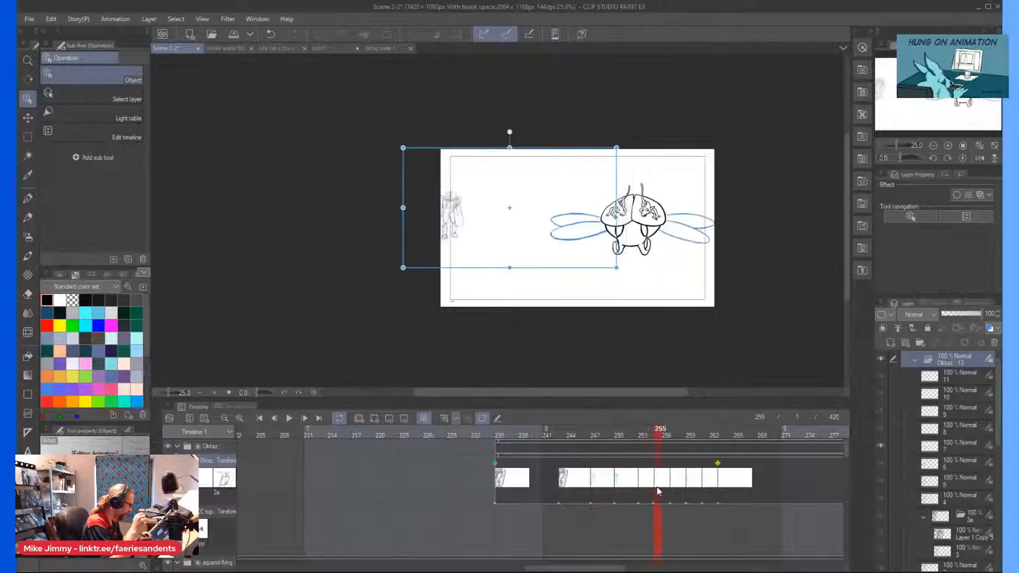
click(719, 468)
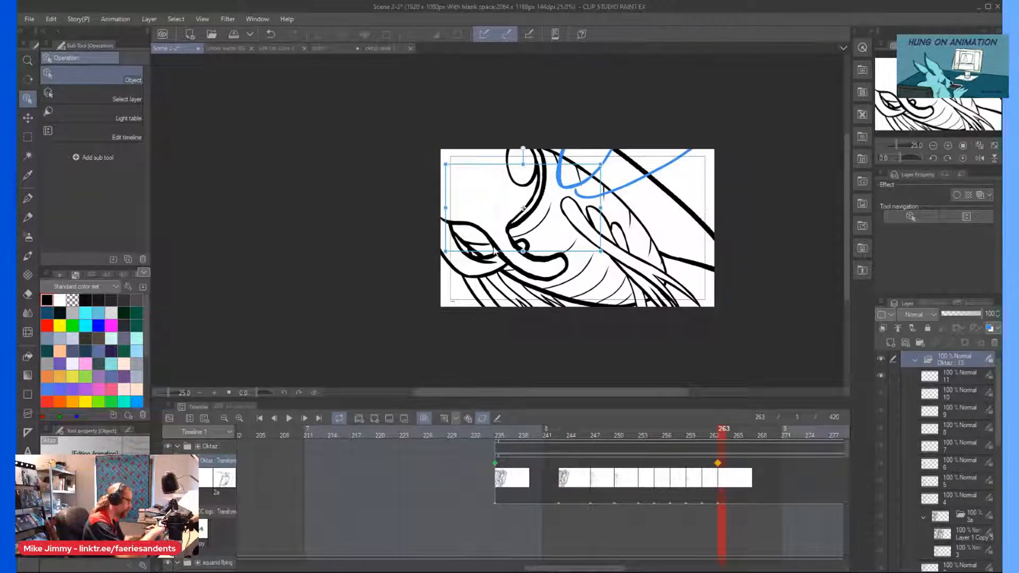
At frame 263, shift the Oktaz figure to the right with the transform keyframe and check its position from frame 257 to 262.
drag(494, 250, 552, 250)
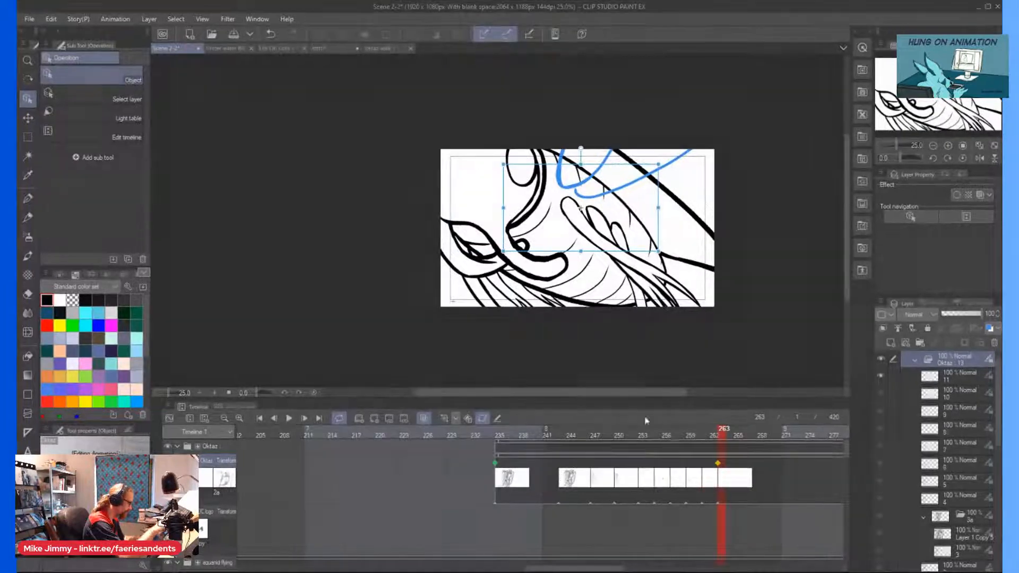
click(671, 480)
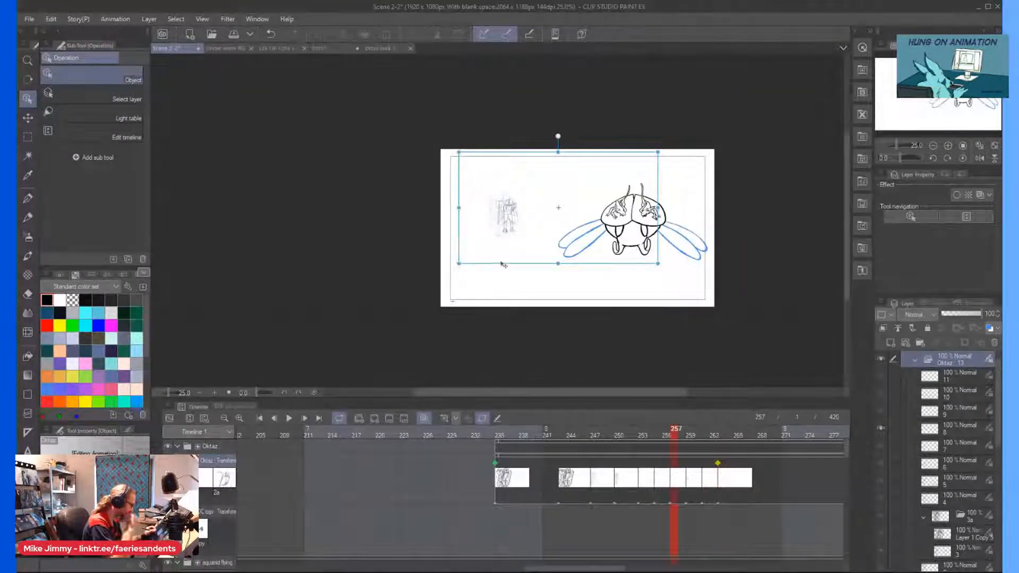
click(692, 487)
click(704, 484)
click(718, 477)
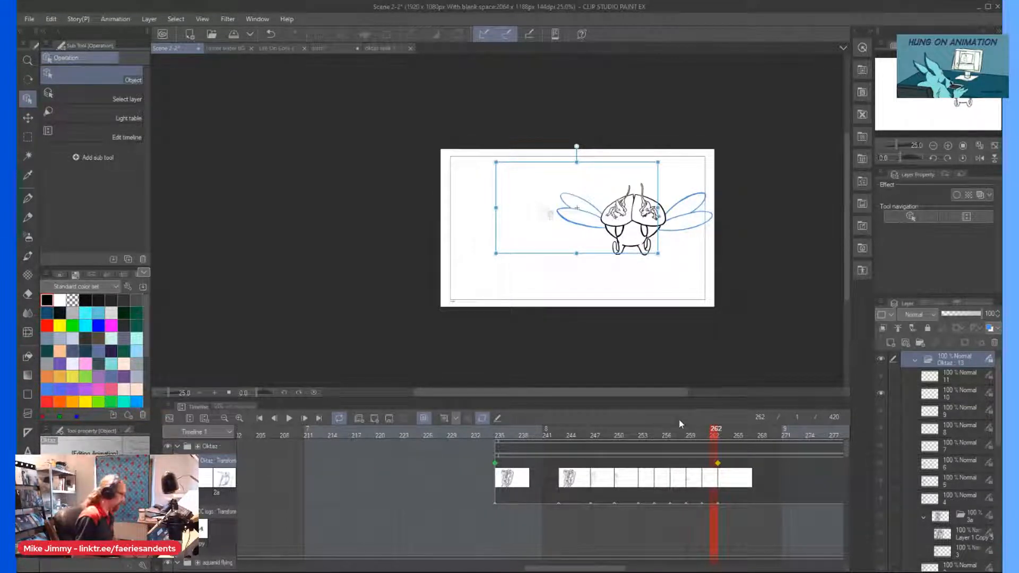
Turn off keyframe editing, put cel 4 in a new folder named 4a, and assign that folder to frame 247.
click(482, 418)
click(593, 464)
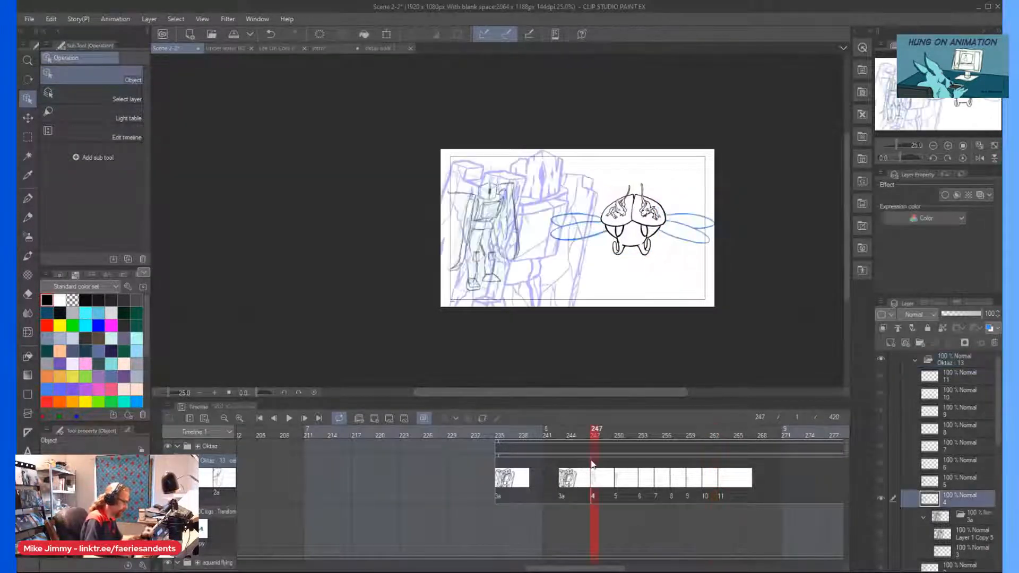
click(708, 480)
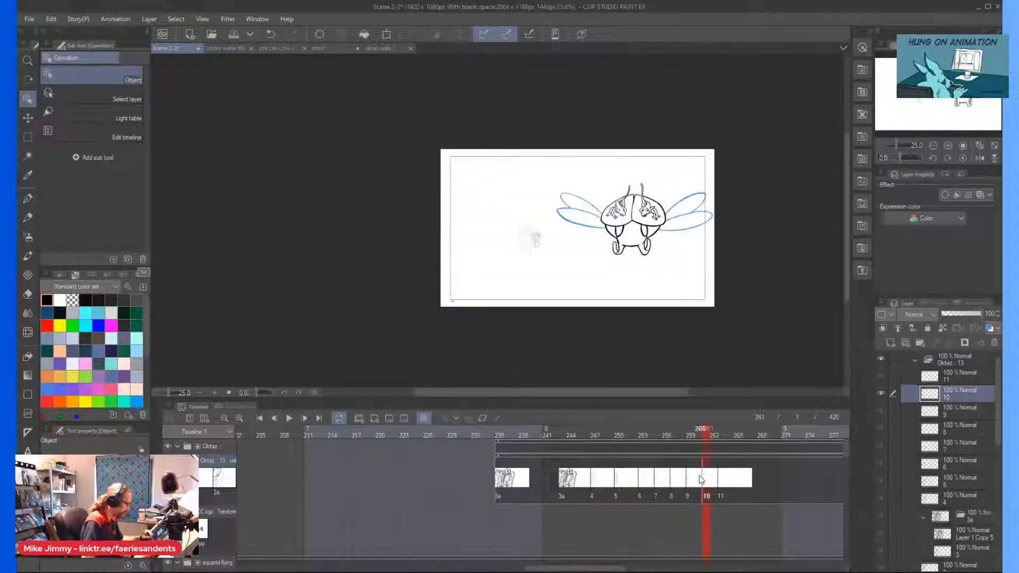
click(950, 500)
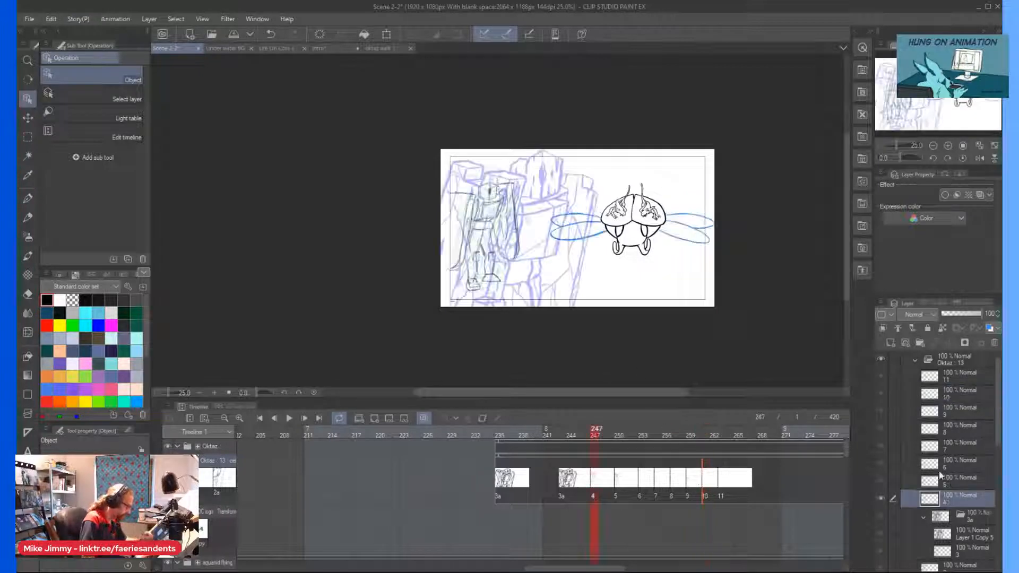
click(921, 343)
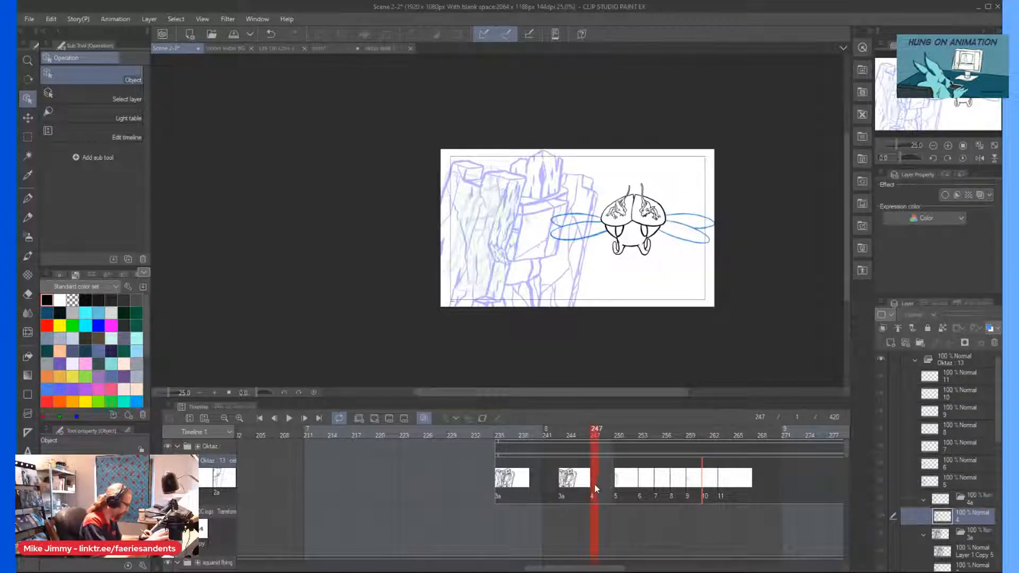
right_click(595, 488)
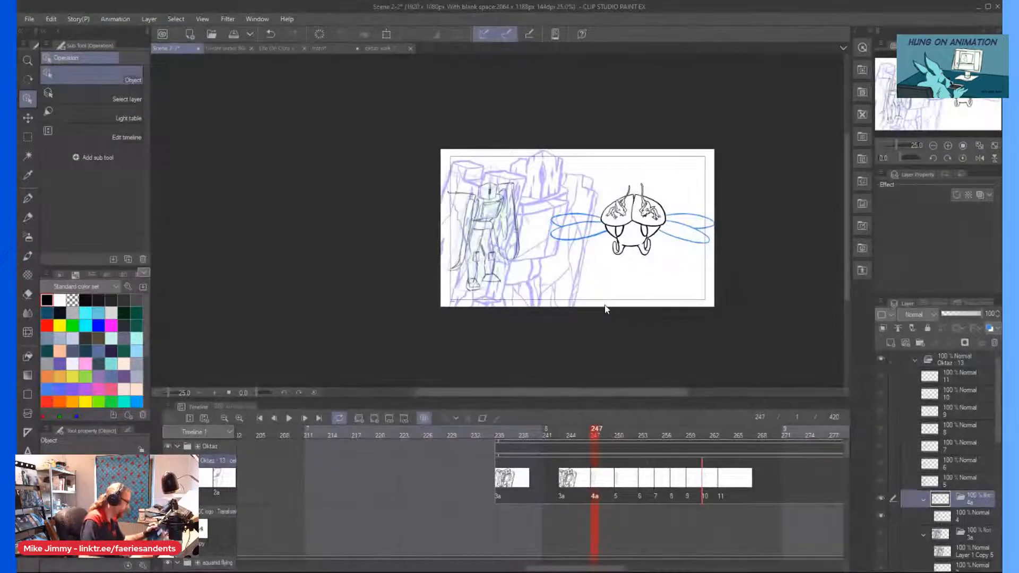
Compare the neighbouring cels 5 and 6, and add a new raster layer above rough sketch 4 in folder 4a for inking.
drag(410, 211, 414, 212)
scroll(434, 227, up, 2)
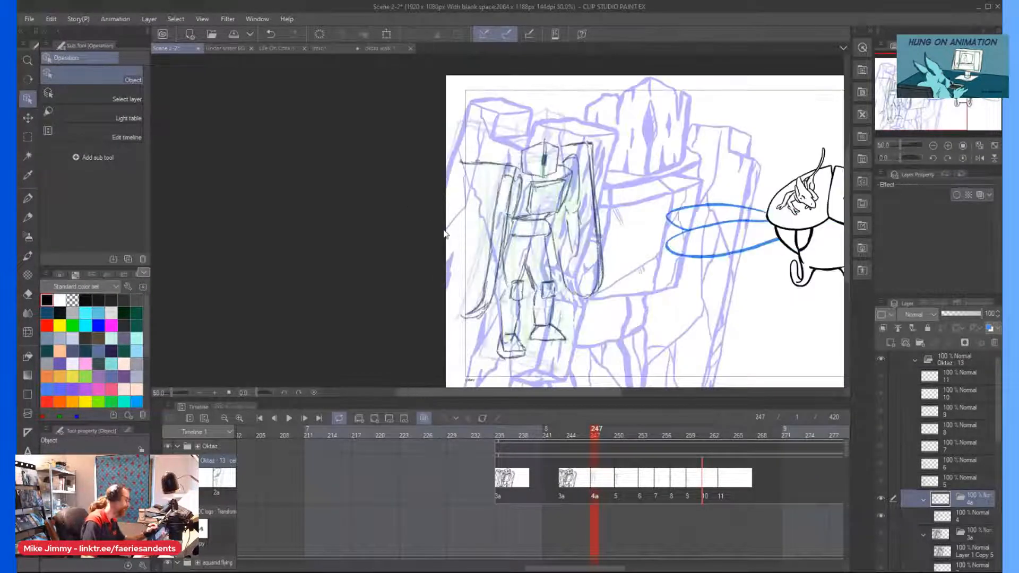
click(617, 479)
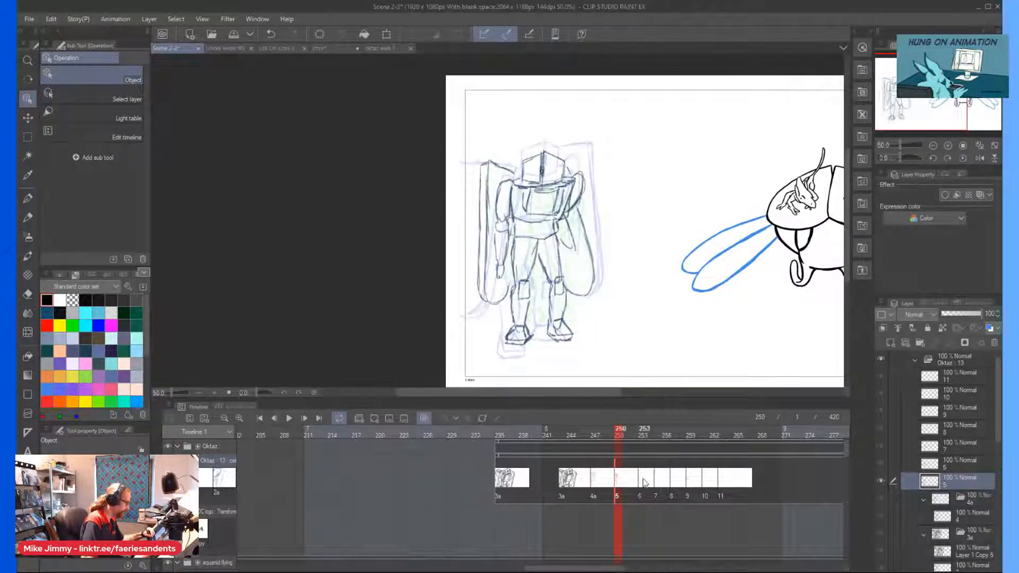
click(643, 479)
click(595, 479)
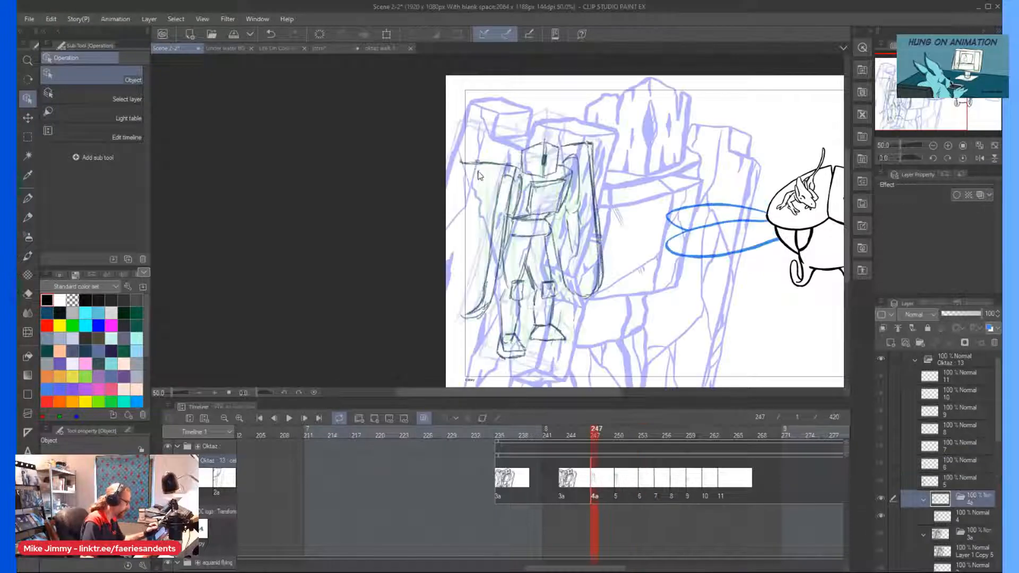
scroll(475, 172, up, 1)
key(p)
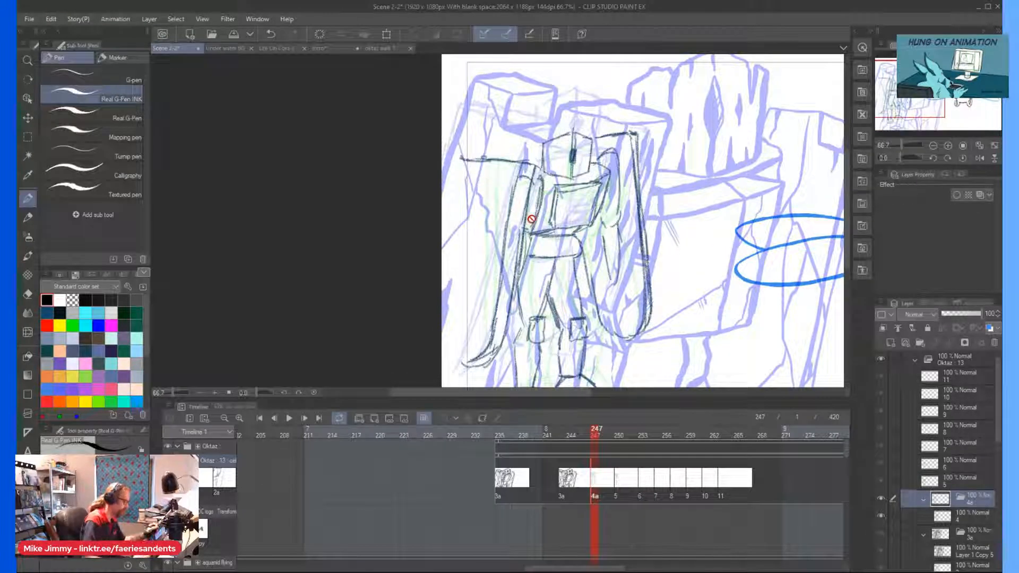
click(942, 517)
click(891, 343)
scroll(494, 193, down, 2)
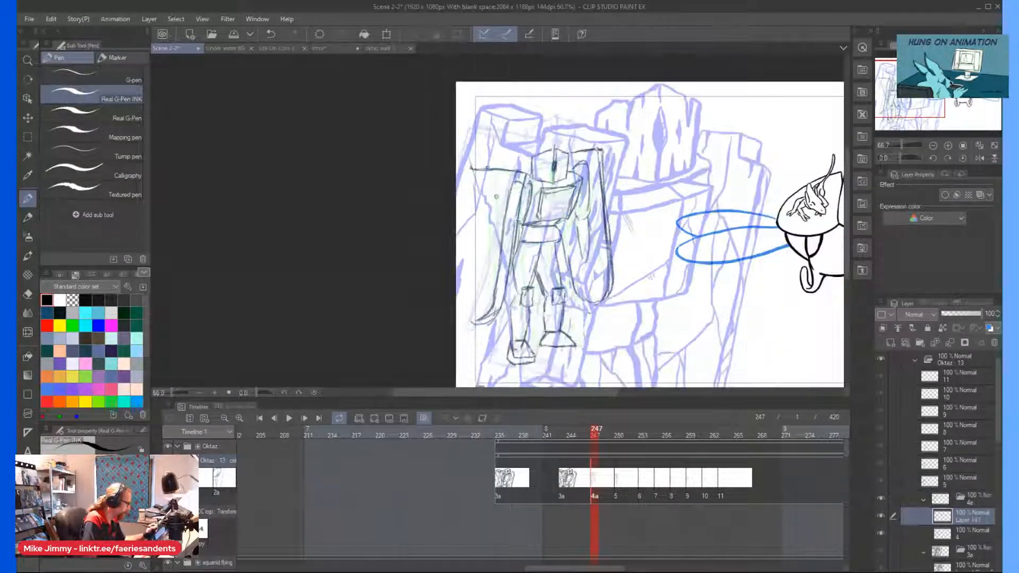
Switch to the oktaz walk 1 document and group Layer 1 and layer 3 in a new folder named 1.
click(511, 481)
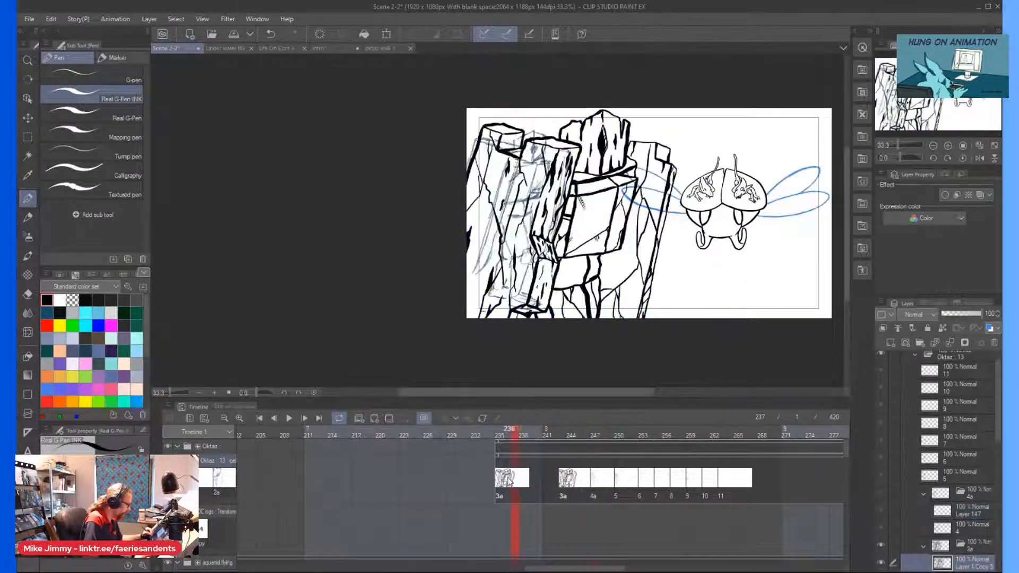
click(594, 478)
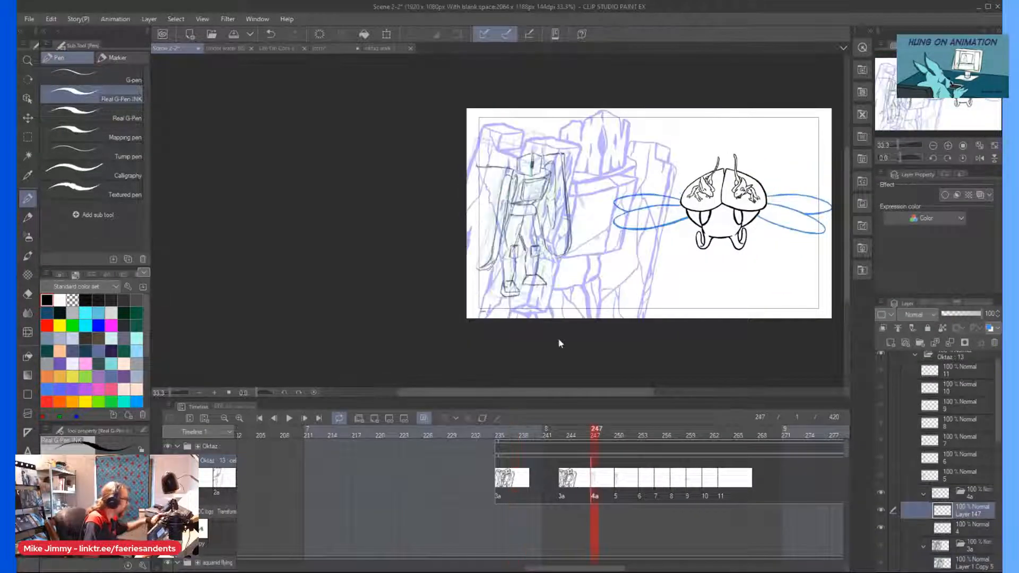
click(377, 48)
key(ctrl+minus)
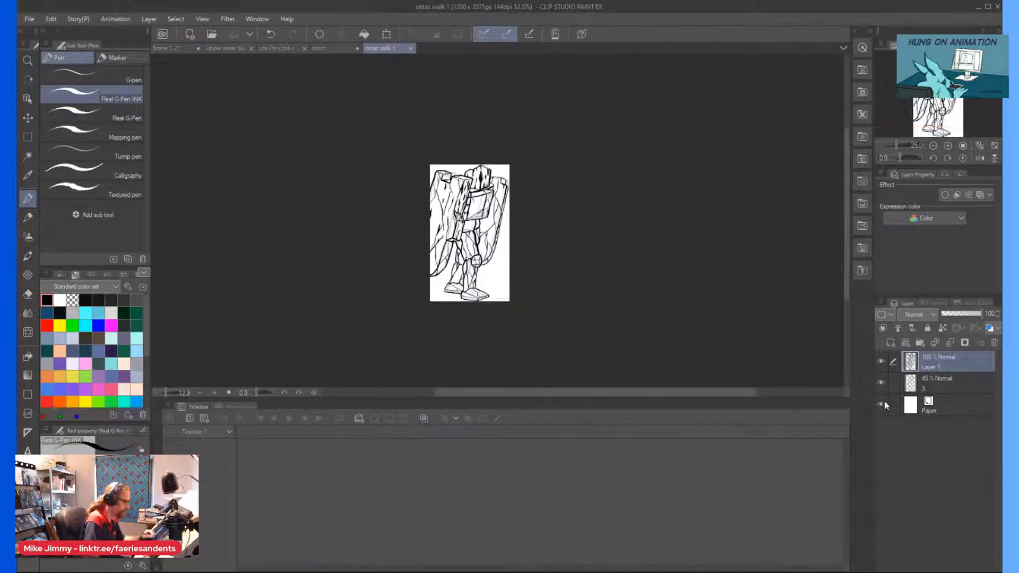
click(921, 343)
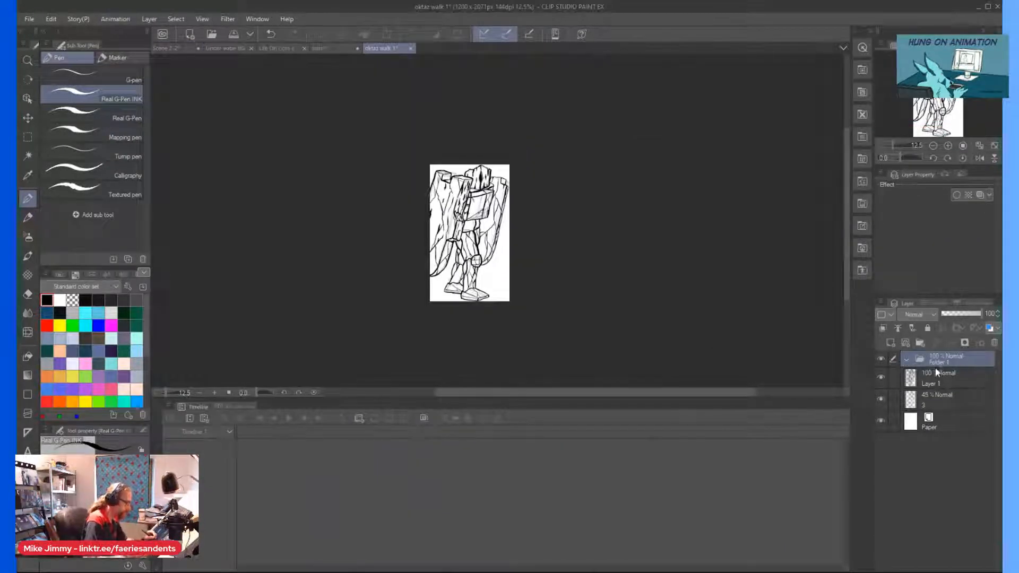
double_click(940, 361)
key(Return)
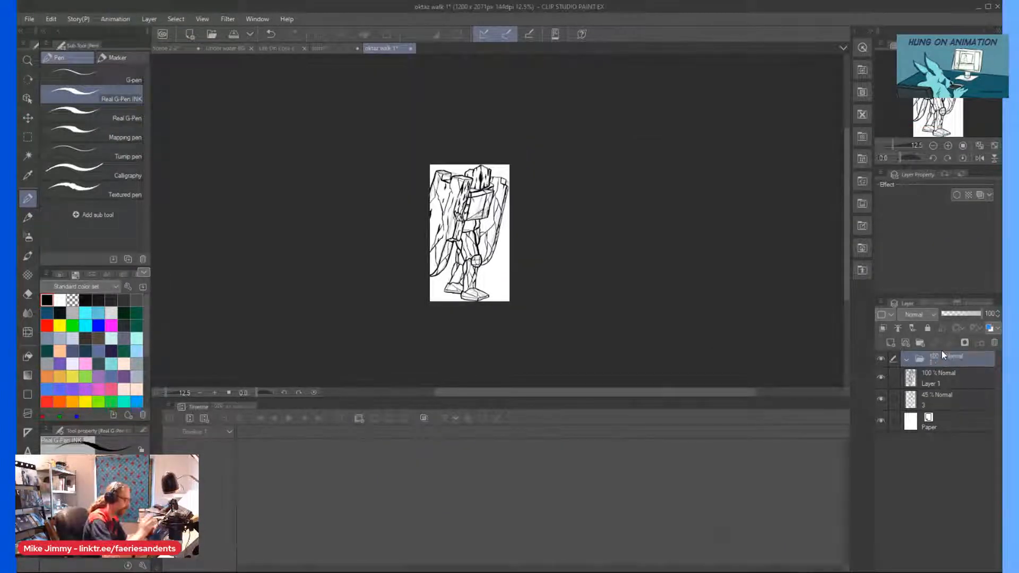
mouse_move(938, 379)
mouse_down()
mouse_move(938, 366)
mouse_move(930, 391)
mouse_up()
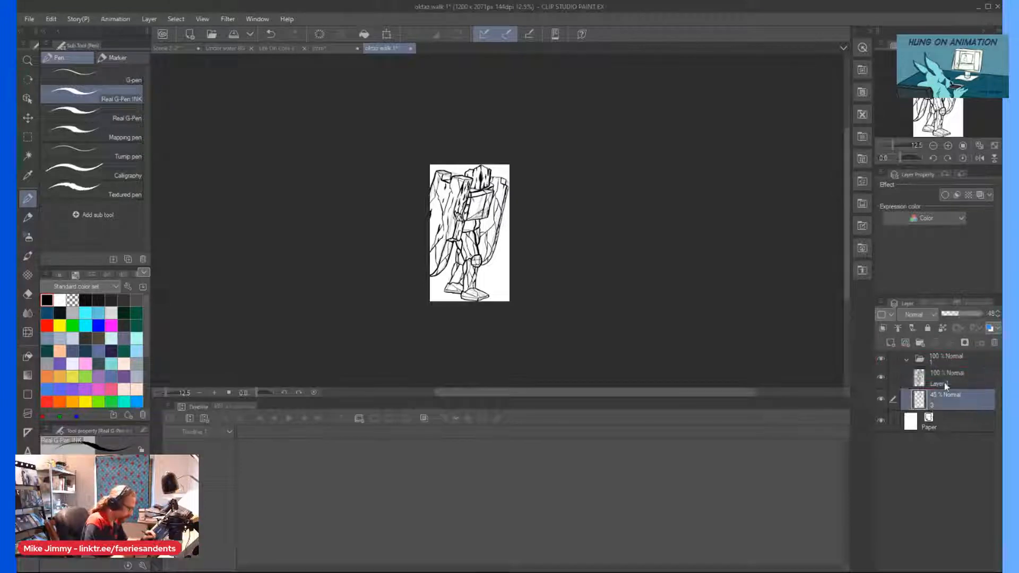
Create a folder named 2 above folder 1, paste the copied layer into it, and hide folder 1.
click(924, 358)
click(921, 343)
double_click(936, 363)
key(ctrl+v)
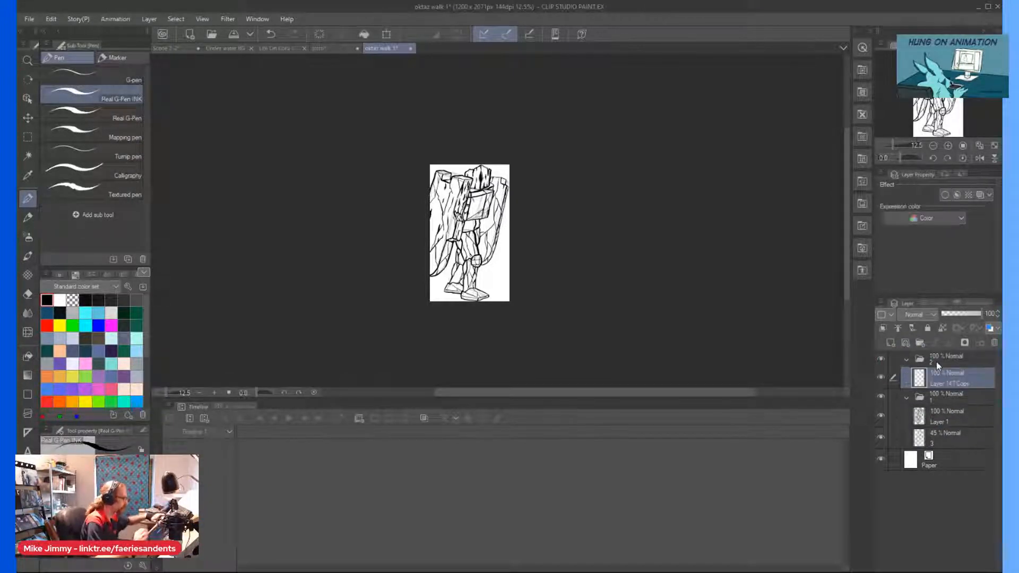
click(882, 397)
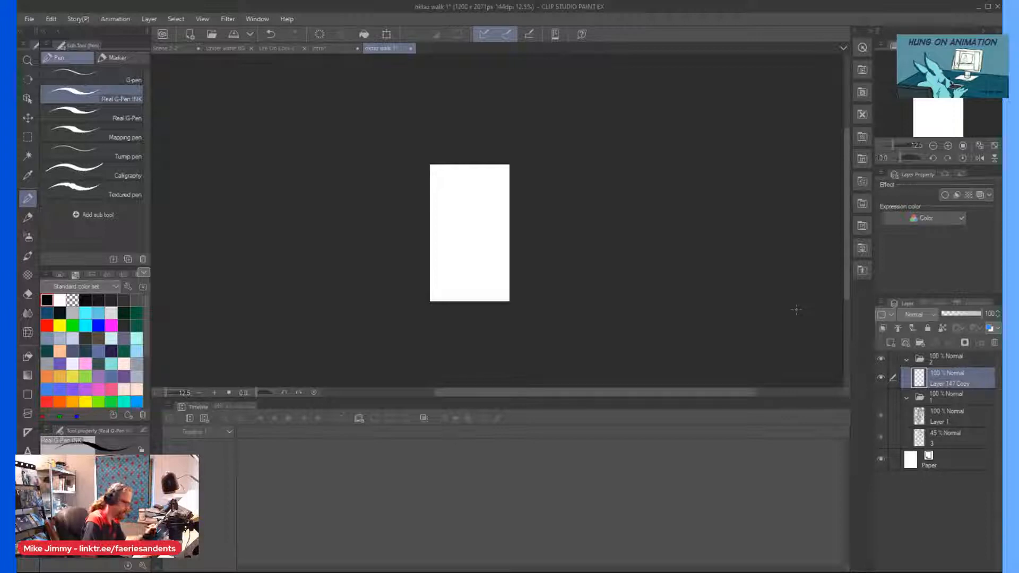
Copy rough sketch layer 4 from Scene 2-2 and put it in folder 2 in place of the blank pasted layer.
key(ctrl+minus)
click(183, 49)
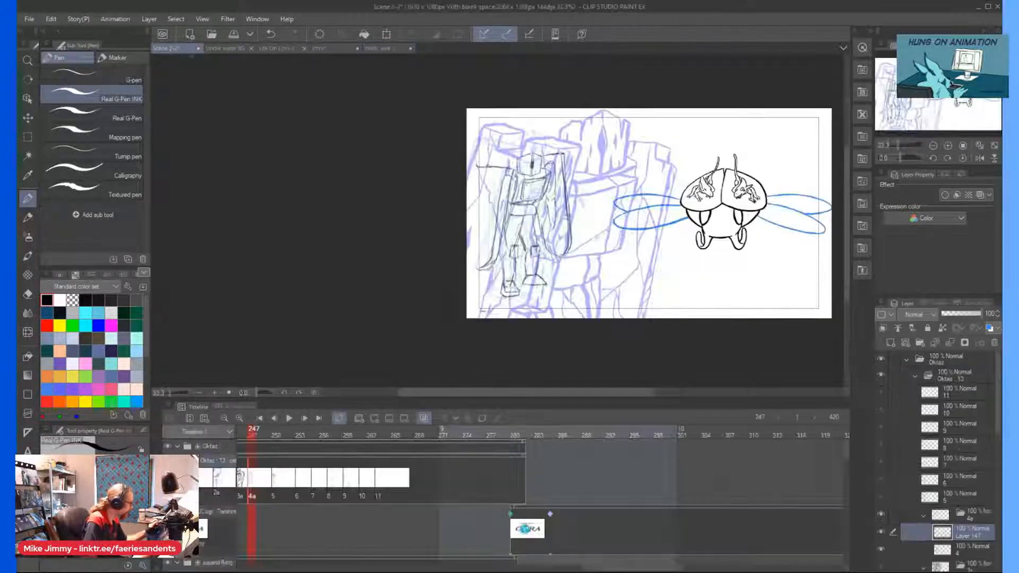
click(950, 554)
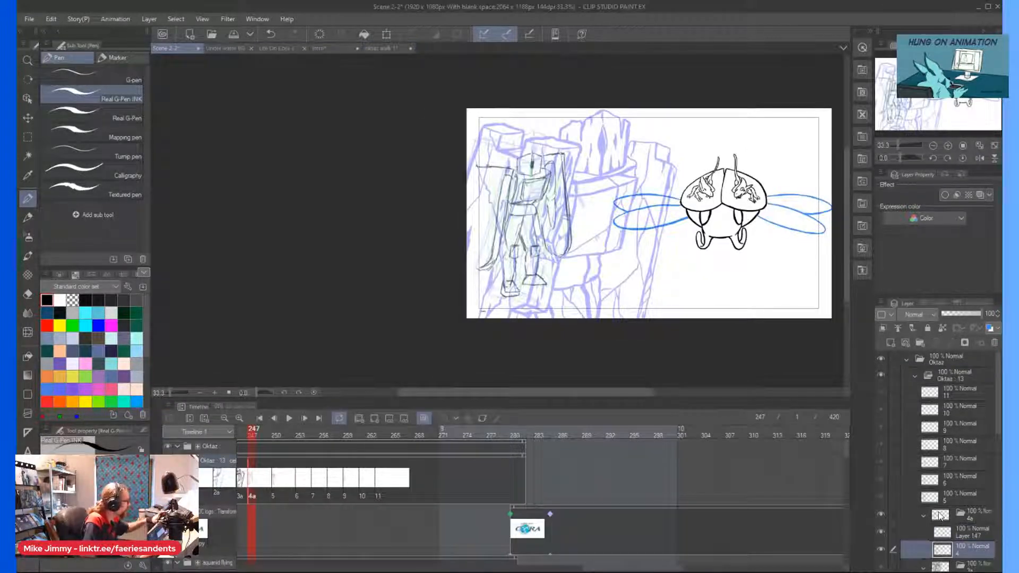
click(360, 48)
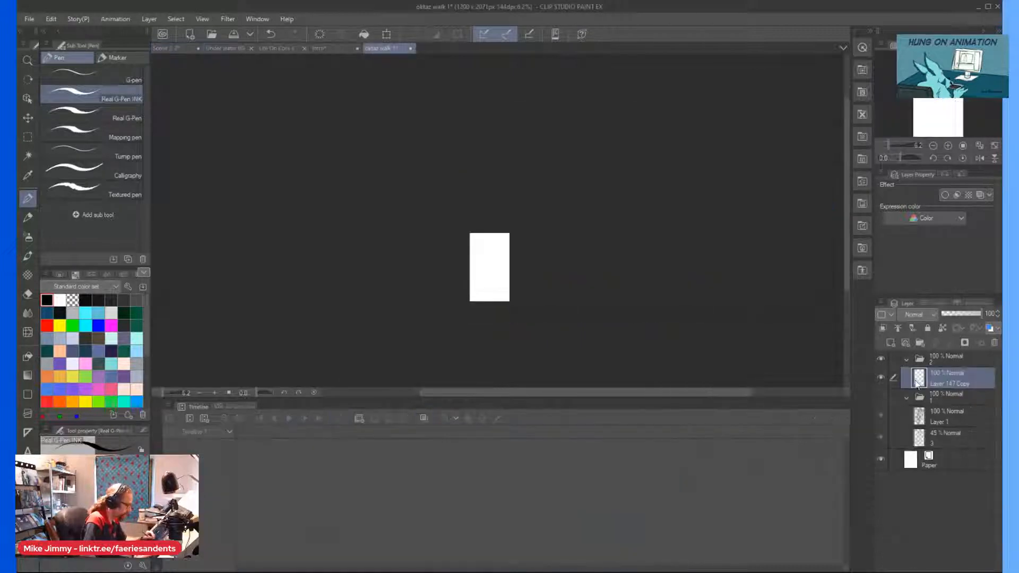
click(993, 343)
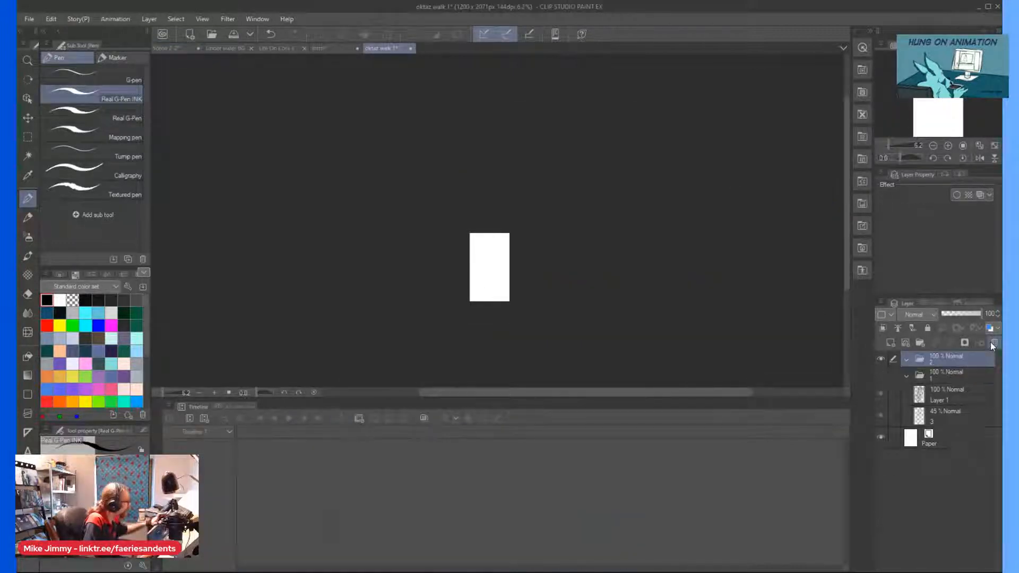
key(ctrl+z)
key(ctrl+plus)
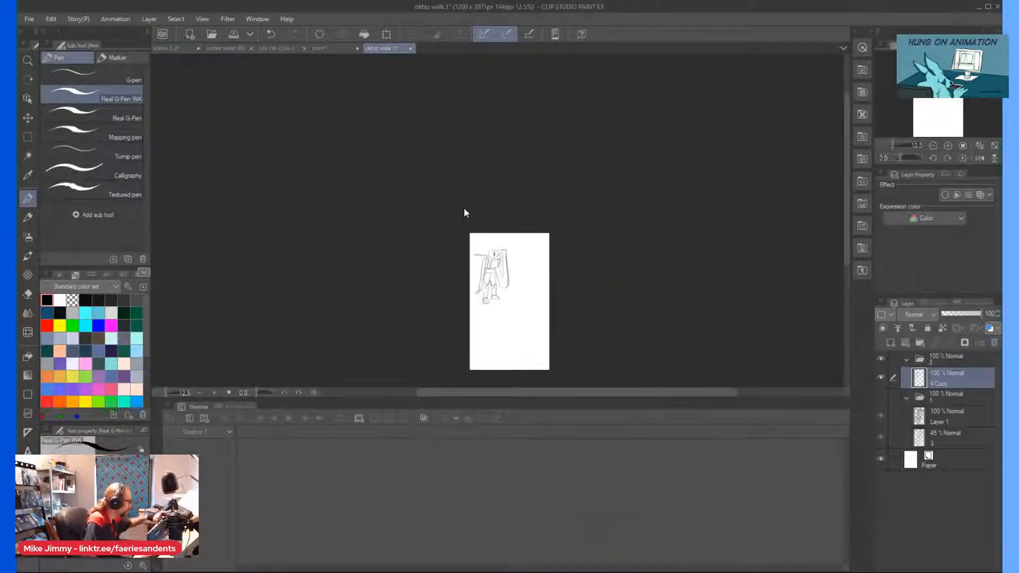
Enlarge the pasted figure sketch with a transform and position it so it fills the oktaz walk 1 canvas.
key(ctrl+t)
mouse_move(507, 306)
mouse_down()
mouse_move(555, 355)
mouse_move(546, 362)
mouse_up()
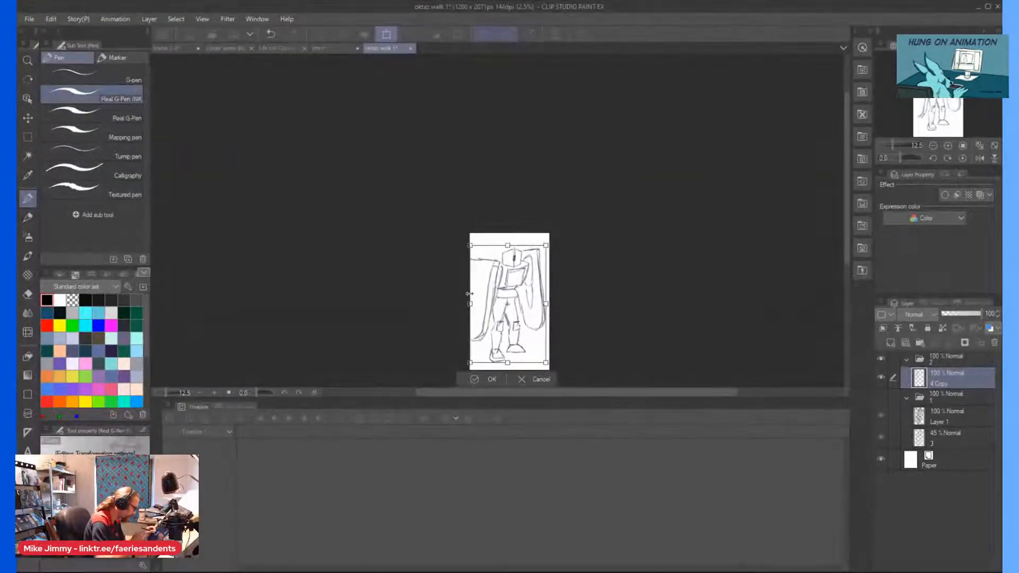
drag(501, 256, 502, 245)
drag(474, 320, 476, 317)
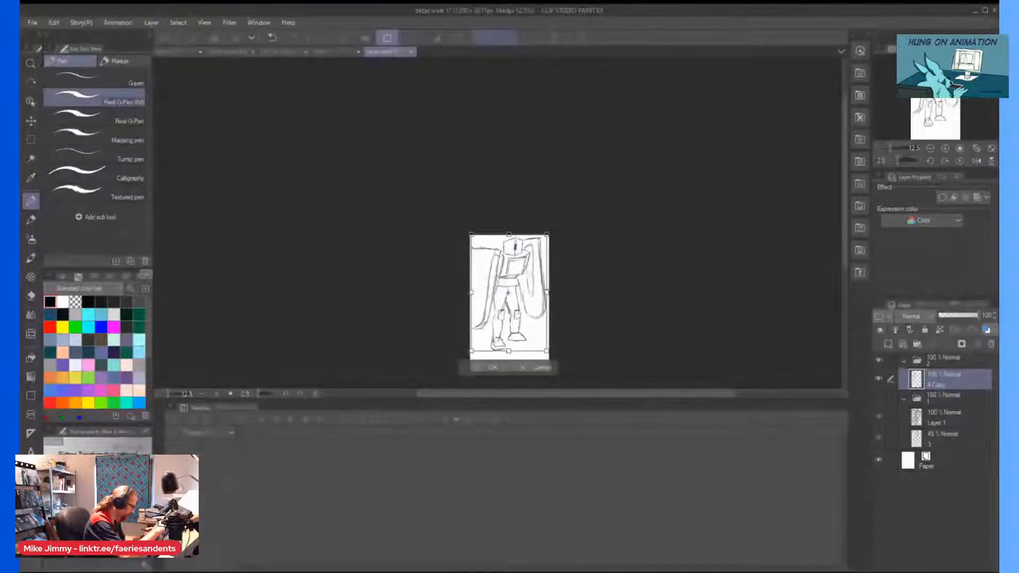
drag(547, 290, 553, 291)
drag(500, 338, 499, 346)
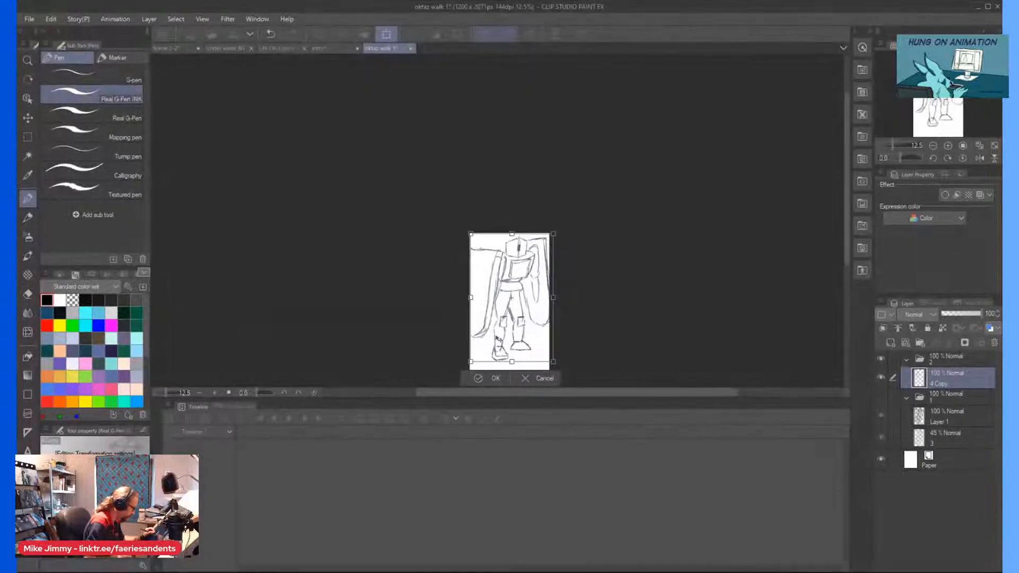
click(480, 381)
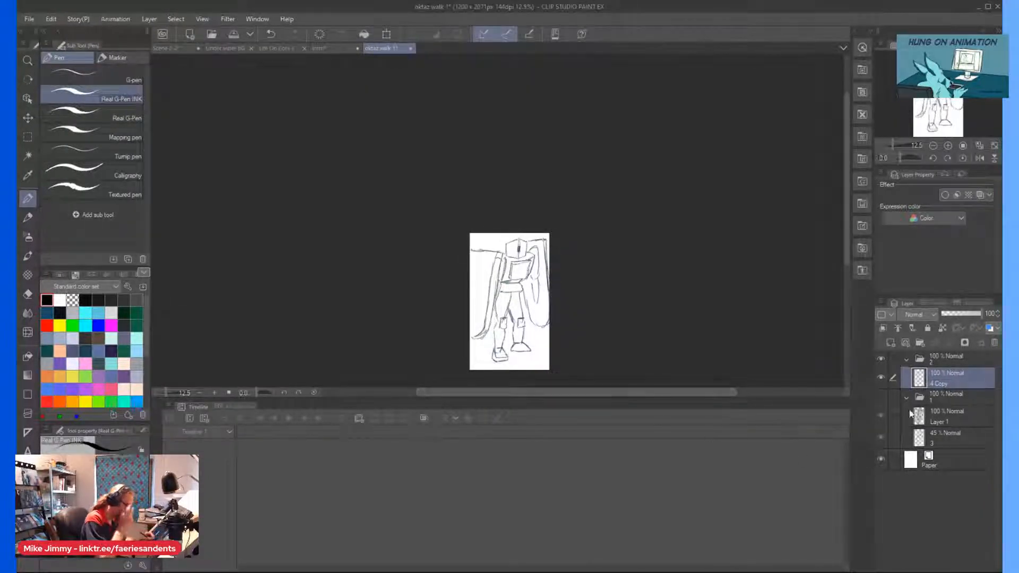
Toggle the visibility of folder 1 to compare its inked figure with the enlarged sketch.
click(882, 396)
click(880, 396)
click(879, 396)
click(880, 396)
Add a new inking layer above the sketch in folder 2 and lower the sketch layer's opacity to just under 50%.
scroll(487, 276, up, 3)
key(p)
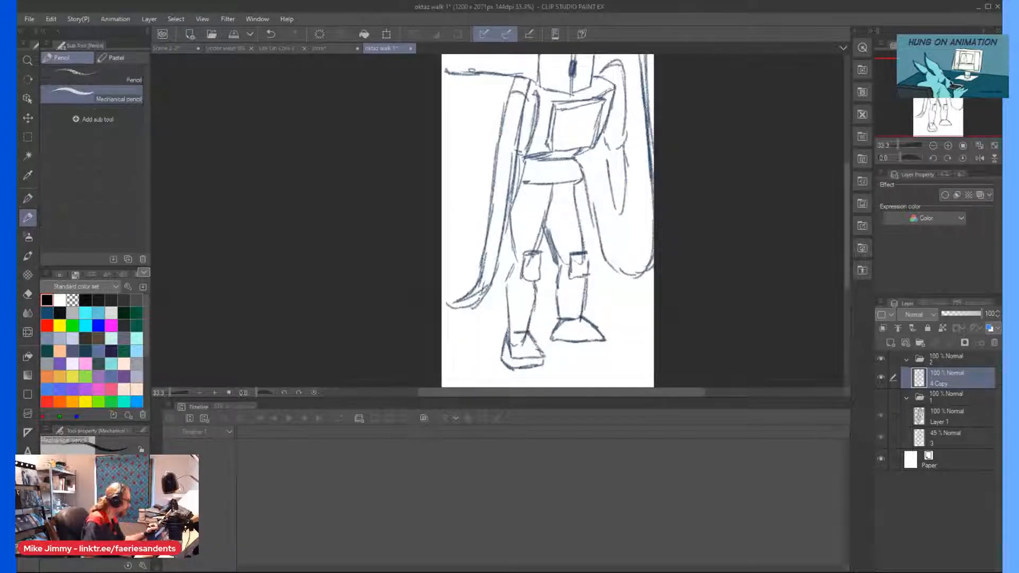
key(p)
scroll(499, 271, down, 1)
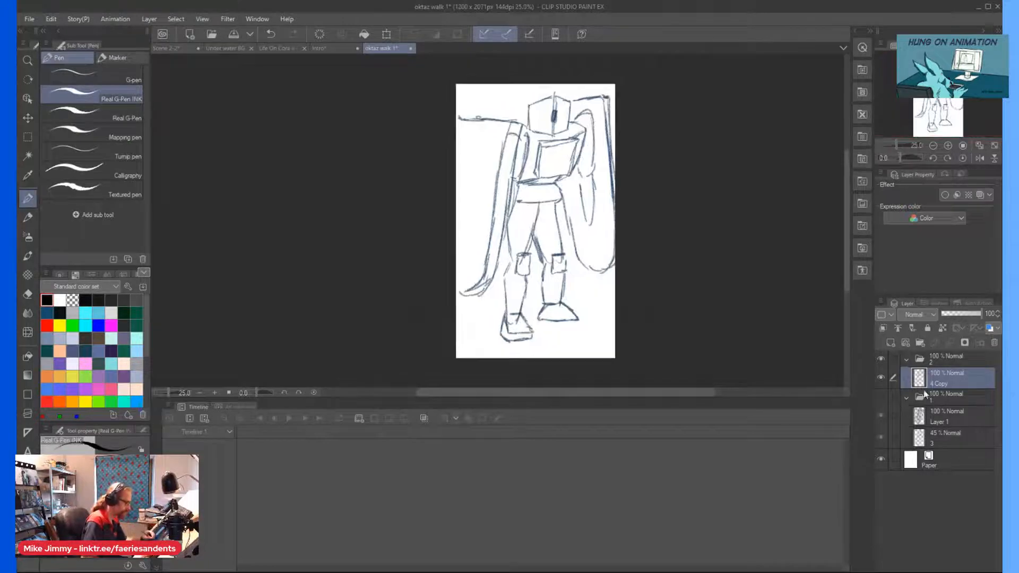
click(890, 342)
click(951, 396)
click(961, 317)
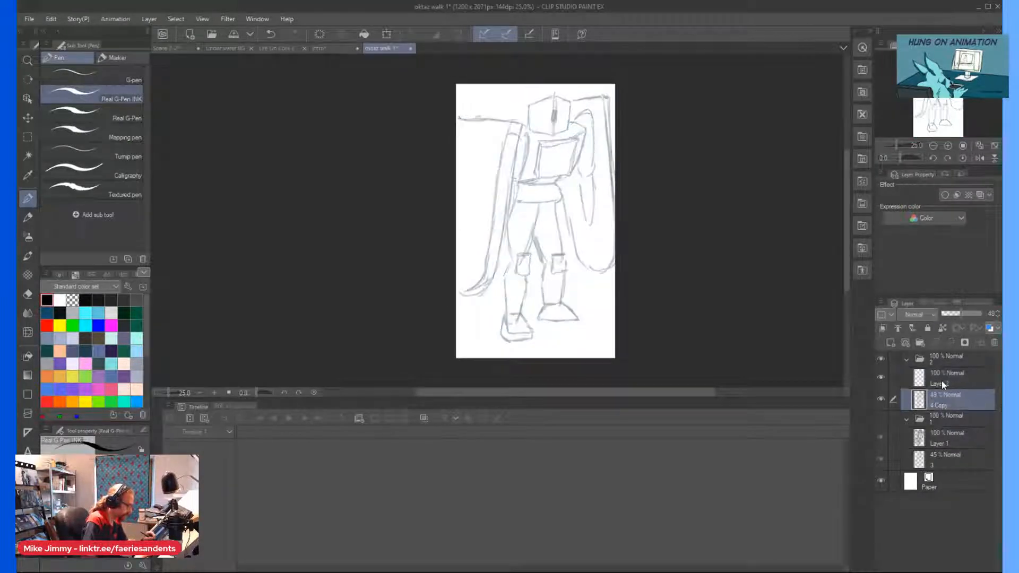
click(941, 381)
scroll(454, 96, up, 3)
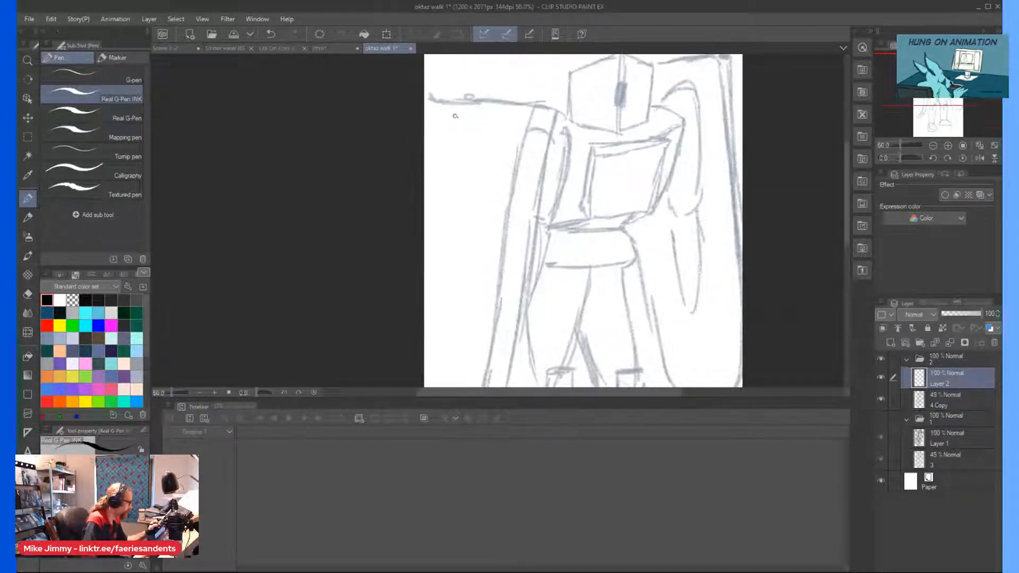
Ink the squared top end of the left-hand shield's inner edge strip, with short lines running down both sides.
drag(529, 100, 514, 160)
mouse_move(530, 101)
mouse_down()
mouse_move(559, 112)
mouse_move(553, 146)
mouse_up()
key(ctrl+minus)
key(ctrl+minus)
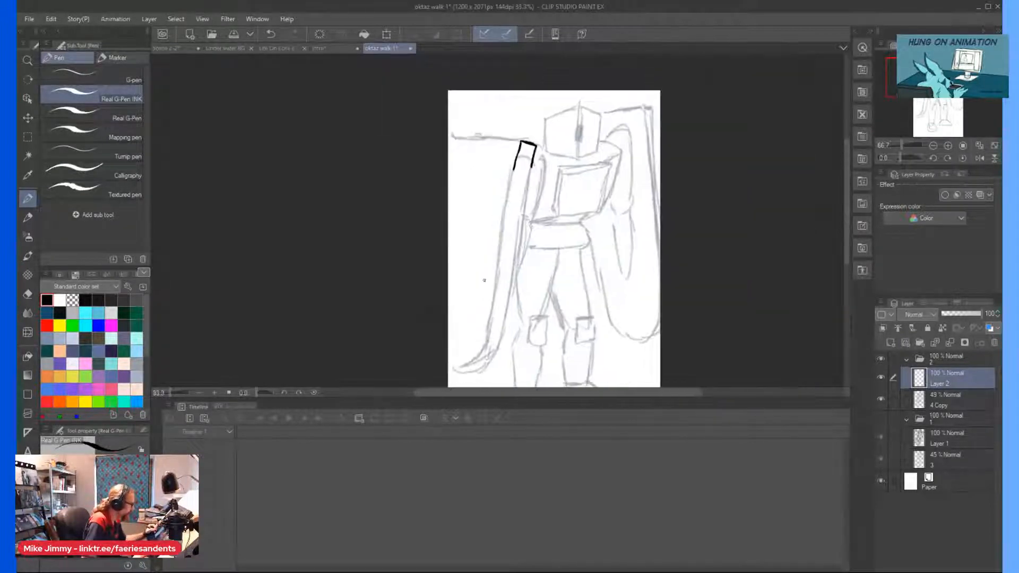
Float Scene 2-2 as a small reference window over the workspace, showing the inked figure of frame 3a.
click(948, 418)
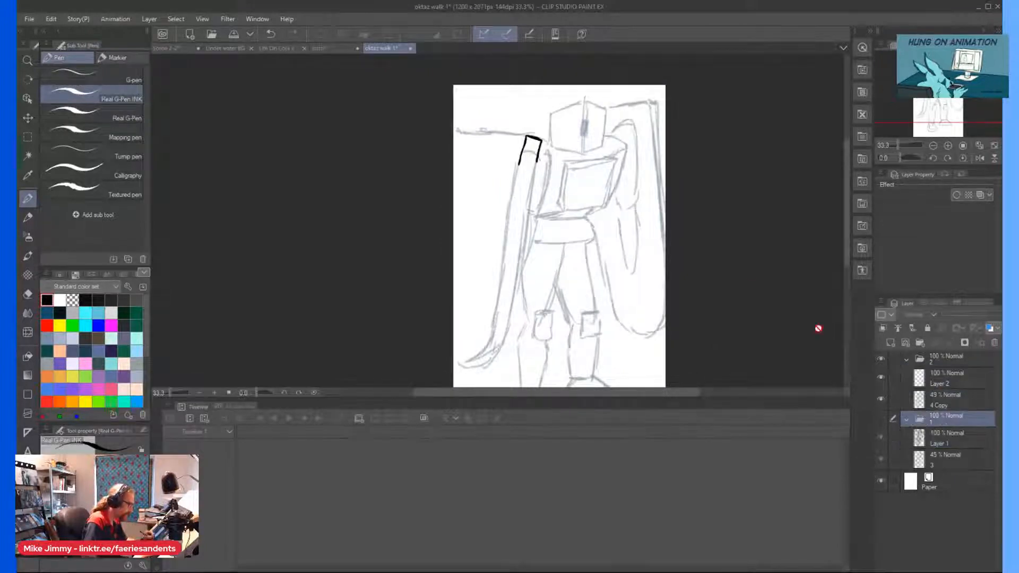
click(172, 51)
drag(162, 57, 171, 75)
scroll(994, 493, down, 5)
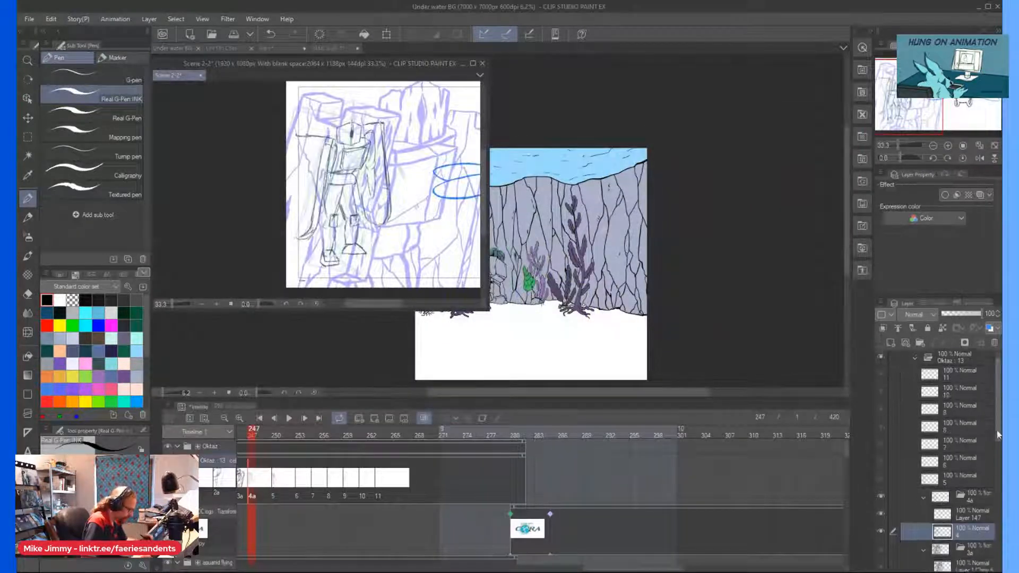
click(954, 432)
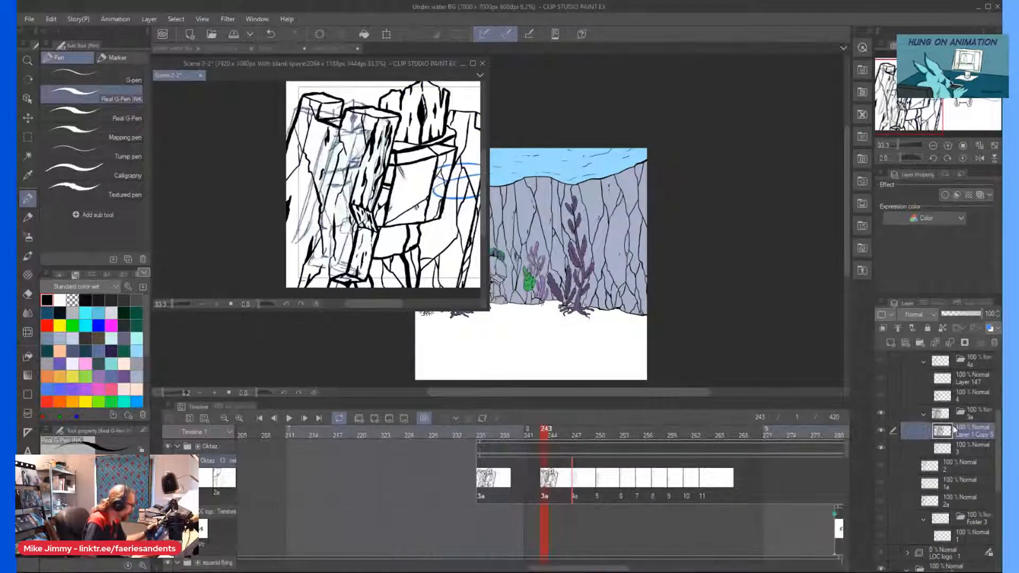
drag(488, 168, 391, 169)
scroll(248, 176, down, 3)
drag(264, 198, 249, 187)
scroll(248, 187, up, 2)
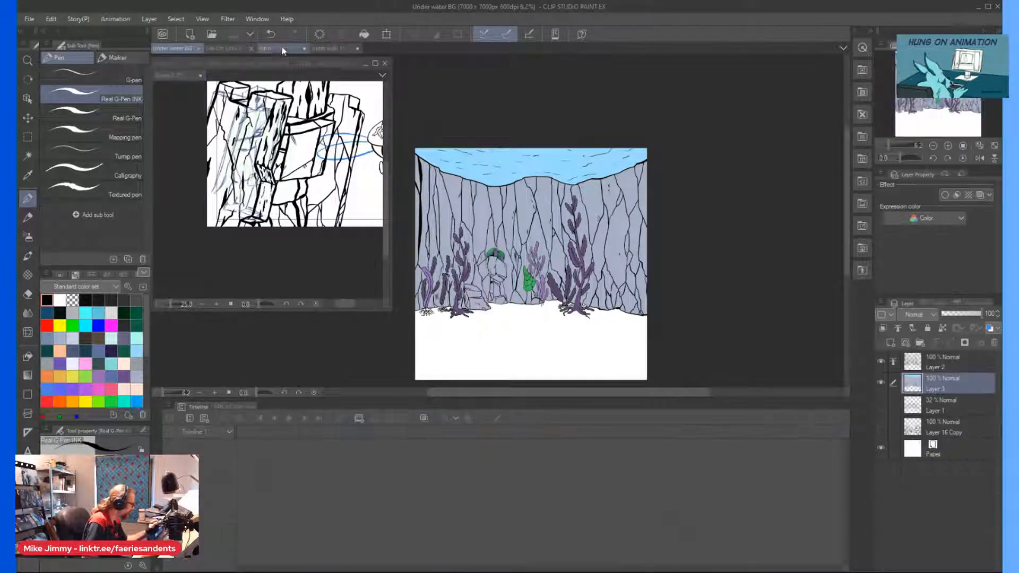
Return to oktaz walk 1 and, on Layer 2, ink the upper segment of the left shield's edge strip down to its joint block.
click(314, 49)
scroll(519, 159, up, 2)
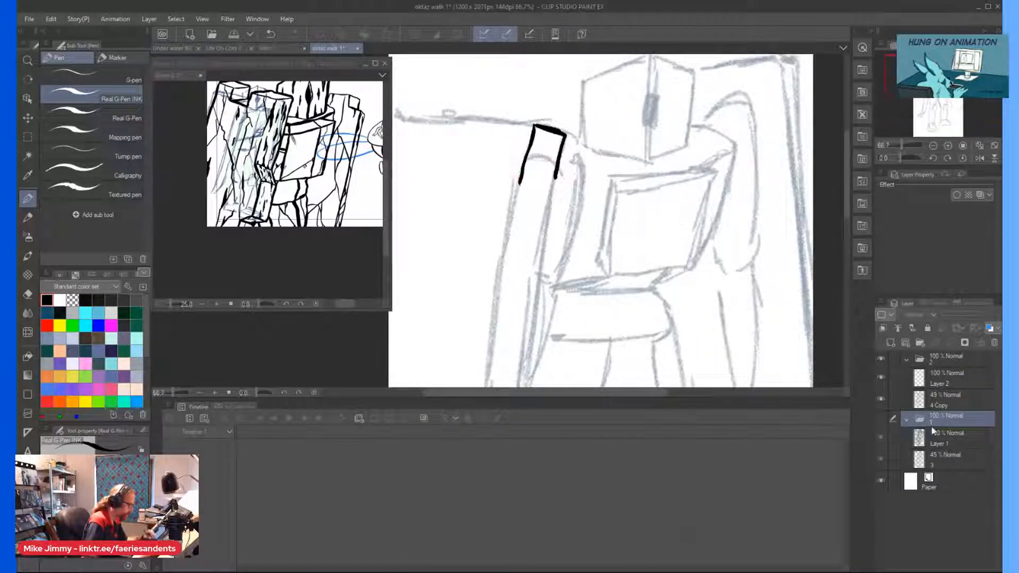
click(924, 374)
scroll(555, 180, up, 2)
drag(555, 180, 531, 326)
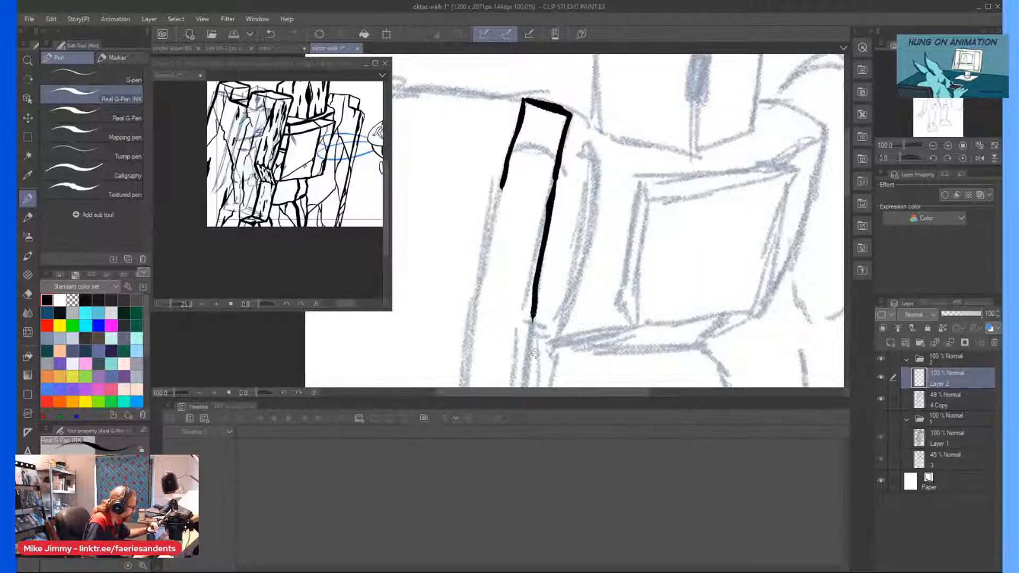
scroll(530, 318, down, 2)
scroll(495, 393, down, 5)
scroll(515, 258, up, 1)
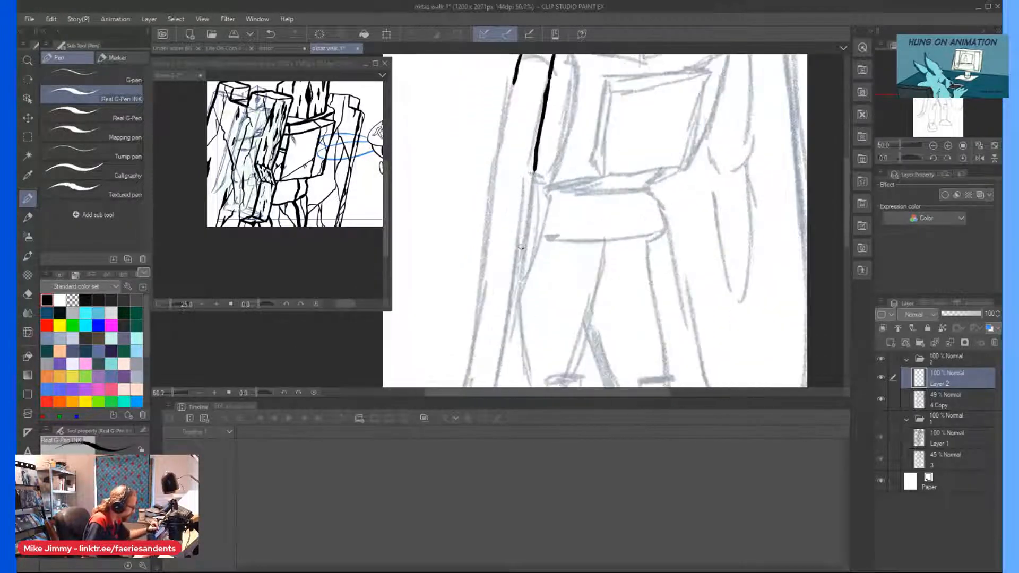
mouse_move(534, 167)
mouse_down()
mouse_move(547, 216)
mouse_move(503, 216)
mouse_move(529, 191)
mouse_move(493, 187)
mouse_move(495, 214)
mouse_move(515, 80)
mouse_move(489, 196)
mouse_up()
key(ctrl+minus)
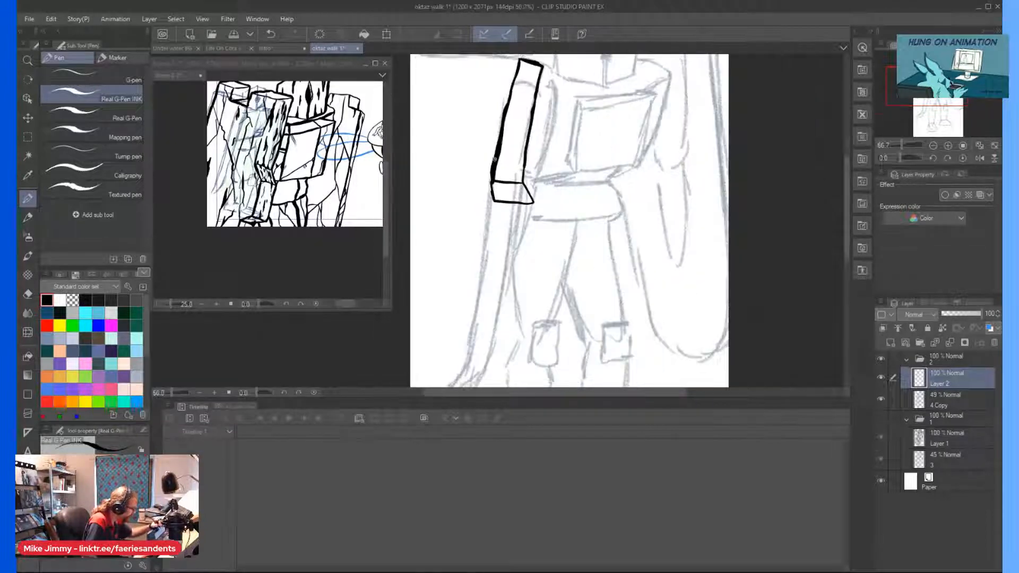
Thicken the outer line of the strip's upper segment and the side of its joint block.
scroll(519, 73, up, 2)
mouse_move(516, 77)
mouse_down()
mouse_move(481, 168)
mouse_move(449, 185)
mouse_move(439, 292)
mouse_move(476, 194)
mouse_move(484, 229)
mouse_up()
scroll(484, 167, down, 1)
scroll(480, 167, down, 1)
scroll(478, 201, up, 3)
drag(474, 187, 475, 215)
scroll(467, 212, down, 4)
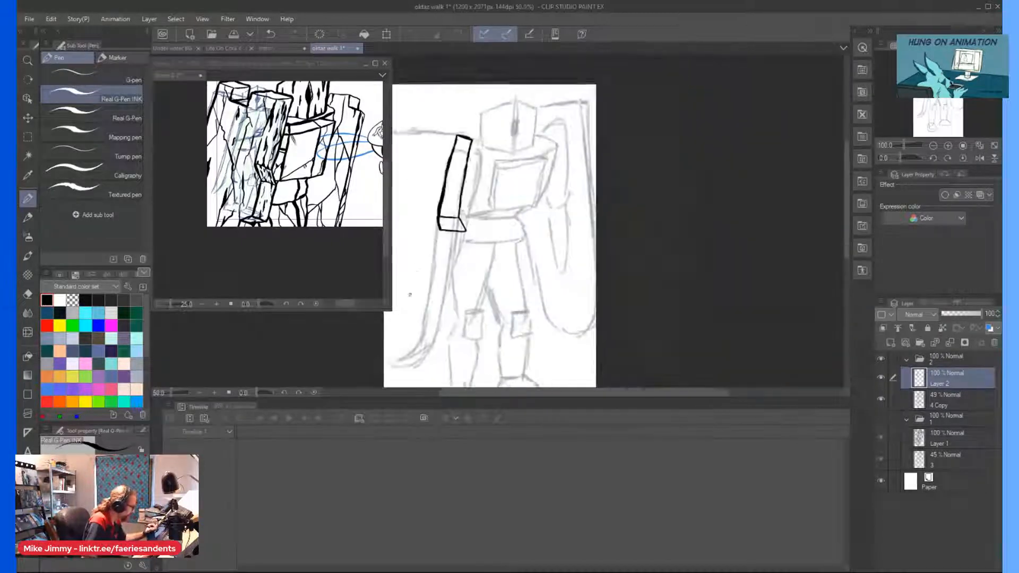
Ink the inner side of the strip's middle segment below the joint block and thicken the upper segment's inner line.
scroll(426, 331, up, 2)
mouse_move(525, 73)
mouse_down()
mouse_move(538, 110)
mouse_move(520, 210)
mouse_up()
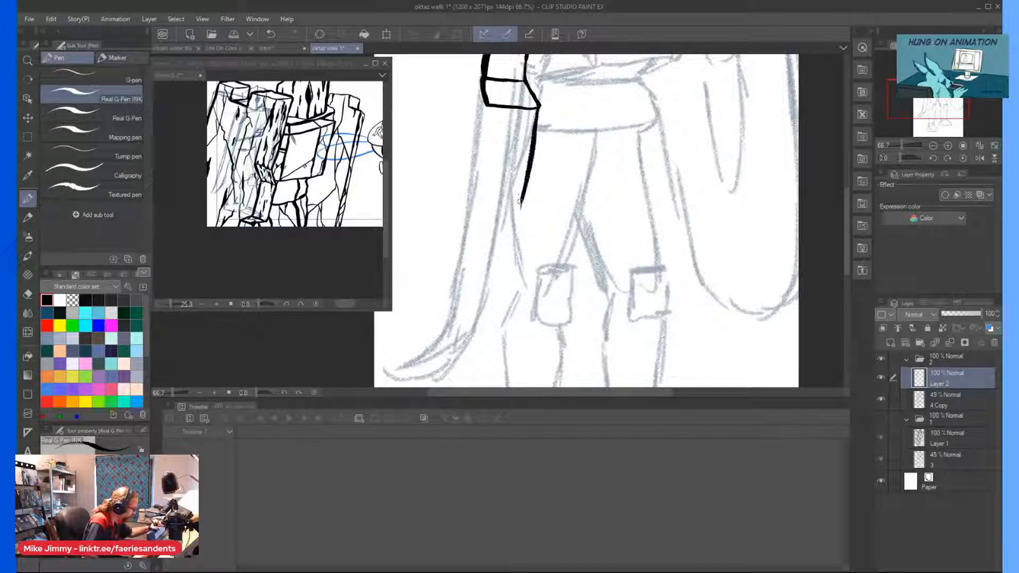
scroll(520, 210, down, 2)
scroll(520, 239, up, 2)
scroll(520, 239, down, 2)
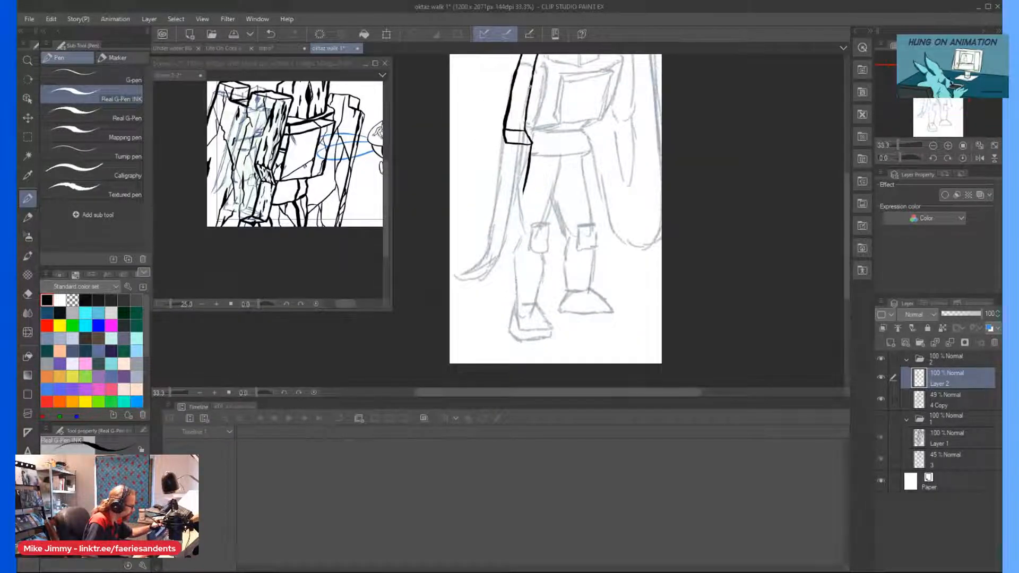
scroll(521, 239, up, 1)
scroll(535, 102, up, 1)
mouse_move(536, 127)
mouse_down()
mouse_move(520, 233)
mouse_move(524, 179)
mouse_up()
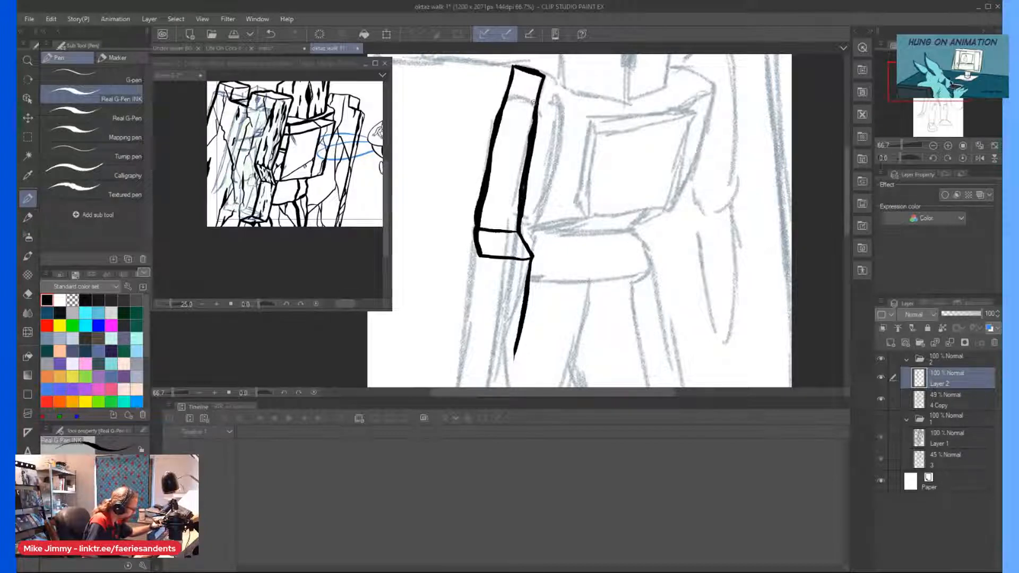
drag(543, 76, 520, 224)
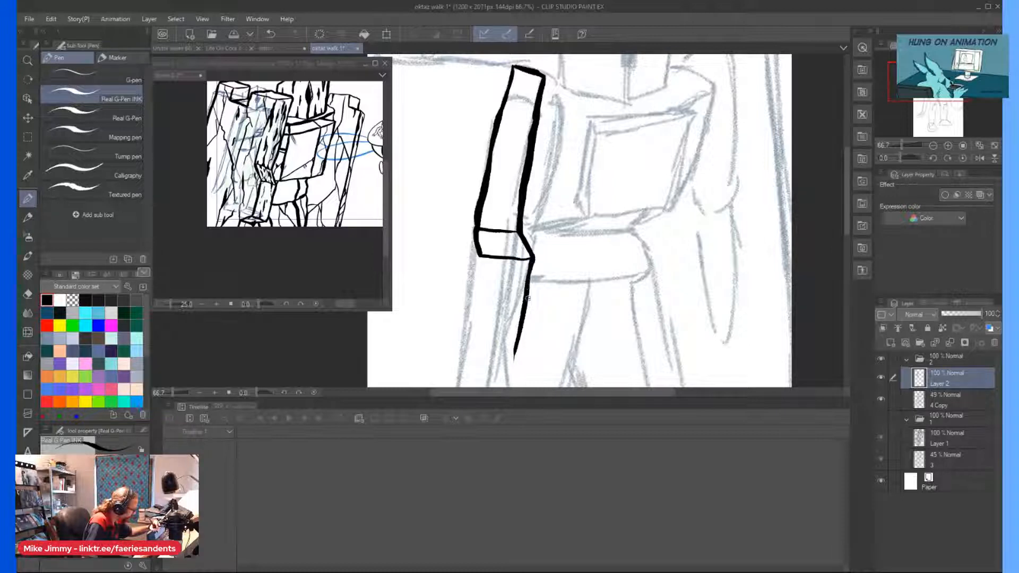
Close the strip's middle segment by inking its bottom edge and its outer side.
scroll(527, 260, down, 2)
drag(466, 328, 481, 269)
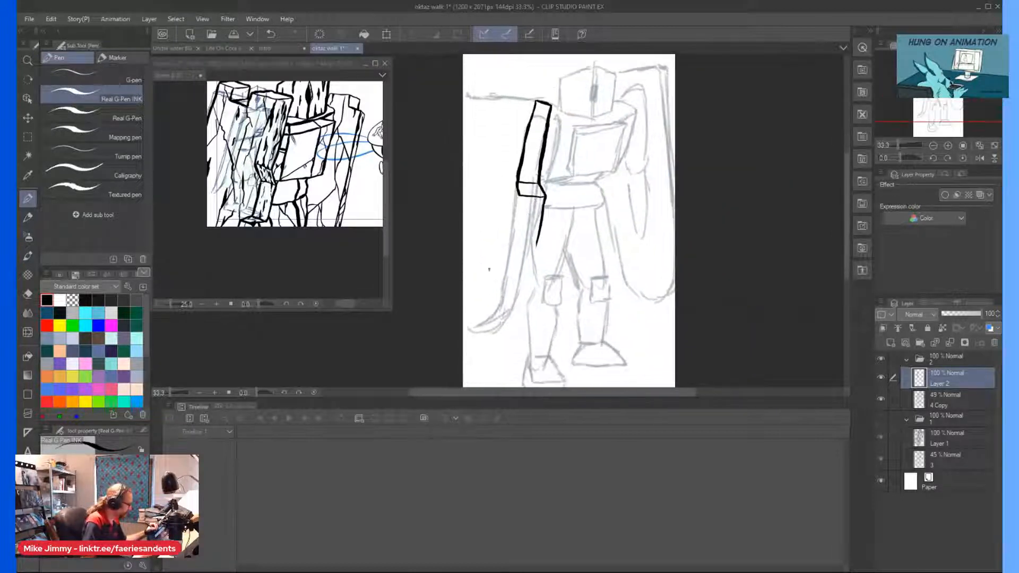
scroll(516, 257, up, 2)
drag(552, 238, 521, 238)
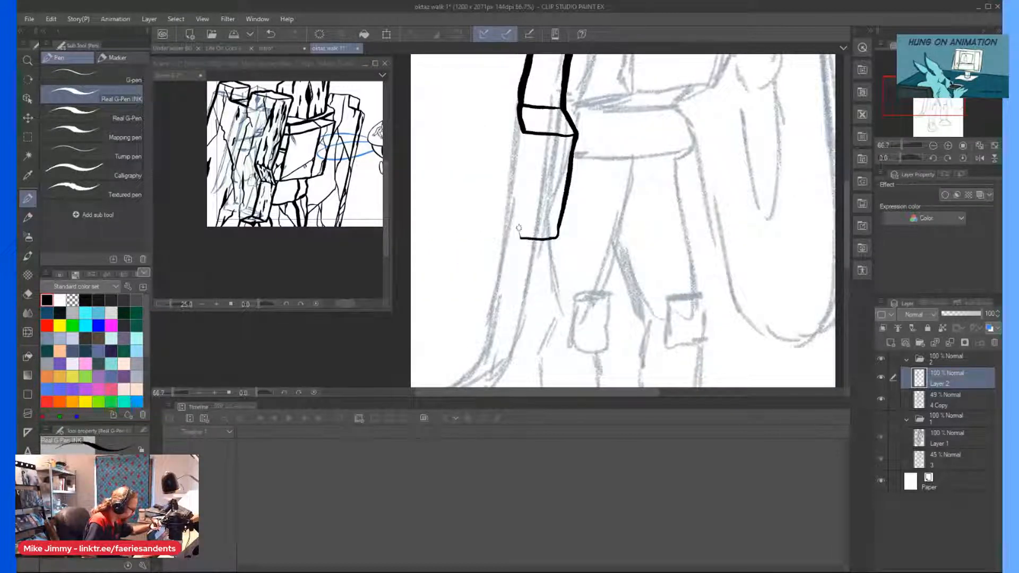
mouse_move(523, 132)
mouse_down()
mouse_move(511, 234)
mouse_move(556, 233)
mouse_move(513, 234)
mouse_move(543, 239)
mouse_up()
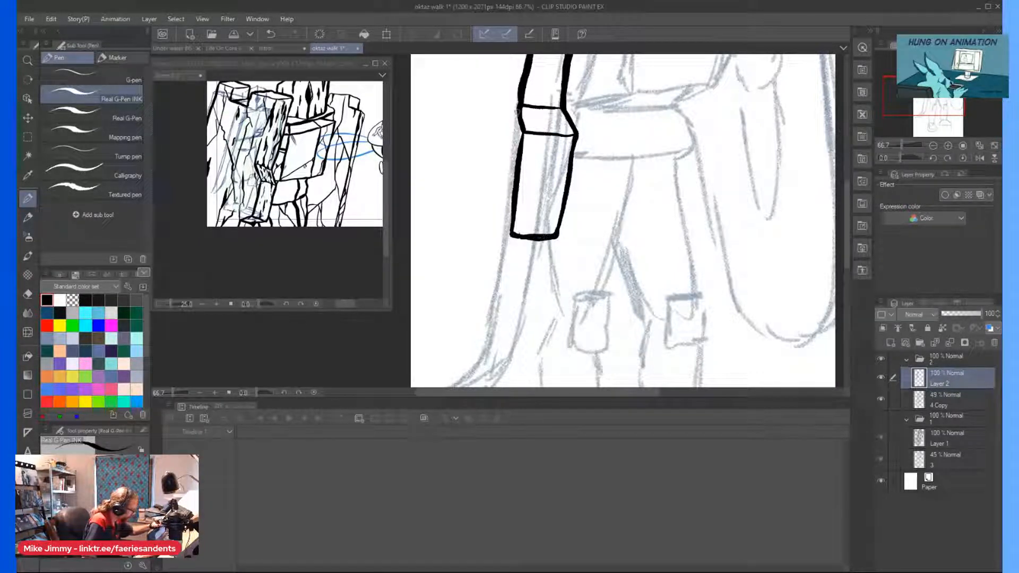
Ink the angled joint block beneath the strip's middle segment.
drag(510, 236, 495, 253)
mouse_move(556, 235)
mouse_down()
mouse_move(536, 267)
mouse_move(556, 243)
mouse_move(571, 170)
mouse_up()
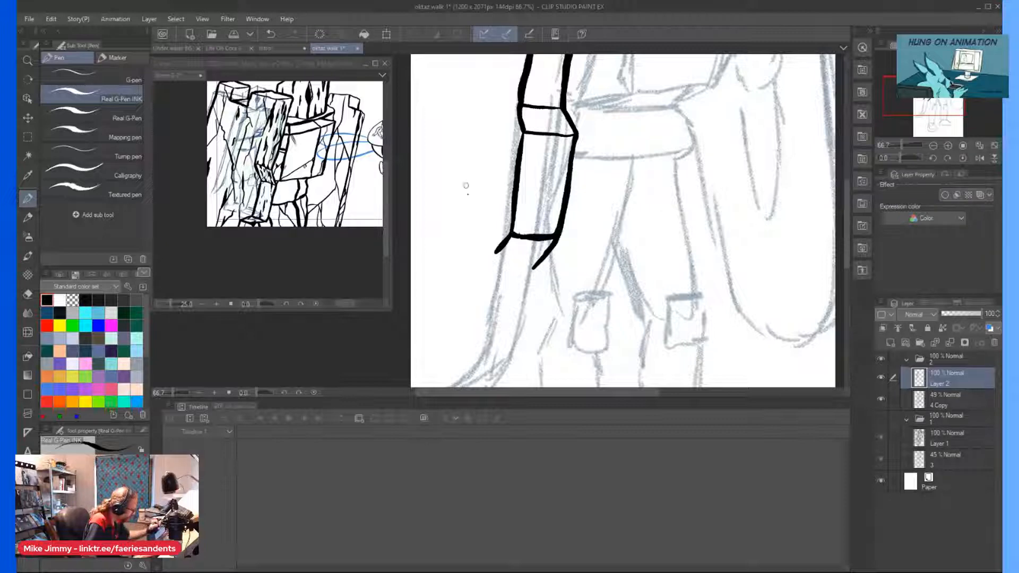
mouse_move(534, 268)
mouse_down()
mouse_move(517, 262)
mouse_move(534, 267)
mouse_up()
scroll(431, 196, down, 3)
scroll(426, 217, up, 2)
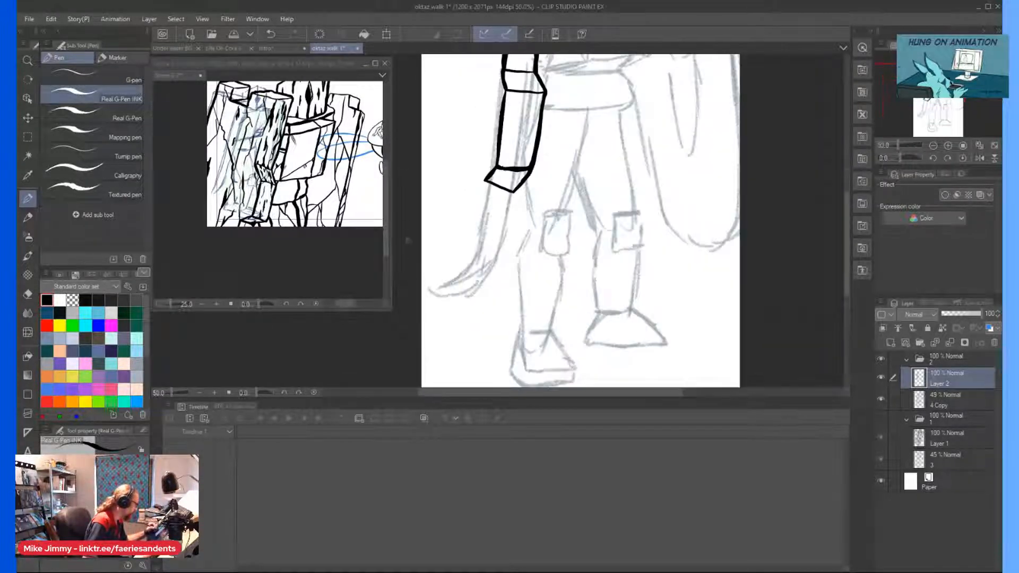
Ink the strip's curved lower segment out to its tip, briefly showing folder 1's inked figure for comparison.
drag(485, 179, 474, 253)
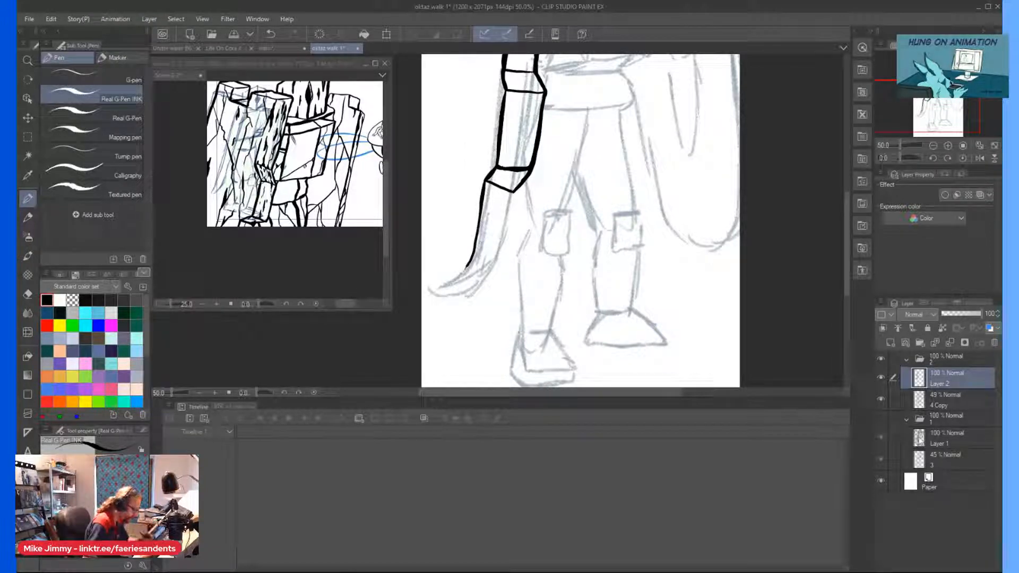
click(881, 418)
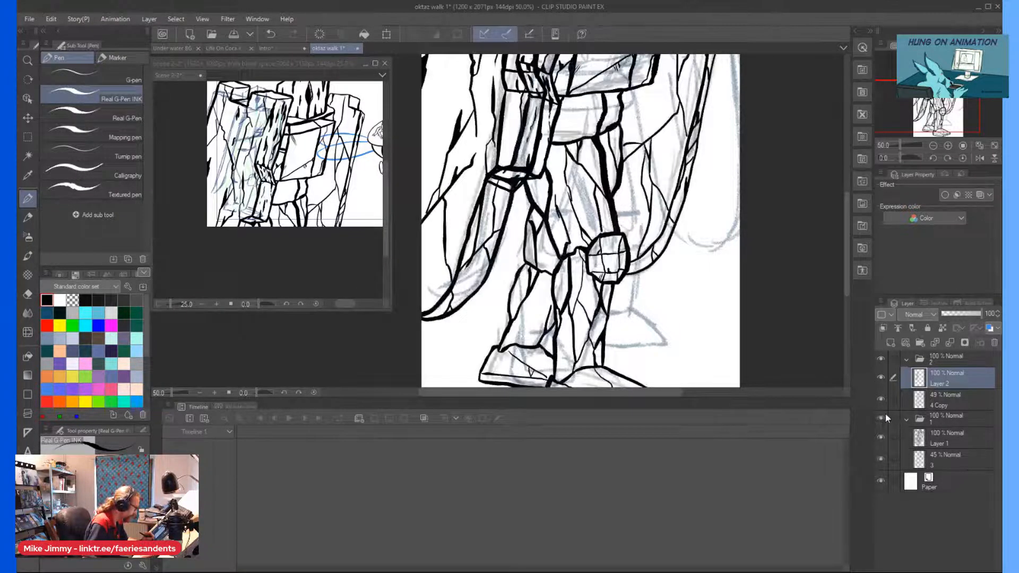
click(882, 418)
mouse_move(465, 269)
mouse_down()
mouse_move(438, 286)
mouse_move(481, 198)
mouse_move(499, 251)
mouse_move(513, 192)
mouse_move(485, 279)
mouse_move(443, 296)
mouse_move(418, 291)
mouse_up()
key(ctrl+minus)
key(ctrl+minus)
scroll(404, 128, up, 1)
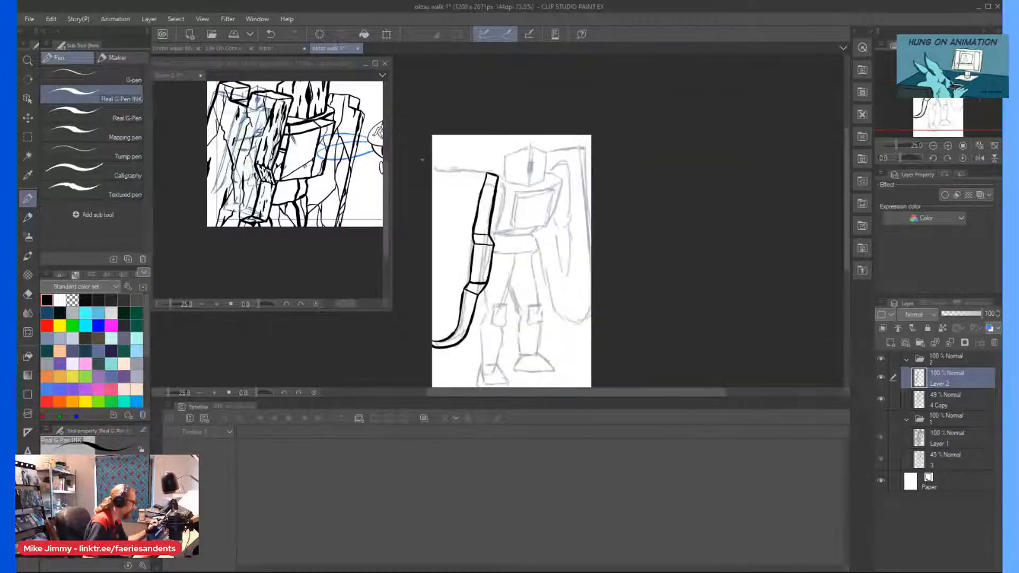
Widen the oktaz walk 1 canvas on both sides to 2784 px, keeping the height at 2071 px.
click(51, 19)
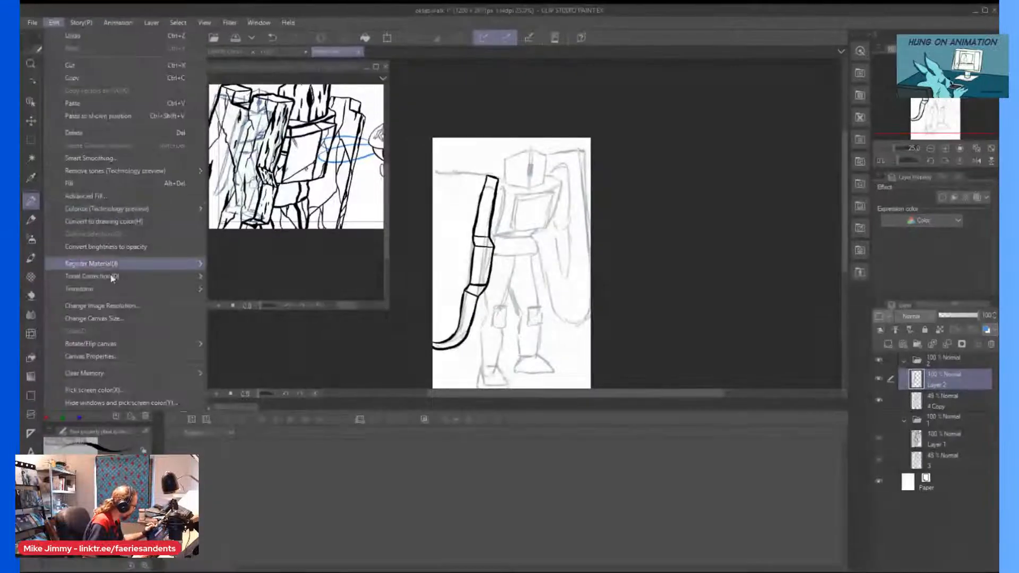
click(93, 318)
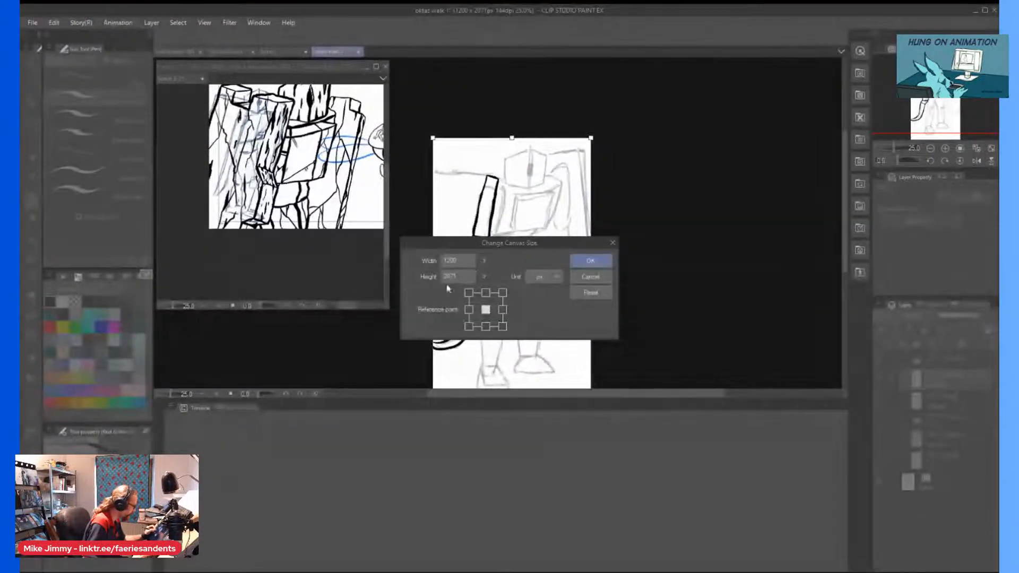
drag(433, 262, 410, 266)
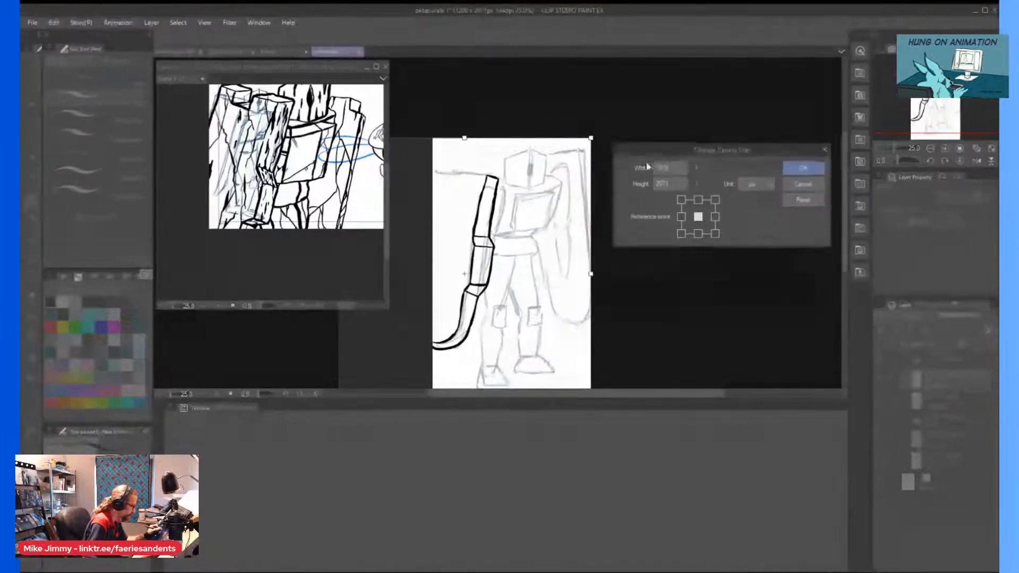
drag(595, 273, 706, 316)
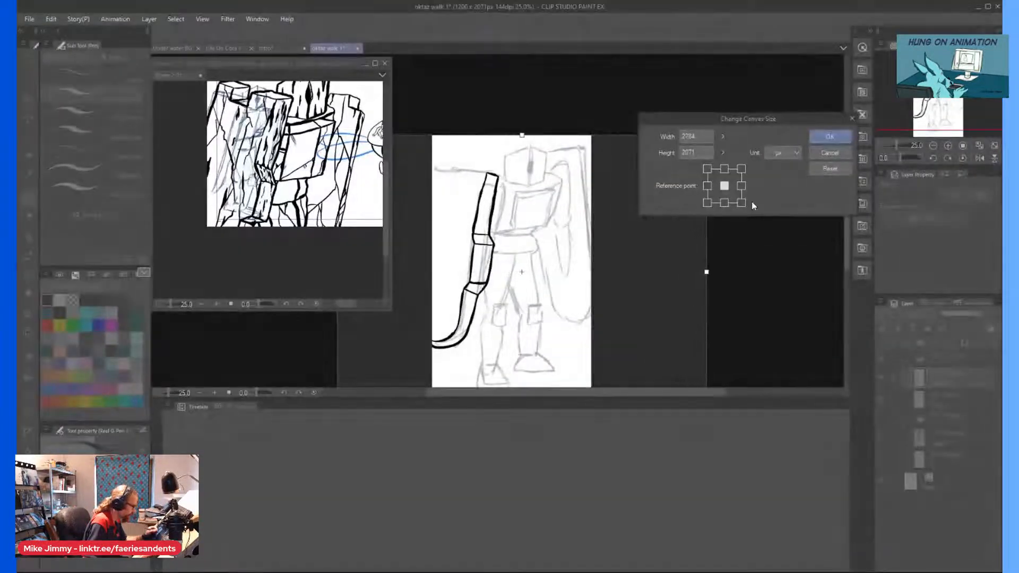
click(826, 136)
key(ctrl+minus)
key(ctrl+minus)
key(ctrl+minus)
key(ctrl+minus)
scroll(460, 197, up, 5)
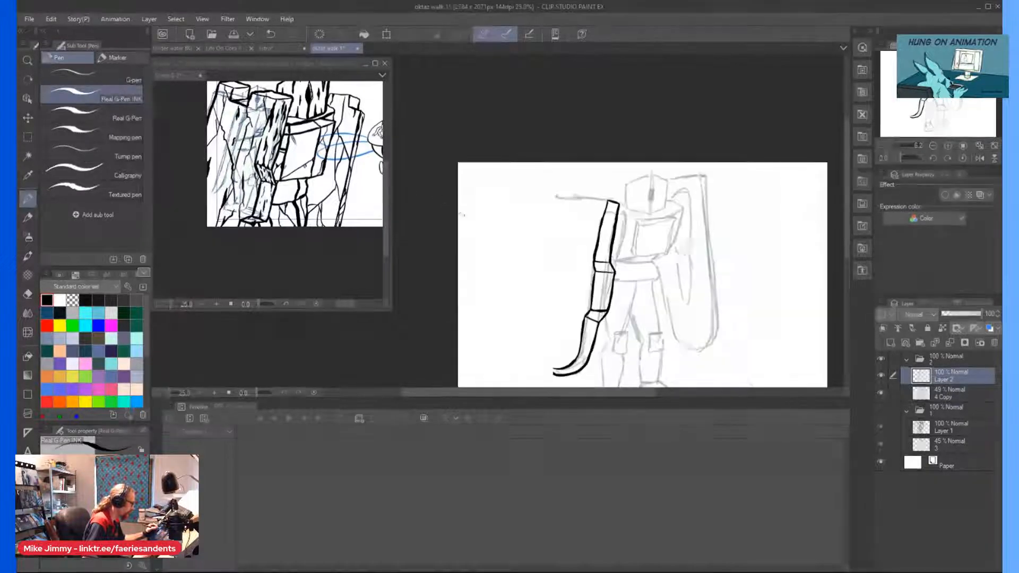
Ink the left shield's top edge outward from the strip, including the square notch and the short line beyond it.
scroll(634, 192, up, 2)
drag(678, 199, 639, 192)
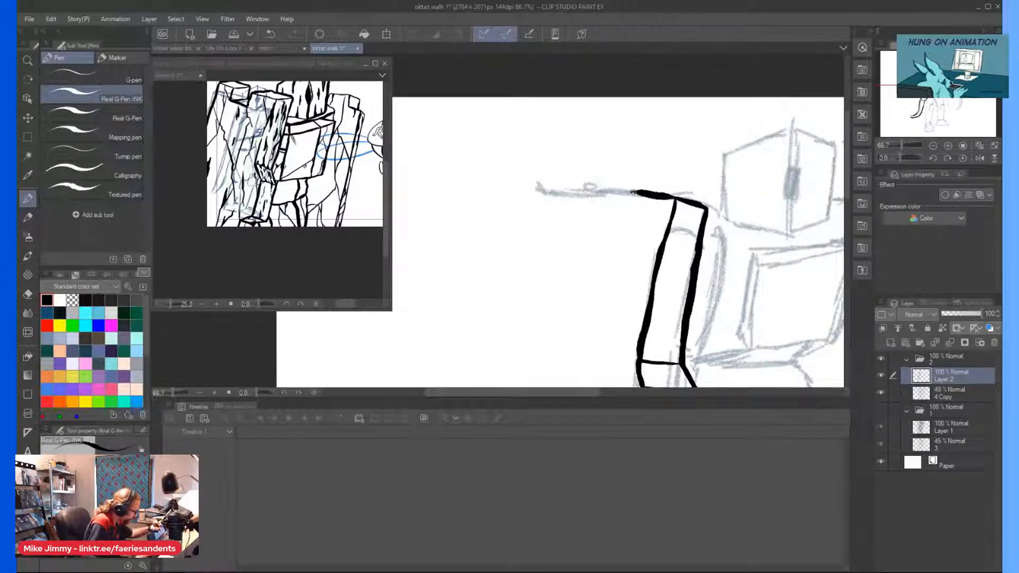
mouse_move(625, 190)
mouse_down()
mouse_move(639, 194)
mouse_move(614, 191)
mouse_move(600, 234)
mouse_move(551, 223)
mouse_move(558, 193)
mouse_move(600, 190)
mouse_move(588, 232)
mouse_up()
key(ctrl+z)
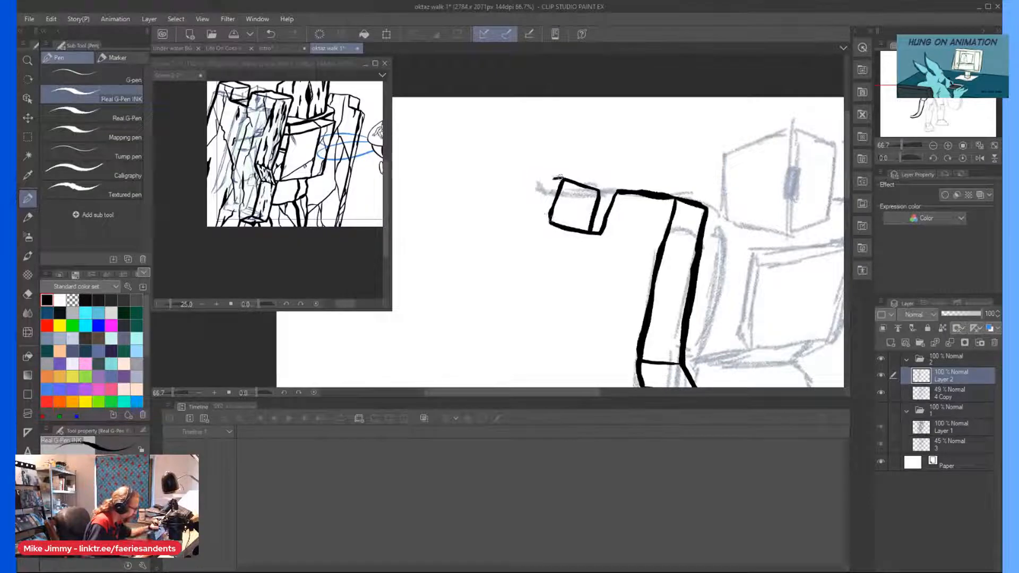
drag(510, 172, 558, 181)
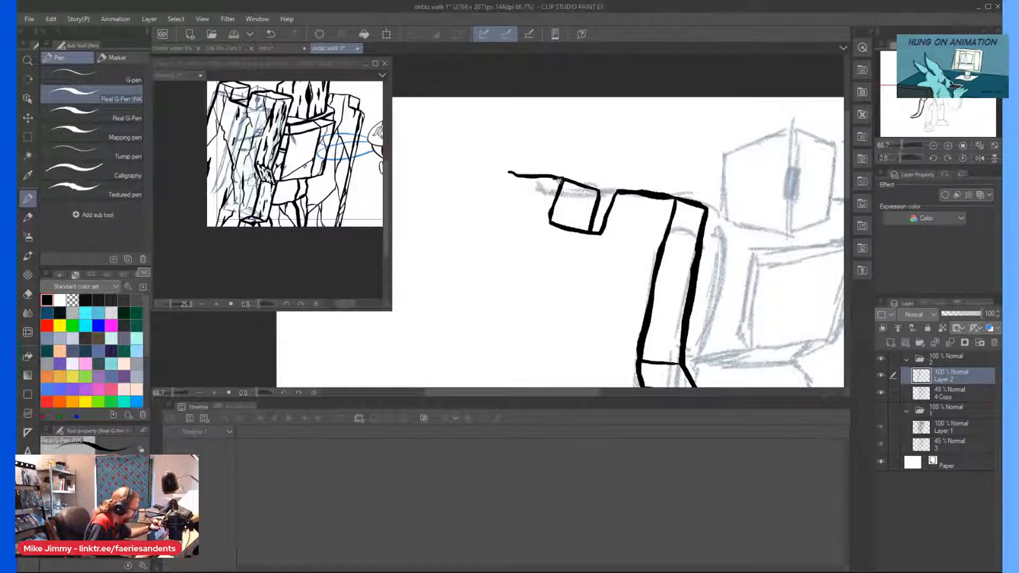
scroll(488, 181, down, 5)
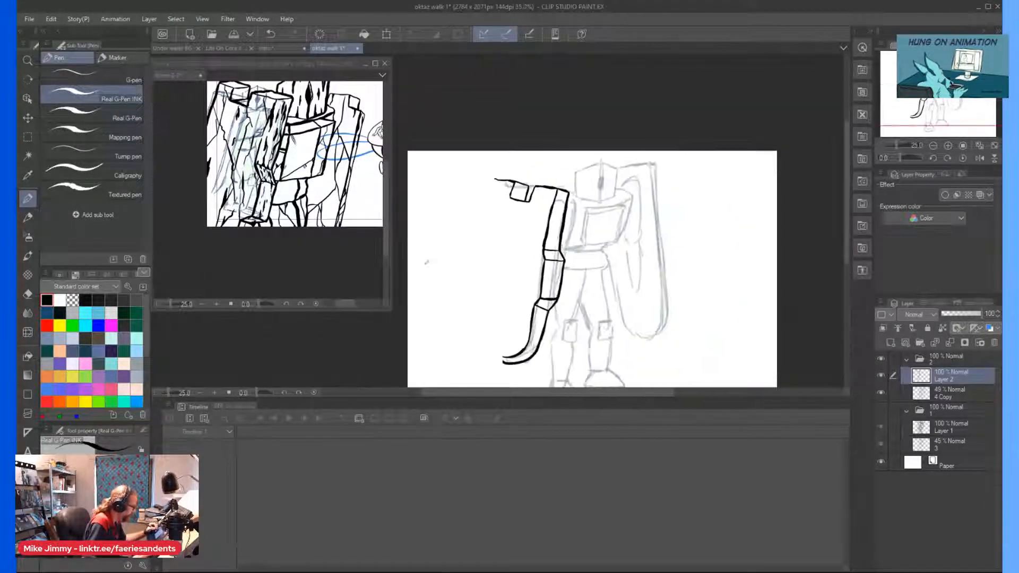
Ink the left shield's long outer side from the top corner down to the rounded lower corner.
scroll(448, 359, up, 3)
scroll(448, 351, down, 1)
scroll(450, 343, up, 1)
scroll(494, 323, down, 1)
scroll(524, 114, up, 1)
drag(521, 125, 519, 140)
drag(506, 216, 497, 334)
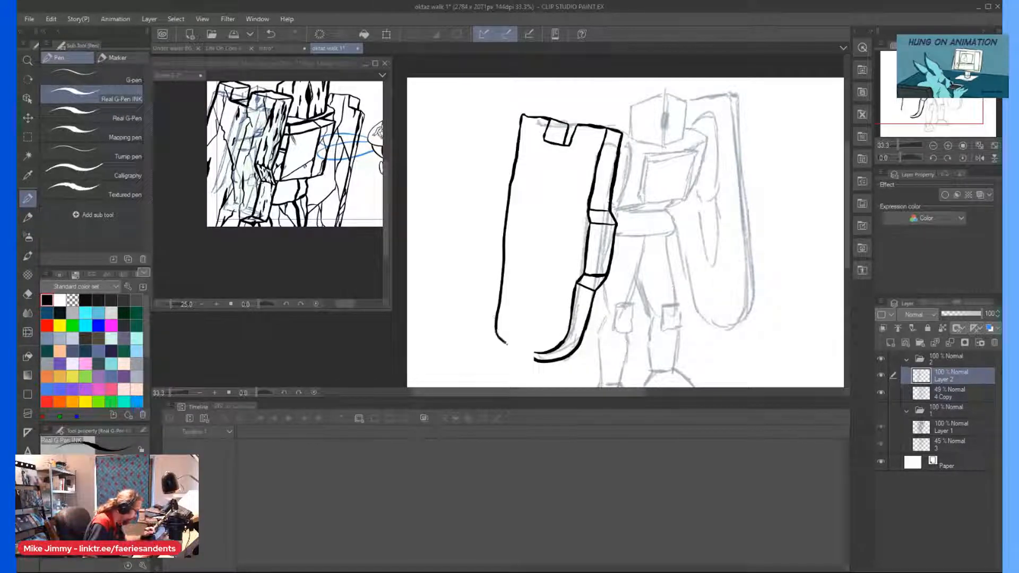
Ink the left shield's curved bottom with a double line joining the outer side to the edge strip, and thicken the curve.
scroll(537, 341, up, 2)
mouse_move(535, 353)
mouse_down()
mouse_move(483, 333)
mouse_move(453, 293)
mouse_move(490, 336)
mouse_move(546, 356)
mouse_move(495, 339)
mouse_move(549, 337)
mouse_move(459, 308)
mouse_up()
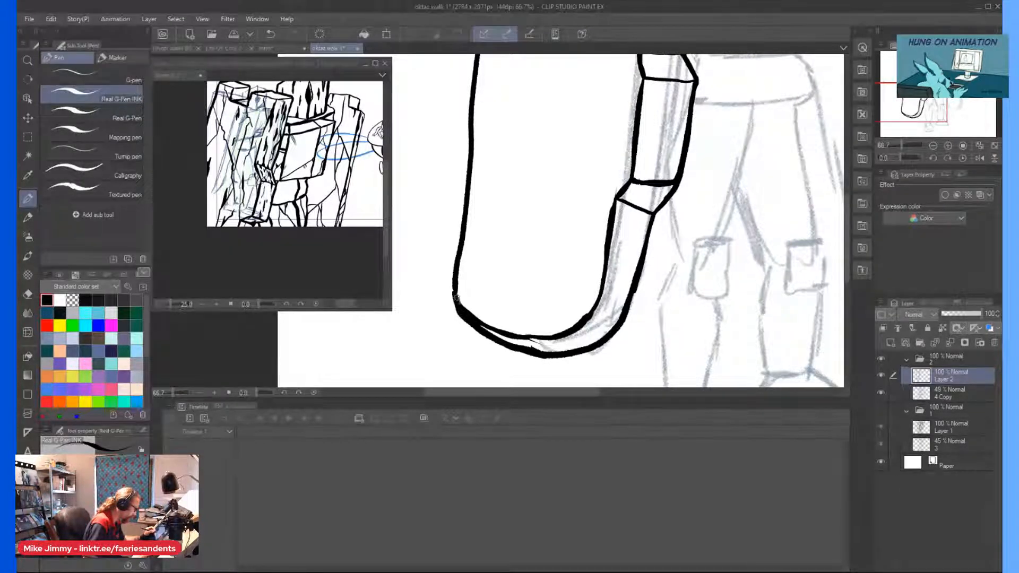
scroll(541, 344, up, 1)
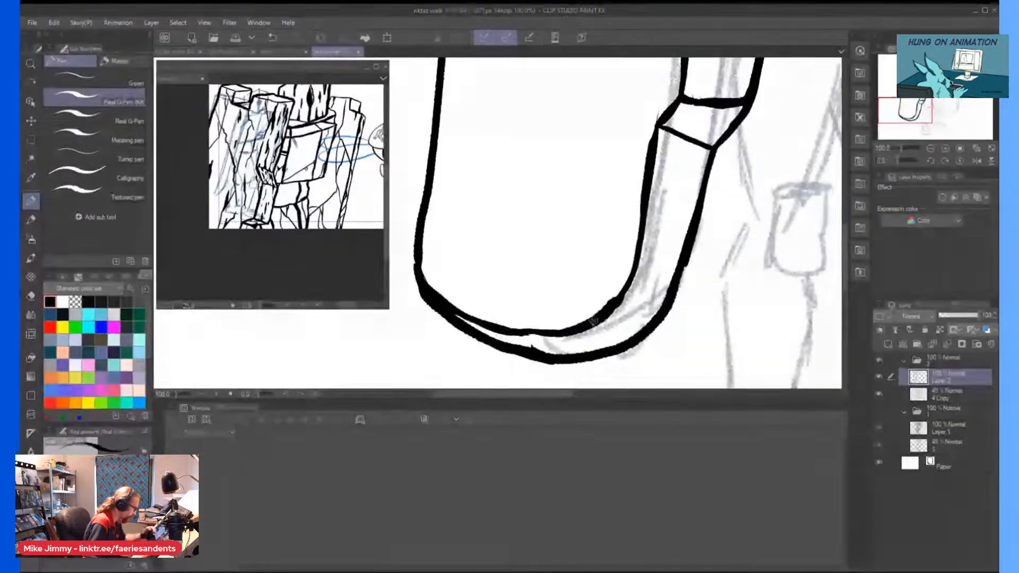
mouse_move(606, 316)
mouse_down()
mouse_move(556, 347)
mouse_move(522, 350)
mouse_move(577, 324)
mouse_move(569, 334)
mouse_move(595, 307)
mouse_move(573, 330)
mouse_move(581, 299)
mouse_move(531, 326)
mouse_move(553, 329)
mouse_move(518, 331)
mouse_move(541, 344)
mouse_move(530, 345)
mouse_move(449, 292)
mouse_move(485, 326)
mouse_move(455, 308)
mouse_move(427, 276)
mouse_up()
scroll(466, 231, down, 2)
scroll(473, 230, down, 1)
drag(473, 230, 492, 271)
scroll(533, 106, up, 1)
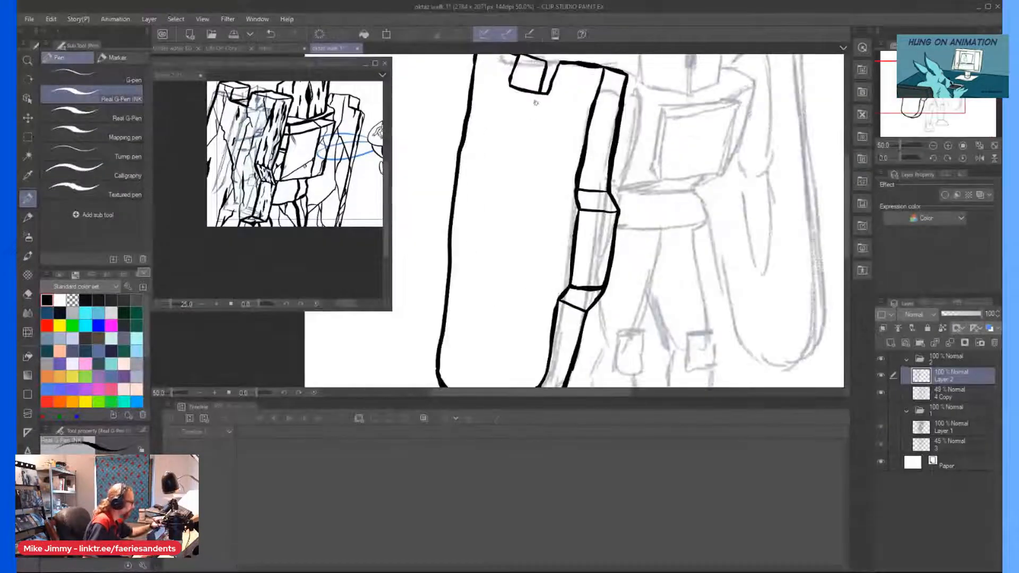
Ink long, thin branching cracks down the left shield's face from below the square notch toward the curved bottom.
drag(526, 99, 513, 155)
mouse_move(499, 191)
mouse_down()
mouse_move(550, 332)
mouse_move(529, 330)
mouse_move(526, 387)
mouse_up()
scroll(526, 372, down, 1)
scroll(526, 133, up, 1)
drag(528, 78, 526, 163)
mouse_move(521, 120)
mouse_down()
mouse_move(525, 157)
mouse_move(511, 159)
mouse_move(469, 277)
mouse_move(481, 272)
mouse_move(486, 294)
mouse_move(476, 373)
mouse_move(441, 392)
mouse_up()
scroll(476, 371, down, 1)
scroll(464, 268, up, 1)
scroll(464, 268, up, 1)
scroll(449, 381, down, 2)
scroll(460, 319, up, 2)
scroll(389, 368, down, 3)
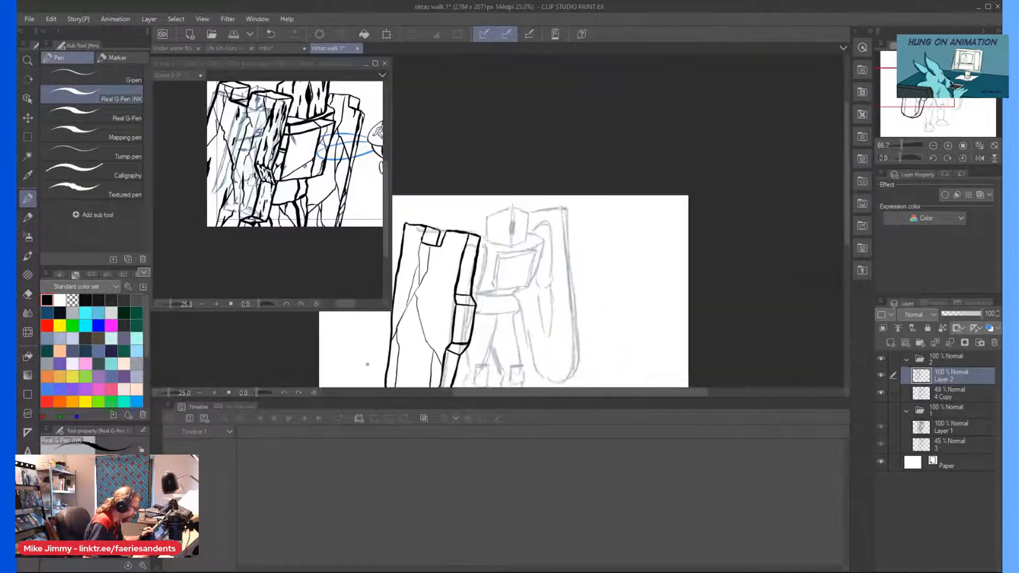
Ink a crack branching from the left shield's lower crack up to the edge strip, with short crack marks on the strip.
scroll(391, 324, up, 2)
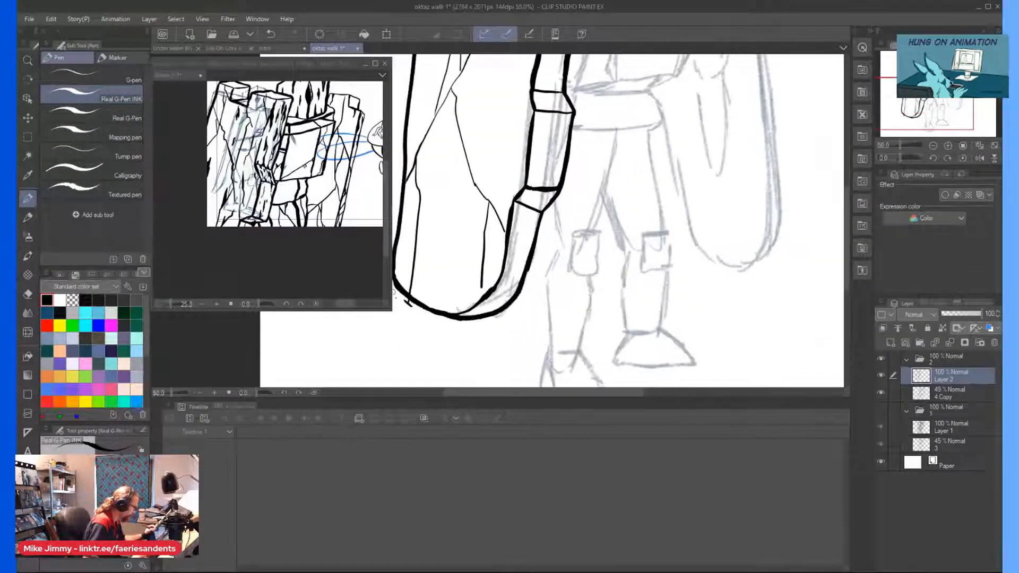
scroll(409, 313, up, 1)
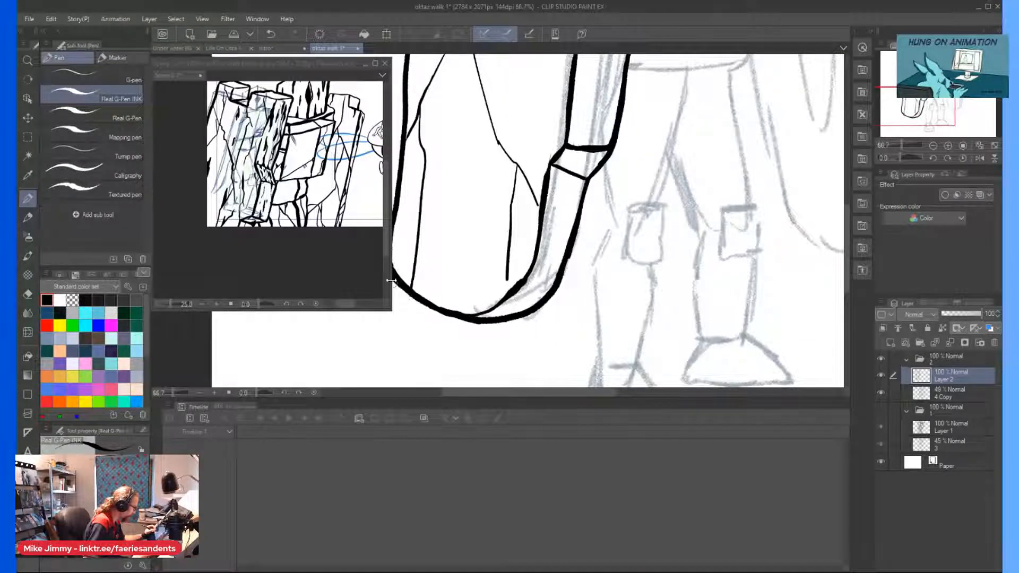
scroll(403, 293, down, 2)
scroll(472, 210, up, 1)
drag(467, 196, 470, 165)
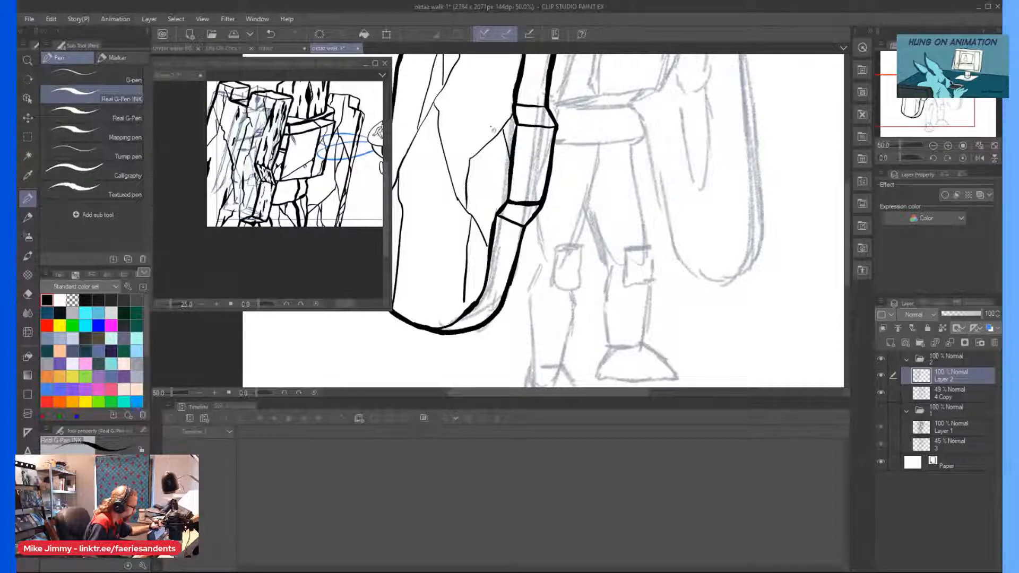
scroll(505, 144, down, 1)
scroll(509, 154, up, 1)
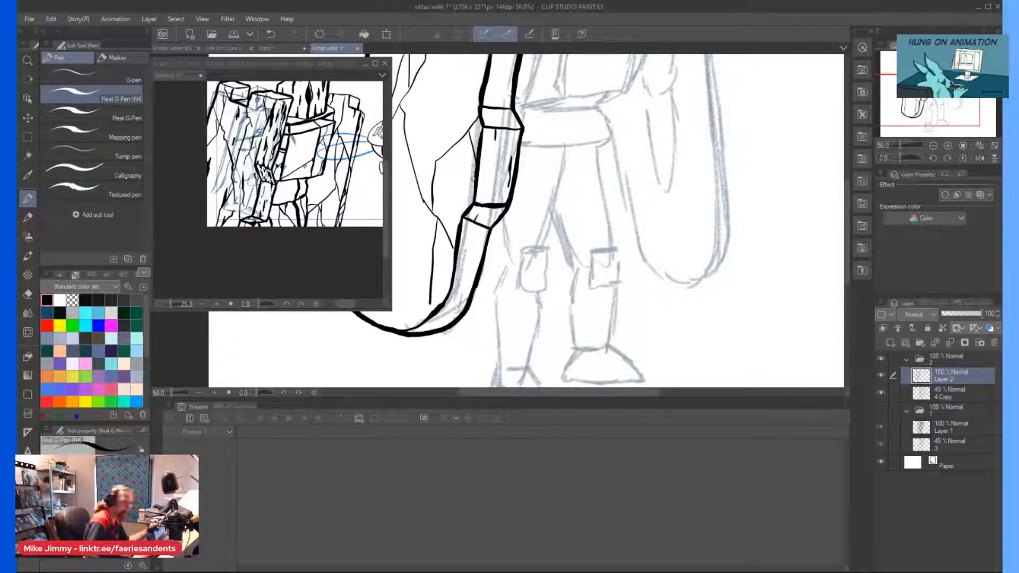
scroll(472, 180, down, 1)
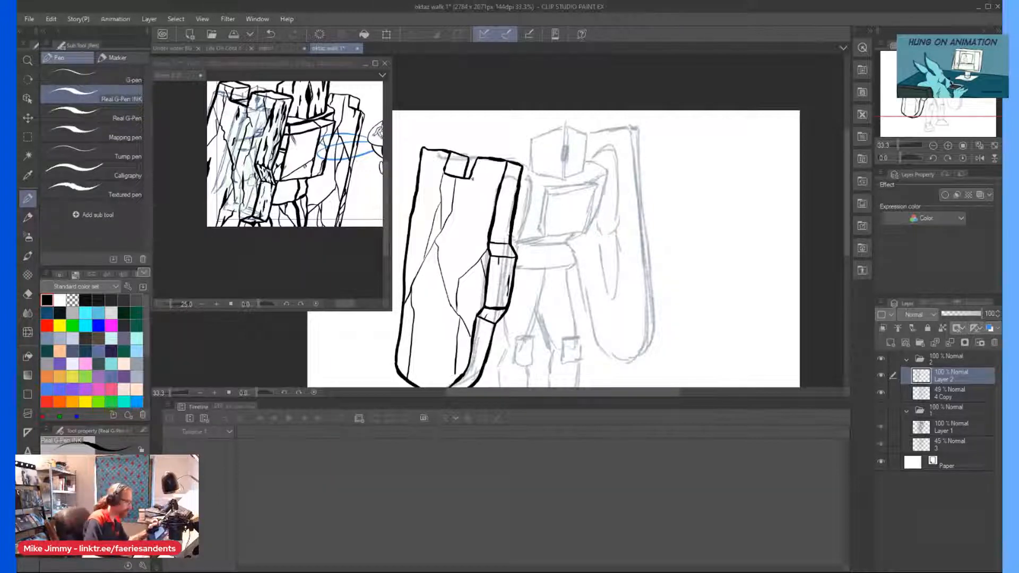
Ink upper cracks on the left shield beside the edge strip and at the outer corner, plus a short vertical line mid-face.
scroll(473, 179, up, 2)
drag(532, 157, 540, 219)
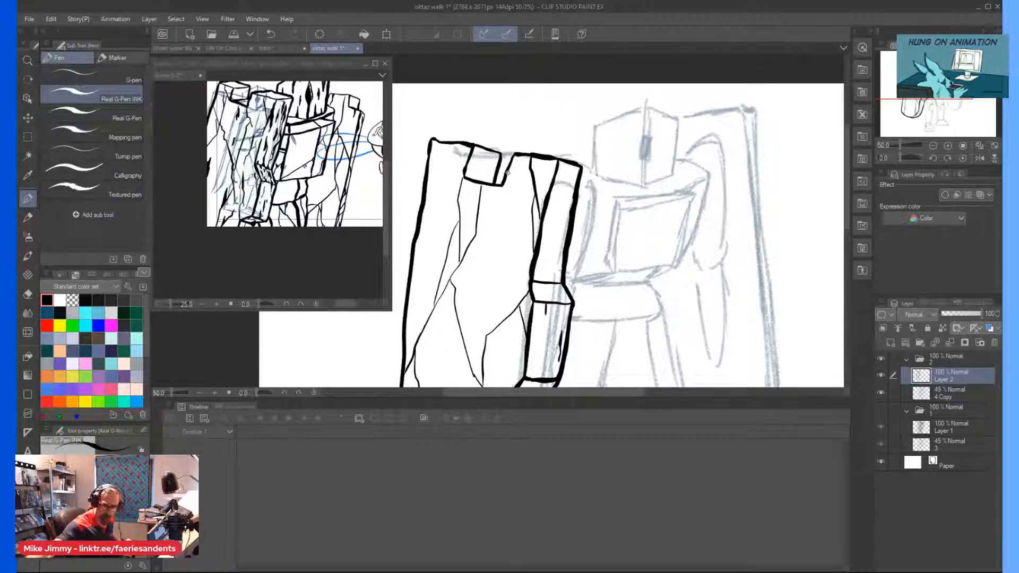
drag(442, 142, 433, 175)
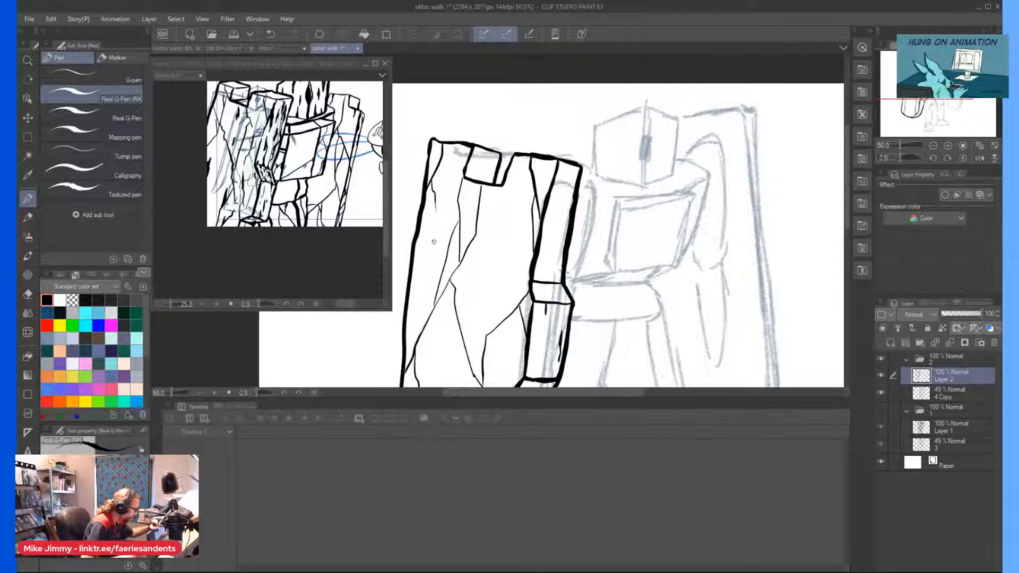
scroll(444, 237, down, 1)
scroll(476, 260, up, 1)
drag(495, 225, 494, 263)
Ink a jagged crack on the left shield's lower face, running down to the curved bottom edge.
scroll(487, 256, down, 2)
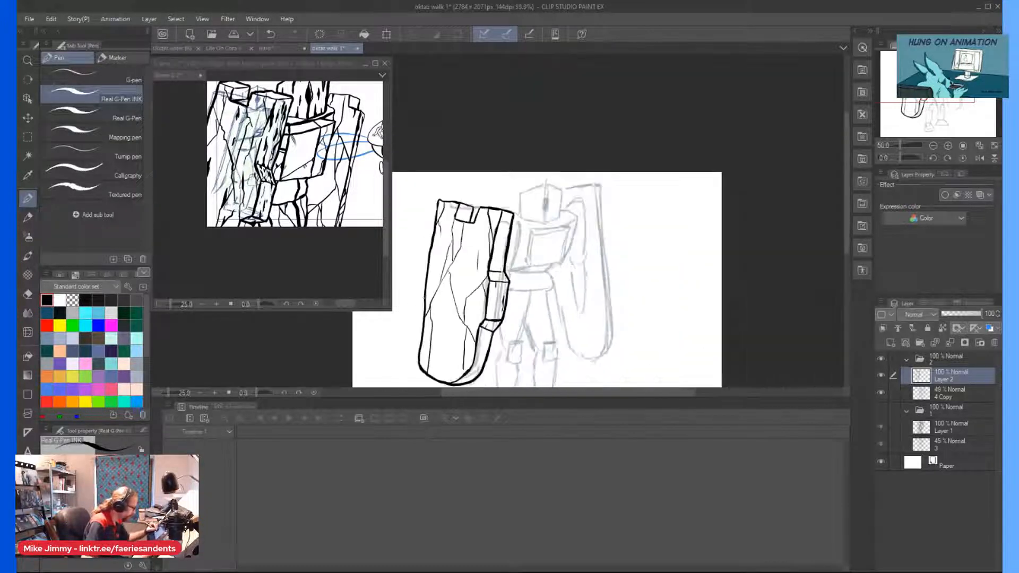
scroll(487, 256, up, 2)
scroll(487, 255, down, 2)
scroll(478, 318, up, 1)
scroll(454, 345, up, 1)
scroll(454, 340, down, 3)
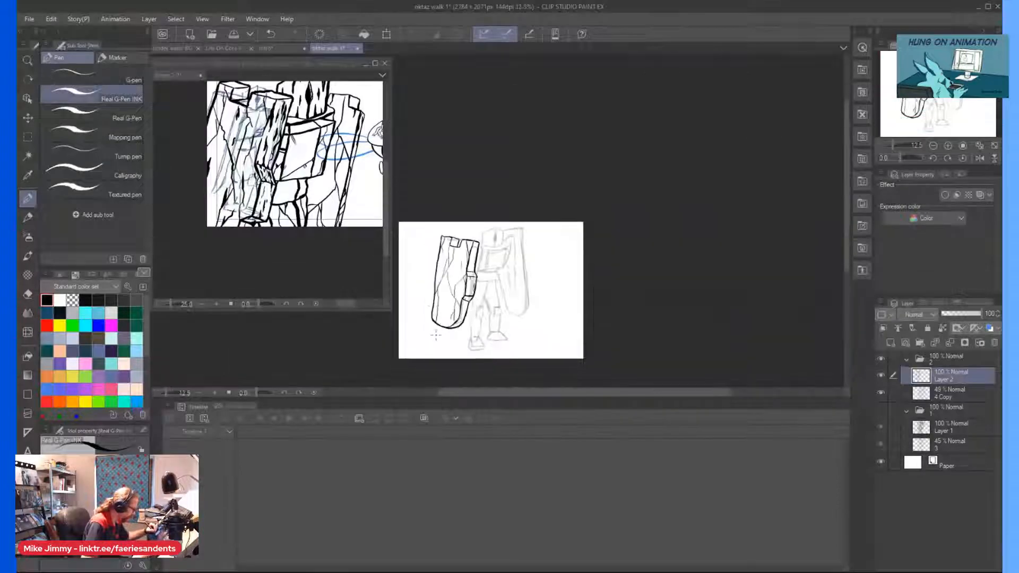
scroll(455, 330, up, 3)
scroll(467, 303, up, 1)
drag(476, 261, 460, 295)
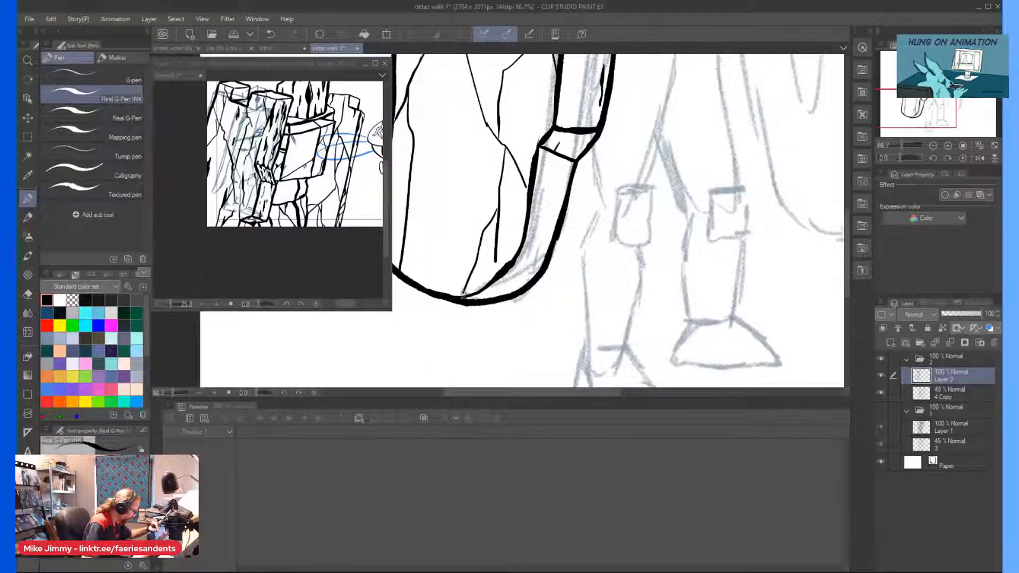
scroll(467, 281, down, 3)
scroll(596, 217, up, 3)
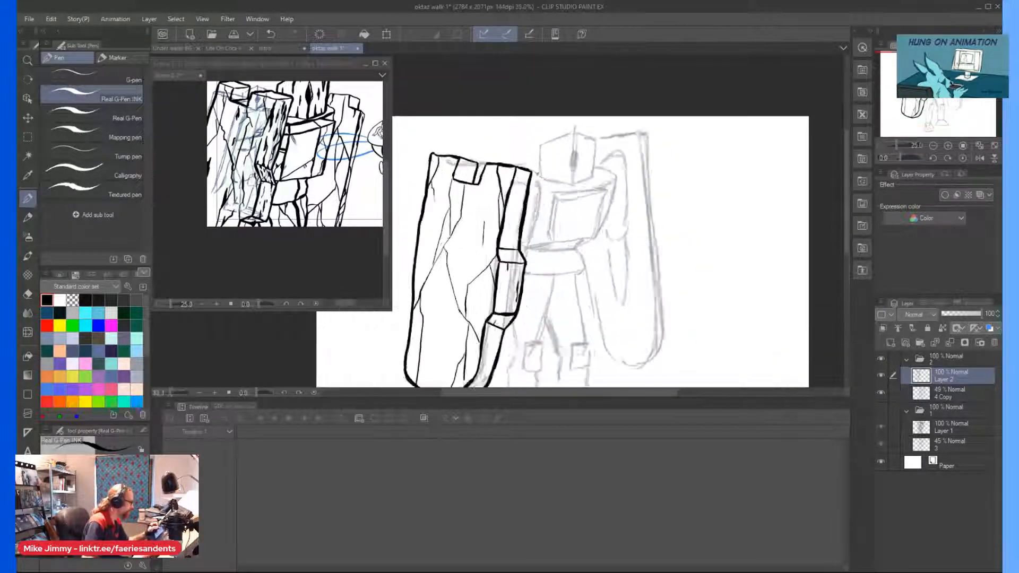
Ink the chest block's top edge over the sketch, including the beveled corner on the side away from the inked shield.
drag(655, 200, 672, 206)
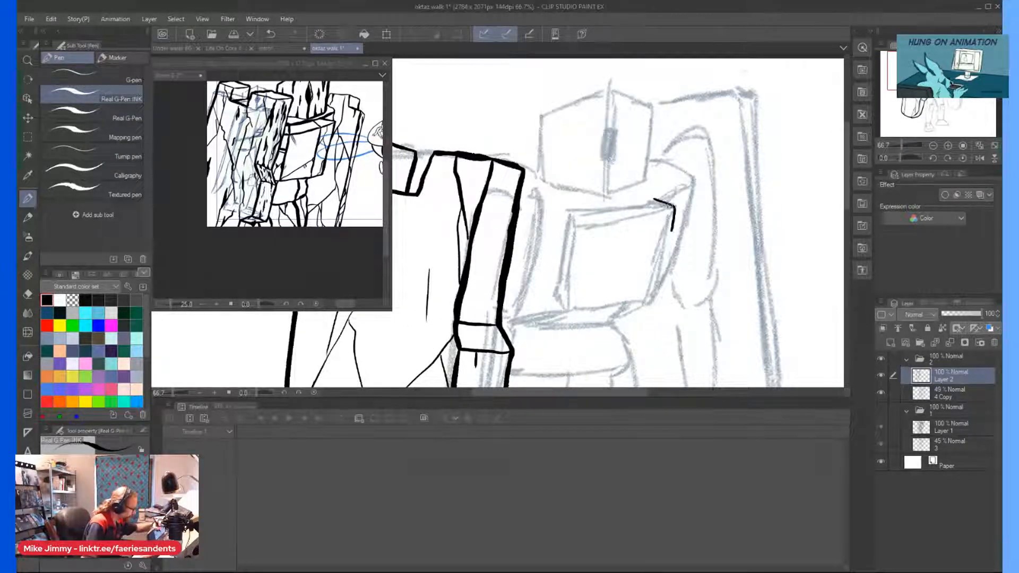
drag(652, 201, 565, 213)
scroll(623, 202, up, 1)
mouse_move(627, 209)
mouse_down()
mouse_move(642, 230)
mouse_move(693, 208)
mouse_up()
scroll(605, 275, down, 2)
key(ctrl+plus)
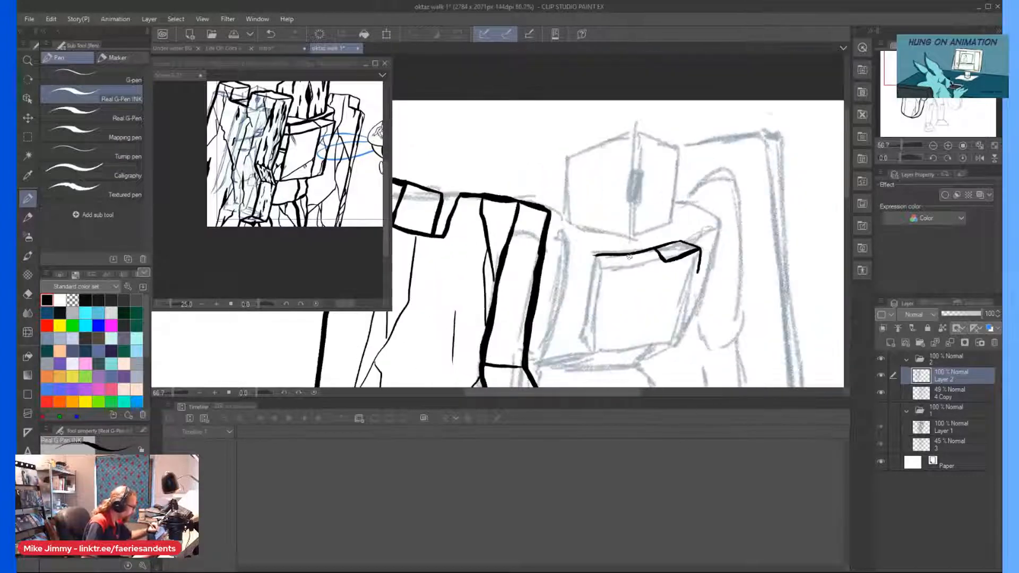
Ink the chest block's sides, bottom edge and side-face divider, with a slanted line across the front face's base.
mouse_move(661, 262)
mouse_down()
mouse_move(657, 362)
mouse_move(679, 355)
mouse_up()
mouse_move(696, 296)
mouse_down()
mouse_move(687, 343)
mouse_move(665, 364)
mouse_move(602, 364)
mouse_up()
drag(602, 269, 591, 354)
mouse_move(659, 322)
mouse_down()
mouse_move(658, 333)
mouse_move(593, 362)
mouse_up()
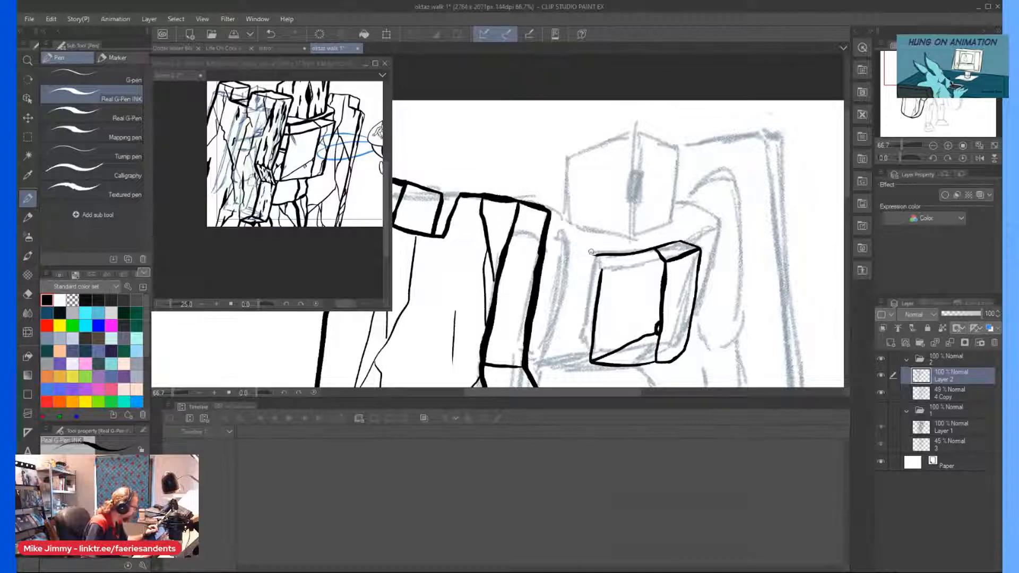
Add a forked crack on the chest block's side face, thicken its upper corner and extend a short line toward the shoulder.
drag(683, 282, 678, 294)
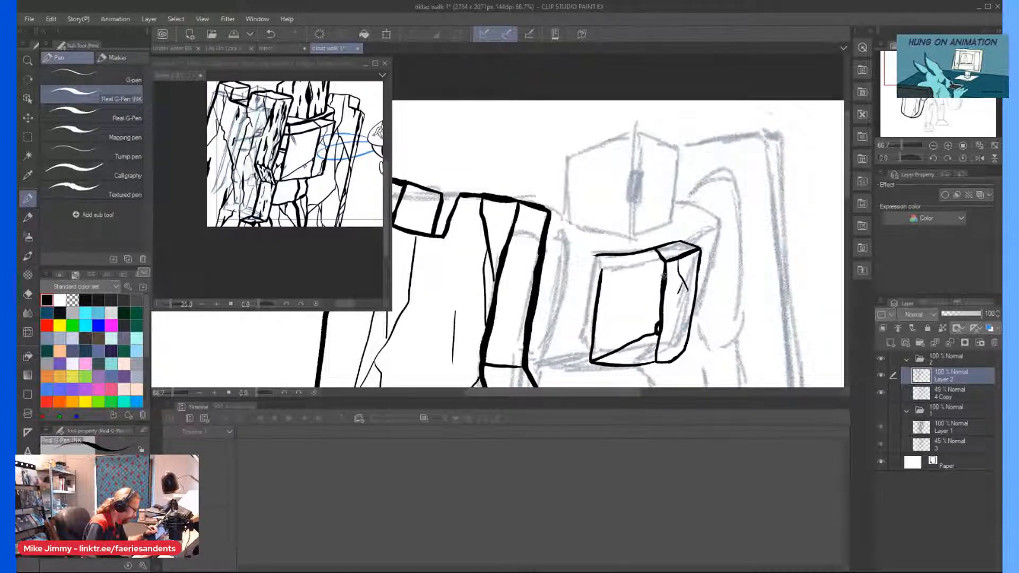
drag(594, 253, 599, 265)
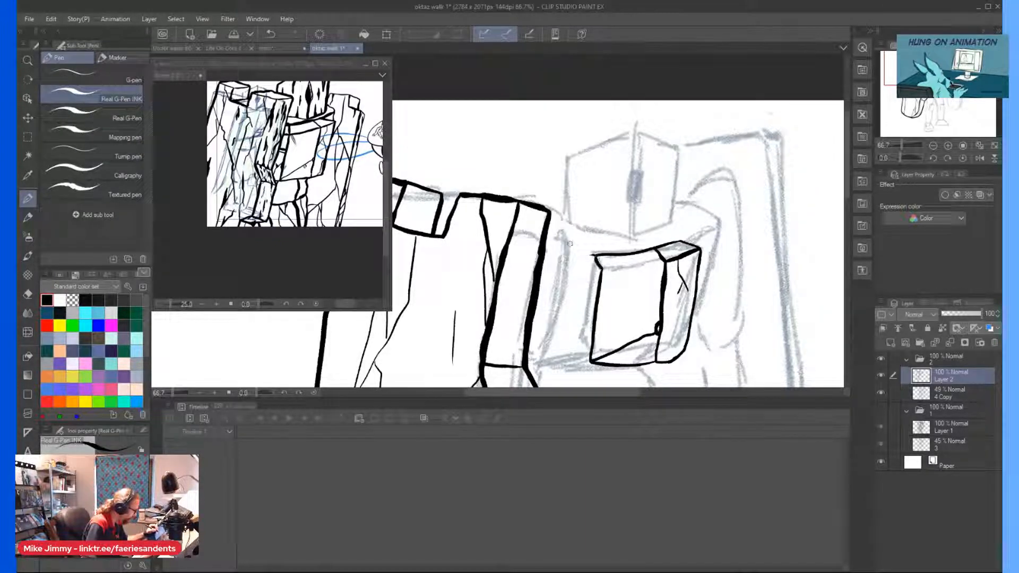
drag(597, 256, 586, 254)
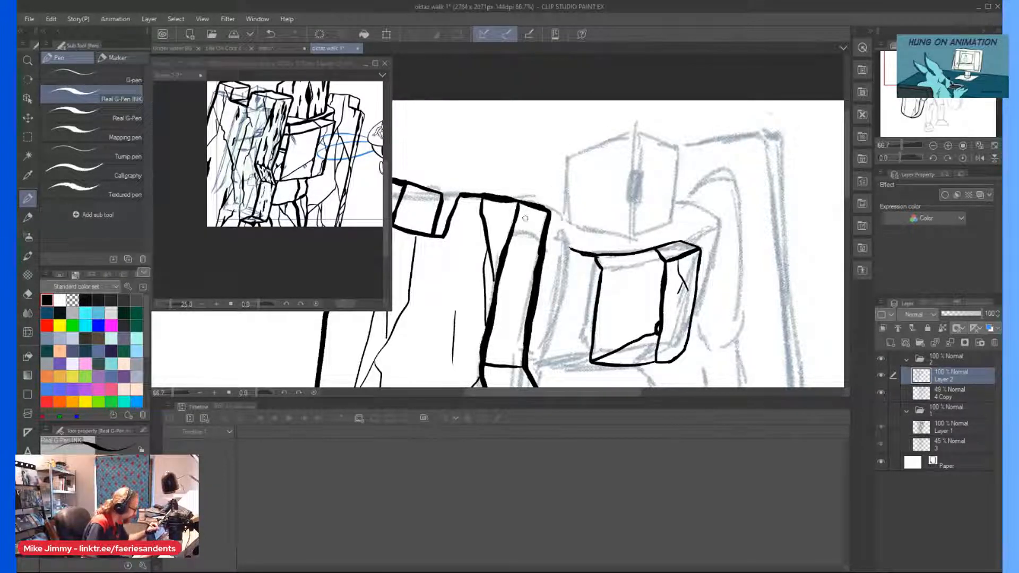
Ink the curved shoulder and upper arm behind the left shield's edge strip, with a line dividing the shoulder from the arm.
scroll(510, 202, down, 2)
scroll(523, 196, up, 3)
mouse_move(539, 161)
mouse_down()
mouse_move(564, 187)
mouse_move(572, 234)
mouse_move(511, 386)
mouse_up()
mouse_move(566, 200)
mouse_down()
mouse_move(569, 246)
mouse_move(563, 199)
mouse_move(558, 231)
mouse_move(521, 250)
mouse_up()
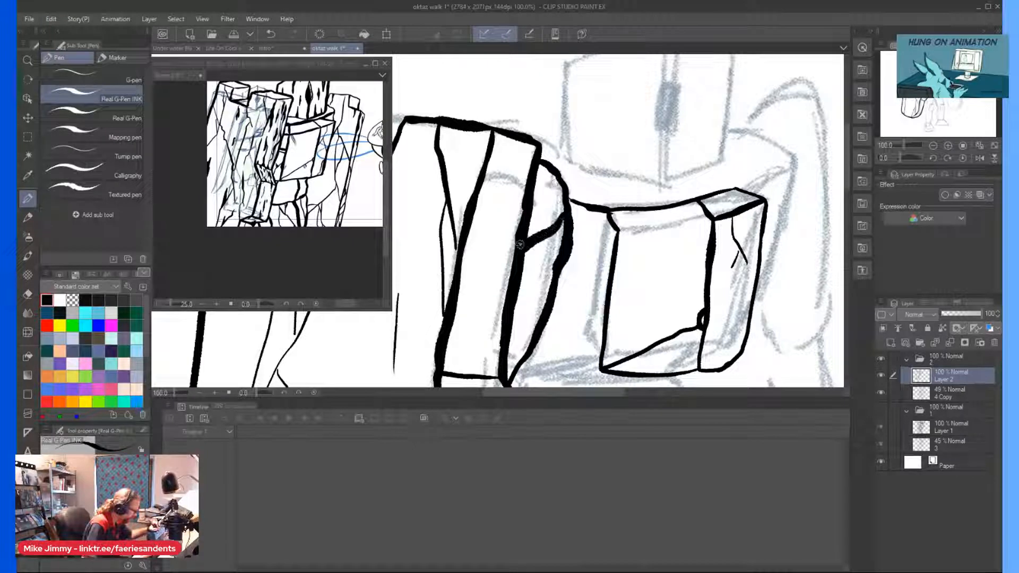
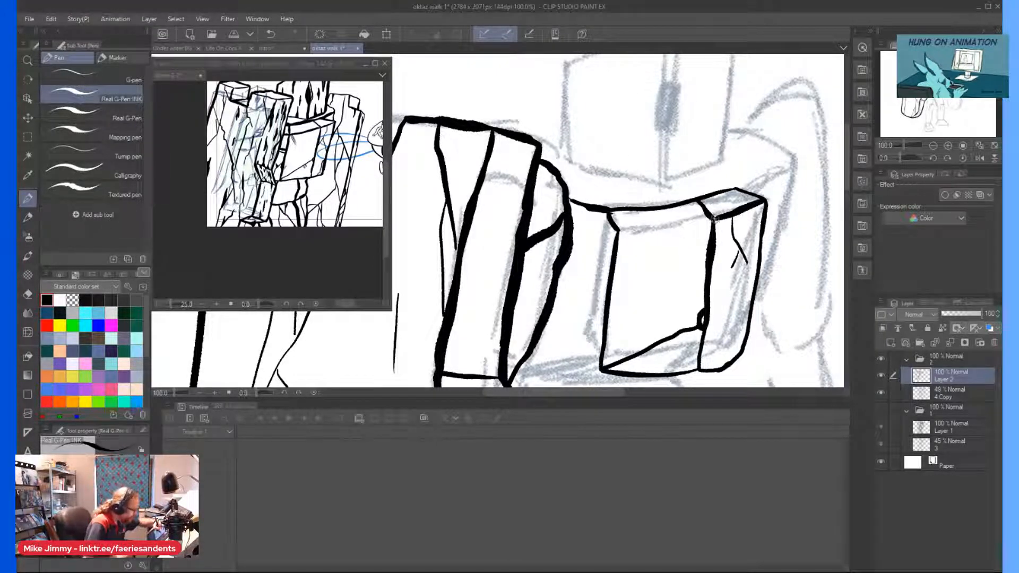
Ink the torso's front crease and bottom edge across to the near arm, thickening the torso's lower and outer contours.
mouse_move(715, 217)
mouse_down()
mouse_move(619, 233)
mouse_move(573, 225)
mouse_up()
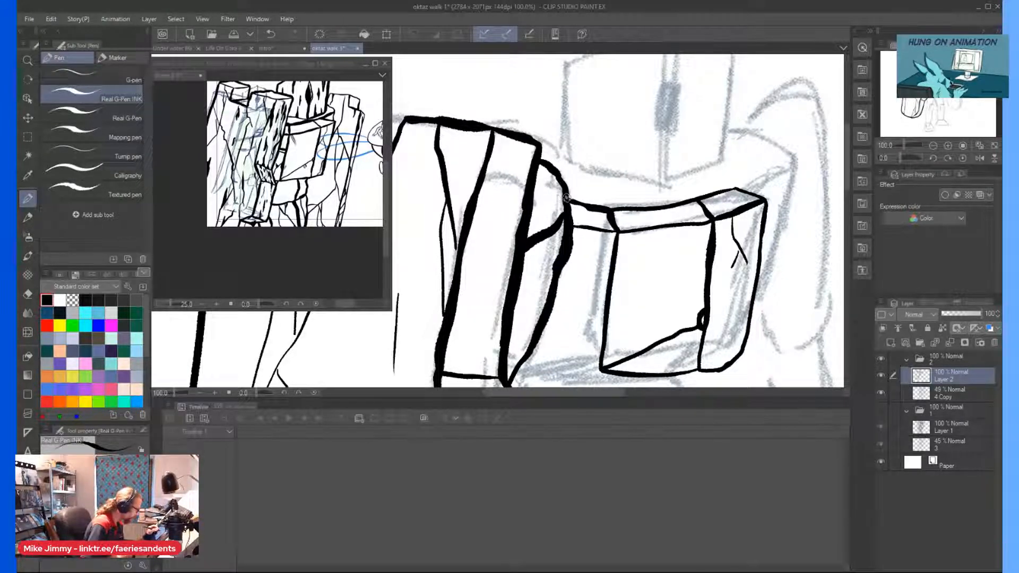
scroll(534, 167, down, 1)
scroll(575, 311, up, 2)
drag(587, 292, 481, 278)
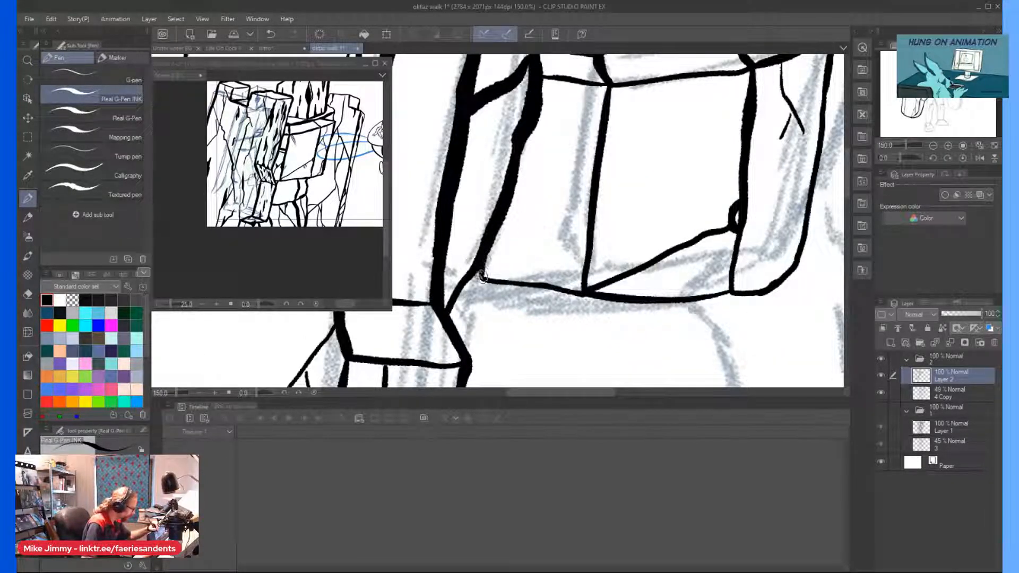
mouse_move(477, 270)
mouse_down()
mouse_move(499, 283)
mouse_move(644, 301)
mouse_move(747, 296)
mouse_move(783, 288)
mouse_move(814, 231)
mouse_up()
drag(794, 268, 826, 75)
key(ctrl+minus)
key(ctrl+minus)
key(ctrl+minus)
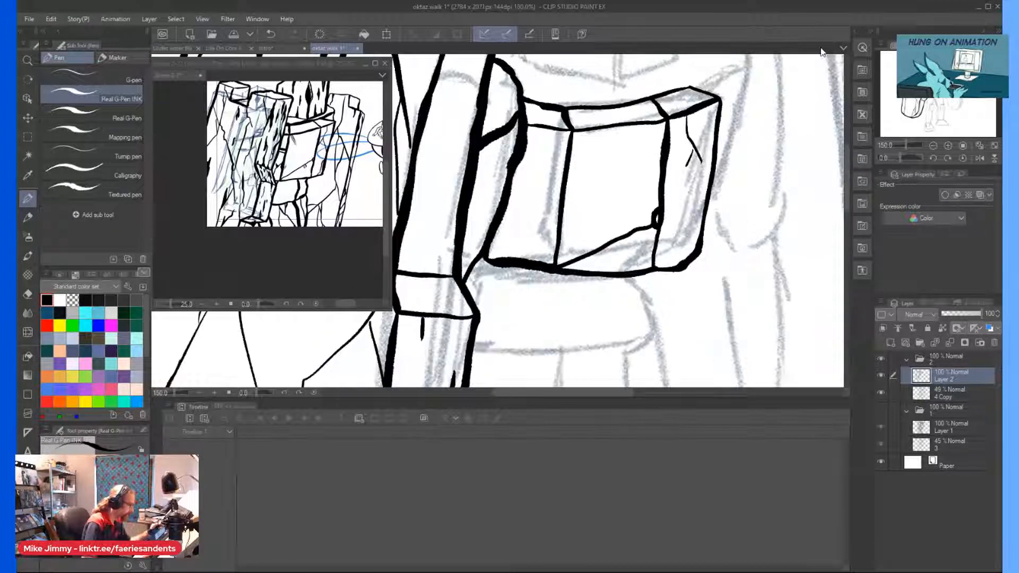
Ink a narrow two-line band across the torso's side face and add small crack marks to the chest.
key(ctrl+plus)
key(ctrl+plus)
key(ctrl+plus)
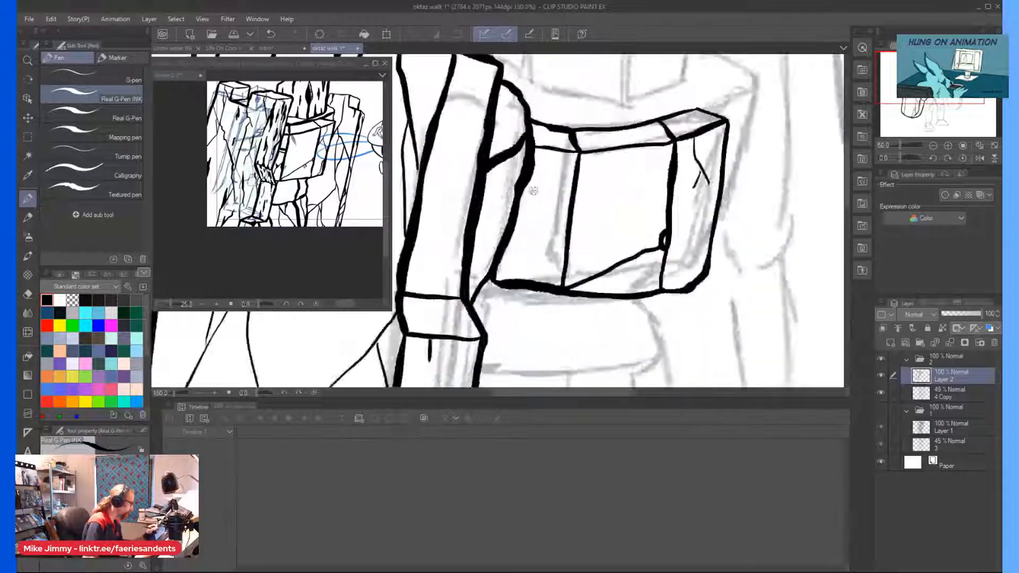
mouse_move(582, 201)
mouse_down()
mouse_move(502, 200)
mouse_move(582, 204)
mouse_move(541, 209)
mouse_move(582, 221)
mouse_move(499, 211)
mouse_move(581, 217)
mouse_up()
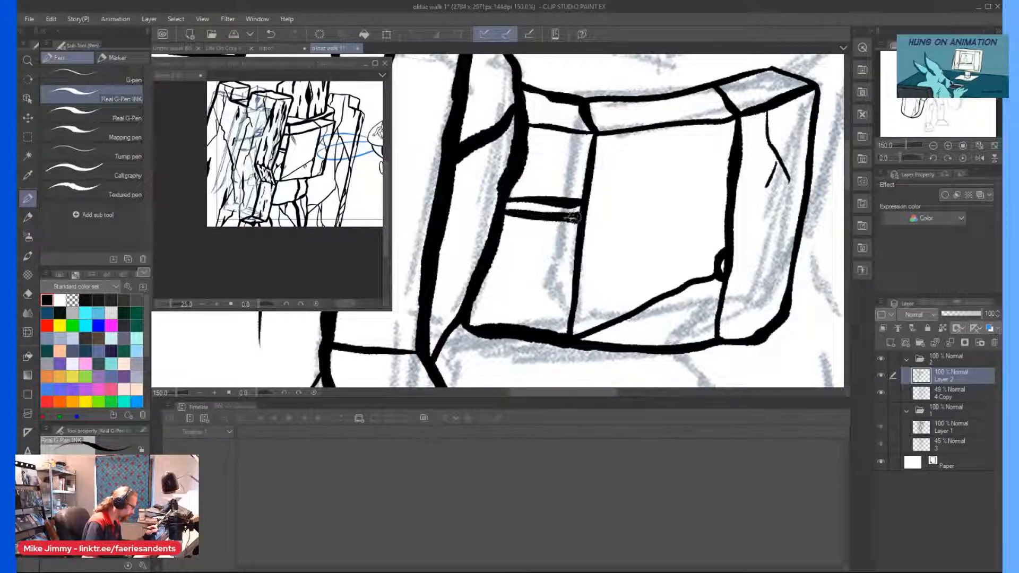
scroll(570, 219, down, 5)
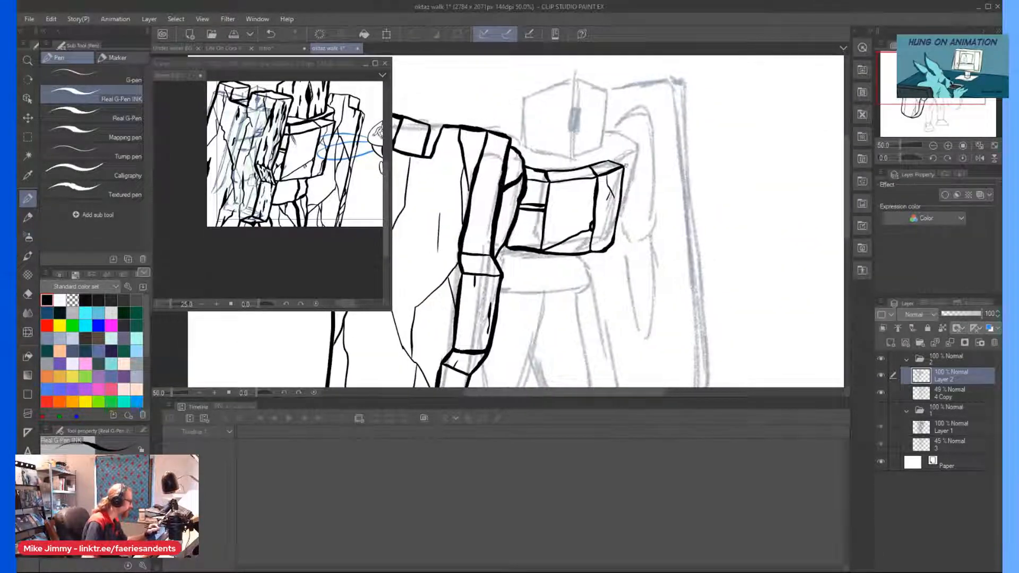
scroll(527, 131, up, 5)
drag(564, 225, 601, 293)
scroll(531, 323, down, 5)
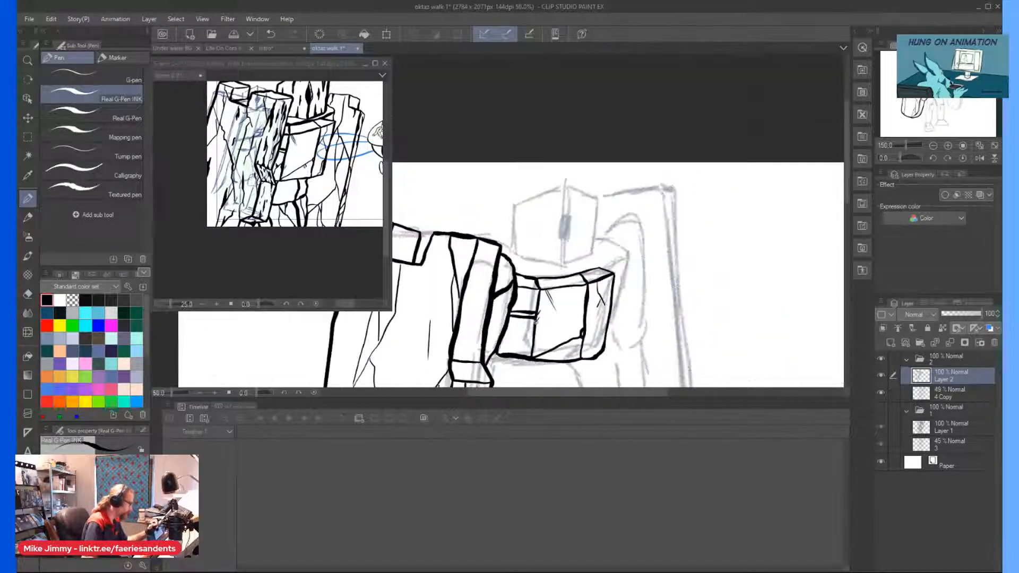
Ink the torso's far shoulder rim and outer side over the sketch, joining them to the chest block and up to the head.
scroll(614, 214, up, 4)
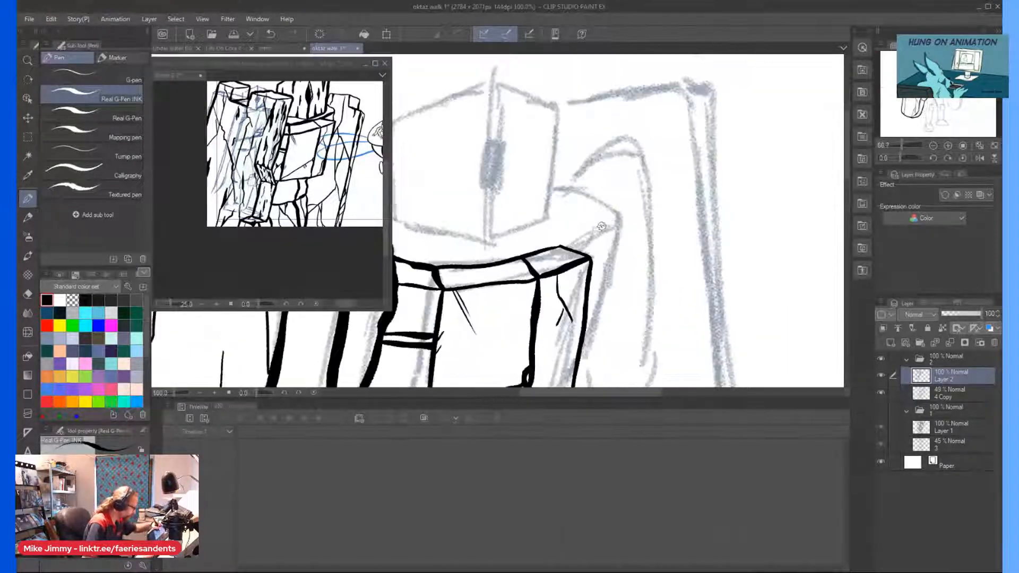
drag(614, 214, 617, 224)
drag(577, 241, 547, 249)
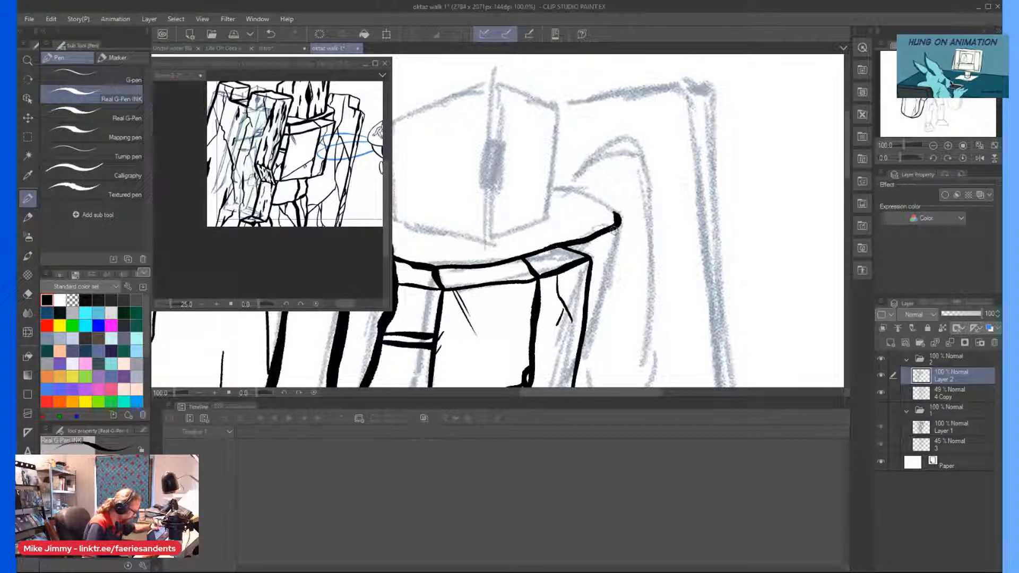
mouse_move(617, 219)
mouse_down()
mouse_move(602, 336)
mouse_move(582, 383)
mouse_up()
mouse_move(563, 281)
mouse_down()
mouse_move(549, 384)
mouse_move(573, 340)
mouse_move(619, 349)
mouse_move(619, 304)
mouse_move(617, 350)
mouse_up()
scroll(576, 330, up, 1)
scroll(620, 324, down, 3)
scroll(621, 364, up, 3)
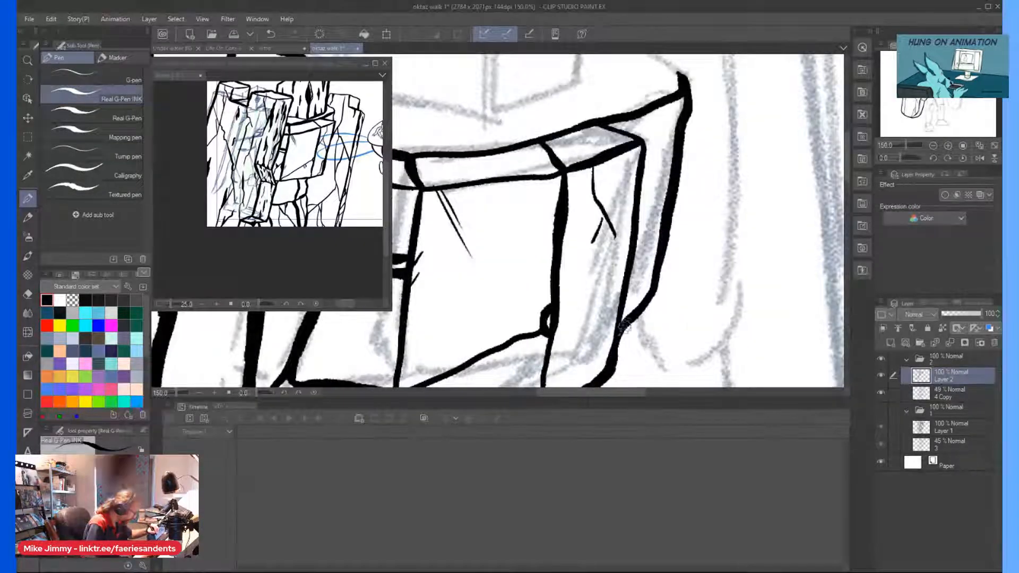
scroll(627, 325, down, 3)
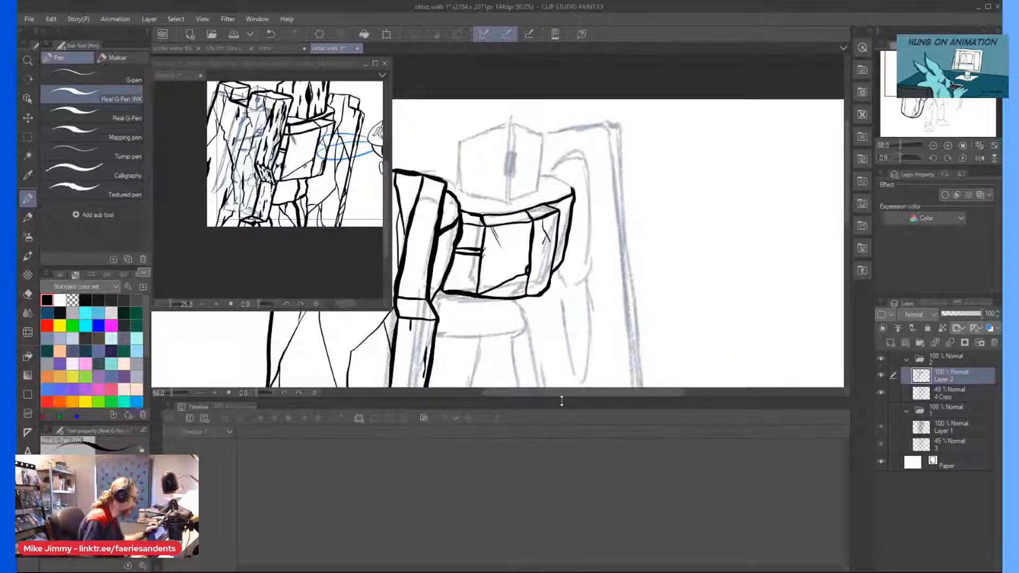
scroll(573, 207, up, 3)
mouse_move(562, 198)
mouse_down()
mouse_move(615, 232)
mouse_move(595, 210)
mouse_move(521, 187)
mouse_move(583, 210)
mouse_up()
scroll(547, 181, down, 4)
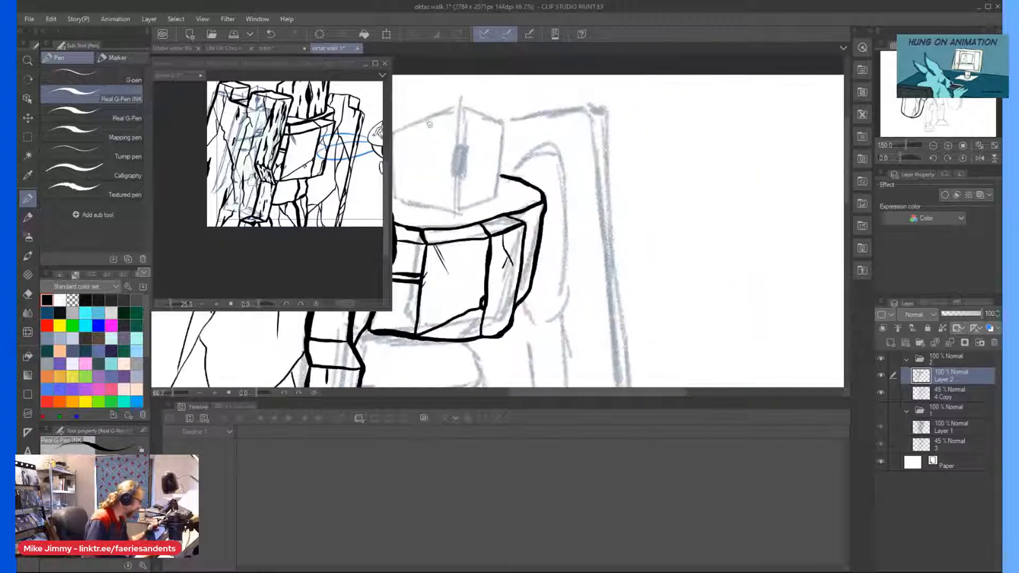
Enlarge the reference drawing and ink the head's centre edge, notched top and outer side on its narrower face.
scroll(469, 184, up, 2)
mouse_move(484, 105)
mouse_down()
mouse_move(483, 165)
mouse_move(484, 105)
mouse_move(497, 113)
mouse_up()
click(306, 118)
scroll(295, 114, down, 2)
scroll(287, 91, up, 3)
click(486, 102)
mouse_move(485, 106)
mouse_down()
mouse_move(521, 121)
mouse_move(529, 155)
mouse_move(541, 129)
mouse_move(549, 137)
mouse_move(541, 243)
mouse_move(546, 186)
mouse_up()
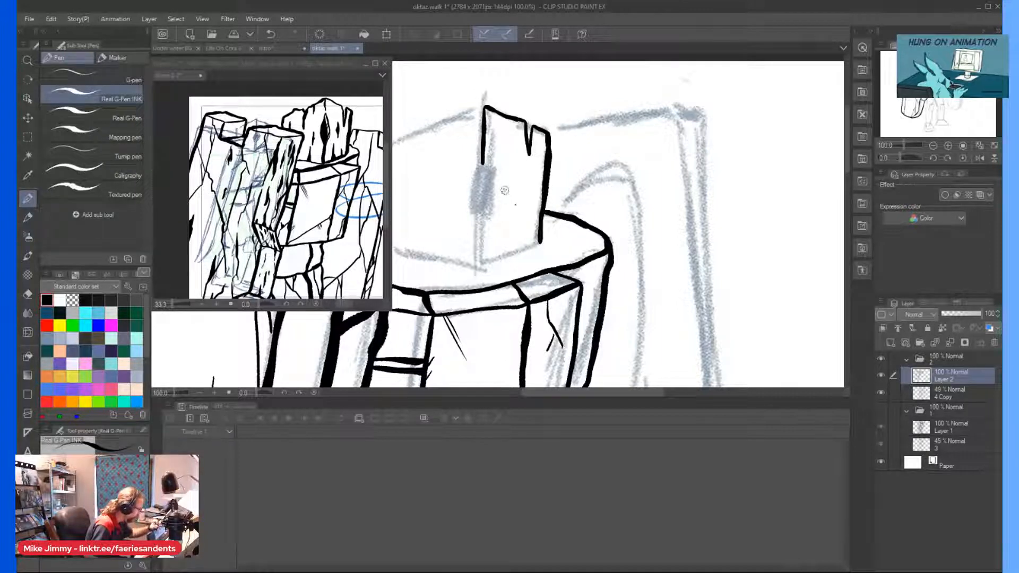
Ink the dark slit eye on the head's centre edge and close the narrower face's base with two wedge-shaped cracks.
mouse_move(483, 156)
mouse_down()
mouse_move(481, 217)
mouse_move(483, 150)
mouse_move(477, 194)
mouse_up()
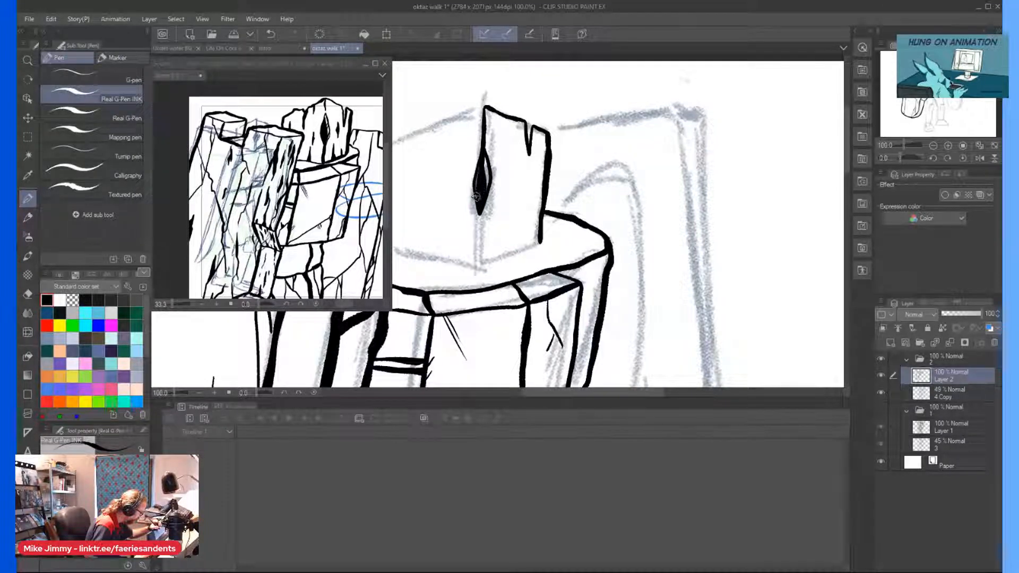
scroll(470, 265, down, 1)
drag(469, 269, 483, 259)
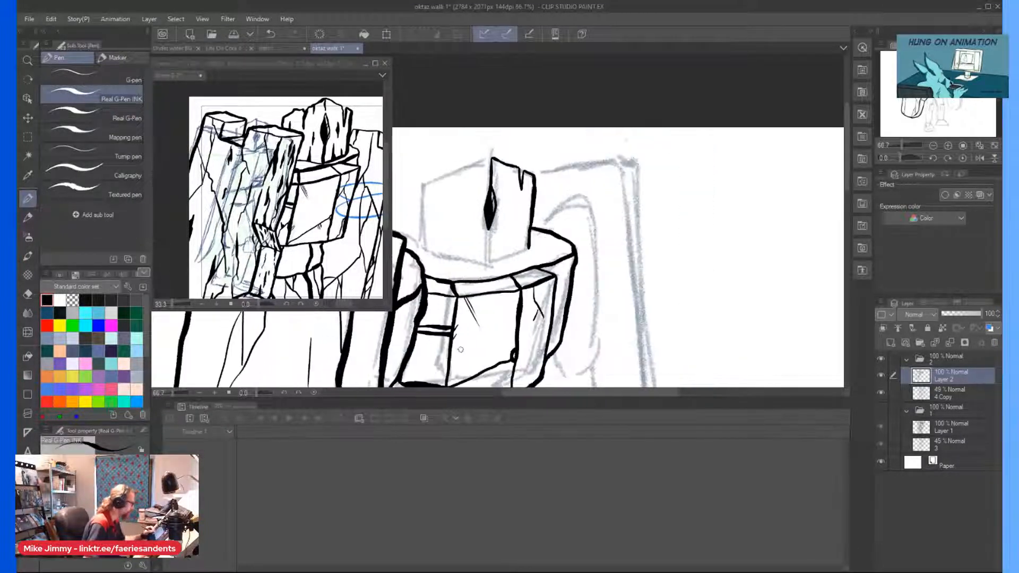
scroll(480, 297, up, 1)
mouse_move(495, 156)
mouse_down()
mouse_move(493, 222)
mouse_move(514, 181)
mouse_move(516, 207)
mouse_move(539, 181)
mouse_up()
scroll(544, 76, up, 1)
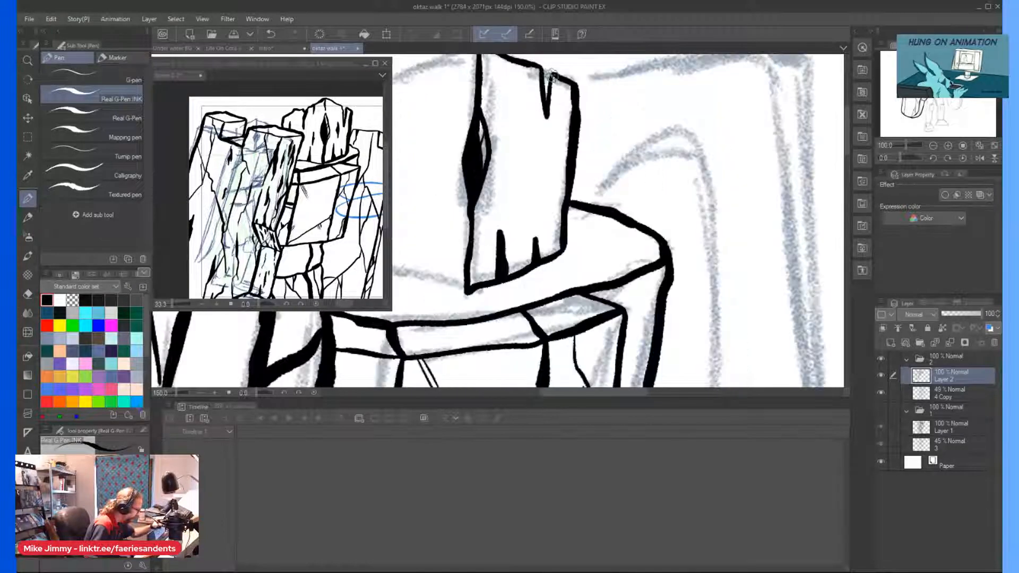
Add a short wood-grain mark near the top of the head's narrower face.
scroll(471, 62, down, 1)
scroll(516, 161, down, 1)
scroll(471, 60, up, 1)
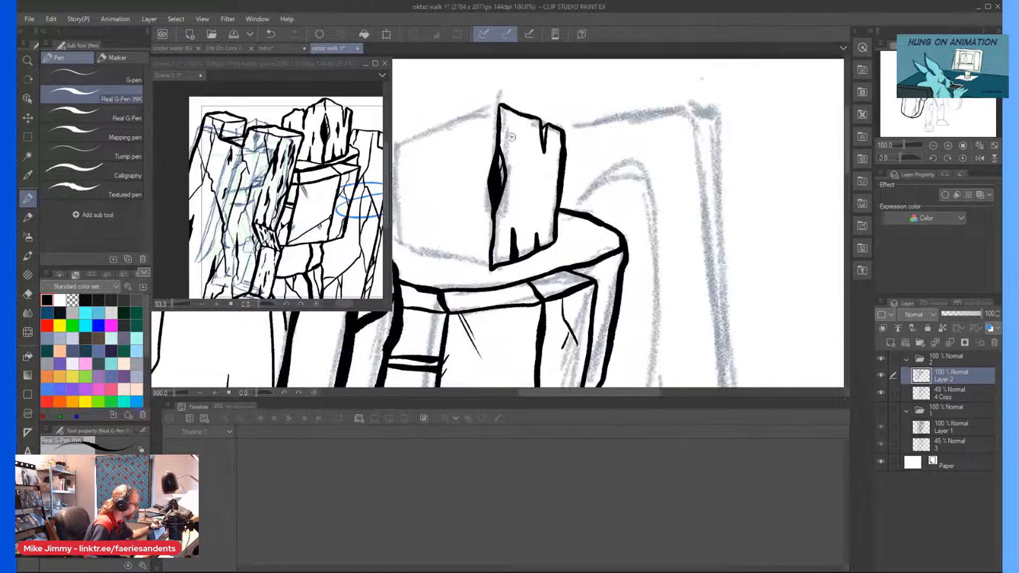
drag(517, 130, 518, 139)
scroll(515, 85, down, 1)
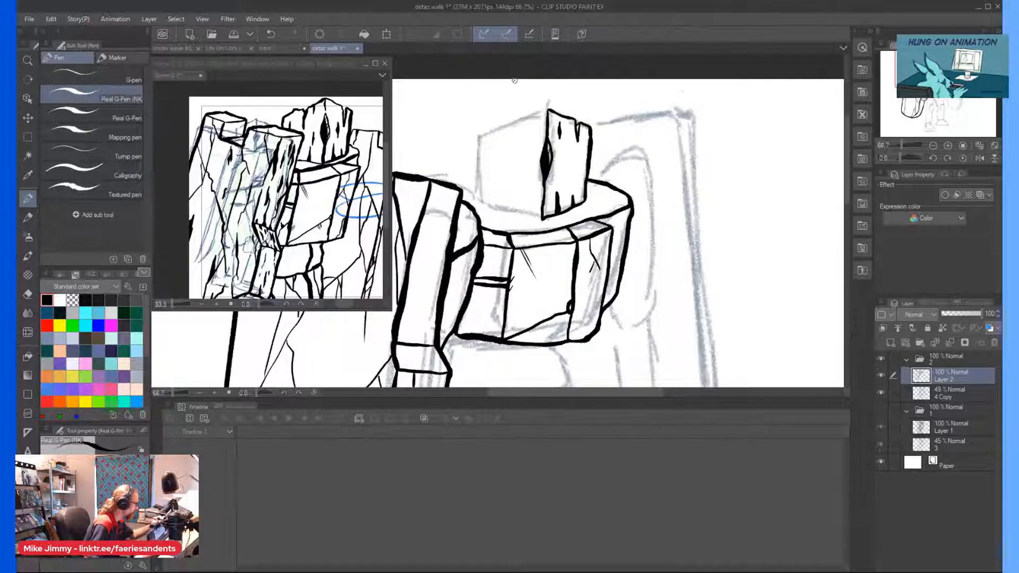
Ink the head's wider face with a notched top, redrawing its outer side closer to the sketch and closing the base.
scroll(542, 110, up, 1)
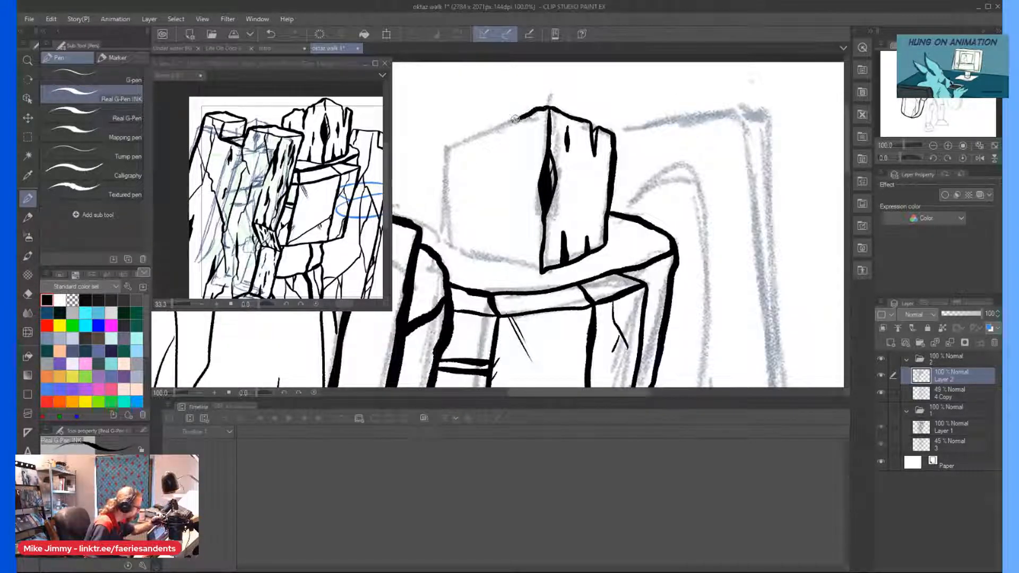
mouse_move(526, 115)
mouse_down()
mouse_move(492, 125)
mouse_move(483, 147)
mouse_move(487, 181)
mouse_move(475, 128)
mouse_move(438, 145)
mouse_move(432, 216)
mouse_up()
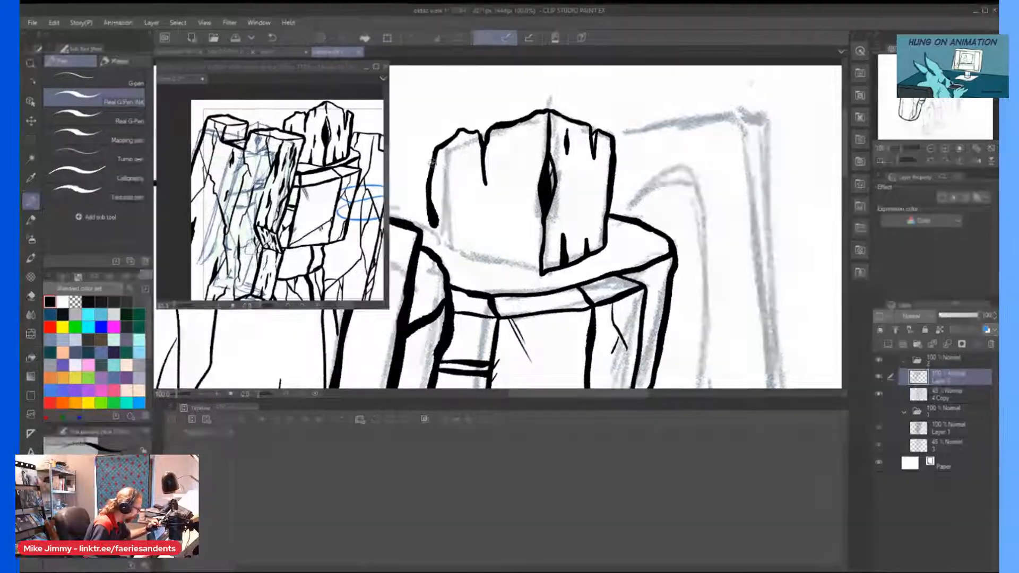
key(ctrl+z)
key(ctrl+z)
key(ctrl+z)
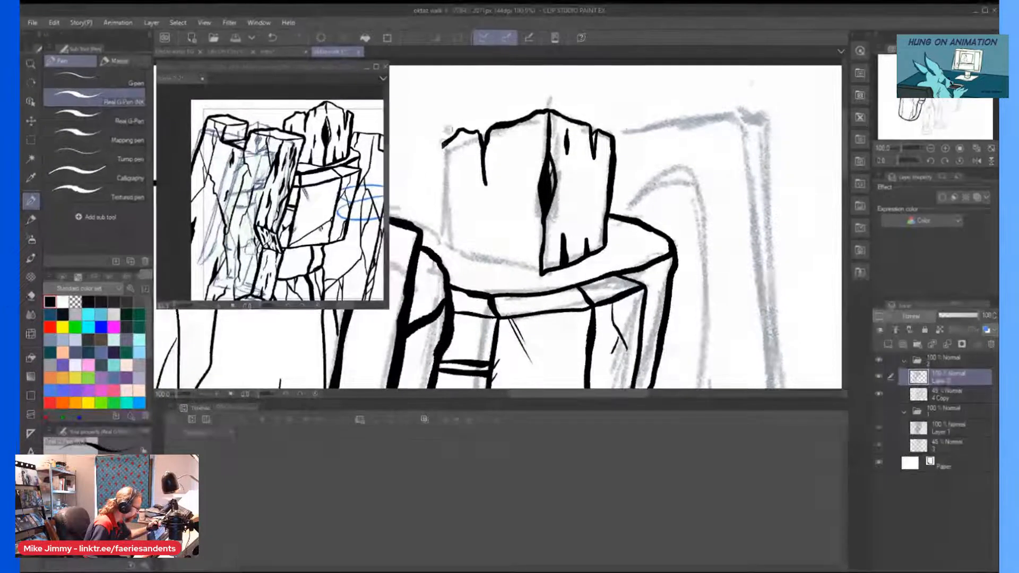
mouse_move(443, 144)
mouse_down()
mouse_move(444, 236)
mouse_move(454, 252)
mouse_move(542, 273)
mouse_up()
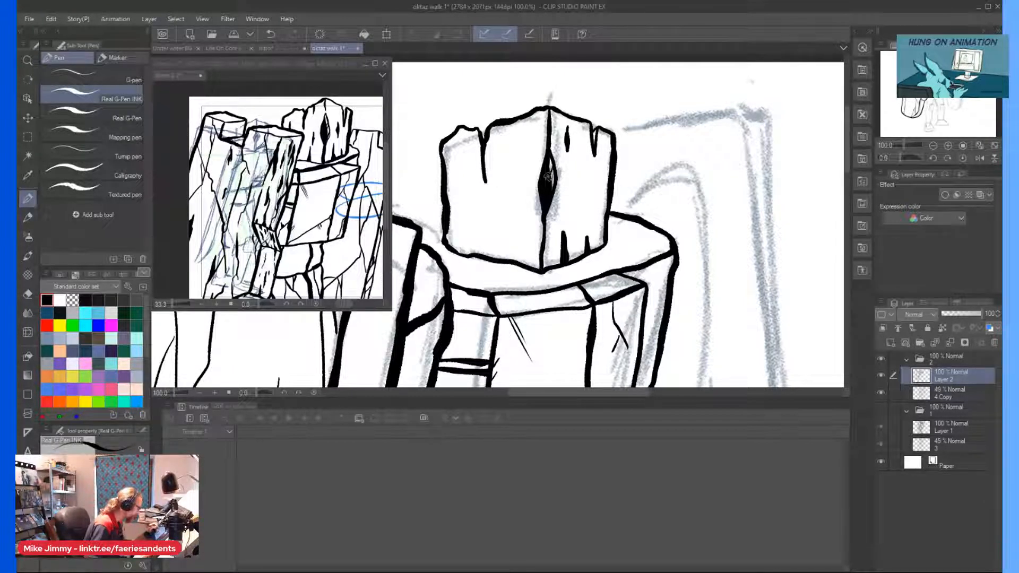
Add tapered wood-grain marks and cracks across both faces of the head.
drag(512, 223, 515, 255)
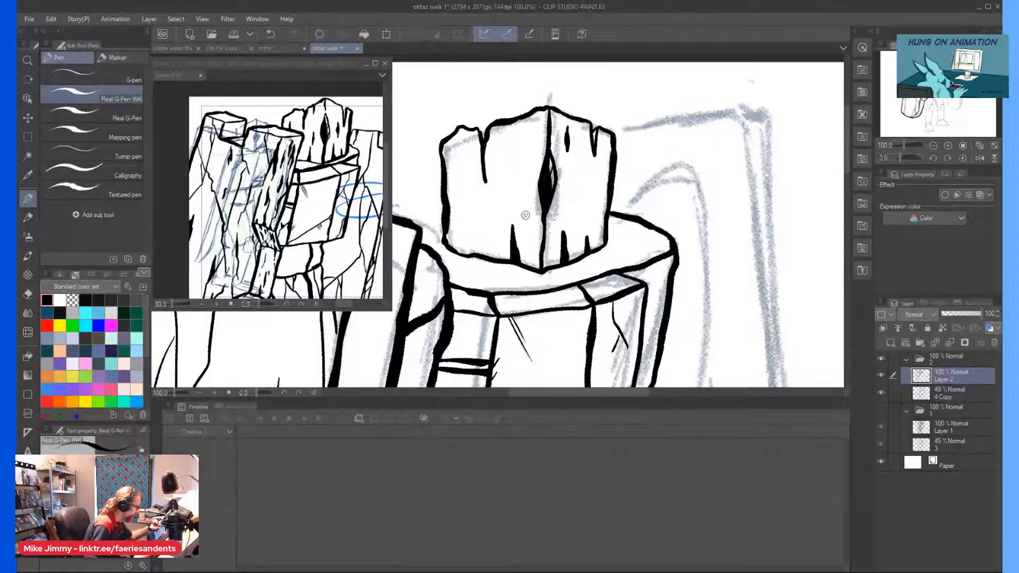
drag(523, 191, 525, 198)
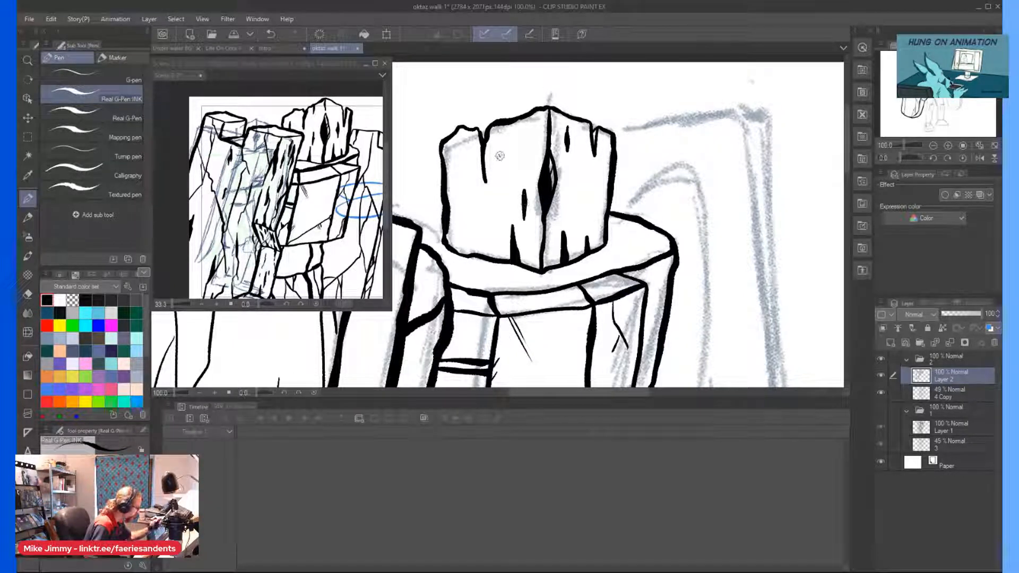
drag(507, 148, 507, 142)
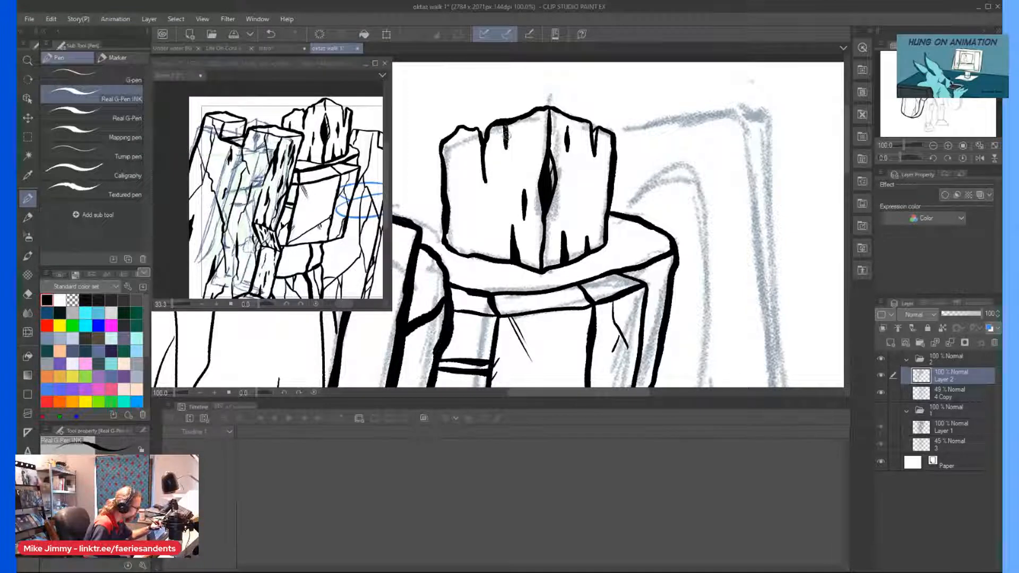
drag(460, 187, 461, 225)
drag(461, 183, 460, 212)
drag(584, 167, 586, 211)
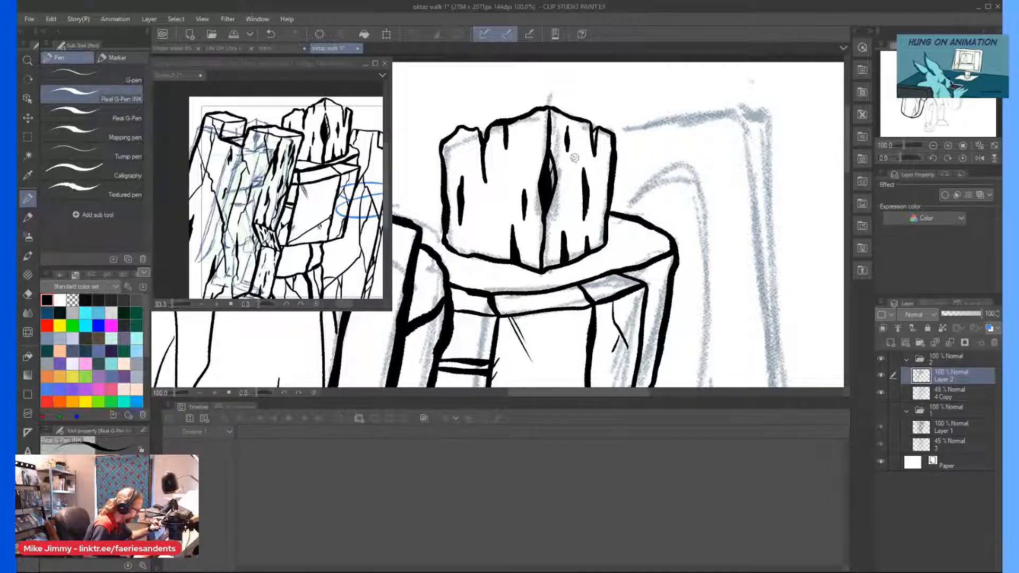
scroll(565, 168, down, 3)
scroll(549, 162, up, 3)
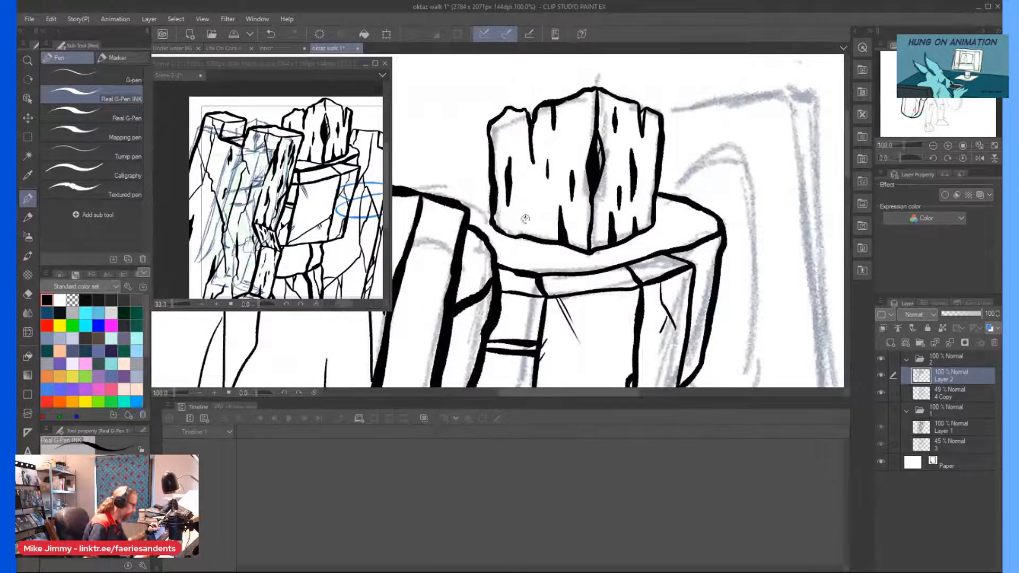
Ink the short collar line between the near shoulder and the head.
scroll(525, 216, down, 3)
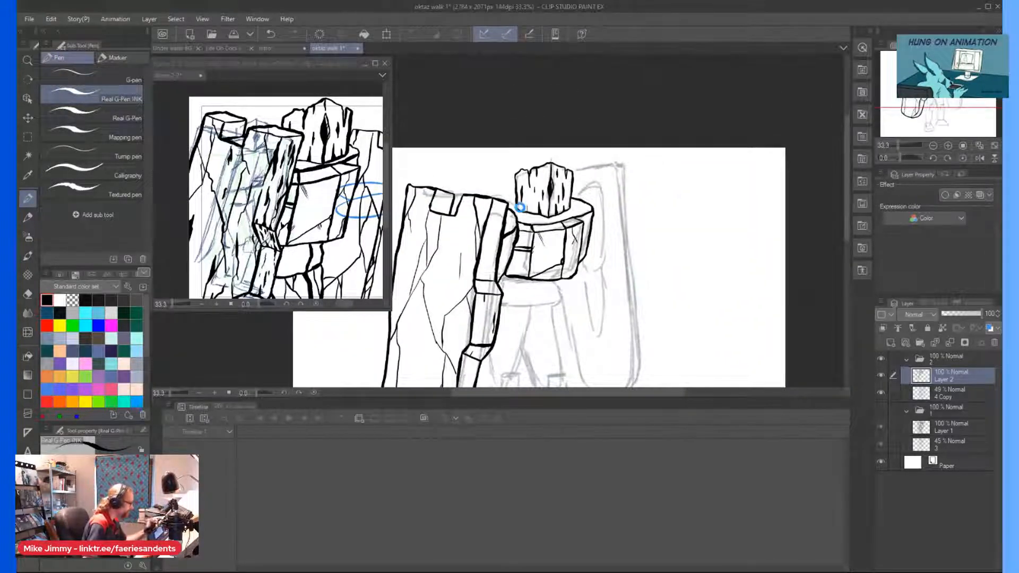
scroll(520, 207, up, 3)
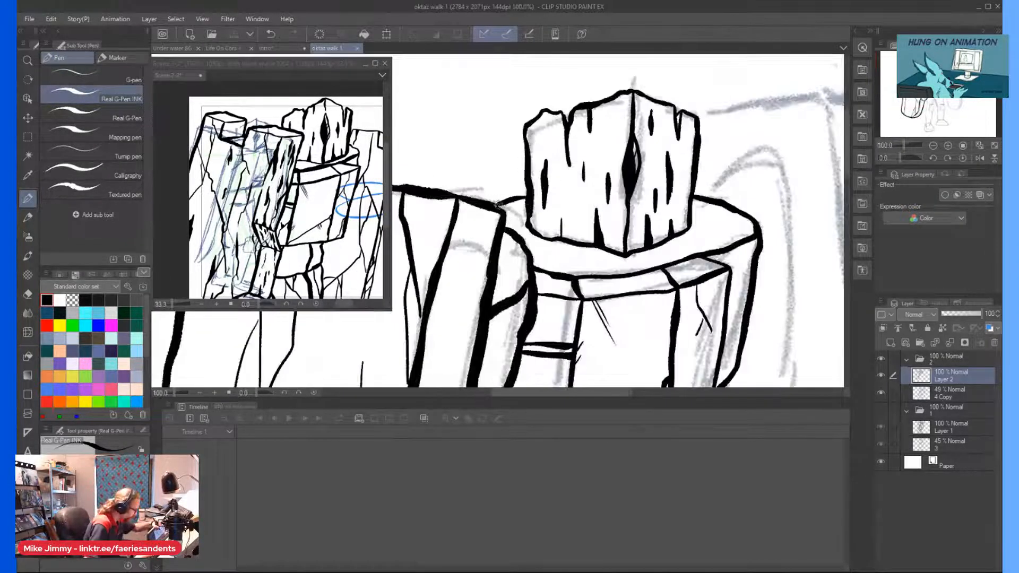
drag(512, 202, 526, 193)
scroll(526, 196, down, 3)
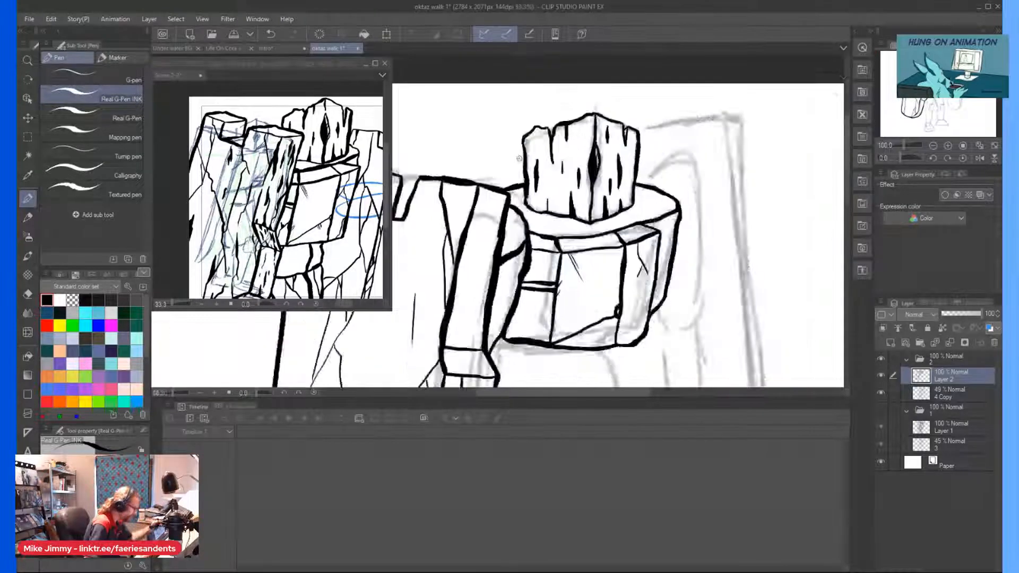
Ink the small faceted hip block beneath the torso's far side, including the crease across it.
scroll(578, 267, up, 3)
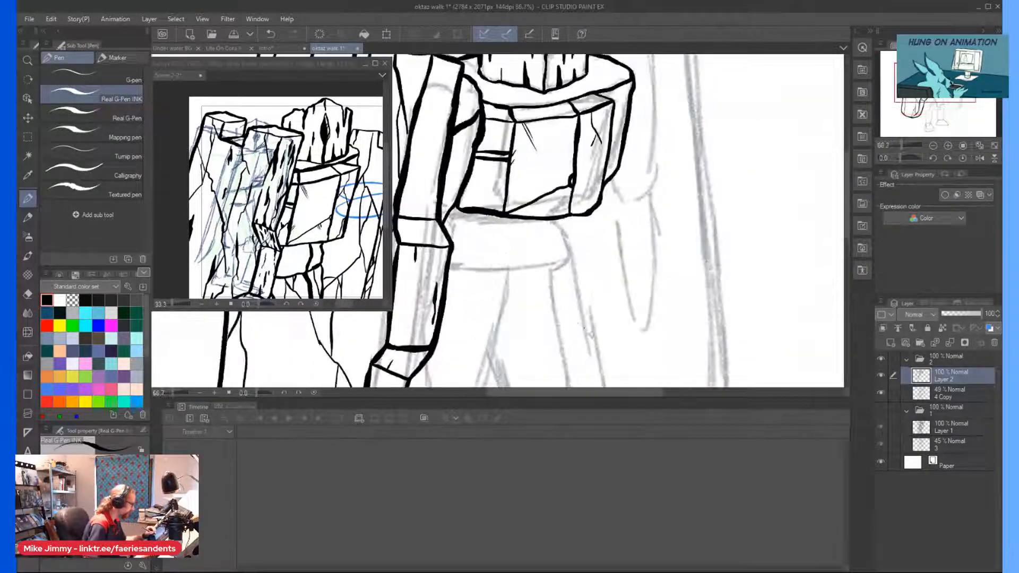
drag(550, 244, 545, 290)
mouse_move(584, 213)
mouse_down()
mouse_move(591, 265)
mouse_move(555, 283)
mouse_up()
drag(583, 239, 554, 250)
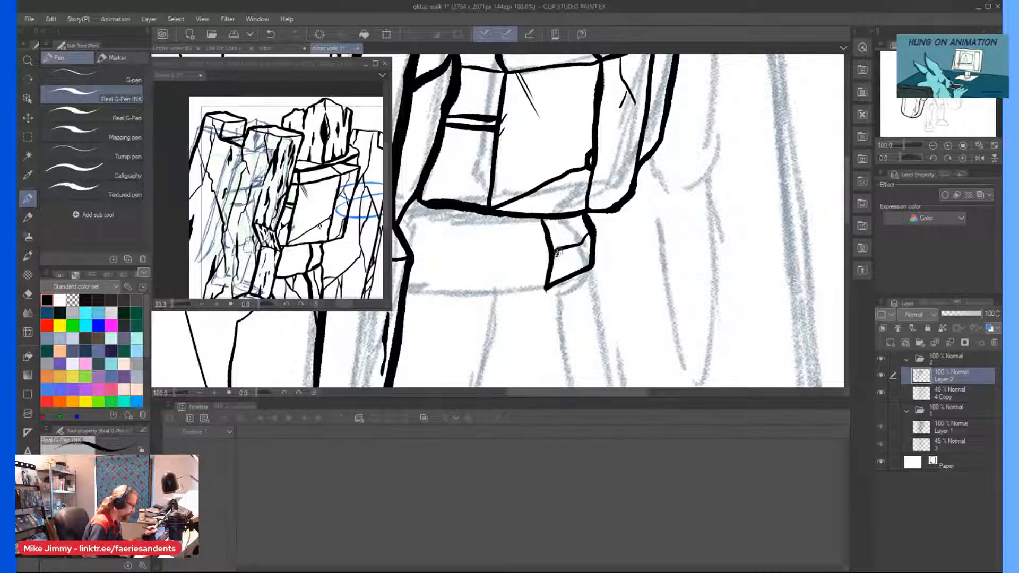
scroll(516, 244, down, 2)
scroll(457, 297, up, 2)
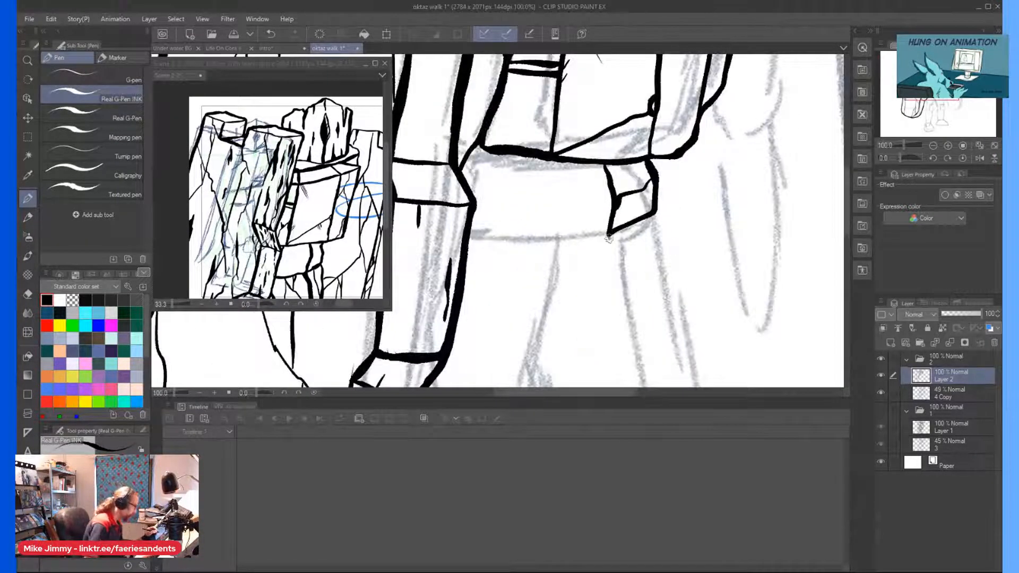
Ink the pelvis outline beneath the torso and the near hip's facet lines up to the arm.
mouse_move(603, 242)
mouse_down()
mouse_move(563, 262)
mouse_move(531, 262)
mouse_move(492, 239)
mouse_up()
mouse_move(516, 156)
mouse_down()
mouse_move(504, 173)
mouse_move(495, 235)
mouse_move(507, 211)
mouse_move(524, 251)
mouse_up()
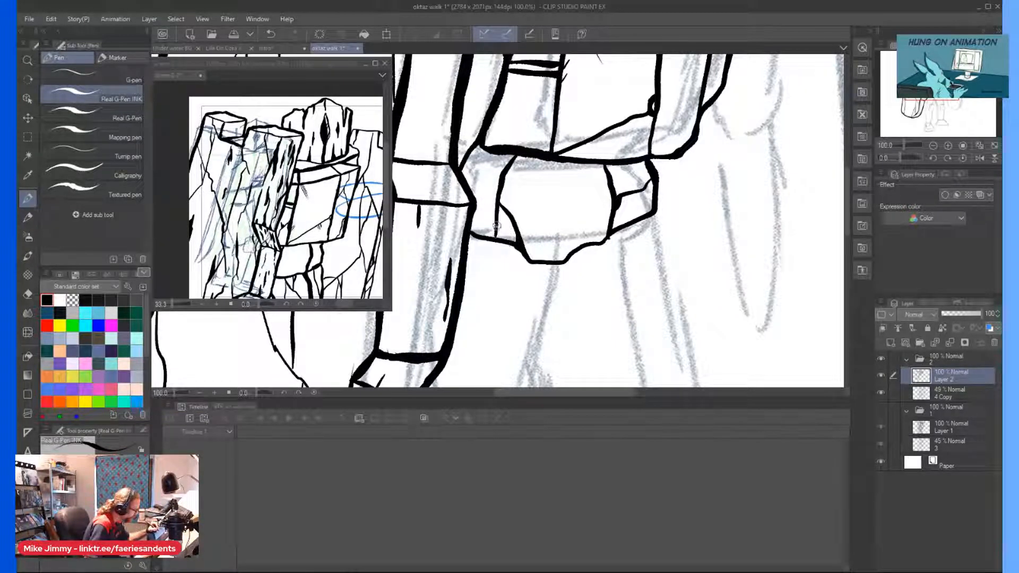
drag(481, 176, 463, 169)
drag(474, 211, 495, 227)
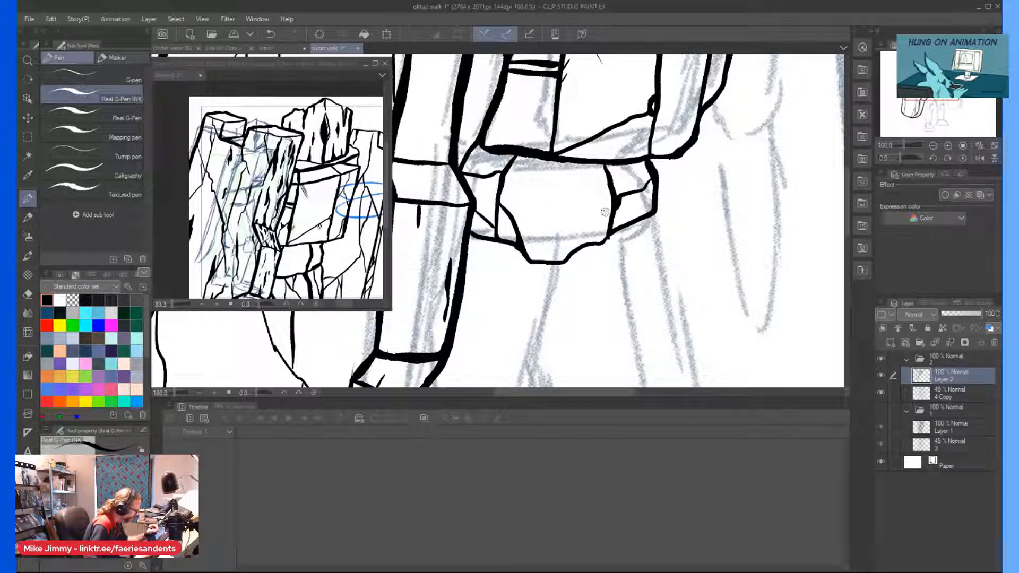
Ink the facet lines inside the pelvis block: the upper edge, the vertical creases and the far hip's short divisions.
mouse_move(606, 197)
mouse_down()
mouse_move(567, 178)
mouse_move(510, 178)
mouse_up()
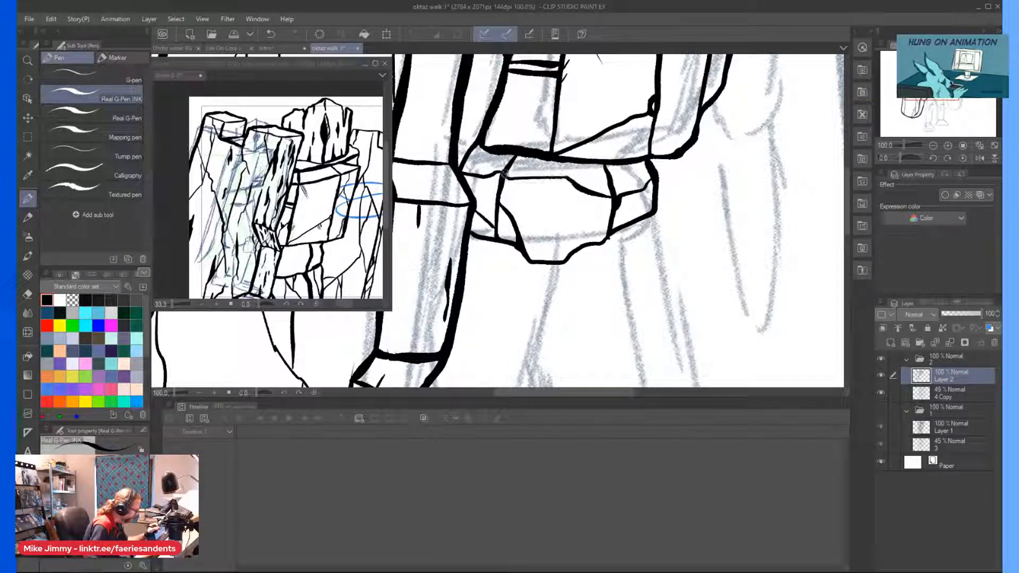
drag(580, 203, 583, 244)
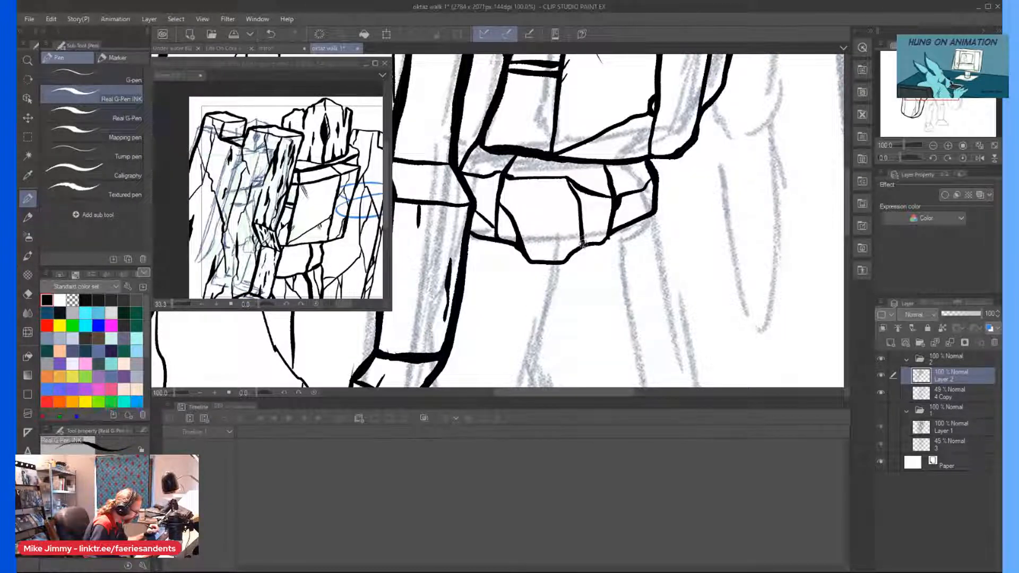
drag(586, 193, 582, 223)
mouse_move(581, 169)
mouse_down()
mouse_move(532, 174)
mouse_move(643, 187)
mouse_up()
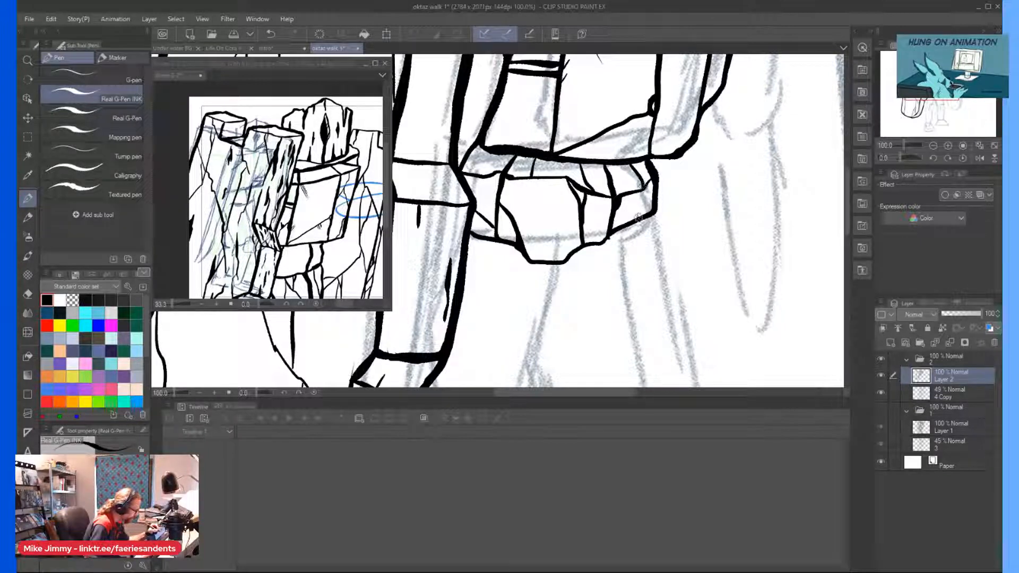
scroll(629, 181, down, 2)
drag(626, 239, 639, 215)
scroll(637, 319, up, 1)
scroll(658, 308, down, 1)
scroll(430, 231, down, 1)
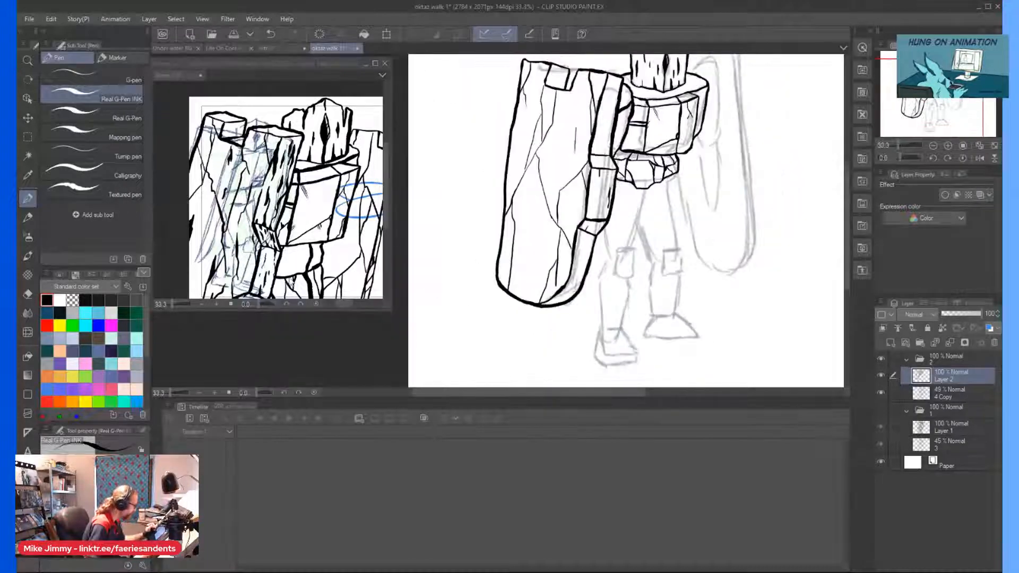
Zoom the reference drawing out to the whole frame and ink the near knee's rounded octagonal outline over the sketch.
click(270, 253)
scroll(269, 253, down, 3)
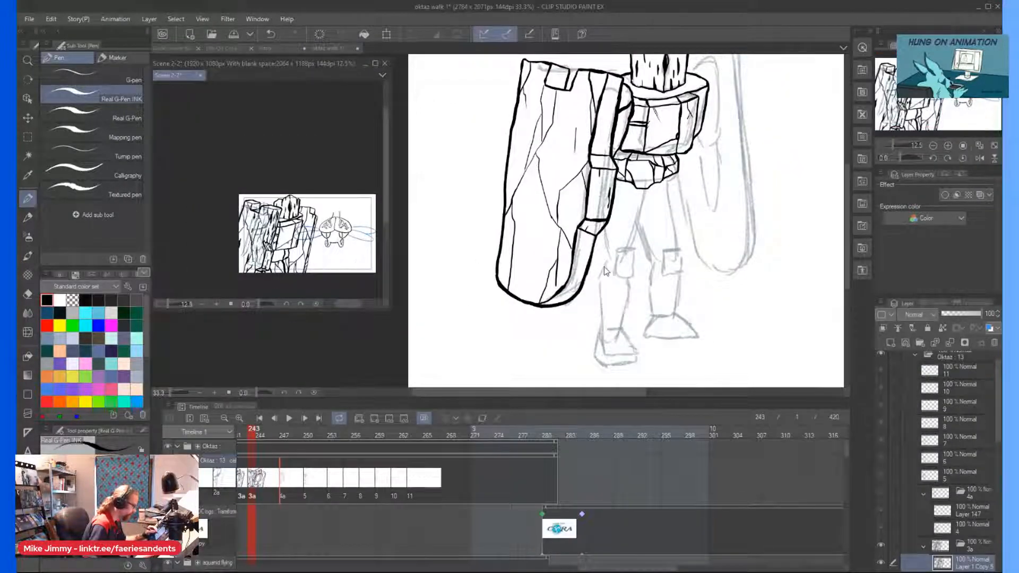
click(608, 272)
scroll(627, 255, up, 4)
mouse_move(689, 176)
mouse_down()
mouse_move(641, 181)
mouse_move(620, 214)
mouse_move(616, 273)
mouse_move(645, 295)
mouse_move(691, 301)
mouse_move(724, 260)
mouse_move(726, 207)
mouse_move(695, 177)
mouse_up()
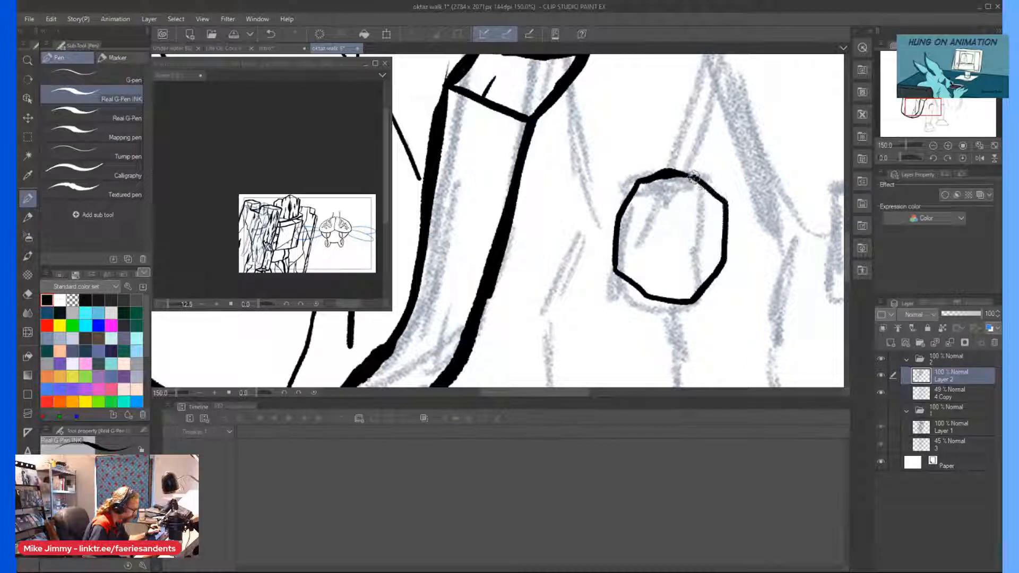
Ink a square in the middle of the near knee and facet lines from its corners to the outline.
mouse_move(694, 215)
mouse_down()
mouse_move(661, 217)
mouse_move(657, 259)
mouse_move(693, 265)
mouse_move(695, 215)
mouse_move(724, 202)
mouse_move(701, 213)
mouse_move(693, 176)
mouse_up()
mouse_move(661, 215)
mouse_down()
mouse_move(642, 184)
mouse_move(658, 211)
mouse_move(615, 221)
mouse_up()
mouse_move(657, 263)
mouse_down()
mouse_move(614, 274)
mouse_move(647, 296)
mouse_up()
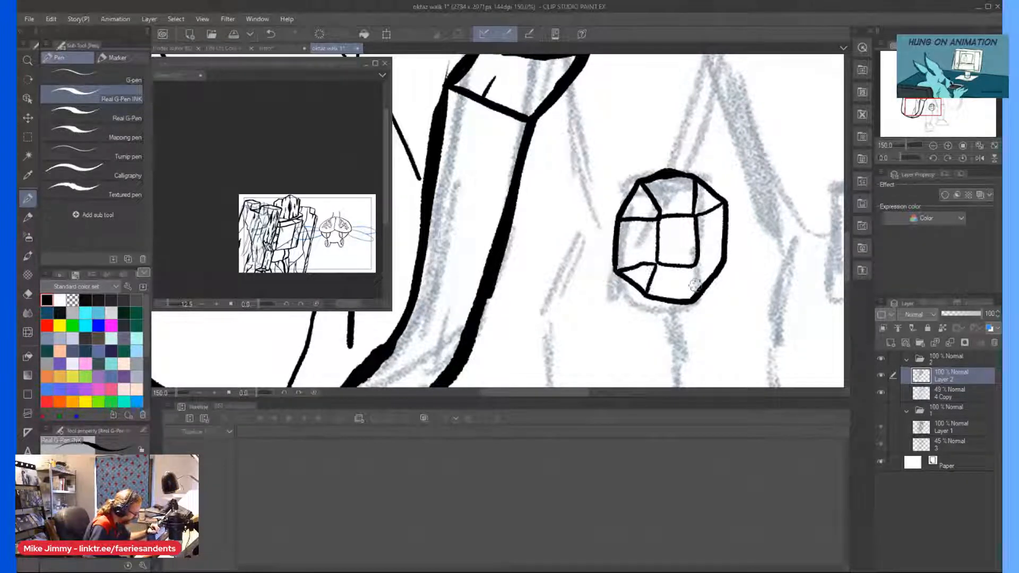
mouse_move(694, 266)
mouse_down()
mouse_move(691, 301)
mouse_move(720, 261)
mouse_up()
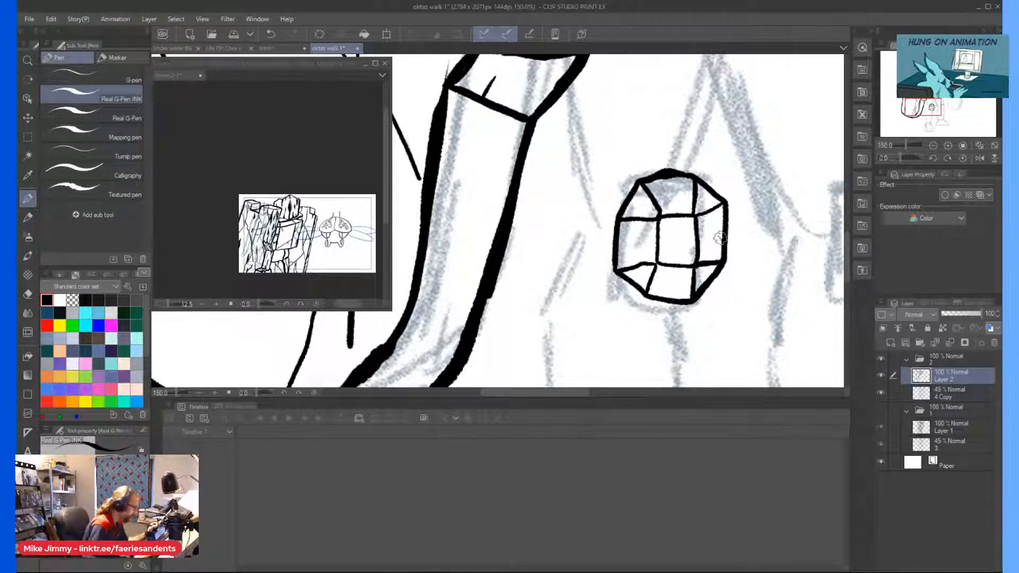
Ink the near thigh's inner edge from pelvis to knee, thicken it, and add the crease joining it from the hip.
scroll(685, 240, up, 1)
drag(734, 183, 733, 288)
scroll(722, 291, down, 3)
scroll(703, 196, up, 2)
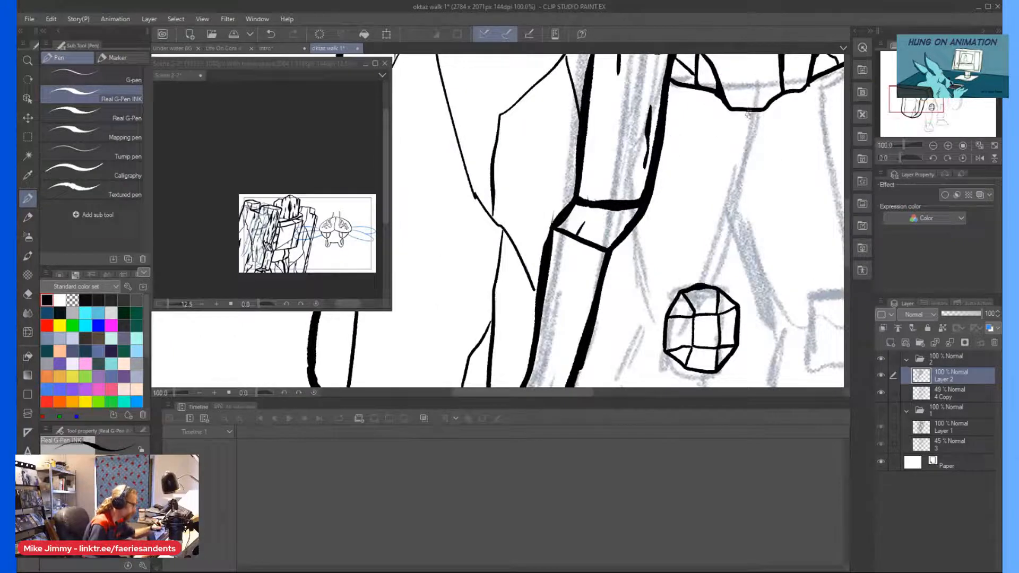
drag(750, 112, 730, 286)
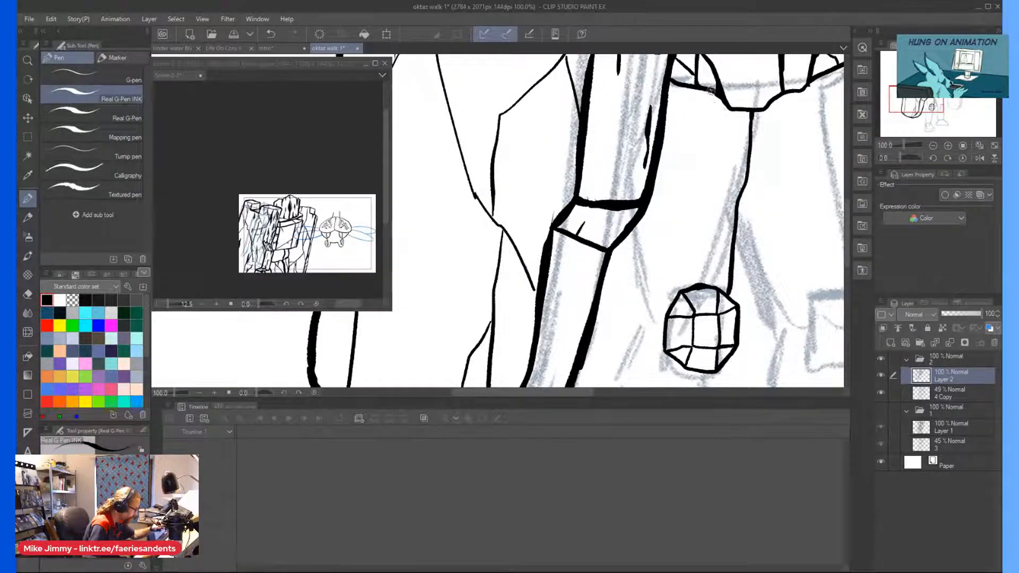
drag(713, 94, 732, 201)
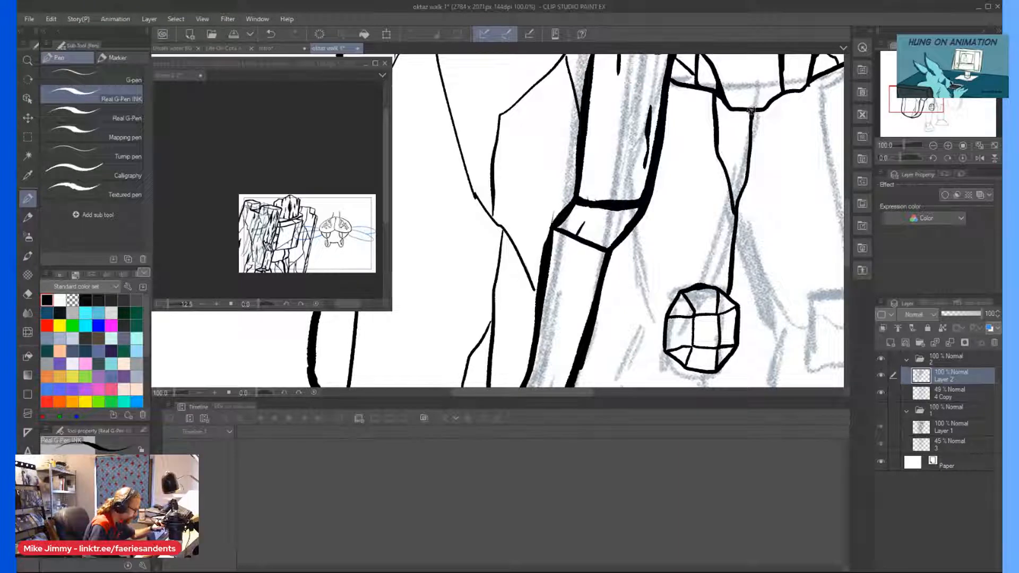
drag(754, 112, 733, 275)
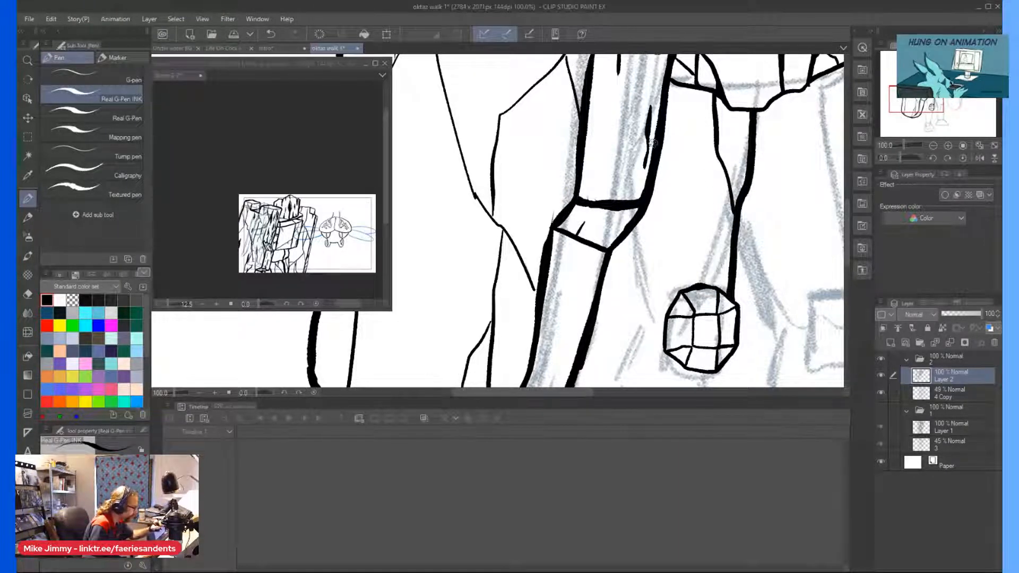
Ink the near thigh's inner crack down to the knee and its outer edge from behind the arm.
drag(664, 150, 689, 291)
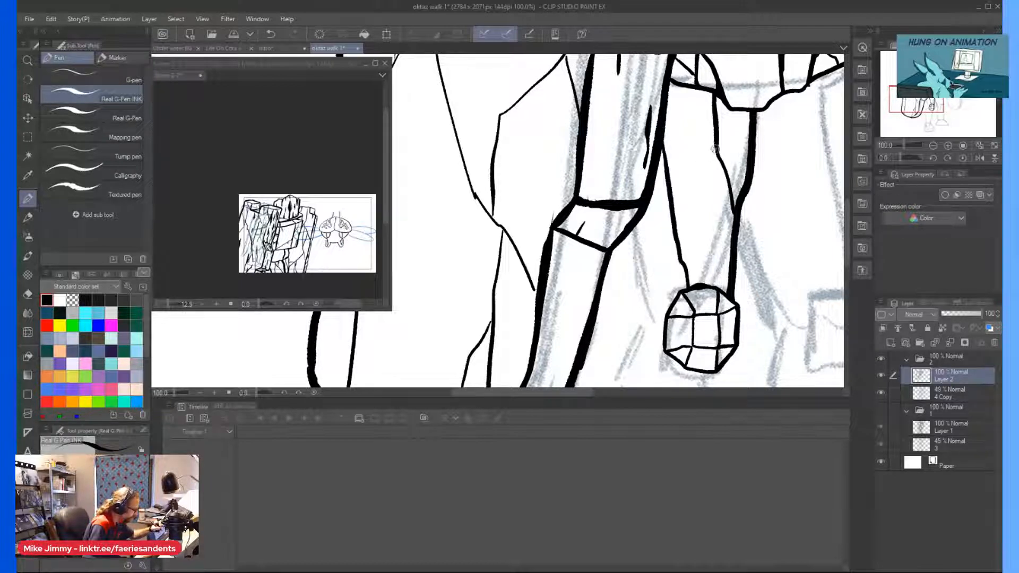
mouse_move(693, 107)
mouse_down()
mouse_move(679, 226)
mouse_move(631, 280)
mouse_up()
drag(625, 228, 640, 327)
Ink the pointed calf plate behind the near shin, thicken its back edge, and join it to the knee.
scroll(552, 218, down, 4)
scroll(581, 249, up, 3)
scroll(585, 240, up, 2)
mouse_move(578, 205)
mouse_down()
mouse_move(584, 214)
mouse_move(603, 210)
mouse_move(561, 254)
mouse_move(557, 322)
mouse_up()
scroll(548, 354, up, 3)
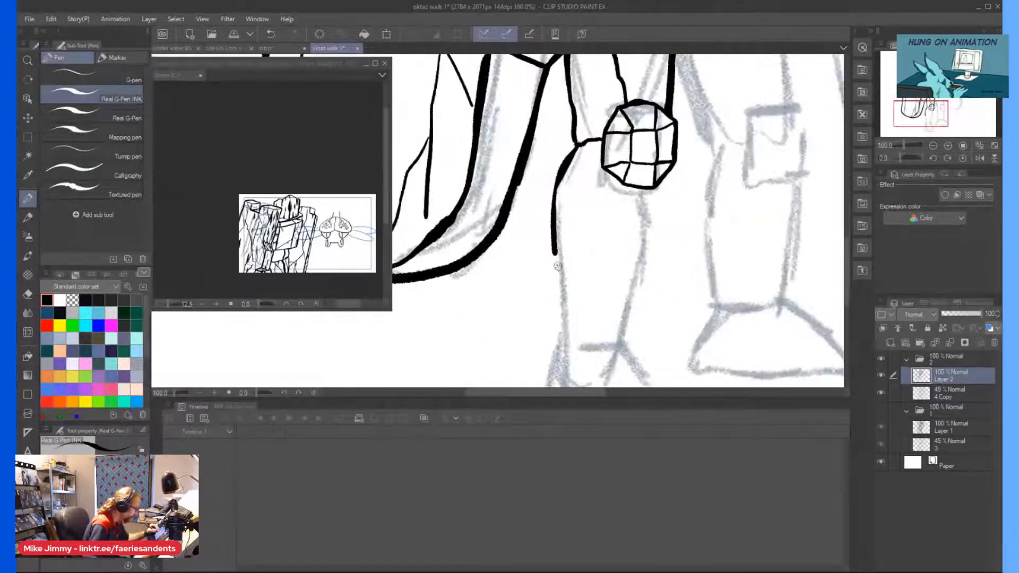
drag(558, 264, 558, 187)
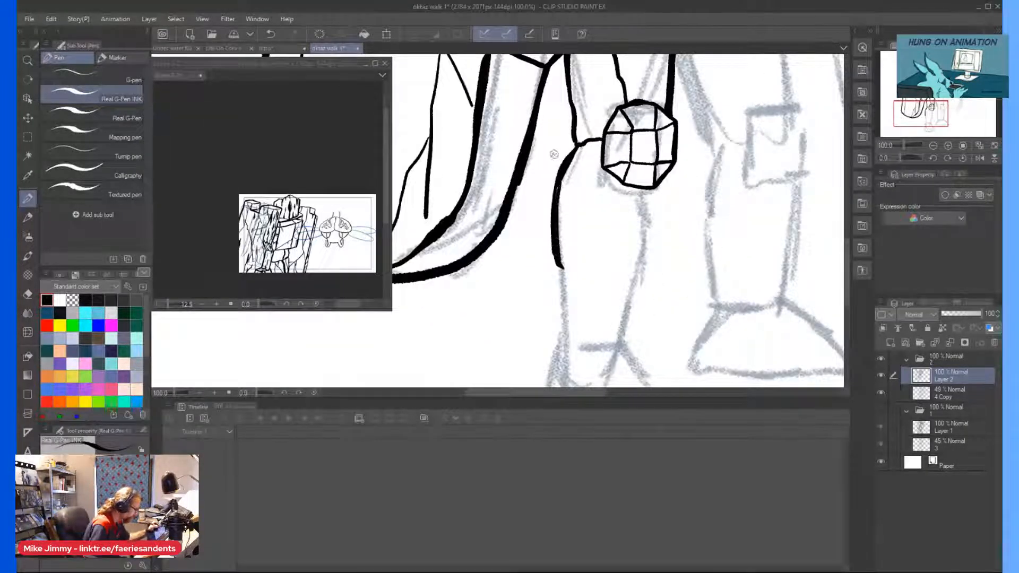
mouse_move(567, 271)
mouse_down()
mouse_move(586, 215)
mouse_move(587, 124)
mouse_up()
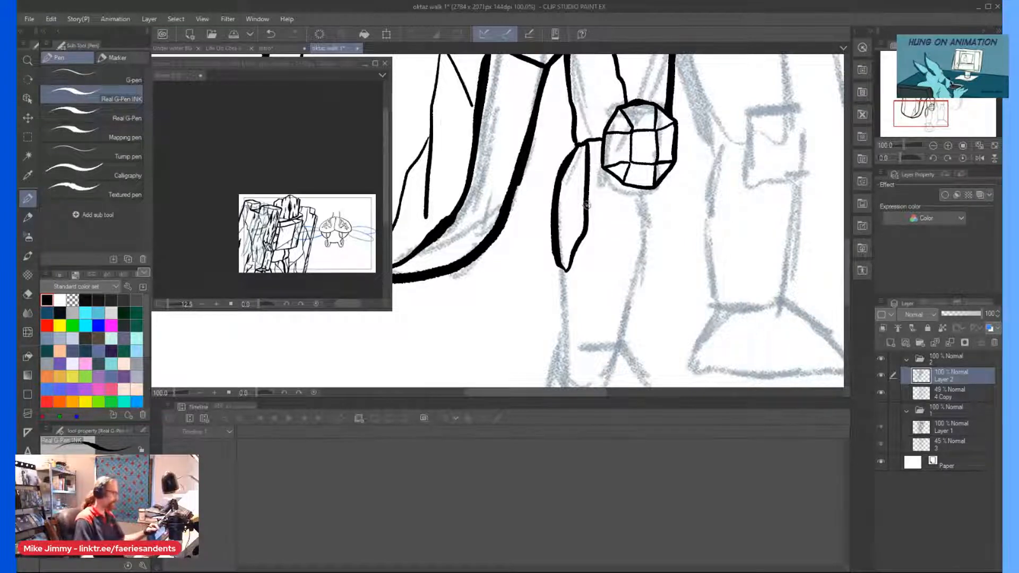
drag(611, 189, 583, 229)
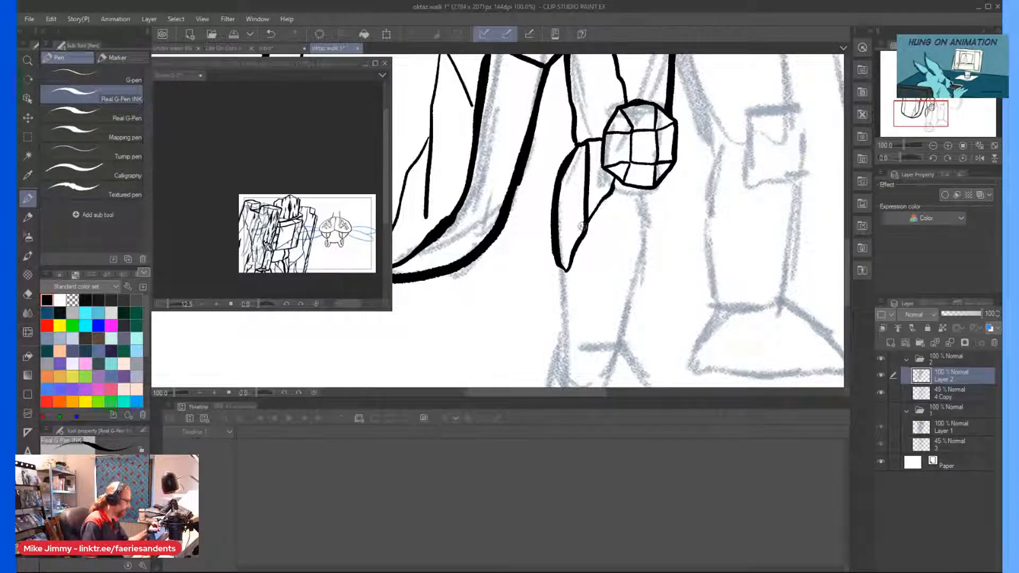
Ink the near shin's front edge from the knee to the ankle and the slanted crease meeting it.
drag(645, 190, 627, 345)
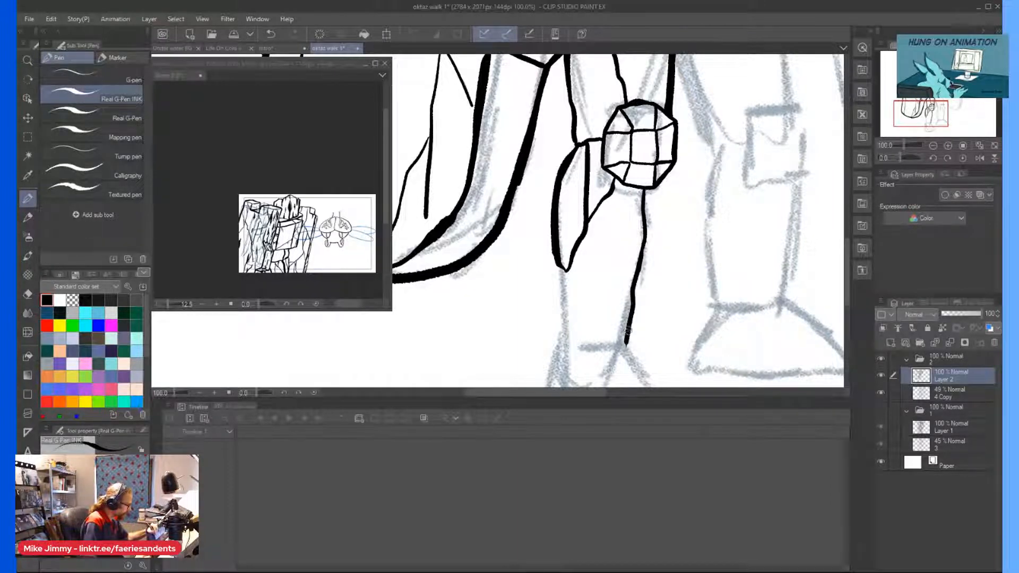
key(ctrl+plus)
key(ctrl+plus)
scroll(599, 301, up, 2)
scroll(571, 255, down, 6)
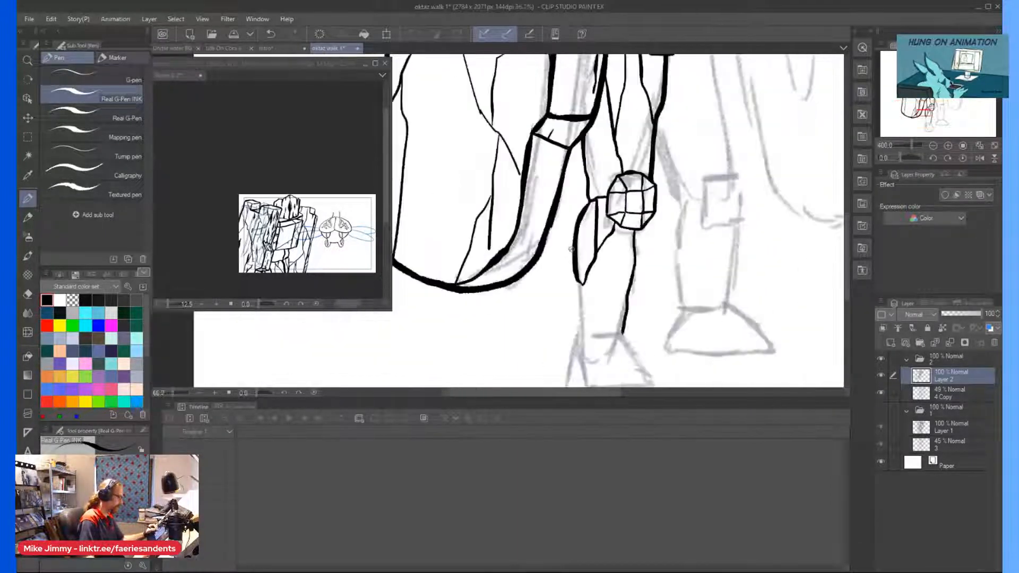
scroll(607, 222, up, 3)
mouse_move(604, 169)
mouse_down()
mouse_move(599, 188)
mouse_move(636, 311)
mouse_up()
scroll(631, 276, down, 3)
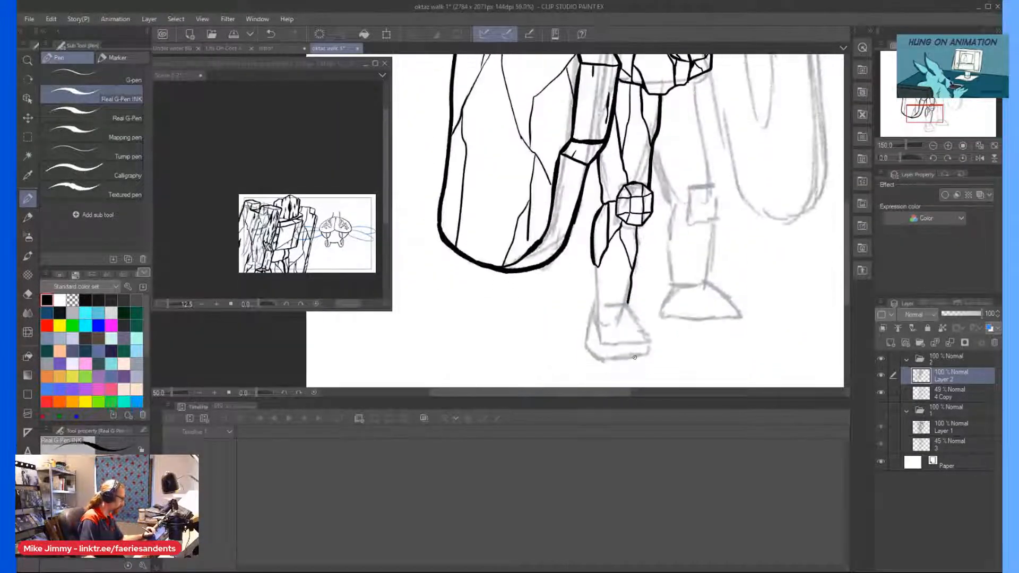
Ink a narrow tapered sliver along the back of the near shin, from the calf plate's tip to the ankle.
scroll(595, 239, up, 2)
scroll(558, 162, up, 2)
mouse_move(550, 160)
mouse_down()
mouse_move(551, 284)
mouse_move(565, 259)
mouse_move(564, 173)
mouse_up()
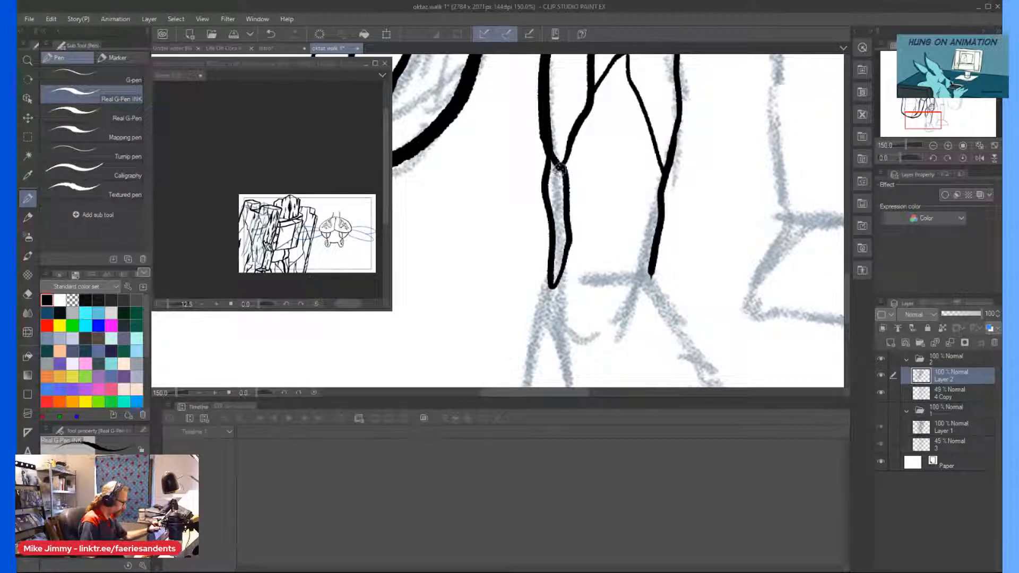
Ink the near foot's outline with ankle line, heel facet and a heavy sole, then thicken the heel edge.
scroll(564, 259, down, 3)
scroll(563, 259, up, 1)
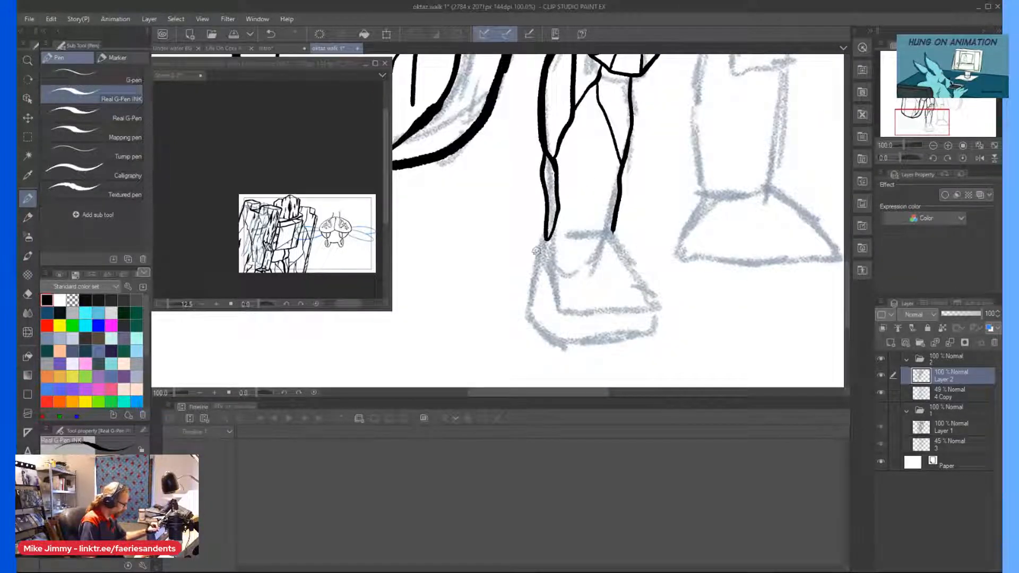
mouse_move(539, 243)
mouse_down()
mouse_move(529, 271)
mouse_move(545, 318)
mouse_move(563, 335)
mouse_up()
mouse_move(522, 290)
mouse_down()
mouse_move(524, 317)
mouse_move(563, 356)
mouse_up()
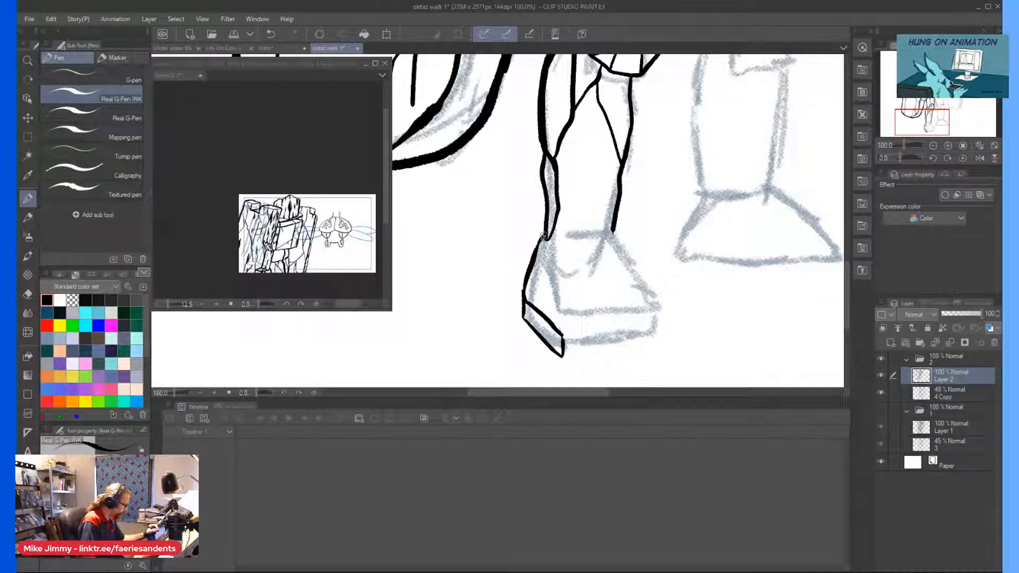
mouse_move(620, 206)
mouse_down()
mouse_move(625, 232)
mouse_move(548, 239)
mouse_move(596, 229)
mouse_move(626, 242)
mouse_move(662, 304)
mouse_move(663, 334)
mouse_move(558, 356)
mouse_move(664, 334)
mouse_up()
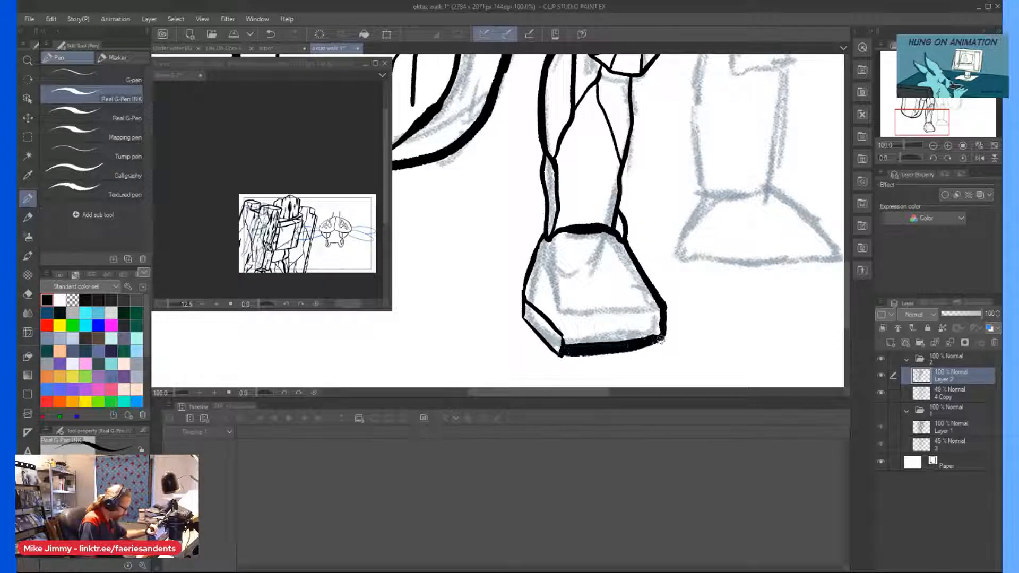
mouse_move(563, 354)
mouse_down()
mouse_move(525, 322)
mouse_move(557, 350)
mouse_move(527, 319)
mouse_move(536, 249)
mouse_move(518, 315)
mouse_move(528, 273)
mouse_up()
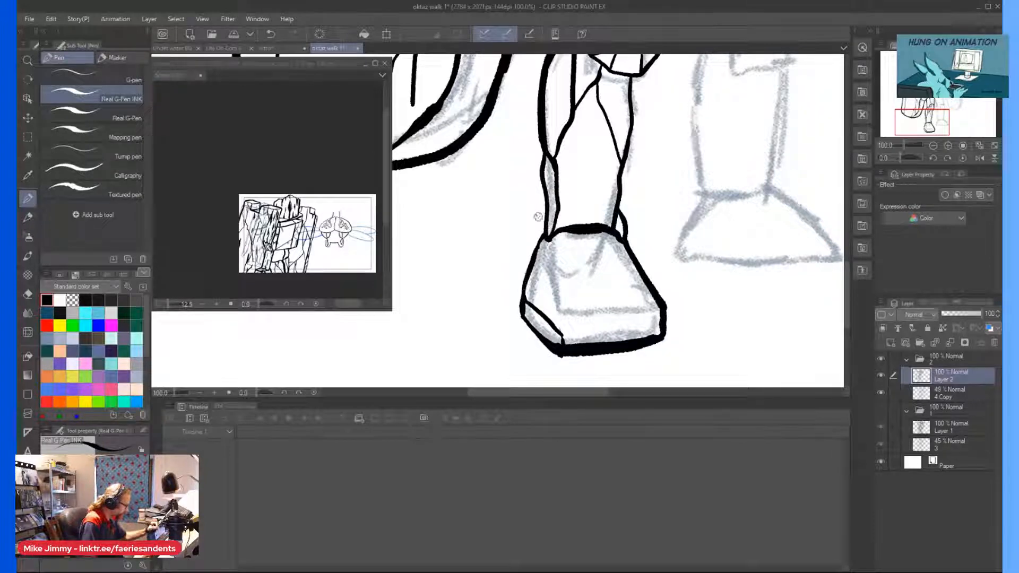
Ink the near foot's side corner edge and the thickened line separating the toe face from the sole.
drag(546, 236, 563, 351)
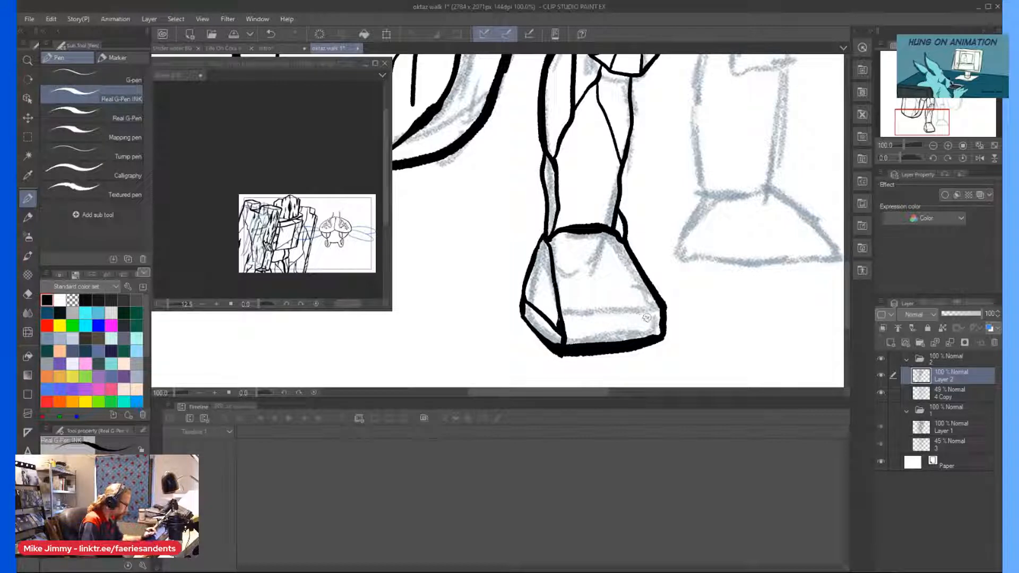
drag(653, 316, 564, 332)
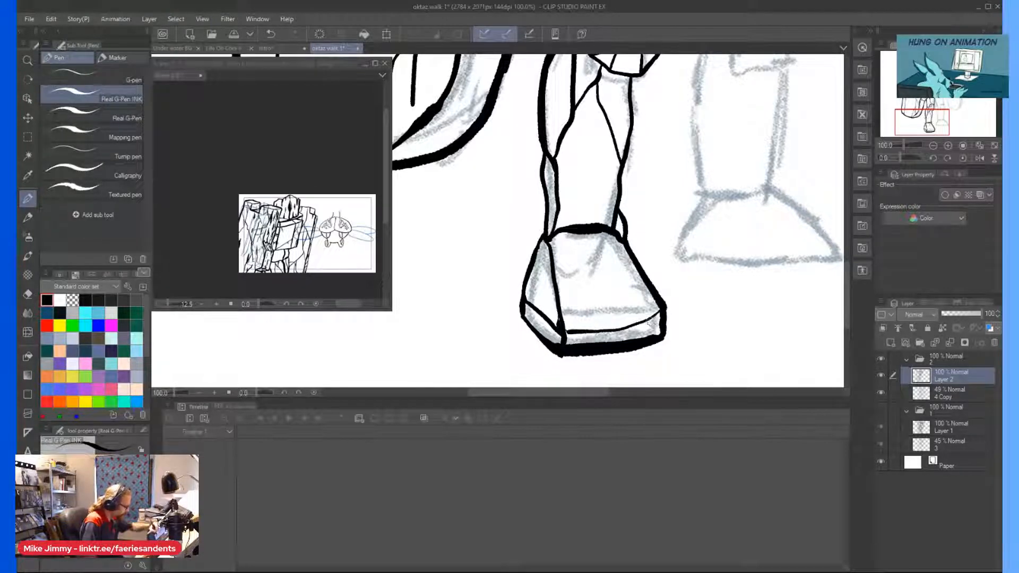
mouse_move(663, 309)
mouse_down()
mouse_move(629, 326)
mouse_move(564, 333)
mouse_up()
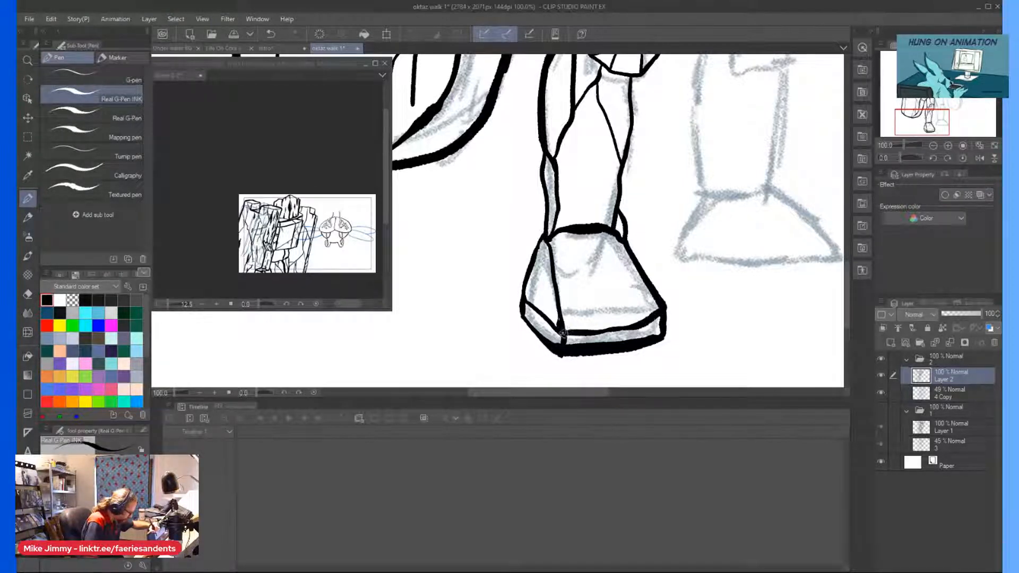
Add a crack along the near foot's front edge and a branching crack on its heel face.
drag(630, 275, 638, 323)
scroll(637, 292, down, 2)
scroll(586, 283, up, 3)
drag(606, 280, 589, 330)
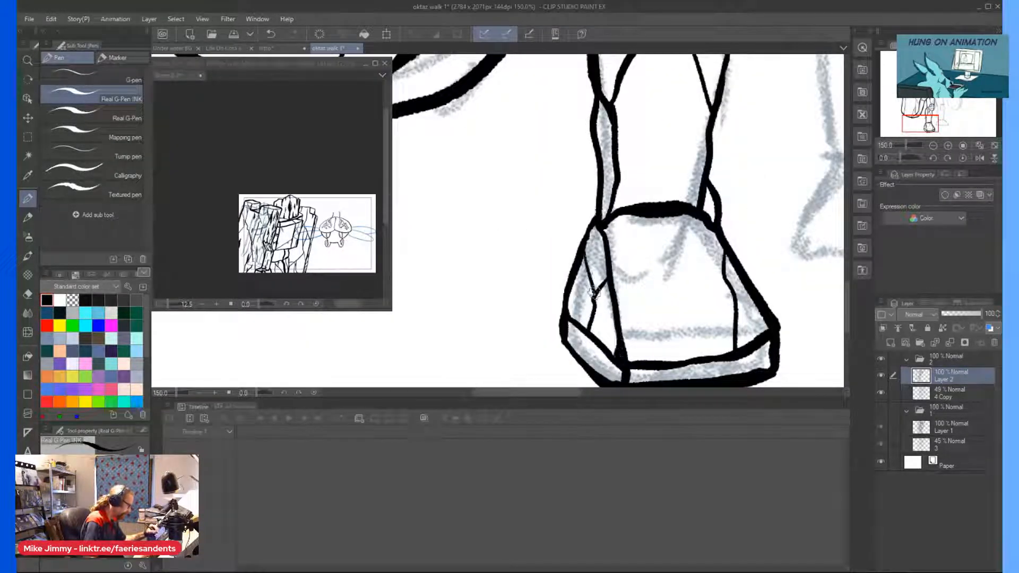
Compare the near foot with the inked drawing in folder 1, hide that folder again, and ink a crack across the foot's top face.
scroll(595, 277, down, 3)
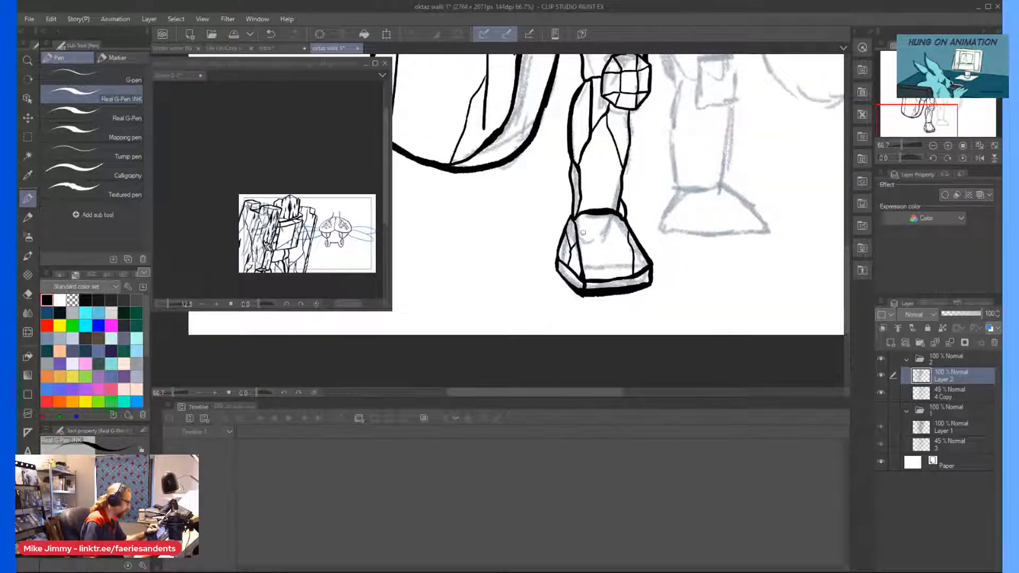
scroll(584, 226, up, 3)
click(881, 410)
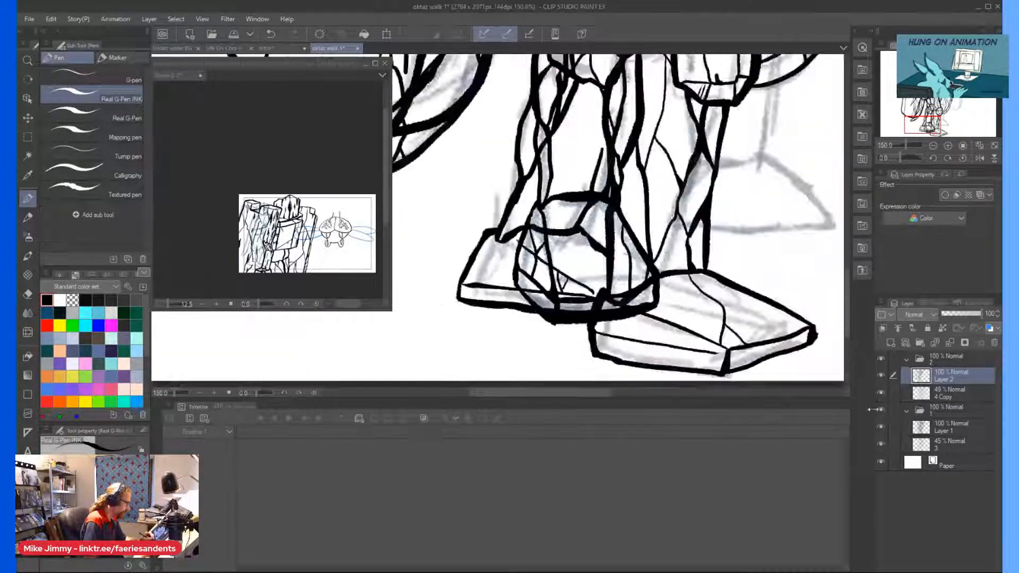
key(ctrl+minus)
click(881, 410)
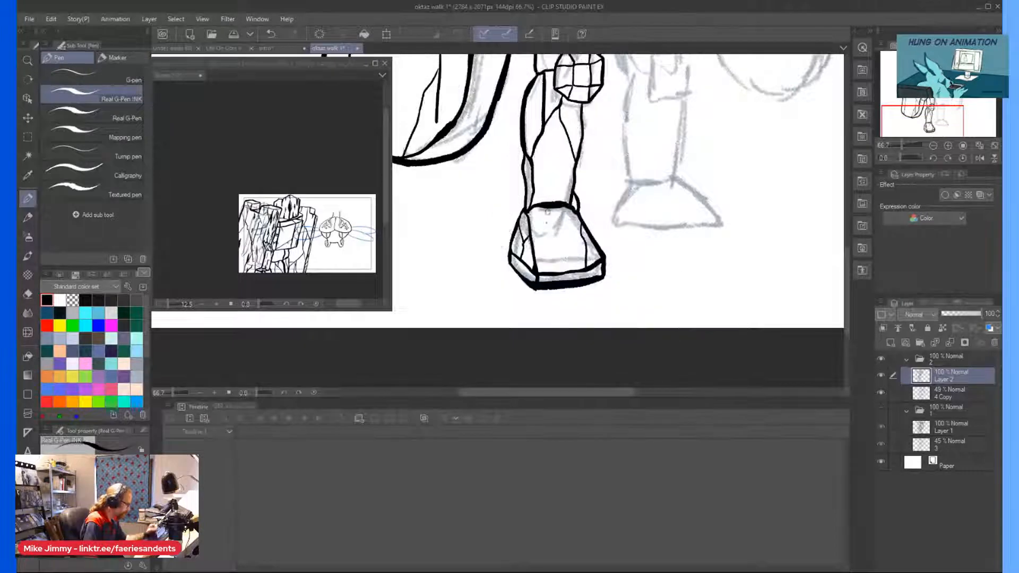
key(ctrl+plus)
key(ctrl+plus)
mouse_move(603, 189)
mouse_down()
mouse_move(605, 242)
mouse_move(543, 276)
mouse_move(522, 315)
mouse_move(534, 314)
mouse_up()
Save the walk drawing.
scroll(499, 148, down, 3)
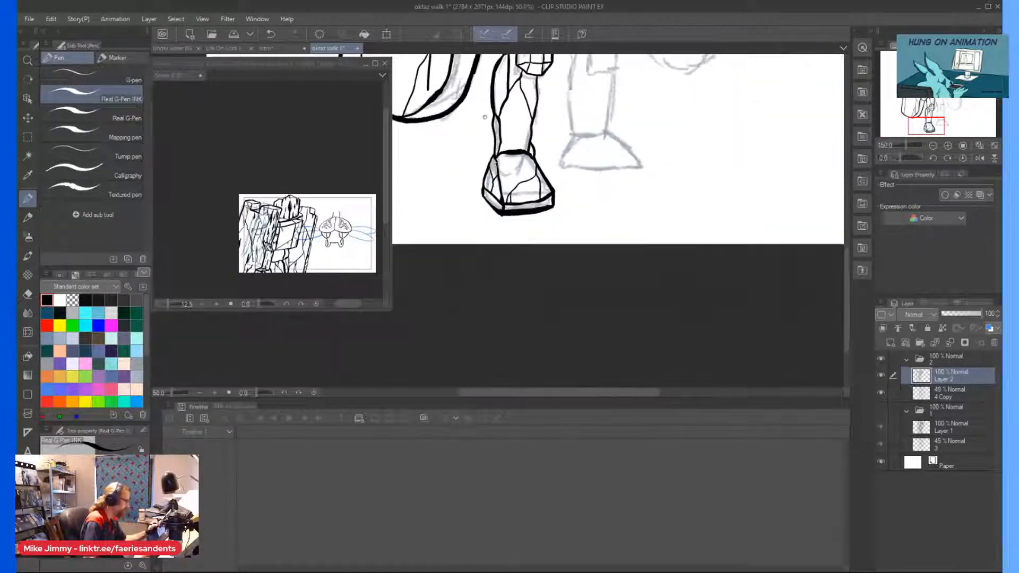
scroll(485, 117, up, 5)
scroll(550, 138, up, 1)
key(ctrl+s)
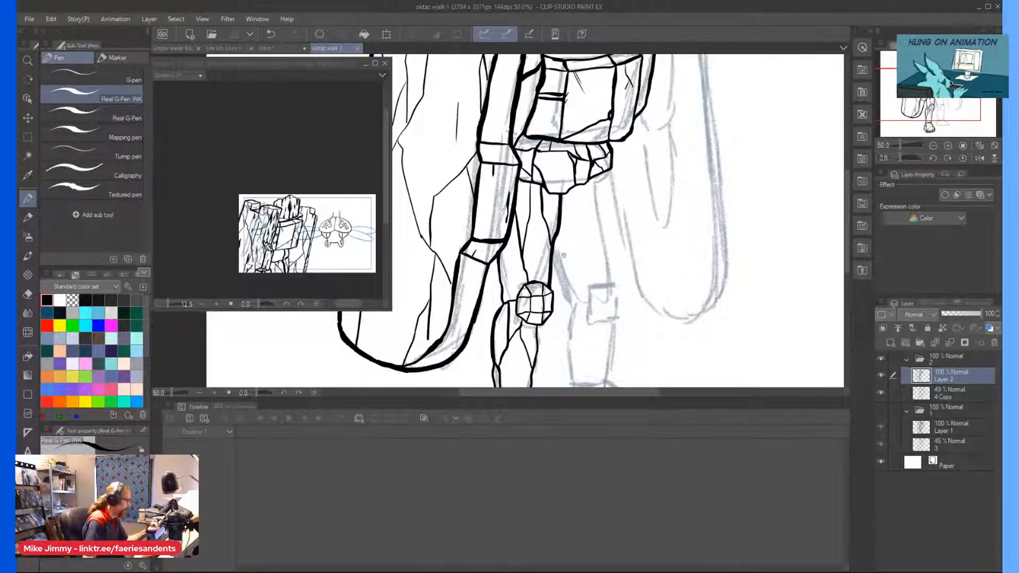
Ink the outer thigh contour of the far leg from the pelvis down to the knee.
scroll(564, 257, up, 2)
mouse_move(615, 114)
mouse_down()
mouse_move(639, 164)
mouse_move(661, 335)
mouse_up()
scroll(660, 335, down, 4)
scroll(645, 327, up, 2)
scroll(656, 276, up, 2)
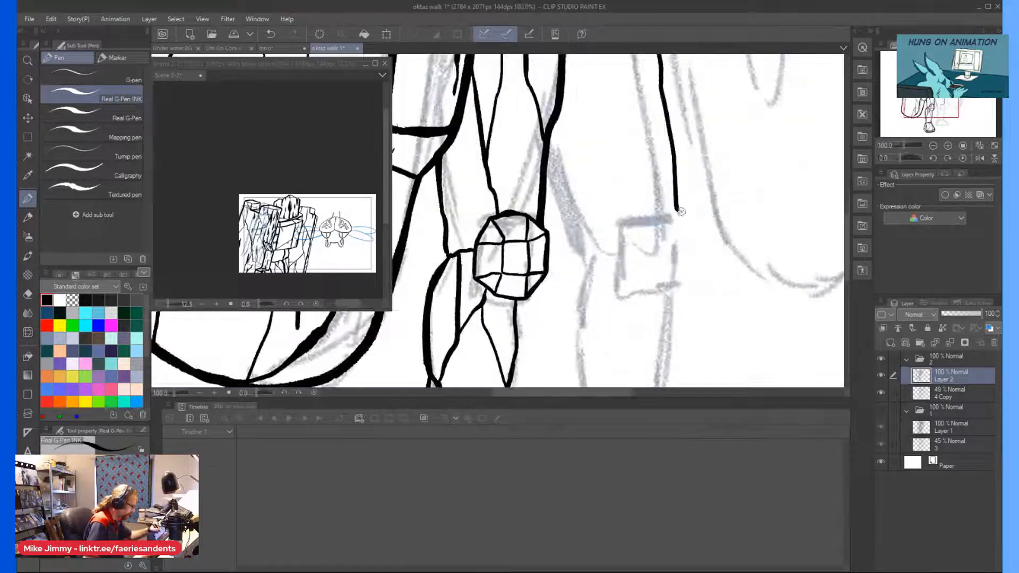
Ink the far leg's tapered kneecap block with its top facets and inner edge lines.
mouse_move(669, 208)
mouse_down()
mouse_move(649, 227)
mouse_move(683, 212)
mouse_move(694, 235)
mouse_move(689, 216)
mouse_move(673, 311)
mouse_up()
drag(648, 227, 659, 311)
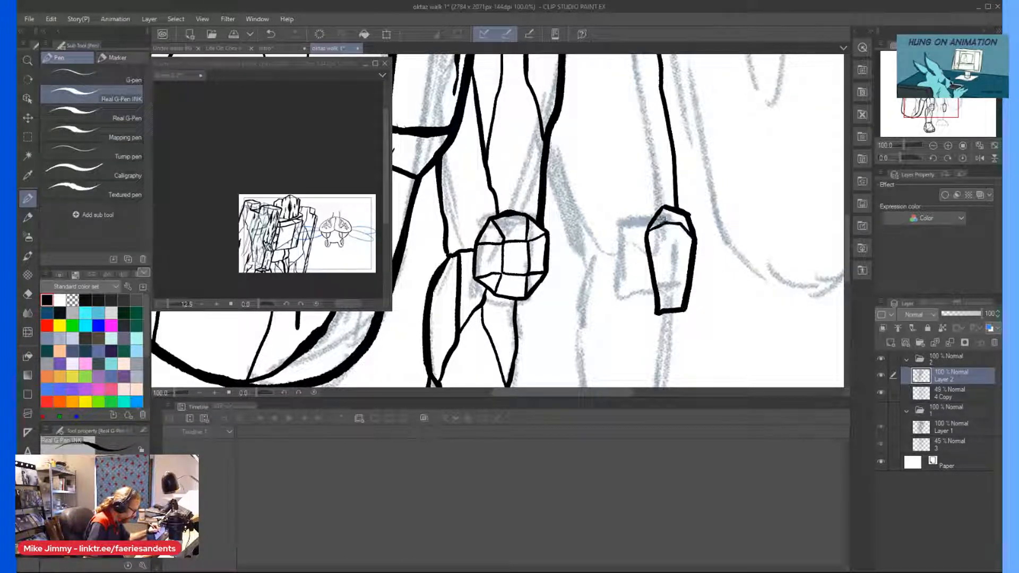
drag(667, 226, 658, 309)
drag(681, 225, 686, 291)
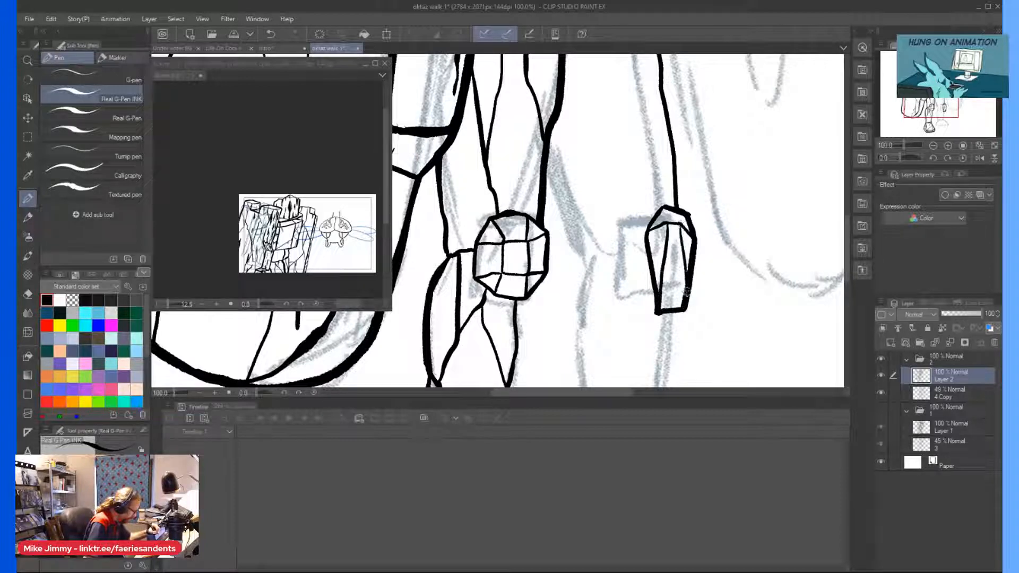
drag(663, 208, 668, 225)
Ink the branching plane line inside the far thigh and the thigh's inner edge running down to the knee.
scroll(647, 174, down, 2)
scroll(617, 87, up, 2)
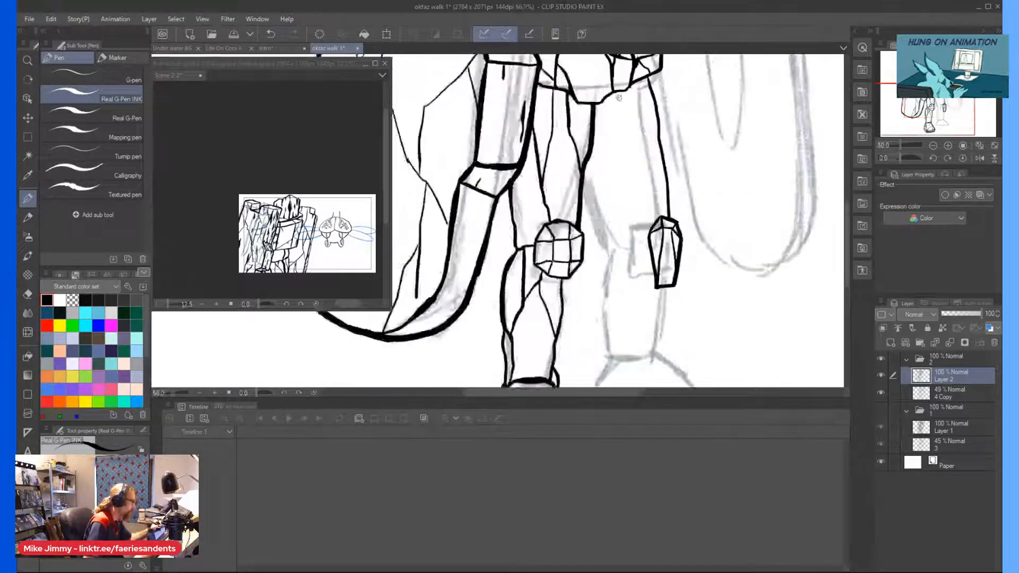
mouse_move(618, 89)
mouse_down()
mouse_move(646, 155)
mouse_move(677, 176)
mouse_move(654, 172)
mouse_move(669, 264)
mouse_up()
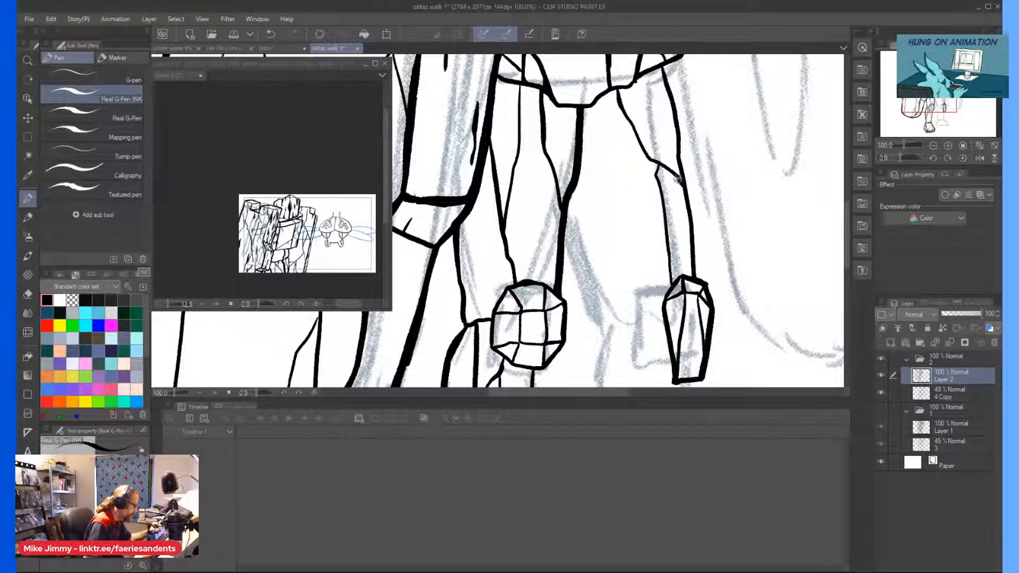
mouse_move(563, 231)
mouse_down()
mouse_move(581, 292)
mouse_move(611, 336)
mouse_up()
scroll(610, 335, down, 4)
scroll(555, 354, up, 2)
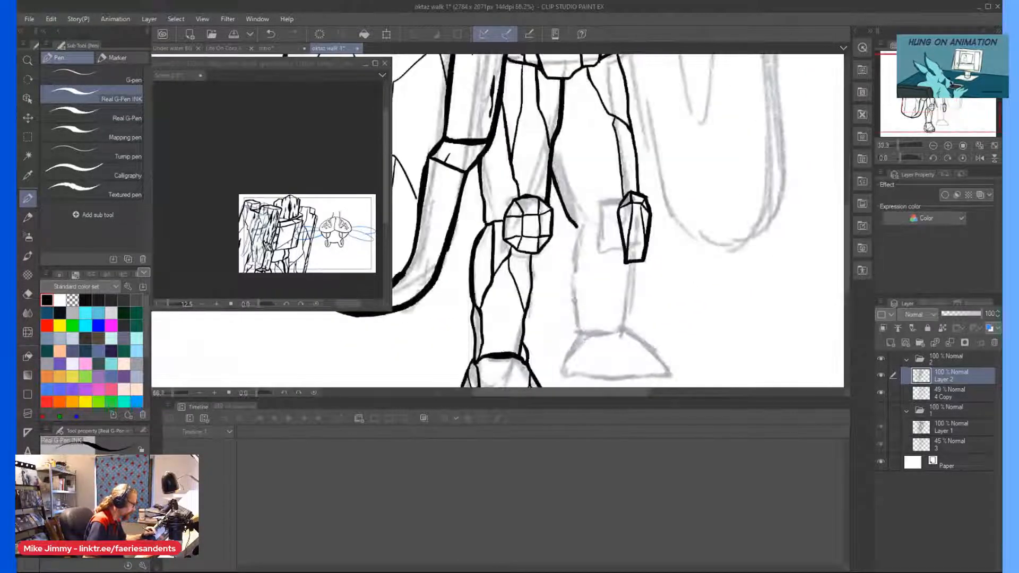
Ink the far leg's pointed calf plate, the curve joining it to the kneecap, and the shin line down to the ankle.
mouse_move(597, 206)
mouse_down()
mouse_move(567, 263)
mouse_move(579, 303)
mouse_move(587, 266)
mouse_up()
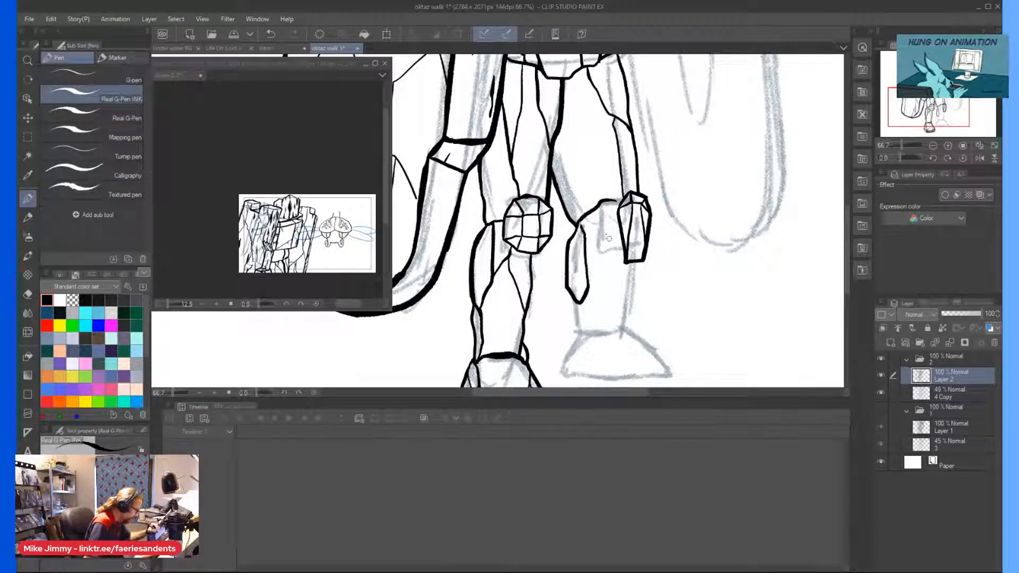
scroll(612, 250, up, 4)
scroll(572, 200, down, 3)
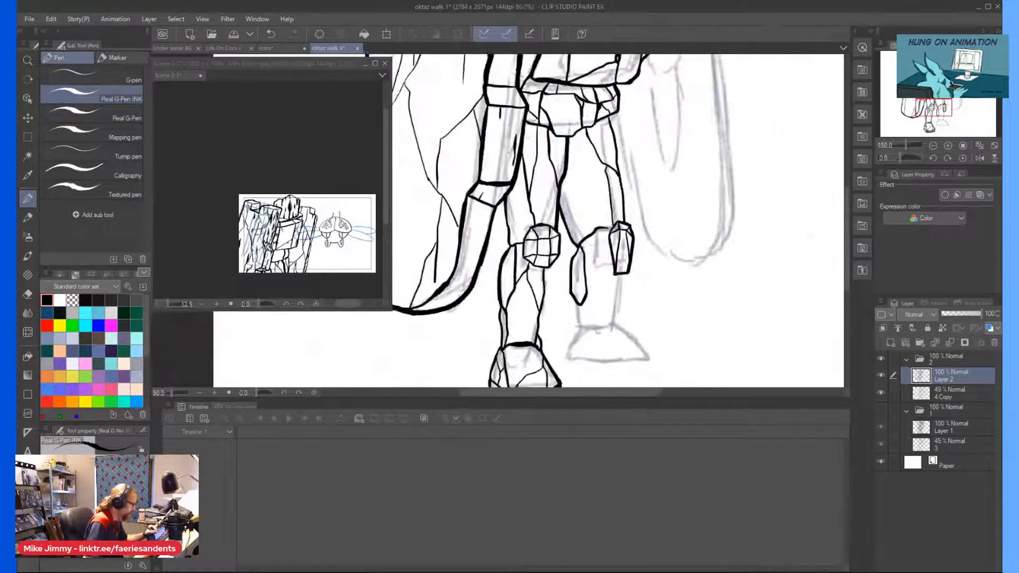
scroll(572, 200, up, 1)
mouse_move(581, 133)
mouse_down()
mouse_move(582, 197)
mouse_move(565, 262)
mouse_move(580, 268)
mouse_move(589, 327)
mouse_up()
Ink the outer edge of the far shin from the kneecap to the ankle, with a second line doubling its upper part.
scroll(600, 318, down, 2)
scroll(612, 275, up, 2)
drag(616, 200, 614, 311)
scroll(612, 261, down, 2)
scroll(592, 267, up, 2)
drag(629, 196, 619, 306)
Ink the far foot's sloping top contour and the outline of its heel-side face with the dividing corner edge.
scroll(533, 211, down, 2)
scroll(533, 212, up, 2)
mouse_move(608, 230)
mouse_down()
mouse_move(567, 230)
mouse_move(605, 229)
mouse_move(643, 264)
mouse_move(669, 315)
mouse_up()
drag(554, 232, 573, 306)
mouse_move(553, 230)
mouse_down()
mouse_move(537, 221)
mouse_move(511, 281)
mouse_move(565, 307)
mouse_up()
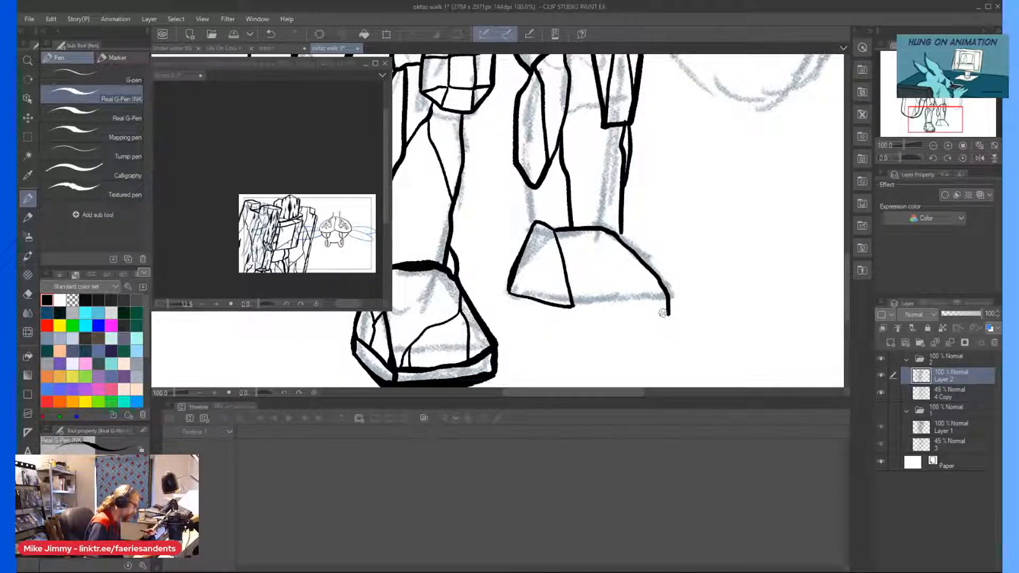
Ink the far foot's lower toe-face edge and the sole band beneath it, adding a small crack at the corner.
drag(670, 315, 575, 317)
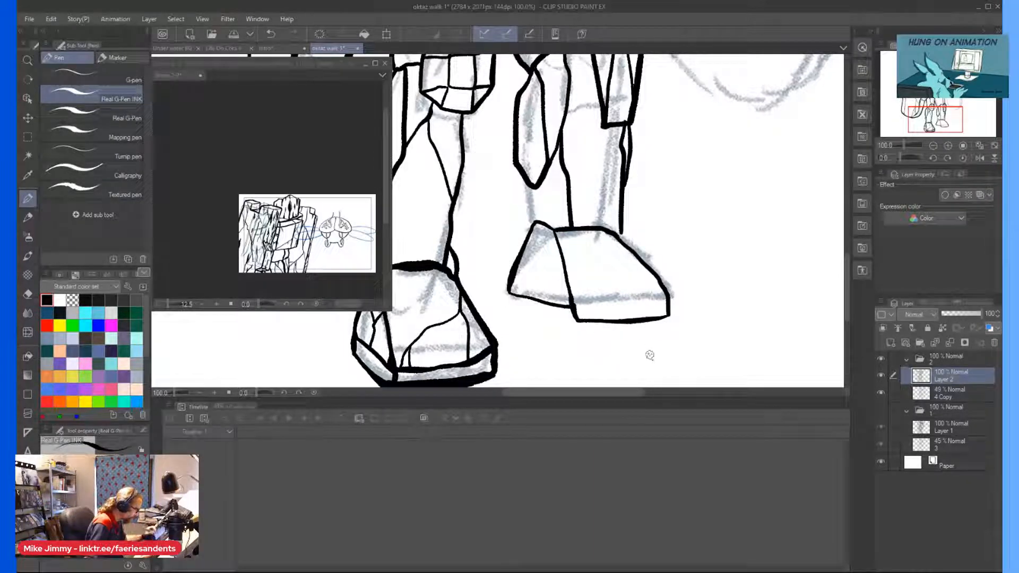
mouse_move(668, 317)
mouse_down()
mouse_move(670, 328)
mouse_move(575, 333)
mouse_move(512, 310)
mouse_up()
key(ctrl+z)
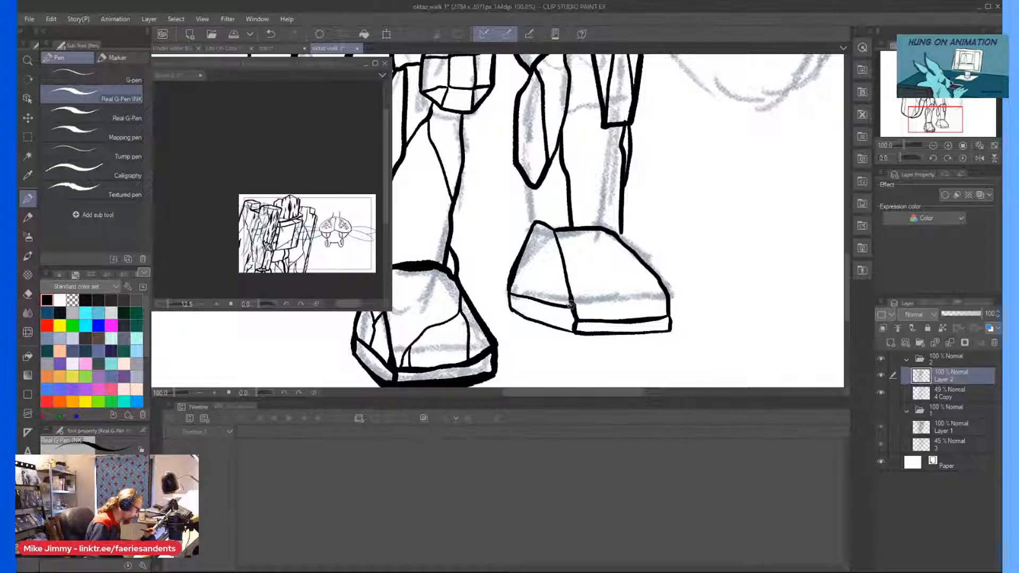
drag(597, 318, 600, 320)
scroll(483, 341, down, 1)
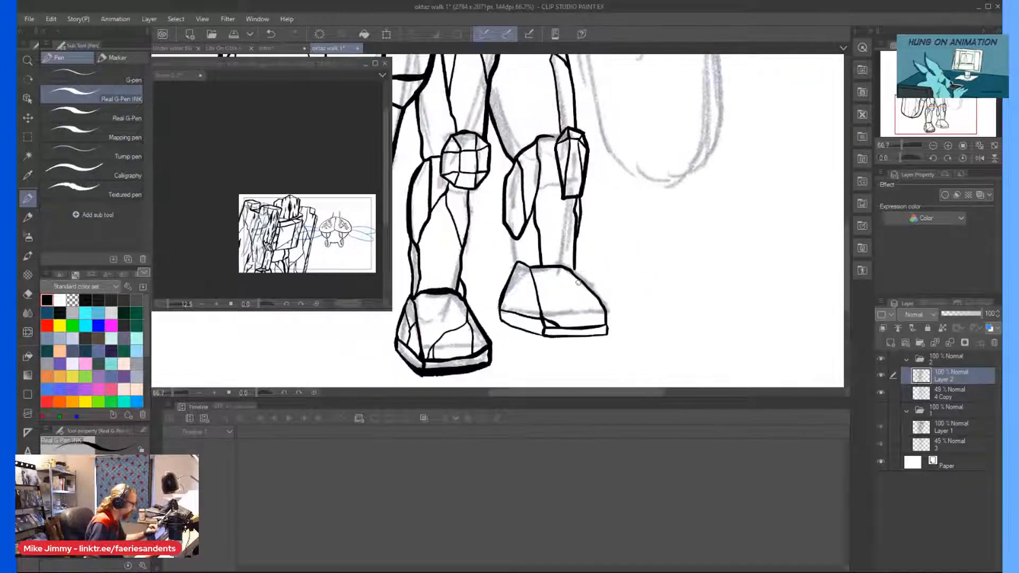
scroll(578, 282, up, 1)
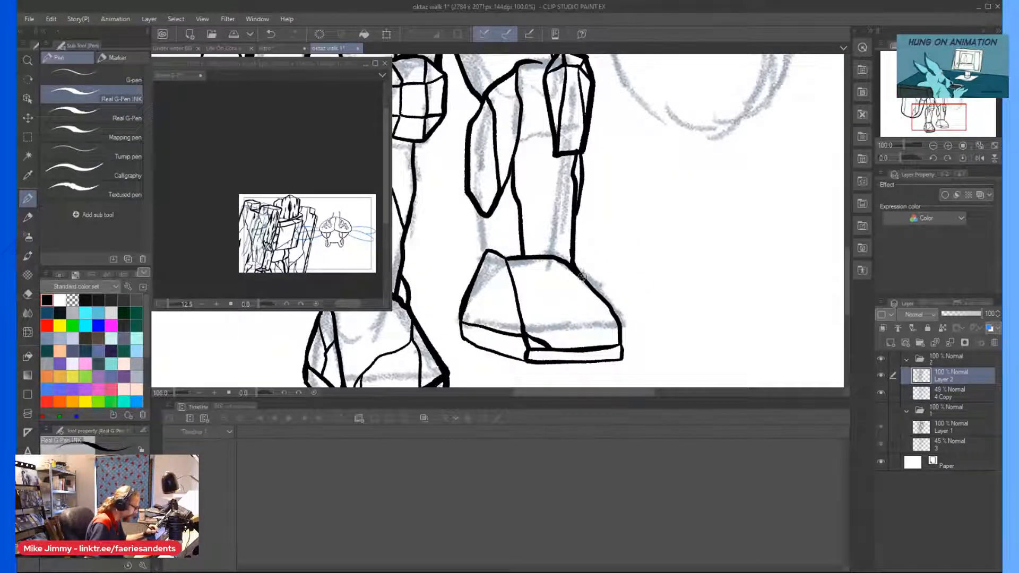
Ink a thick back edge linking the far calf plate to the top of the far foot.
scroll(445, 176, up, 1)
drag(453, 139, 457, 228)
drag(459, 165, 464, 199)
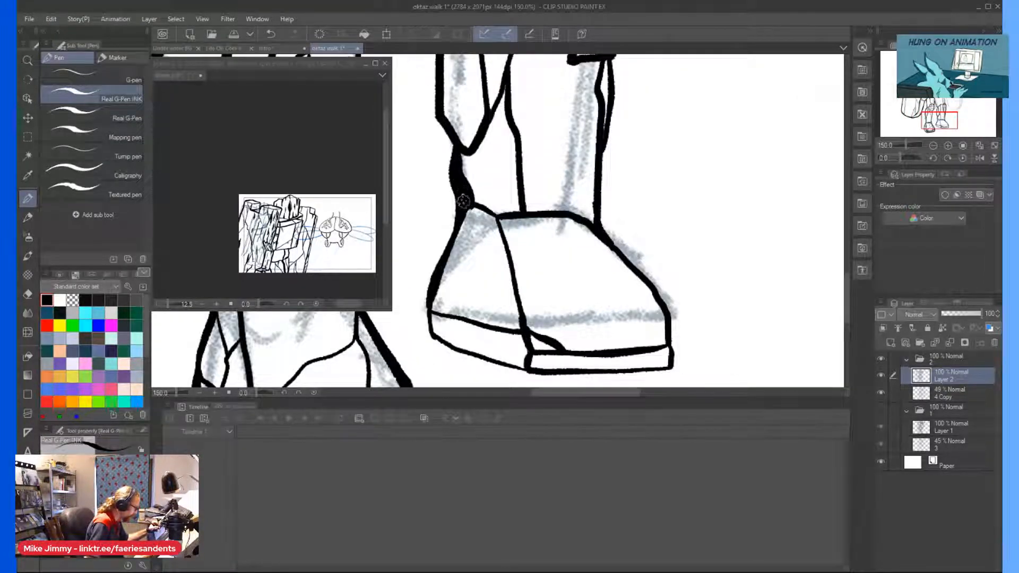
Ink the far arm's arched shoulder top beside the head and the inner line dropping to the torso.
scroll(453, 173, down, 3)
scroll(462, 186, down, 2)
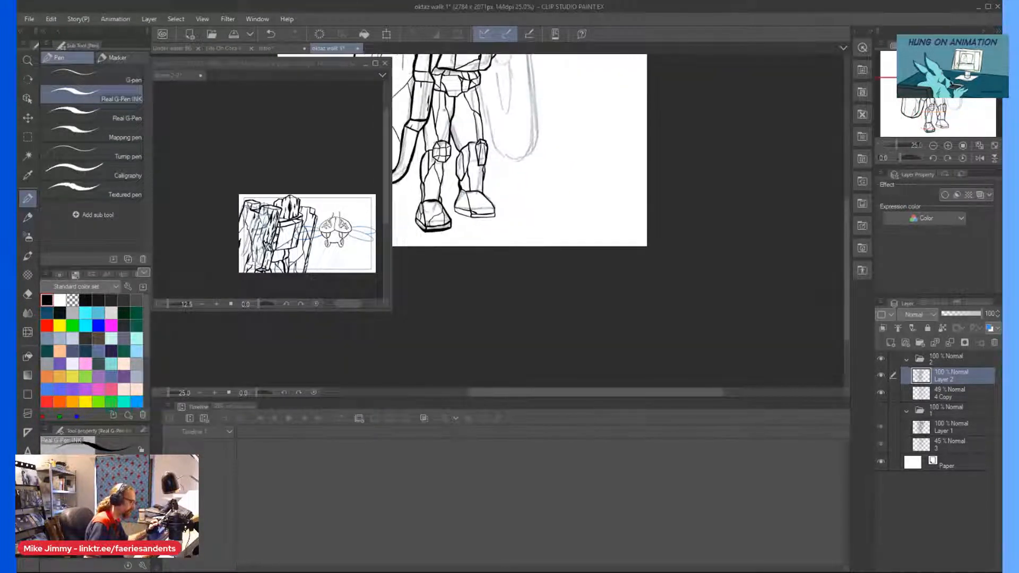
drag(461, 186, 462, 241)
scroll(497, 222, up, 2)
scroll(497, 222, down, 1)
scroll(602, 162, up, 4)
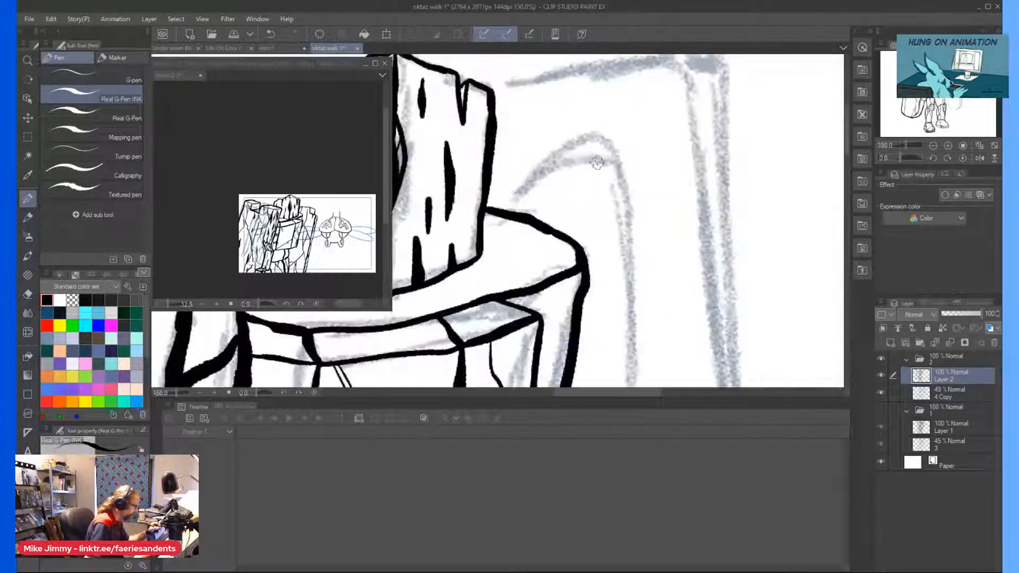
mouse_move(603, 162)
mouse_down()
mouse_move(552, 130)
mouse_move(528, 149)
mouse_move(507, 193)
mouse_up()
drag(525, 150, 551, 222)
Ink the outer edge of the far upper arm down from the shoulder, undoing a stray stroke.
scroll(551, 217, down, 4)
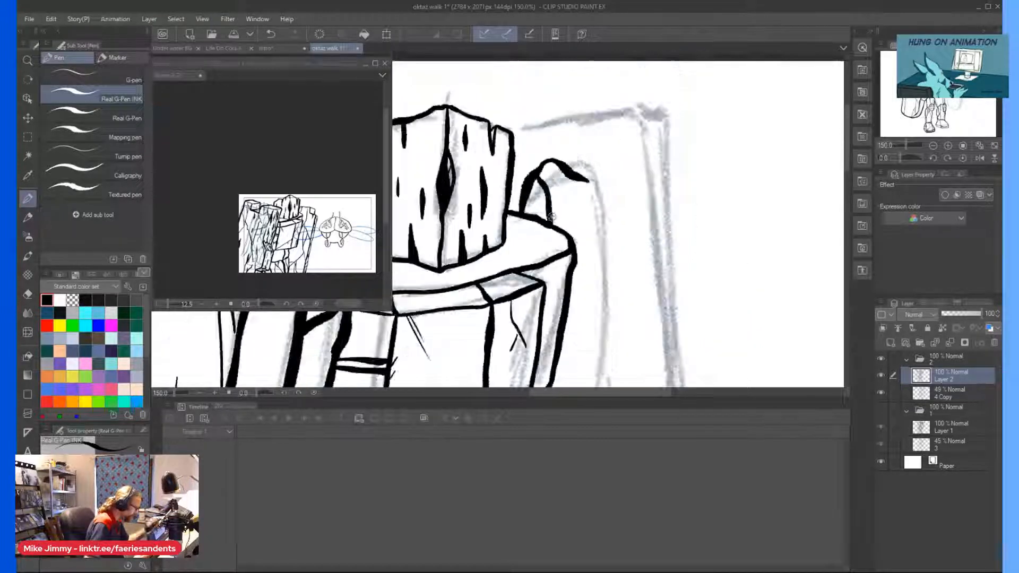
scroll(561, 136, up, 2)
scroll(562, 136, up, 1)
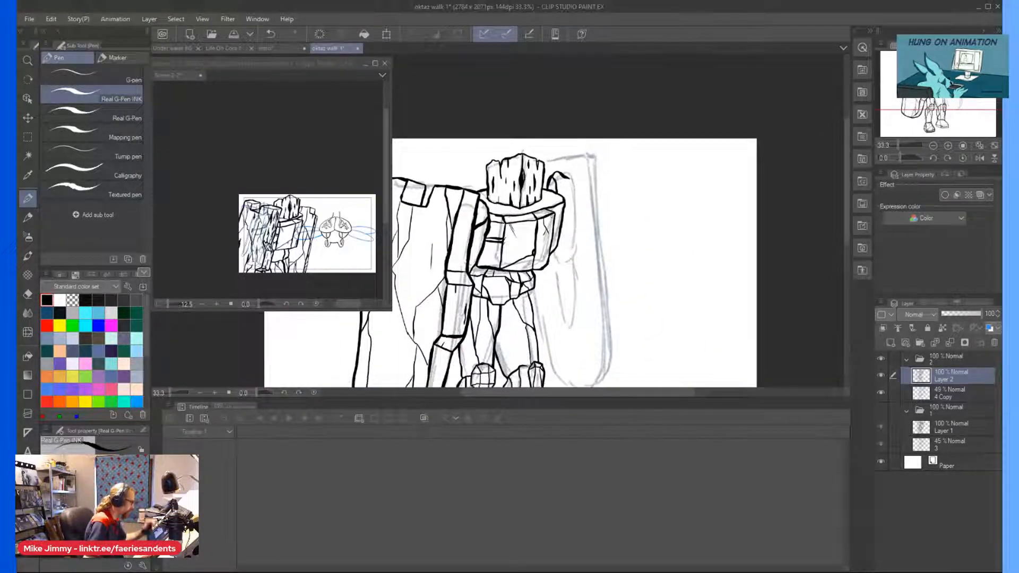
scroll(562, 135, up, 1)
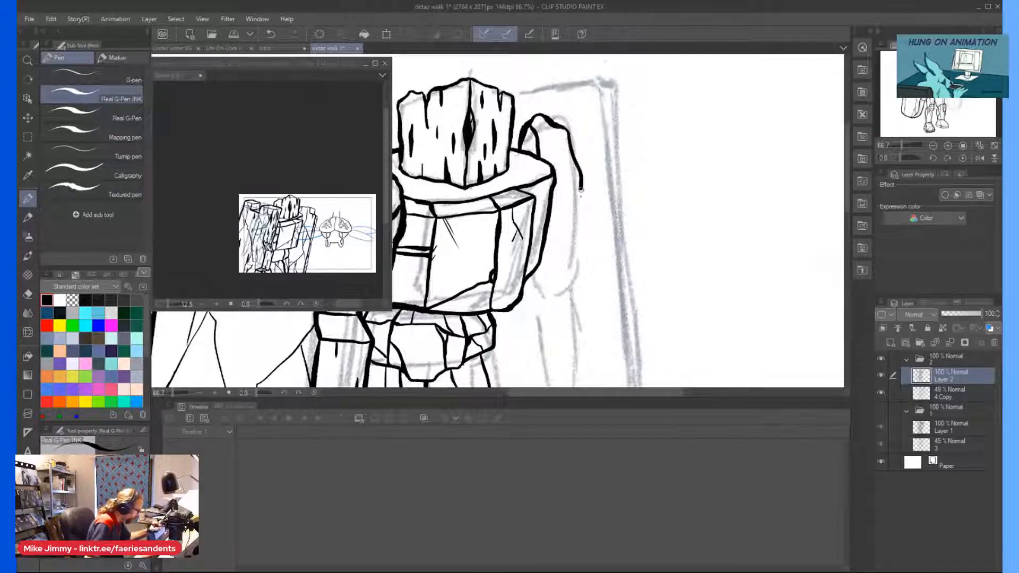
key(ctrl+z)
Ink the far arm's six-sided elbow block and divide it with inner facet lines.
mouse_move(574, 263)
mouse_down()
mouse_move(548, 255)
mouse_move(581, 279)
mouse_move(540, 305)
mouse_up()
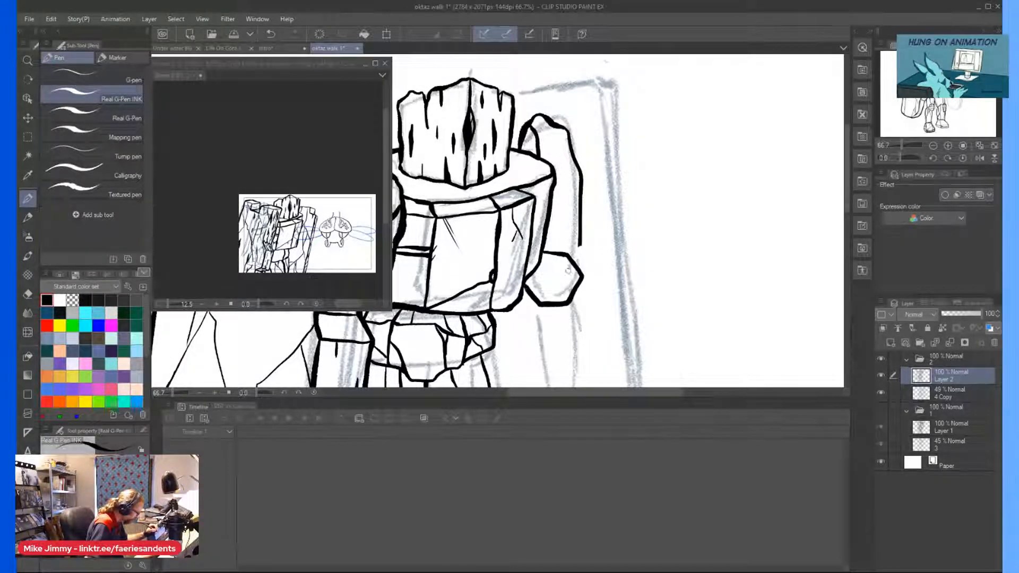
scroll(554, 267, up, 2)
mouse_move(584, 278)
mouse_down()
mouse_move(555, 264)
mouse_move(566, 310)
mouse_up()
mouse_move(557, 266)
mouse_down()
mouse_move(520, 264)
mouse_move(554, 266)
mouse_move(519, 319)
mouse_move(513, 275)
mouse_up()
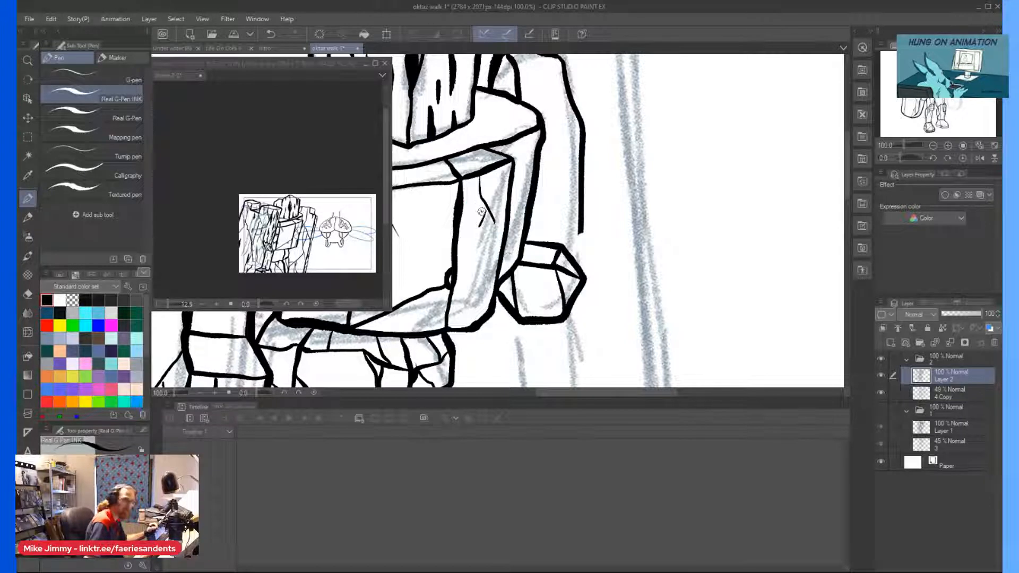
Extend the far upper arm's outer edge to the elbow block and add a diagonal plane line inside the arm.
scroll(579, 237, up, 1)
drag(582, 226, 581, 262)
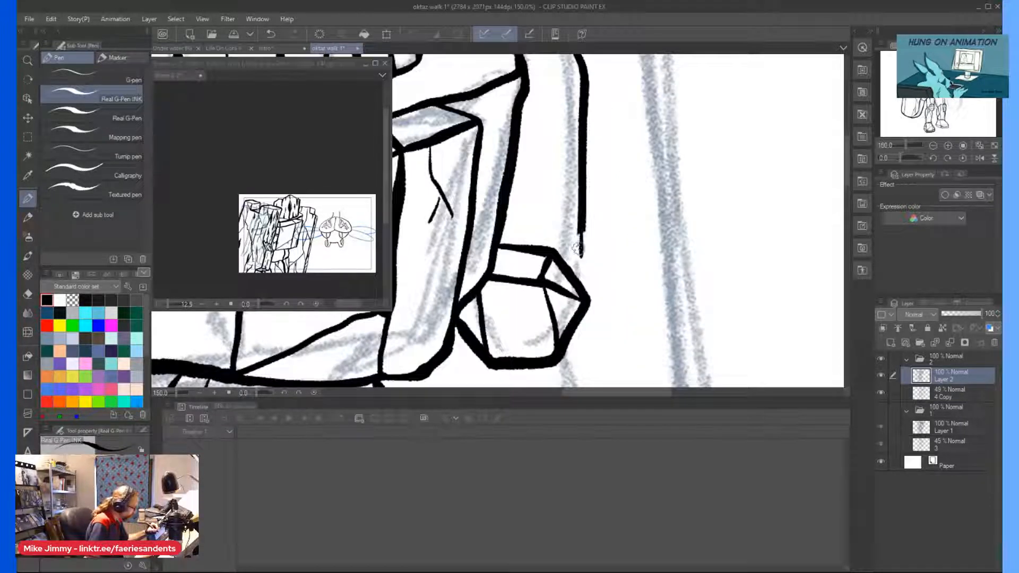
scroll(568, 213, down, 1)
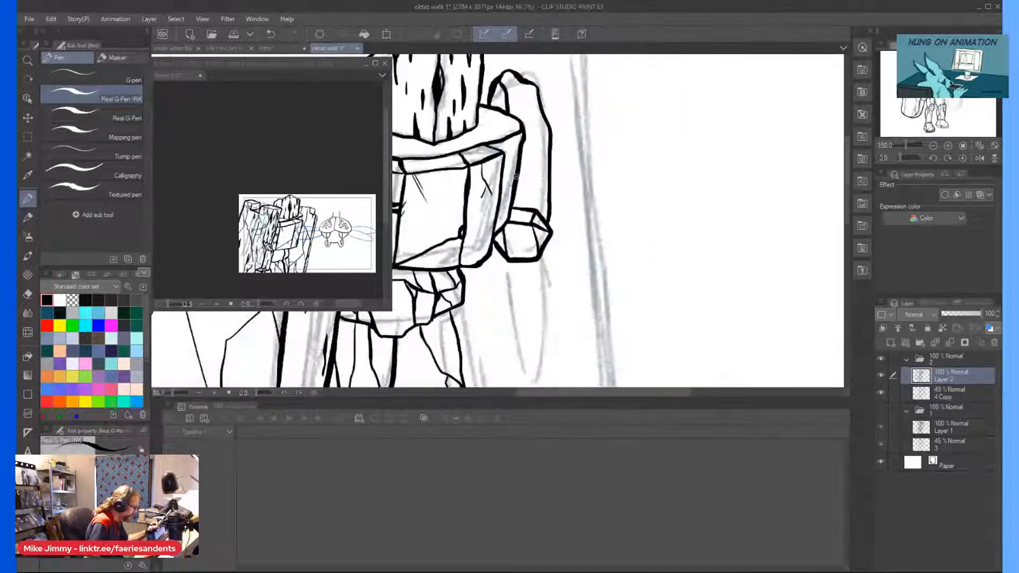
drag(563, 159, 528, 239)
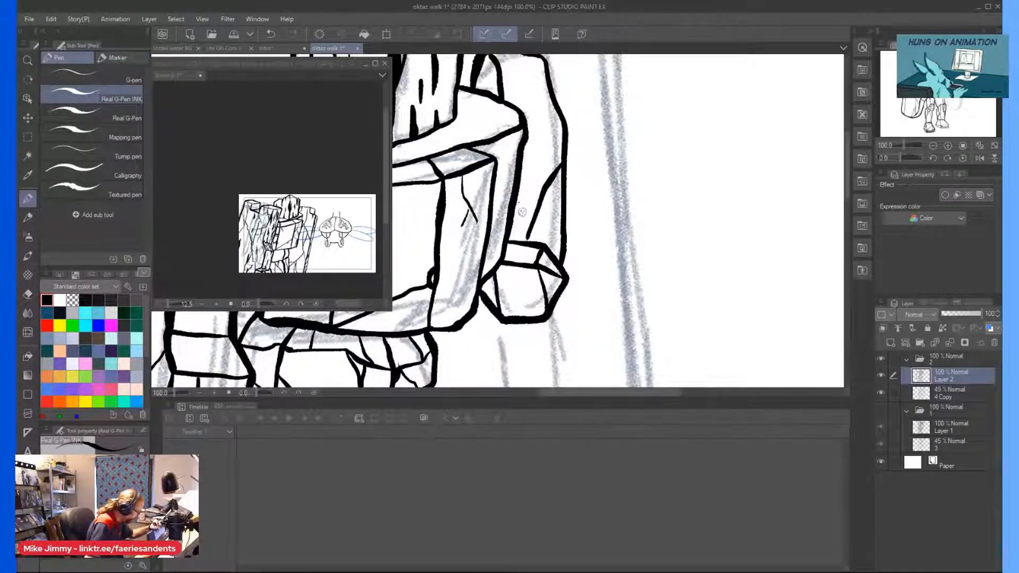
scroll(528, 238, up, 2)
drag(581, 285, 515, 275)
Ink the small wedge below the far elbow and the tapering forearm outline down to the wrist.
scroll(470, 234, down, 2)
scroll(485, 339, up, 2)
drag(478, 189, 483, 220)
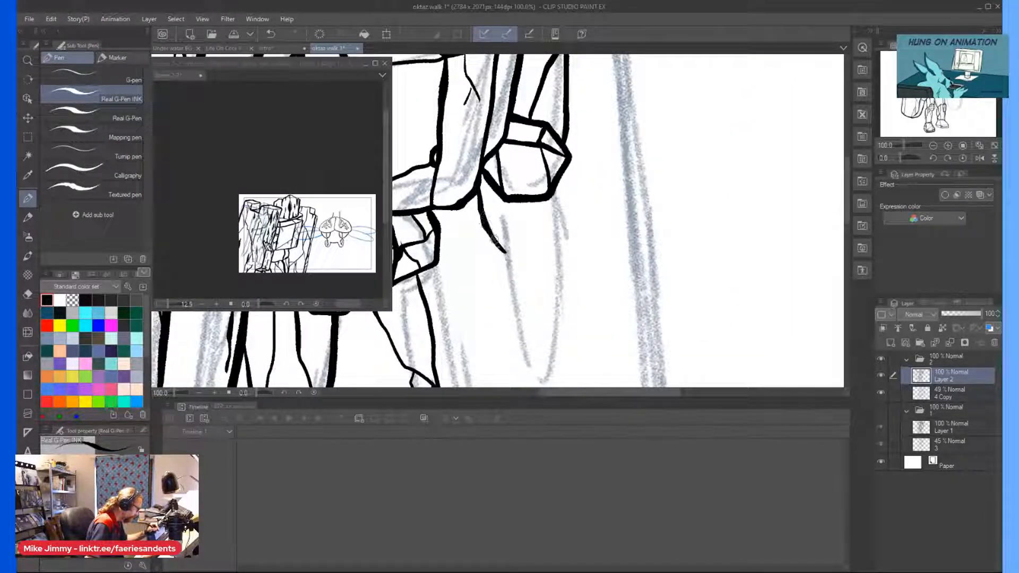
scroll(507, 248, down, 2)
scroll(488, 209, up, 2)
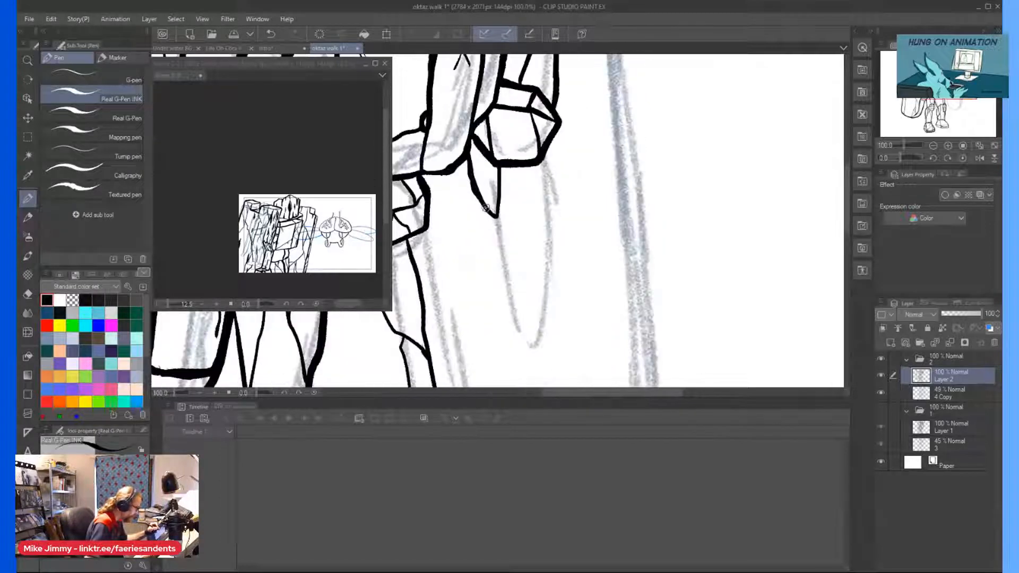
drag(498, 261, 528, 342)
drag(552, 135, 561, 323)
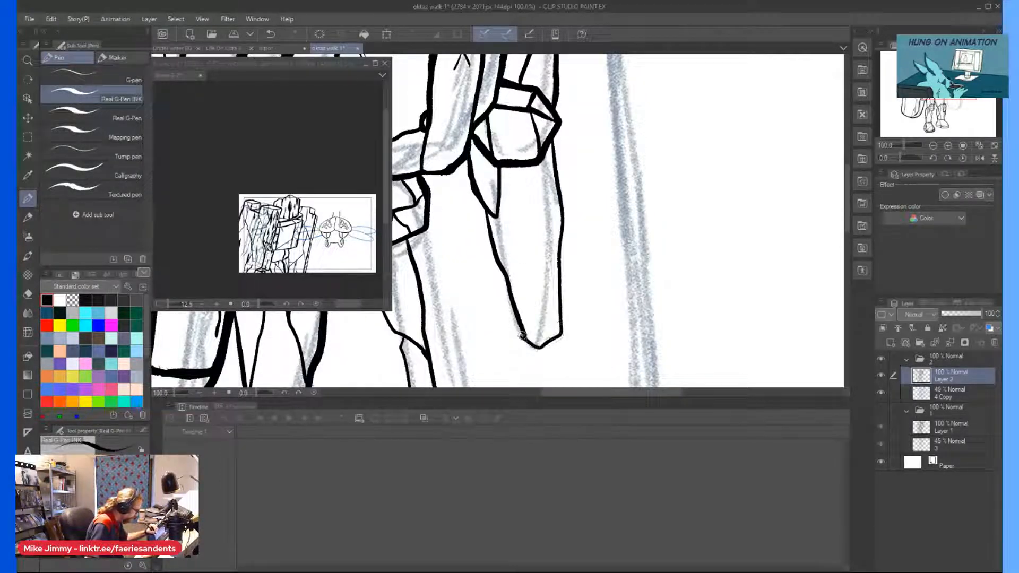
Thicken the far forearm's inner edge and ink the long plane lines running down inside the forearm.
scroll(483, 229, down, 2)
scroll(493, 234, up, 2)
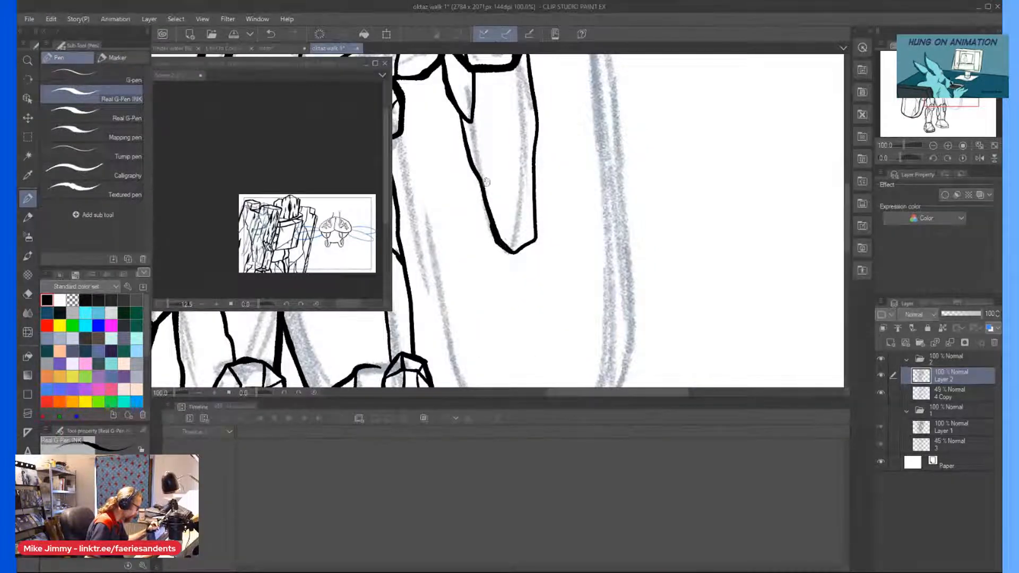
drag(469, 120, 495, 220)
drag(491, 71, 531, 178)
scroll(501, 103, up, 2)
drag(493, 56, 551, 236)
Ink the far hand's segmented fingers with knuckle lines below the wrist.
scroll(537, 175, down, 3)
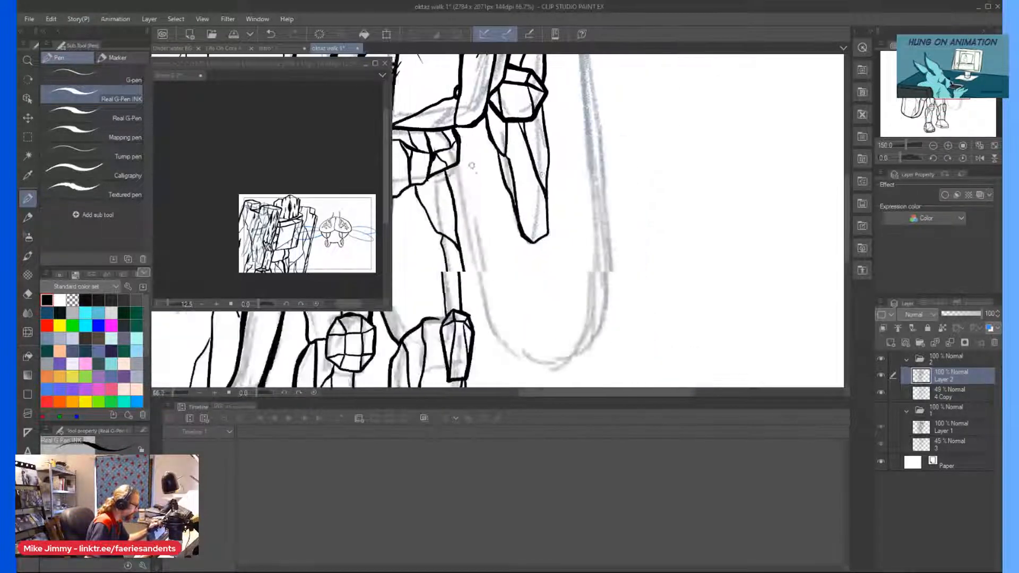
scroll(537, 175, up, 3)
mouse_move(592, 194)
mouse_down()
mouse_move(600, 229)
mouse_move(585, 242)
mouse_move(568, 202)
mouse_move(597, 277)
mouse_move(587, 279)
mouse_move(574, 245)
mouse_up()
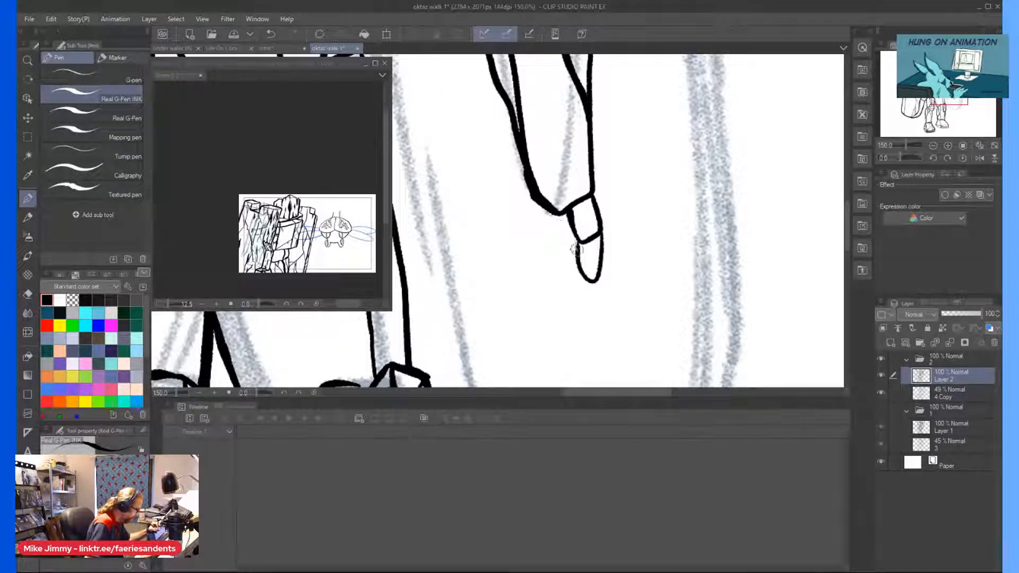
mouse_move(535, 204)
mouse_down()
mouse_move(534, 237)
mouse_move(557, 250)
mouse_move(556, 216)
mouse_move(545, 283)
mouse_move(556, 289)
mouse_move(556, 251)
mouse_up()
scroll(548, 238, up, 1)
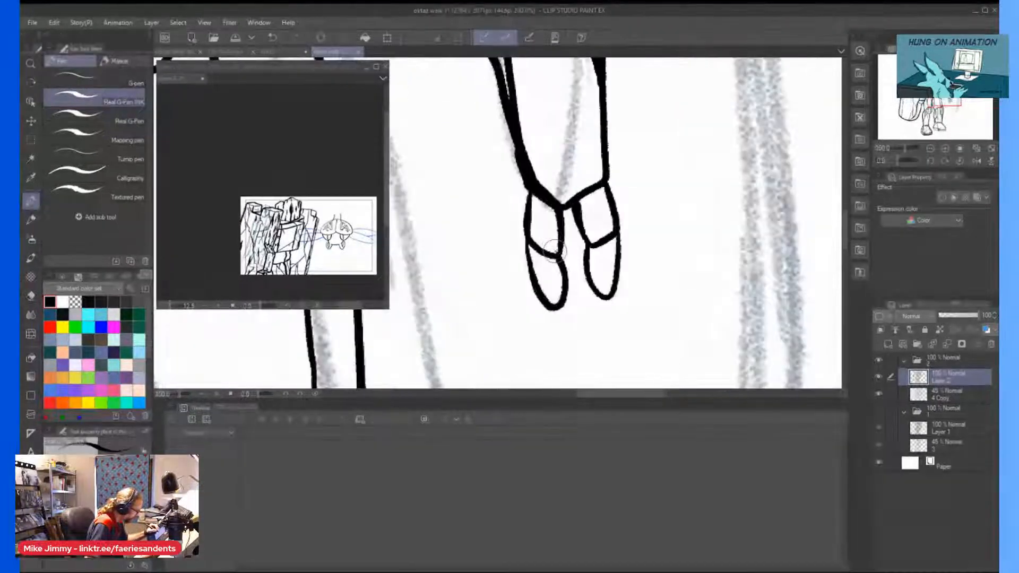
scroll(552, 237, down, 1)
mouse_move(586, 280)
mouse_down()
mouse_move(556, 243)
mouse_move(574, 236)
mouse_move(571, 221)
mouse_move(583, 239)
mouse_move(571, 210)
mouse_move(592, 277)
mouse_up()
mouse_move(582, 242)
mouse_down()
mouse_move(595, 276)
mouse_move(603, 239)
mouse_move(588, 199)
mouse_move(604, 222)
mouse_move(604, 234)
mouse_move(587, 173)
mouse_move(594, 195)
mouse_move(590, 105)
mouse_up()
Thicken the outer edge of the far forearm from the elbow block to the fingers, redoing the lower stroke.
key(ctrl+minus)
key(ctrl+minus)
key(ctrl+minus)
key(ctrl+plus)
key(ctrl+plus)
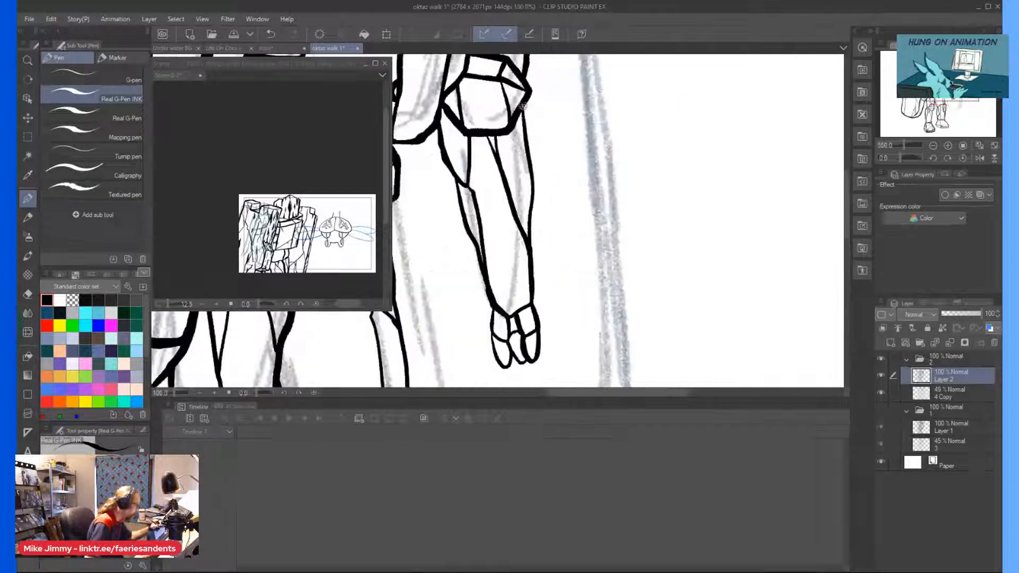
mouse_move(532, 174)
mouse_down()
mouse_move(530, 244)
mouse_move(529, 128)
mouse_up()
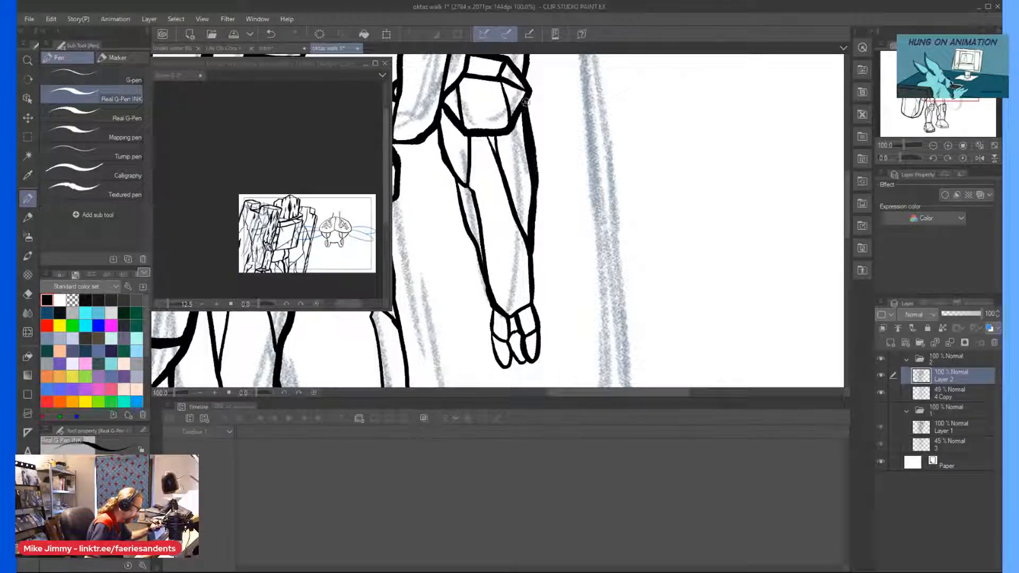
drag(530, 236, 533, 307)
key(ctrl+z)
drag(532, 247, 533, 298)
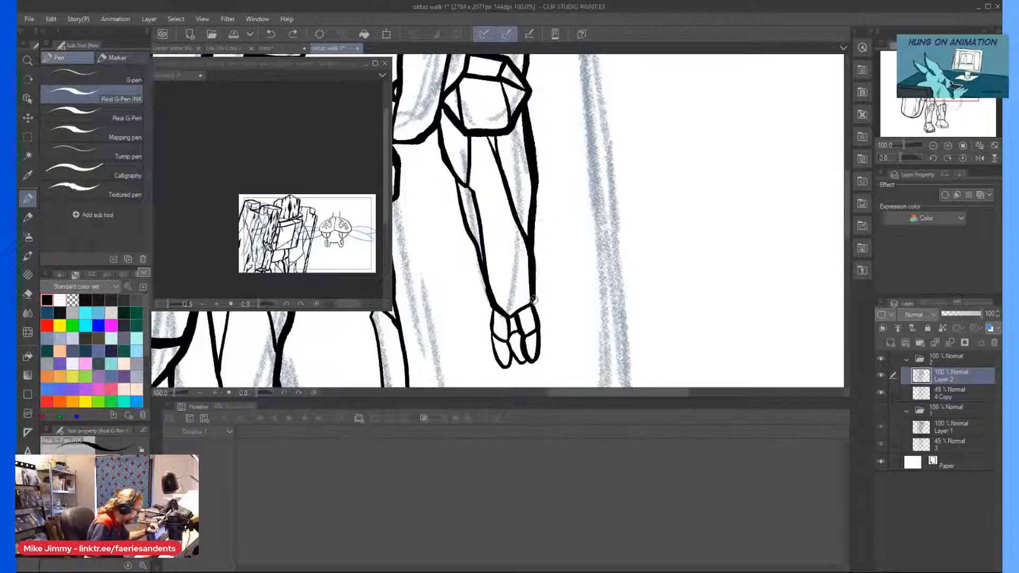
scroll(531, 332, down, 2)
scroll(536, 324, up, 4)
mouse_move(544, 313)
mouse_down()
mouse_move(500, 260)
mouse_move(520, 327)
mouse_move(522, 306)
mouse_move(514, 328)
mouse_move(496, 295)
mouse_move(509, 328)
mouse_move(492, 299)
mouse_move(492, 229)
mouse_move(491, 264)
mouse_move(479, 181)
mouse_move(451, 122)
mouse_up()
scroll(420, 96, down, 3)
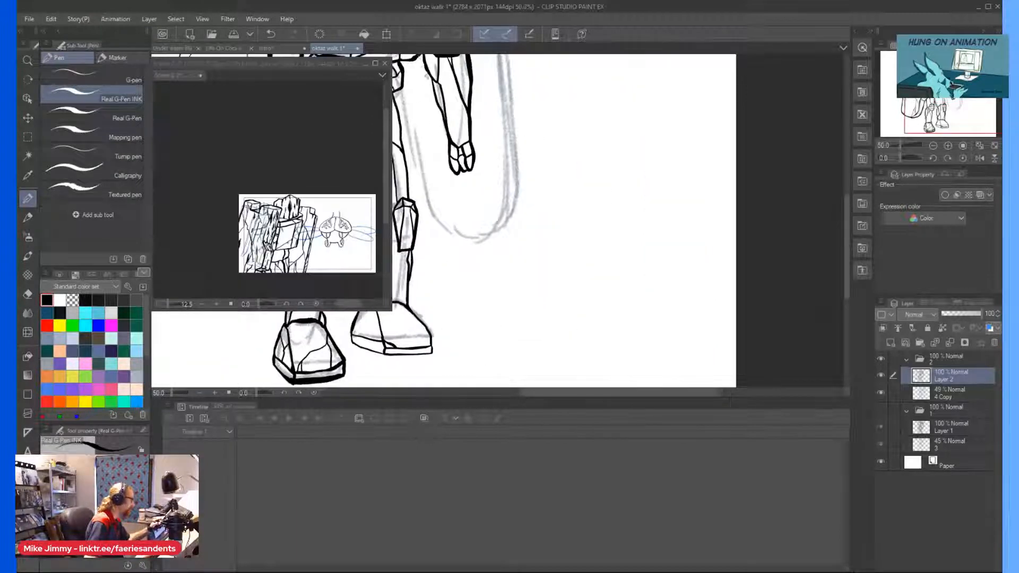
Thicken the inner edge of the far forearm just below the elbow block with repeated strokes.
scroll(416, 67, up, 2)
drag(444, 119, 466, 189)
scroll(436, 136, down, 3)
scroll(428, 97, up, 4)
drag(439, 123, 467, 187)
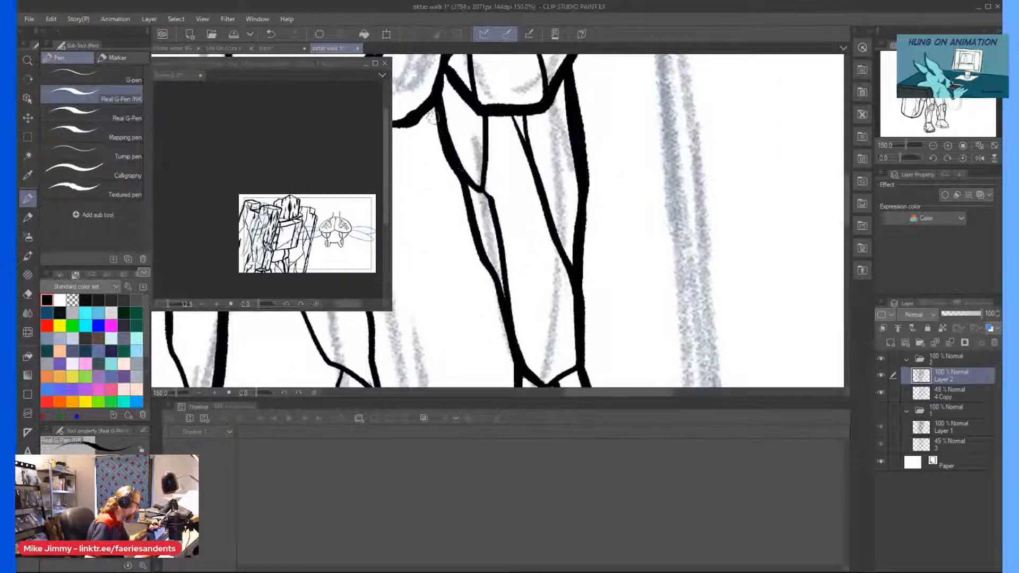
scroll(467, 187, down, 4)
scroll(448, 122, up, 4)
drag(448, 114, 466, 194)
scroll(425, 109, down, 1)
scroll(425, 109, down, 3)
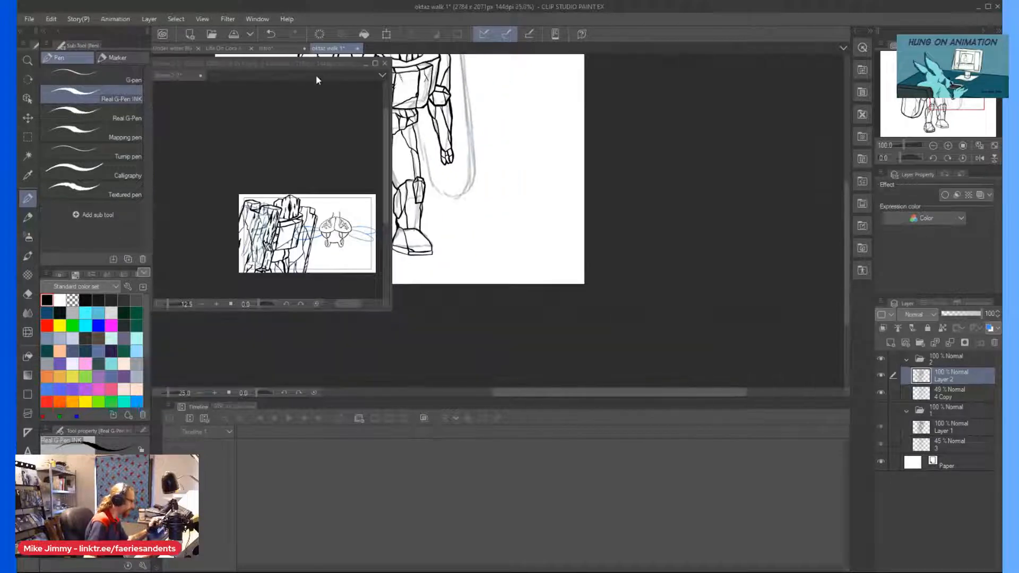
Ink the top edge of the far arm's shield from the head outward, including the square notch in its corner.
scroll(427, 108, up, 3)
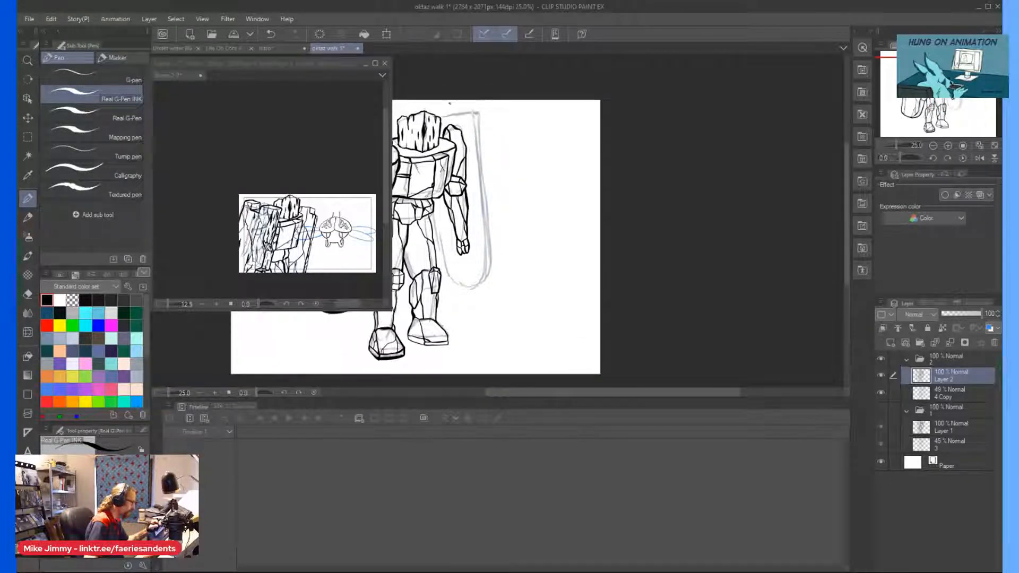
scroll(431, 104, up, 3)
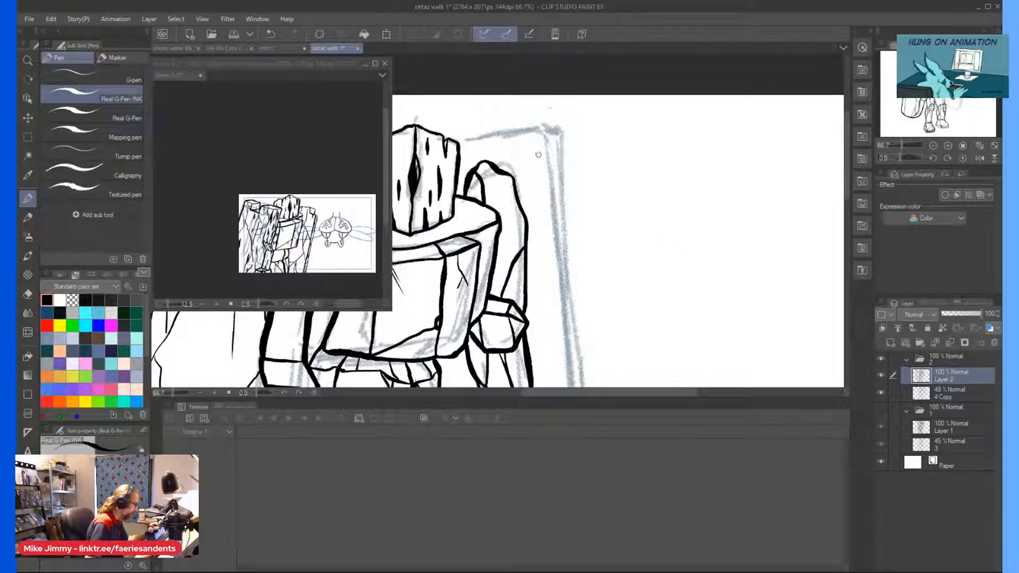
drag(541, 143, 507, 151)
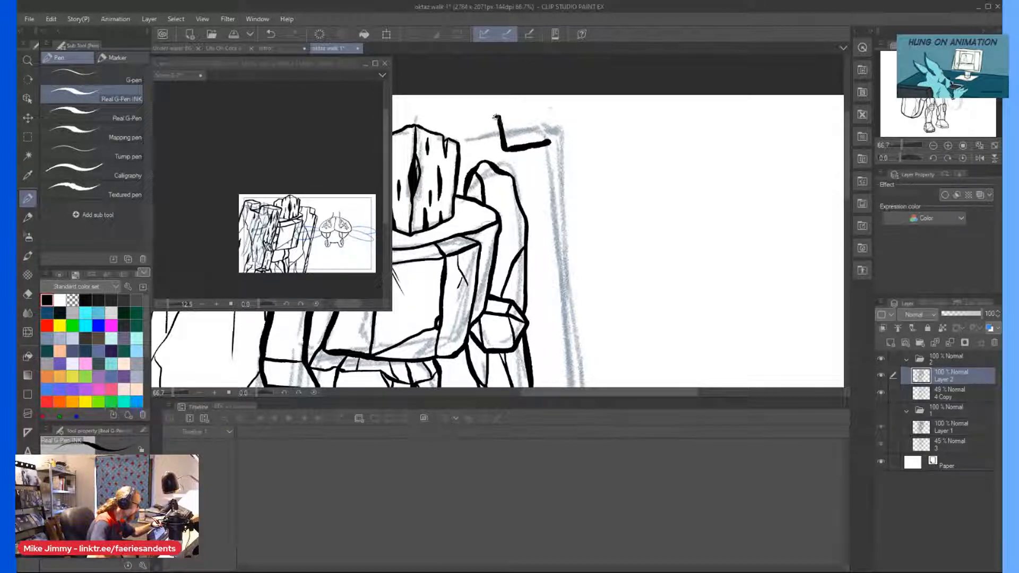
drag(466, 125, 446, 128)
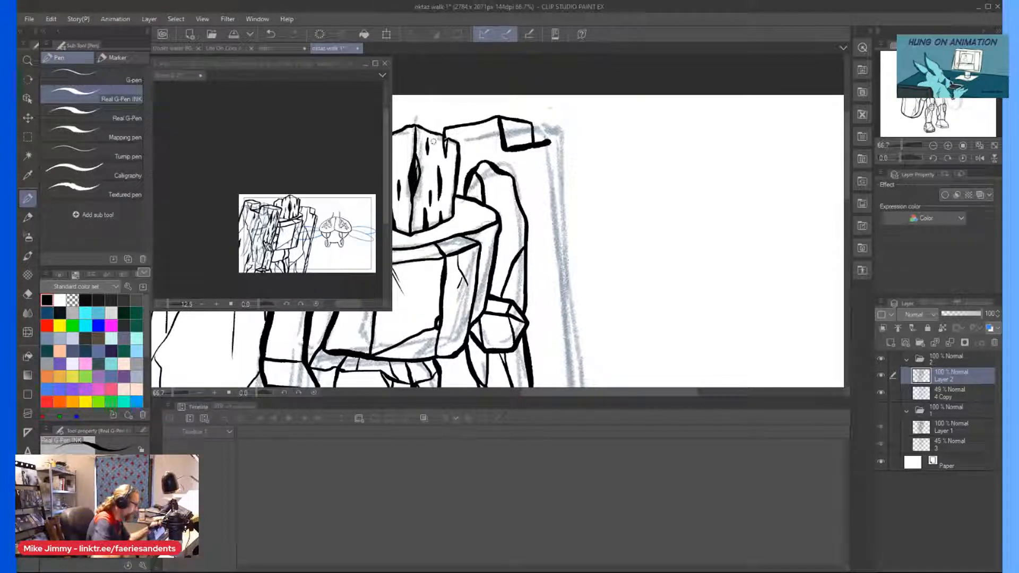
scroll(441, 127, up, 6)
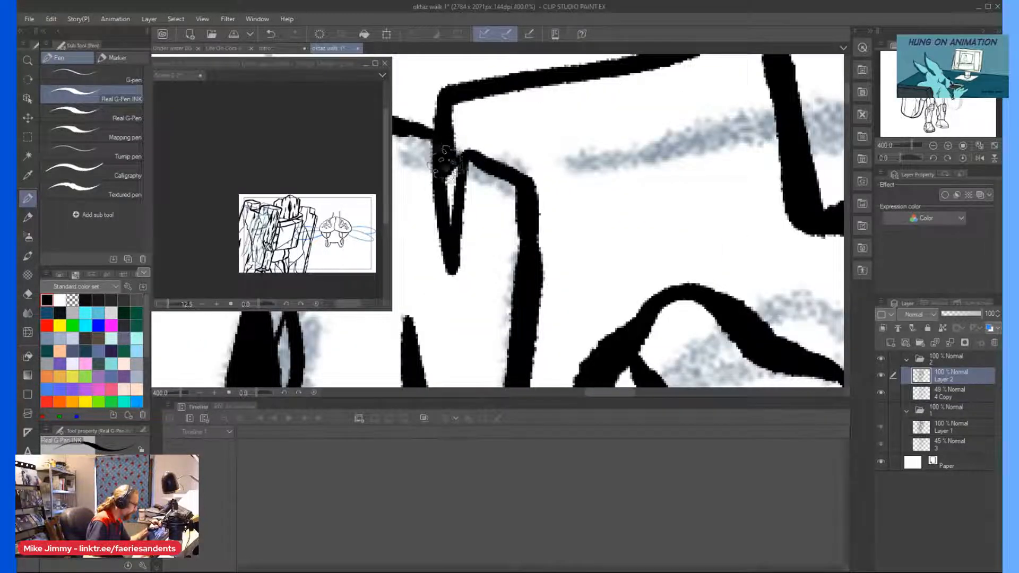
scroll(445, 163, down, 5)
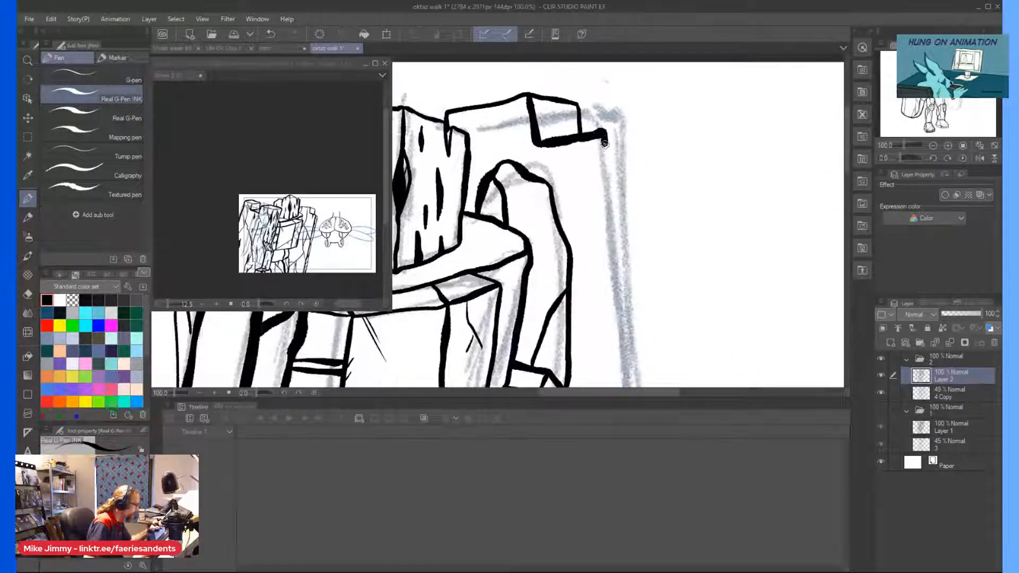
Ink the far shield's long face edge from the notch down to the start of its rounded lower end.
drag(605, 148, 620, 354)
scroll(620, 354, down, 3)
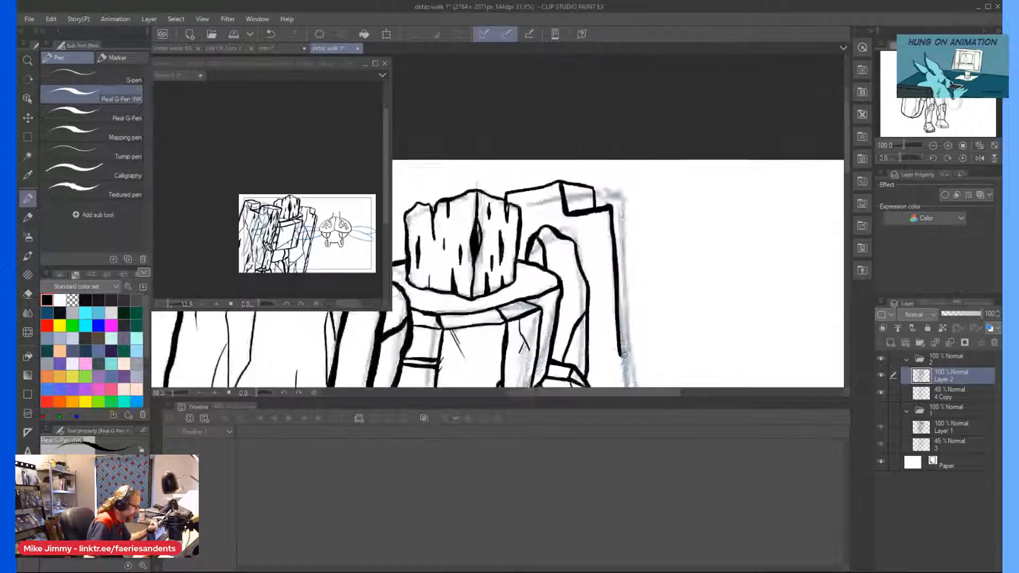
scroll(625, 297, down, 6)
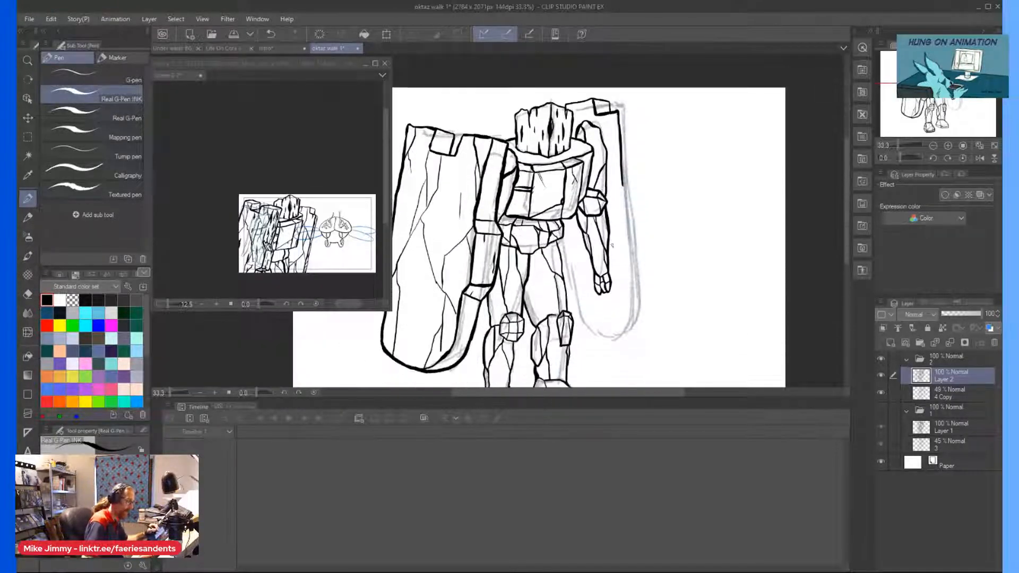
scroll(628, 239, up, 1)
drag(621, 108, 633, 307)
scroll(614, 327, down, 1)
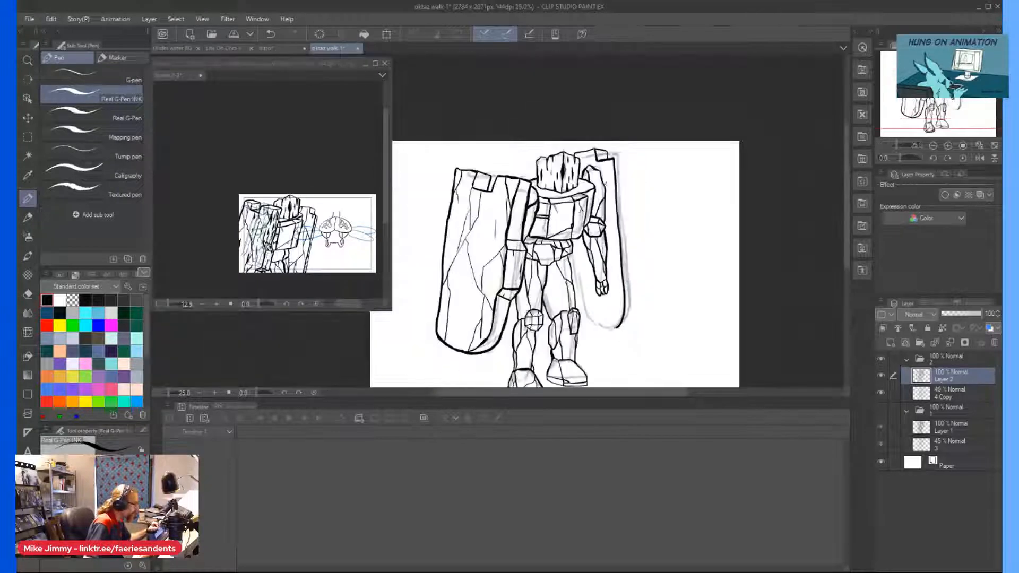
Ink the far shield's thickness with a short top edge and a long outer side line curving in at the bottom.
scroll(610, 154, up, 2)
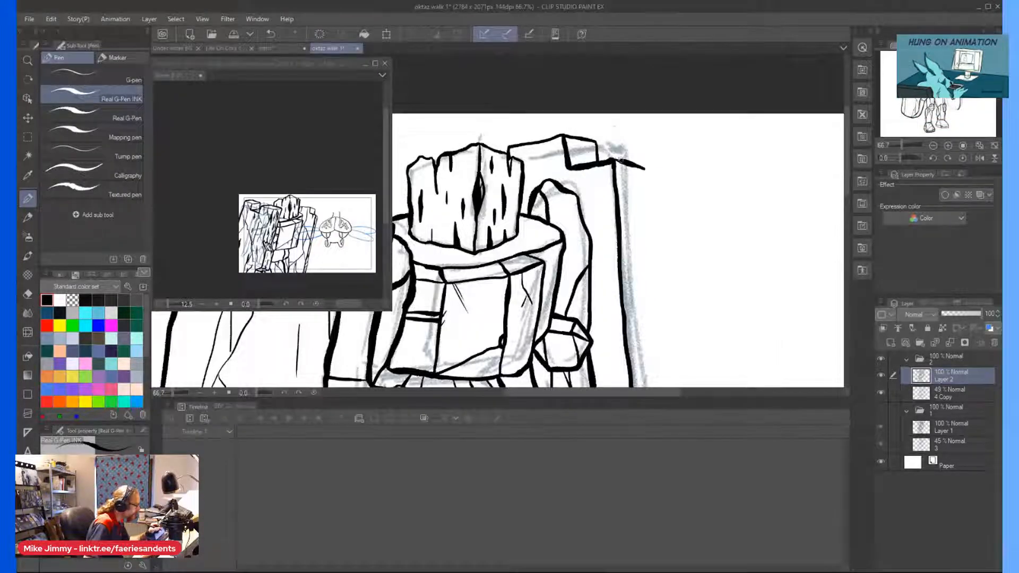
scroll(648, 171, down, 2)
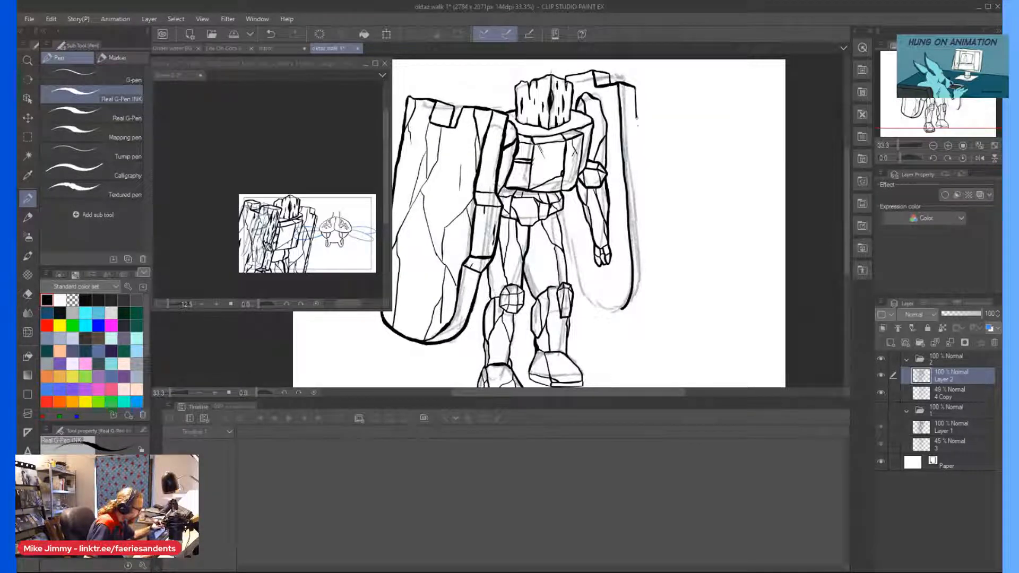
drag(640, 171, 643, 246)
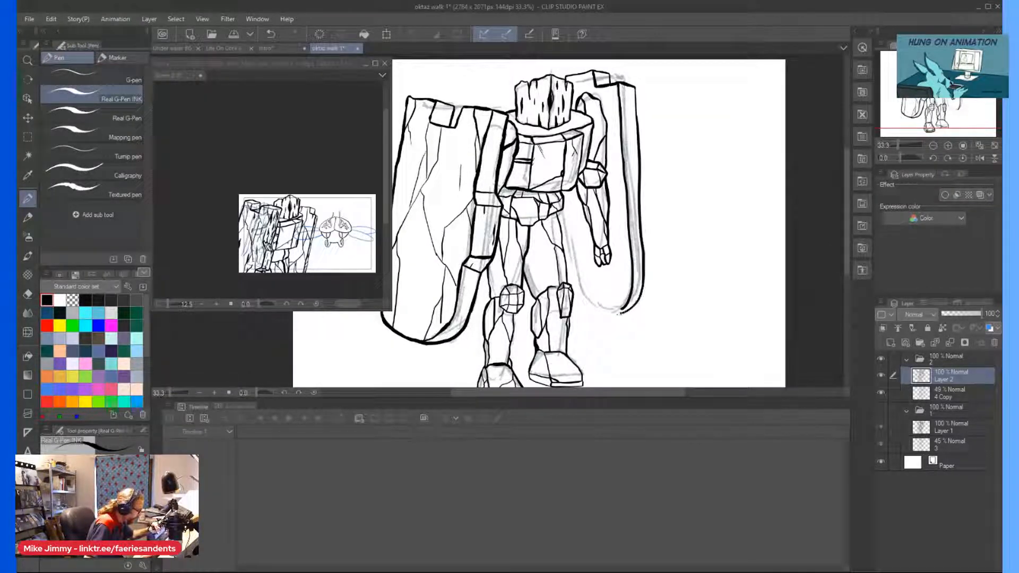
scroll(621, 312, up, 2)
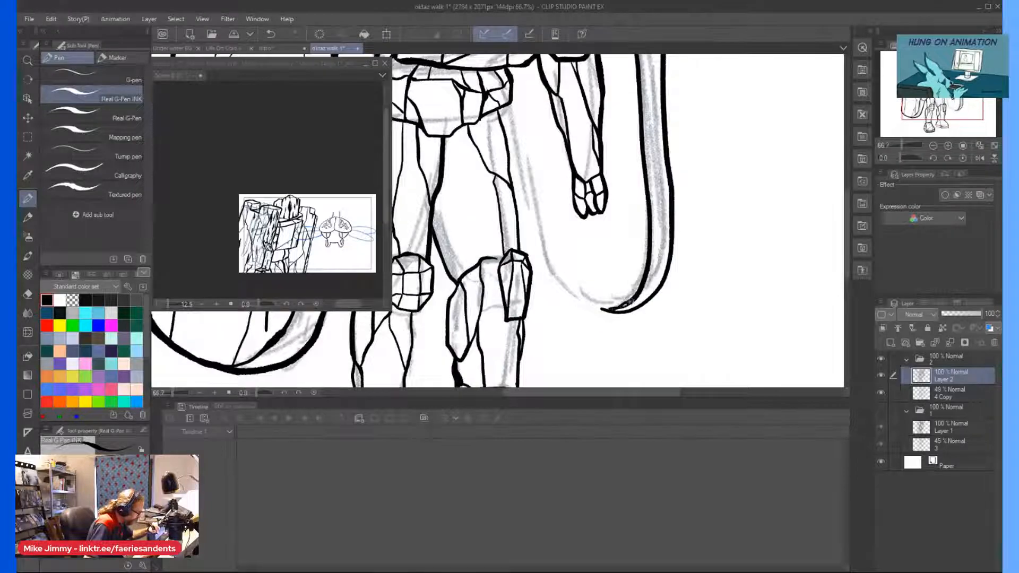
Thicken the far thigh's outer edge from the hip down to the knee block.
scroll(527, 153, up, 1)
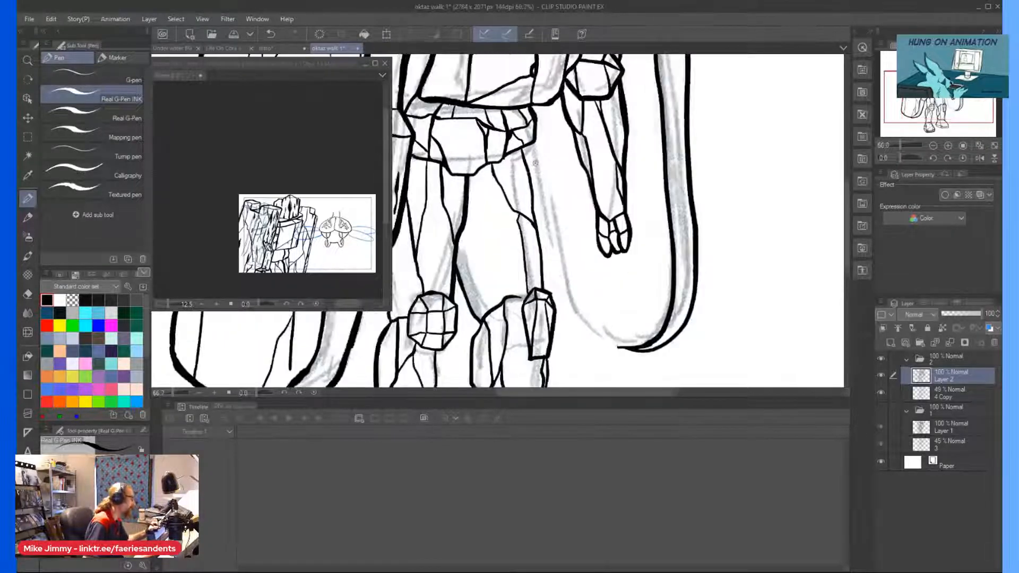
scroll(527, 152, up, 1)
drag(526, 151, 535, 183)
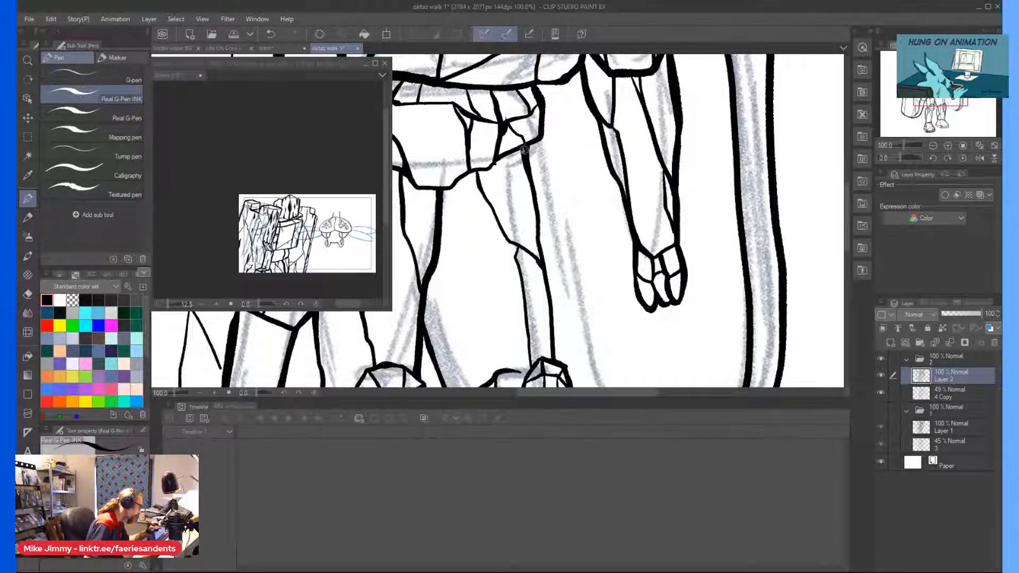
scroll(524, 151, down, 3)
scroll(503, 110, up, 1)
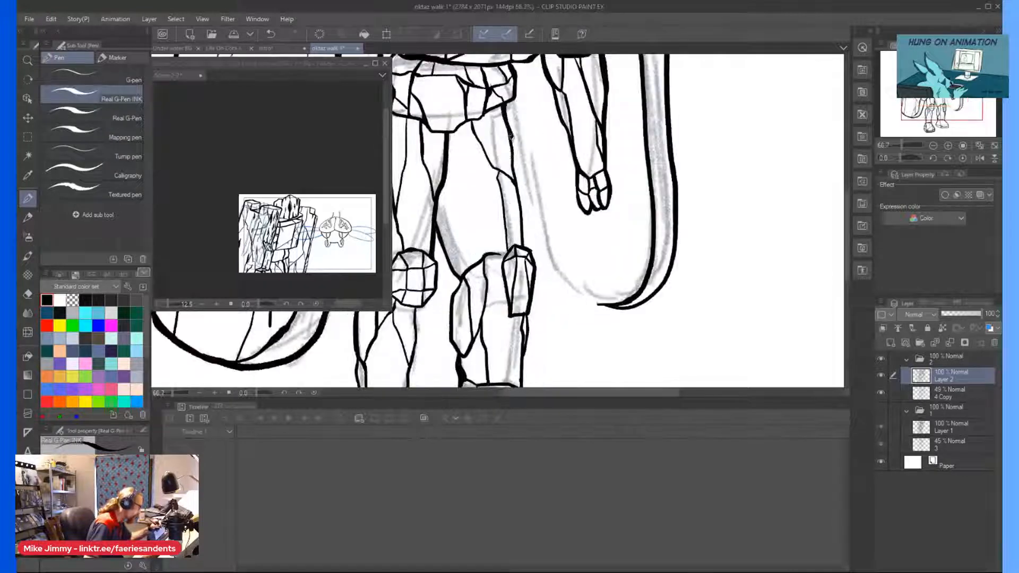
drag(522, 214, 524, 246)
scroll(529, 267, up, 2)
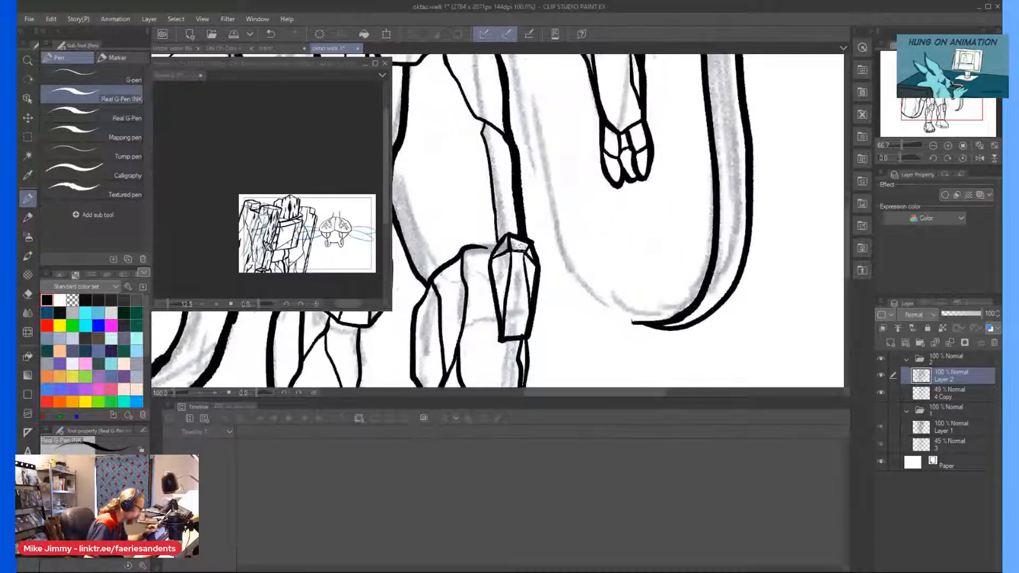
scroll(507, 204, down, 2)
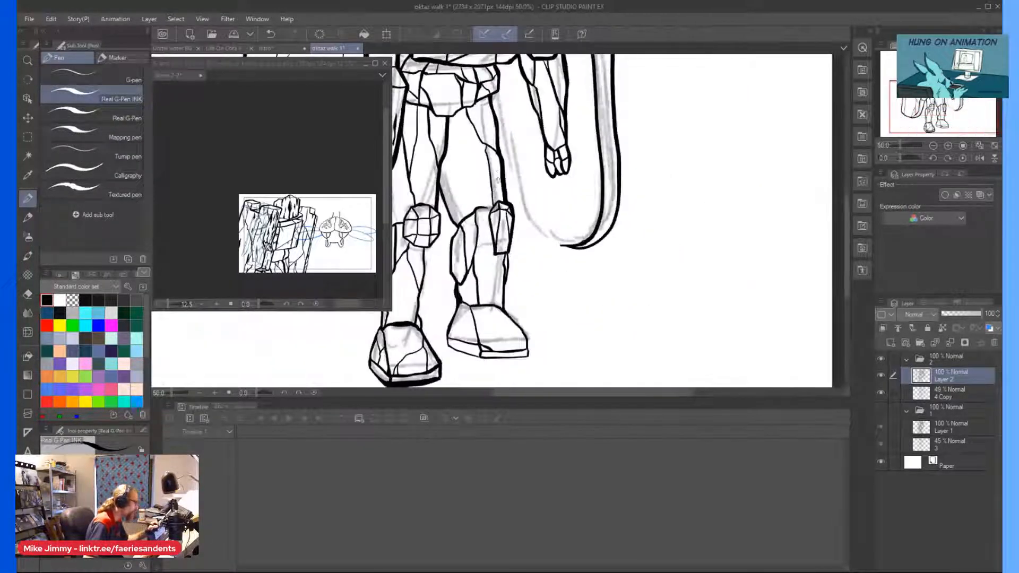
scroll(499, 199, up, 2)
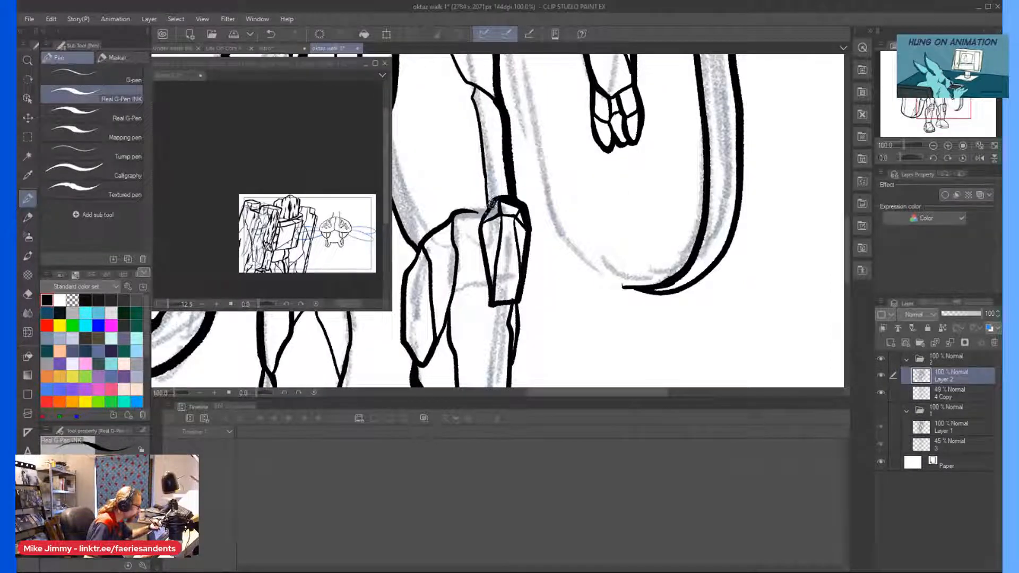
Ink the far shield's rounded bottom and its inner edge running up behind the thigh to the hip.
scroll(505, 265, down, 2)
drag(598, 287, 580, 284)
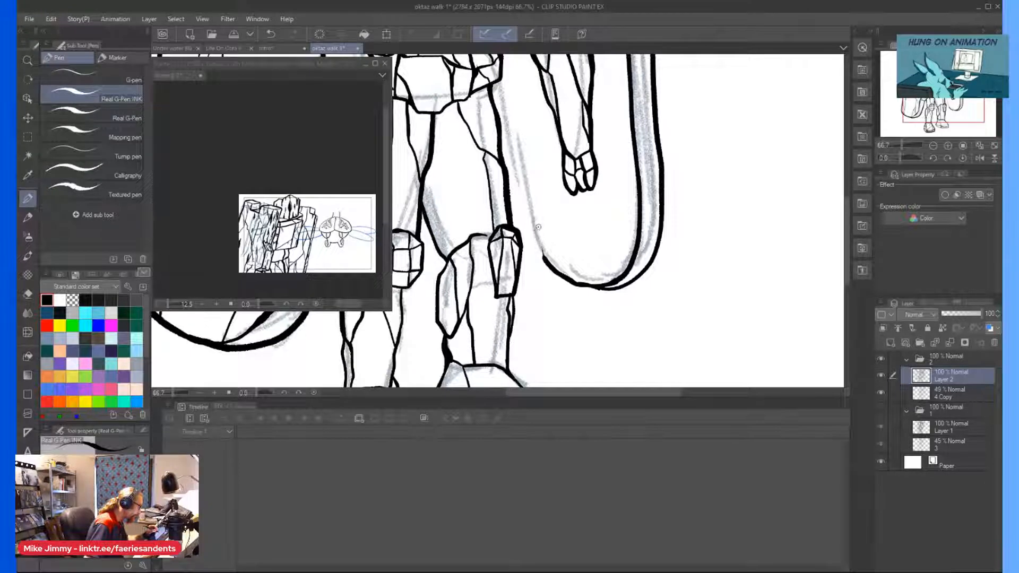
drag(536, 227, 497, 87)
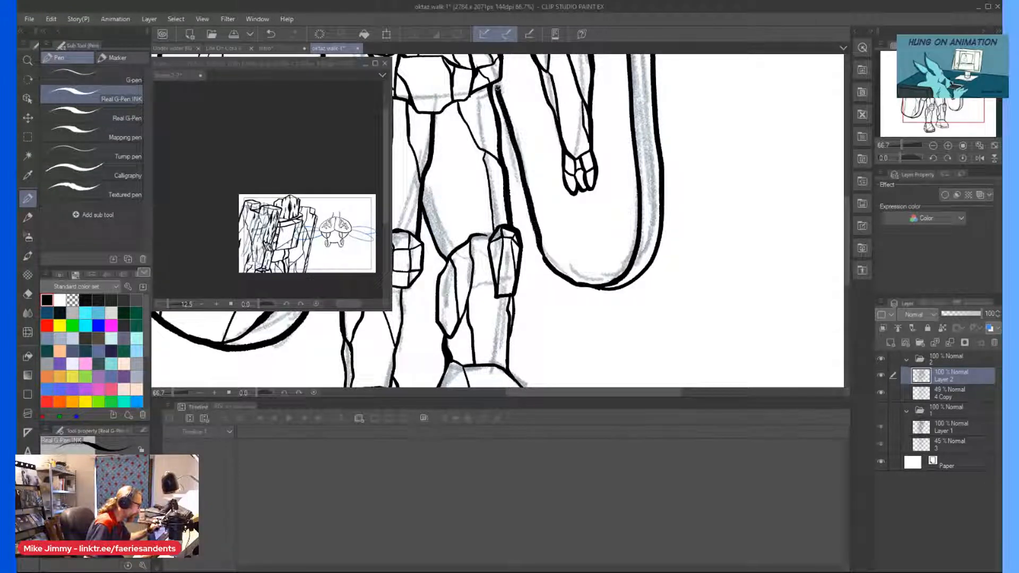
scroll(494, 159, down, 2)
scroll(551, 277, up, 3)
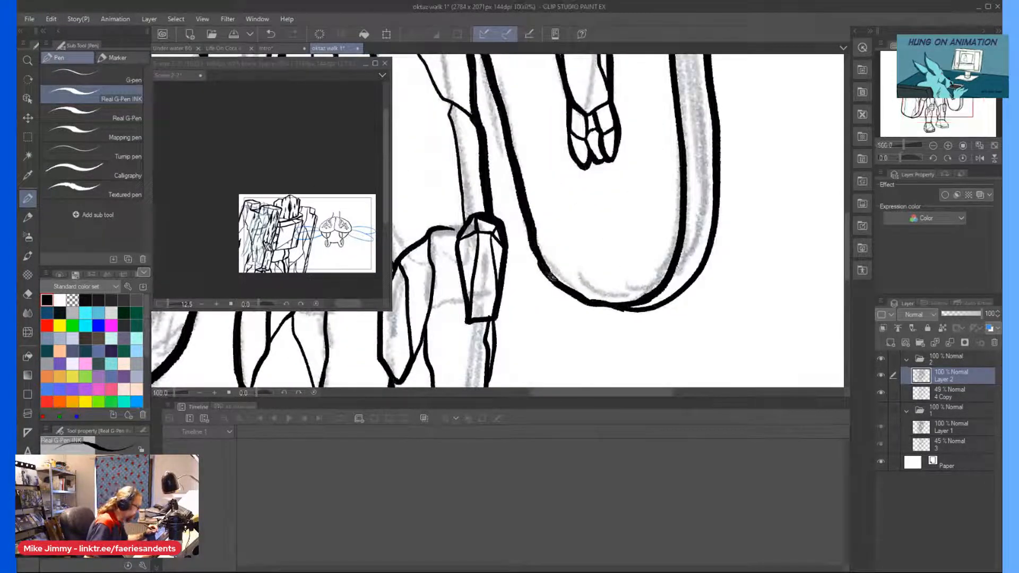
scroll(507, 120, down, 2)
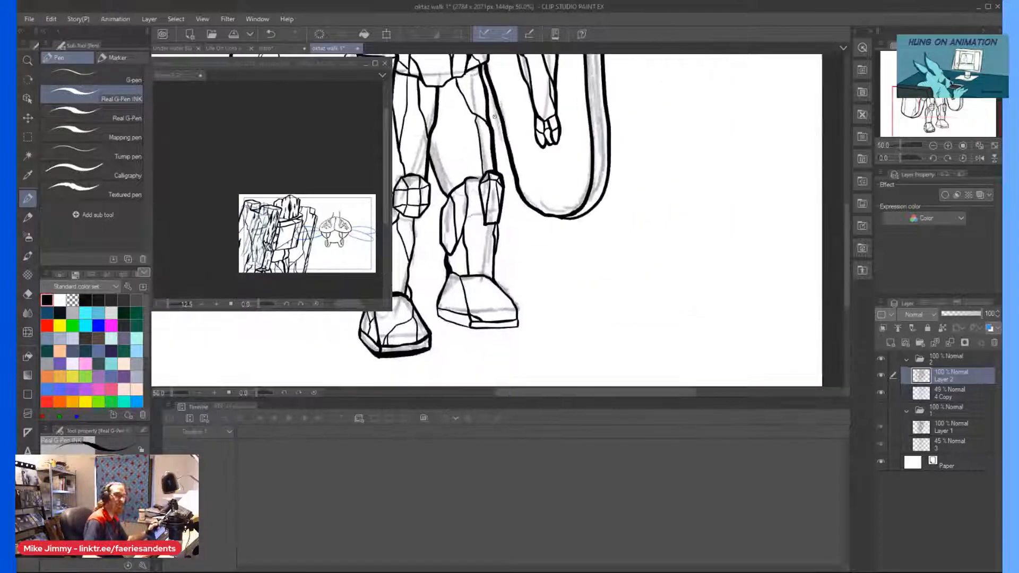
Ink short wood-grain notches along the far shield's top and a tapering crack on the face below the square notch.
scroll(507, 119, up, 12)
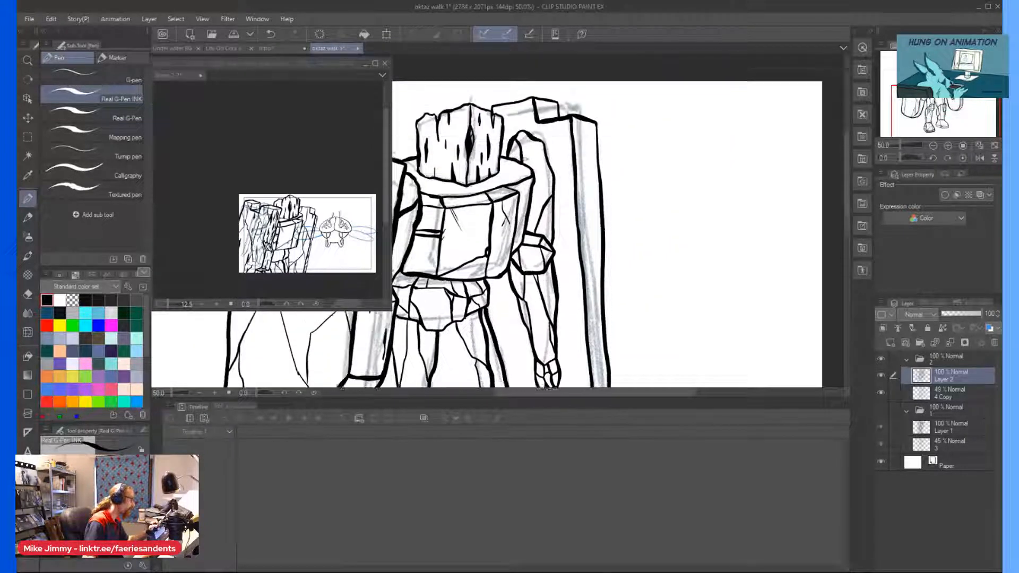
scroll(521, 142, left, 1)
scroll(518, 148, up, 3)
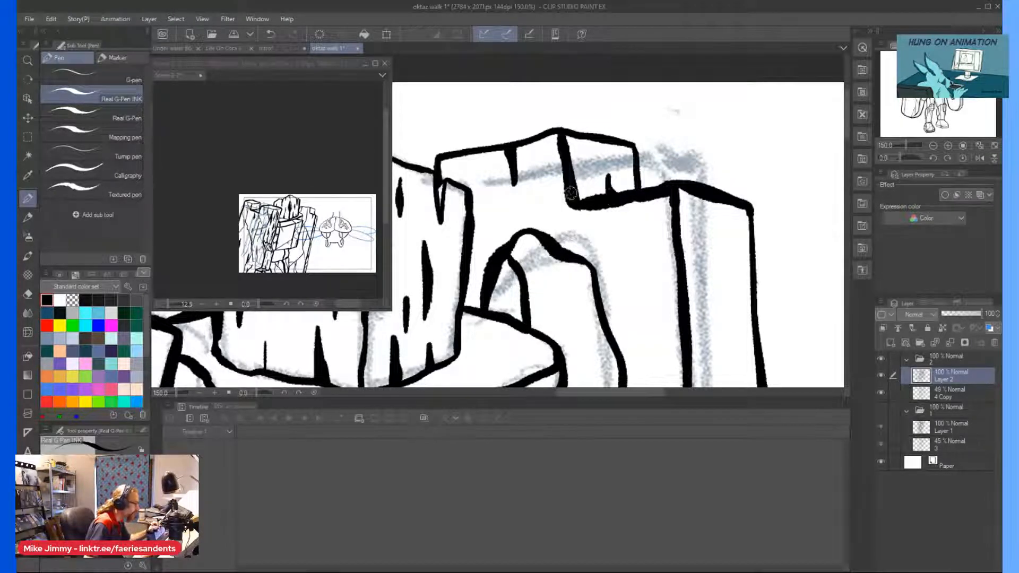
scroll(580, 240, down, 1)
mouse_move(608, 183)
mouse_down()
mouse_move(628, 285)
mouse_move(617, 198)
mouse_move(625, 272)
mouse_up()
scroll(617, 283, up, 1)
drag(621, 237, 617, 212)
scroll(627, 201, down, 2)
scroll(555, 227, up, 2)
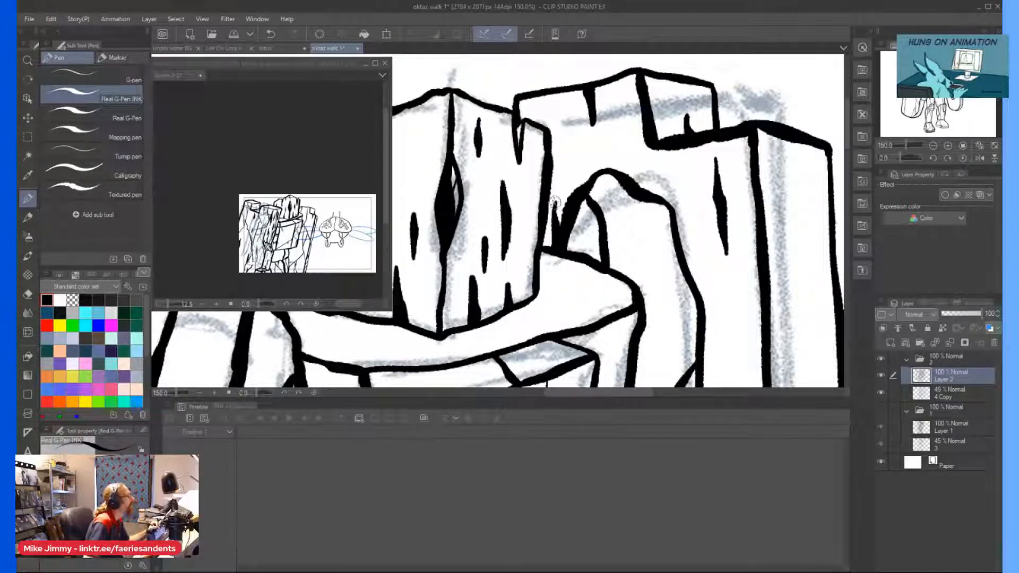
Ink a curved crack branching off the far shield's long face edge beside the upper arm.
scroll(555, 204, down, 1)
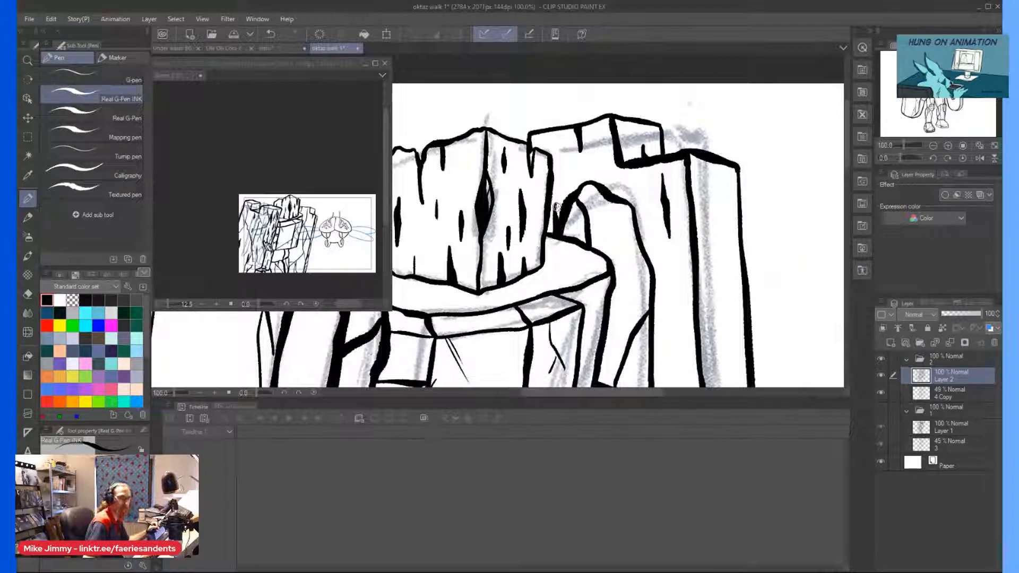
scroll(563, 196, down, 1)
scroll(648, 292, up, 1)
mouse_move(660, 247)
mouse_down()
mouse_move(649, 313)
mouse_move(660, 262)
mouse_up()
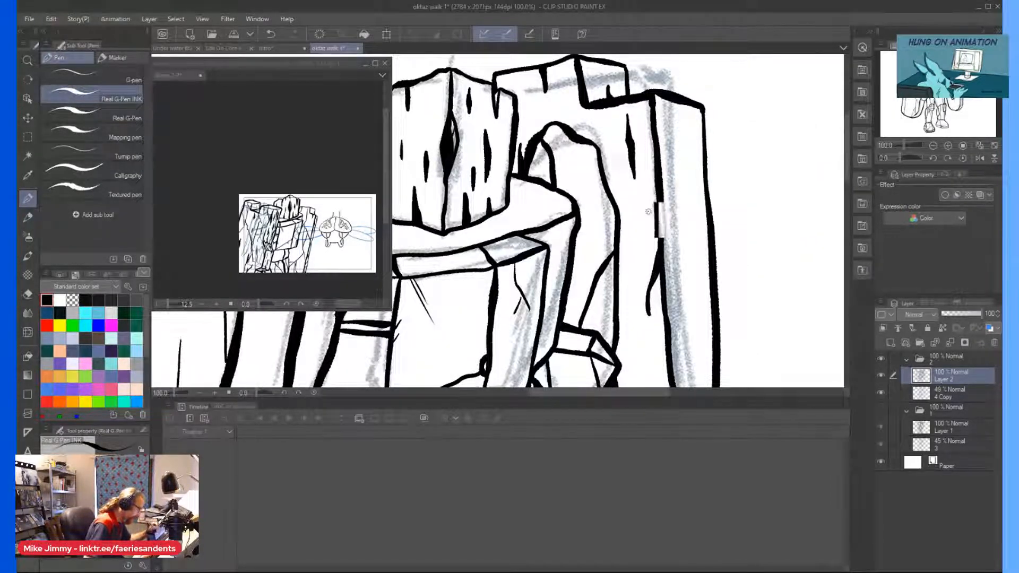
scroll(657, 267, down, 3)
scroll(584, 302, down, 3)
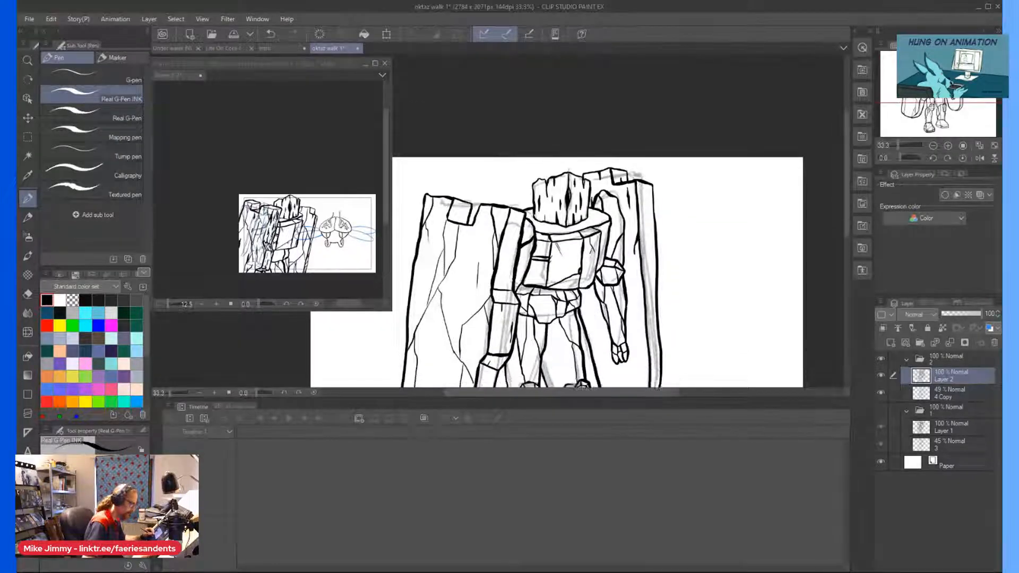
Ink a thin grain line between the hip and far forearm, plus a crack off the shield's face edge beside the forearm.
scroll(584, 302, up, 2)
drag(591, 245, 605, 304)
drag(704, 222, 715, 369)
scroll(696, 276, down, 3)
scroll(693, 274, up, 2)
drag(699, 266, 680, 354)
scroll(680, 352, down, 2)
scroll(683, 134, up, 2)
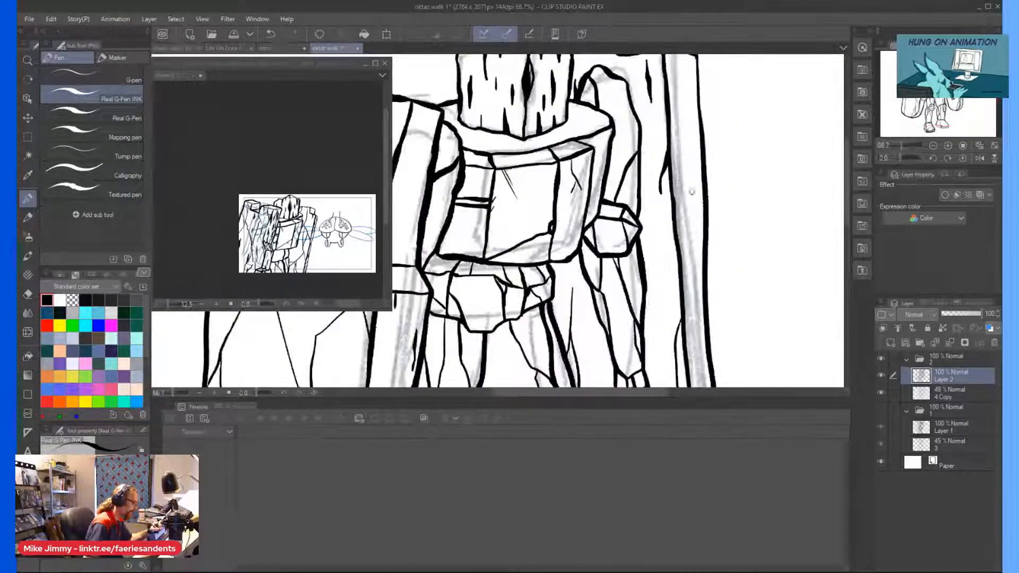
Ink long wood-grain cracks down the far shield's lower face, along both sides of its rounded end.
mouse_move(705, 187)
mouse_down()
mouse_move(682, 242)
mouse_move(702, 289)
mouse_up()
drag(669, 102, 694, 149)
scroll(703, 188, down, 3)
scroll(660, 305, up, 3)
drag(657, 239, 687, 302)
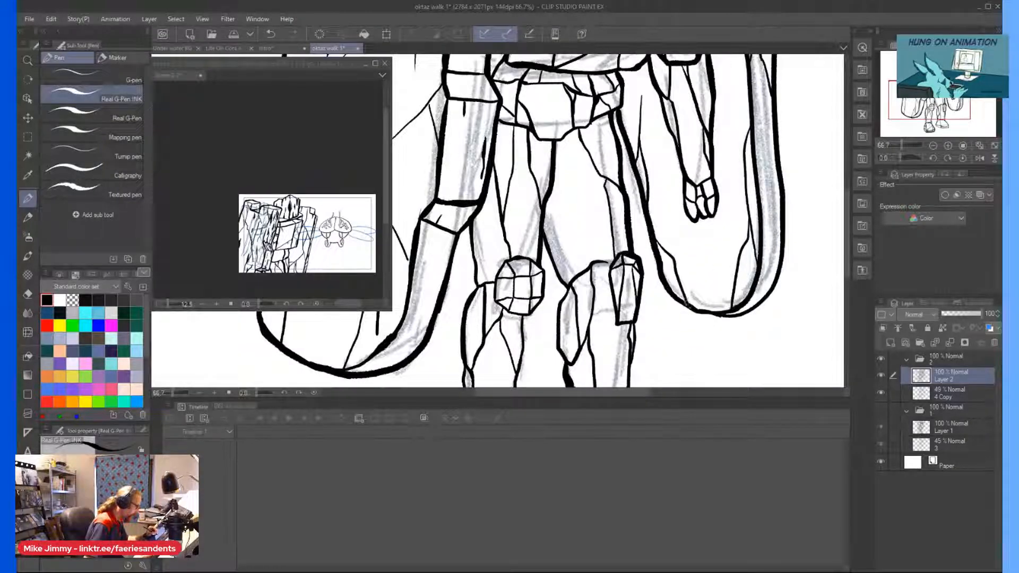
mouse_move(670, 254)
mouse_down()
mouse_move(672, 121)
mouse_move(675, 130)
mouse_up()
scroll(672, 121, down, 3)
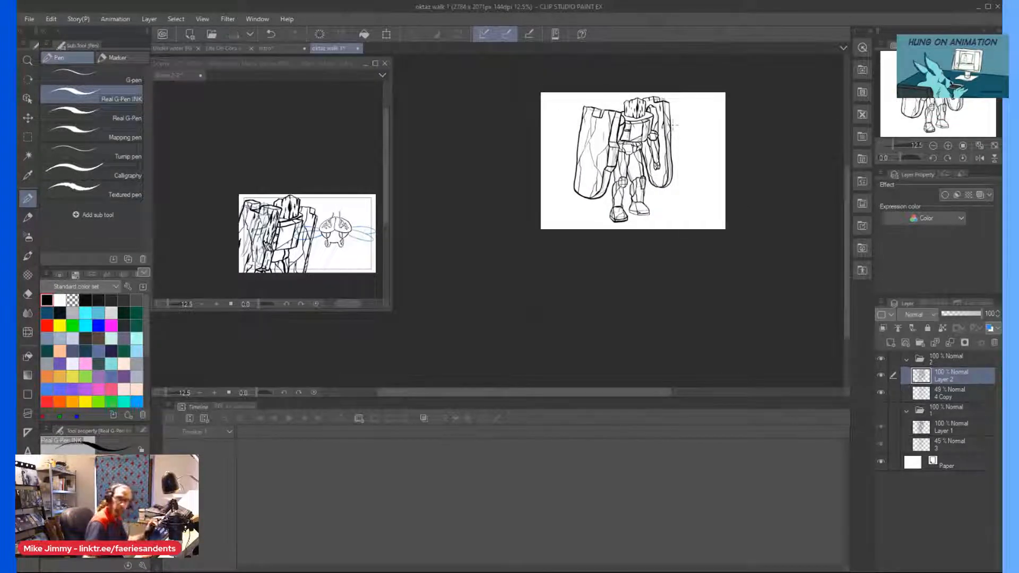